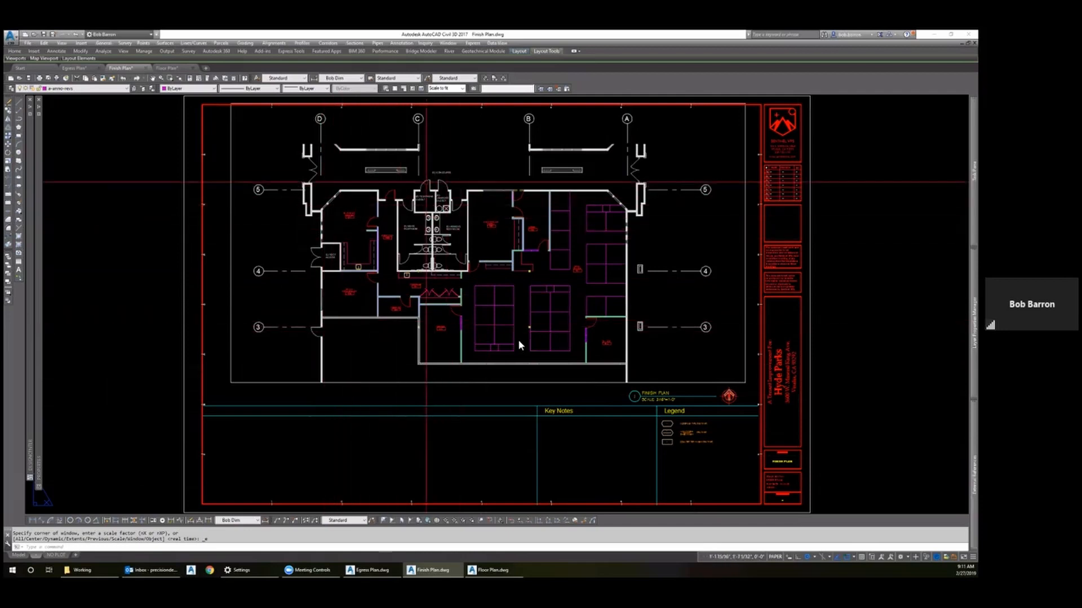
Step: Save the Egress Plan drawing with its full sheet in view, and close it
click(76, 68)
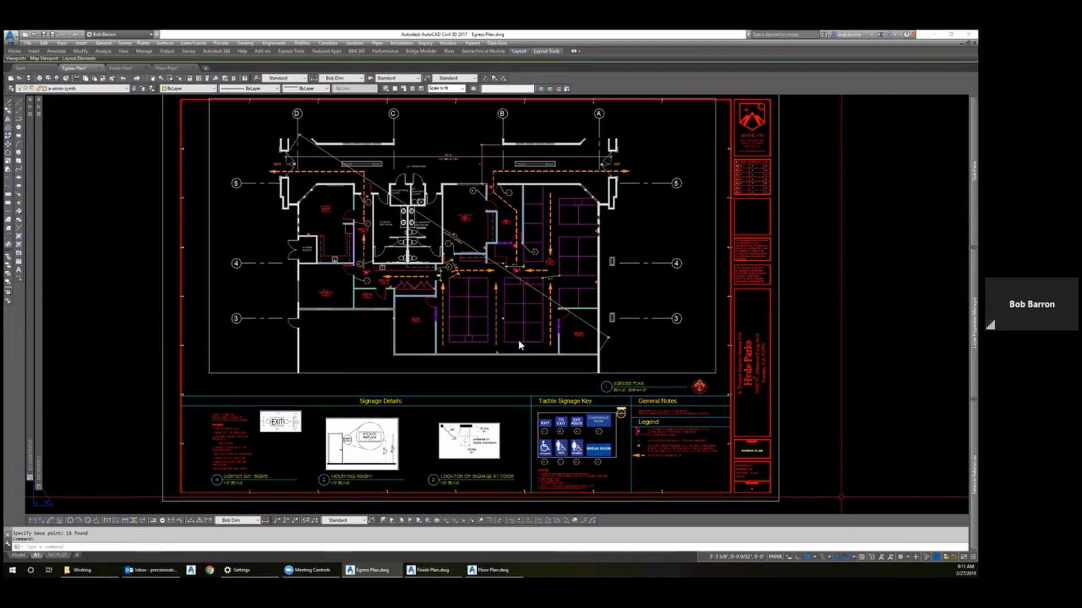
scroll(377, 234, up, 7)
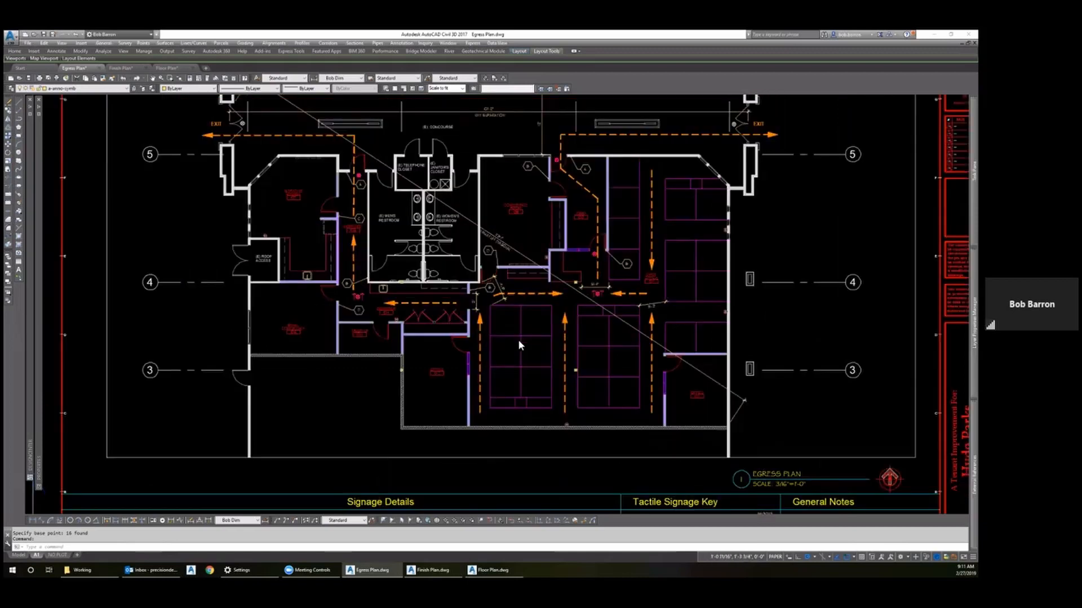
scroll(377, 235, down, 3)
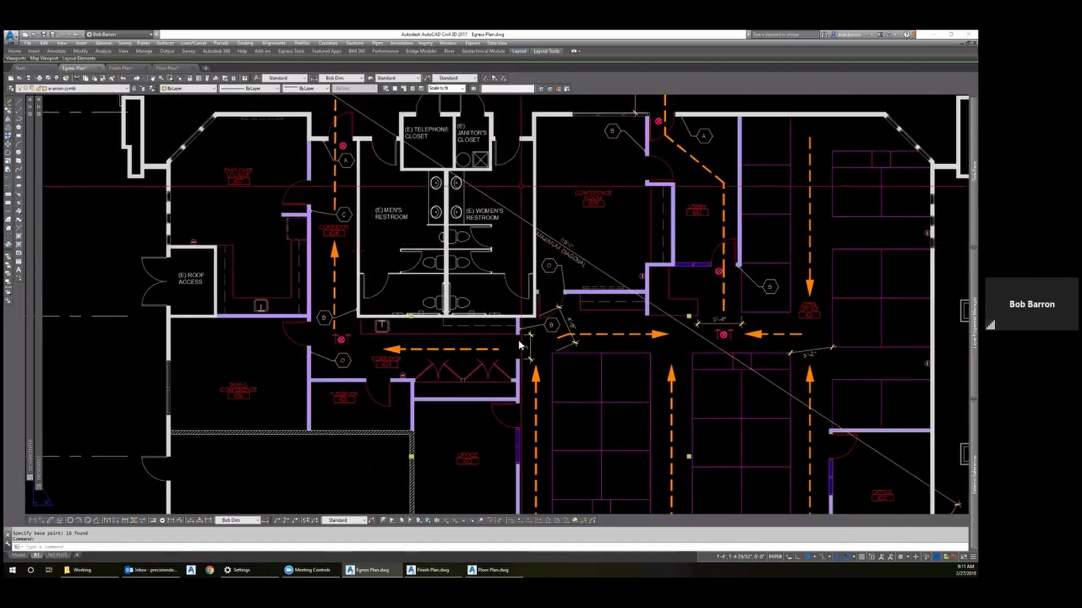
middle_click(520, 186)
middle_click(520, 186)
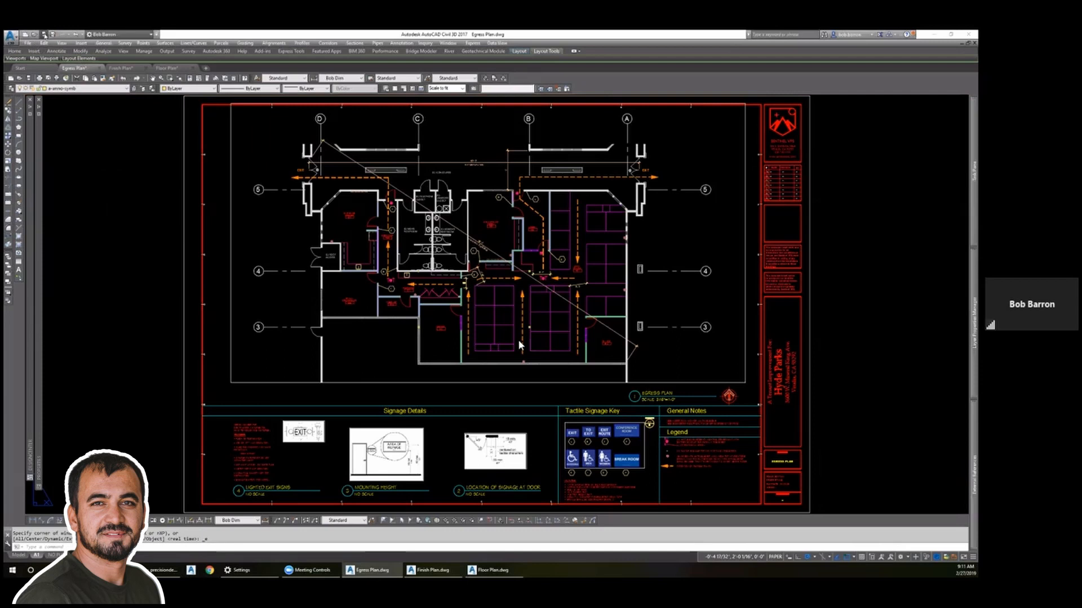
key(ctrl+s)
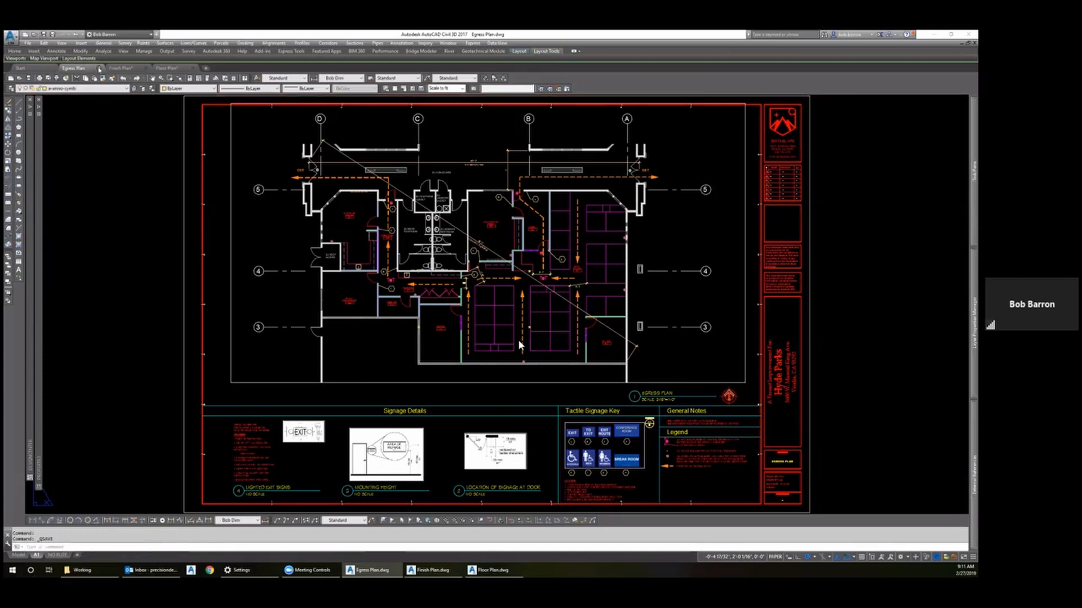
click(99, 68)
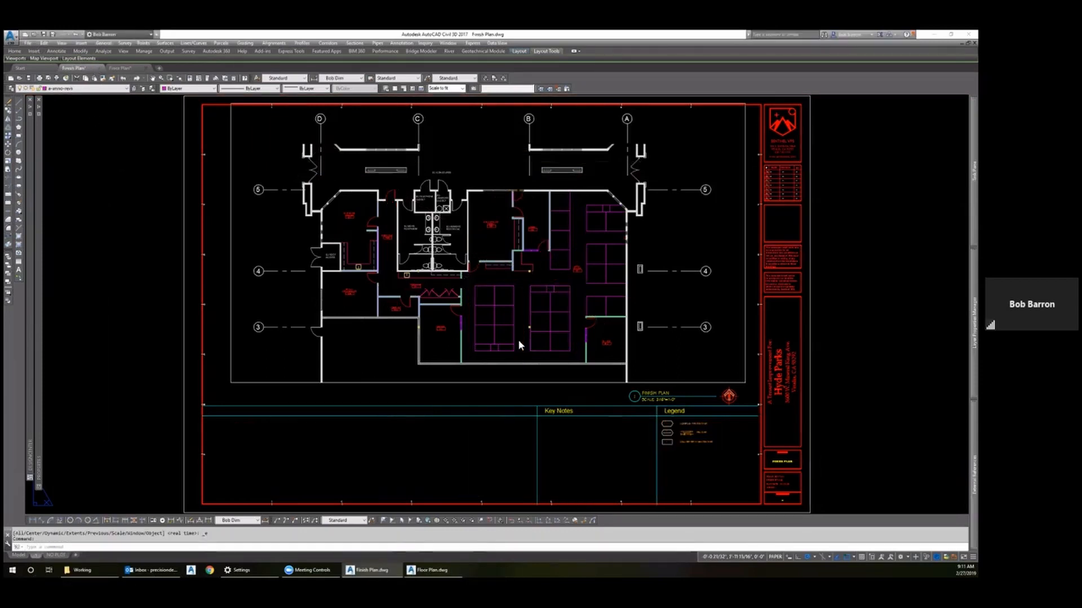
Step: Check the Floor Plan drawing, return to the Finish Plan and save it
click(126, 69)
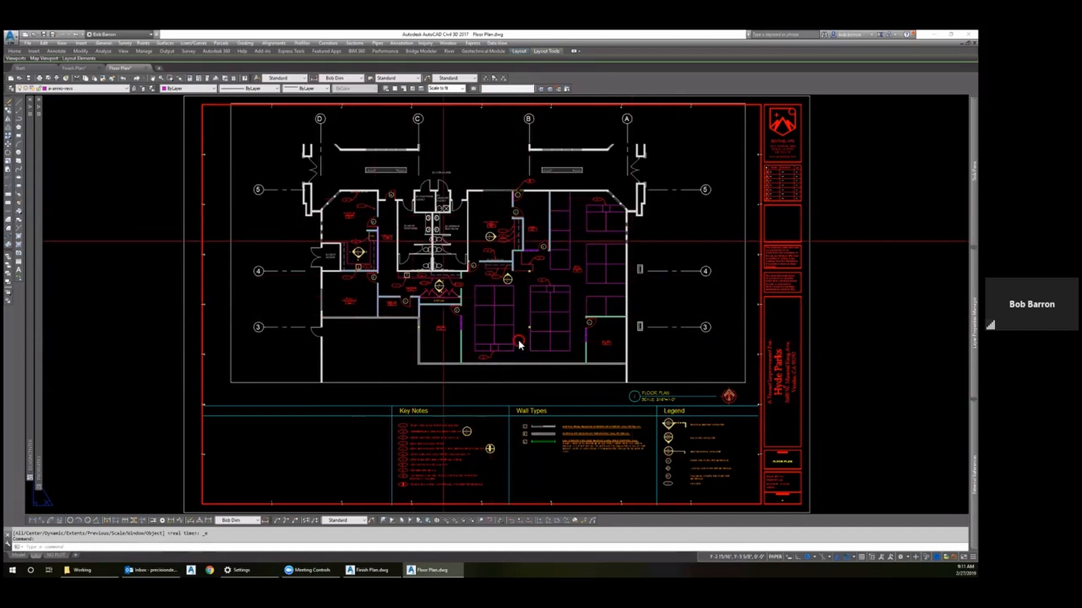
click(84, 69)
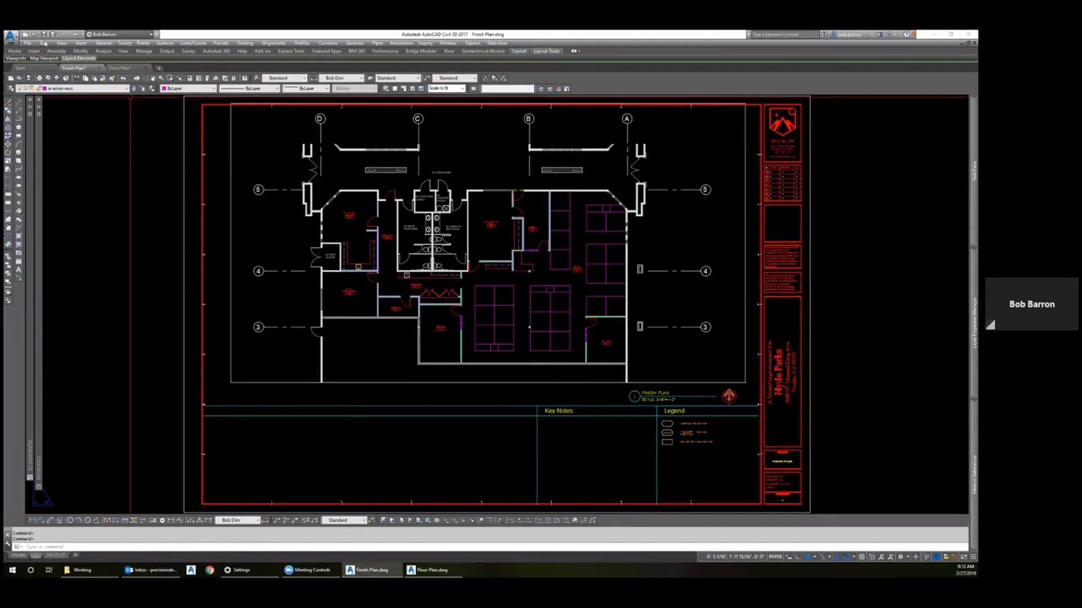
click(43, 35)
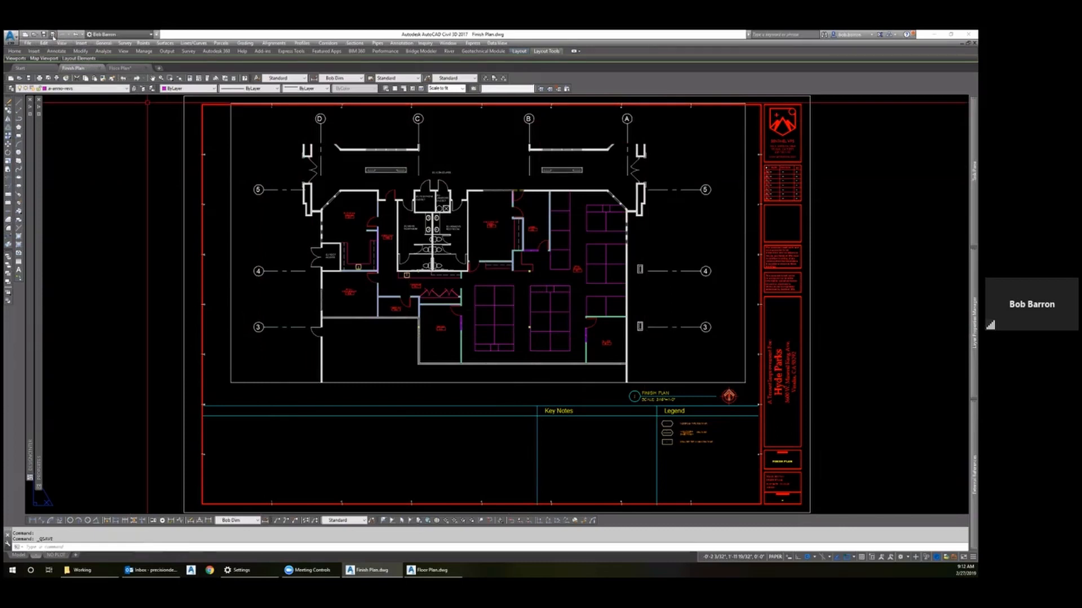
Step: Save a copy of the Finish Plan drawing as RCP.dwg in the Working folder
click(52, 35)
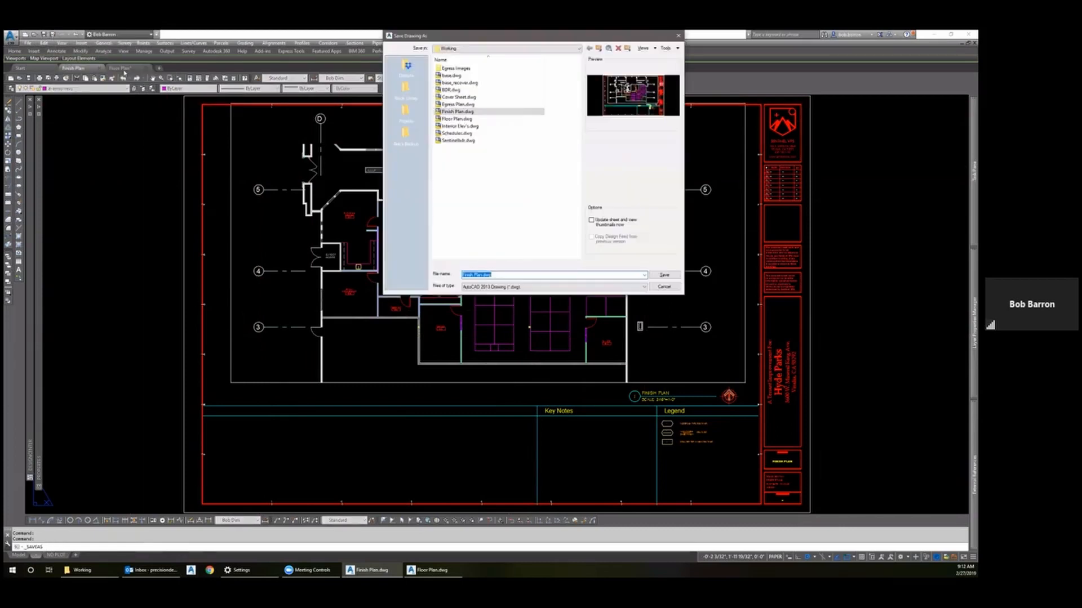
click(479, 275)
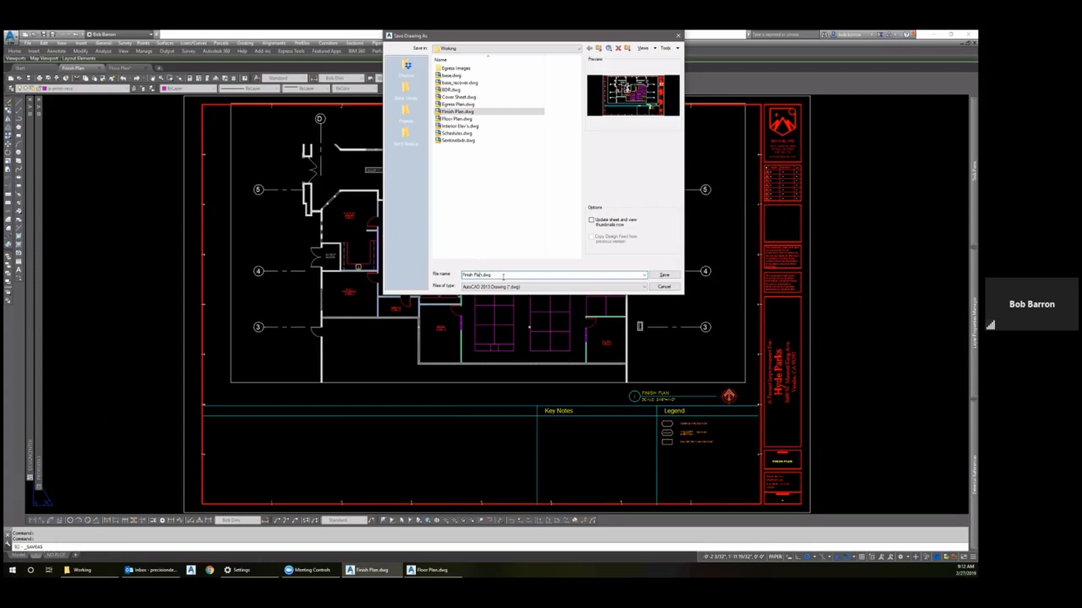
drag(482, 275, 456, 274)
key(BackSpace)
click(655, 276)
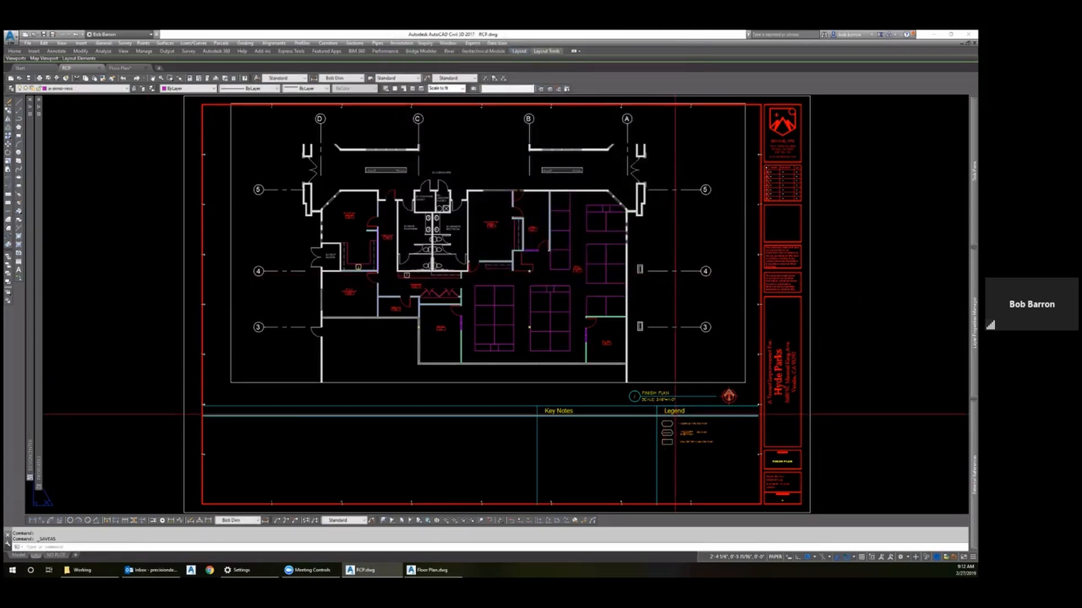
Step: Change the detail title attribute of the drawing title below the plan to REFLECTED CEILING PLAN
scroll(675, 415, up, 5)
scroll(551, 315, down, 3)
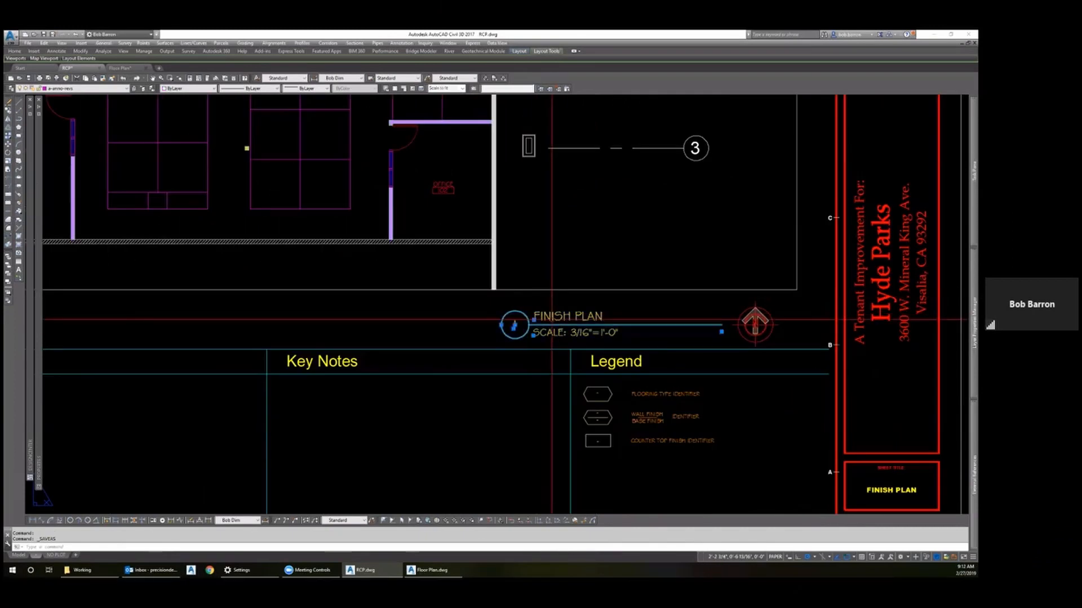
key(super+e)
double_click(551, 316)
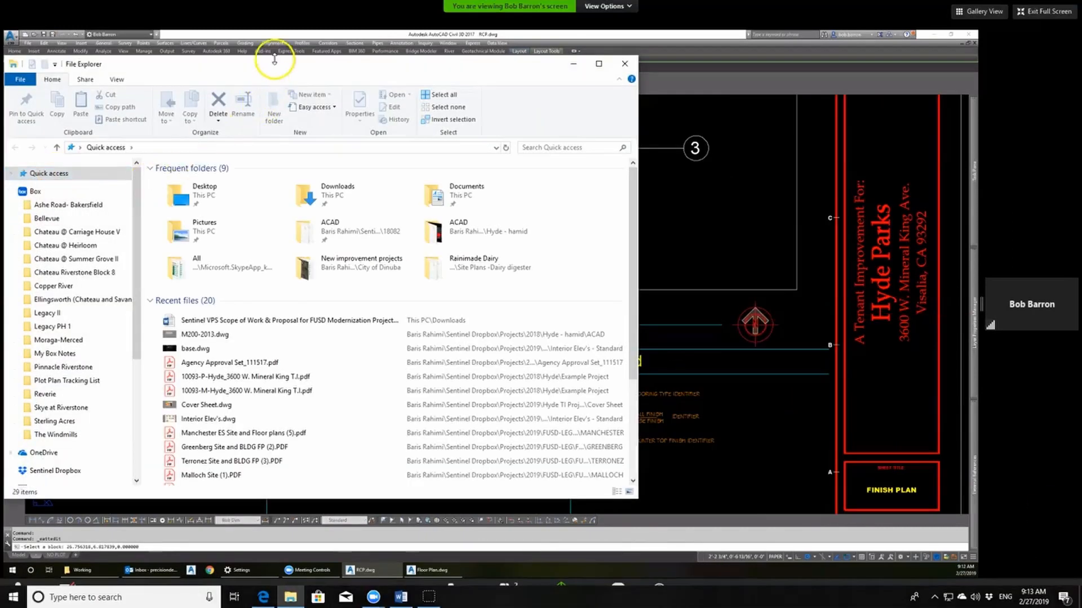
drag(272, 62, 1081, 217)
text(FI)
text(LECTED CEILING PLAN)
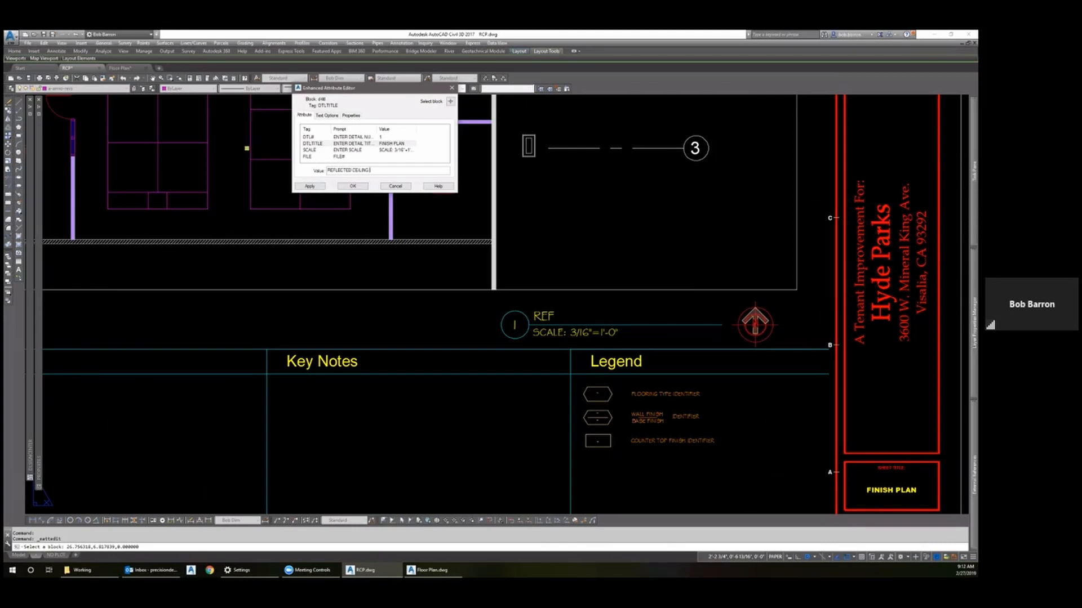
click(358, 188)
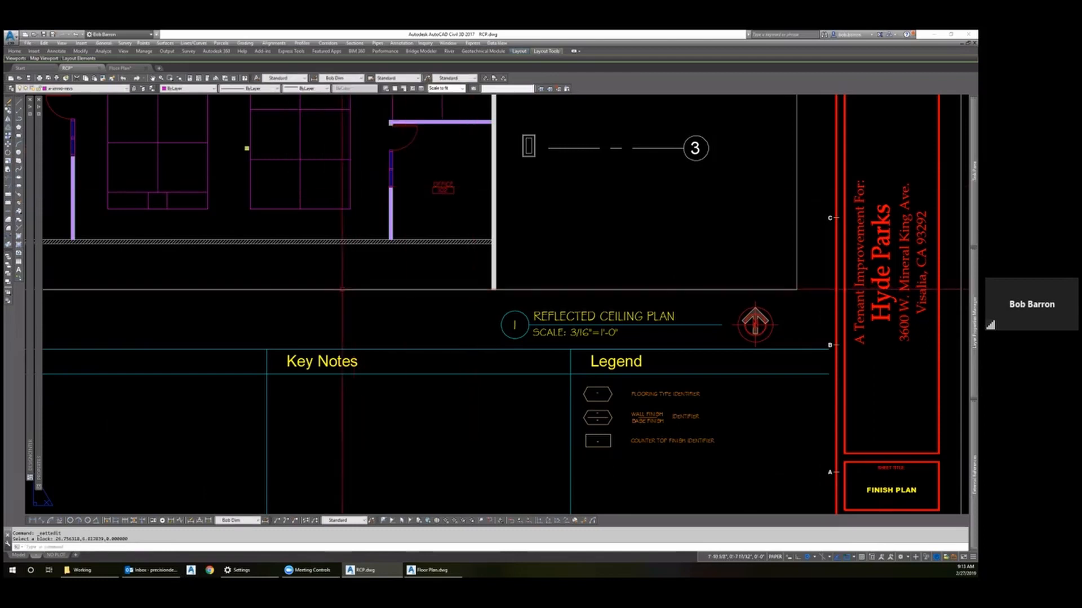
Step: Replace the sheet title text in the title block with REFLECTED CEILING PLAN
scroll(404, 287, down, 3)
scroll(530, 377, up, 5)
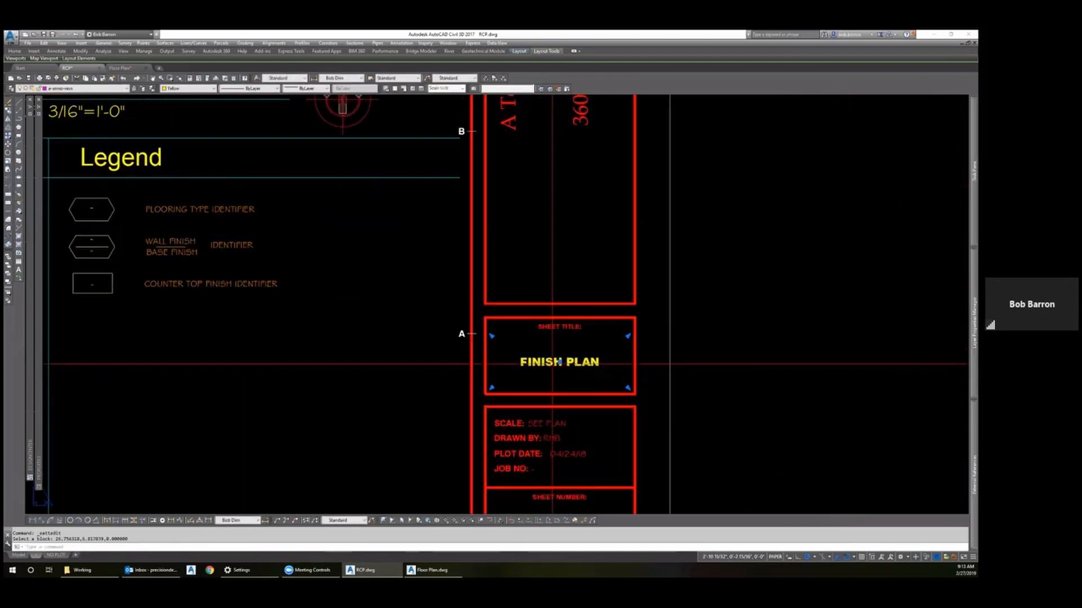
click(560, 362)
double_click(560, 362)
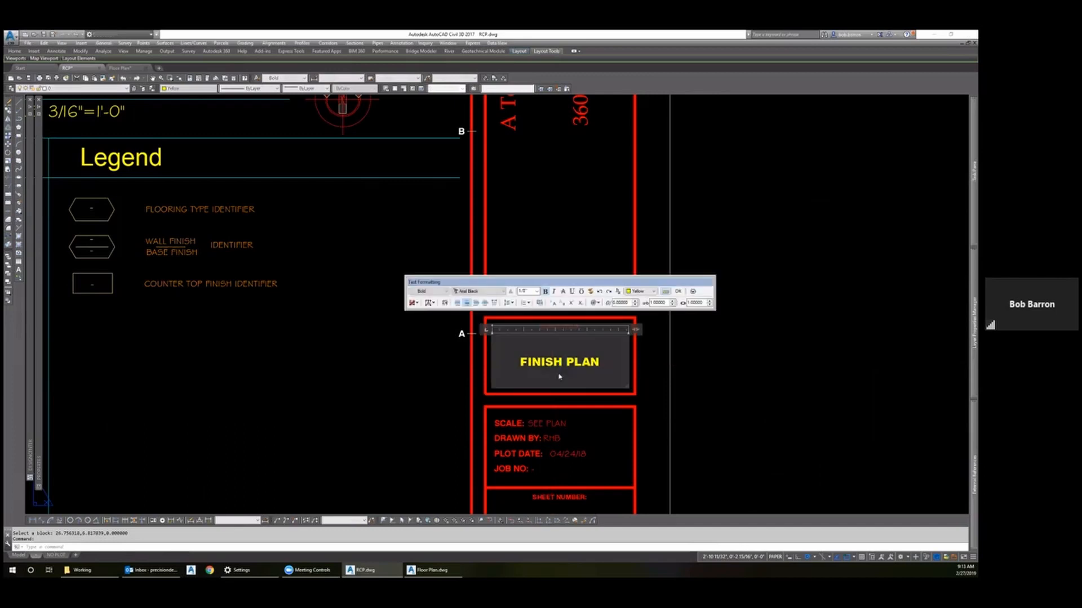
drag(599, 364, 477, 373)
text(REFLECTED CEILING PLAN)
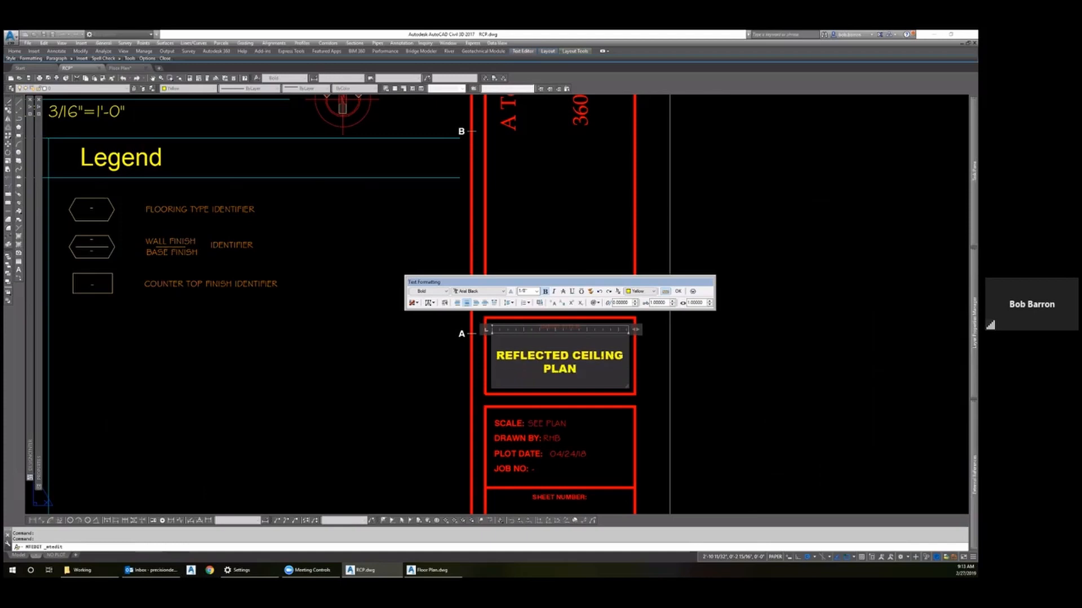
click(721, 380)
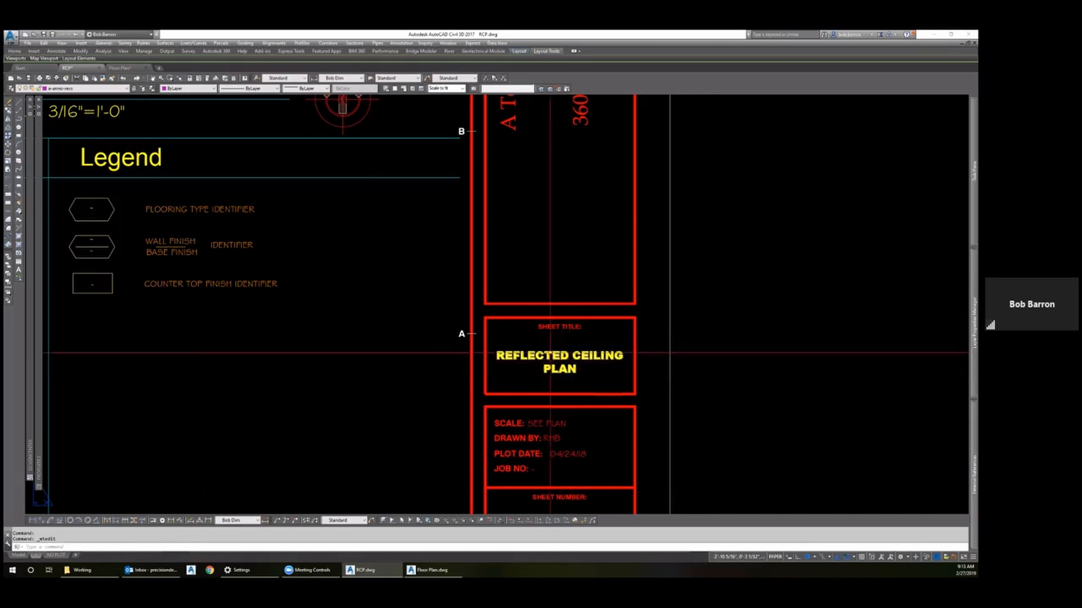
scroll(670, 353, down, 4)
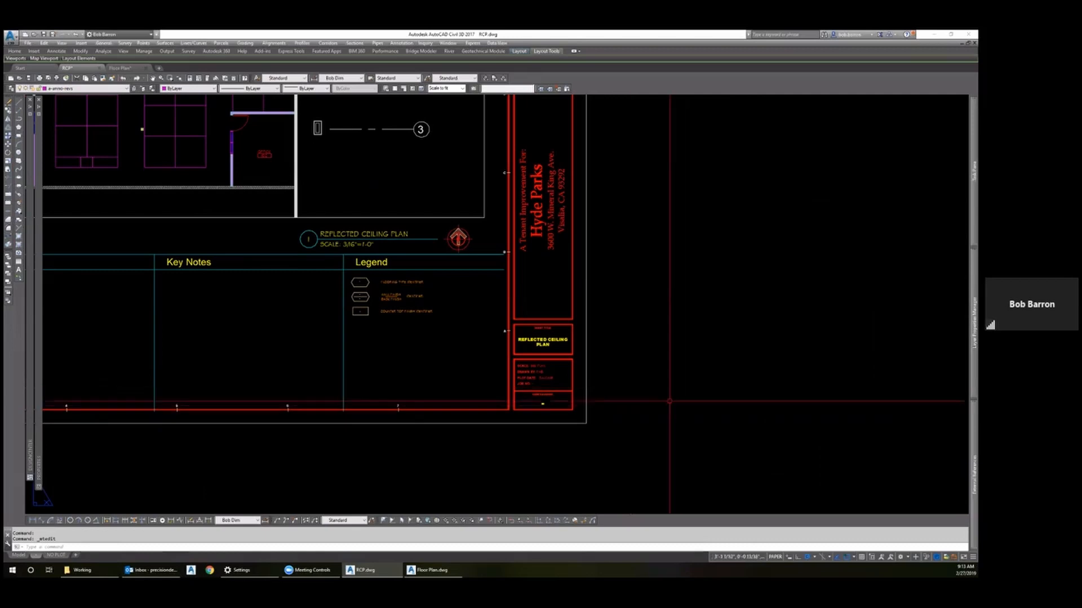
scroll(631, 388, down, 6)
scroll(627, 404, up, 2)
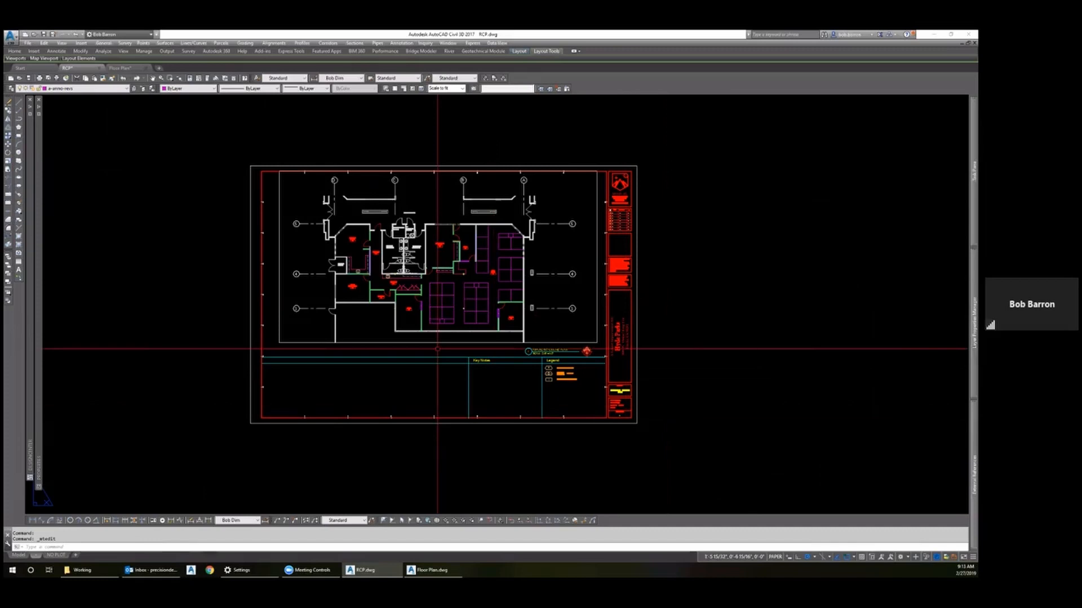
middle_click(437, 349)
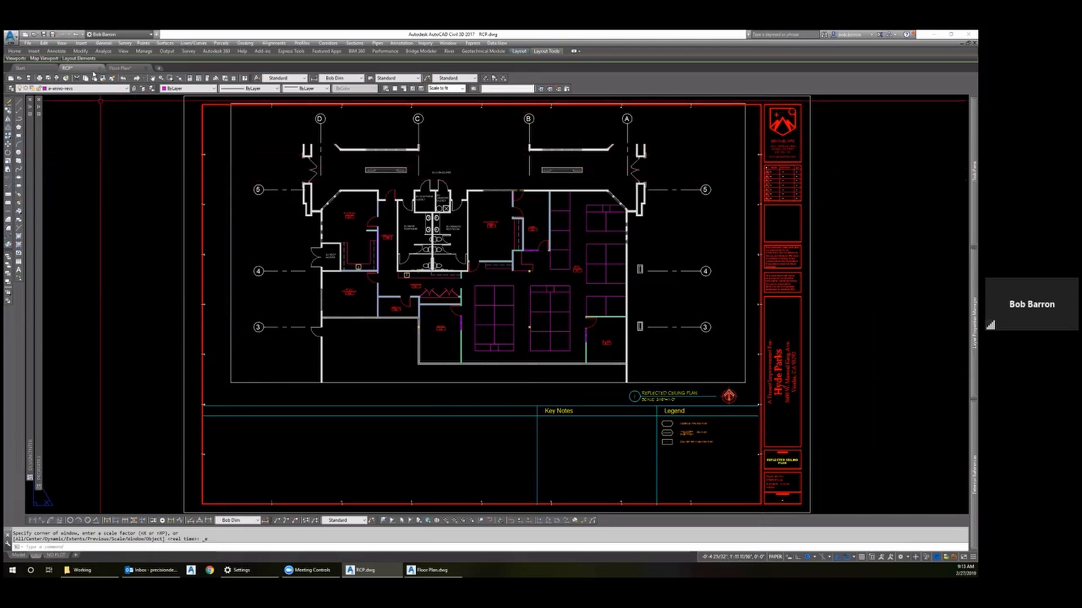
Step: Save the Floor Plan drawing and close it
click(120, 68)
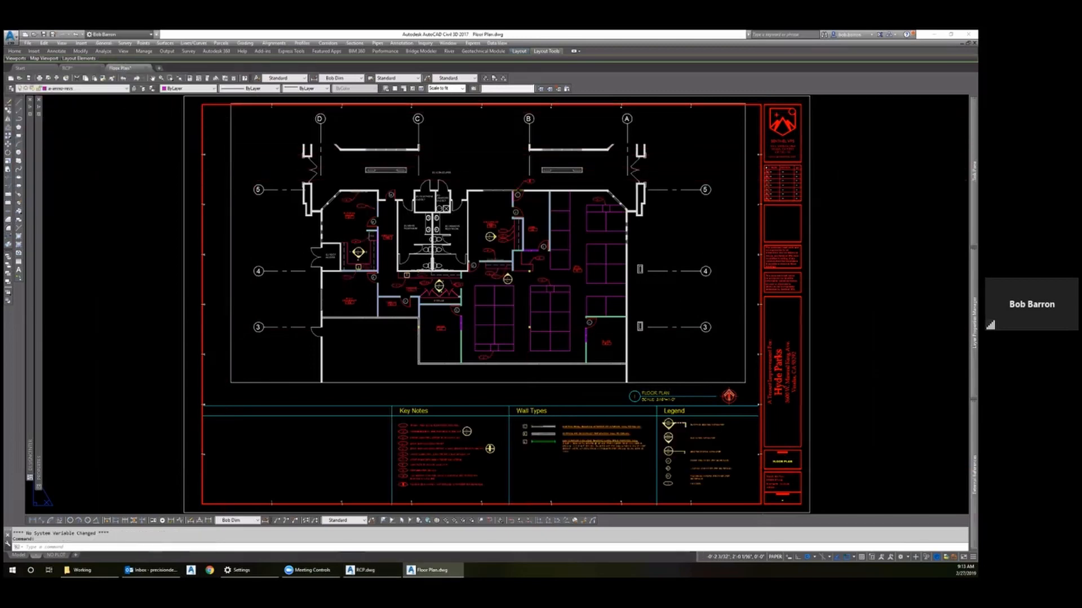
click(43, 34)
click(146, 68)
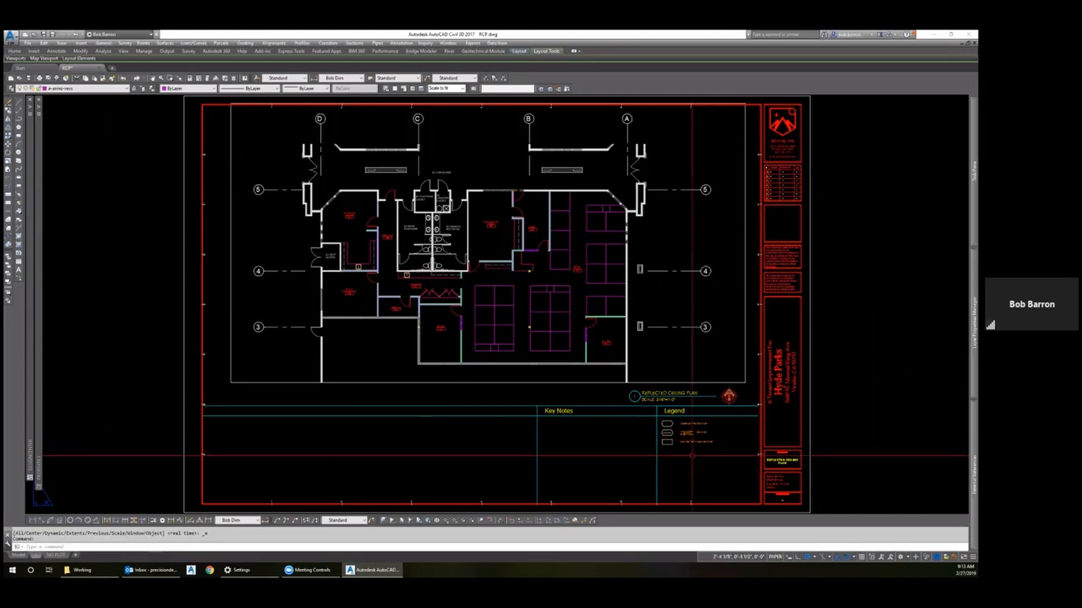
Step: Erase the flooring, wall and base, and counter top finish identifiers from under the Legend heading
click(715, 451)
click(663, 421)
key(Delete)
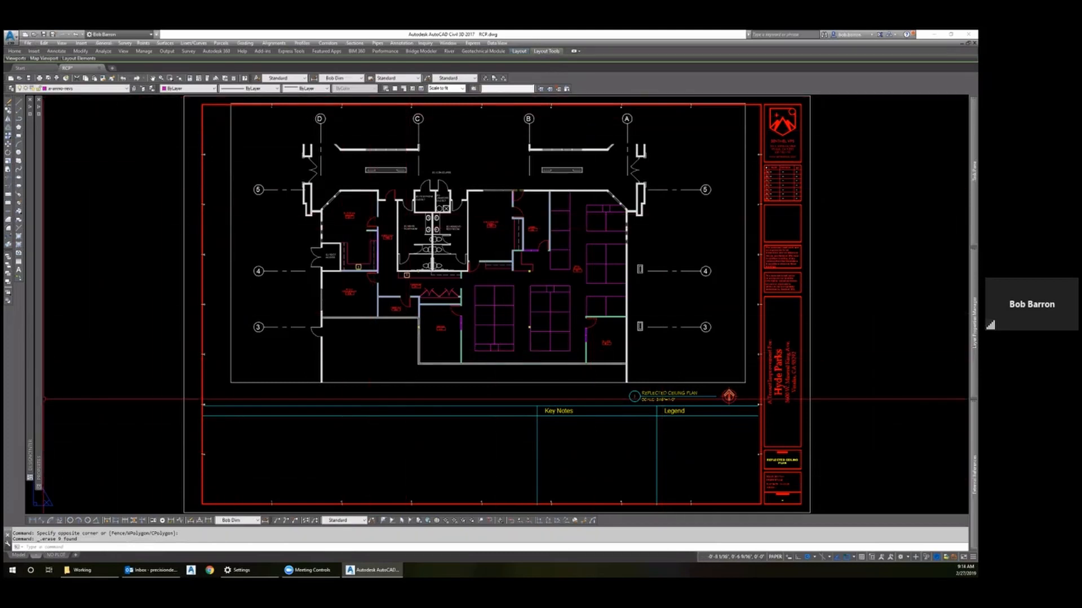
Step: Switch to File Explorer and create a folder named 2019.02.26 inside the project's Incoming folder
click(82, 570)
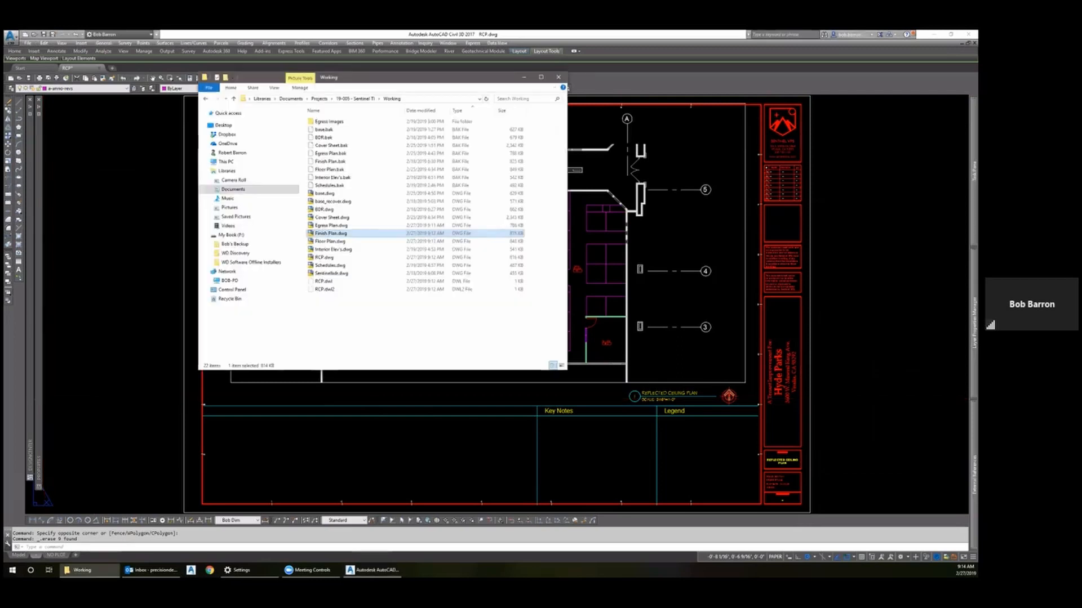
click(206, 98)
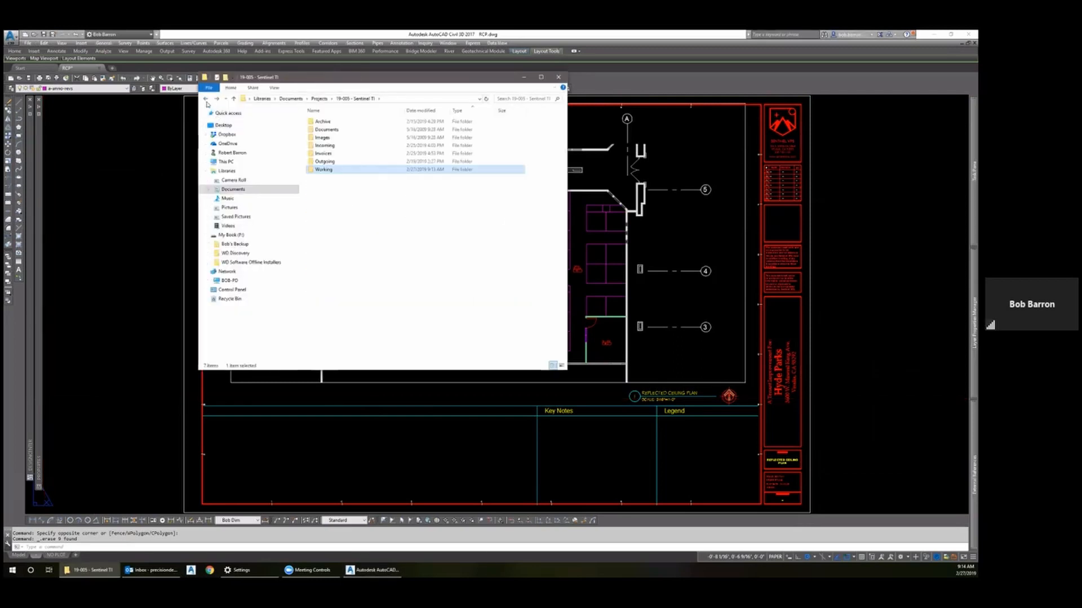
double_click(327, 150)
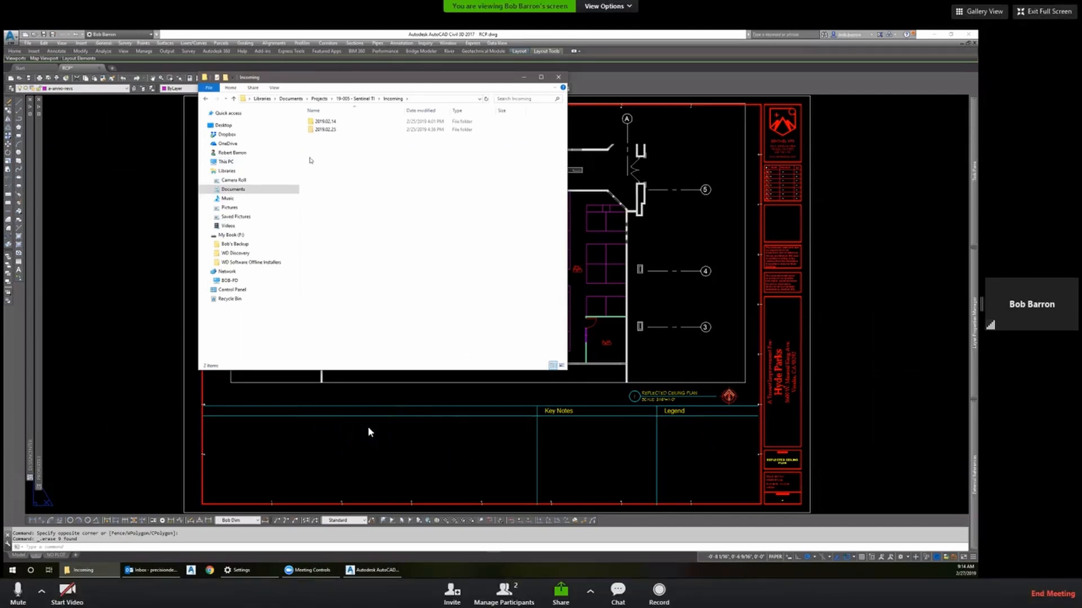
right_click(323, 150)
mouse_move(350, 241)
click(423, 248)
text(2019.02.26)
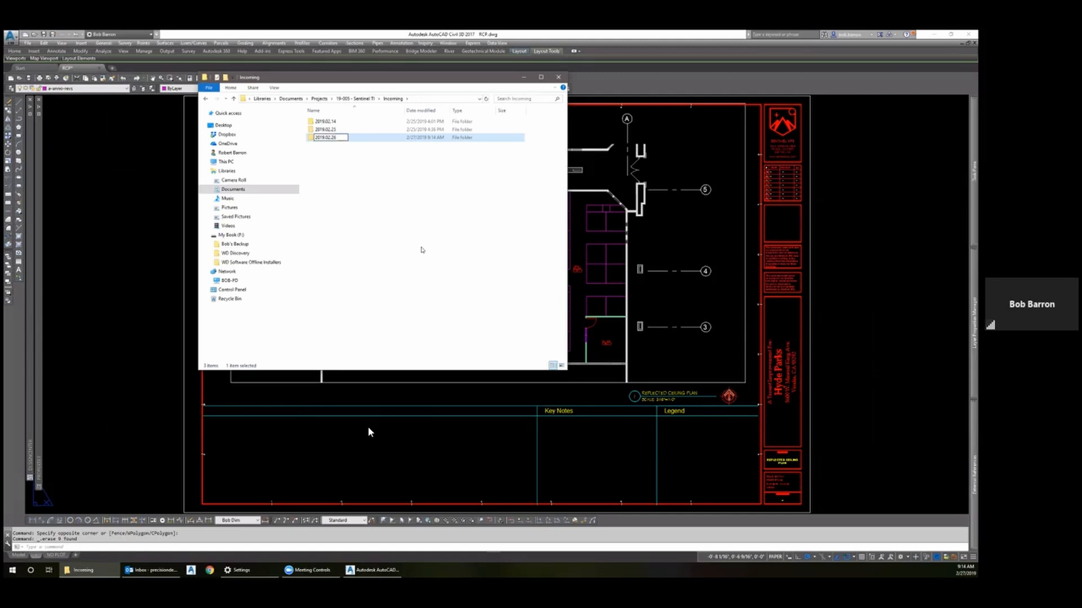
key(Return)
Step: Open the 2019.02.26 folder and copy the emailed plan files into it
key(Return)
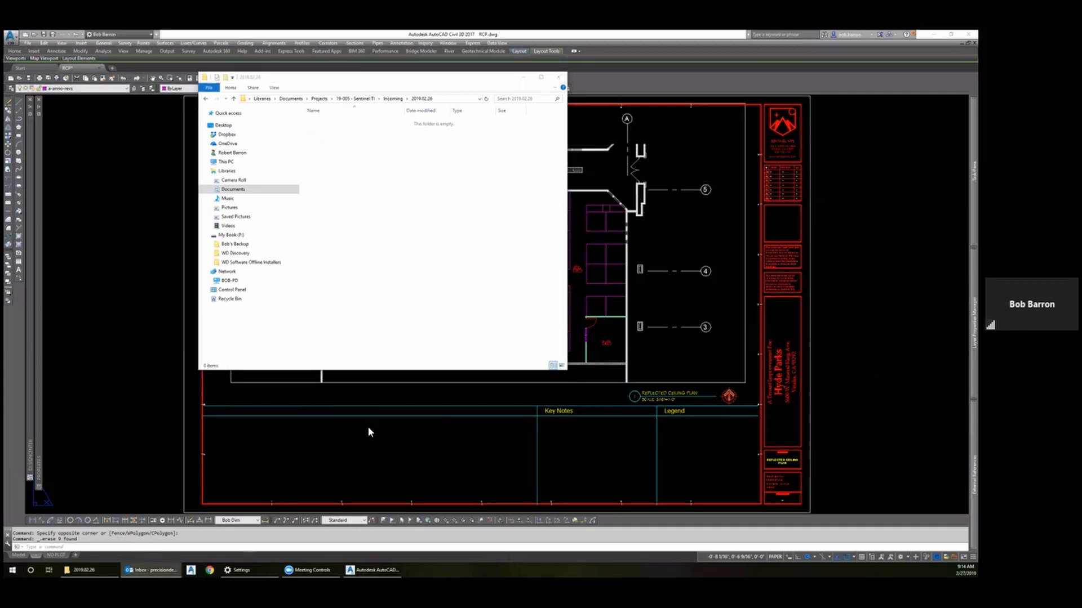
drag(50, 312, 385, 219)
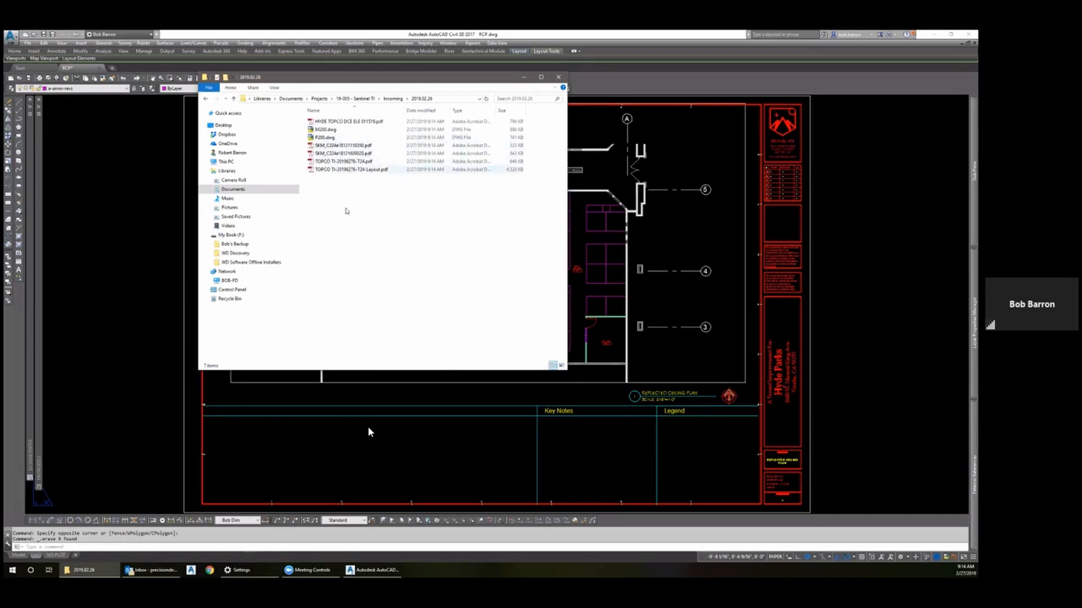
Step: View the electrical lighting plan in HYDE TOPCO DCE ELE 011519.pdf and close it
click(331, 121)
double_click(332, 121)
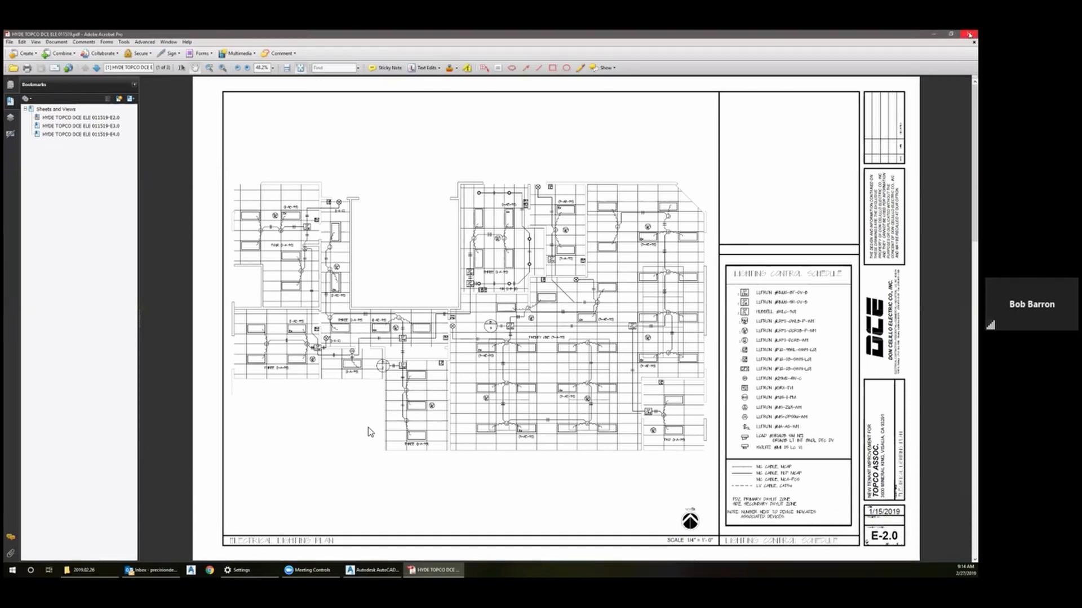
click(968, 34)
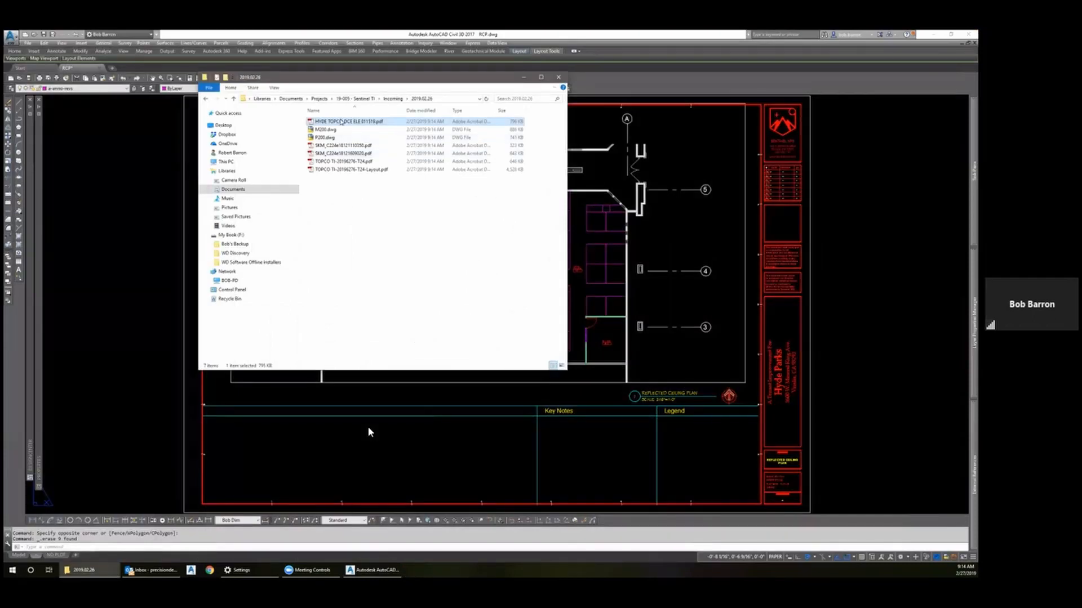
Step: Rename the HYDE TOPCO DCE ELE 011519.pdf file as HYDE - Elect. Lighting Plan
click(341, 123)
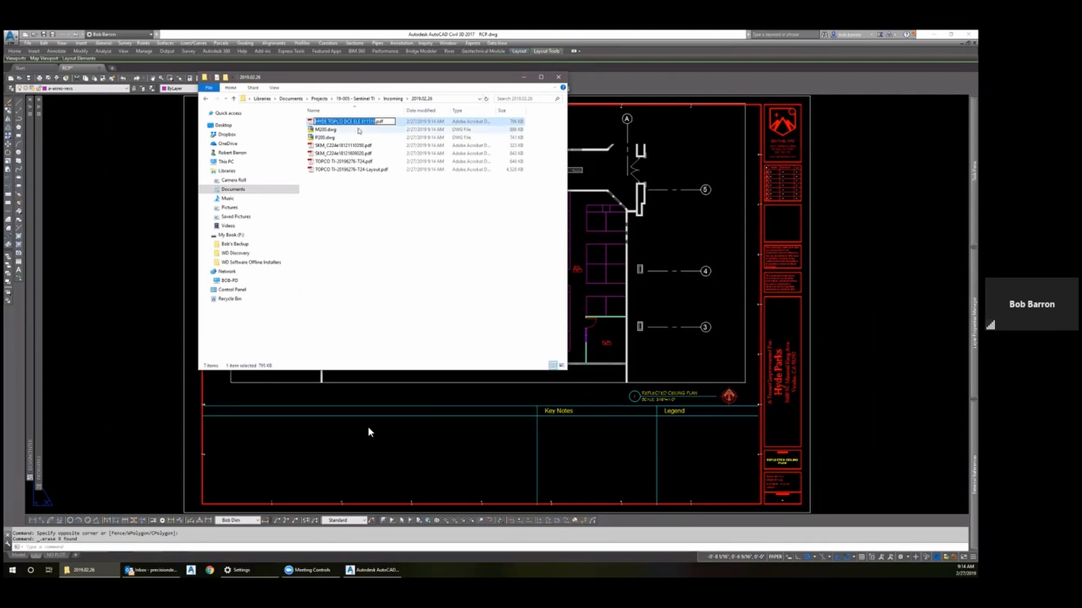
drag(329, 121, 374, 121)
text(ELEC. LIGHTING)
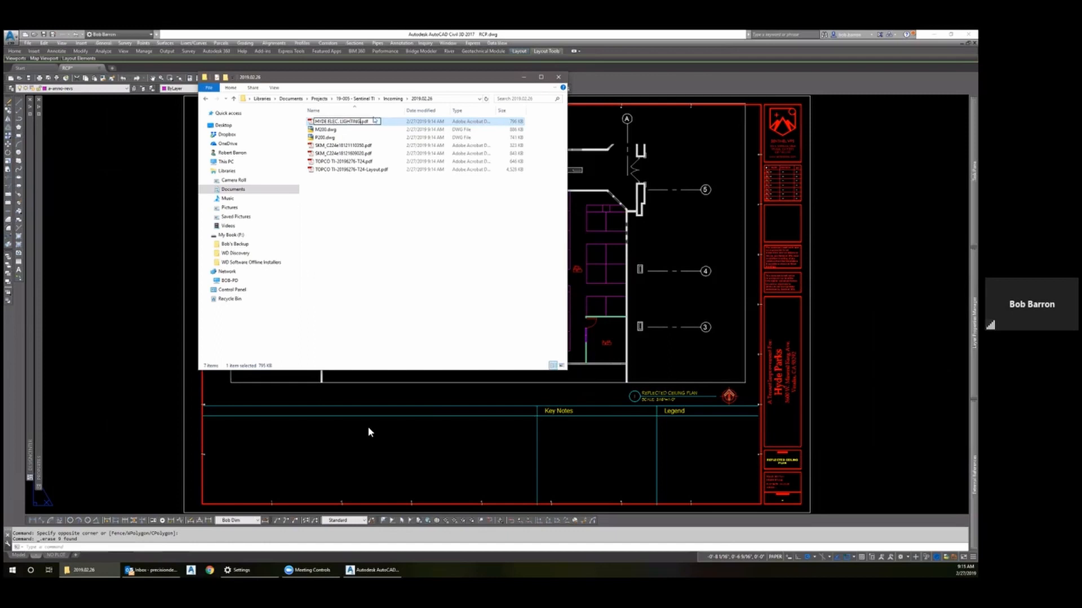
key(BackSpace)
key(BackSpace)
key(BackSpace)
key(BackSpace)
key(BackSpace)
key(BackSpace)
key(BackSpace)
key(BackSpace)
key(BackSpace)
key(BackSpace)
key(BackSpace)
key(BackSpace)
key(BackSpace)
key(BackSpace)
text(Elec)
text(. Lighting Plan)
key(Return)
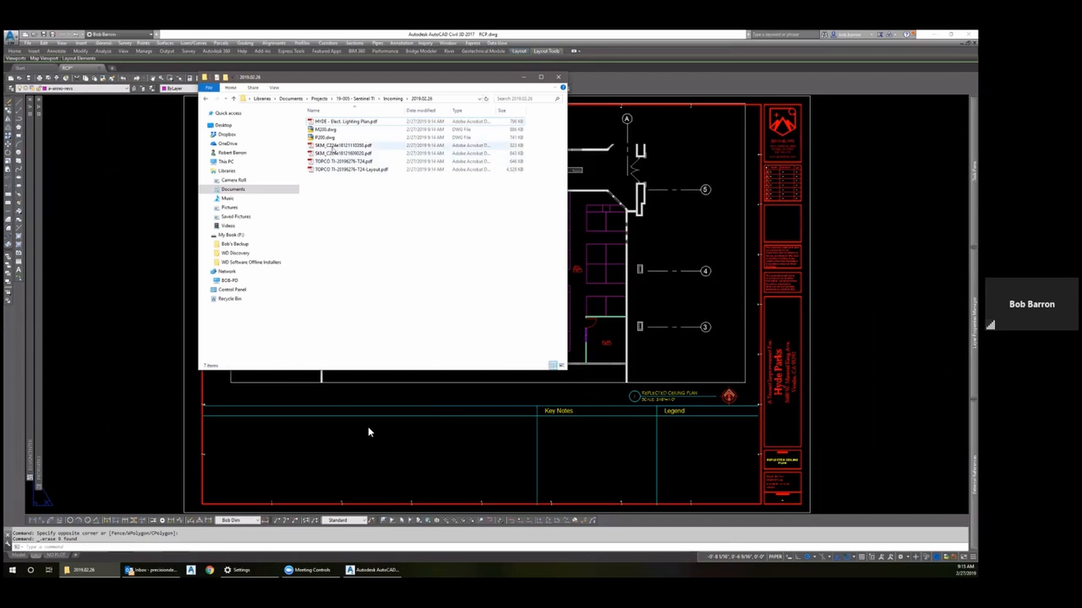
Step: Check the contents of the first scanned SKM PDF and rename the file as HYDE - Mech. Plan
double_click(332, 145)
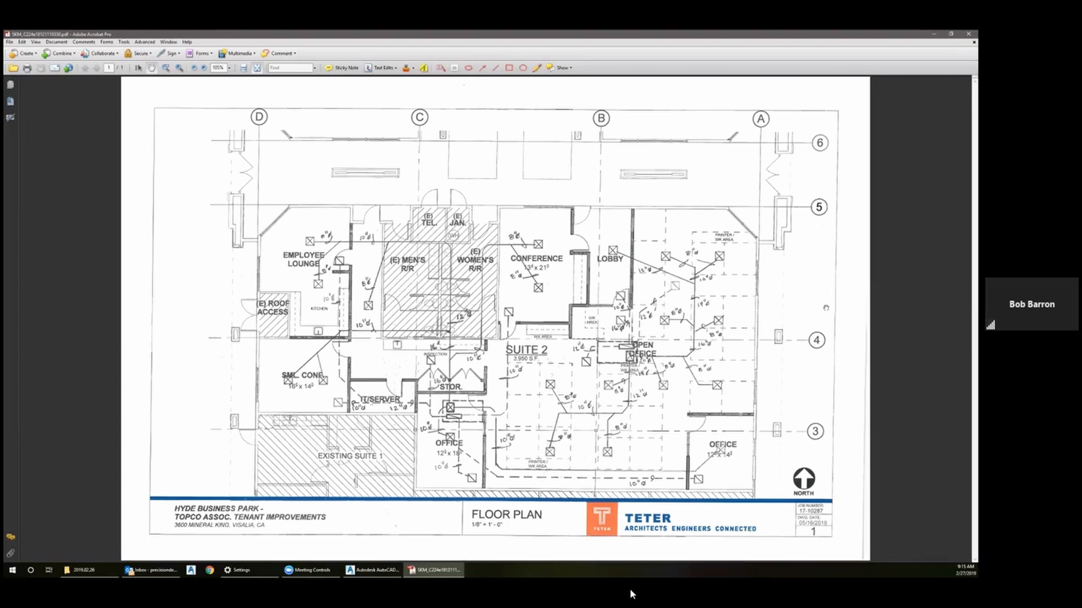
mouse_move(620, 598)
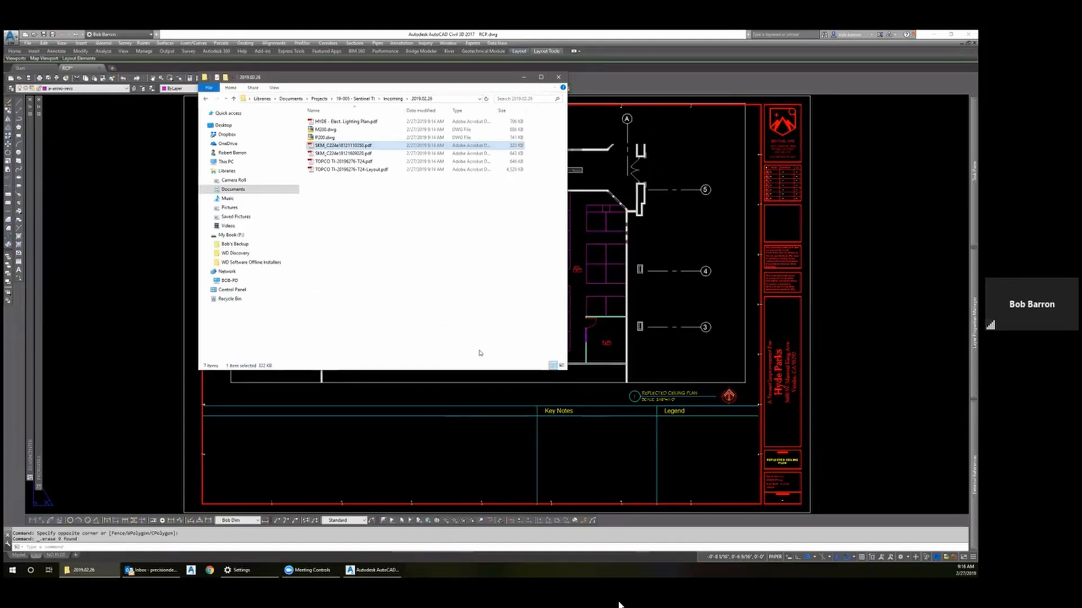
click(337, 148)
text(HYDE)
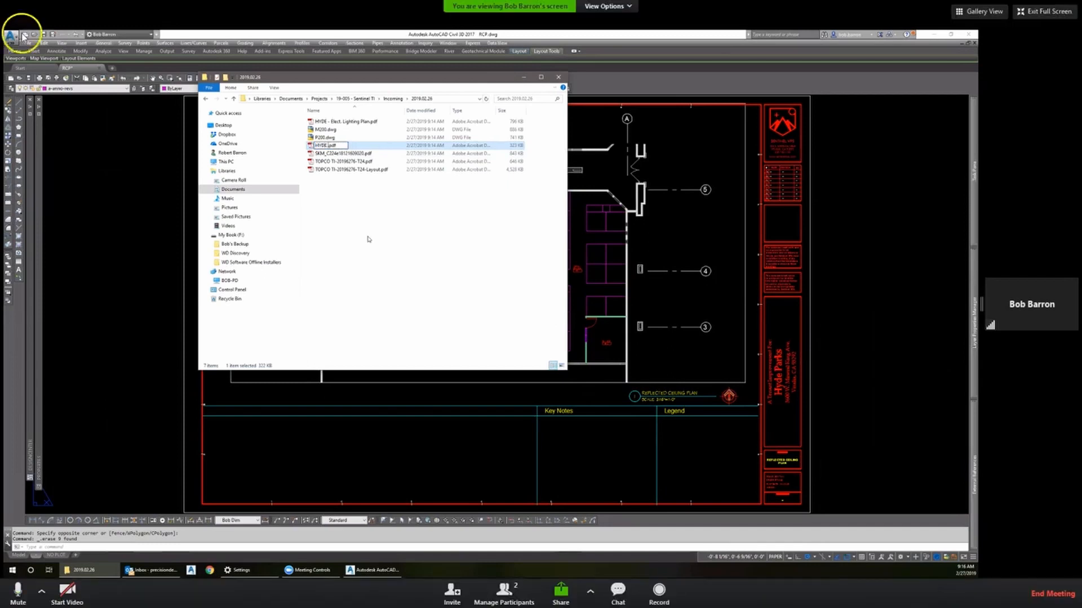
text( - Mech)
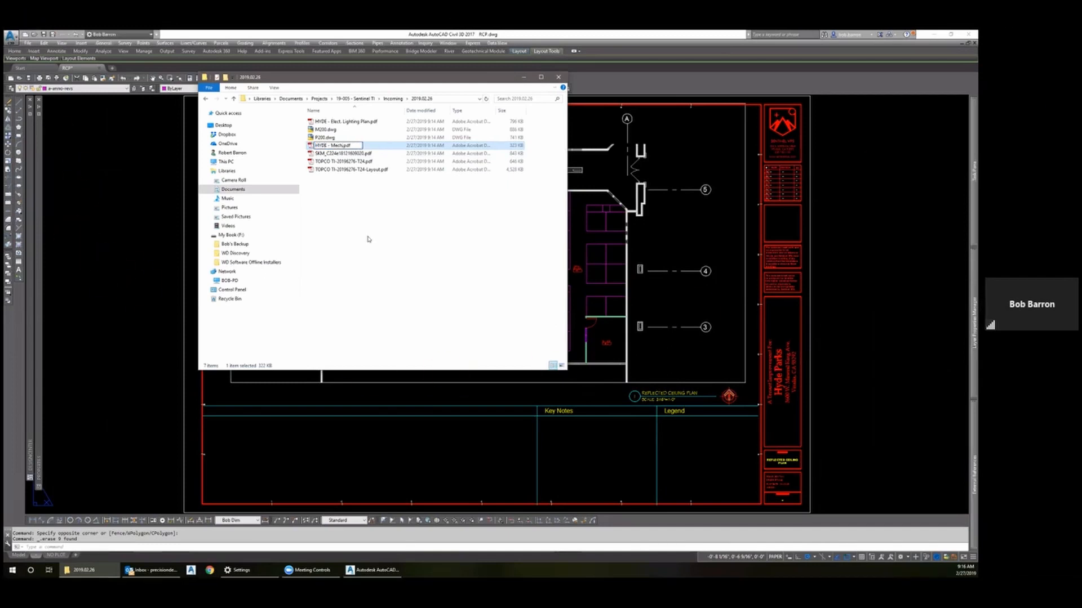
text(. Plan)
click(359, 239)
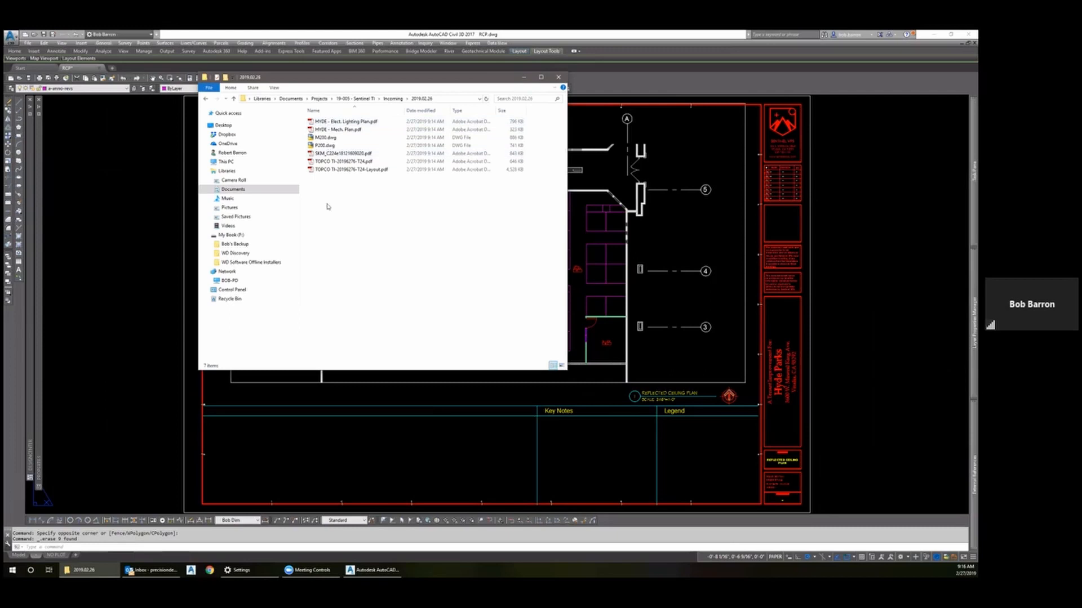
Step: Open the remaining scanned SKM PDF and look through its pages to identify what the document covers
double_click(333, 154)
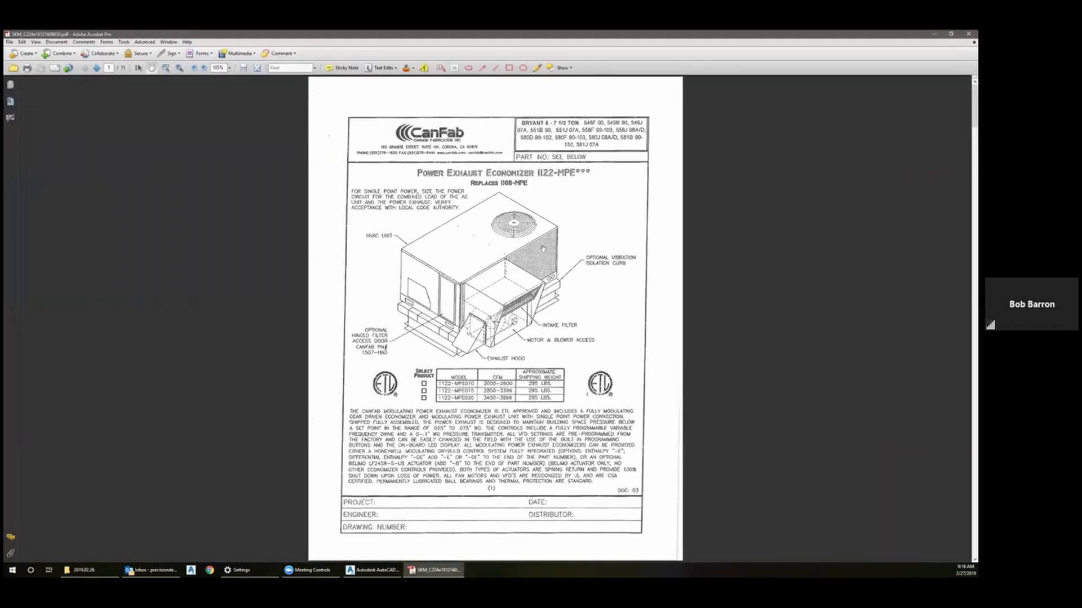
scroll(731, 306, down, 1)
scroll(732, 306, down, 10)
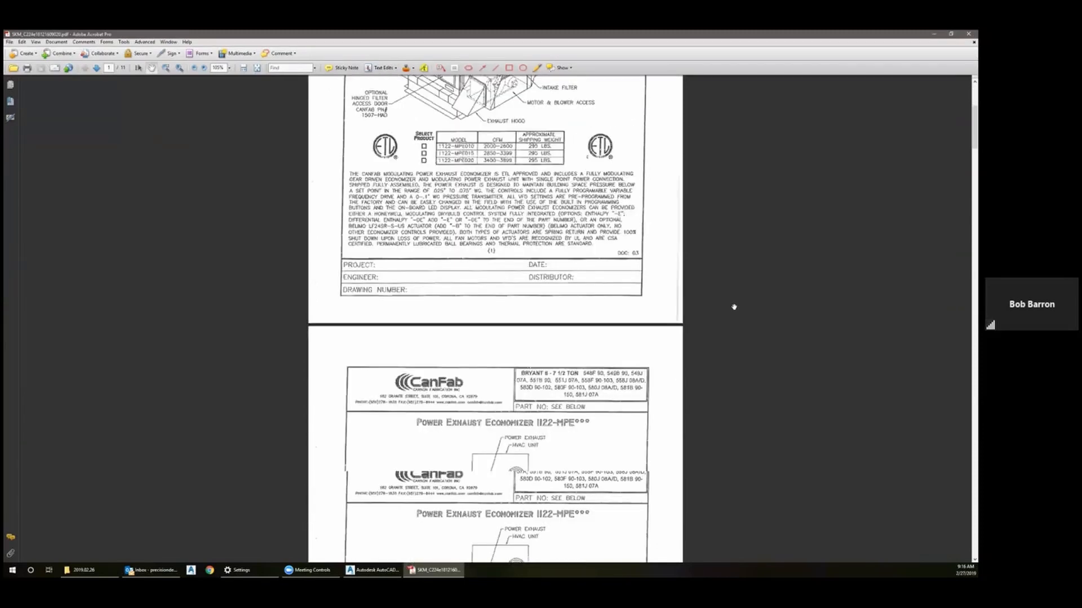
scroll(733, 307, down, 15)
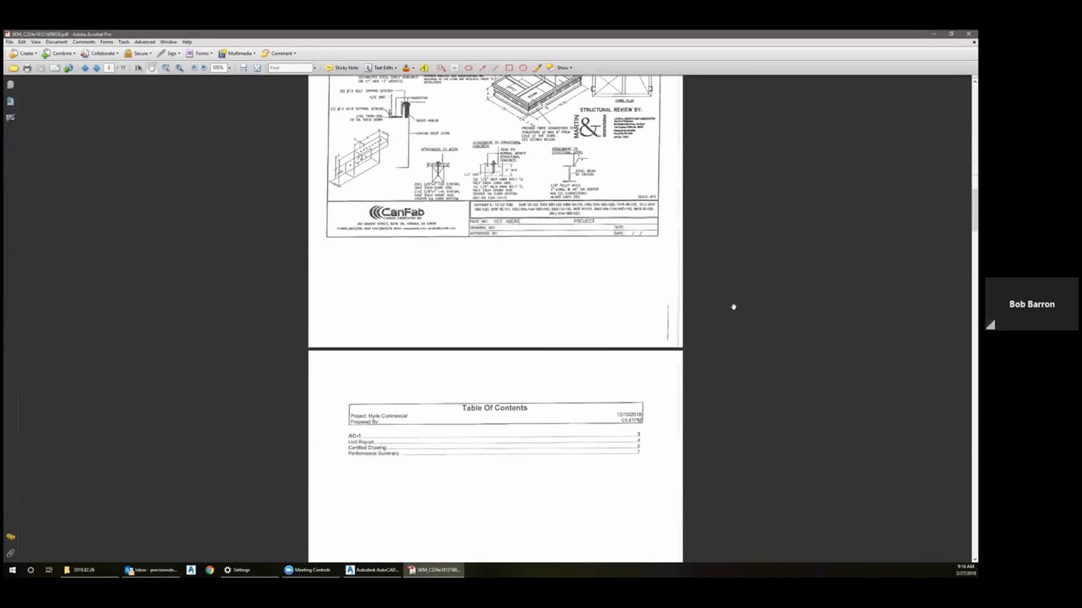
scroll(733, 303, down, 15)
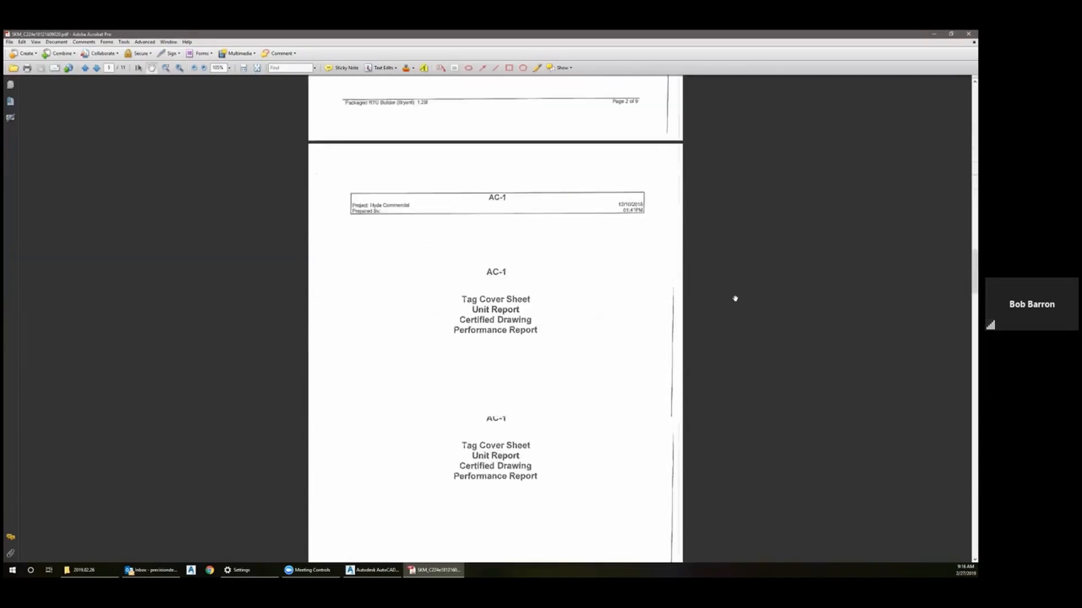
scroll(910, 307, up, 15)
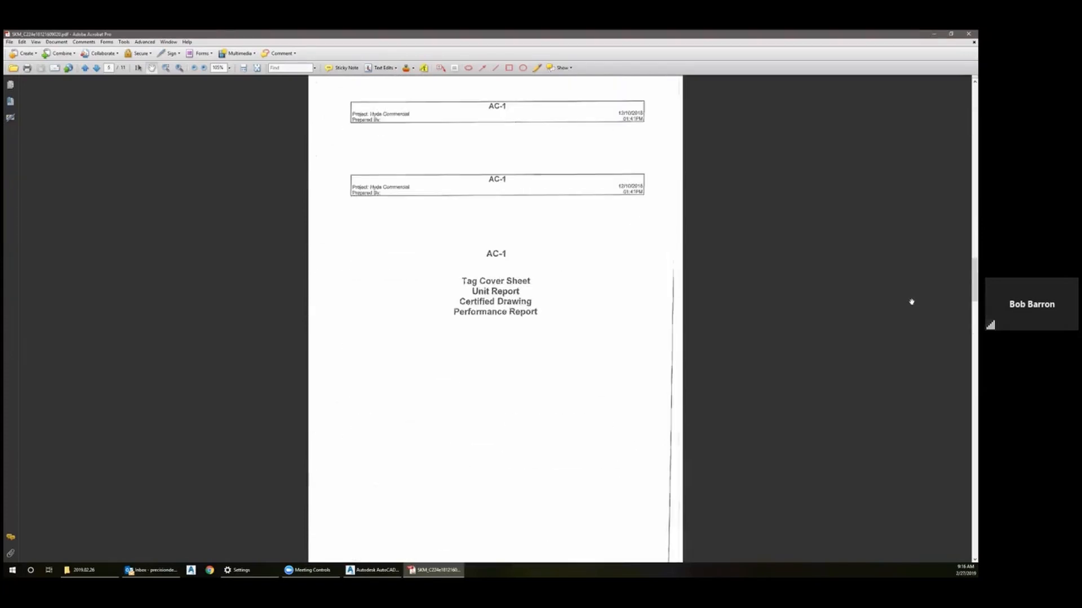
scroll(906, 297, up, 15)
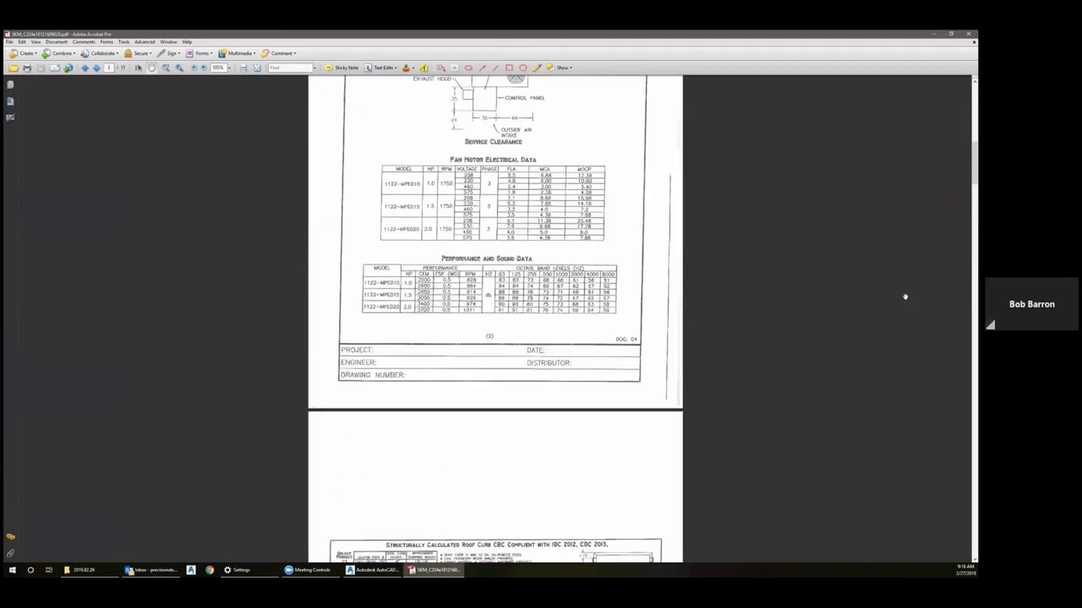
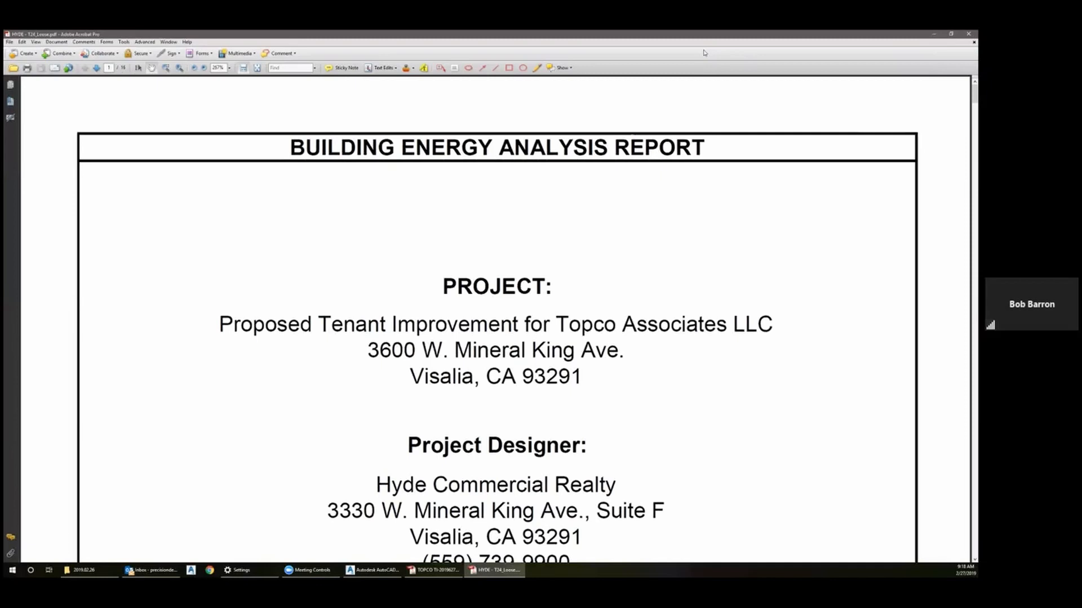
Step: Shrink the HYDE - T24_Loose.pdf window and zoom in on the forms on sheet T24-2 of the TOPCO T24 layout PDF
click(257, 68)
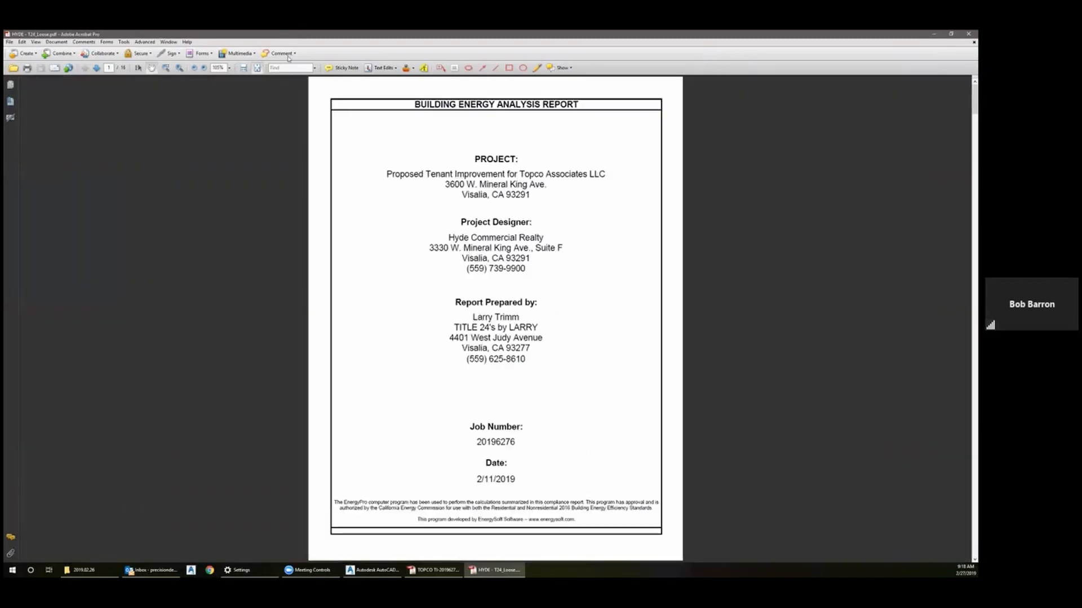
click(951, 34)
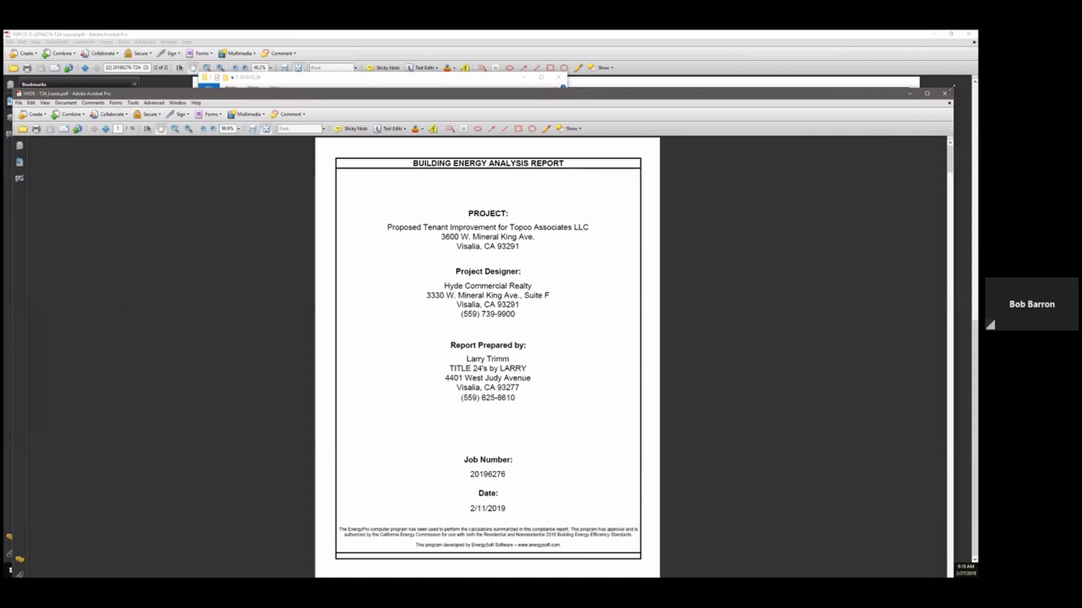
drag(952, 88, 364, 106)
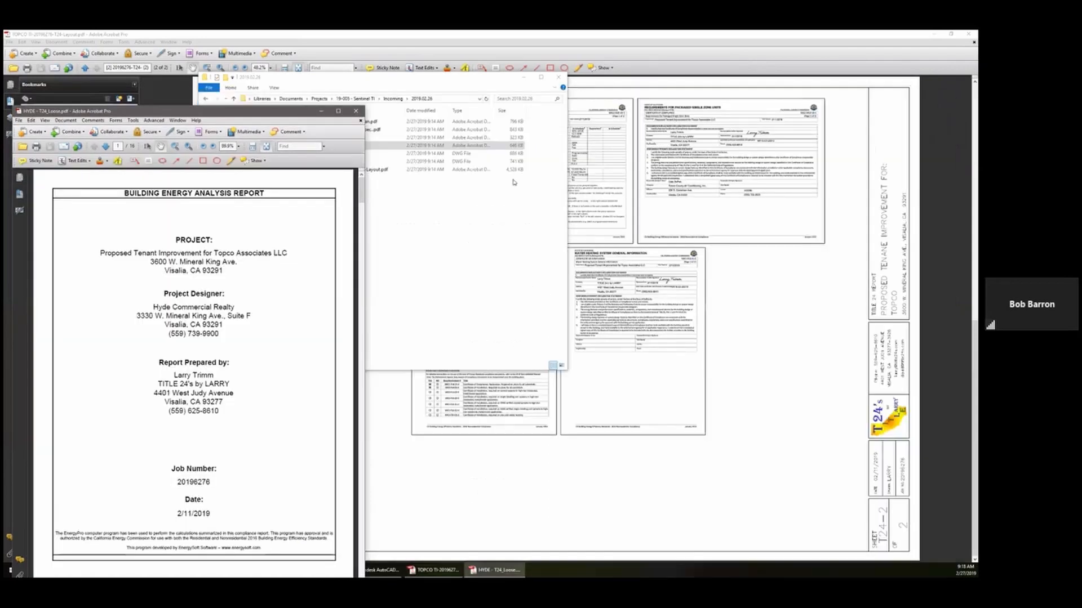
click(755, 313)
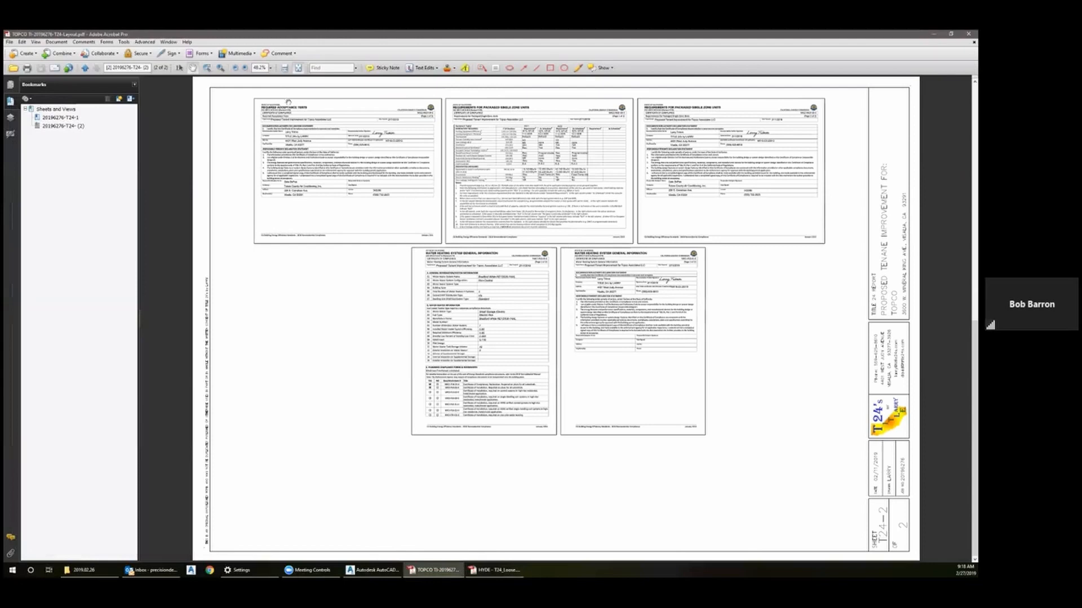
ctrl+scroll(390, 110, up, 5)
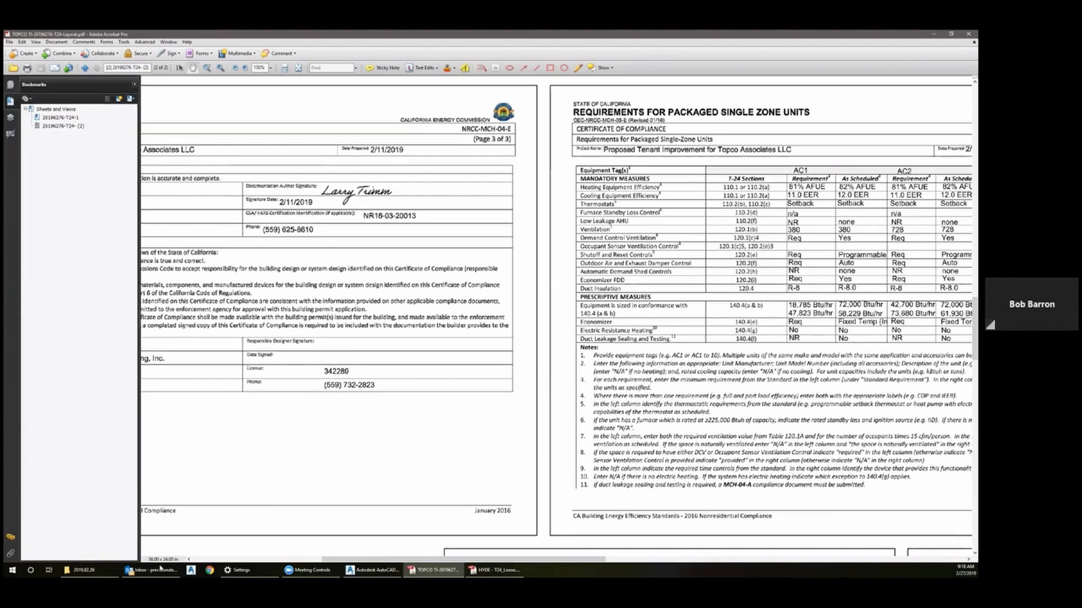
Step: Look through the pages of HYDE - T24_Loose.pdf up to the Required Acceptance Tests forms to compare them with the layout sheet
click(496, 571)
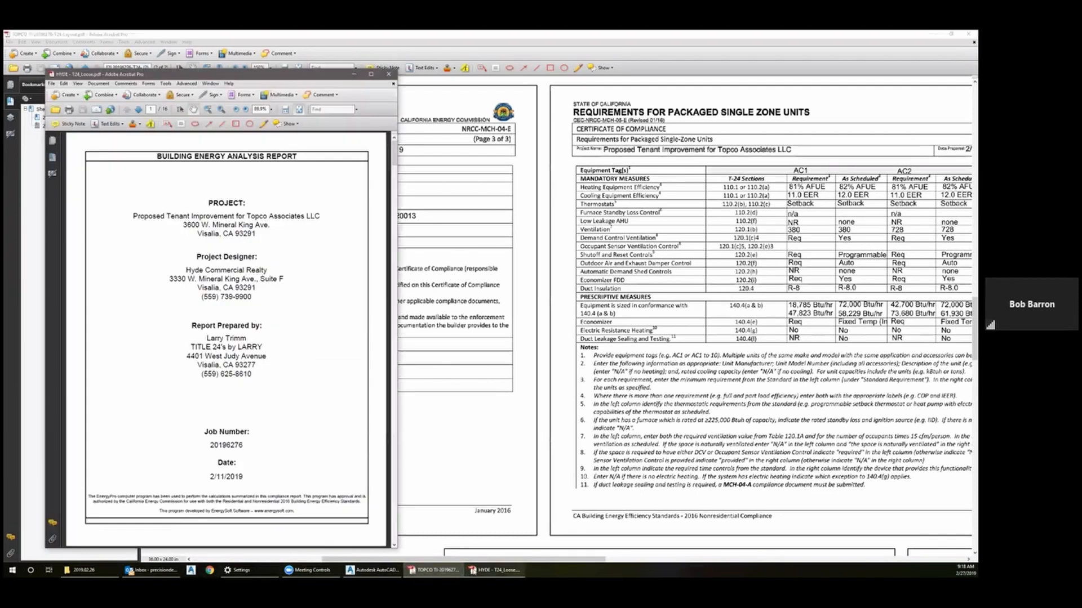
scroll(231, 282, down, 6)
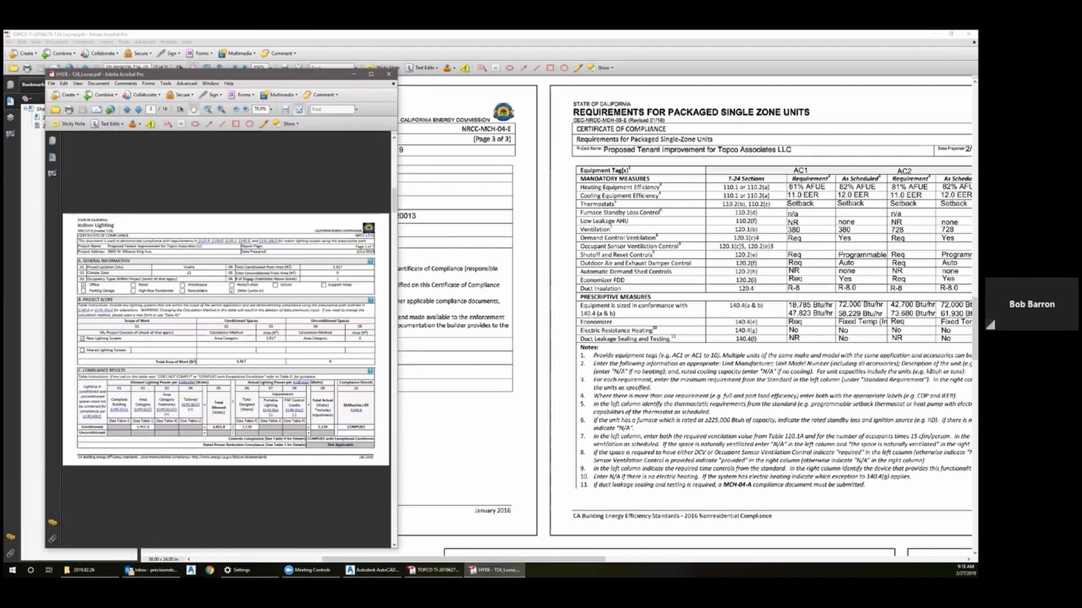
scroll(248, 280, down, 10)
scroll(305, 239, down, 2)
scroll(305, 238, down, 1)
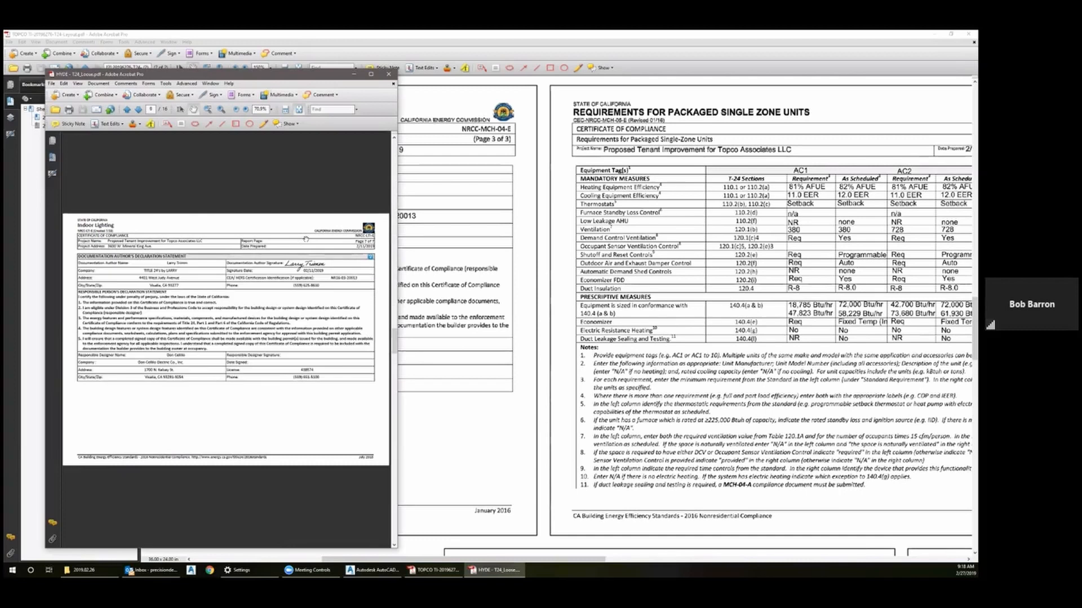
scroll(305, 238, down, 2)
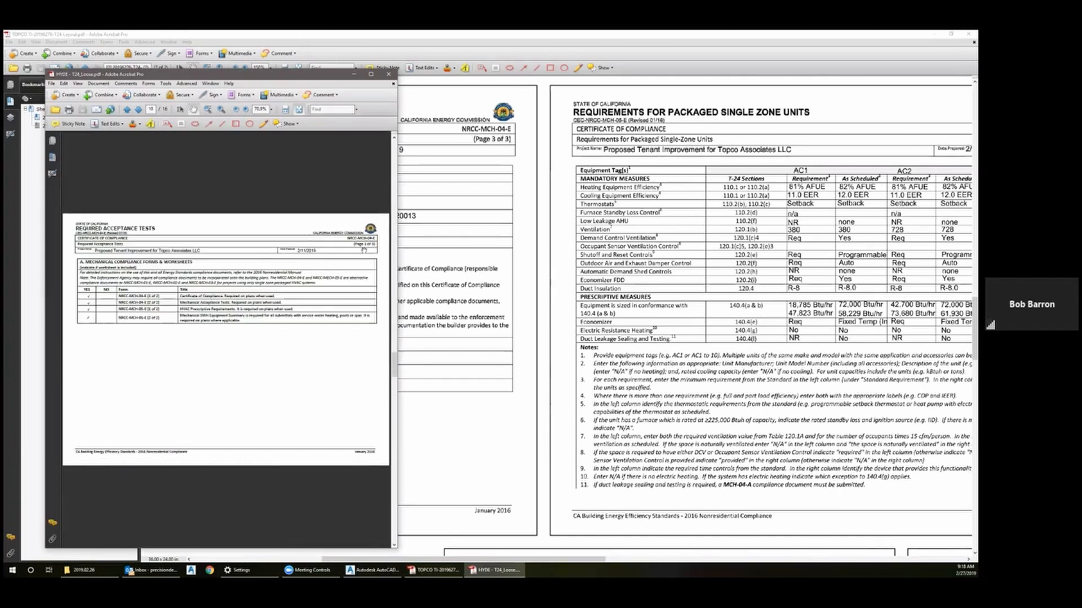
scroll(359, 259, down, 2)
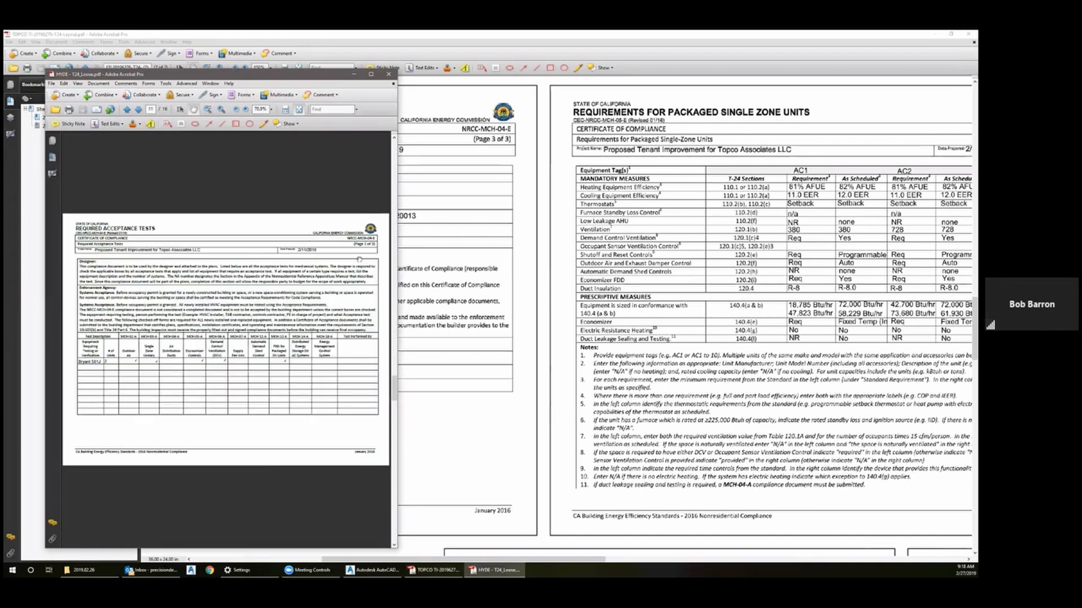
scroll(360, 259, down, 2)
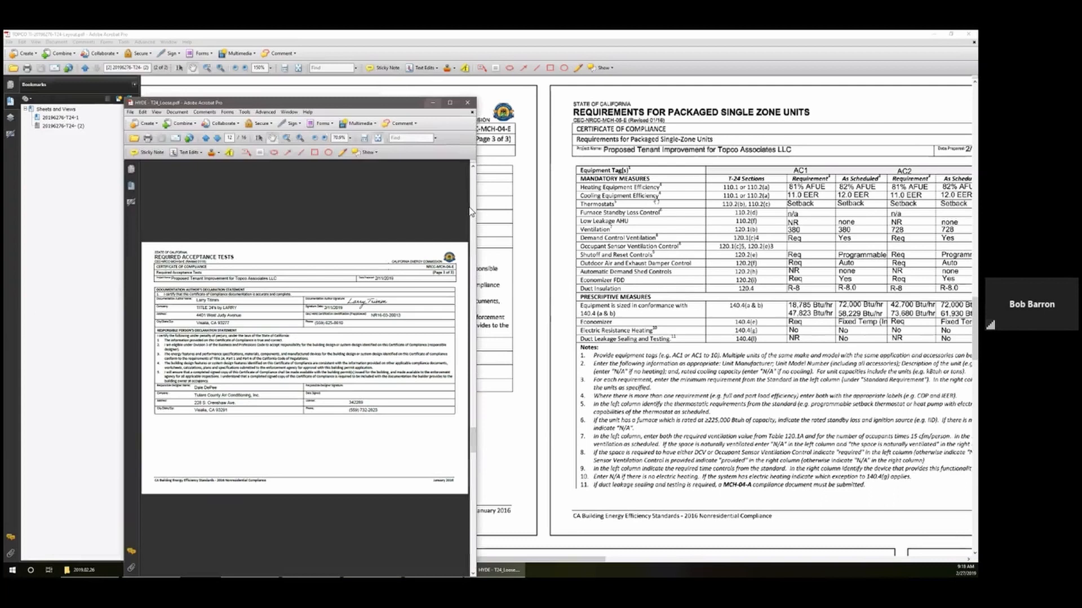
Step: Examine the acceptance test, packaged single zone unit and water heating forms on sheet T24-2 of the layout PDF
ctrl+scroll(530, 305, down, 2)
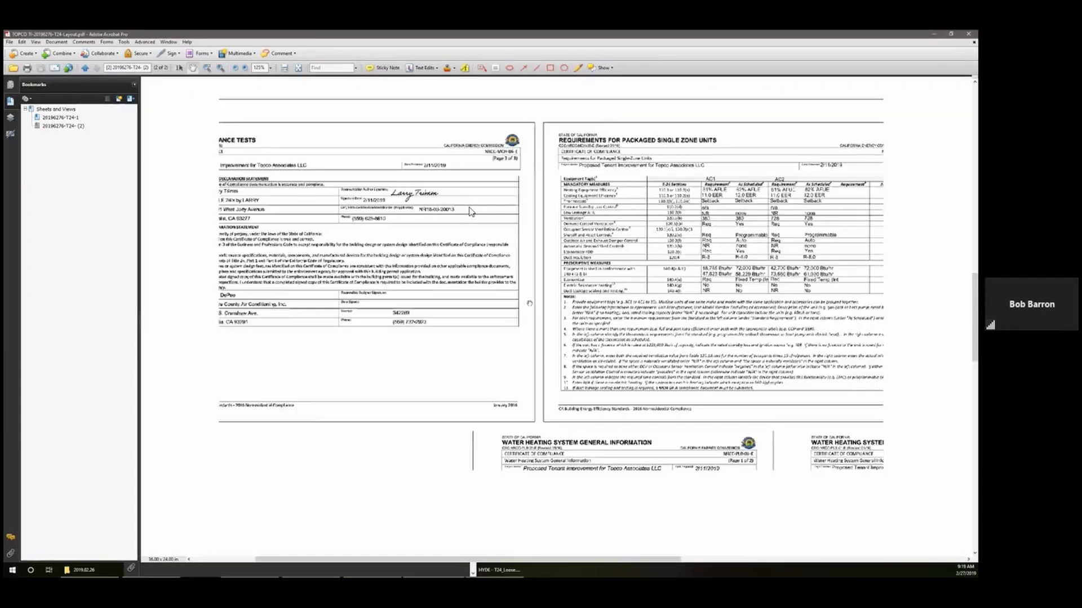
ctrl+scroll(530, 304, down, 1)
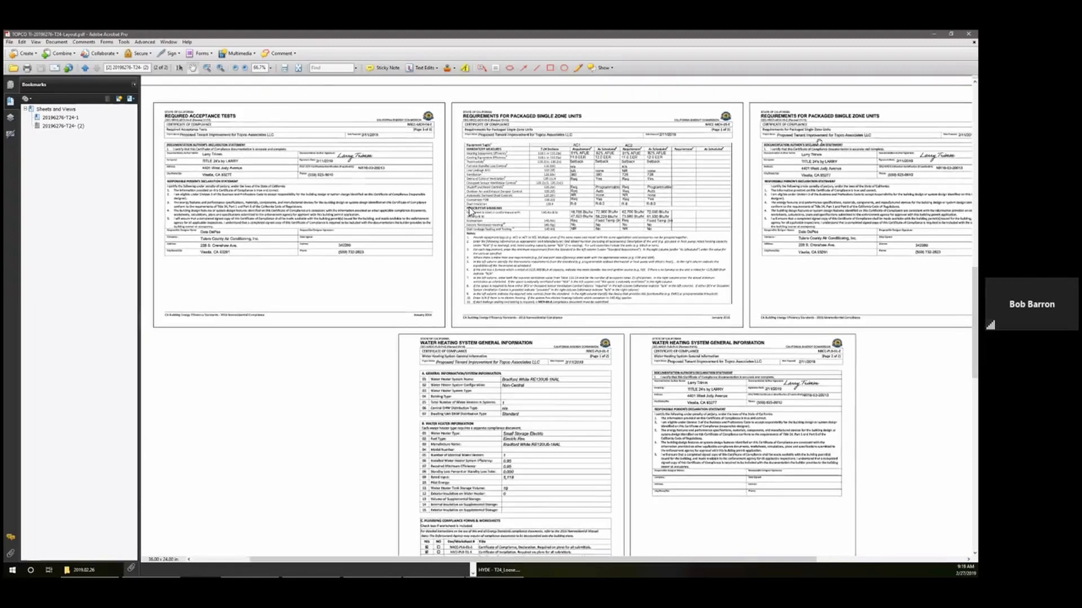
ctrl+scroll(470, 212, up, 3)
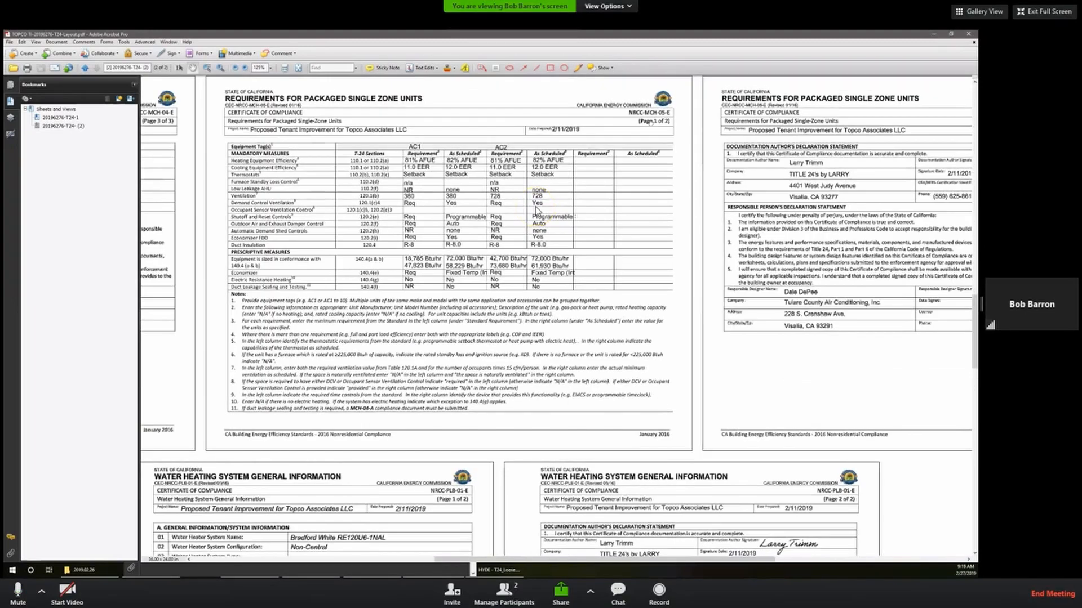
ctrl+scroll(620, 164, down, 2)
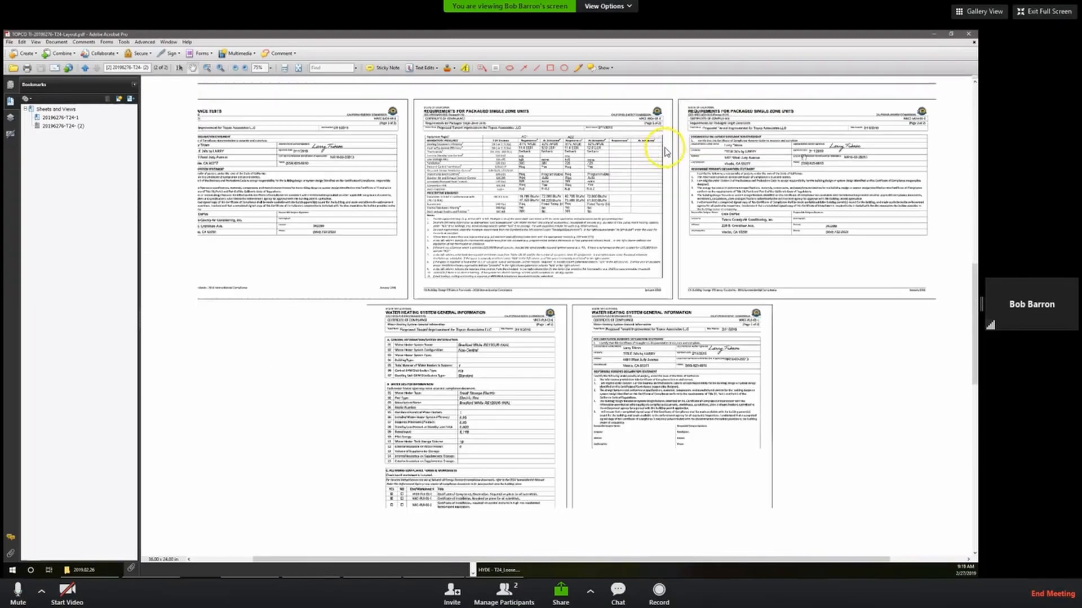
ctrl+scroll(791, 145, up, 1)
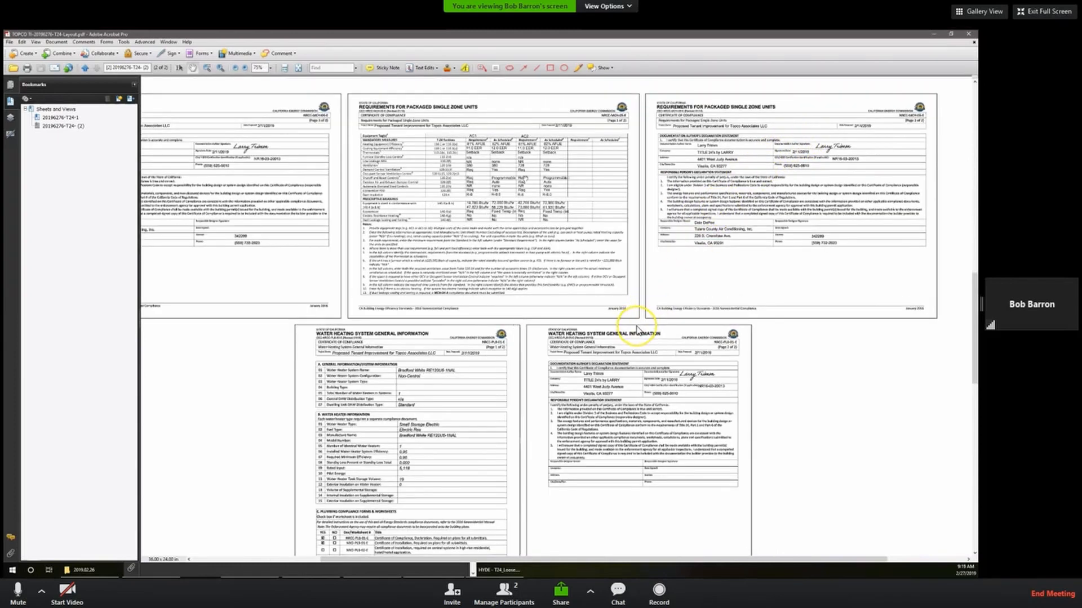
ctrl+scroll(636, 328, up, 1)
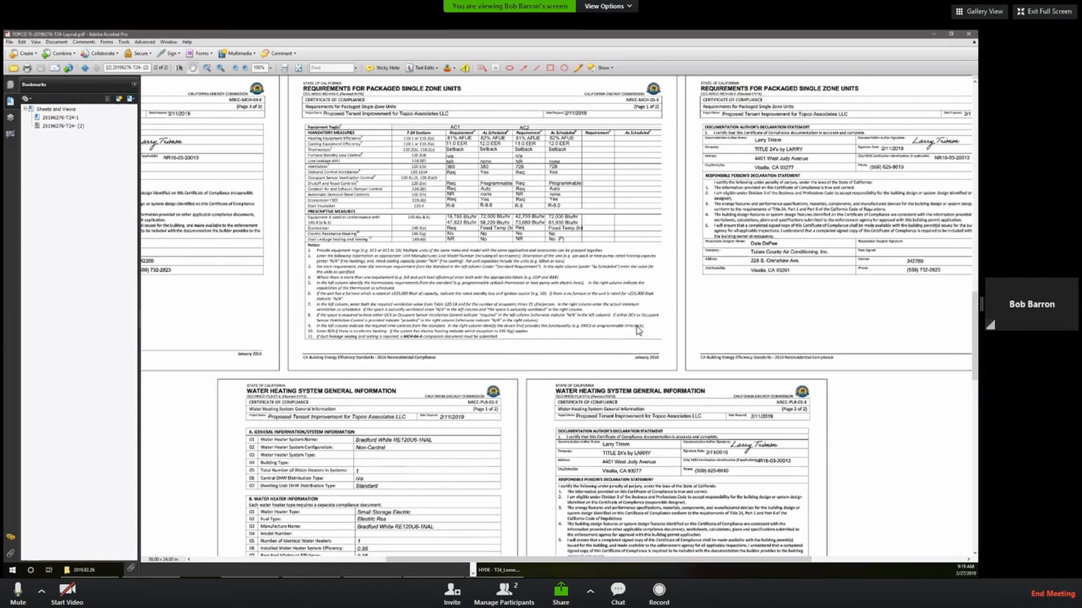
ctrl+scroll(638, 330, down, 1)
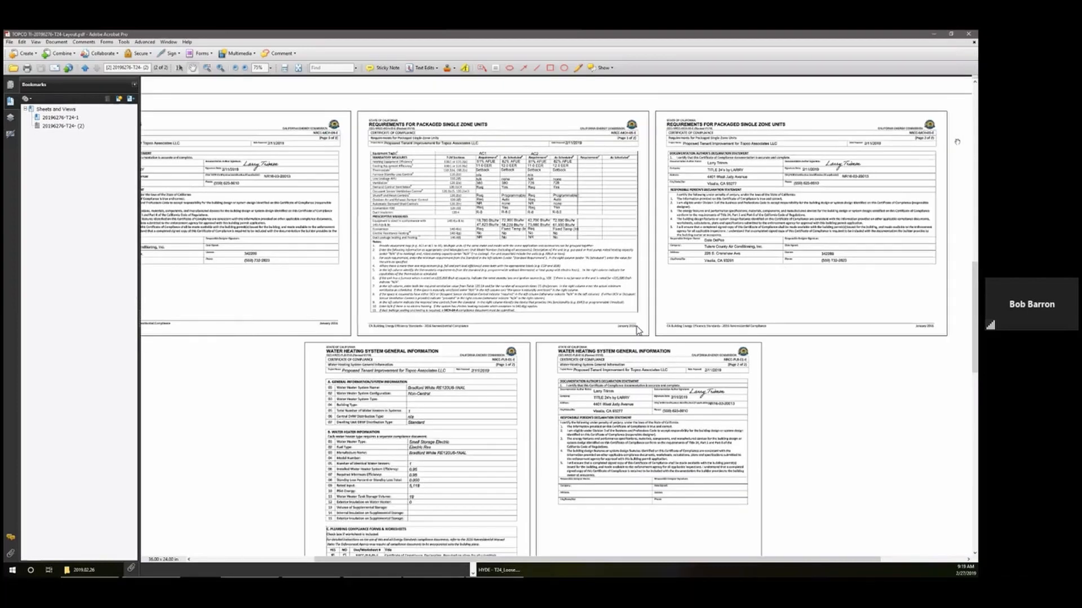
ctrl+scroll(638, 329, up, 2)
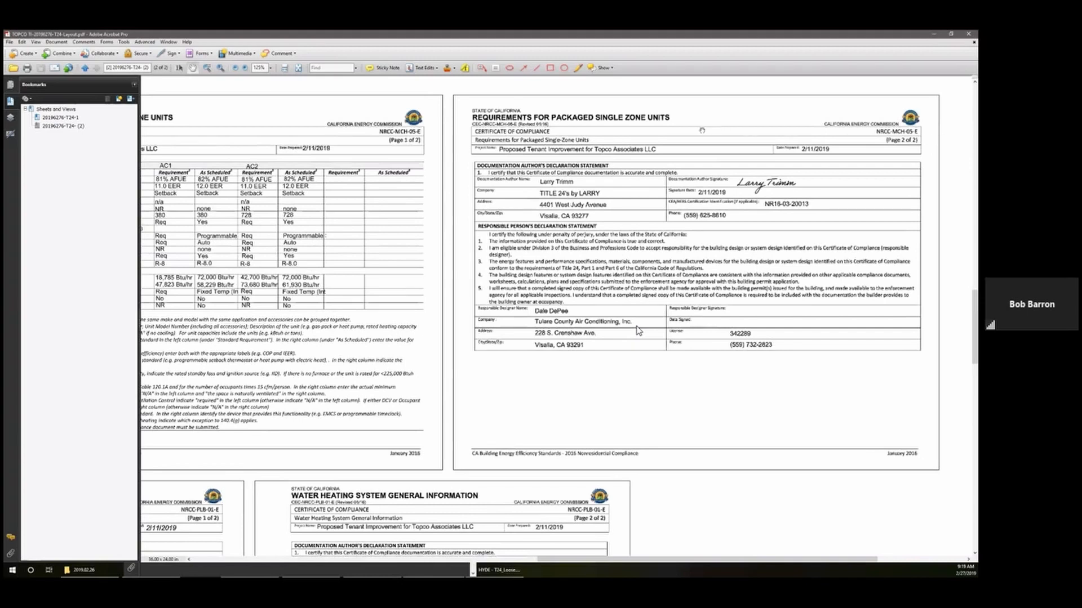
ctrl+scroll(638, 330, down, 1)
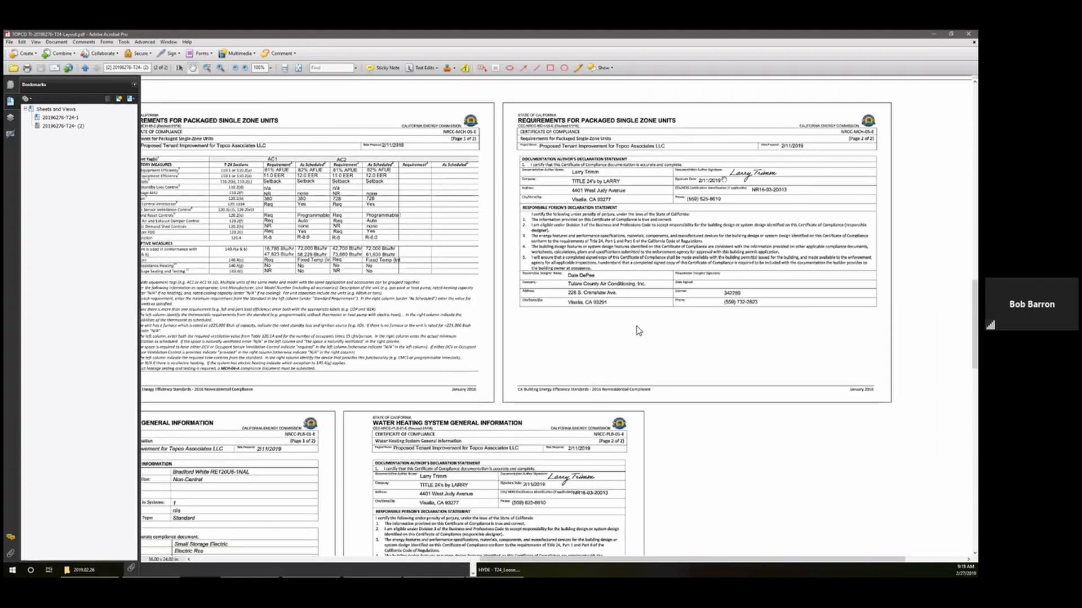
Step: Look over the packaged single zone unit and water heating forms on sheet T24-2, finishing with the whole sheet in view
ctrl+scroll(638, 329, down, 1)
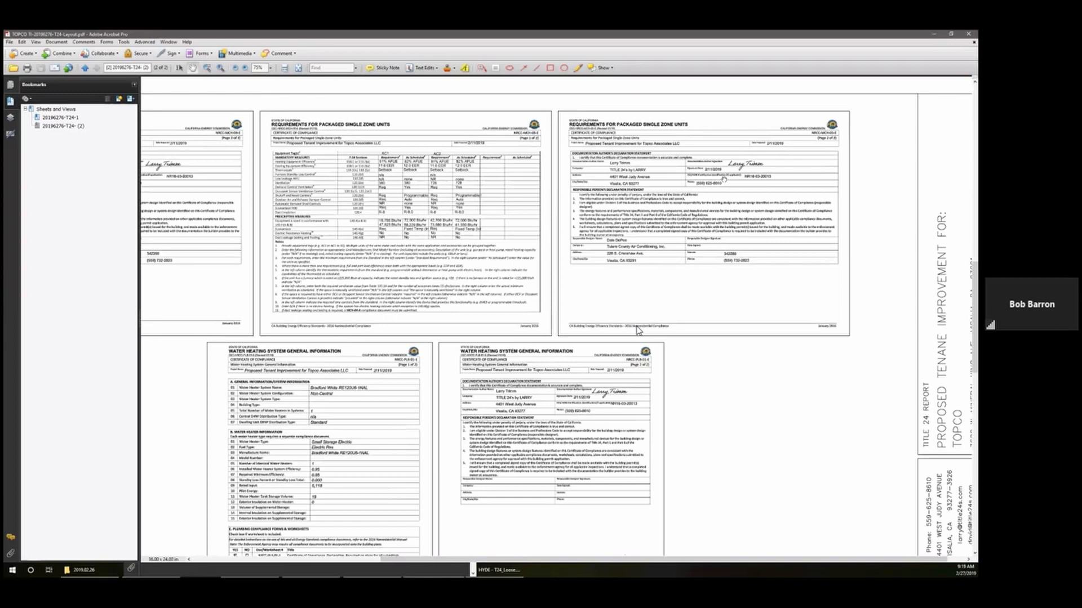
ctrl+scroll(503, 366, down, 1)
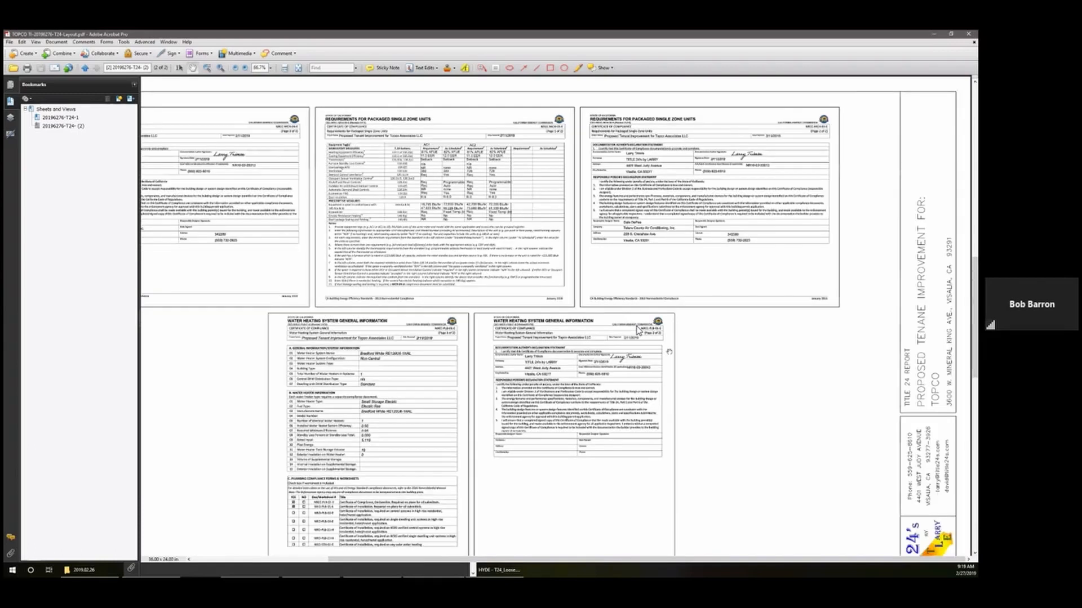
ctrl+scroll(668, 351, up, 2)
ctrl+scroll(708, 343, down, 4)
ctrl+scroll(638, 331, up, 5)
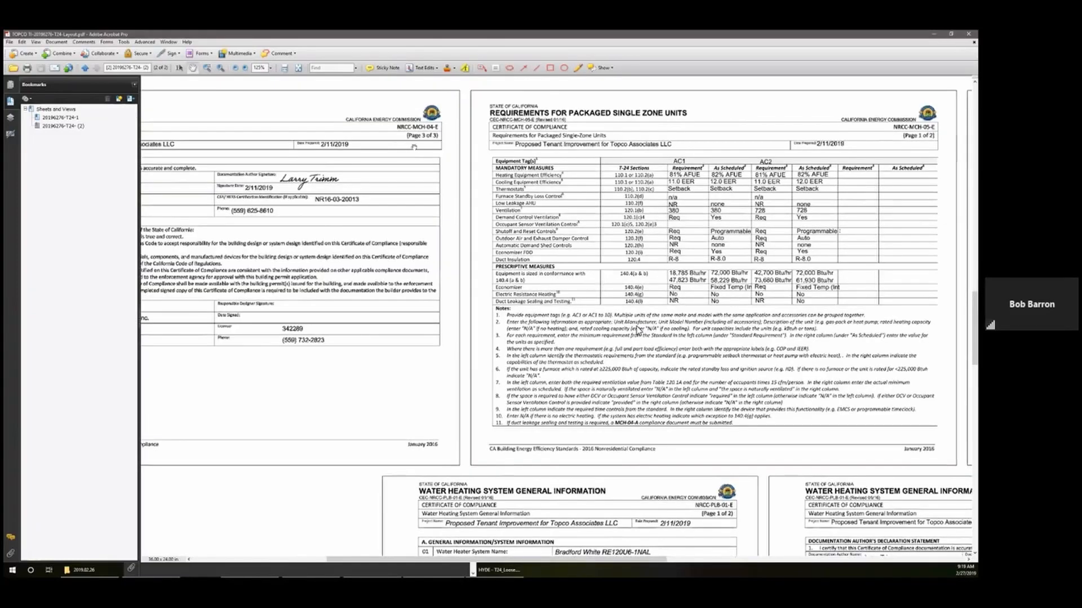
ctrl+scroll(637, 331, down, 4)
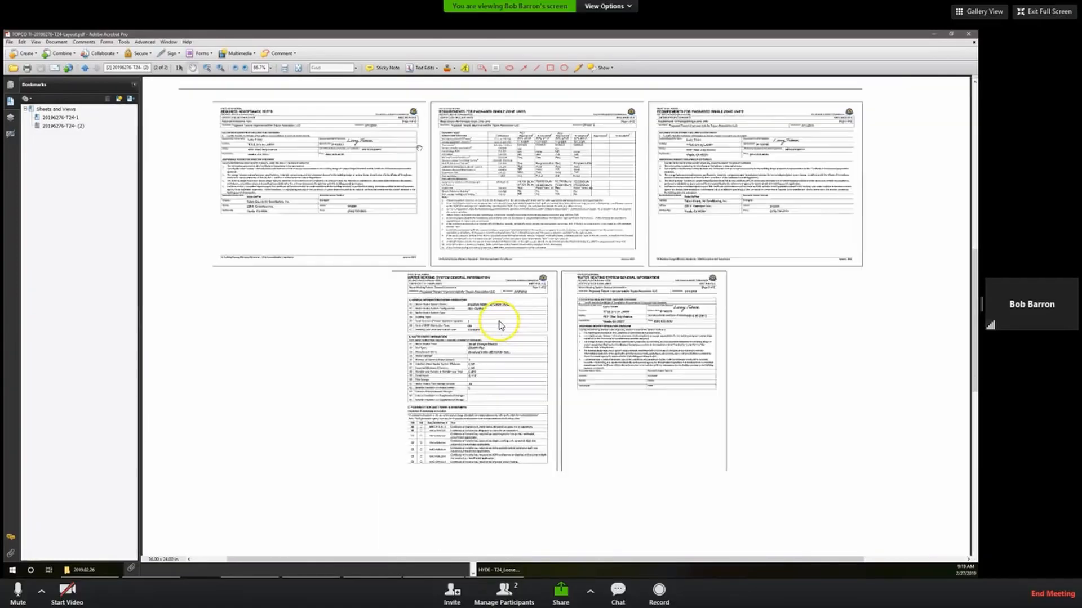
ctrl+scroll(719, 333, down, 1)
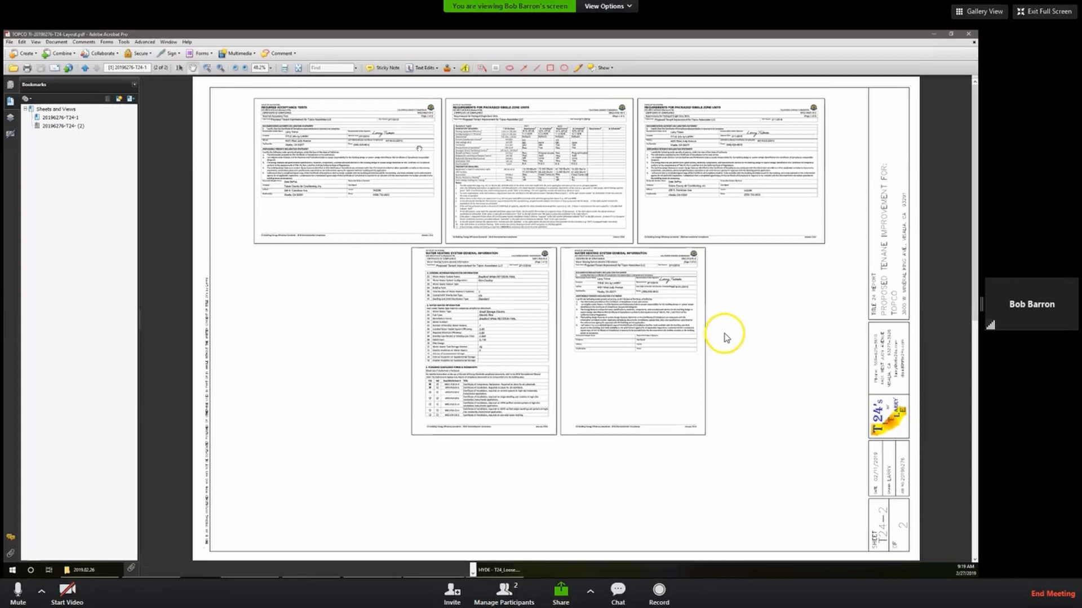
Step: Examine the Indoor Lighting and Required Acceptance Tests forms on sheet T24-1 of the layout PDF, and return to sheet T24-2
scroll(727, 330, up, 2)
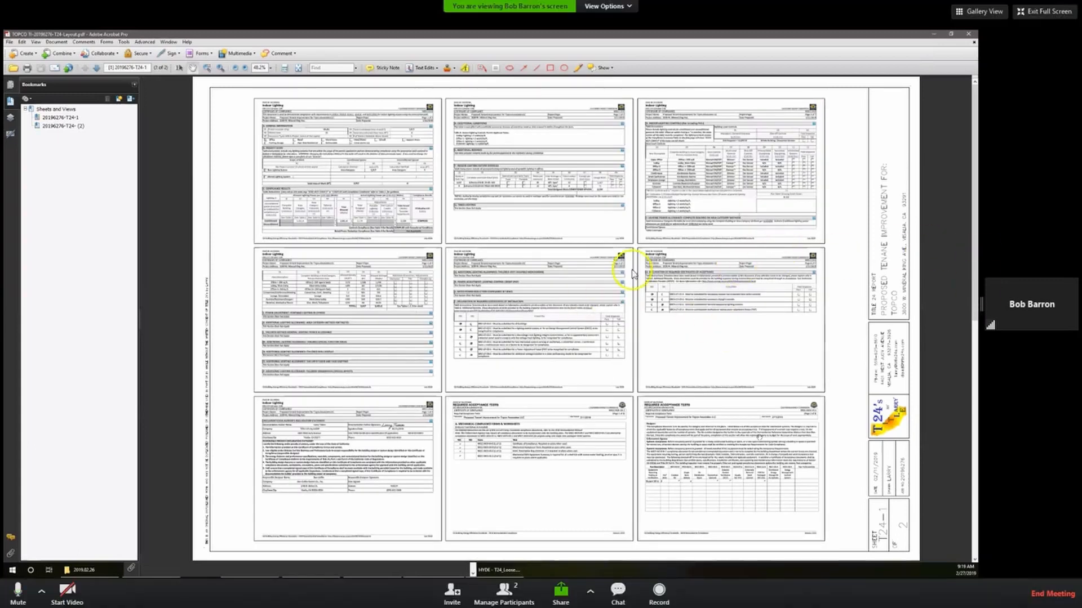
ctrl+scroll(580, 261, up, 3)
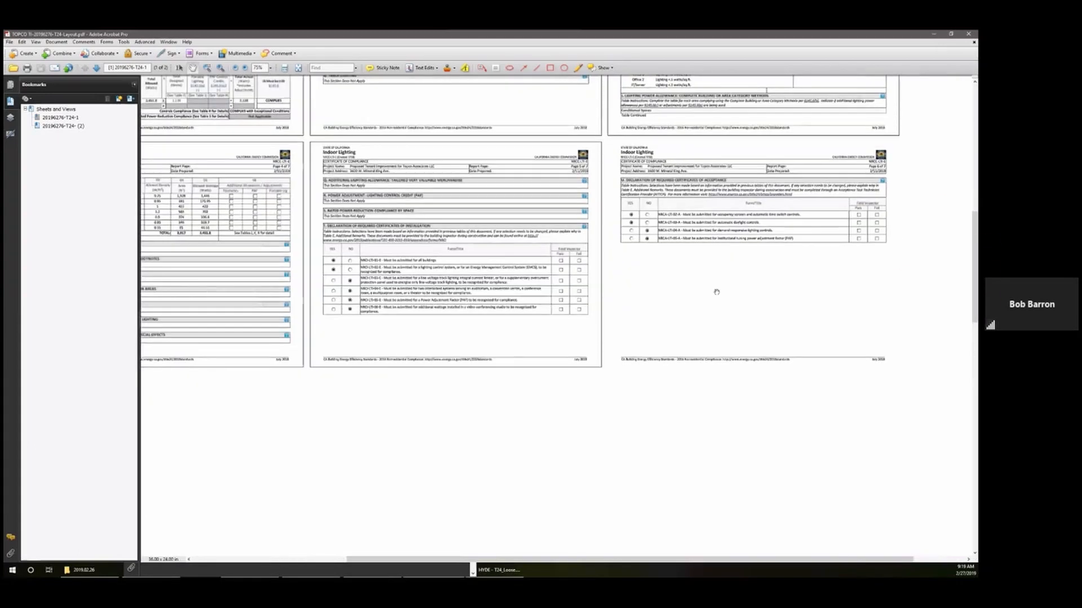
drag(827, 354, 762, 283)
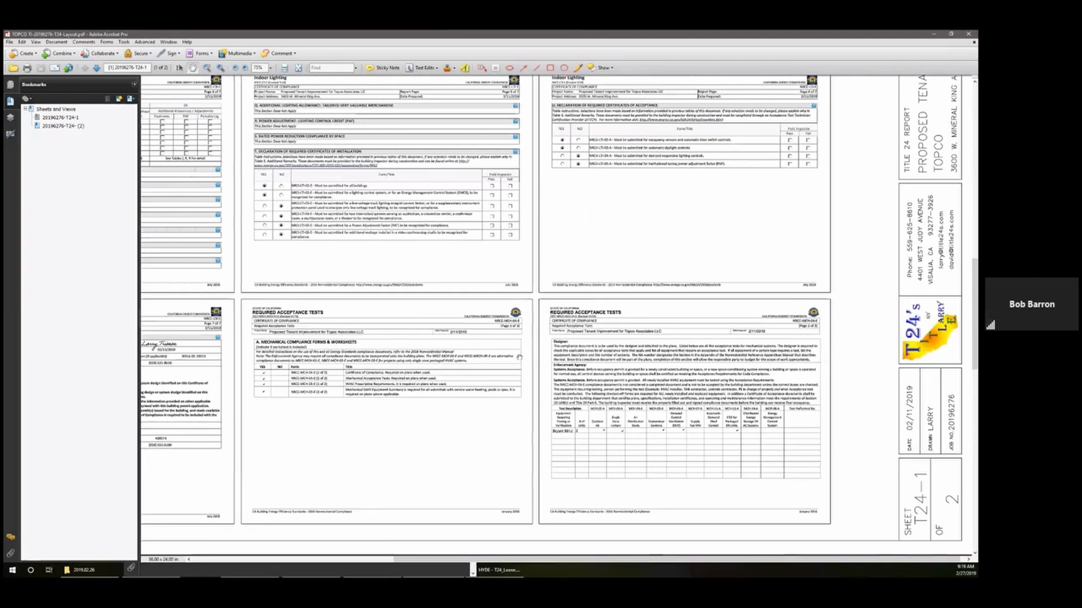
drag(270, 332, 566, 354)
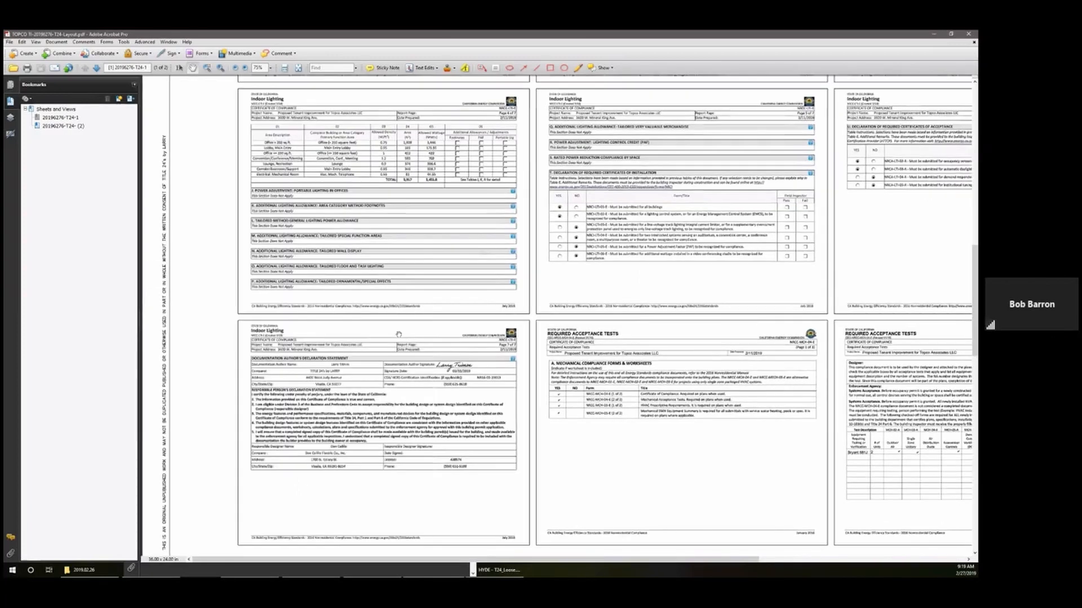
ctrl+scroll(399, 334, down, 4)
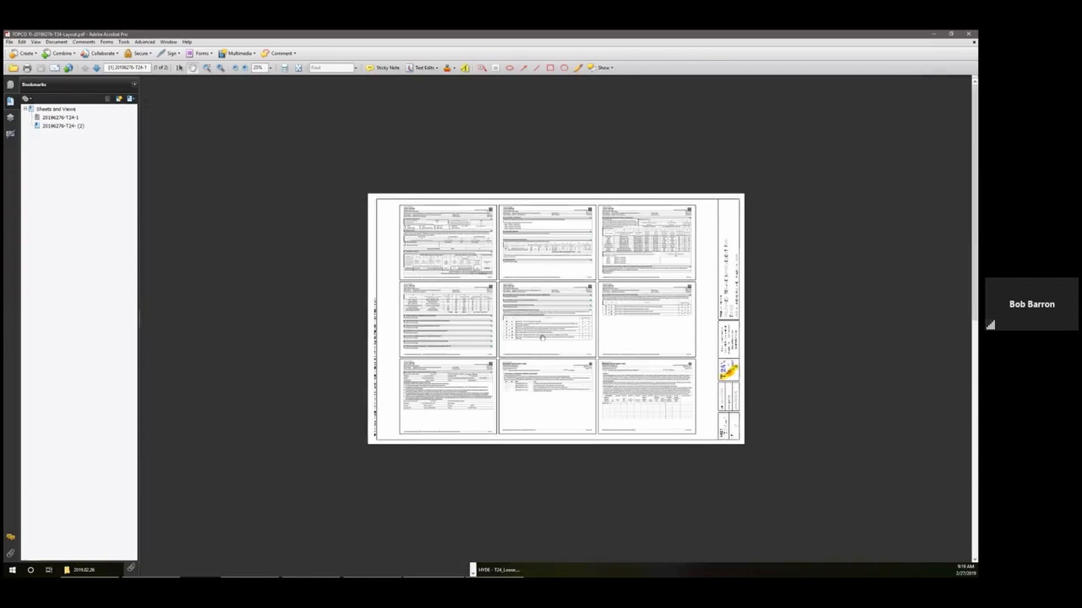
ctrl+scroll(542, 338, up, 1)
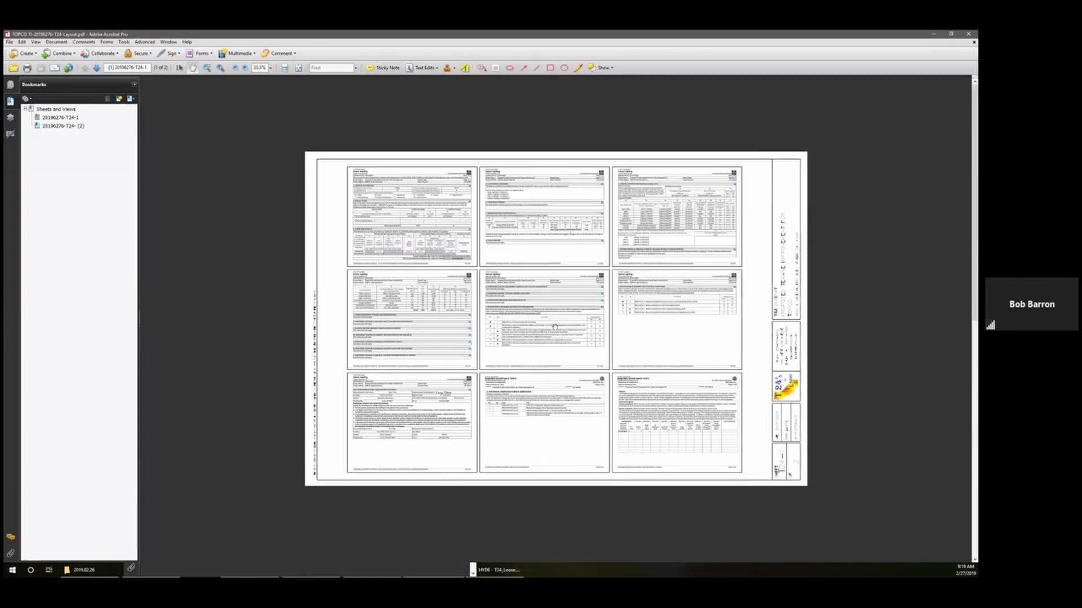
scroll(555, 327, down, 1)
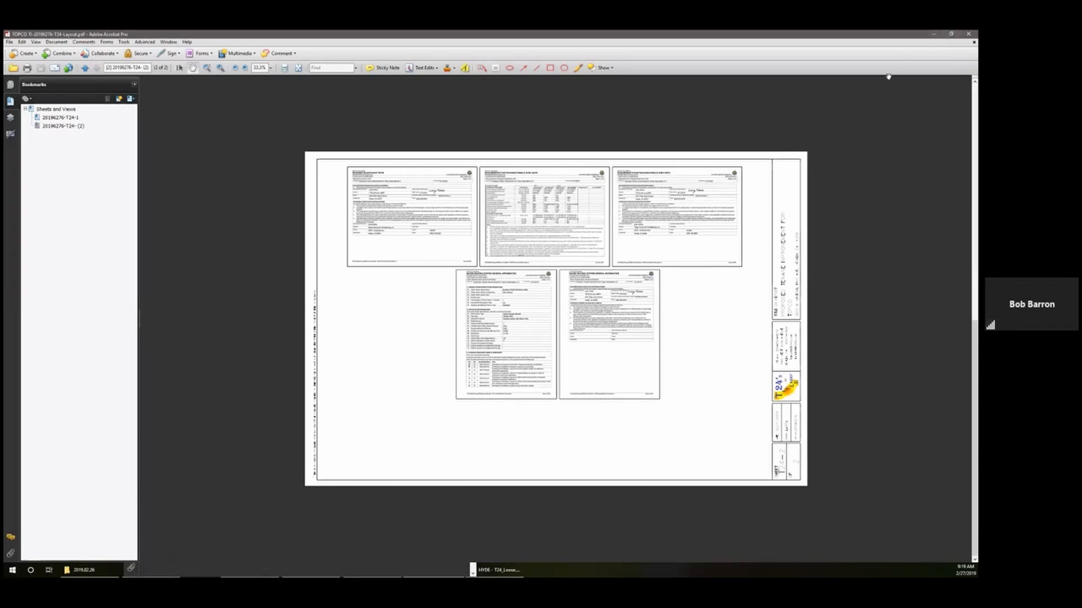
Step: Shrink the layout PDF window and return HYDE - T24_Loose.pdf to its Building Energy Analysis Report cover page
click(952, 34)
click(336, 554)
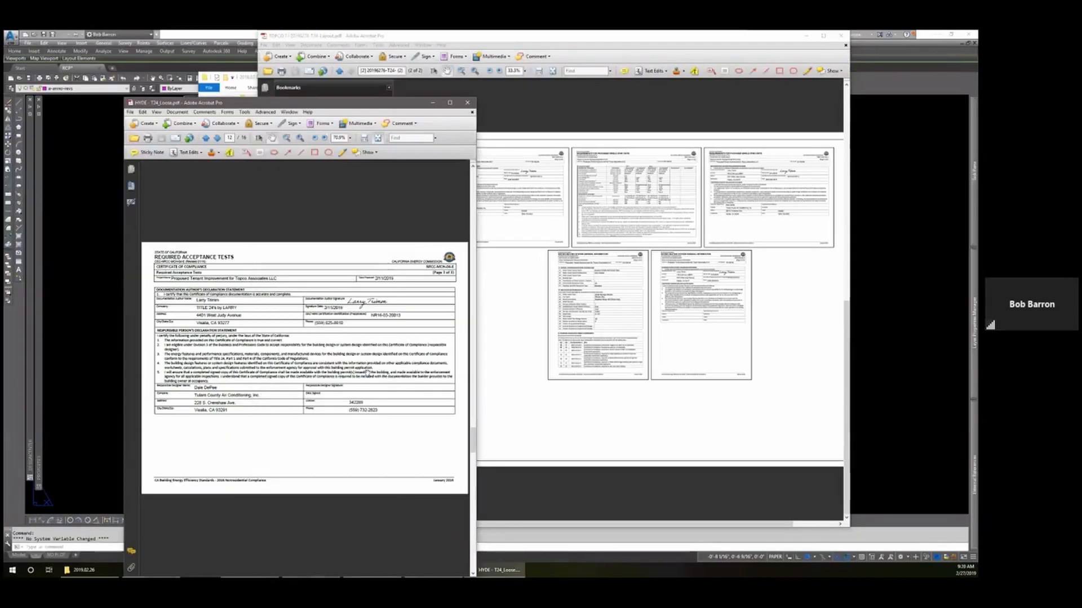
scroll(367, 371, up, 12)
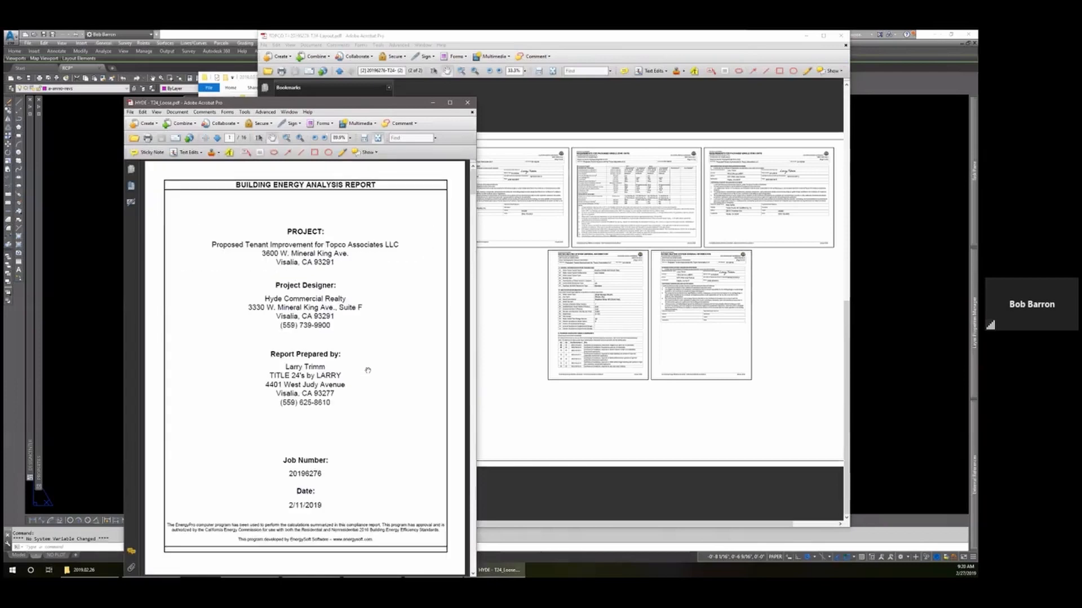
scroll(367, 371, down, 3)
scroll(367, 370, down, 1)
scroll(368, 370, down, 1)
scroll(368, 371, up, 4)
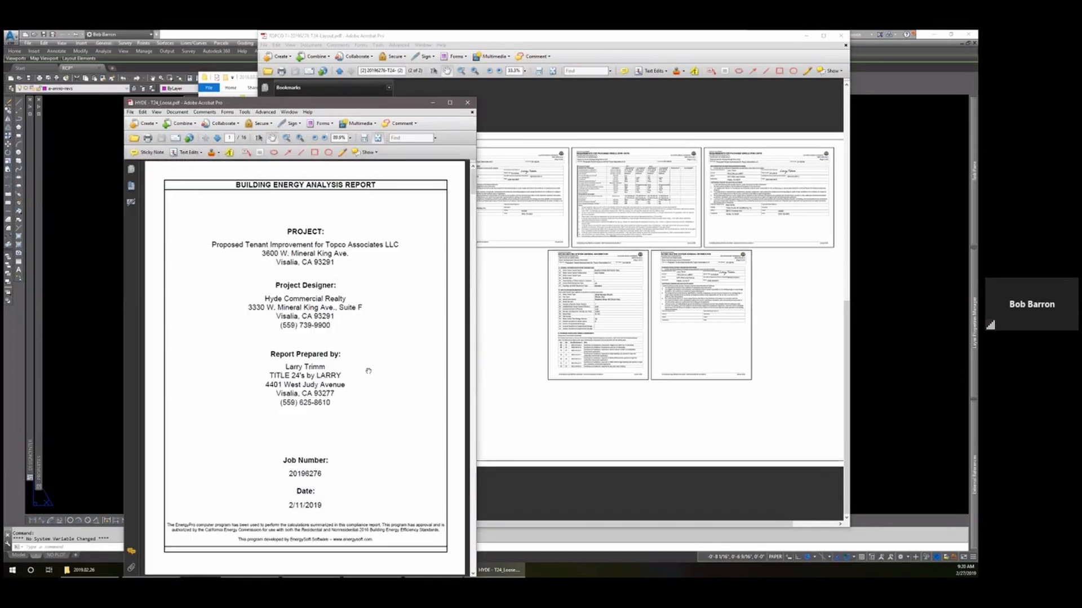
Step: Read the table of contents of HYDE - T24_Loose.pdf and look through the Indoor Lighting and Required Acceptance Tests forms
scroll(329, 335, down, 1)
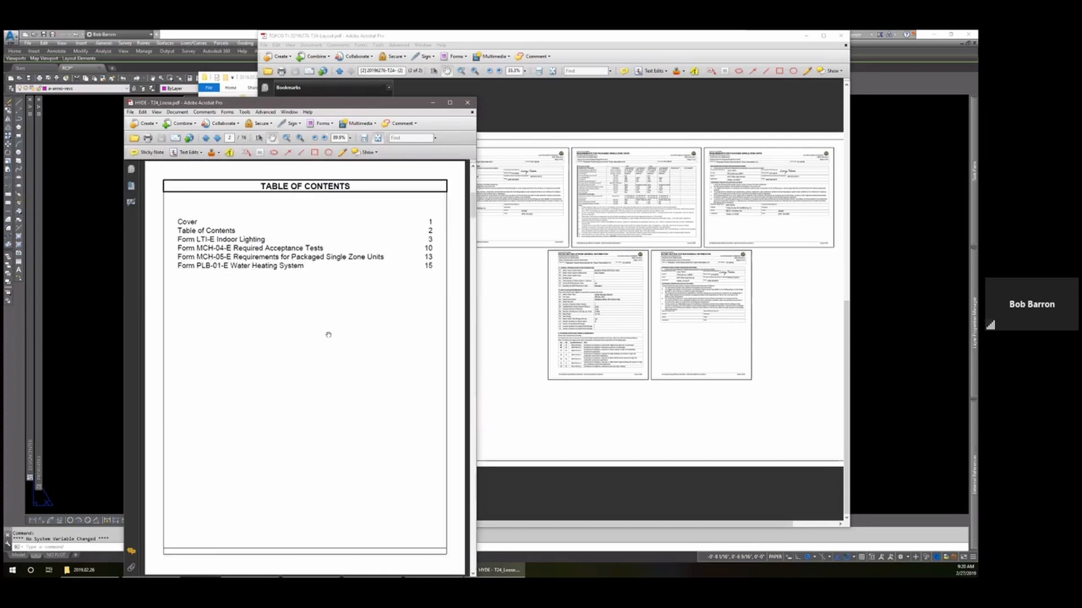
scroll(329, 335, down, 1)
scroll(330, 336, down, 4)
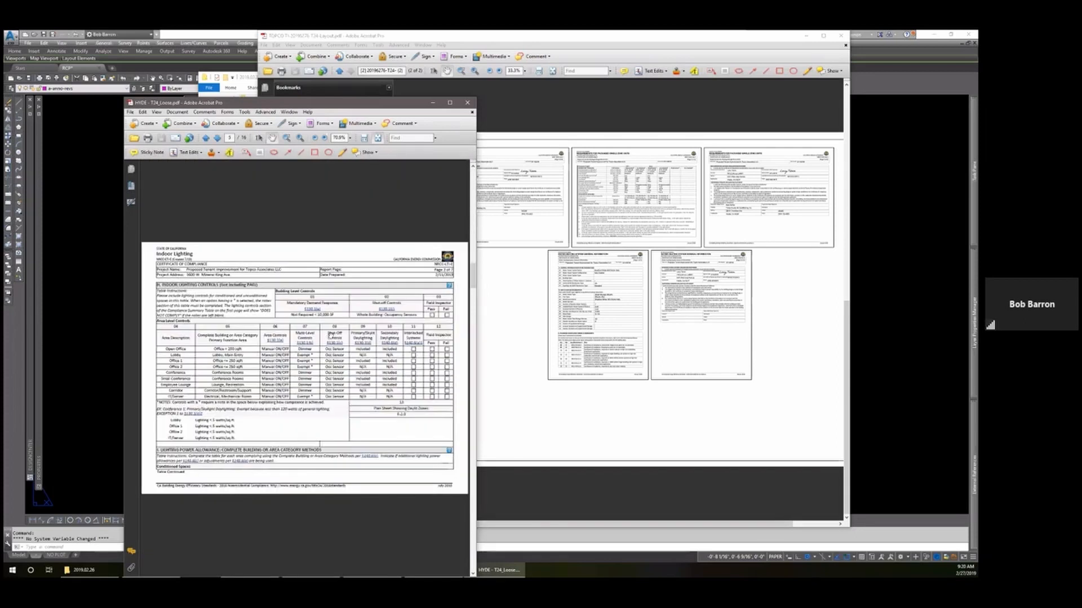
scroll(330, 335, down, 4)
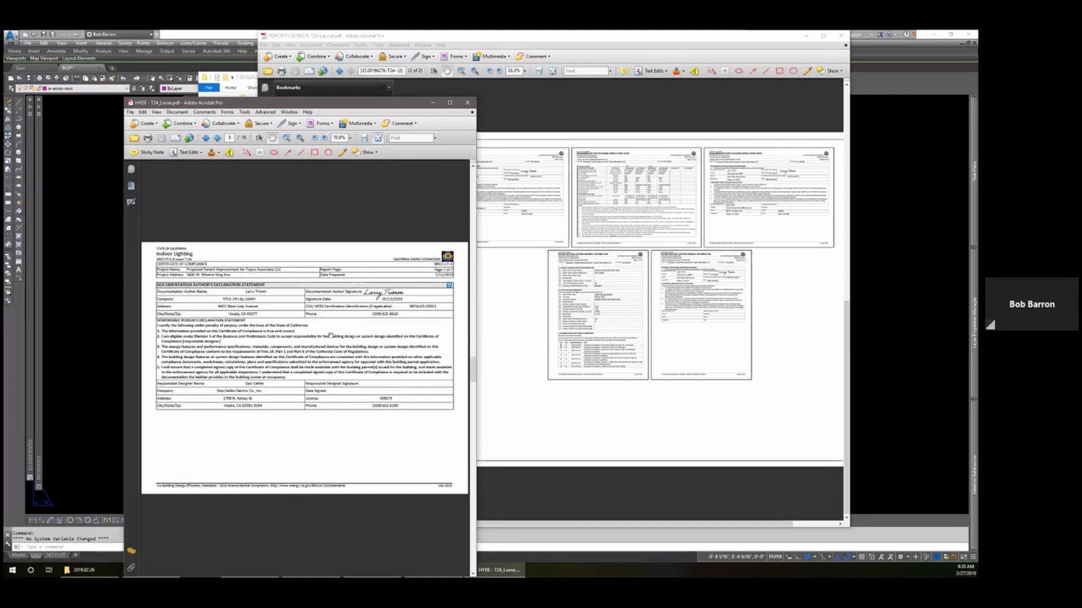
scroll(330, 336, down, 4)
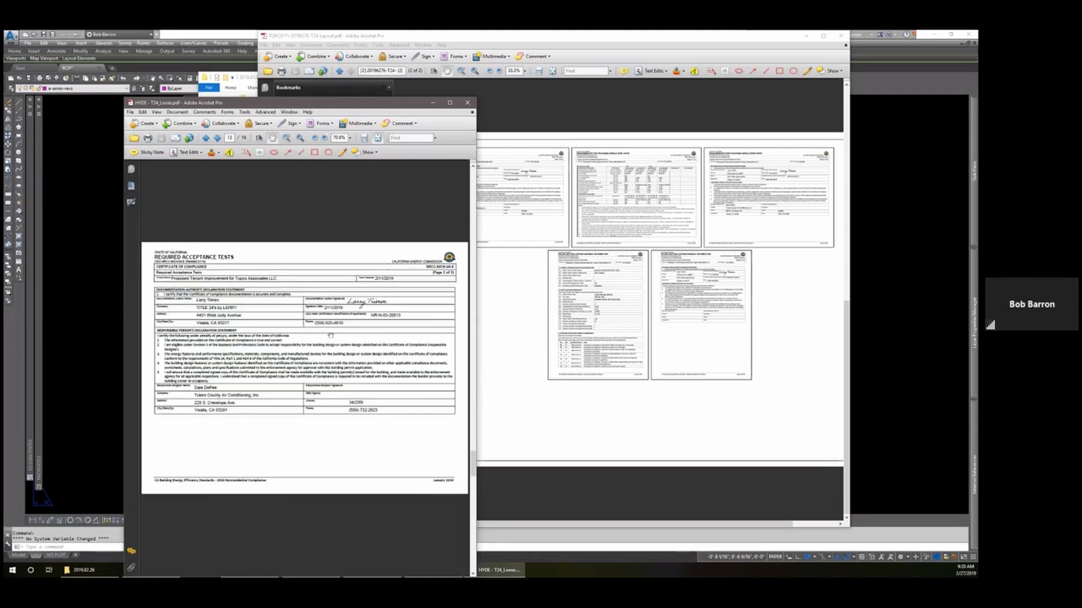
scroll(330, 336, down, 1)
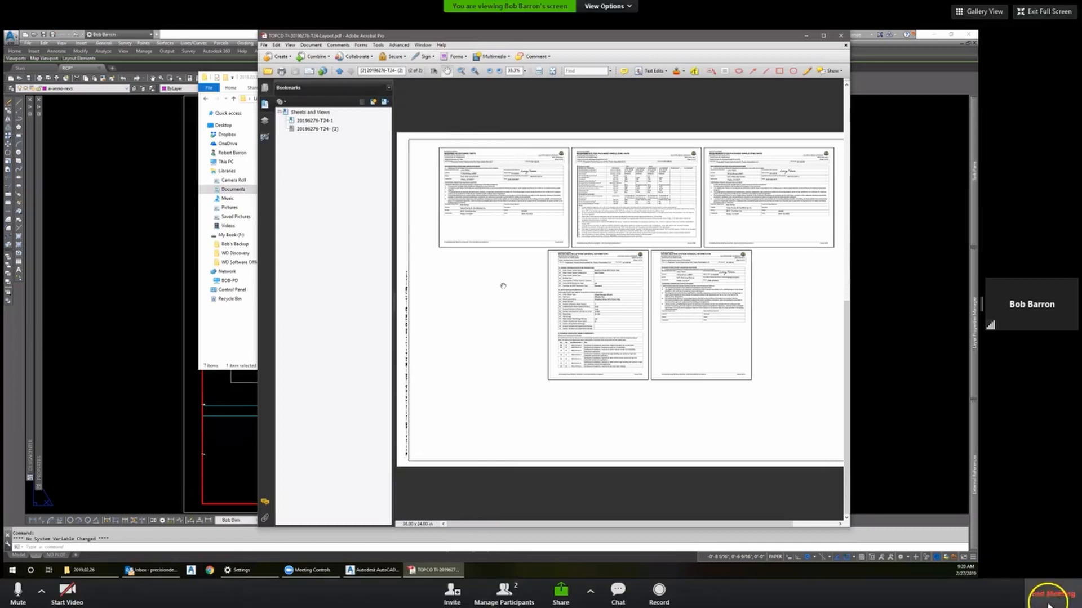
Step: Fit sheet T24-2 of the layout PDF in the window, check its forms once more, and close the PDF
key(ctrl+0)
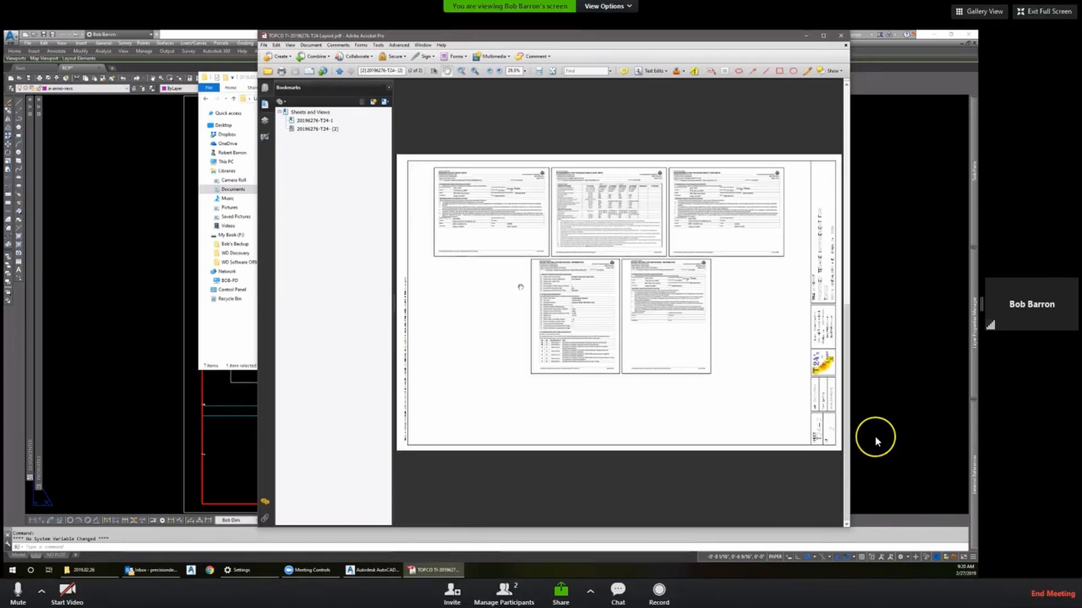
ctrl+scroll(746, 264, up, 2)
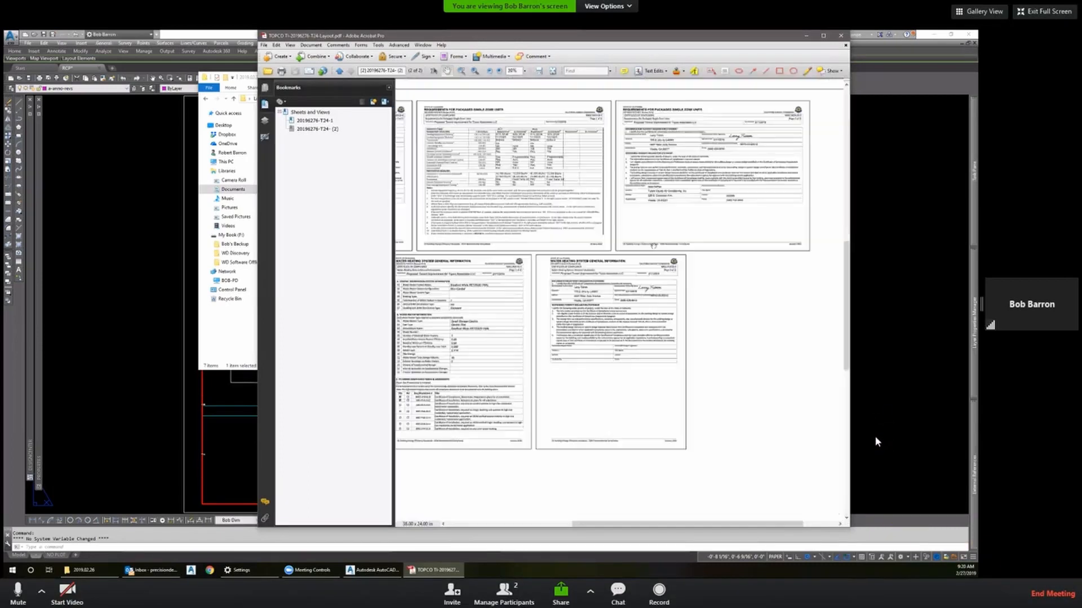
ctrl+scroll(653, 246, down, 2)
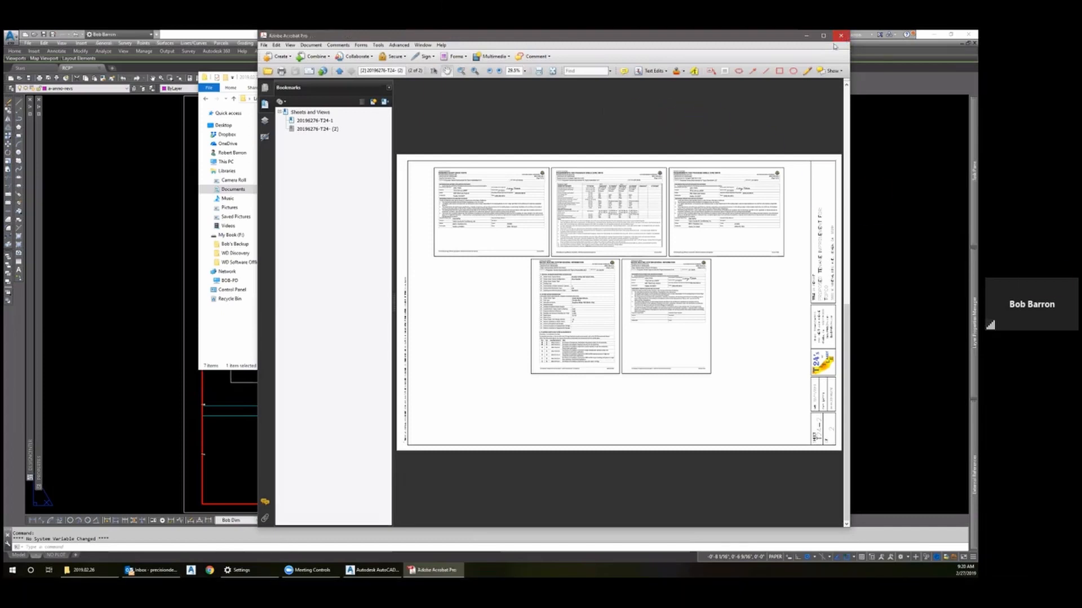
click(843, 36)
Step: Rename the TOPCO T24 layout PDF in the 2019.02.26 folder as HYDE - T24_Full Sheets.pdf
click(331, 170)
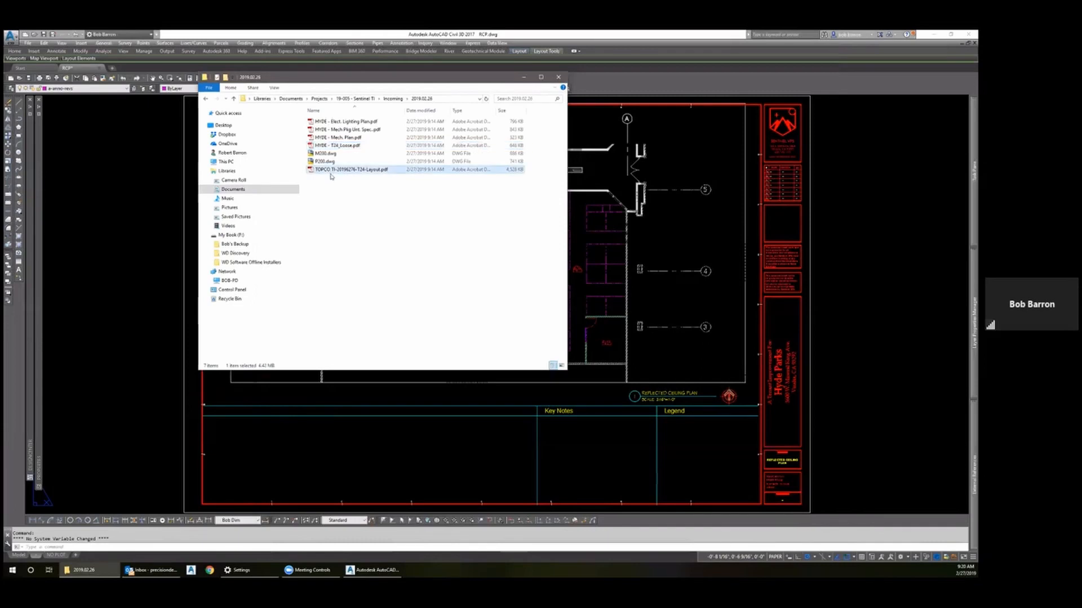
click(332, 170)
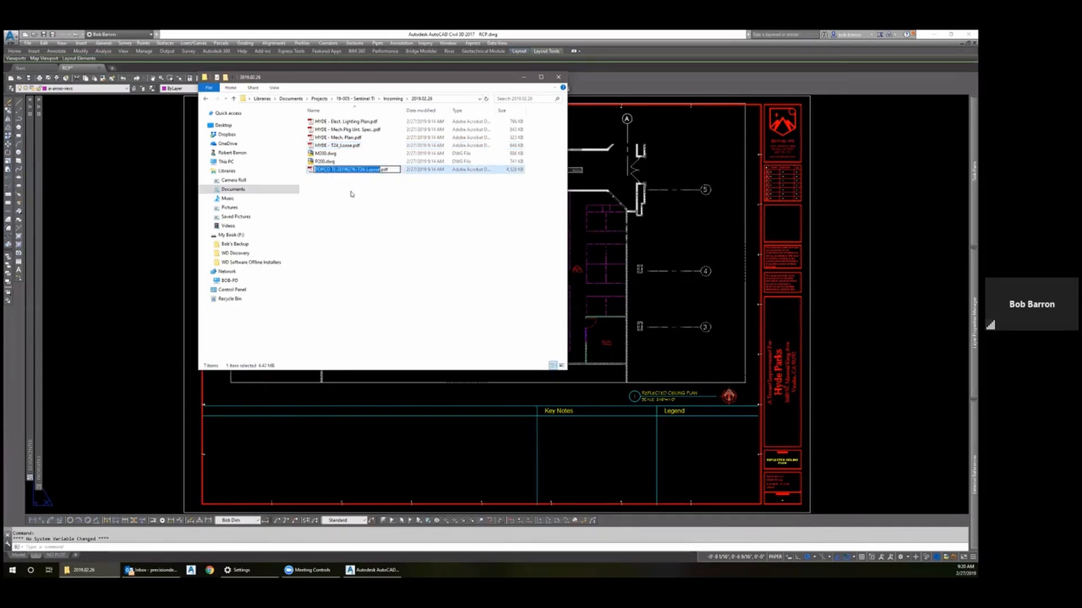
text(HYDE)
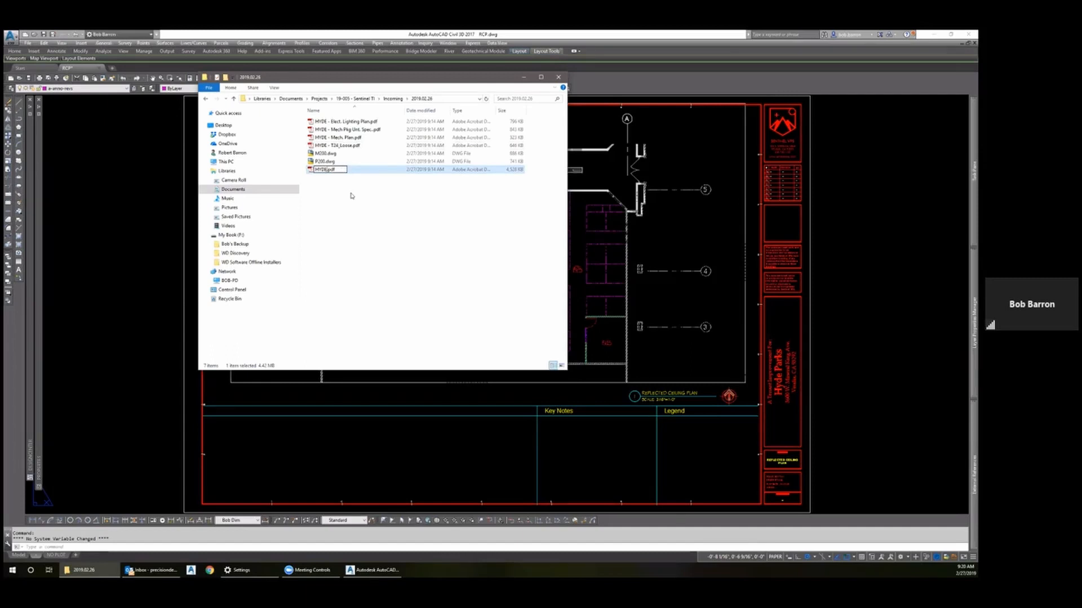
text( - El)
text(24)
text(_Full Sheet)
text(s)
click(340, 214)
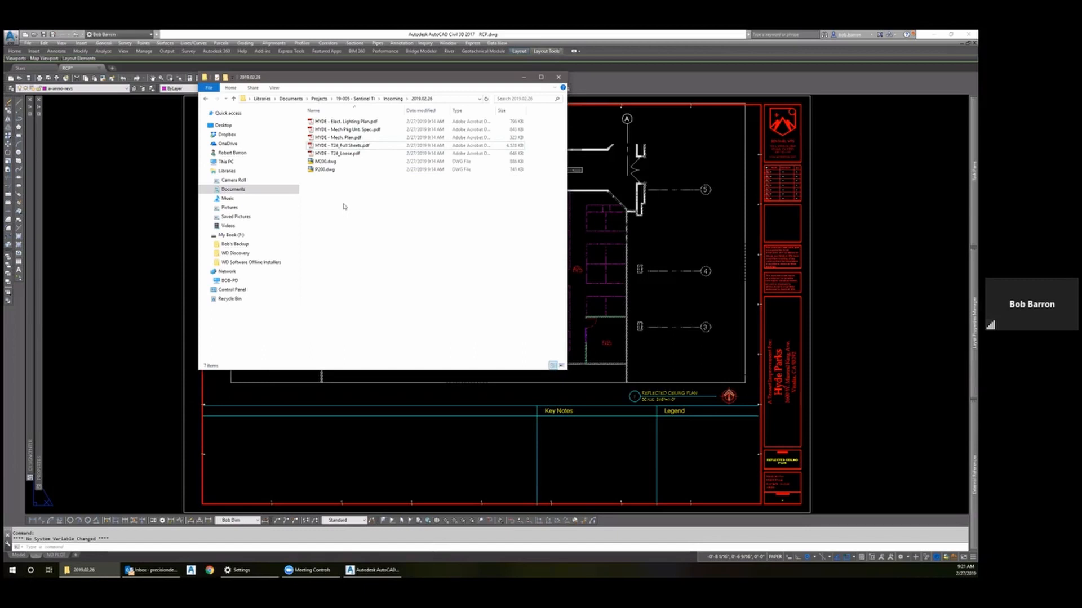
Step: Try to open M200.dwg from the 2019.02.26 folder in AutoCAD and dismiss the dialog
double_click(324, 162)
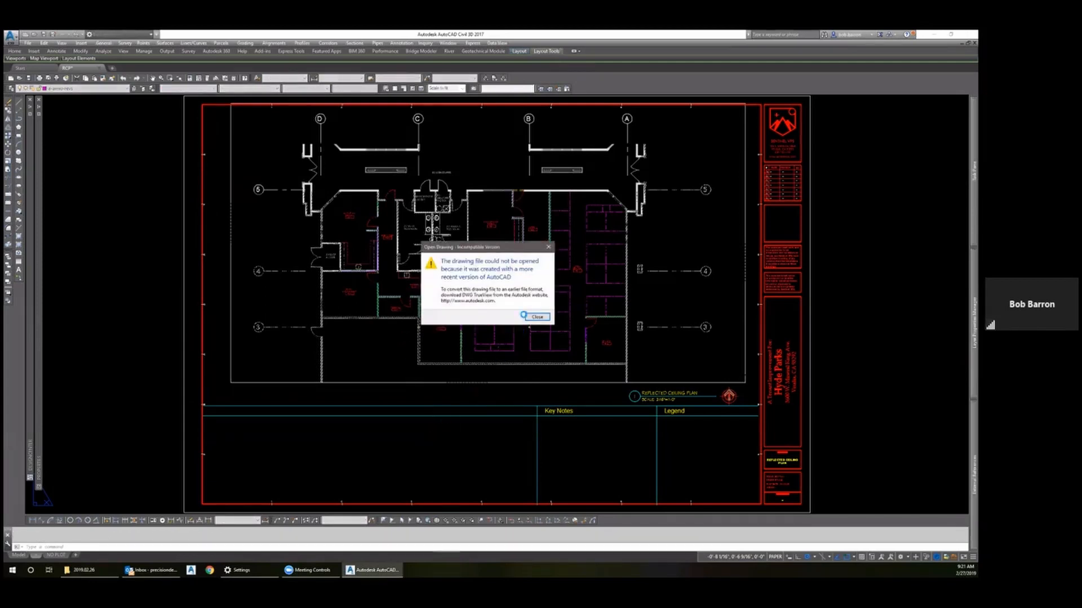
click(537, 316)
Step: Browse to the project's Incoming 2019.02.26 folder for a drawing to open, and launch M200.dwg with DWG TrueView
key(ctrl+o)
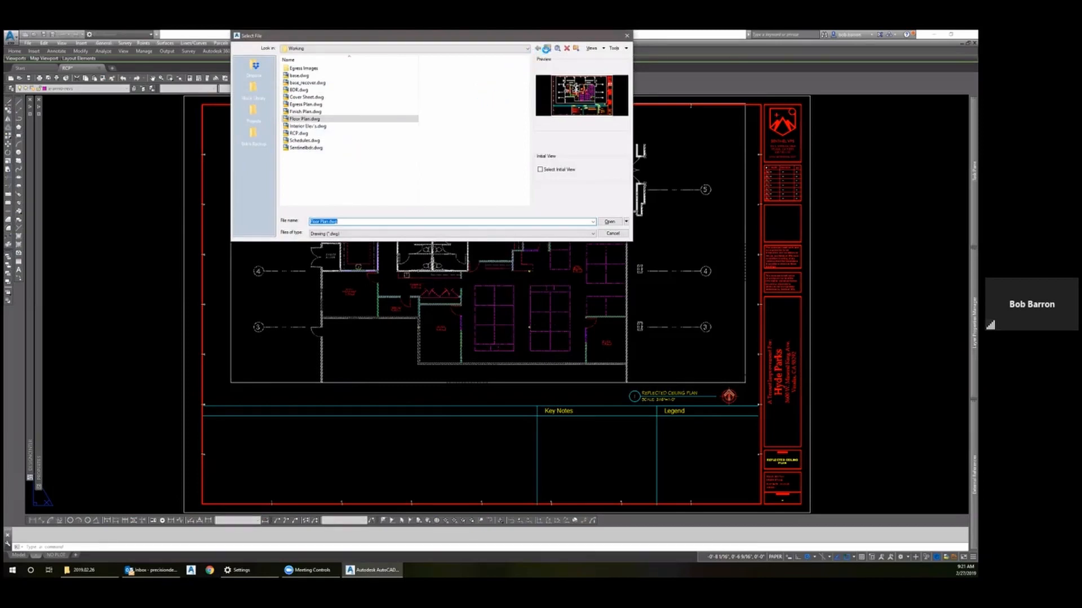
click(546, 48)
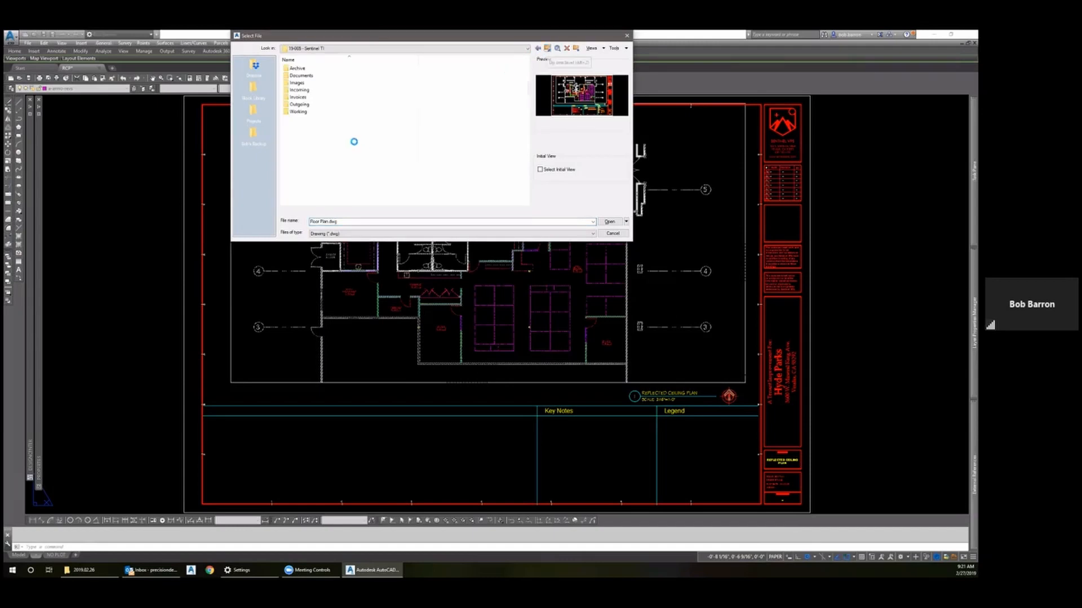
double_click(299, 90)
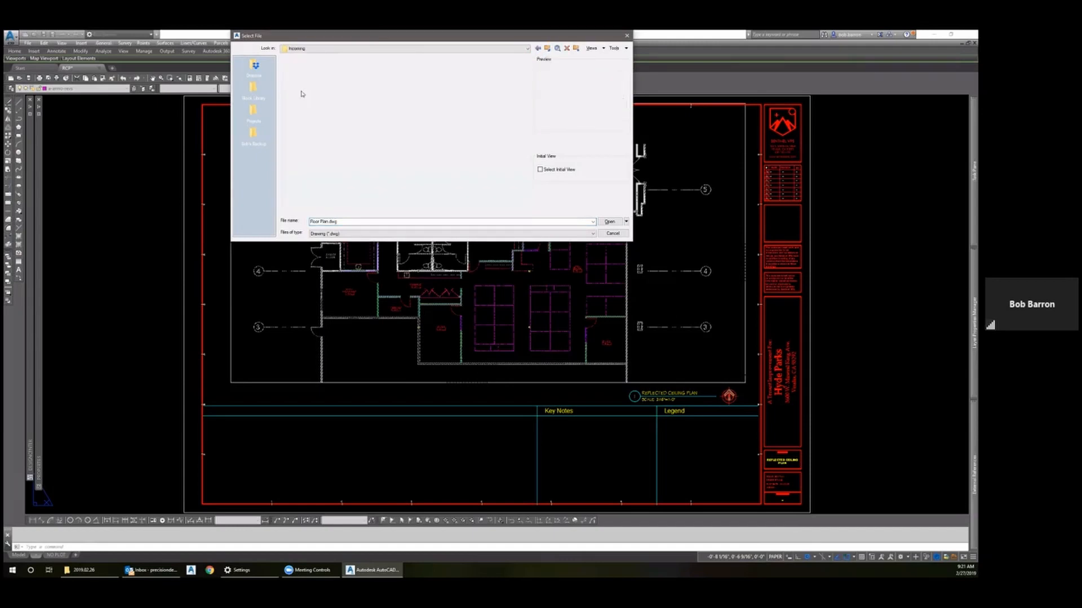
double_click(300, 83)
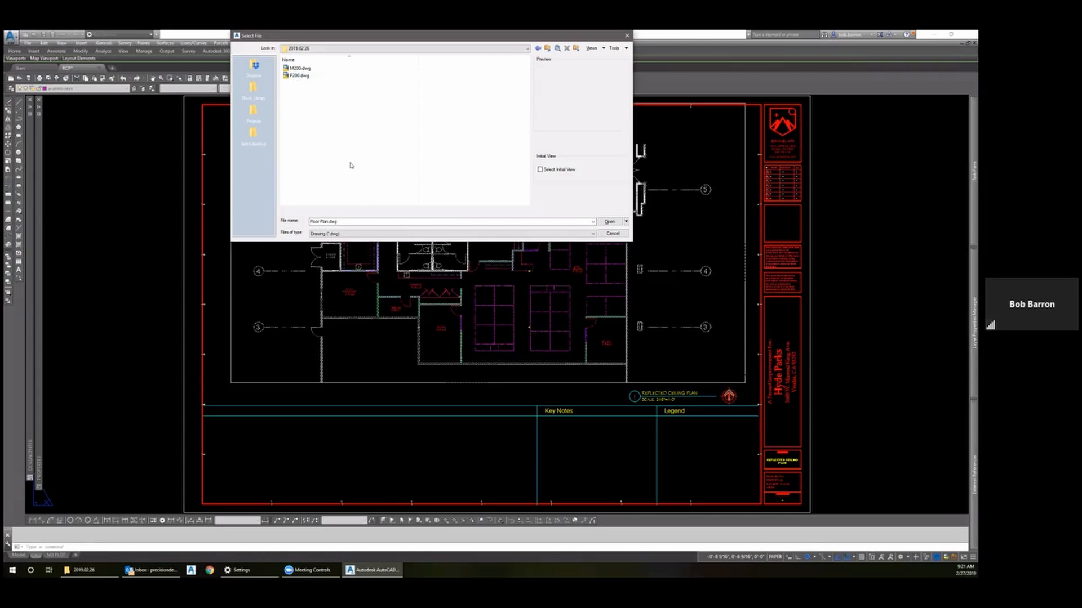
click(298, 69)
right_click(298, 69)
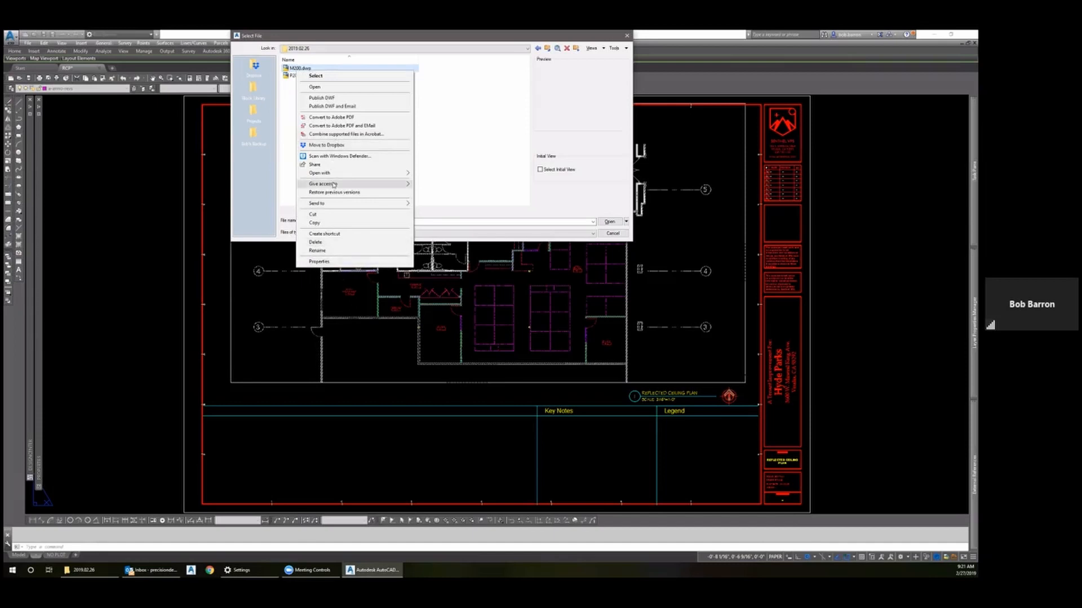
mouse_move(349, 173)
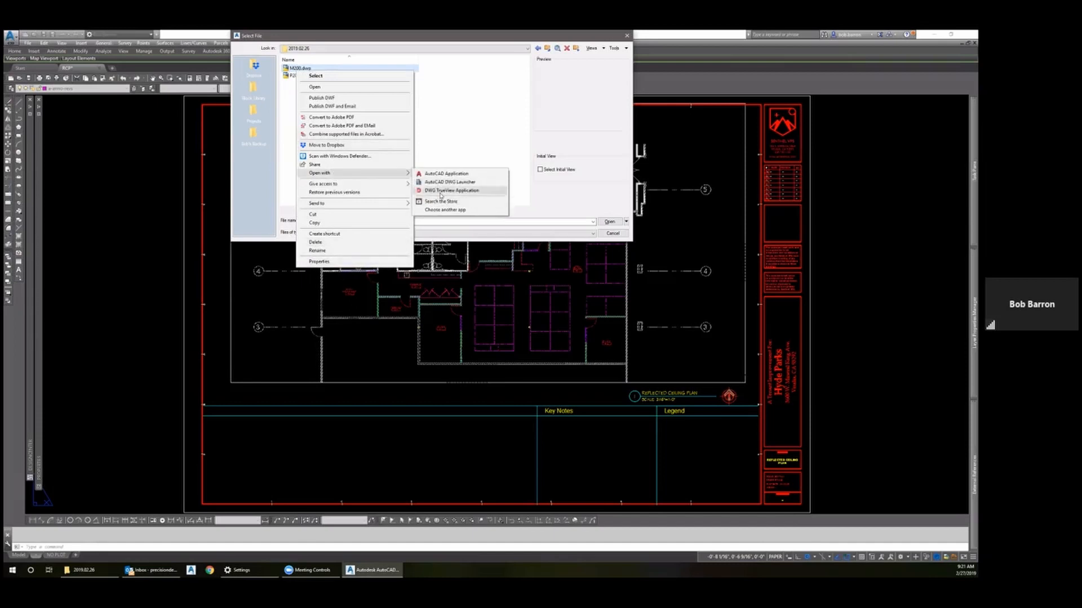
click(440, 194)
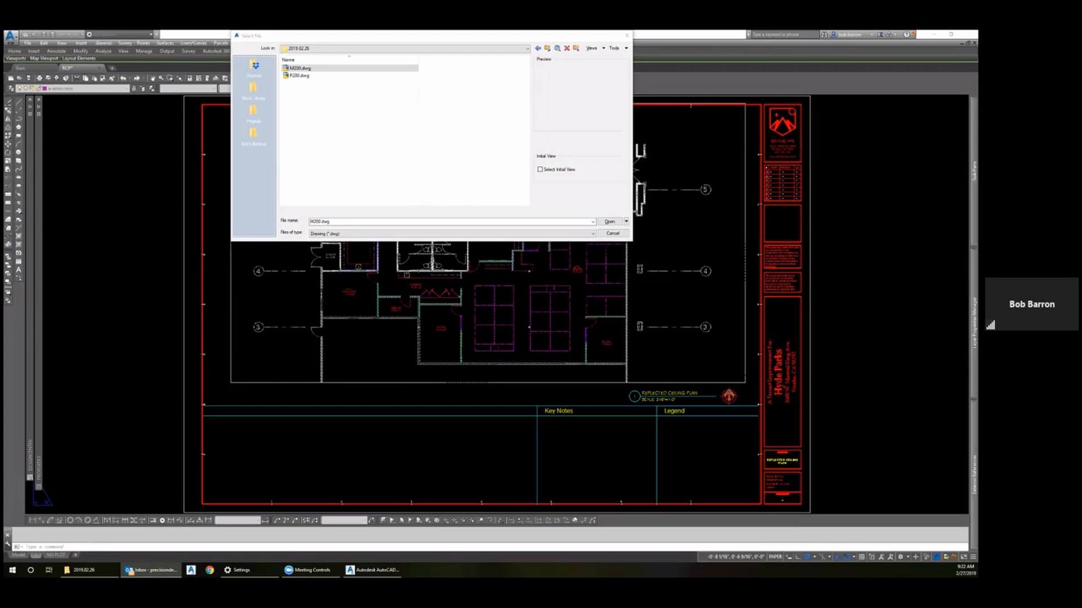
Step: Open M200.dwg from the 2019.02.26 folder in DWG TrueView and ignore its unresolved reference files
click(93, 570)
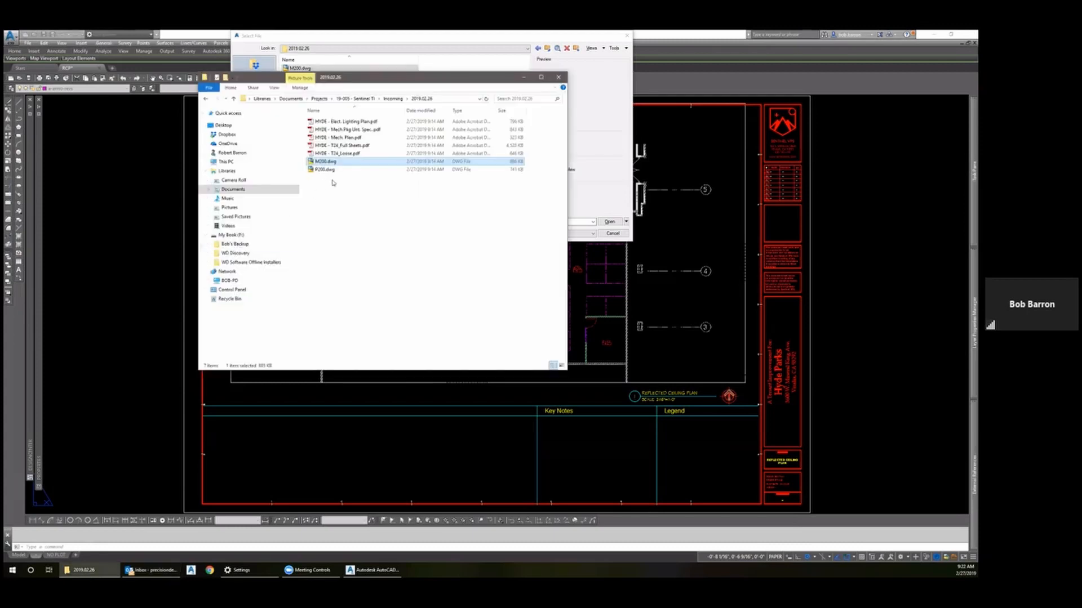
right_click(324, 164)
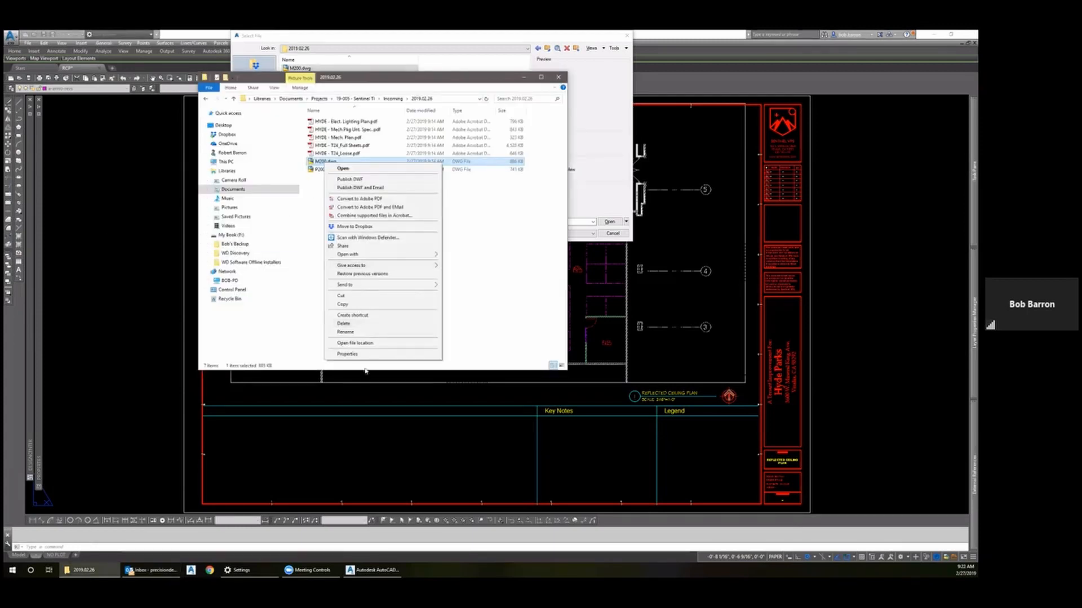
mouse_move(420, 258)
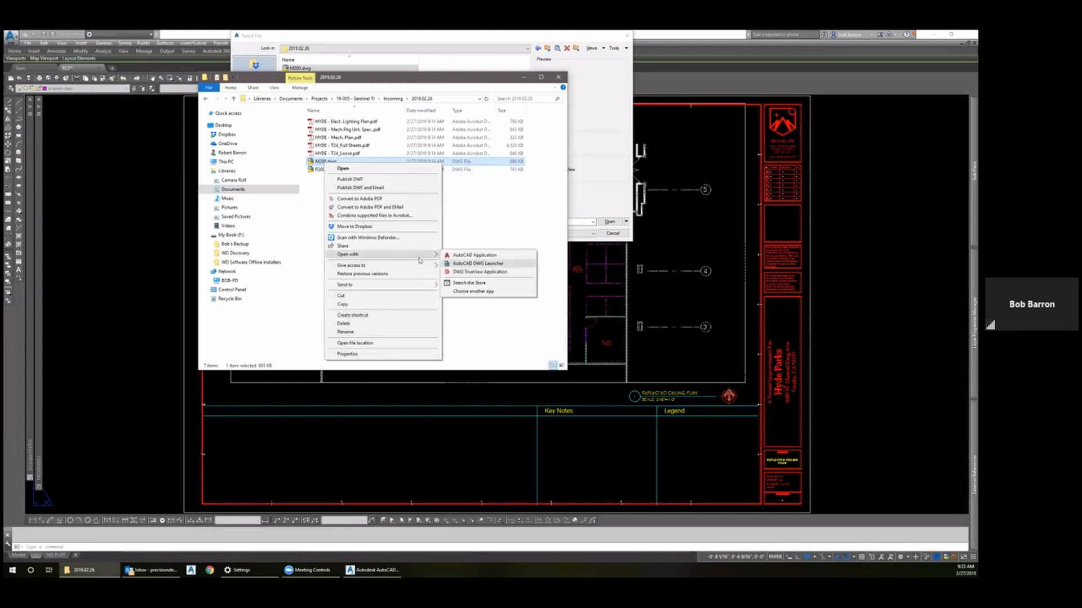
click(470, 272)
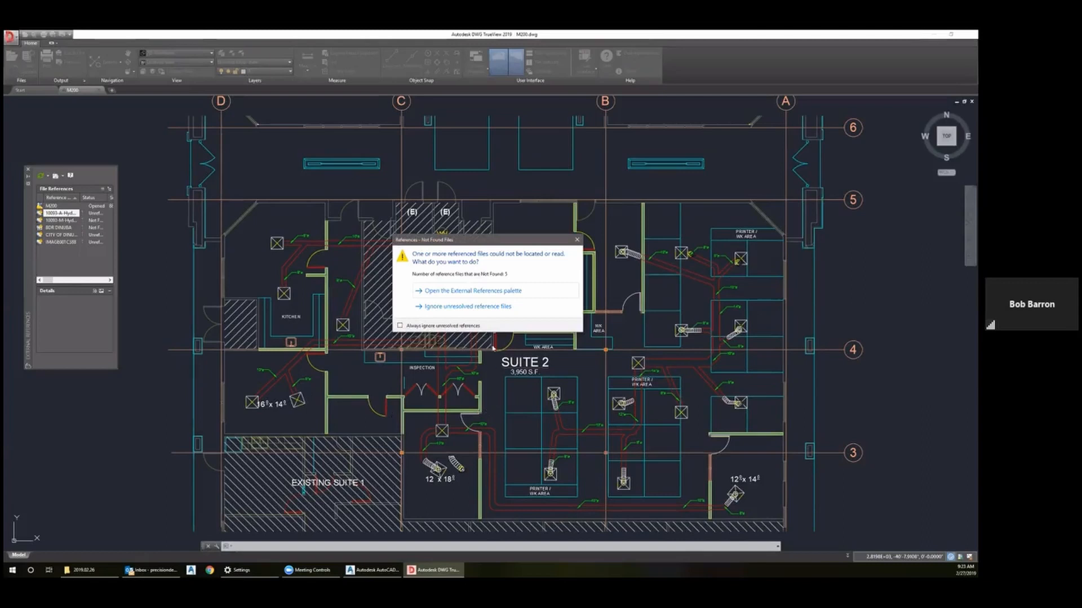
click(471, 307)
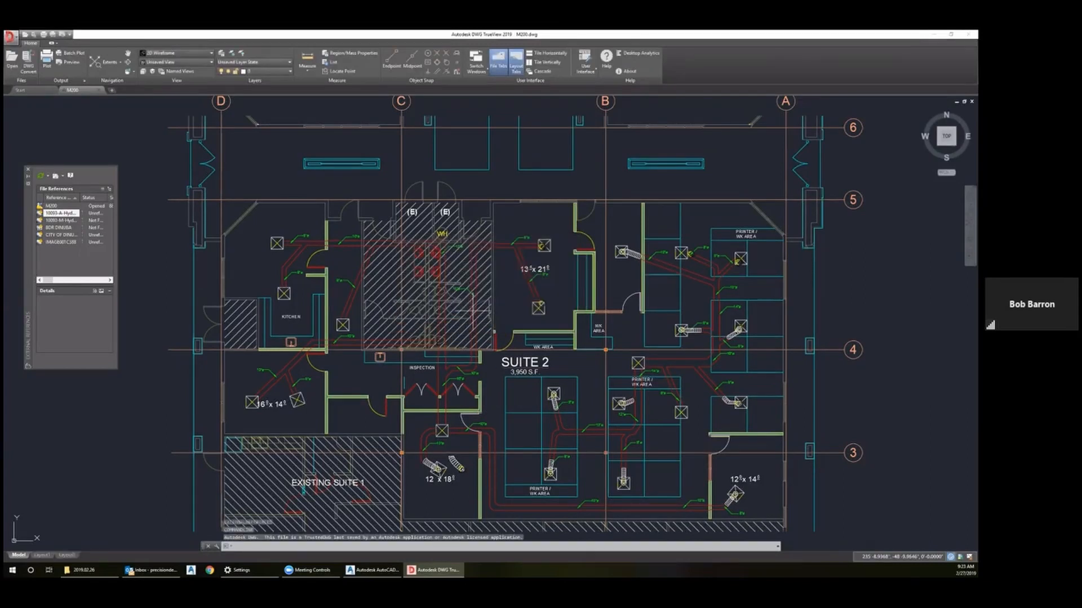
Step: Start a DWG Convert session and choose the Convert to 2013 (in-place) conversion setup
scroll(416, 272, down, 3)
scroll(428, 272, down, 3)
scroll(429, 274, up, 6)
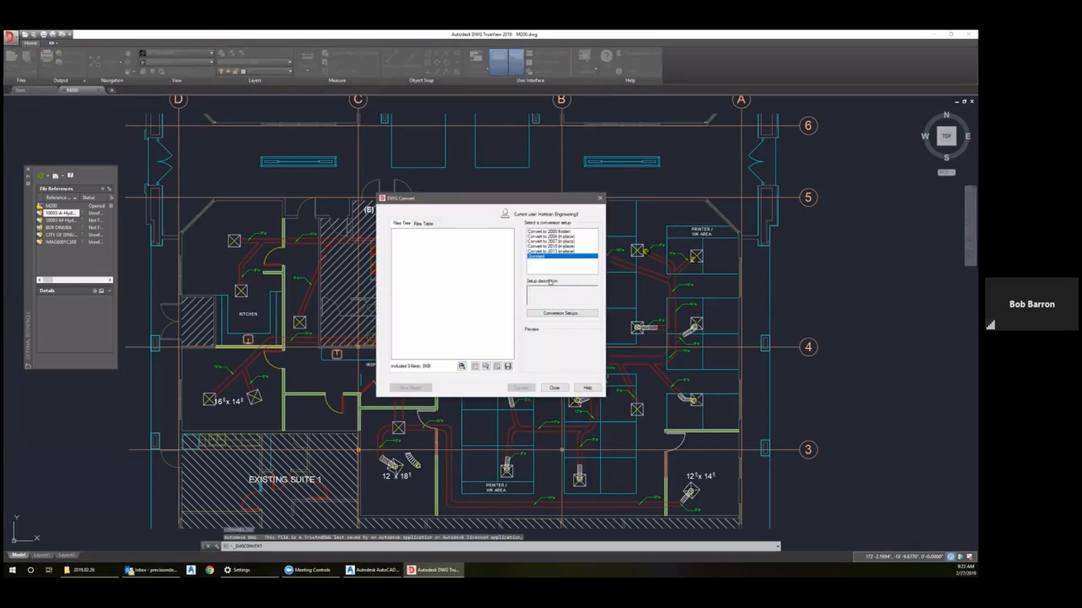
click(551, 252)
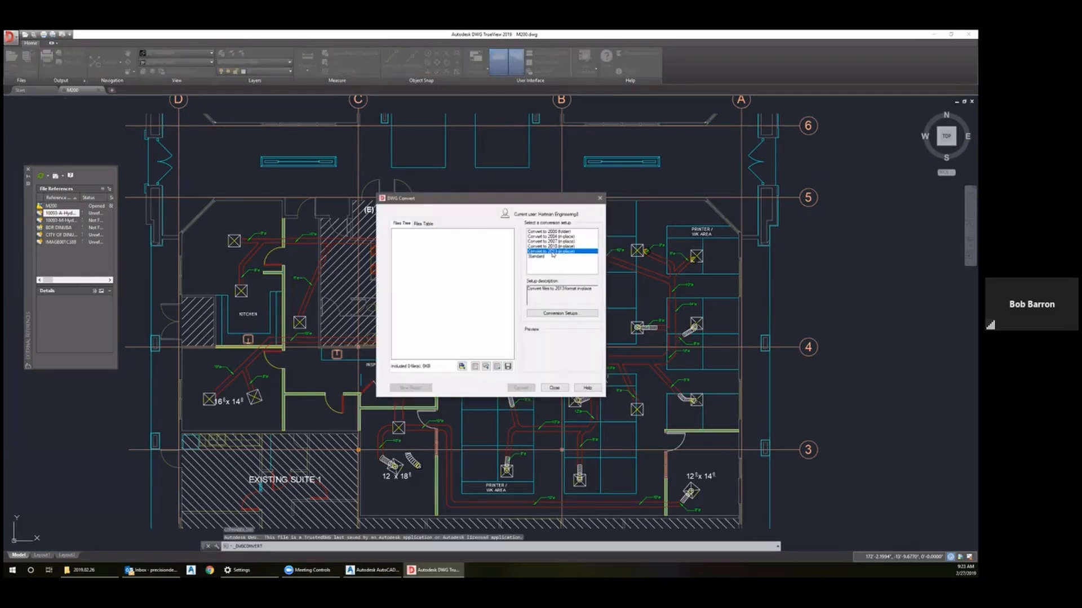
Step: Browse to the Sentinel TI project's Incoming 2019.02.26 folder for drawings to convert
click(461, 367)
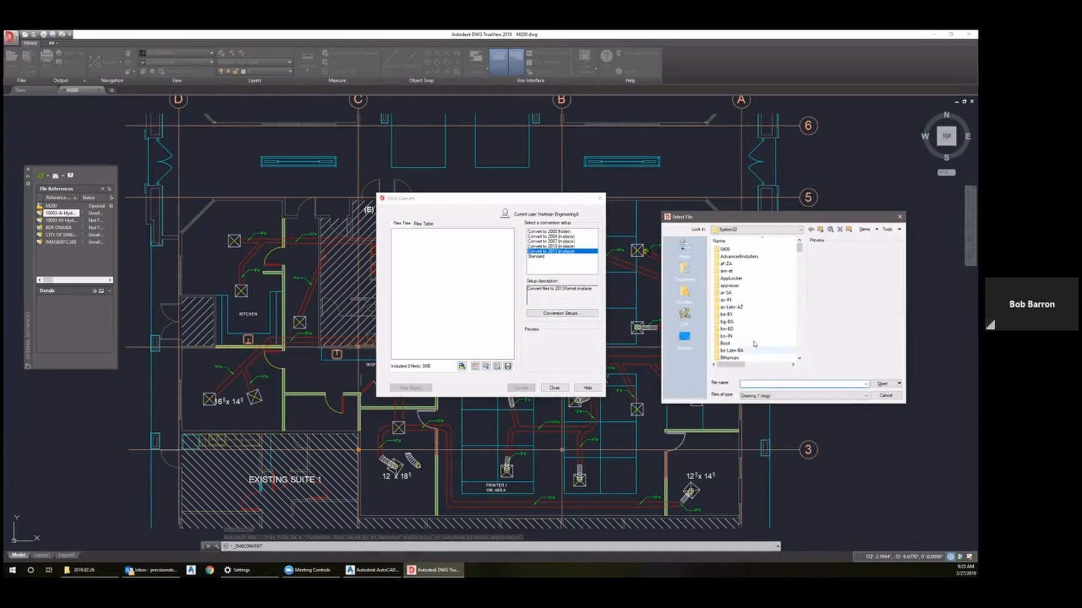
click(685, 270)
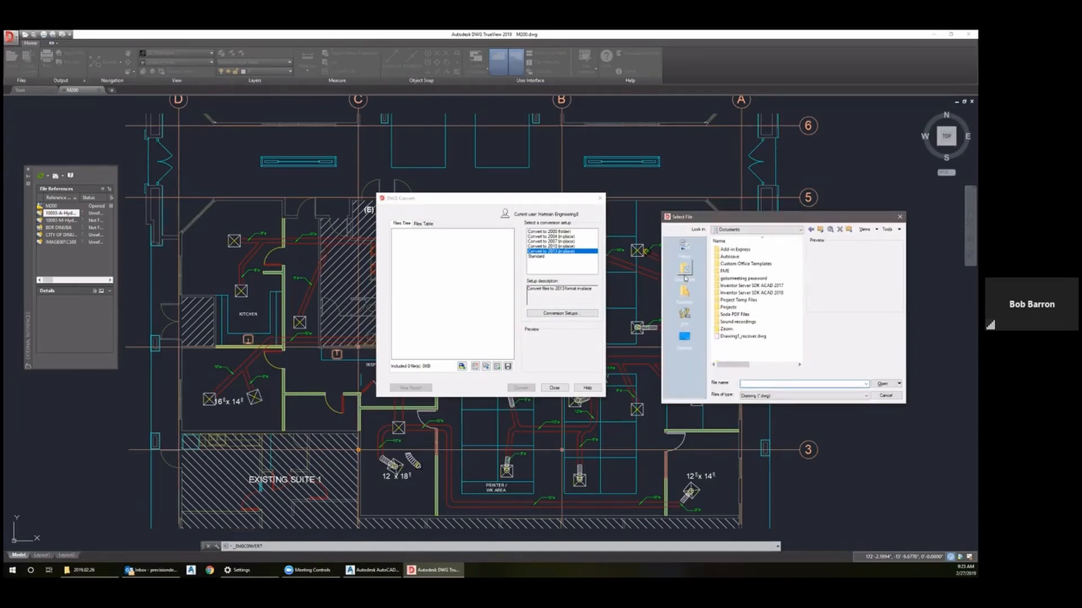
double_click(745, 307)
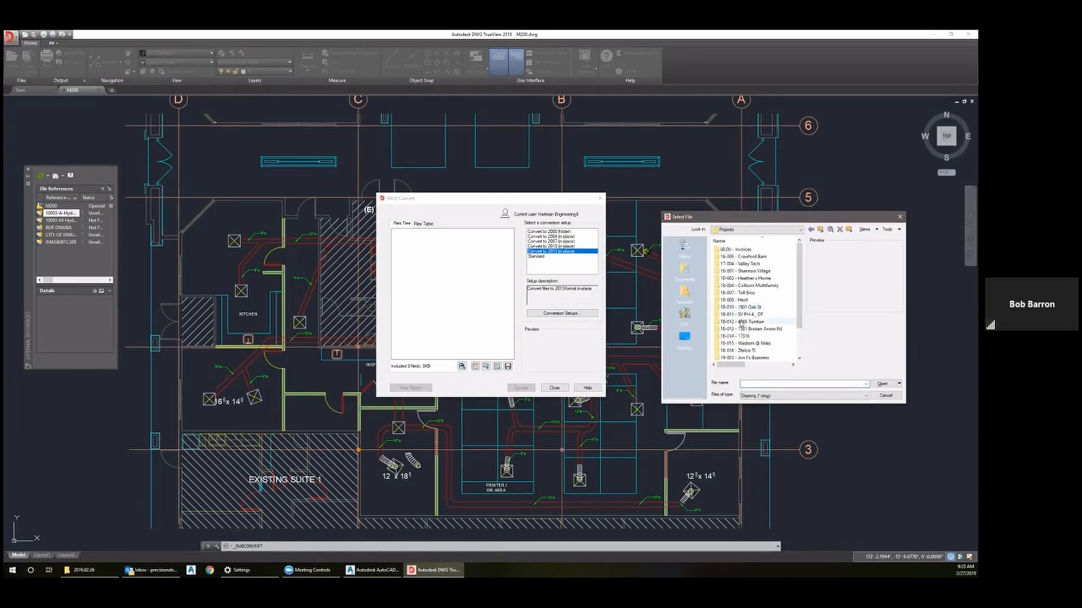
scroll(745, 347, down, 2)
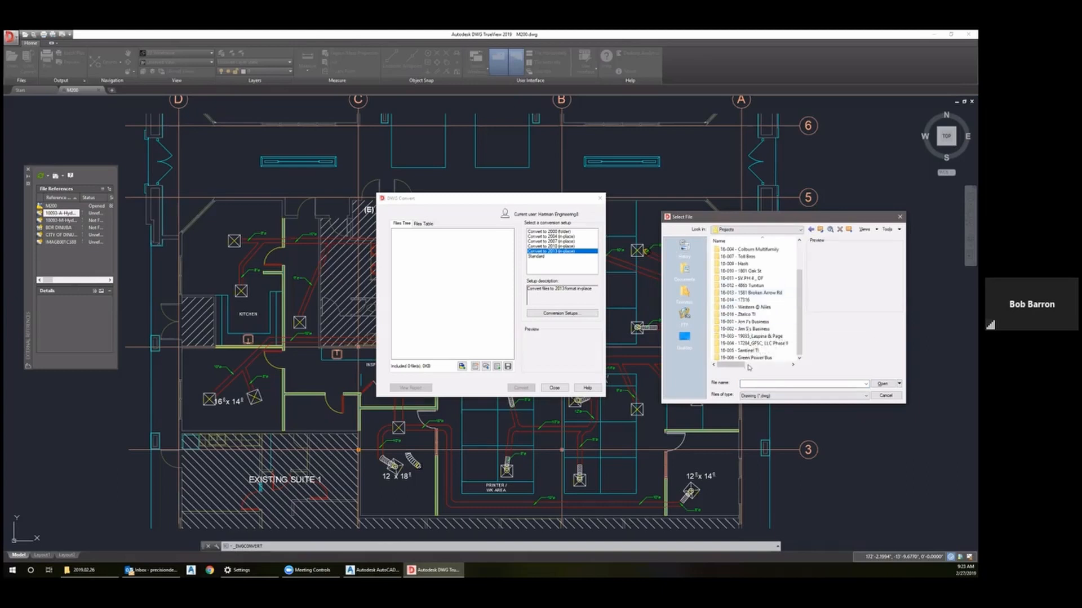
double_click(745, 350)
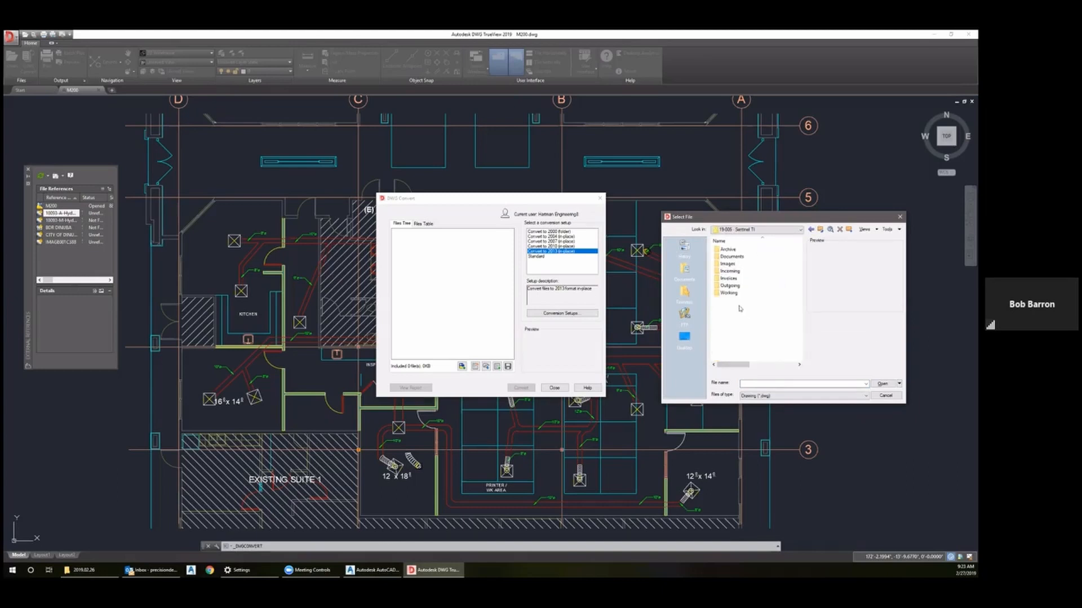
double_click(727, 271)
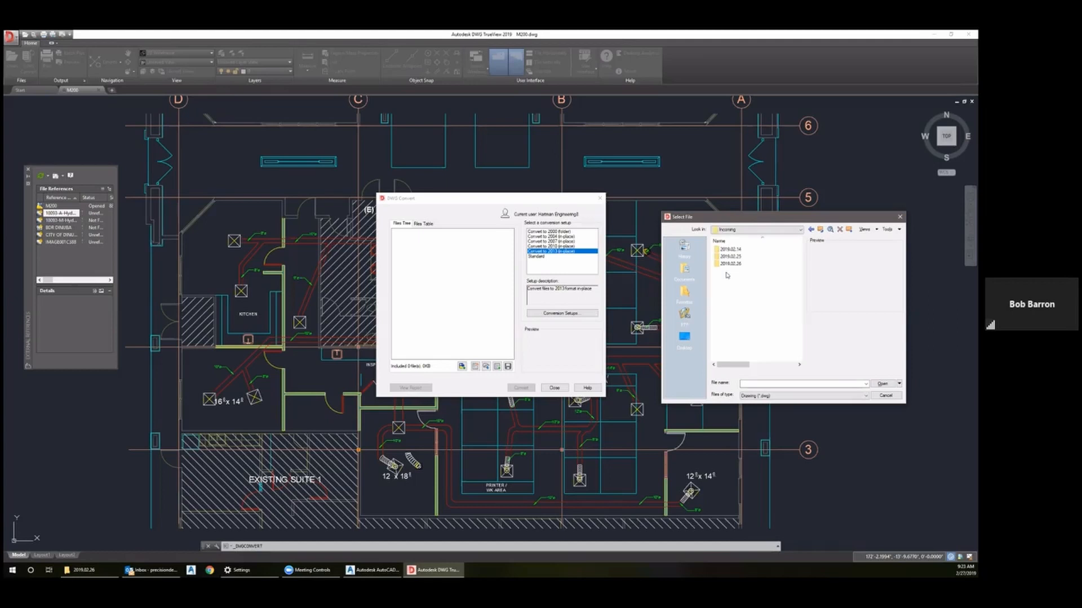
double_click(728, 264)
Step: Add both M200.dwg and P200.dwg to the list of drawings to convert
drag(732, 272, 719, 249)
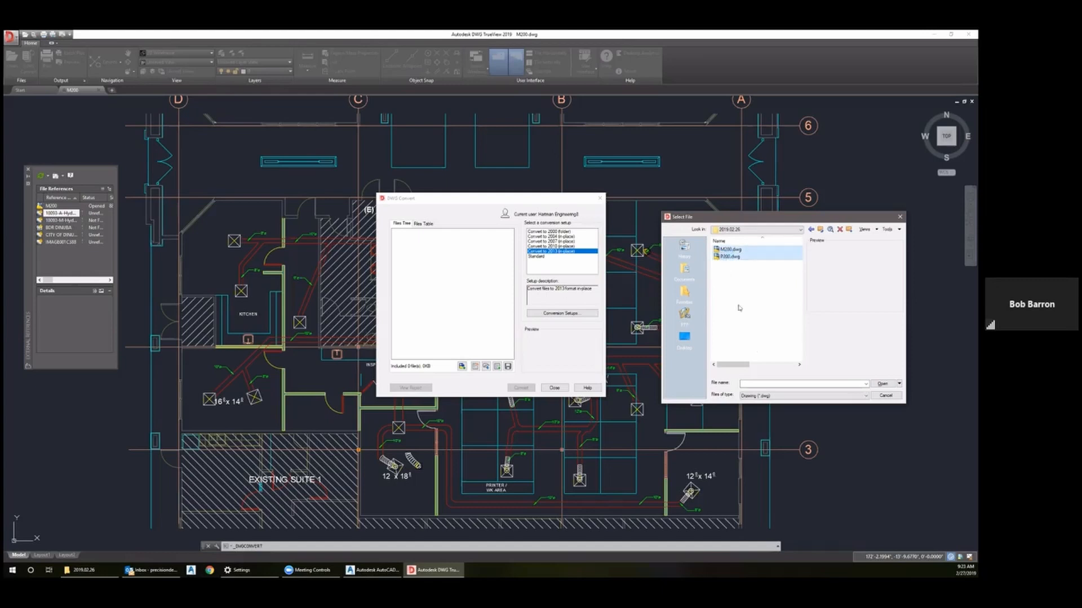
right_click(726, 258)
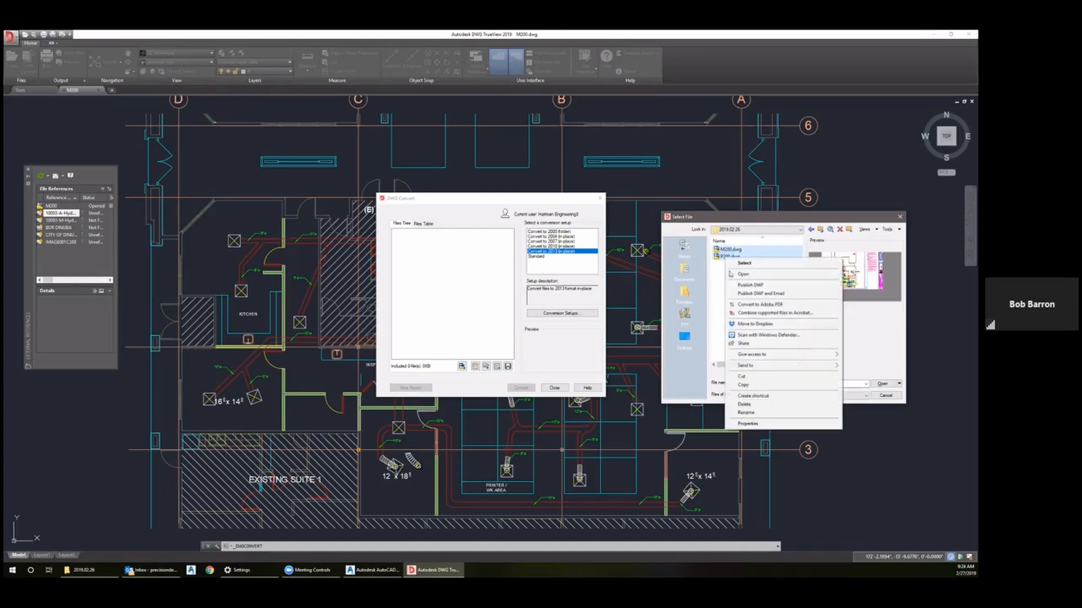
key(Escape)
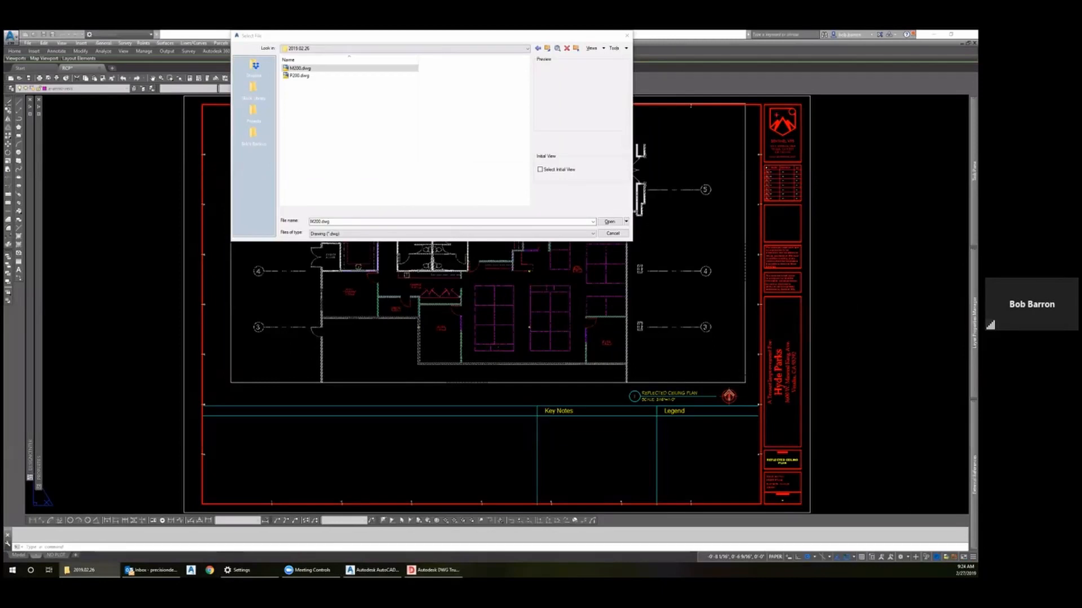
click(433, 571)
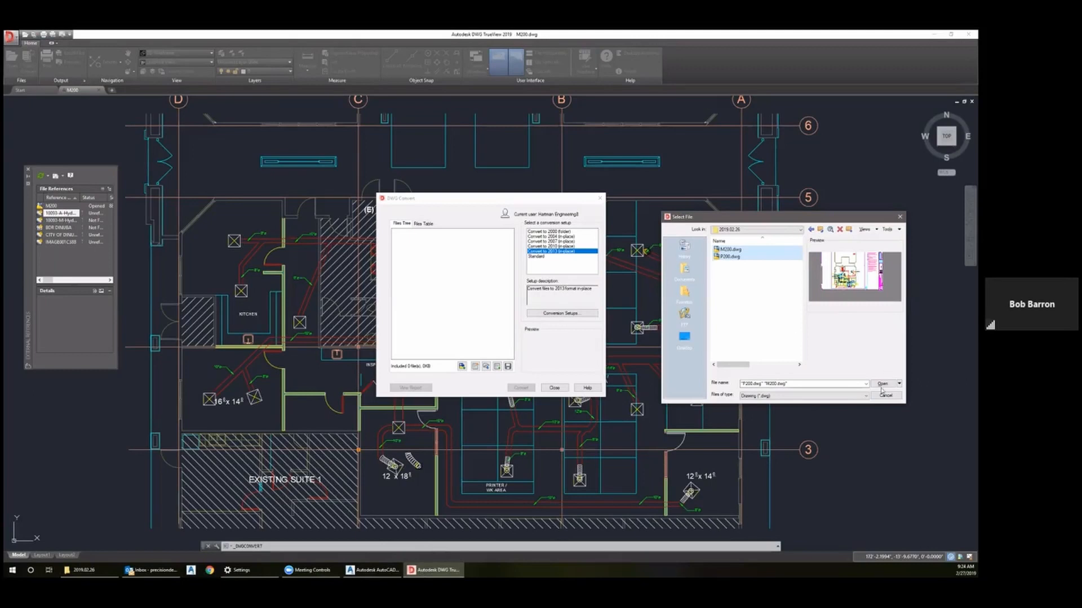
click(882, 385)
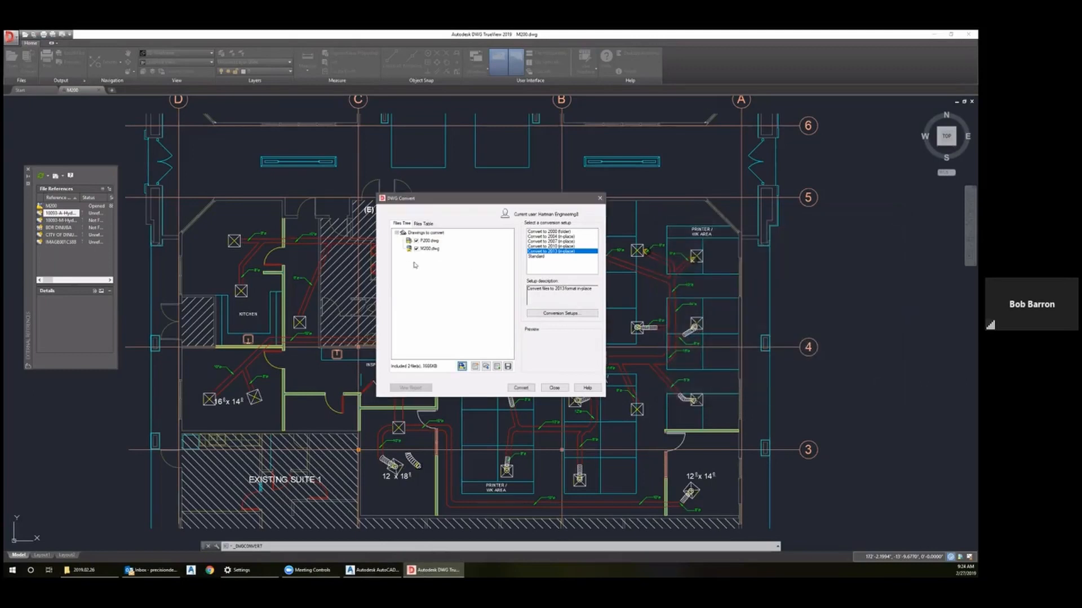
Step: Convert the two listed drawings and close DWG Convert without saving the file list
click(522, 388)
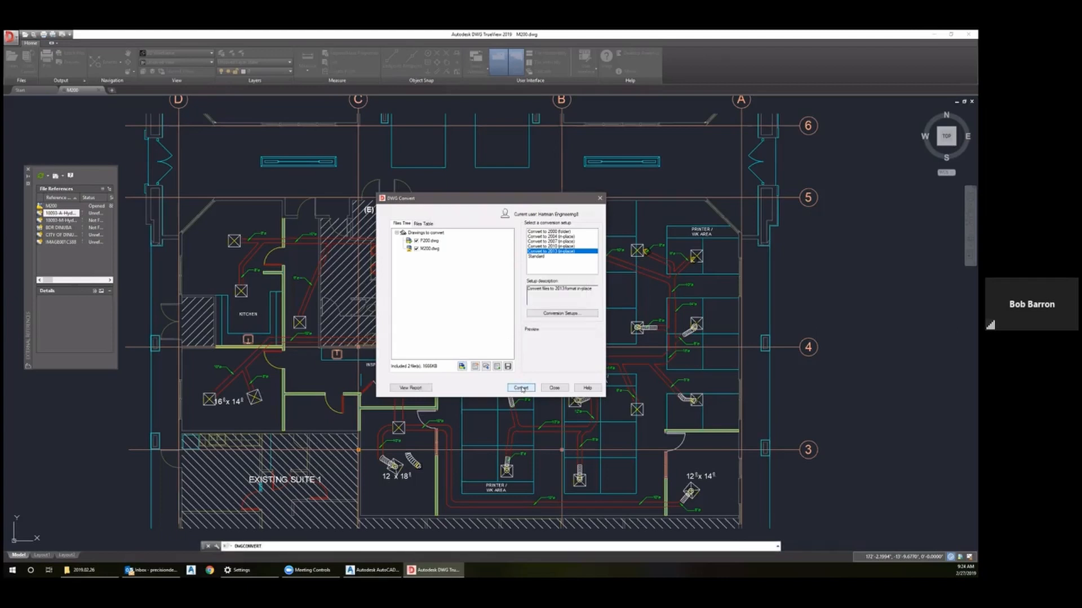
click(554, 388)
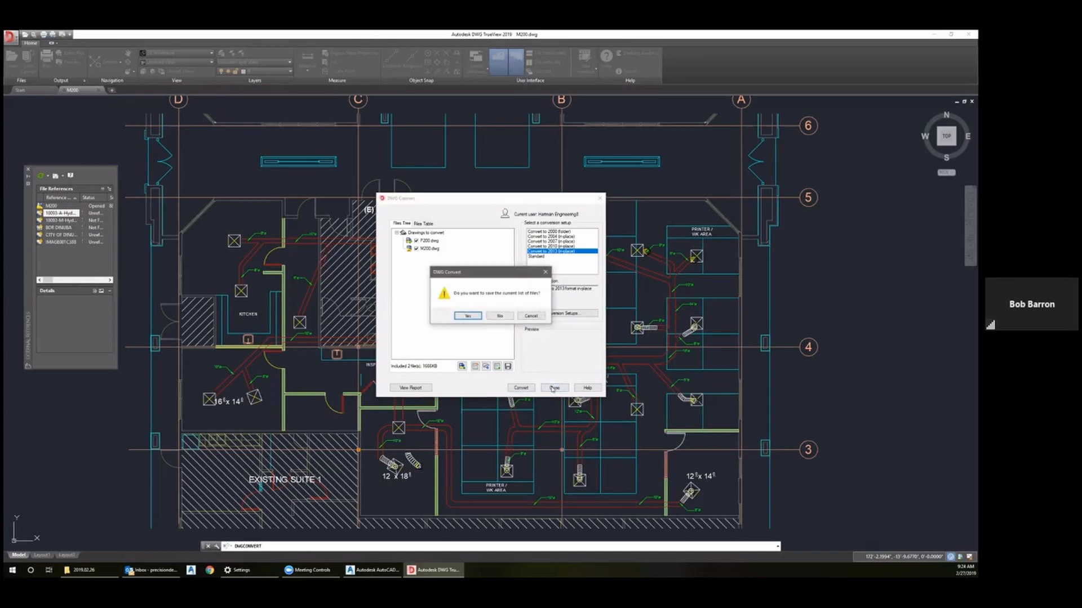
click(501, 316)
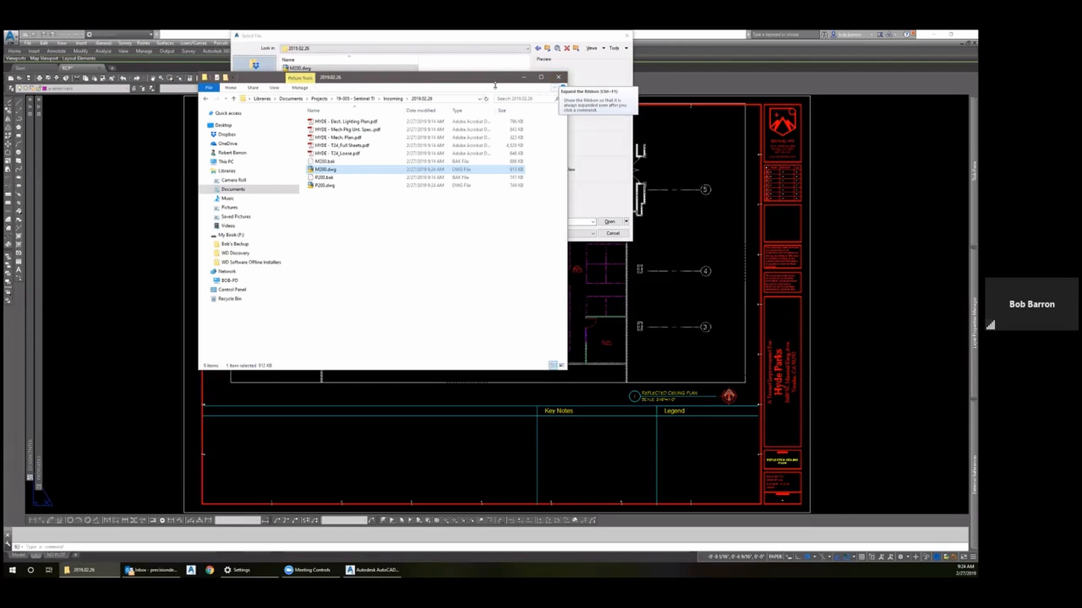
Step: Move the 2019.02.26 folder window out of the way and try to close the AutoCAD window
drag(495, 85, 417, 132)
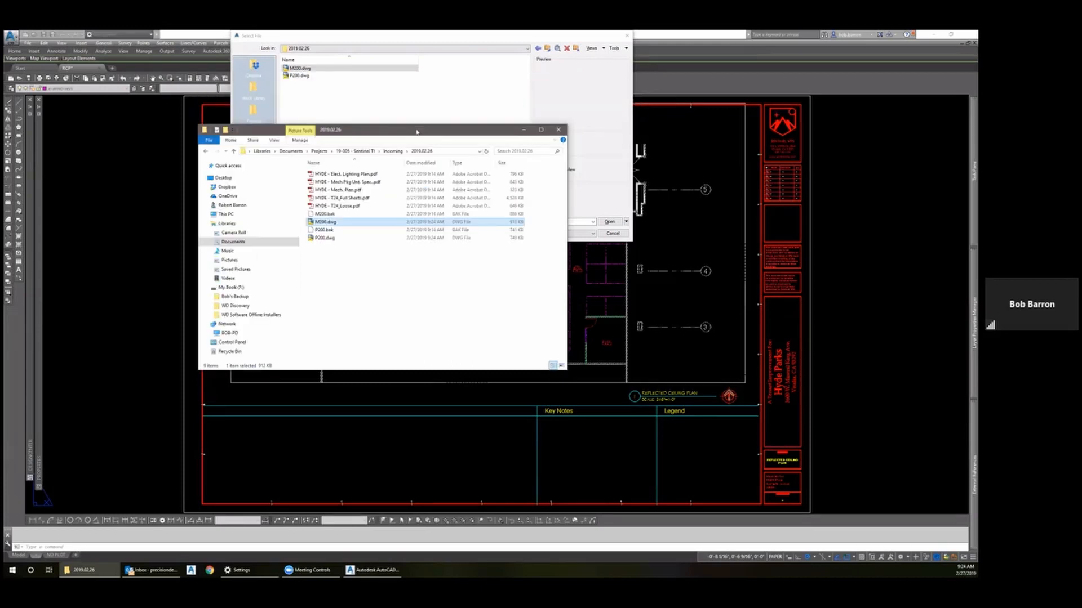
click(504, 76)
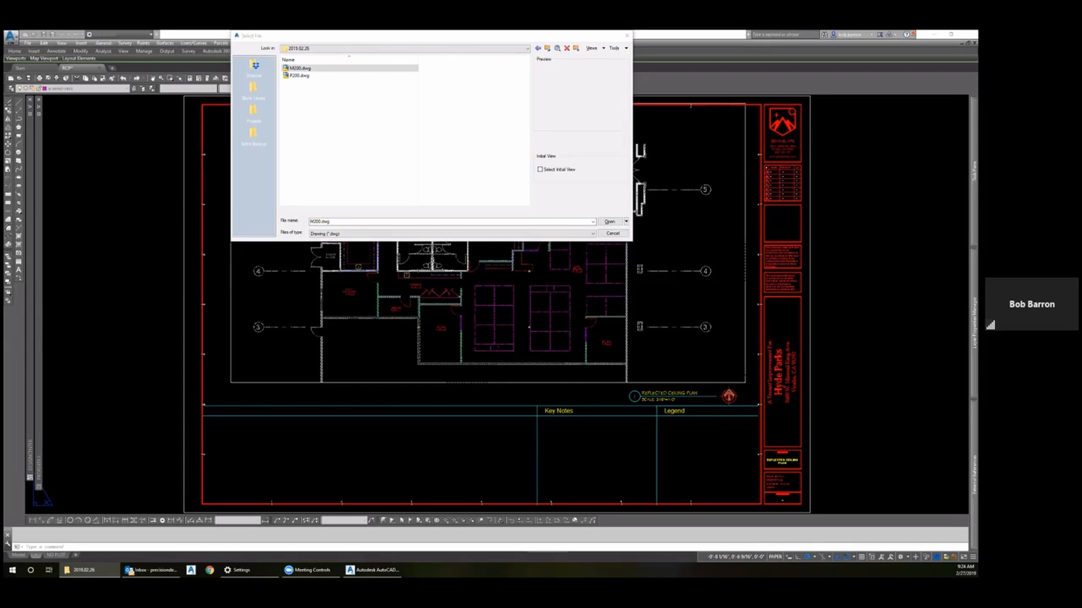
click(370, 572)
right_click(369, 574)
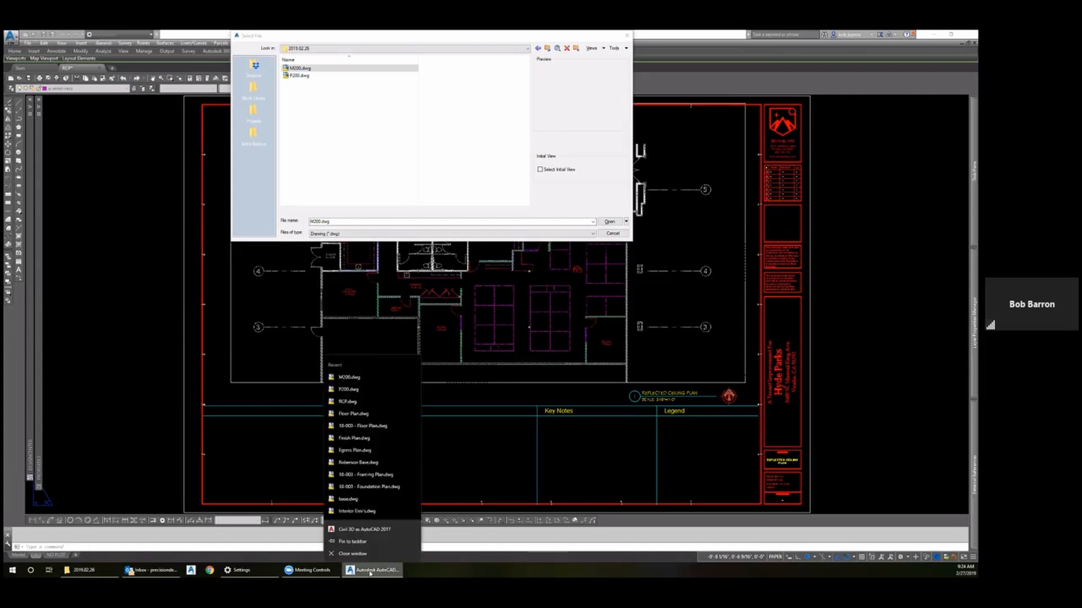
click(348, 555)
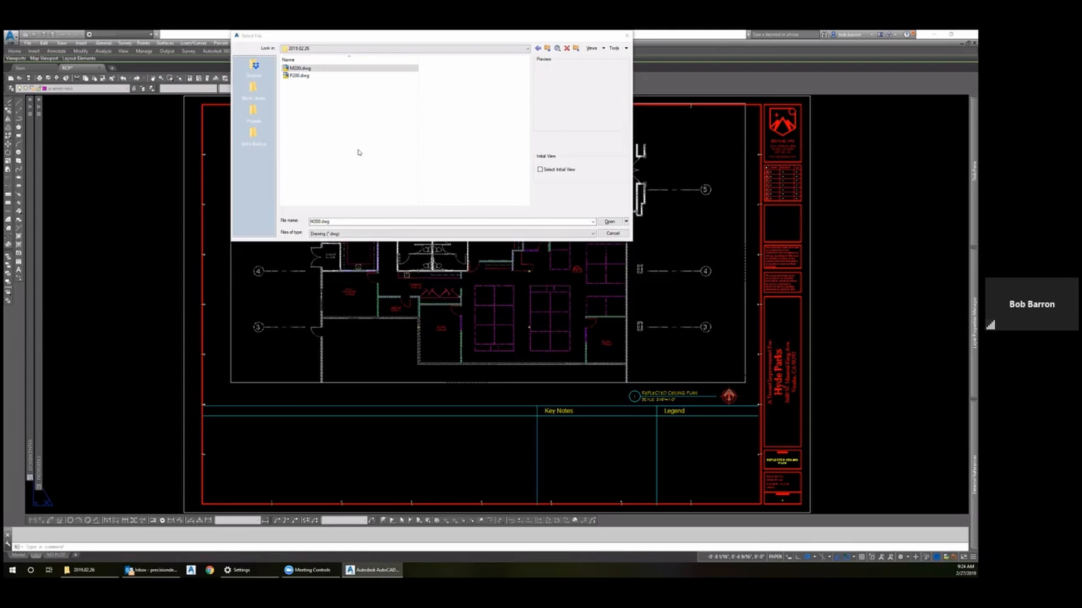
Step: End the AutoCAD Application task with Task Manager, and close Task Manager
key(ctrl+shift+Escape)
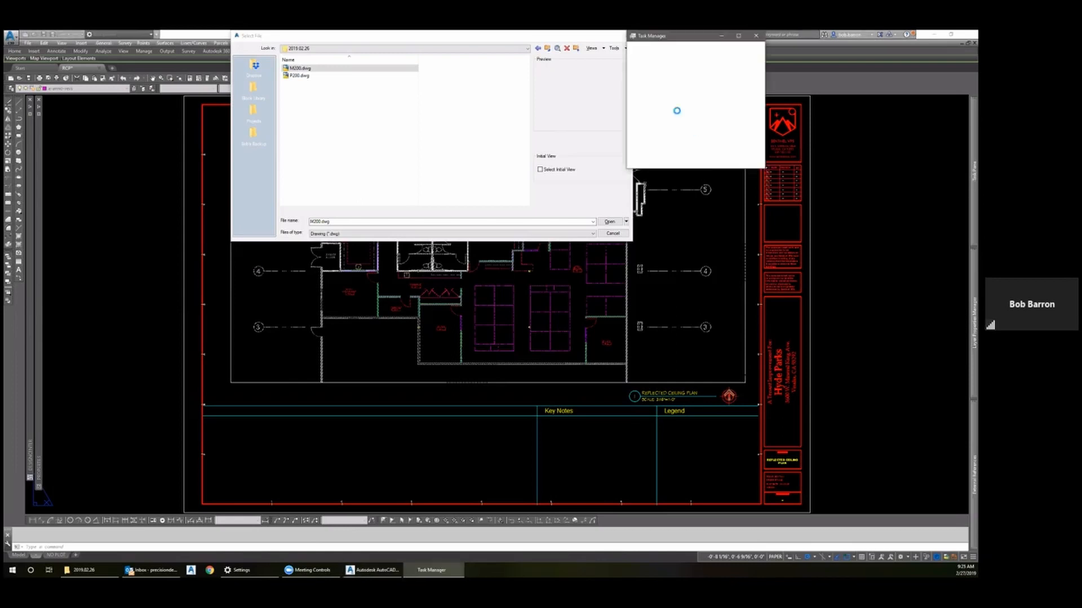
drag(686, 41, 423, 238)
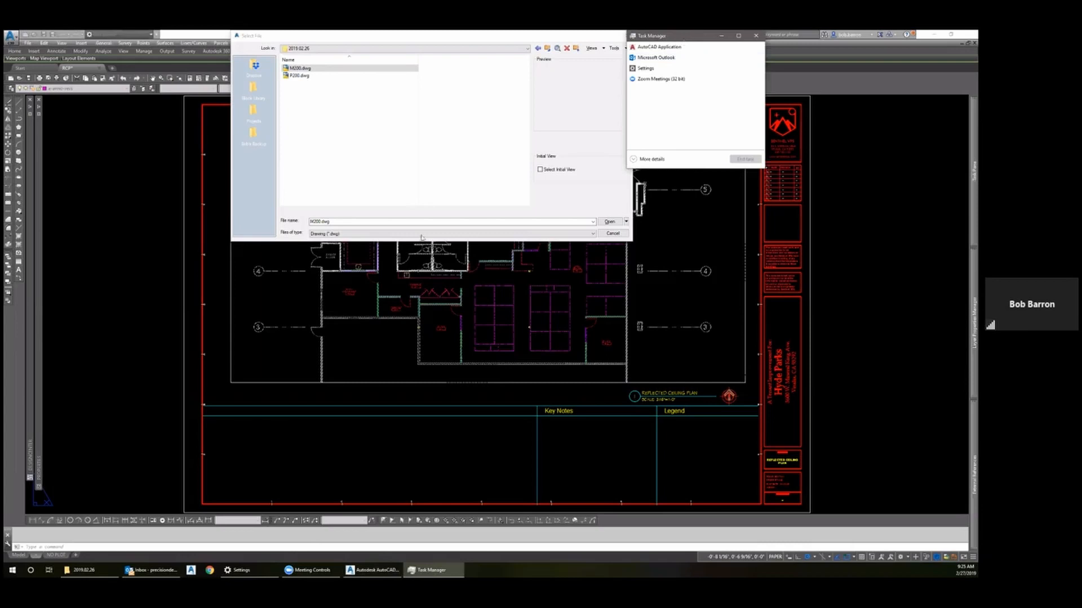
click(397, 248)
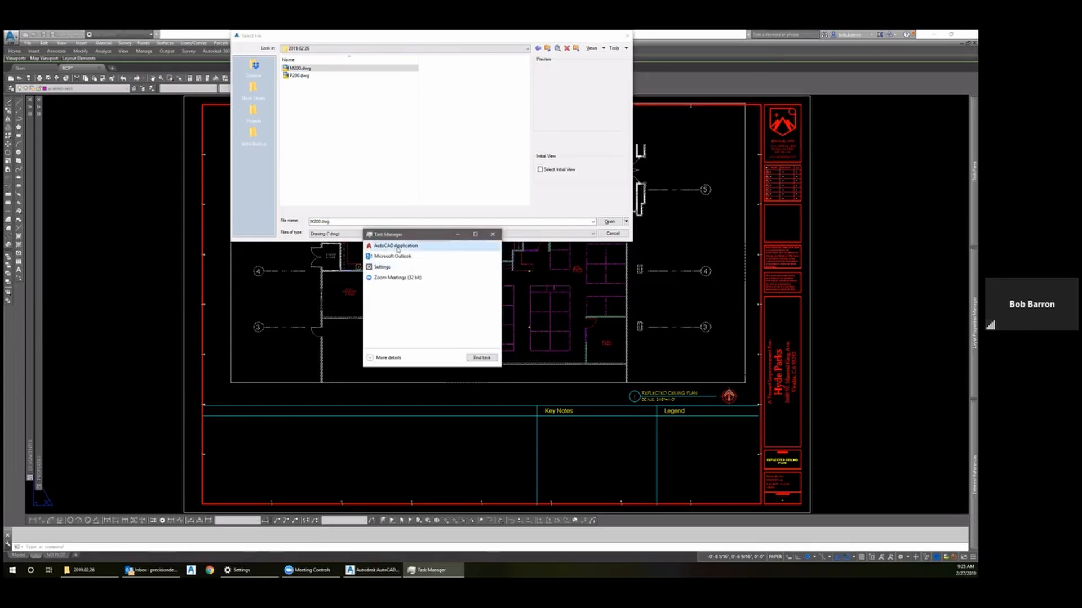
click(480, 358)
click(493, 235)
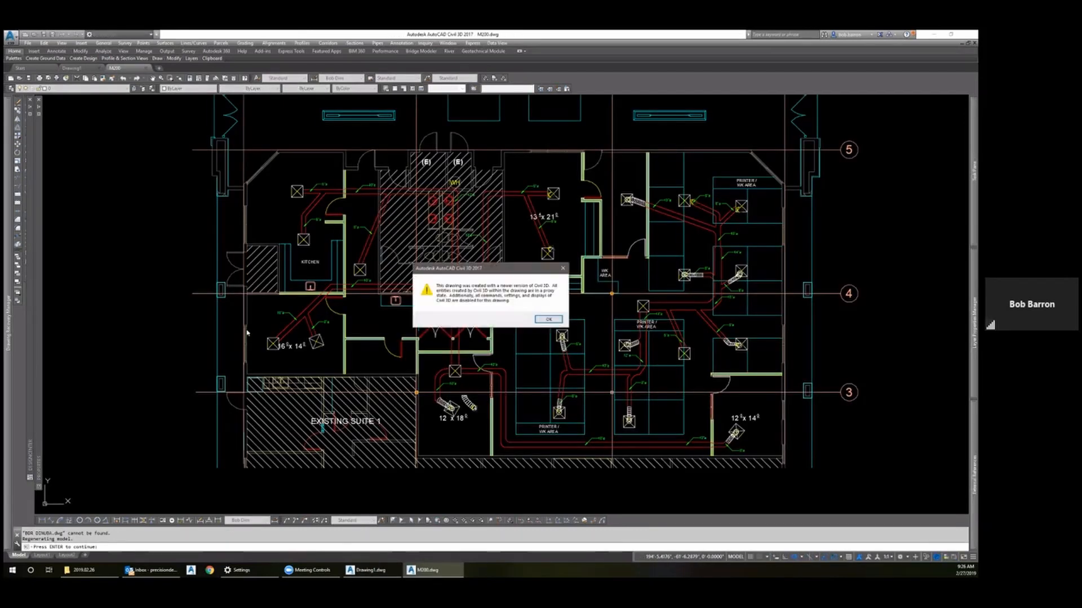
Step: Dismiss the newer-version warning for M200.dwg in Civil 3D and open HYDE - Mech. Plan.pdf for comparison
click(548, 319)
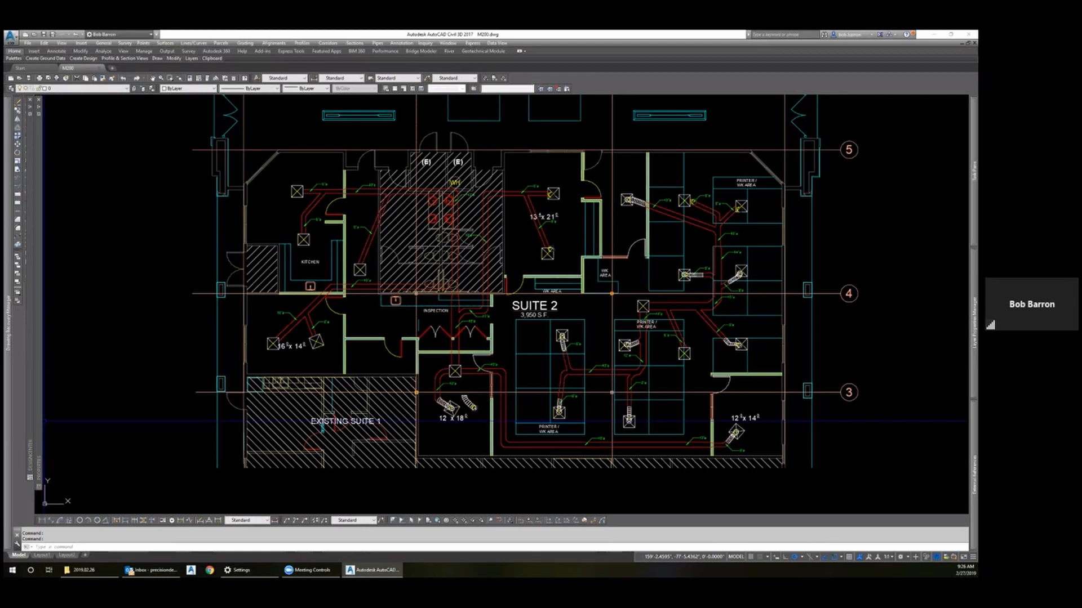
click(89, 570)
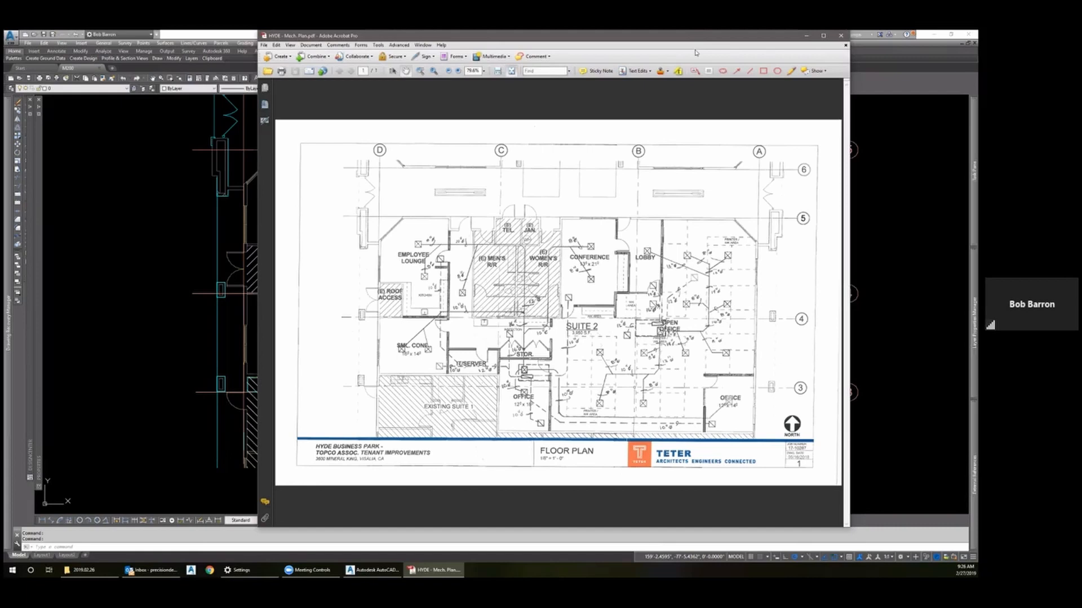
drag(696, 37, 516, 81)
click(742, 85)
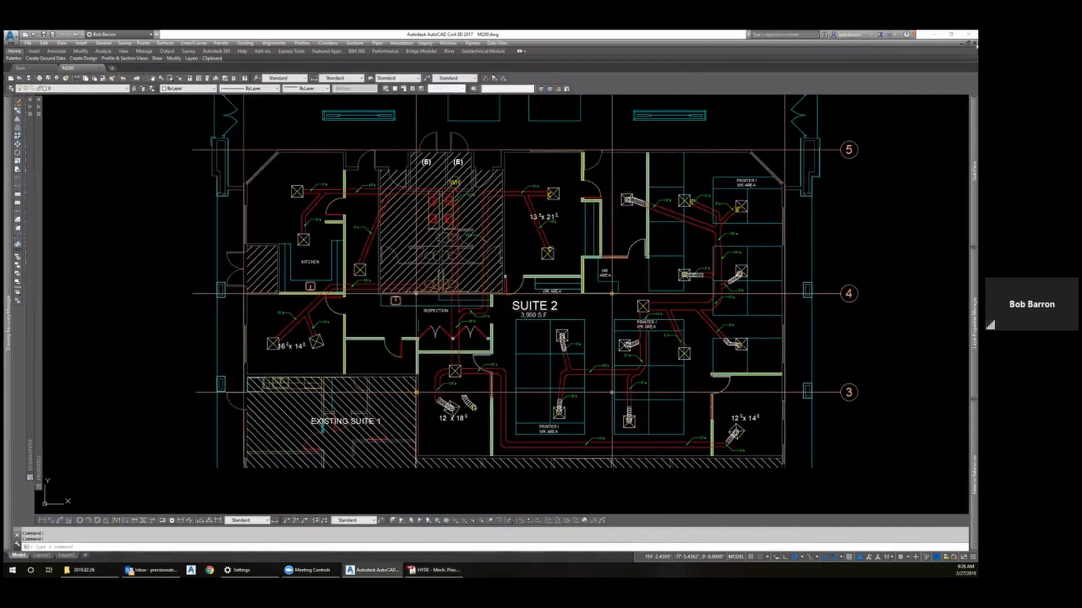
Step: Arrange the mechanical plan PDF and the M200.dwg window side by side, and enlarge the PDF around Suite 2
click(952, 35)
drag(533, 178, 969, 137)
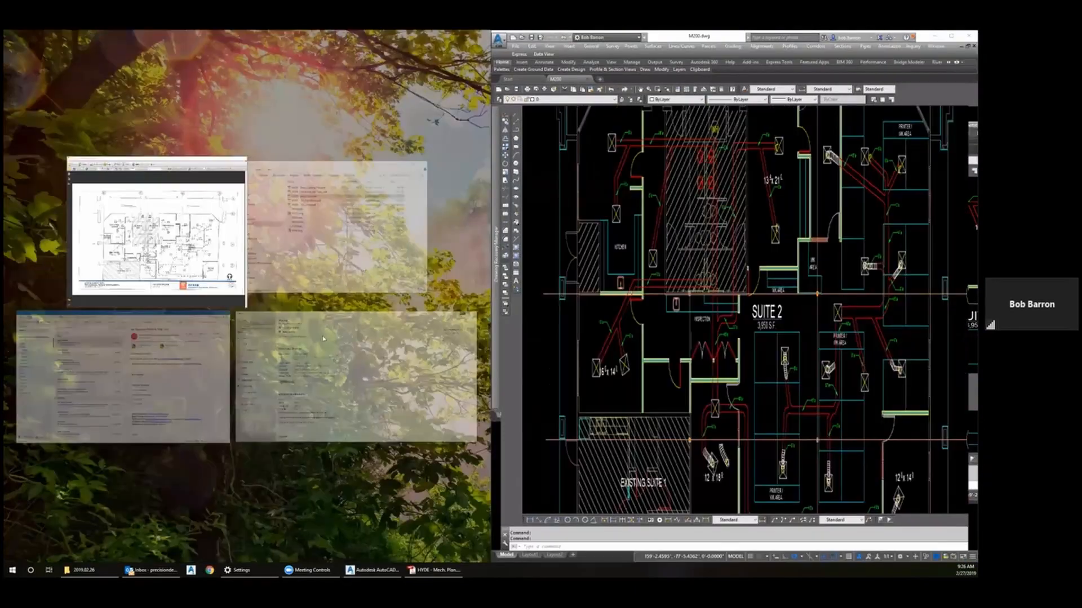
click(158, 222)
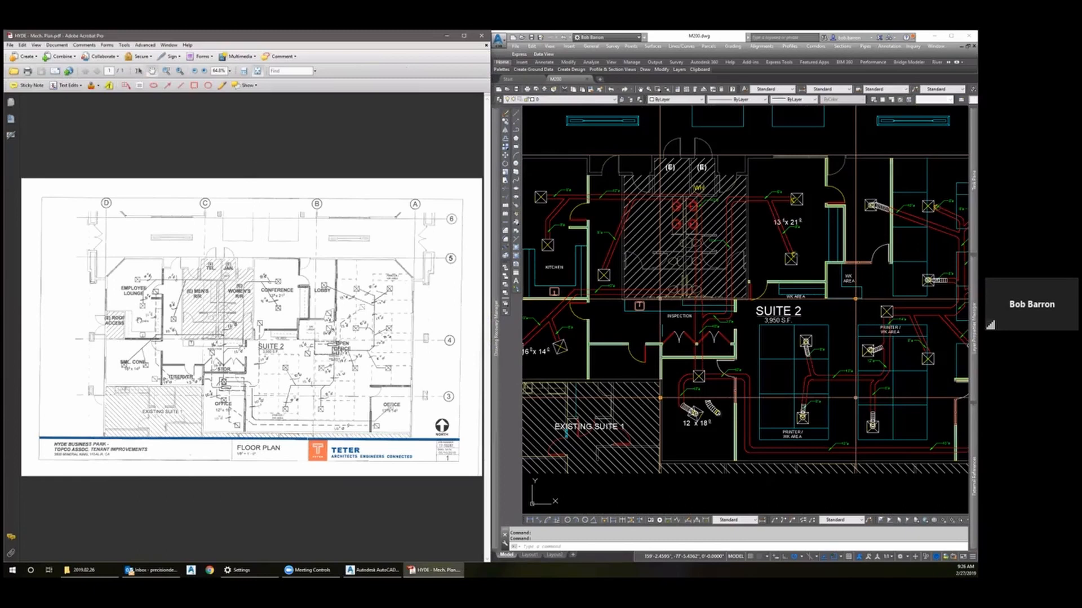
ctrl+scroll(139, 321, up, 4)
drag(300, 341, 240, 257)
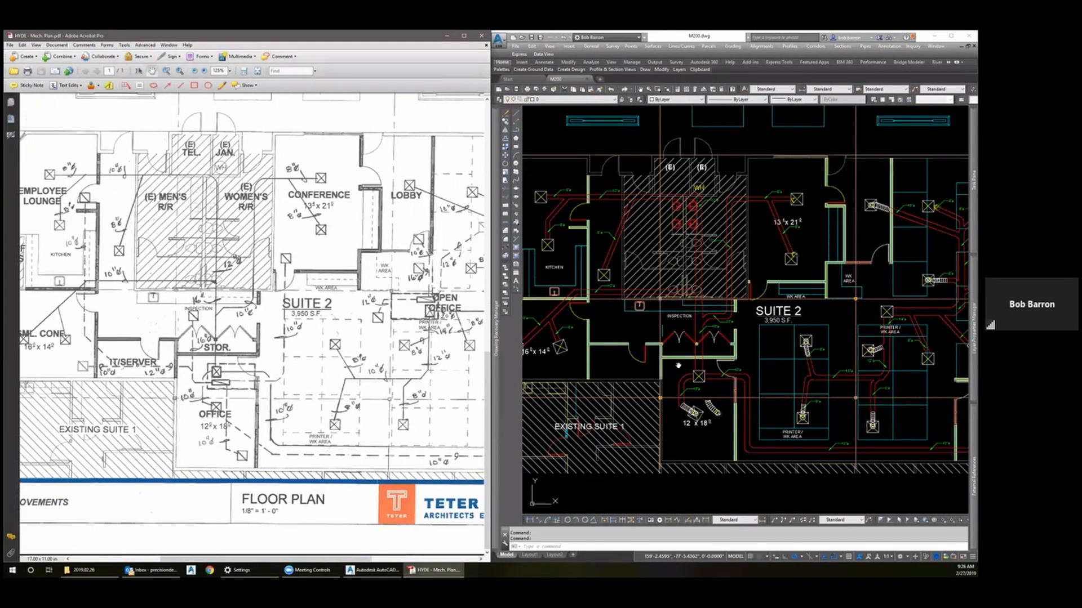
Step: Compare the ducts and diffusers in M200.dwg with the mechanical plan PDF around Suite 2 and the 12 x 18 office
click(633, 331)
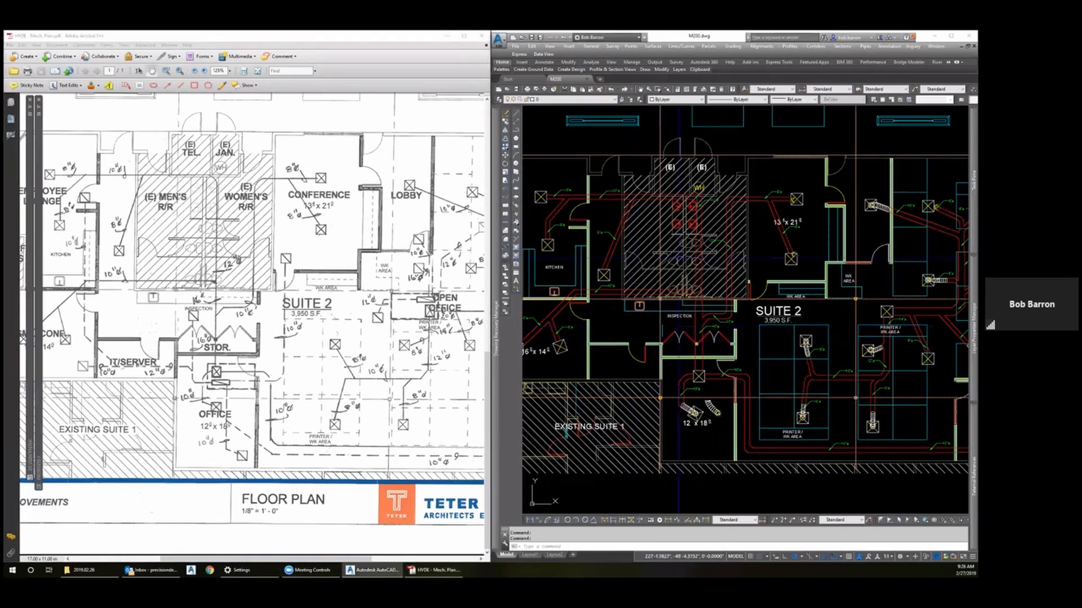
scroll(678, 309, down, 2)
scroll(746, 308, up, 2)
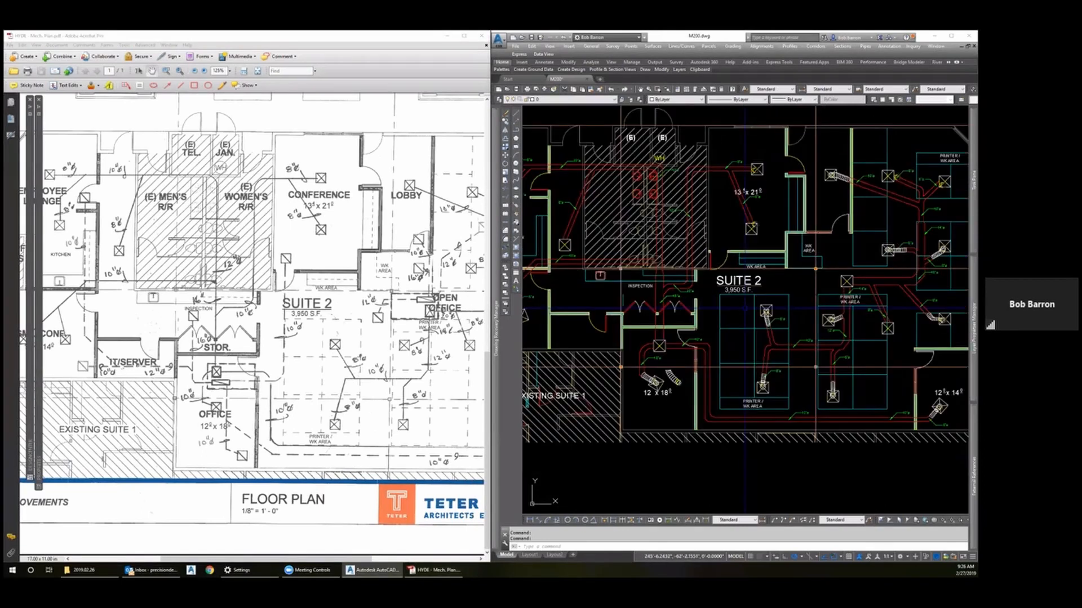
scroll(766, 352, down, 2)
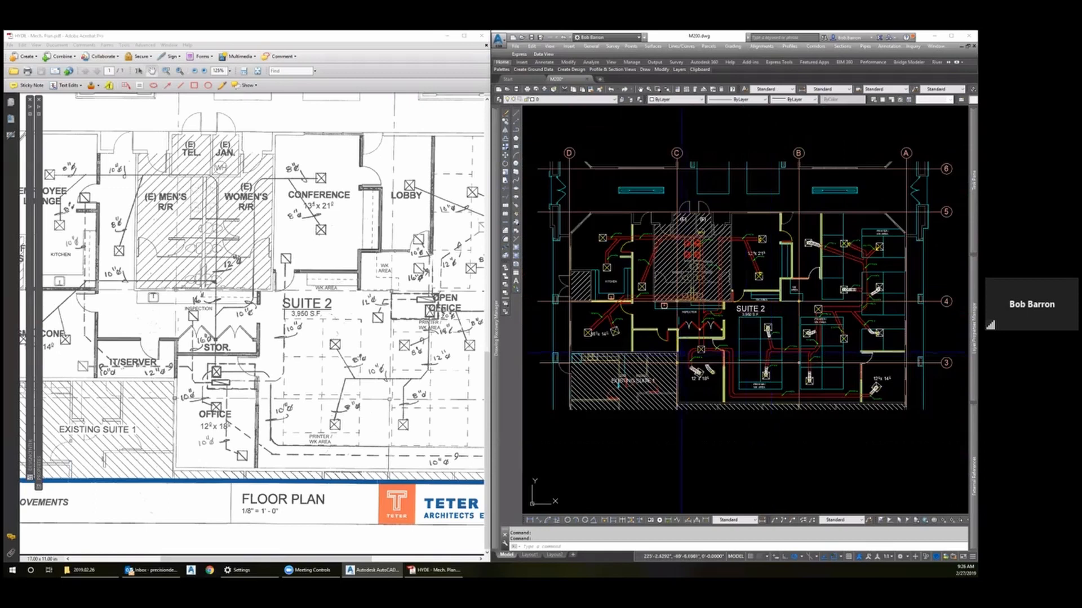
scroll(681, 354, up, 2)
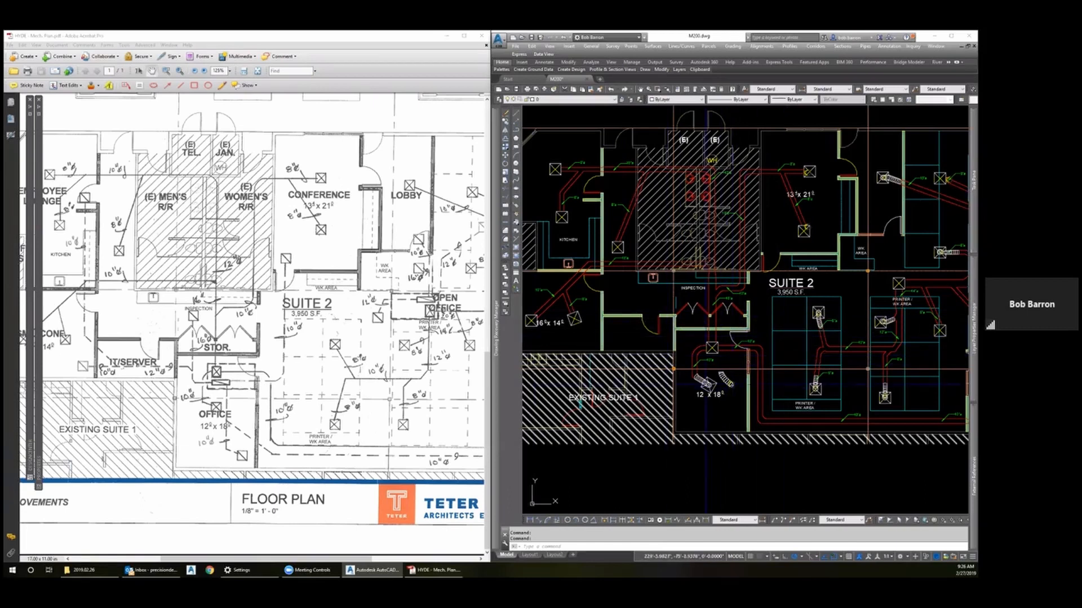
scroll(867, 369, up, 2)
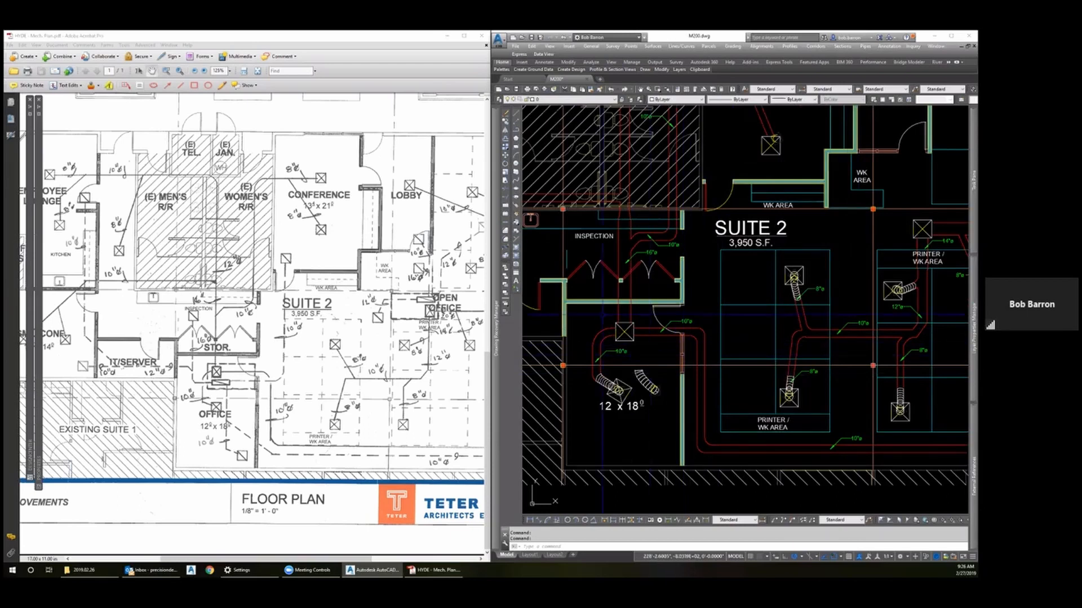
scroll(602, 315, down, 1)
scroll(771, 346, up, 3)
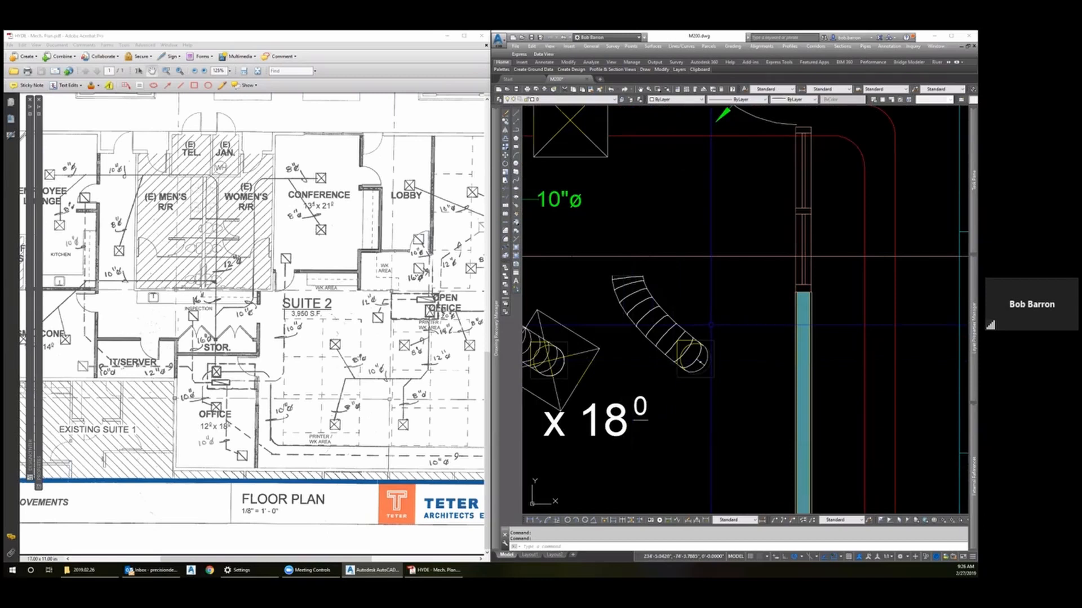
scroll(676, 320, down, 2)
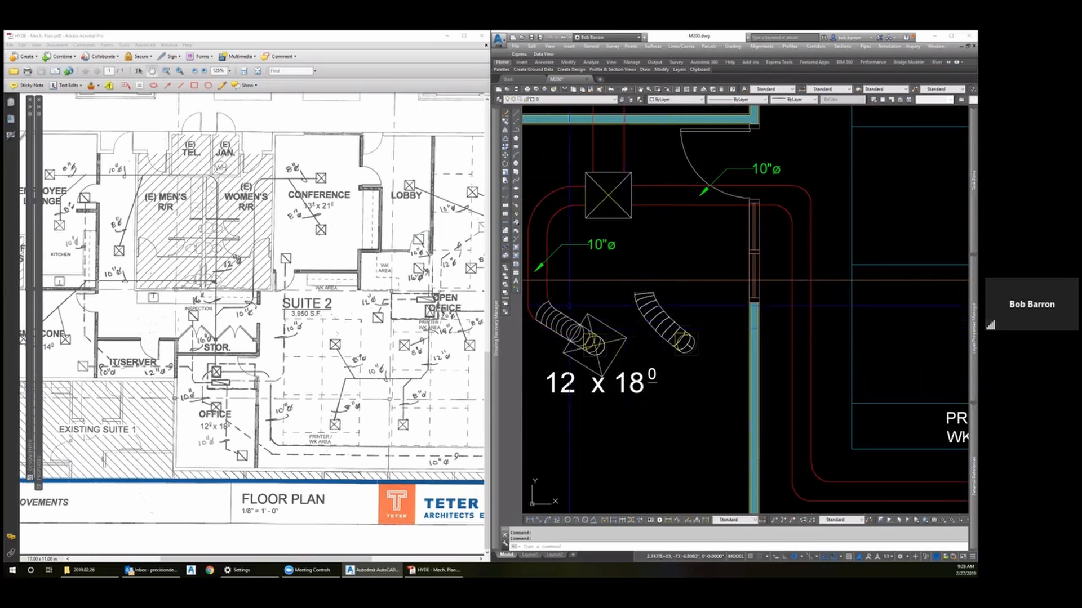
scroll(569, 320, down, 3)
scroll(569, 320, down, 5)
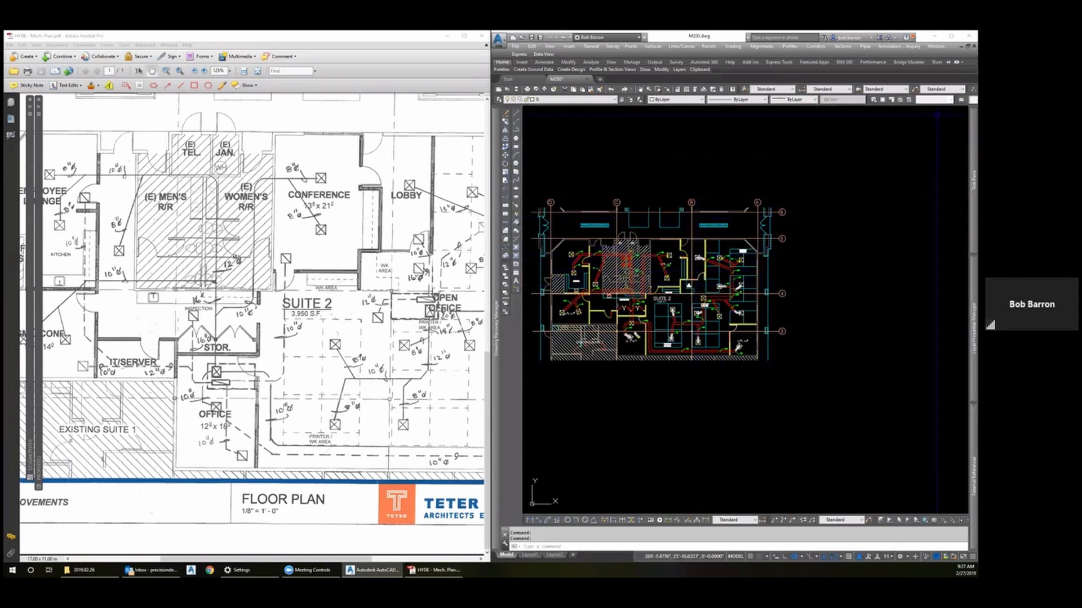
scroll(548, 323, up, 4)
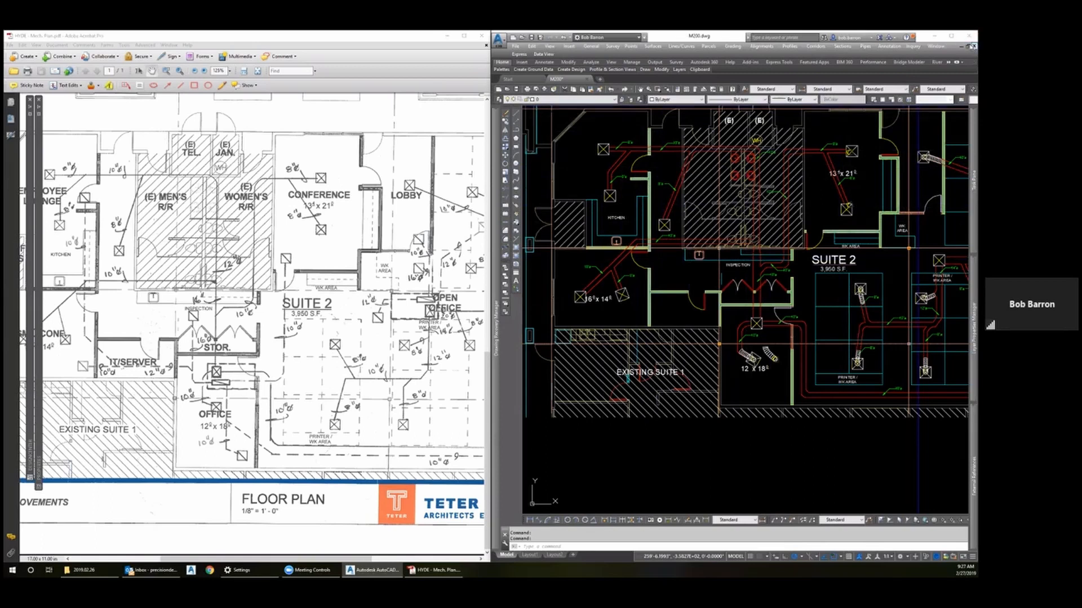
Step: Maximize the Civil 3D window and try to close M200.dwg with its changes saved
click(952, 37)
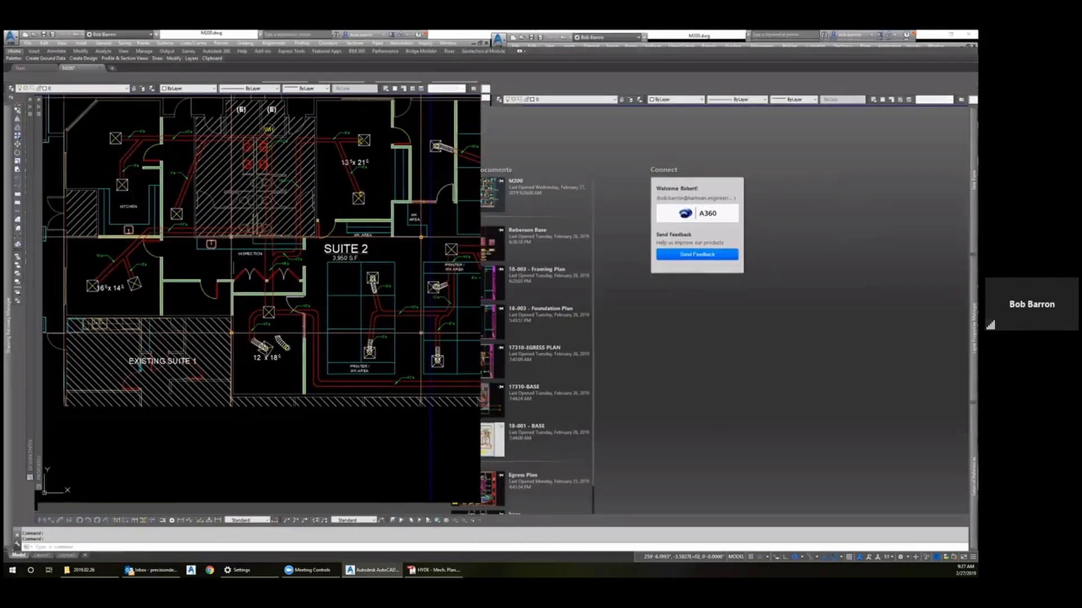
scroll(386, 366, down, 4)
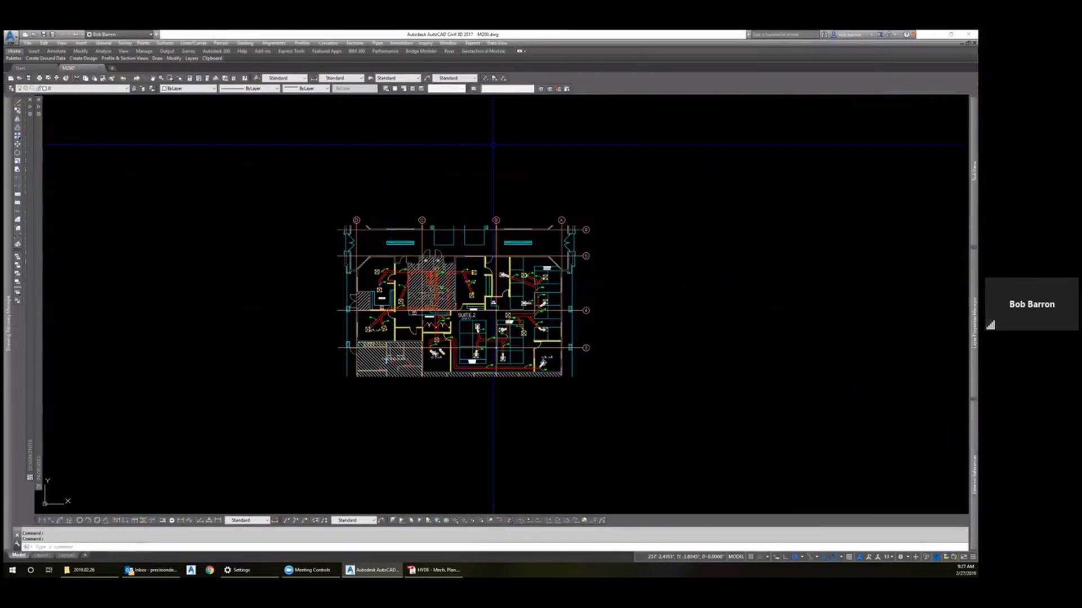
click(100, 69)
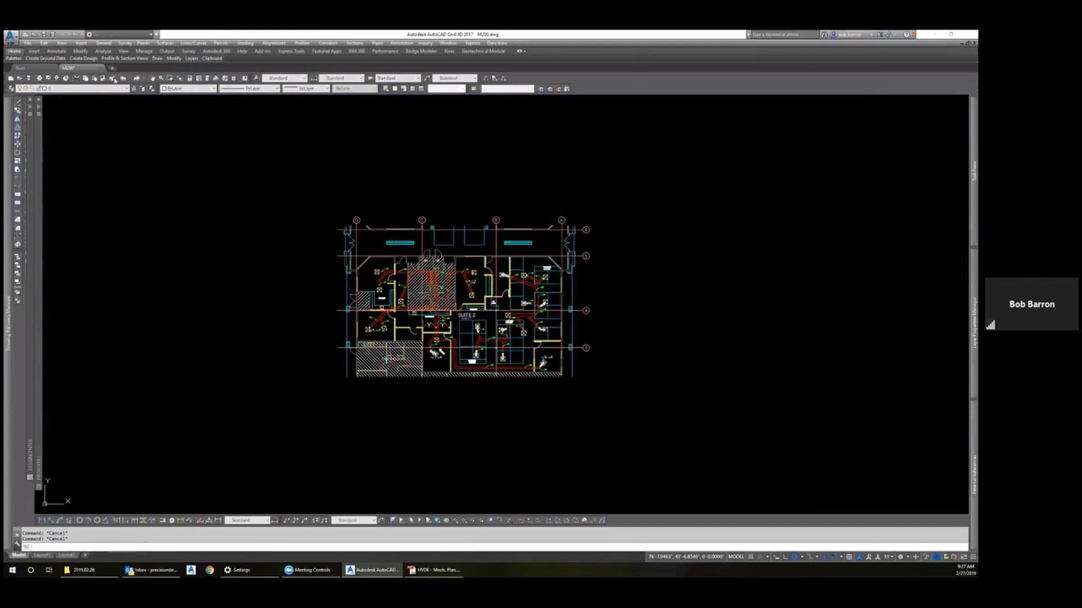
click(473, 318)
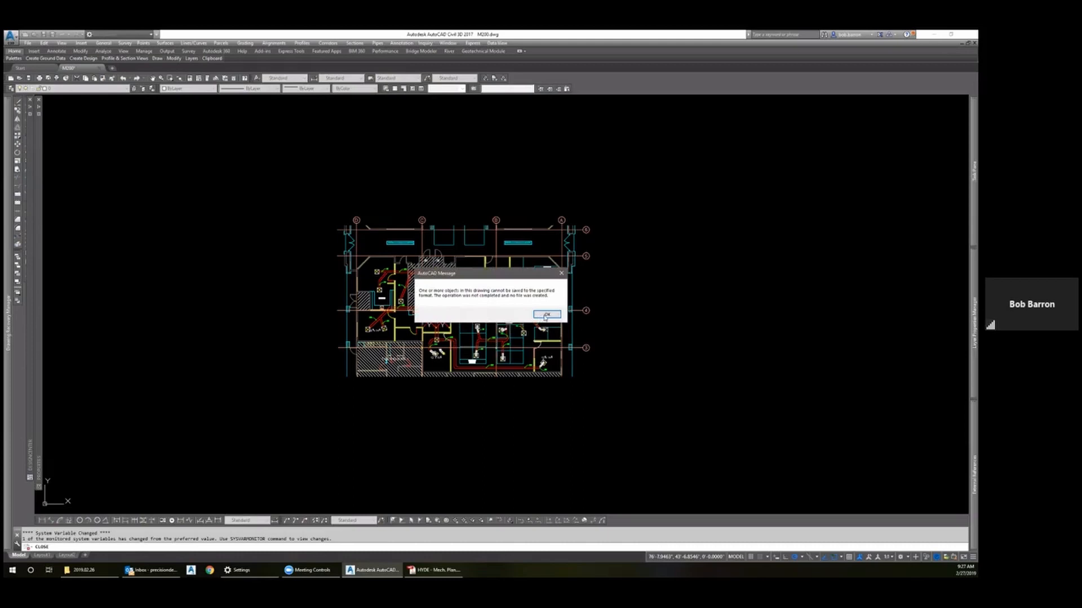
click(545, 315)
Step: Close M200.dwg and open base.dwg from the Working folder
right_click(209, 157)
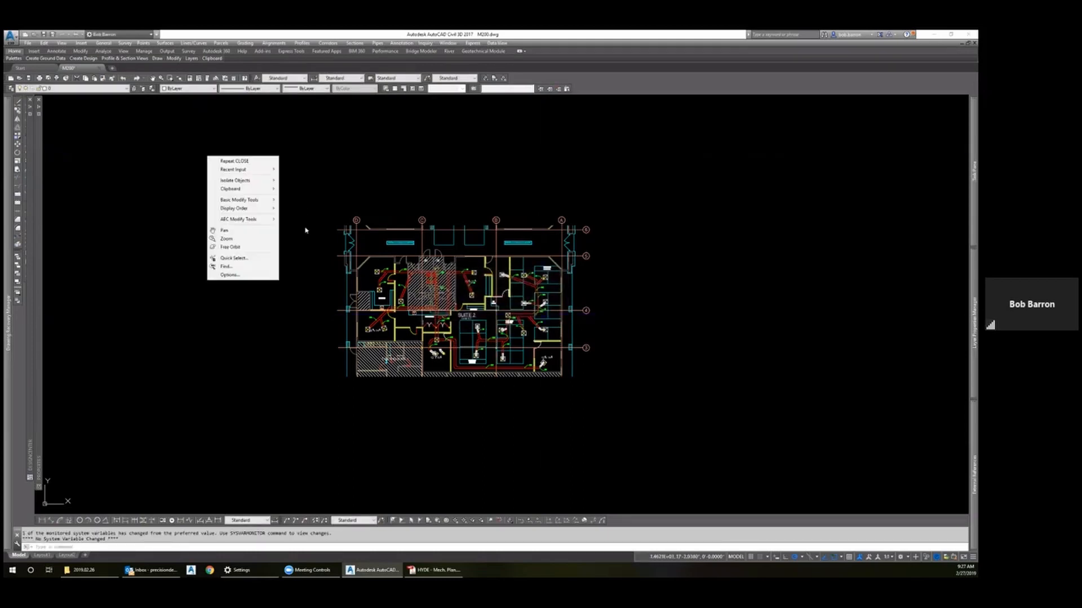
click(351, 165)
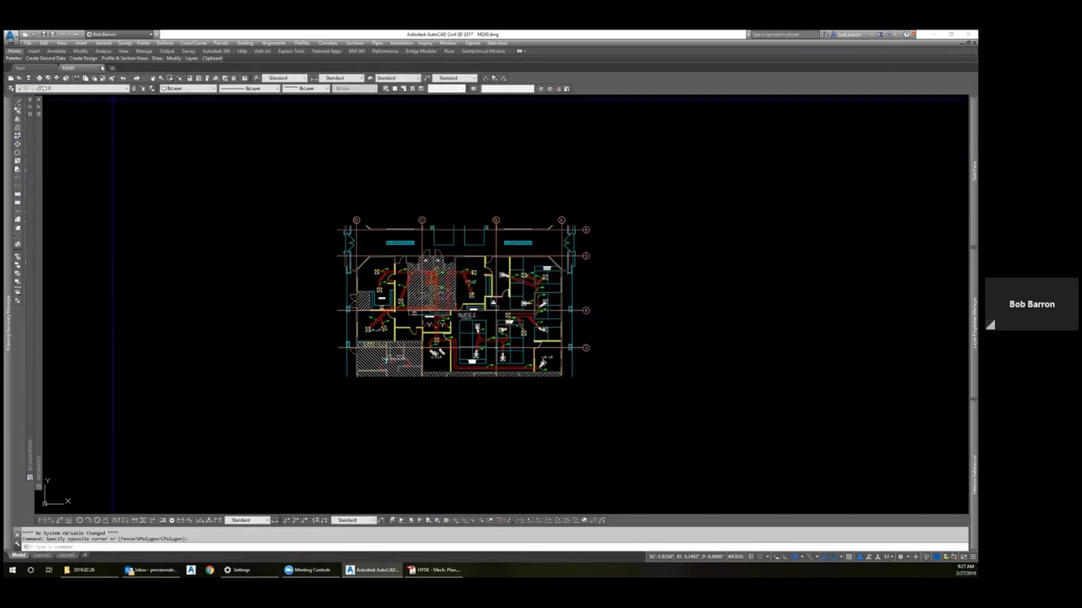
click(101, 68)
click(468, 316)
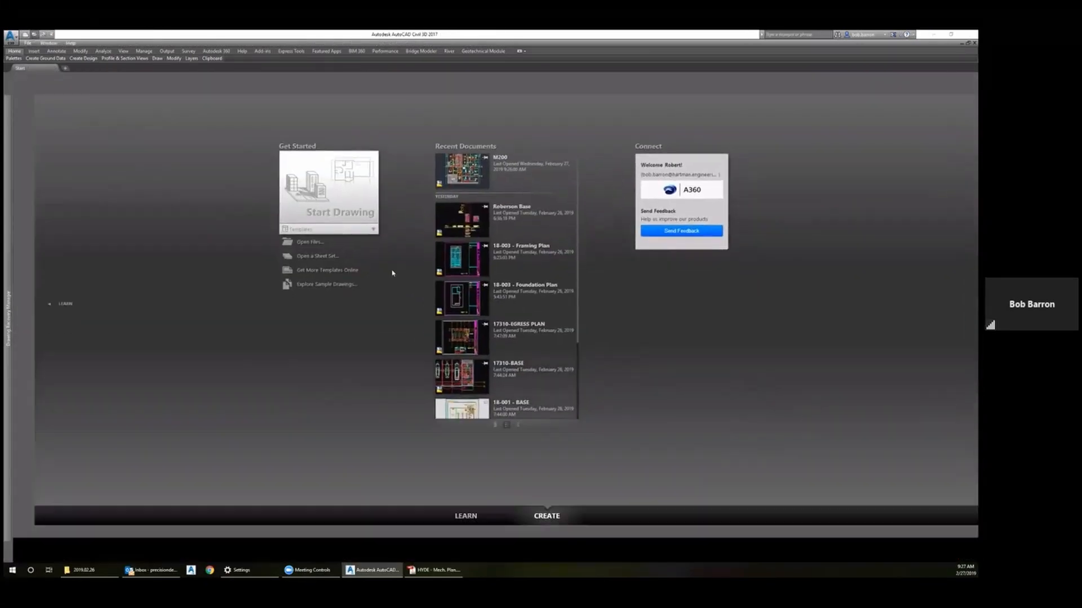
key(ctrl+o)
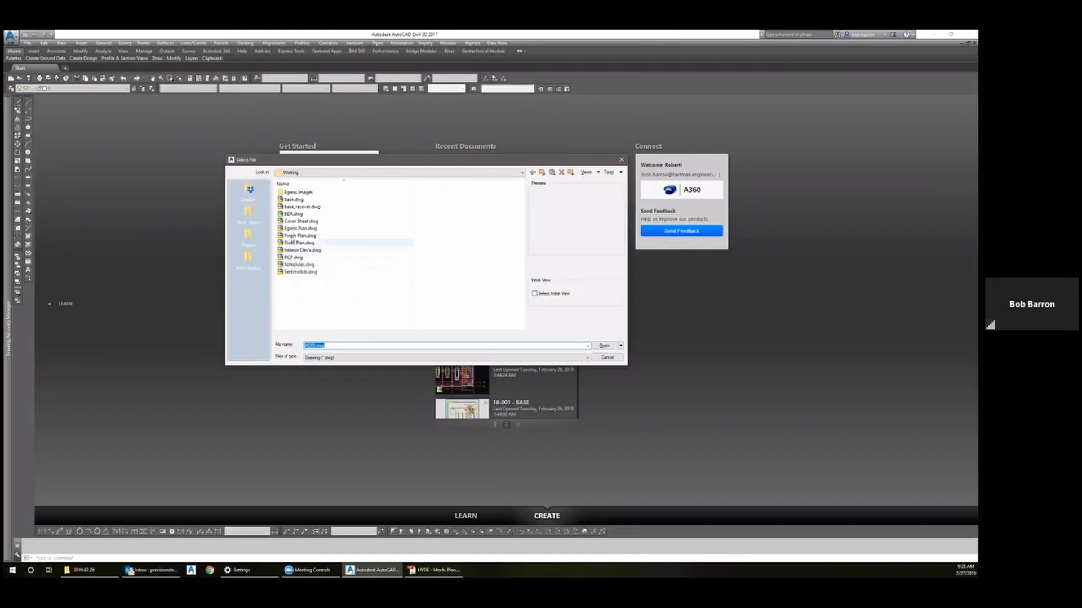
double_click(293, 200)
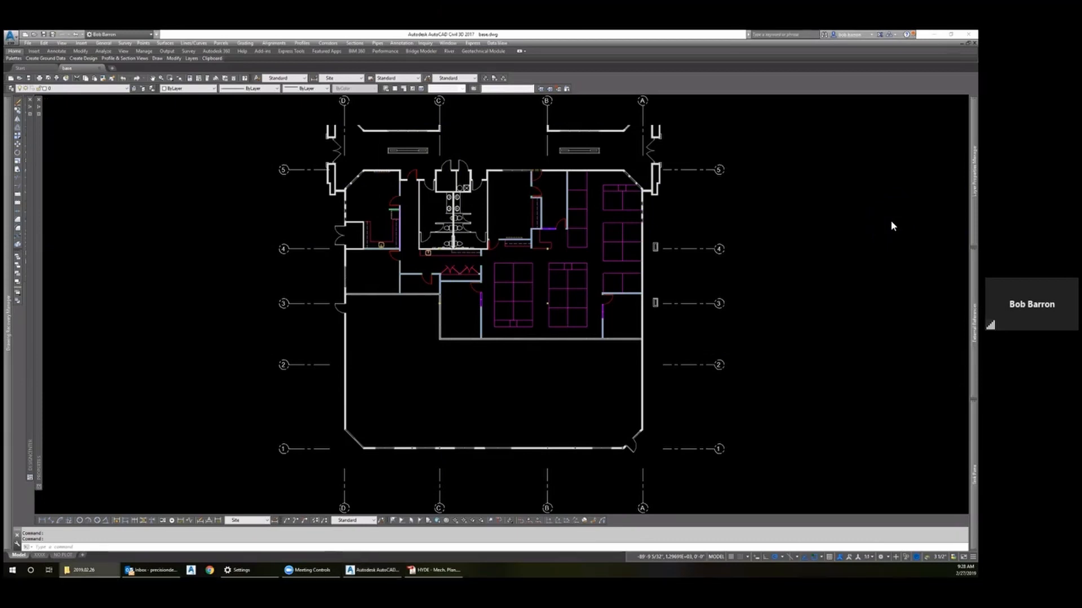
Step: Attach page 1 of HYDE - Elect. Lighting Plan.pdf beside the base floor plan at scale 1 and rotation 0
drag(432, 374, 432, 374)
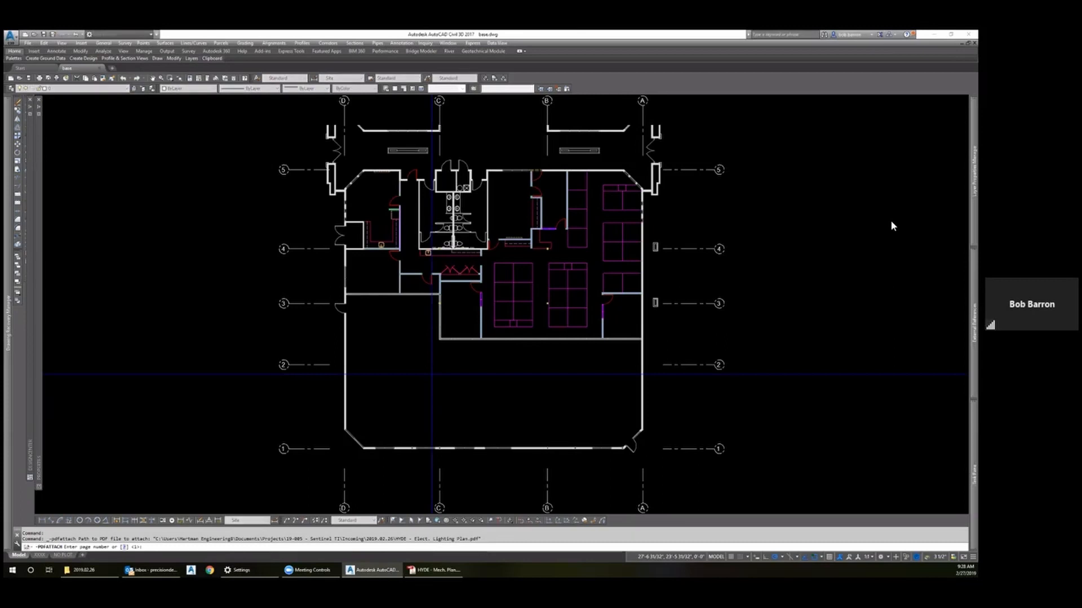
key(Return)
scroll(284, 329, down, 2)
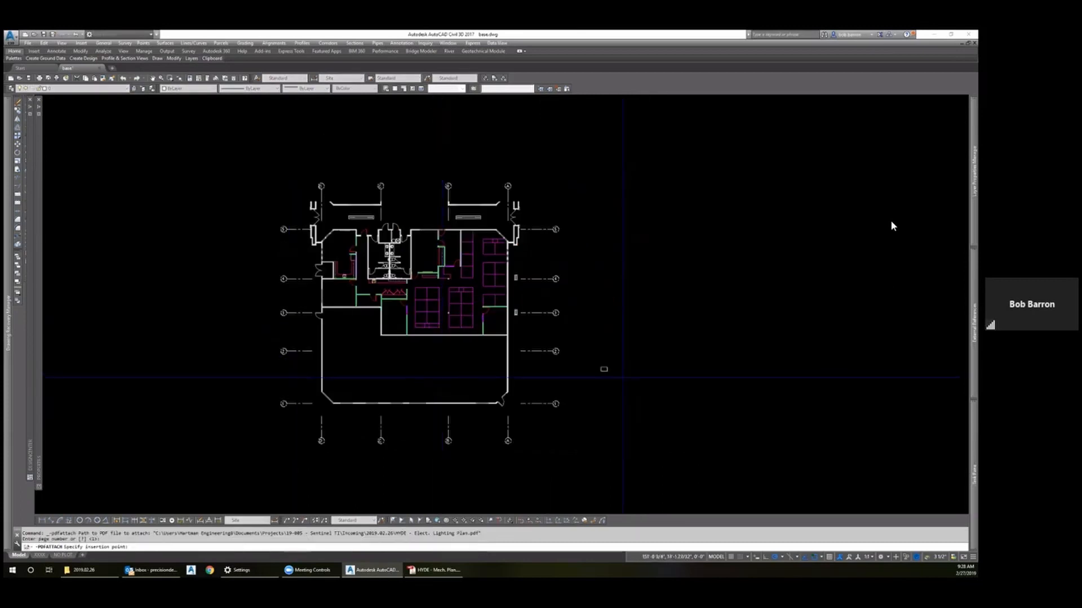
click(622, 376)
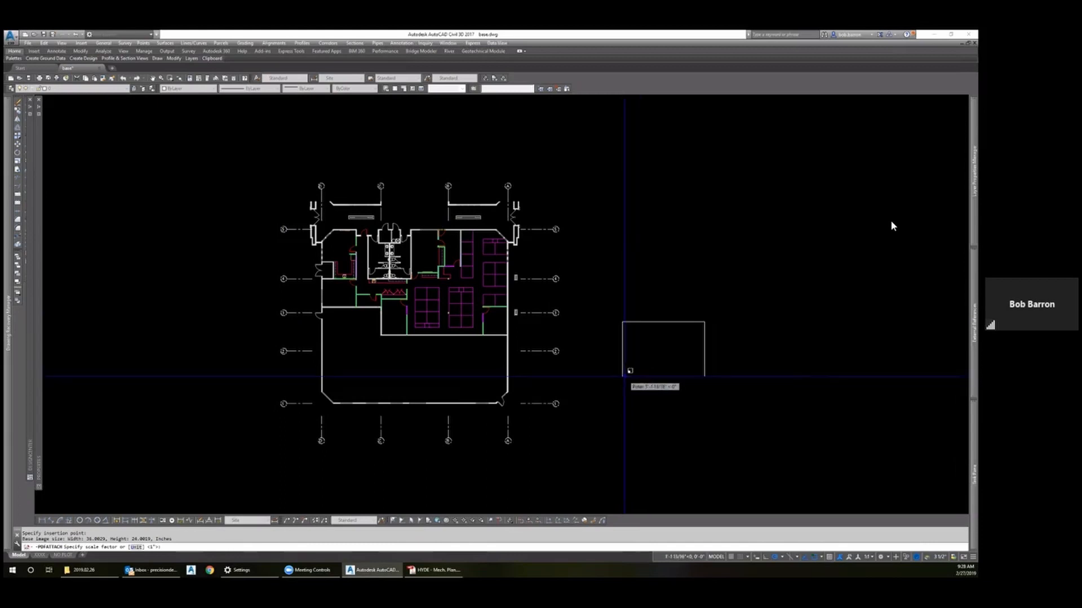
key(Return)
key(Return)
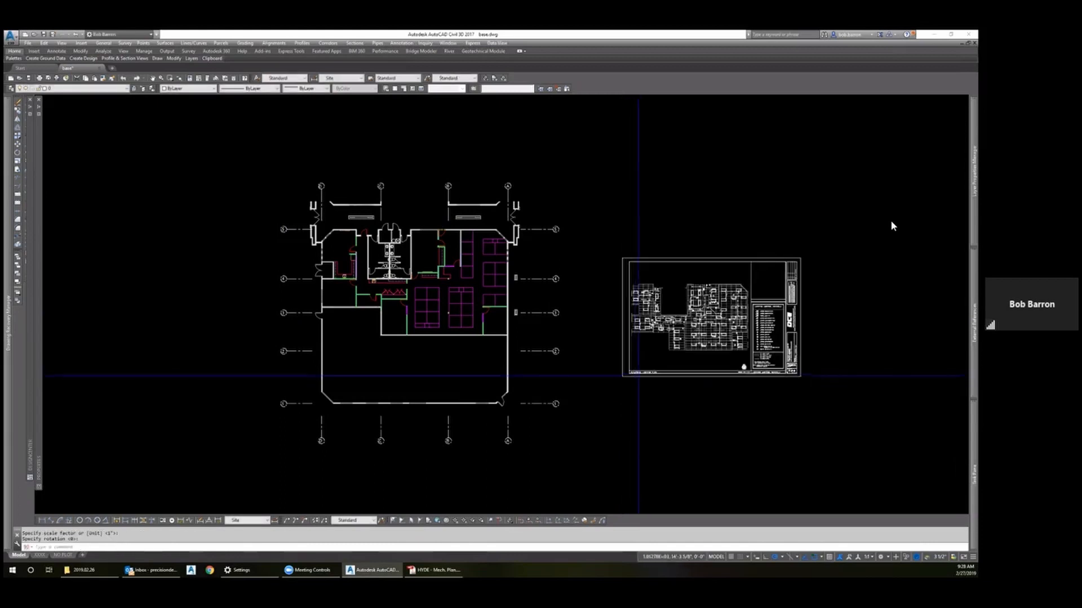
Step: Start aligning the lighting plan underlay, with its northwest exterior wall corner beside the angled wall as the first source point
click(840, 404)
click(786, 359)
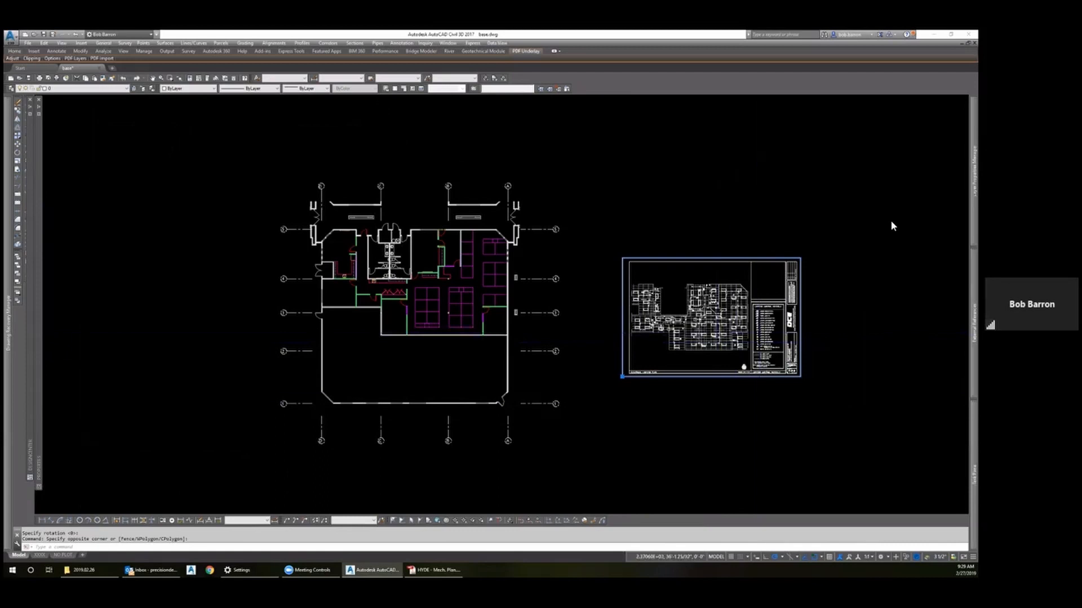
scroll(712, 332, up, 6)
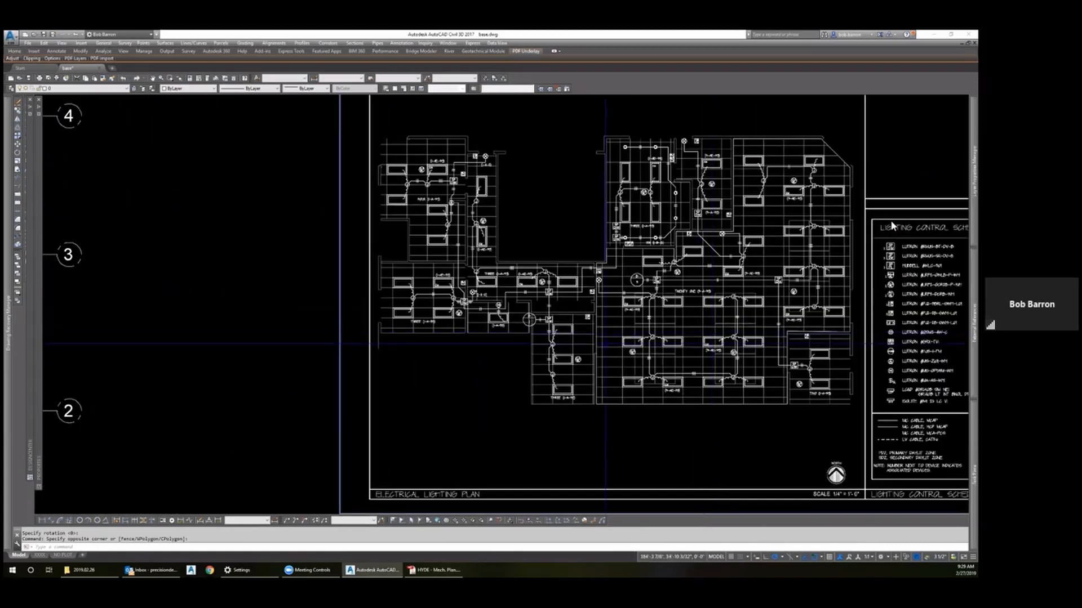
key(Return)
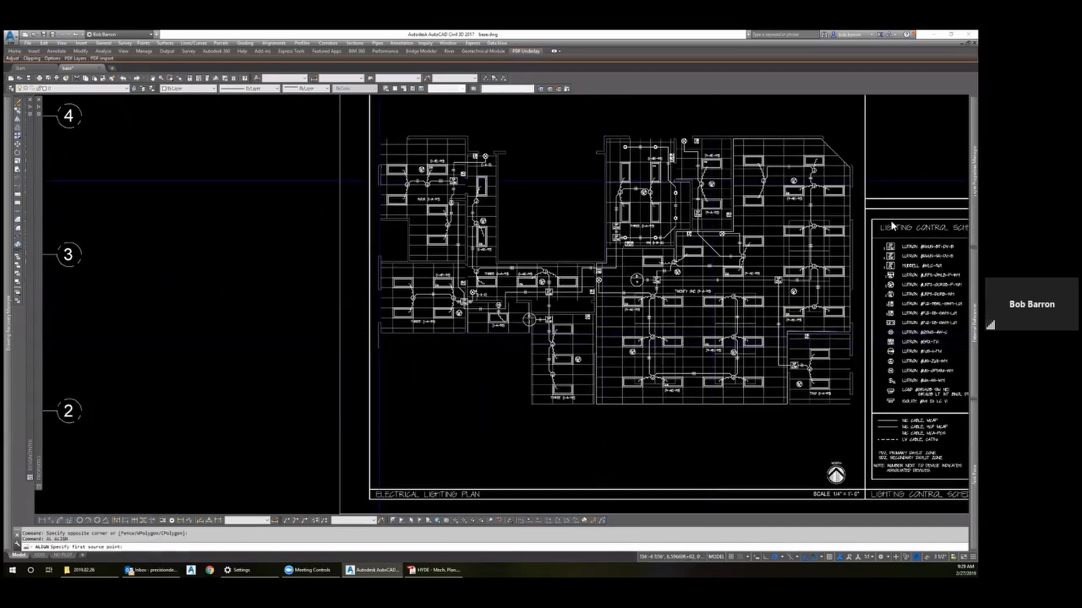
scroll(552, 279, down, 2)
scroll(560, 227, down, 2)
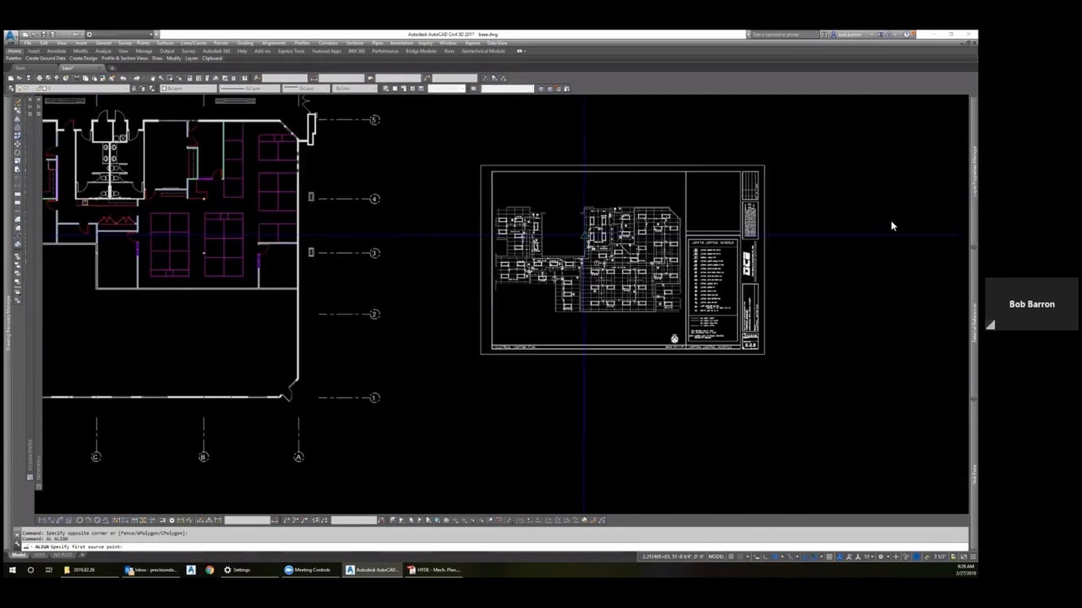
scroll(559, 227, up, 9)
scroll(497, 208, up, 1)
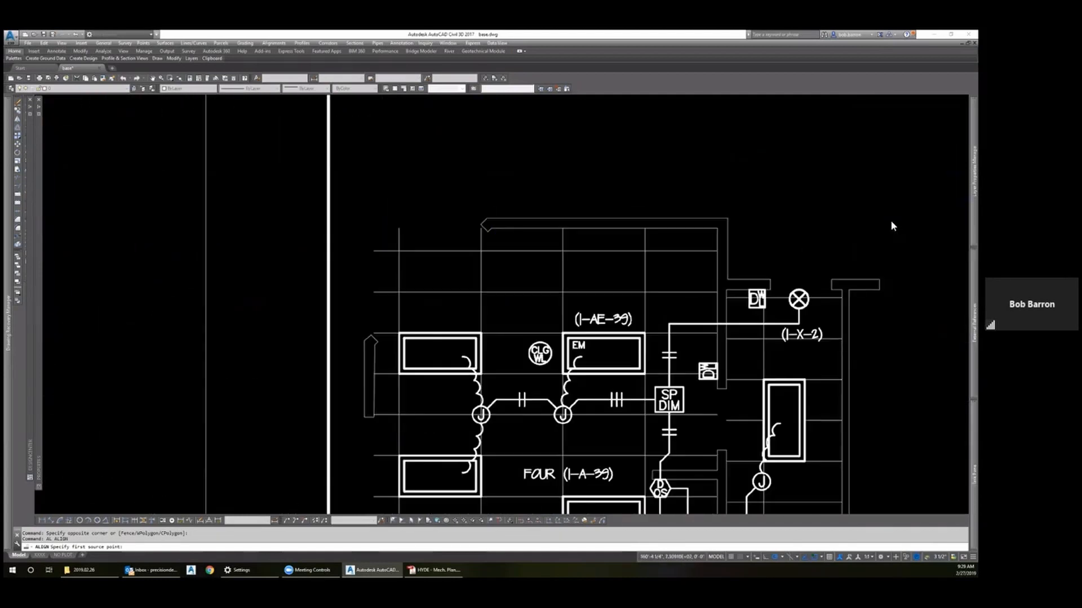
scroll(497, 208, up, 4)
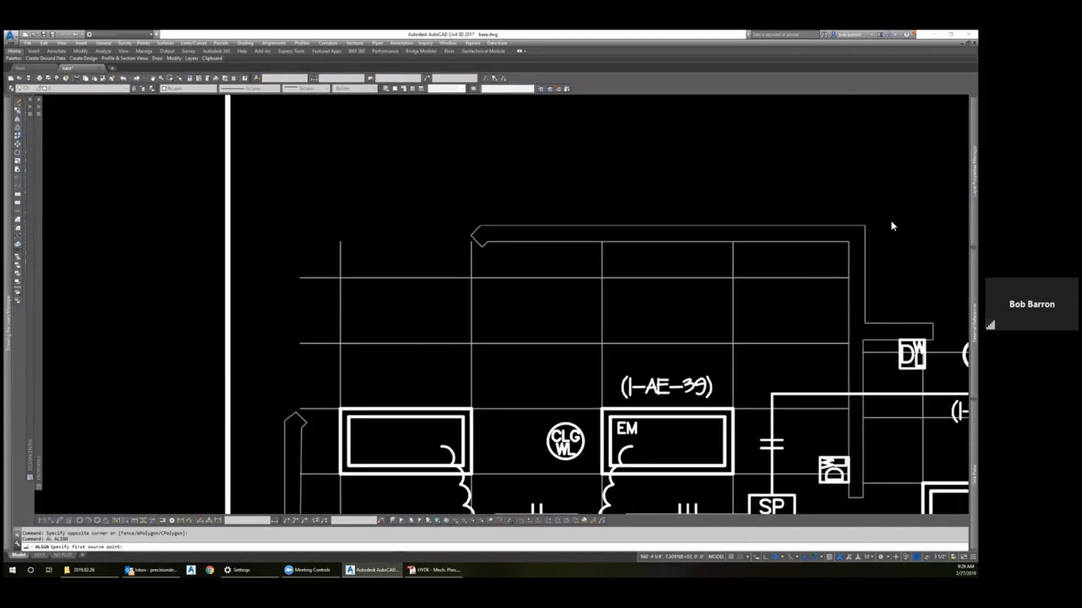
scroll(484, 207, up, 8)
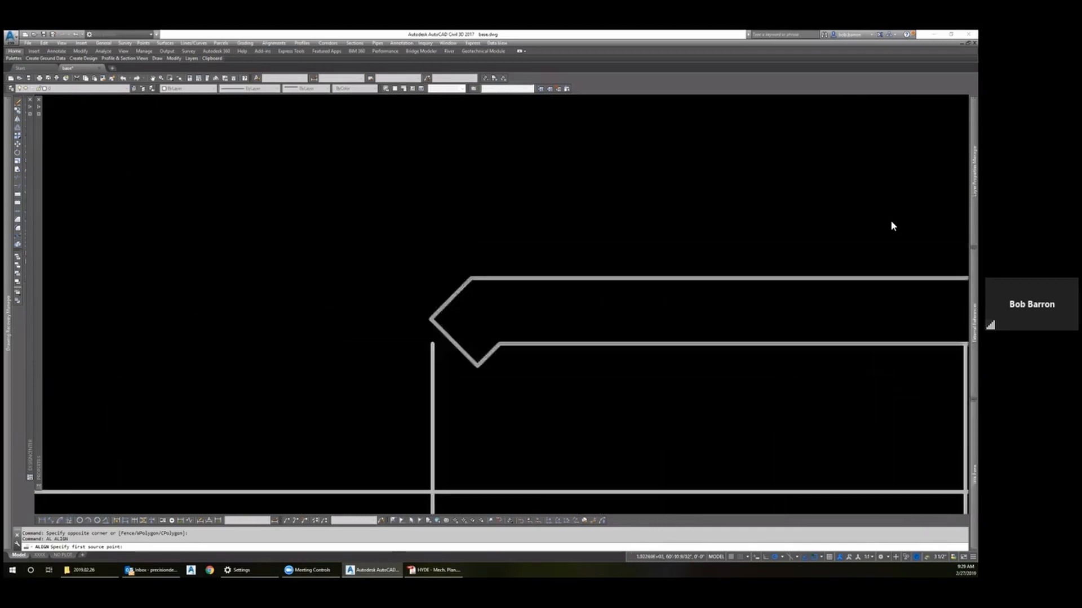
click(472, 326)
Step: Set the first alignment destination at the matching northwest wall corner of the base floor plan
scroll(552, 242, down, 2)
scroll(507, 236, down, 6)
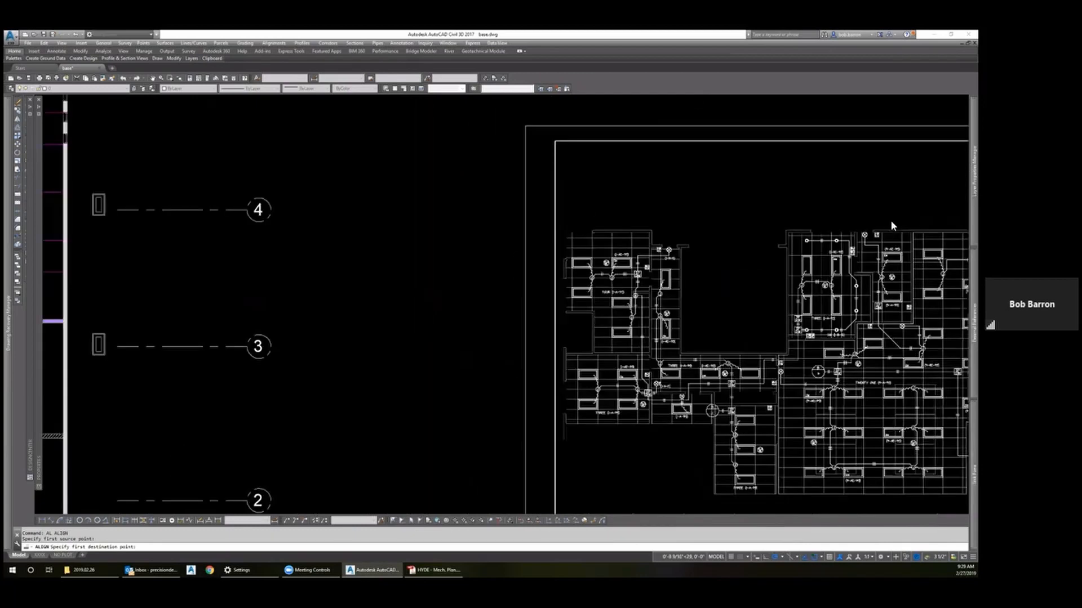
scroll(418, 181, up, 10)
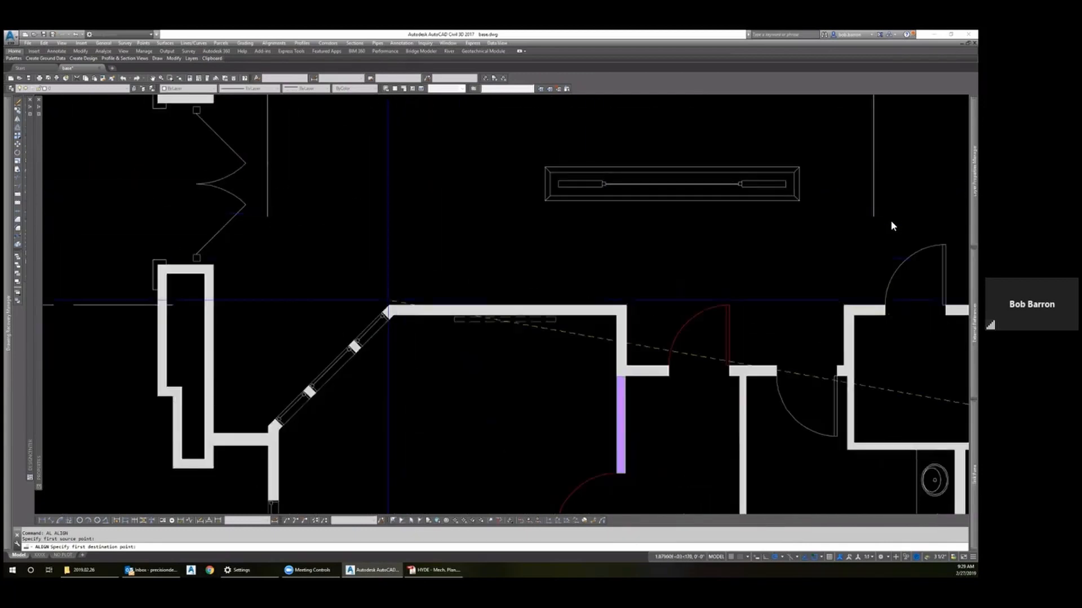
click(393, 316)
Step: Set the second alignment source point at the lighting plan underlay's northeast exterior wall corner, beside the angled wall
scroll(394, 226, down, 8)
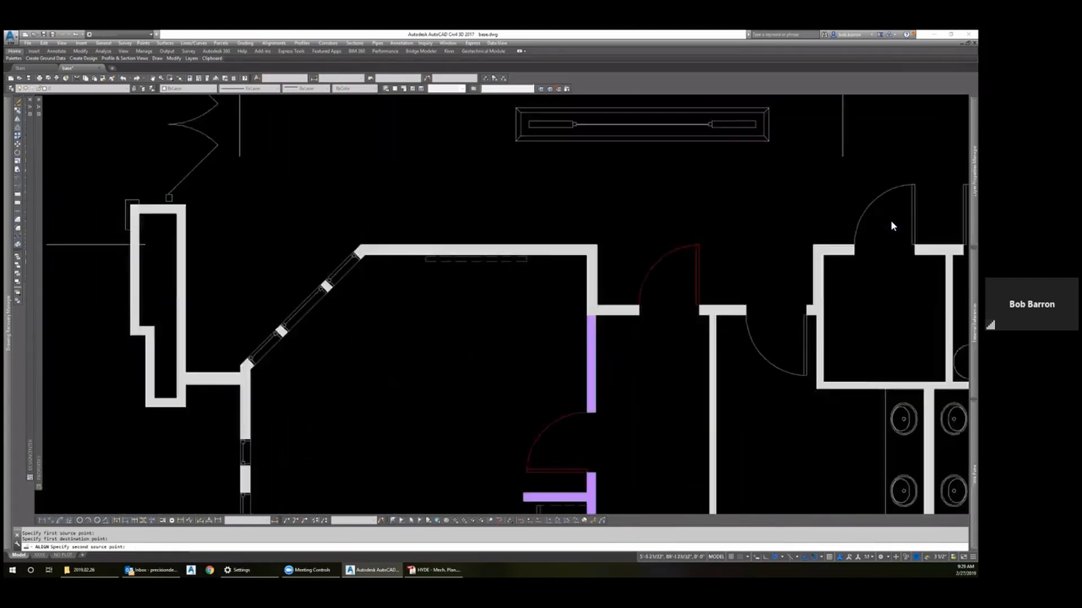
scroll(580, 296, up, 4)
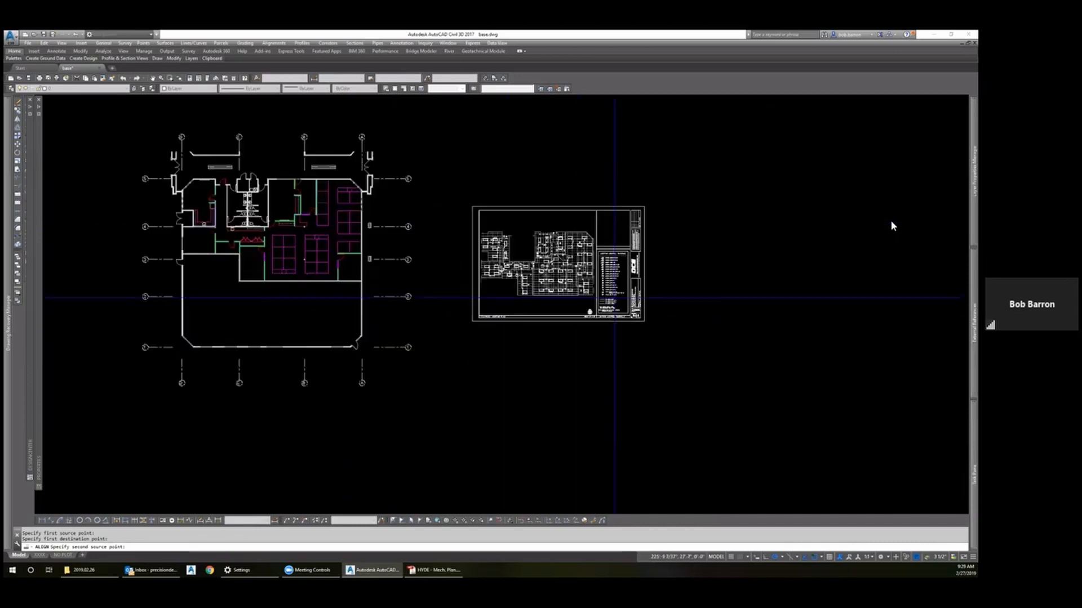
scroll(619, 286, up, 5)
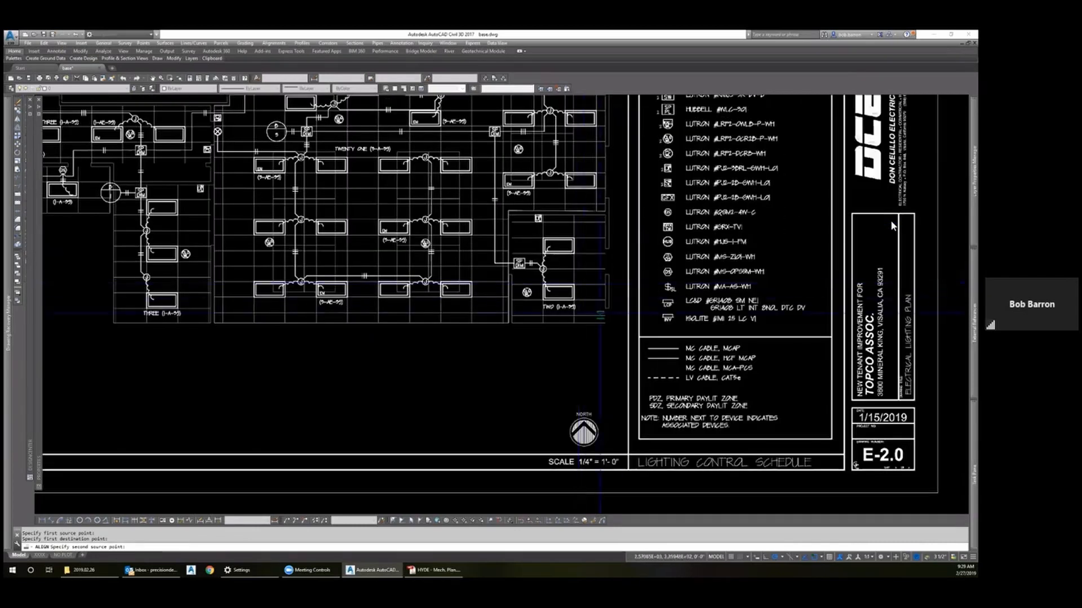
scroll(625, 298, down, 1)
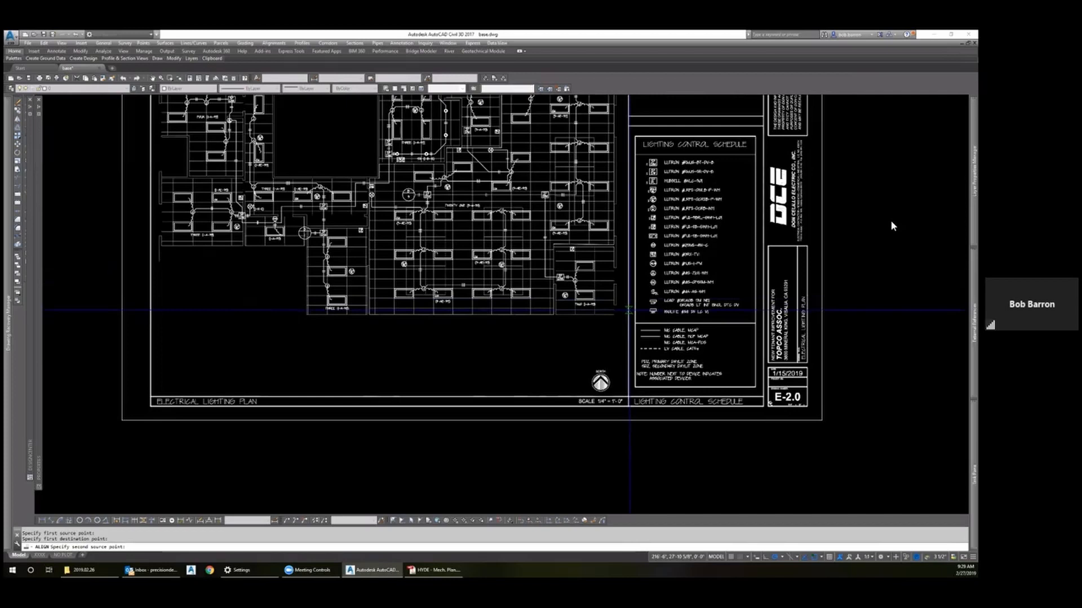
scroll(628, 310, down, 4)
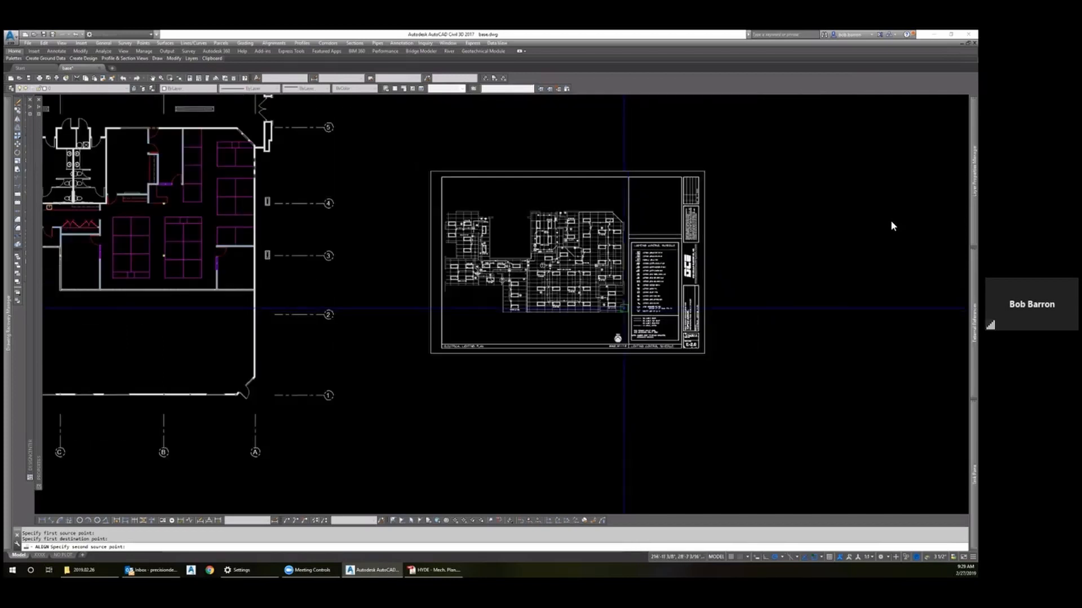
scroll(612, 311, down, 2)
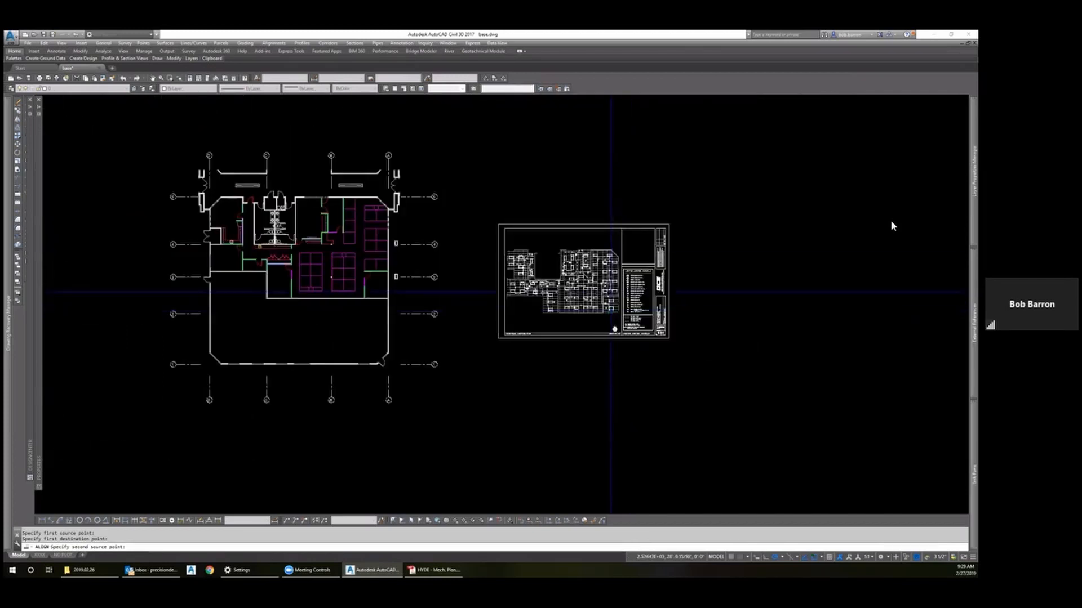
scroll(613, 254, up, 8)
scroll(614, 255, up, 10)
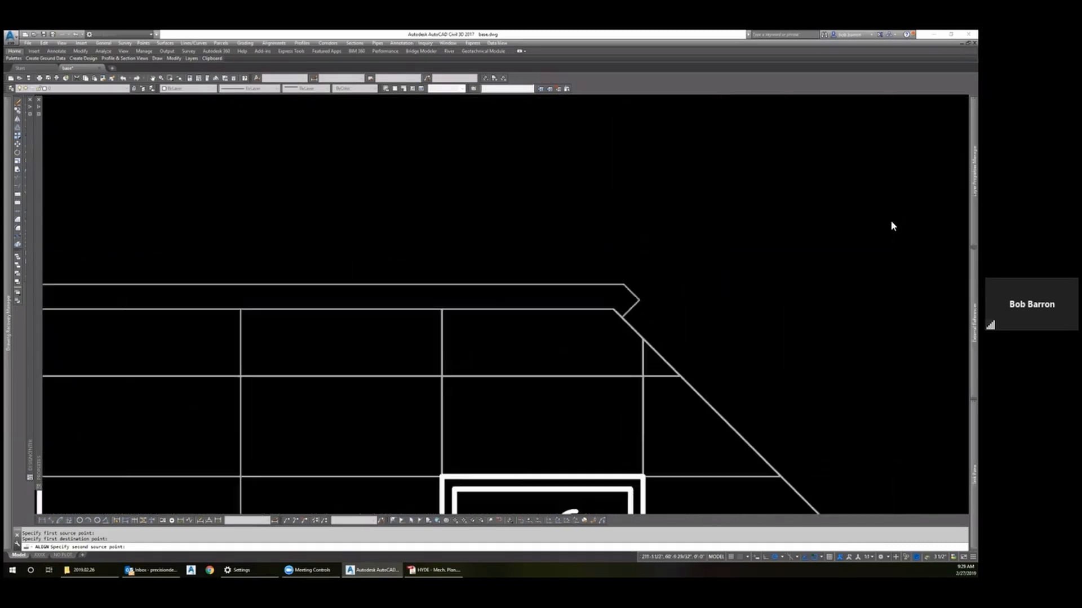
click(627, 299)
Step: Set the second destination at the base plan's matching northeast wall corner and finish the alignment, scaling the underlay to the alignment points
scroll(690, 318, down, 14)
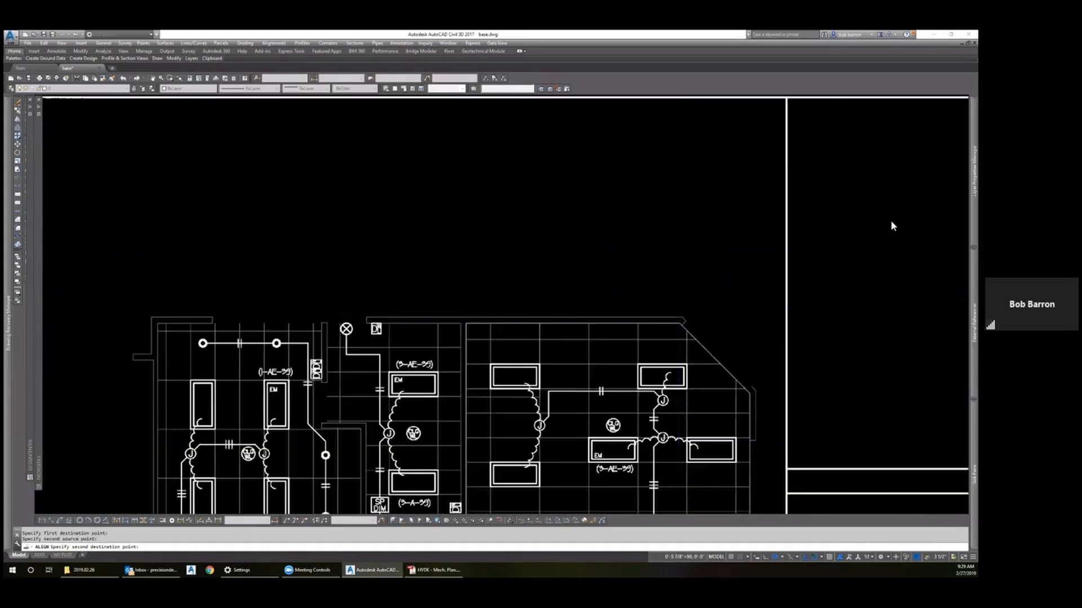
scroll(324, 232, up, 4)
scroll(326, 245, up, 12)
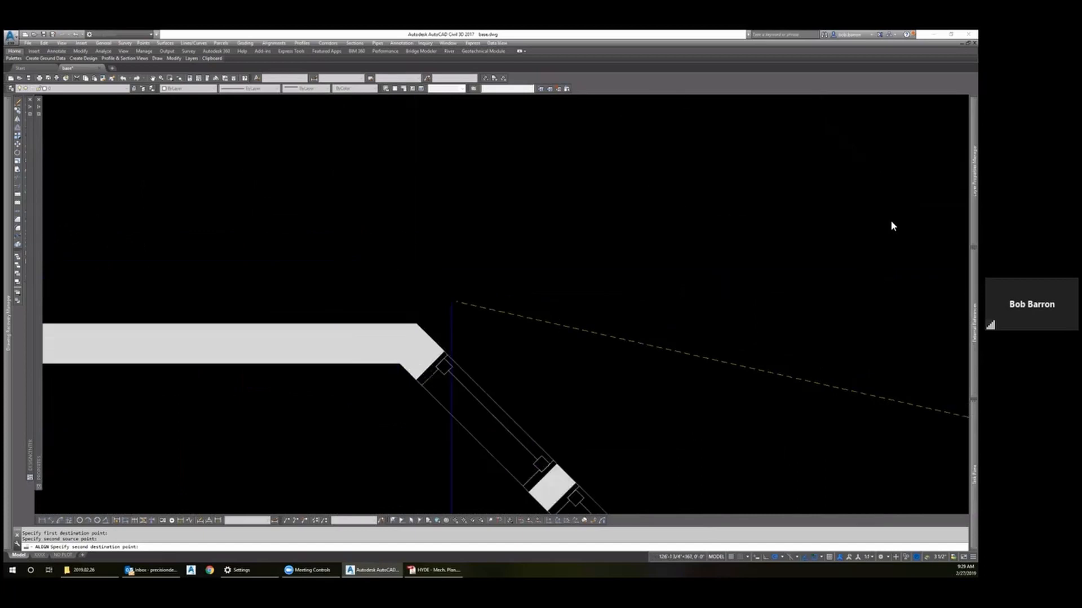
click(393, 336)
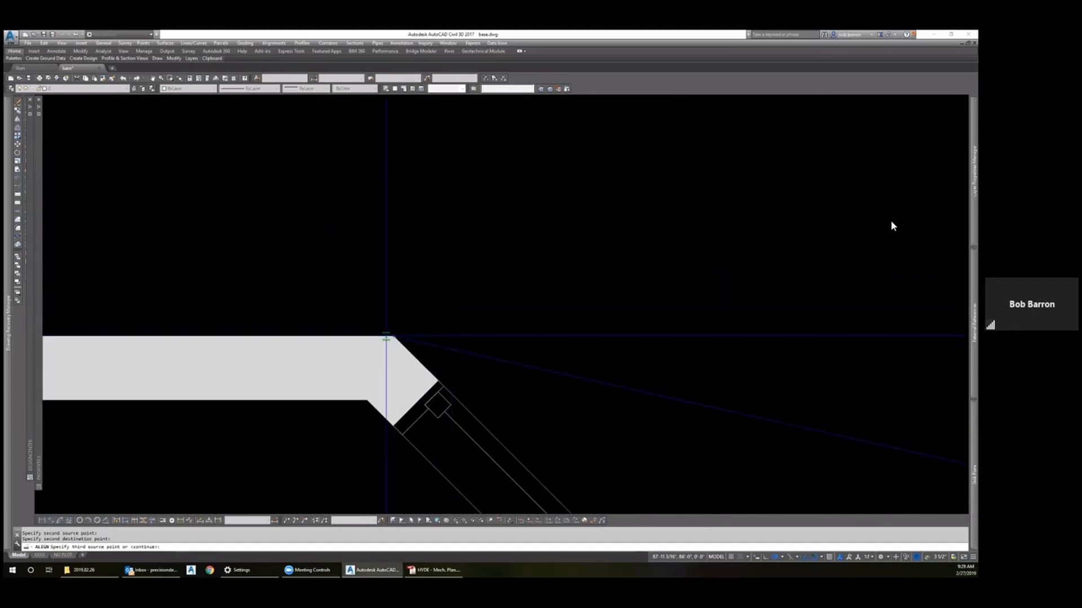
key(Return)
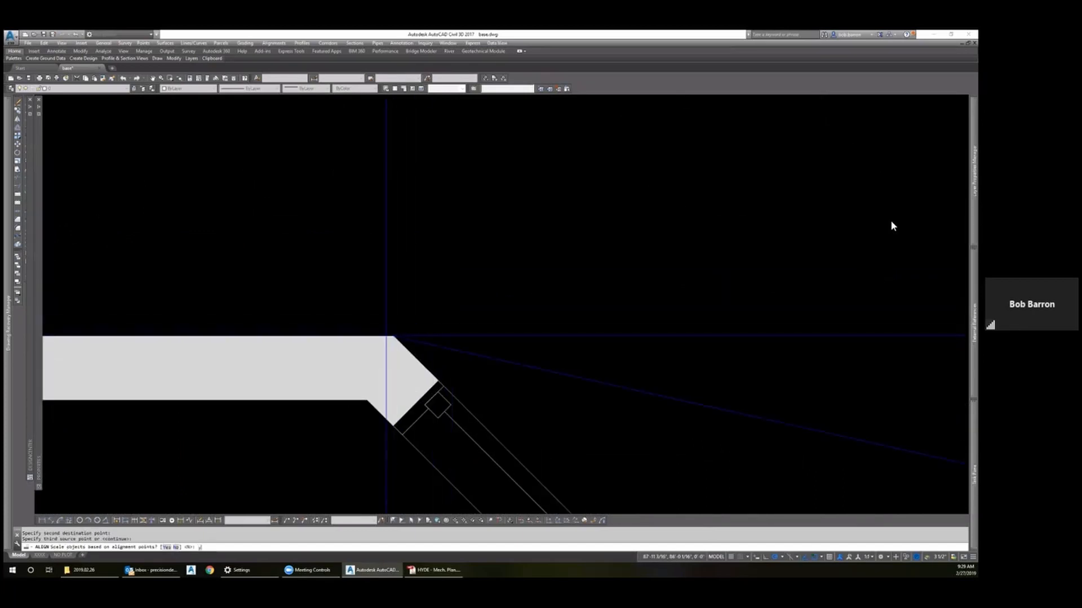
key(Return)
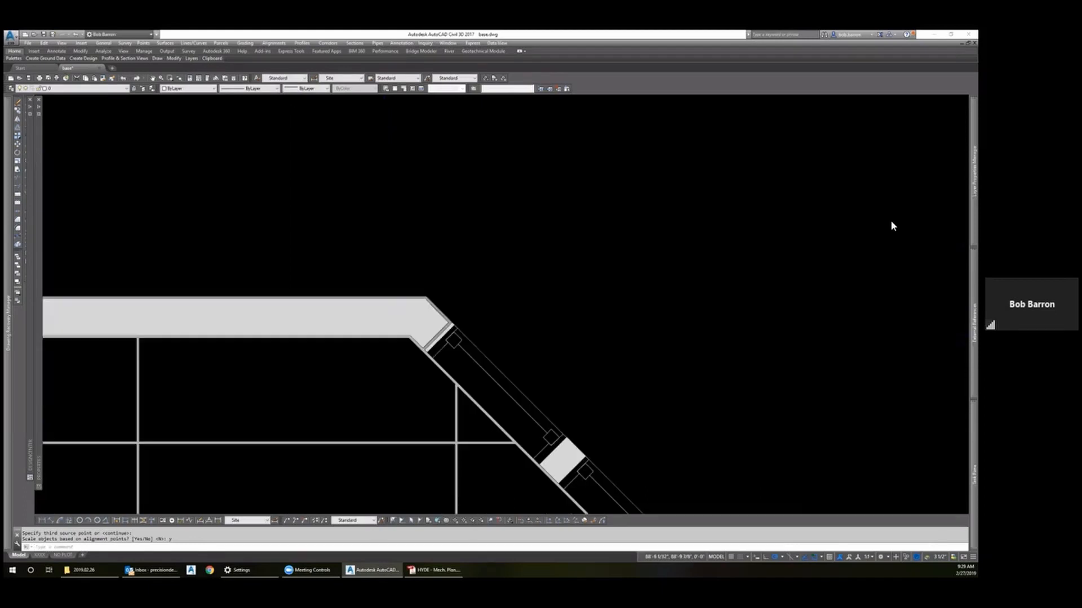
Step: Inspect how the scaled lighting plan underlay fits the base floor plan's walls and rooms
scroll(891, 223, down, 6)
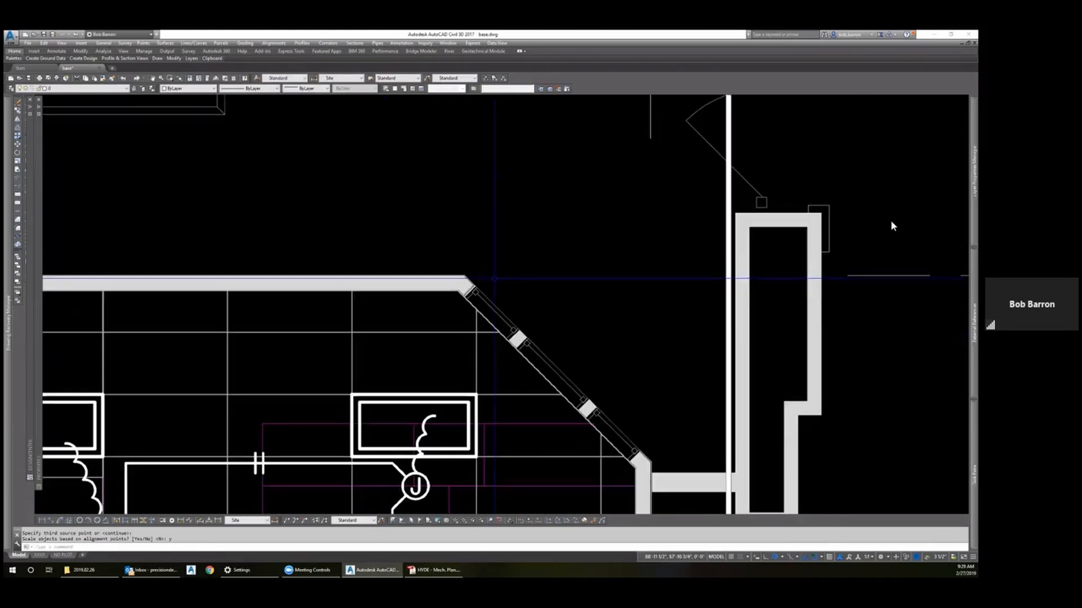
scroll(534, 260, down, 4)
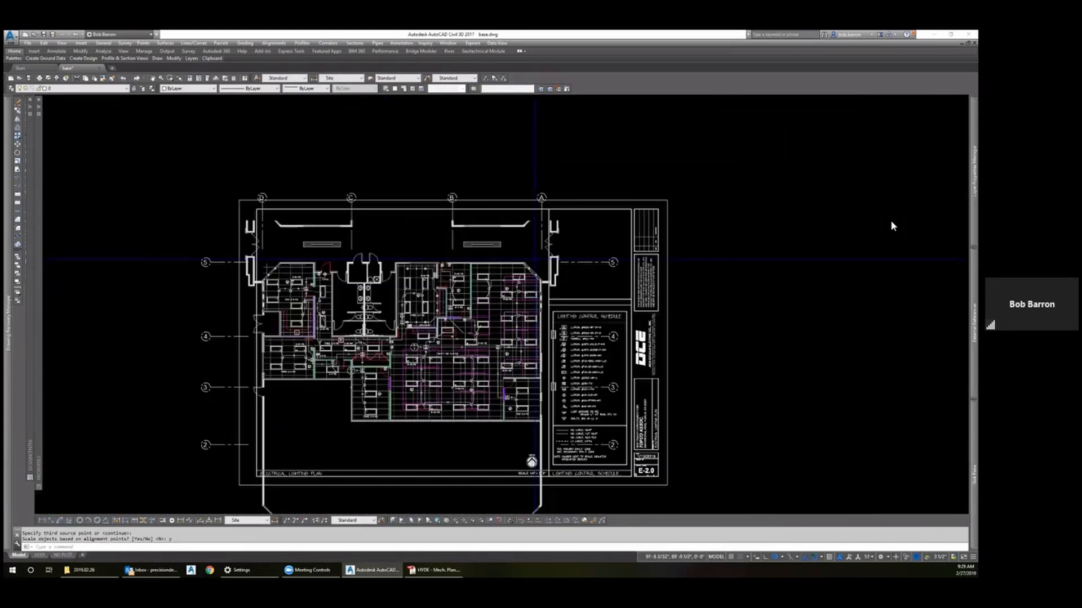
scroll(246, 299, up, 6)
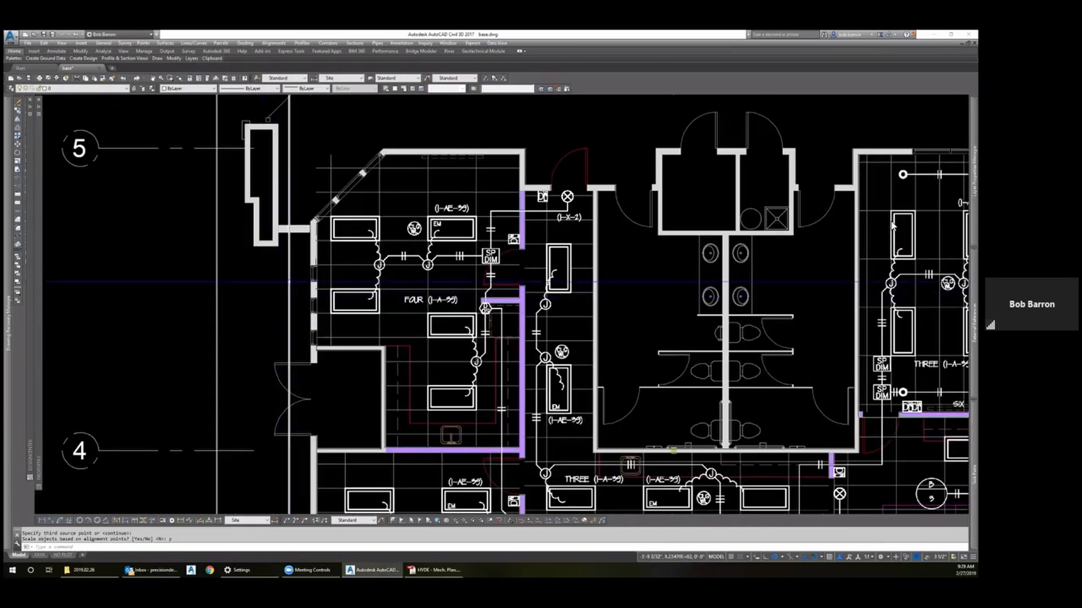
scroll(411, 174, up, 2)
scroll(892, 226, down, 4)
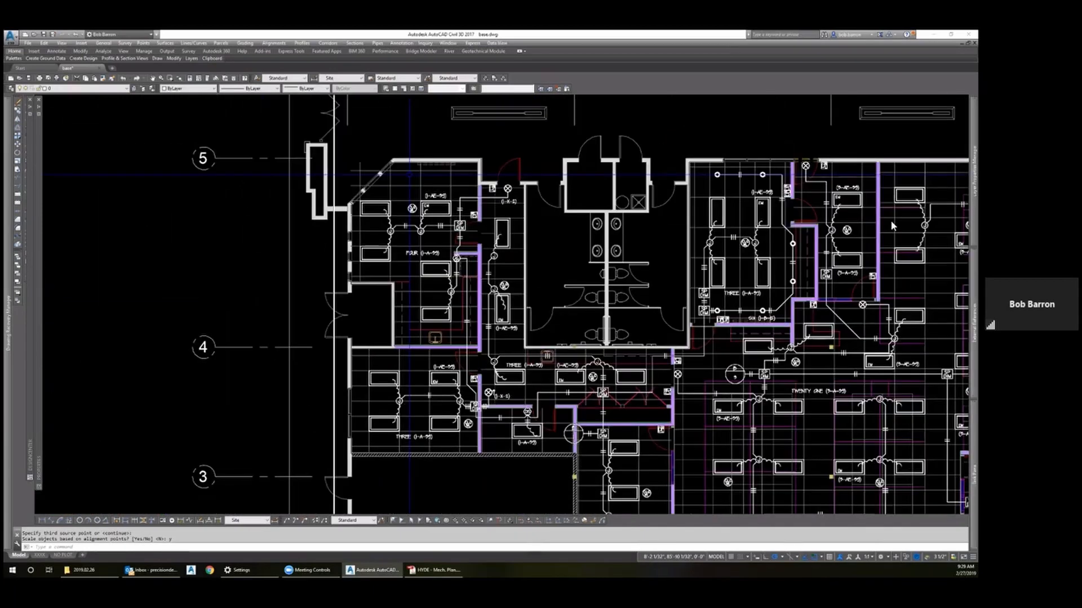
scroll(147, 159, up, 2)
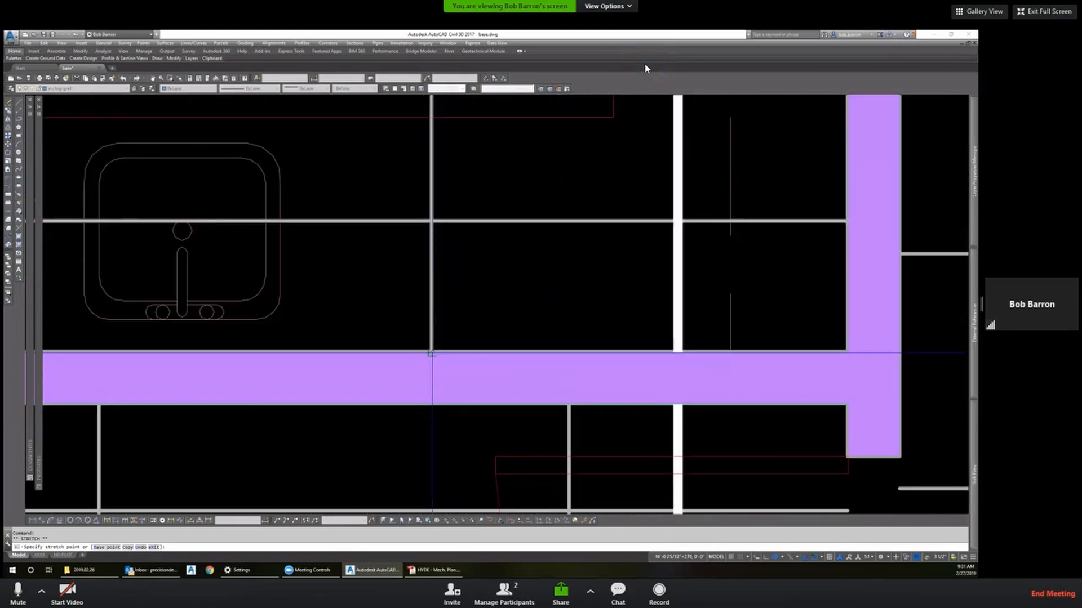
Step: Leave the pending grip stretch and review the ceiling grid and light layout in the northwest room and adjoining spaces
key(Escape)
scroll(428, 360, down, 5)
scroll(440, 367, down, 5)
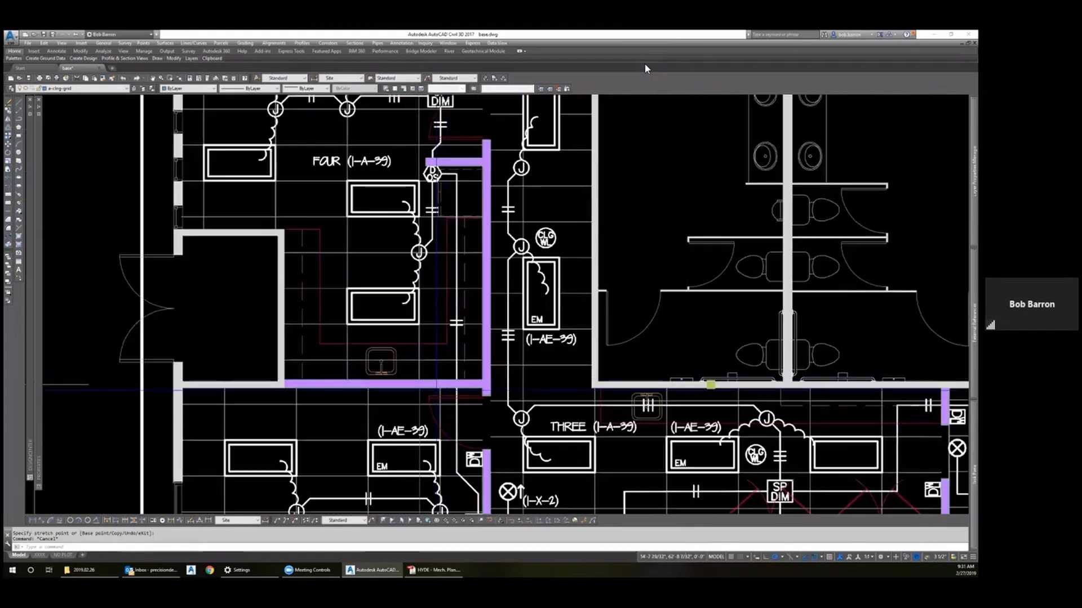
scroll(360, 295, down, 3)
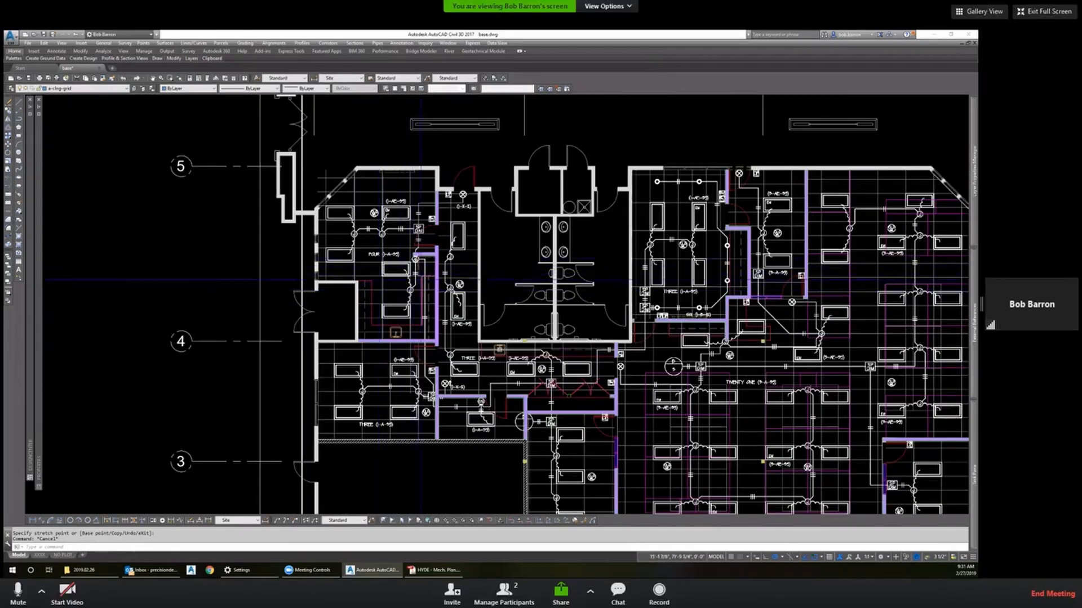
scroll(422, 280, up, 2)
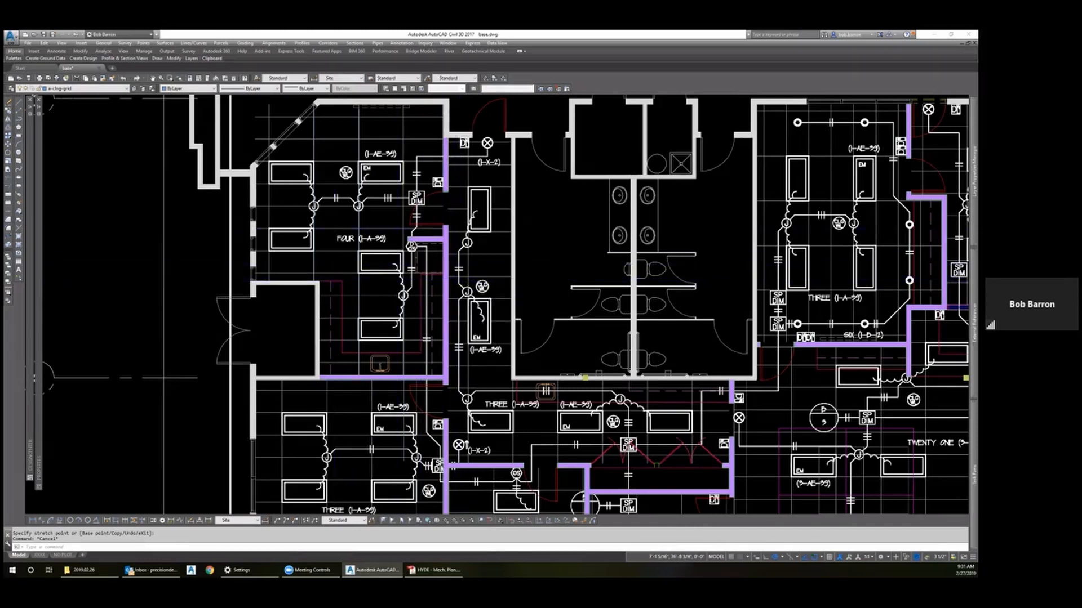
scroll(351, 242, down, 4)
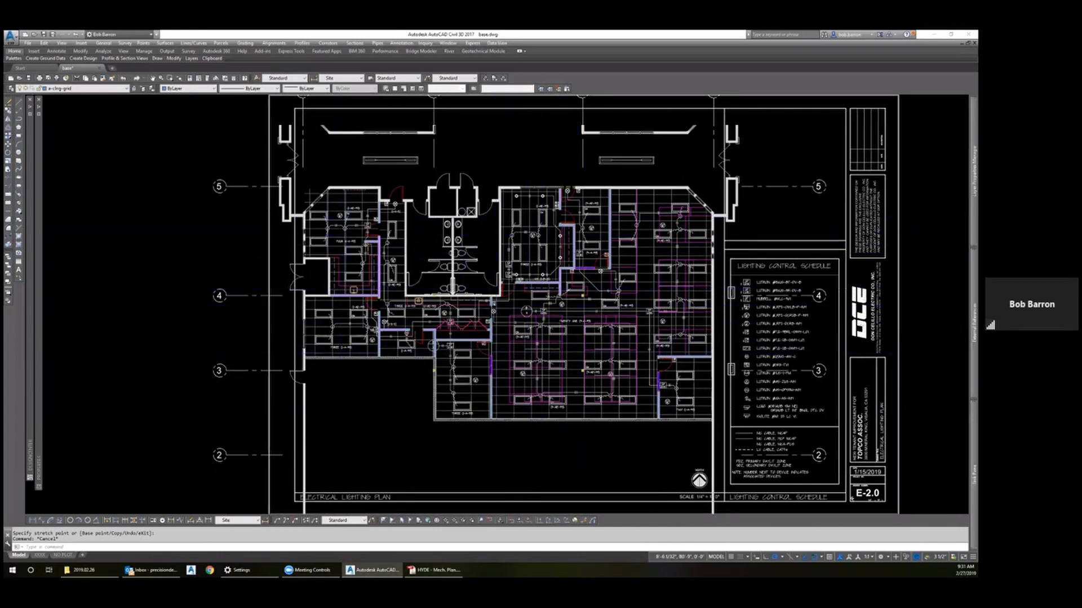
scroll(339, 217, up, 6)
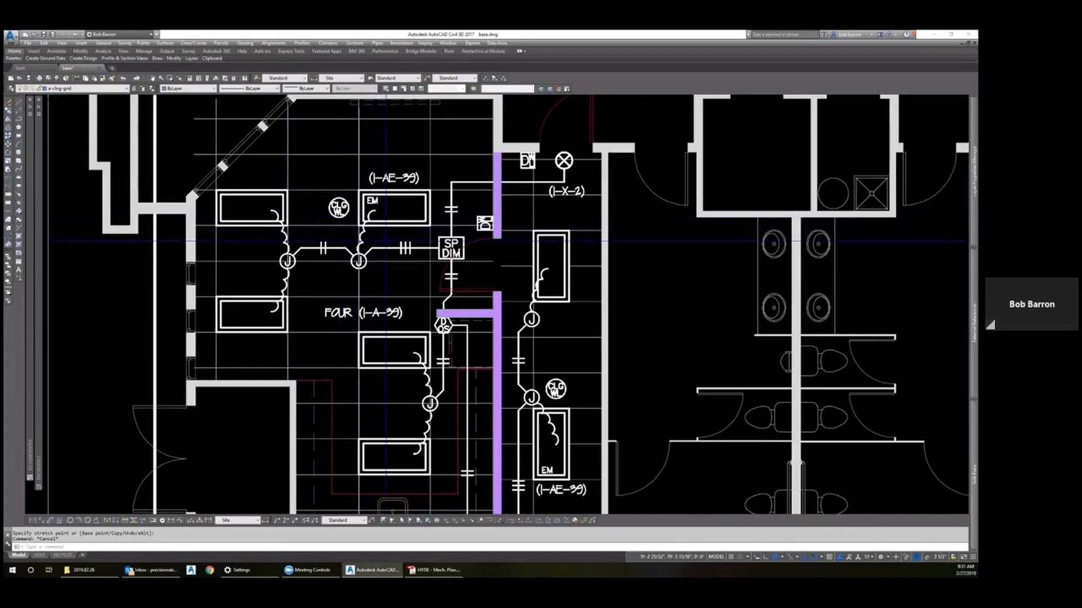
scroll(400, 250, down, 3)
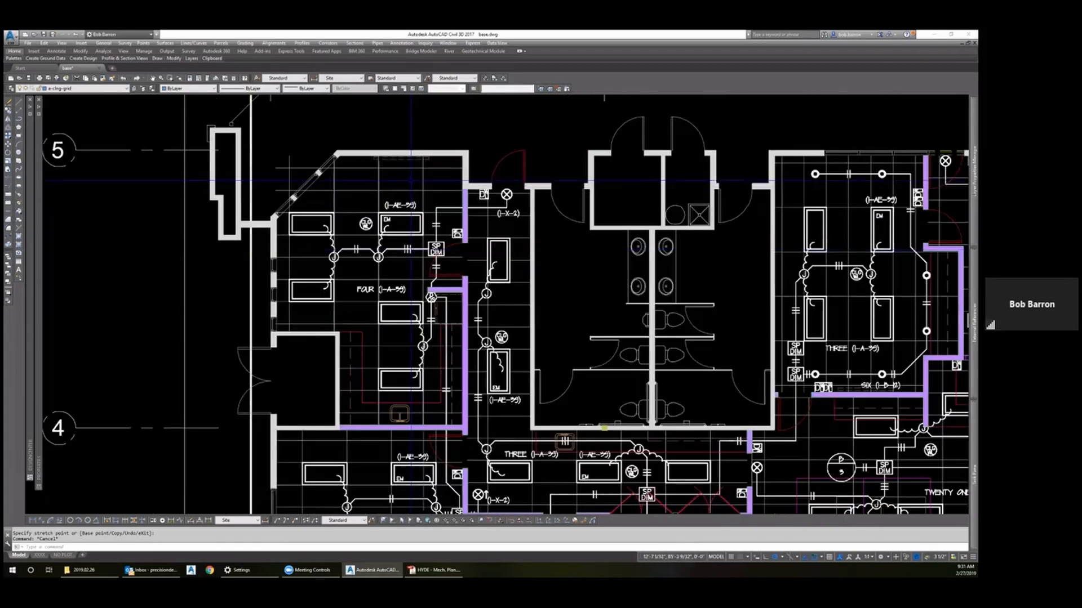
Step: Offset the vertical ceiling grid line in the northwest room by 4'-0" to match the underlay's grid
click(432, 186)
click(409, 178)
key(Escape)
text(o)
key(Return)
key(Return)
key(Escape)
scroll(376, 175, up, 10)
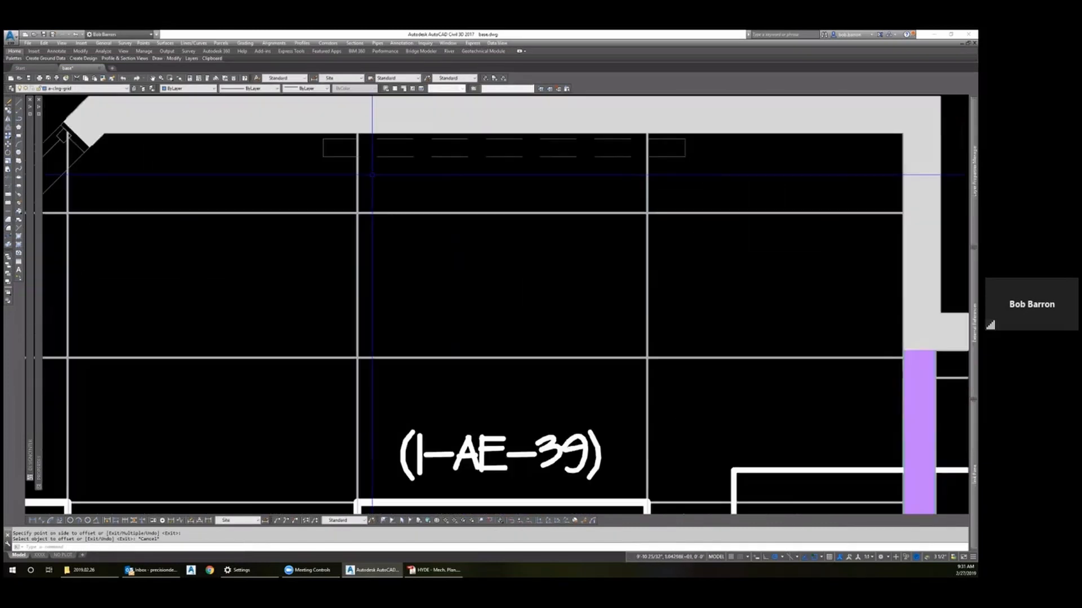
key(Return)
key(Return)
click(375, 176)
click(496, 196)
key(Escape)
scroll(562, 195, down, 5)
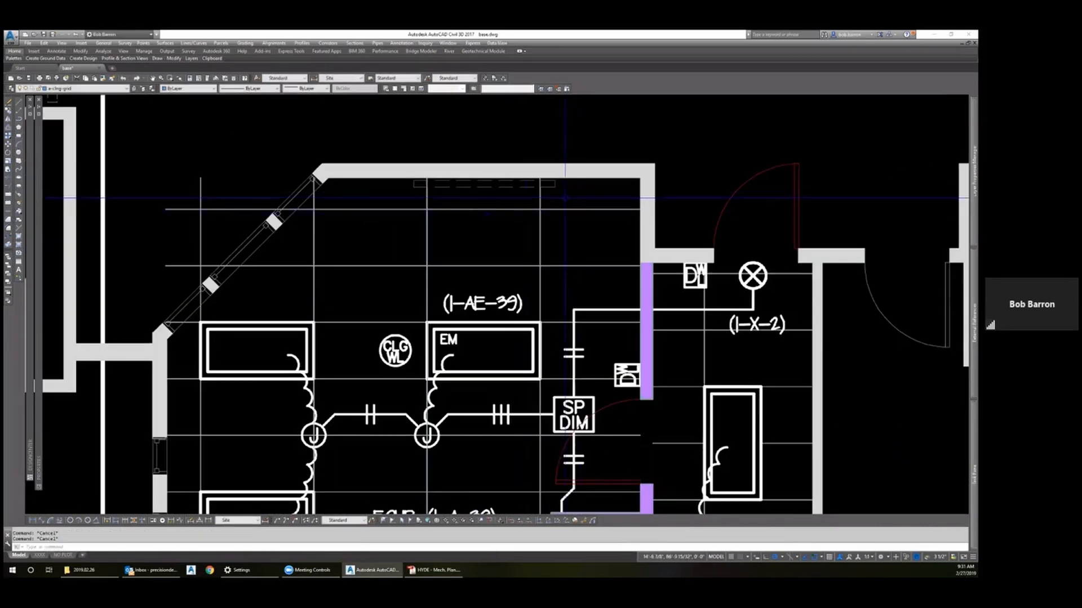
Step: Stretch the upper ends of the two vertical grid lines to the inner face of the northwest room's north wall
click(550, 196)
click(396, 192)
click(427, 187)
scroll(427, 186, up, 4)
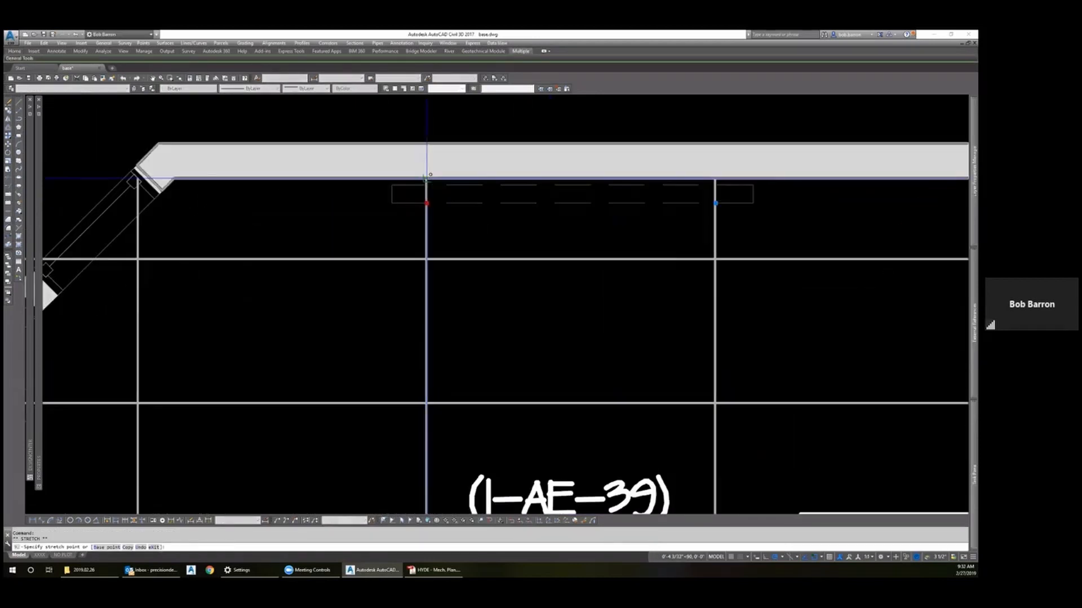
scroll(427, 186, down, 3)
scroll(563, 206, up, 5)
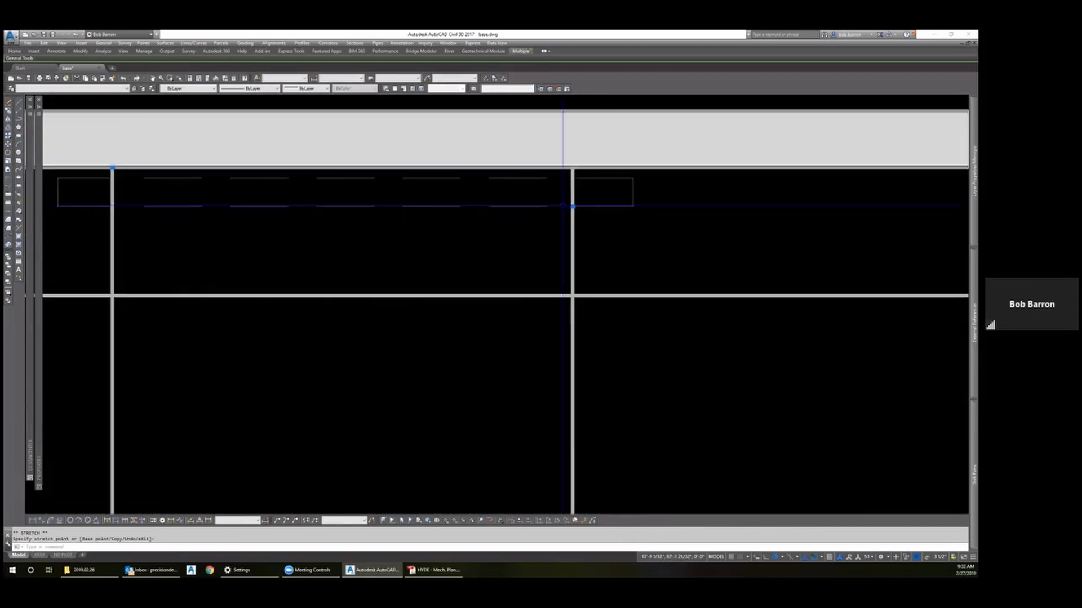
click(573, 207)
click(571, 168)
scroll(450, 164, down, 8)
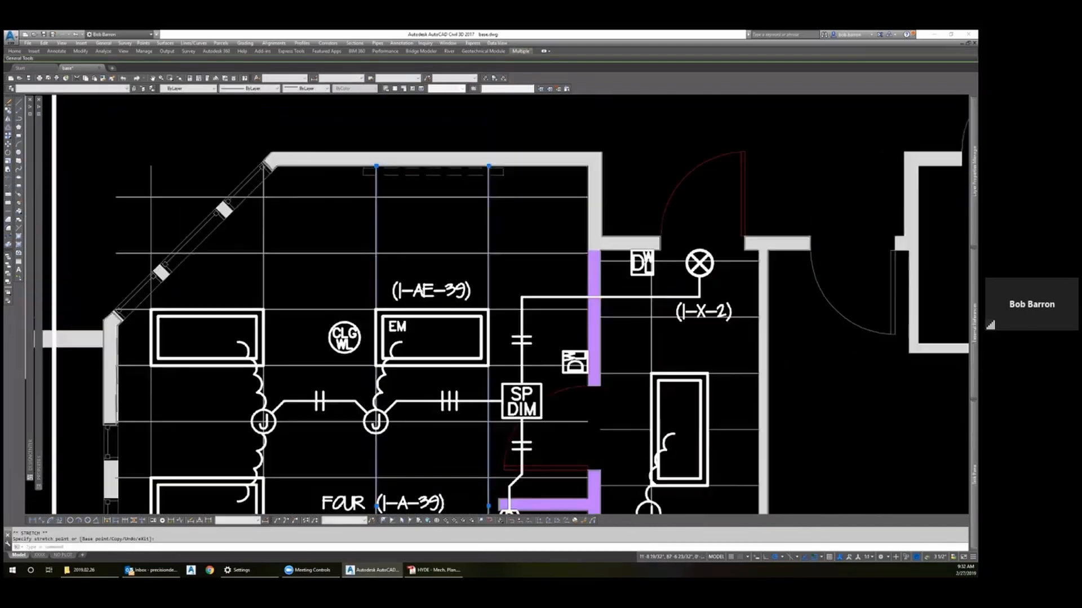
scroll(436, 166, down, 4)
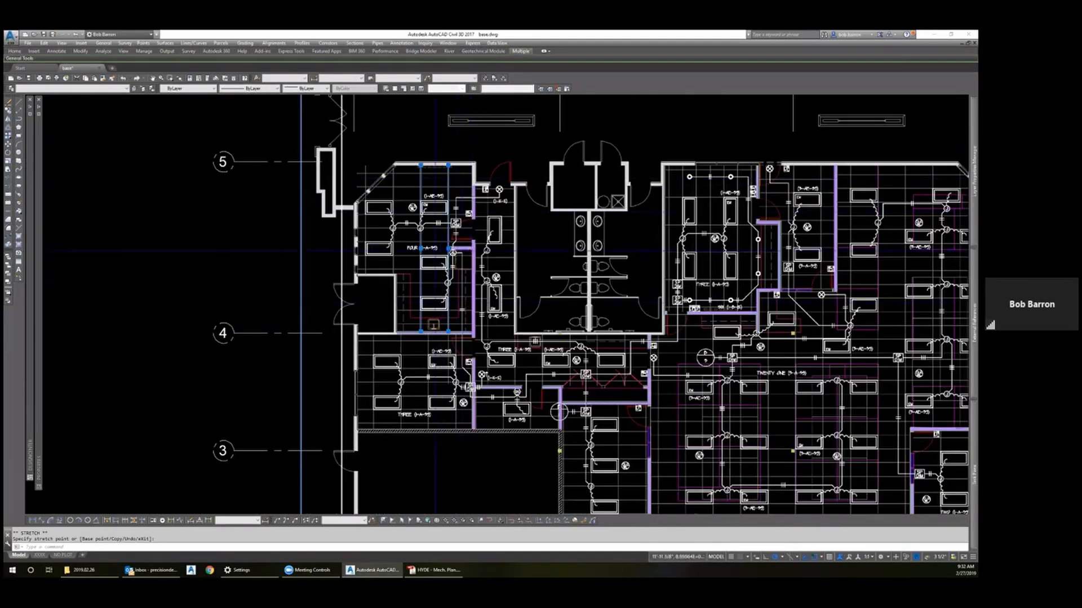
scroll(432, 250, up, 2)
key(Escape)
key(Escape)
Step: Draw a horizontal grid line across the northwest room from the west wall to the east partition, along the upper light fixtures' south edge
scroll(395, 376, up, 2)
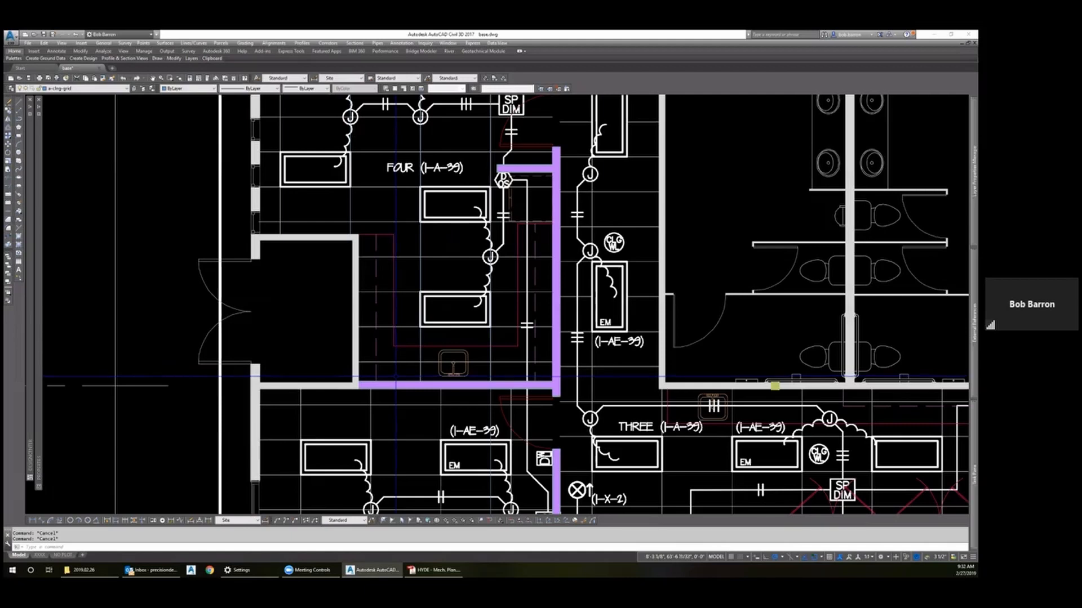
scroll(426, 375, down, 2)
text(l)
key(Return)
scroll(324, 187, up, 6)
click(315, 218)
scroll(289, 225, down, 4)
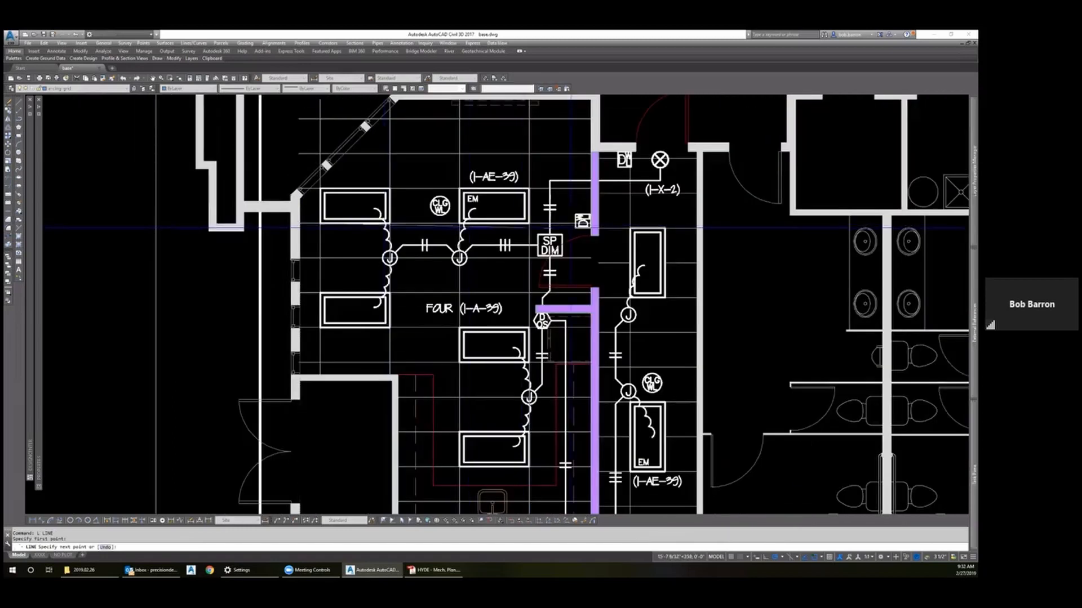
scroll(595, 226, up, 8)
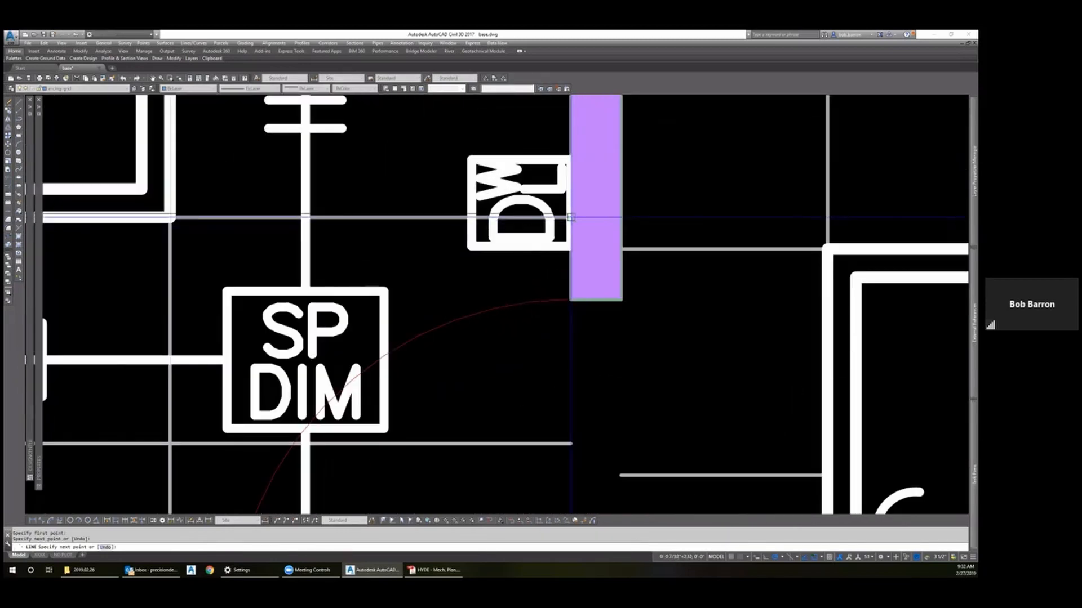
scroll(570, 217, down, 5)
key(Escape)
Step: Offset the northwest room's horizontal grid line southward in successive 24-inch spacings to match the underlay's grid beside the light fixtures
key(Return)
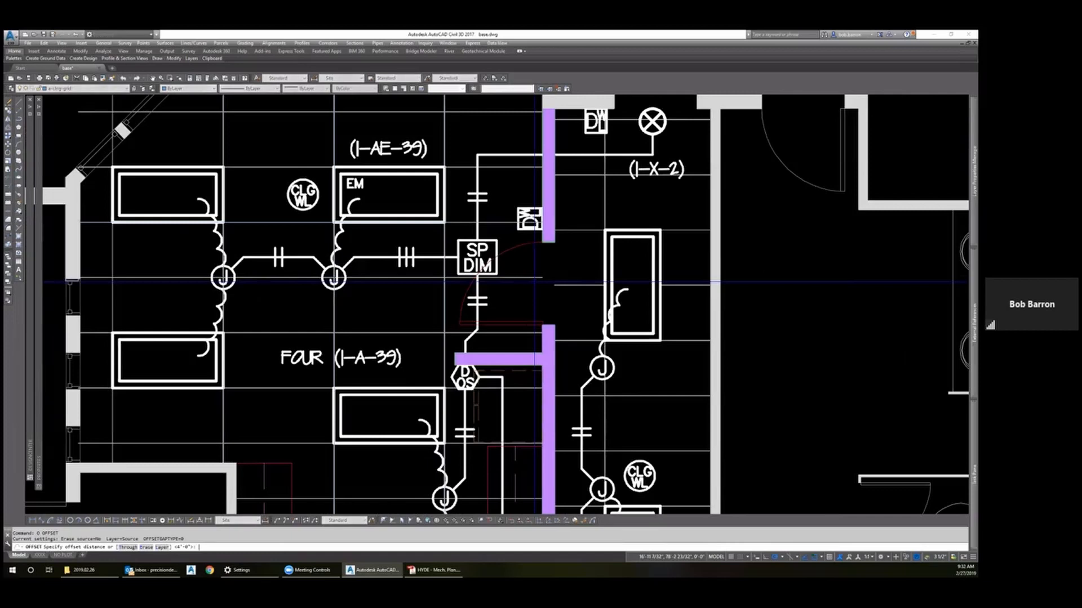
text(24)
key(Return)
click(272, 223)
click(273, 278)
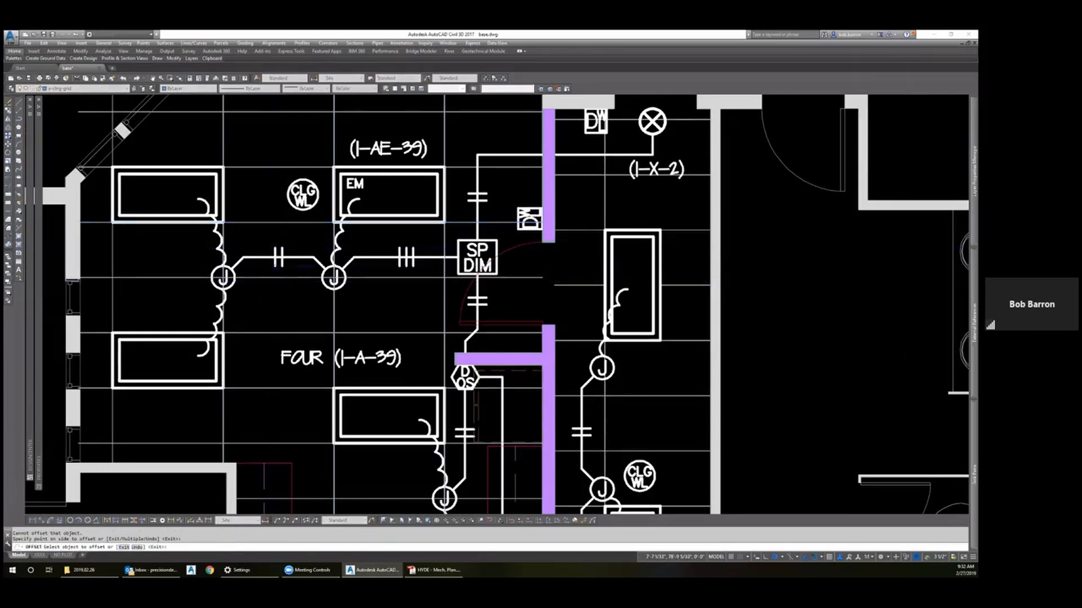
click(272, 333)
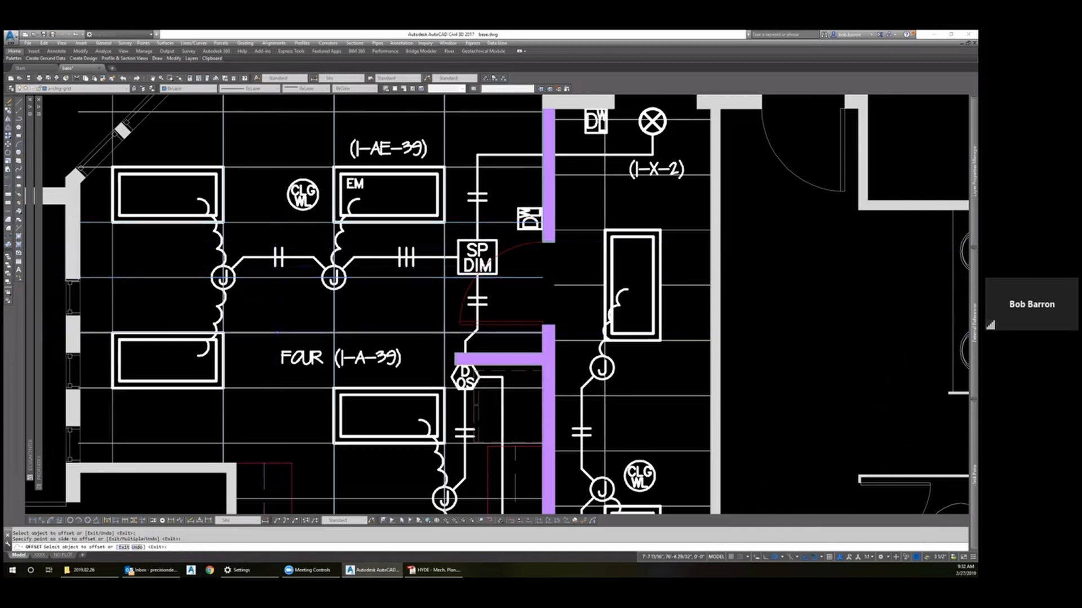
Step: Continue the 24-inch offsets of the horizontal grid lines through the southern part of the northwest room down to its south partition
scroll(320, 246, down, 4)
scroll(294, 373, up, 4)
click(332, 271)
click(351, 246)
click(351, 286)
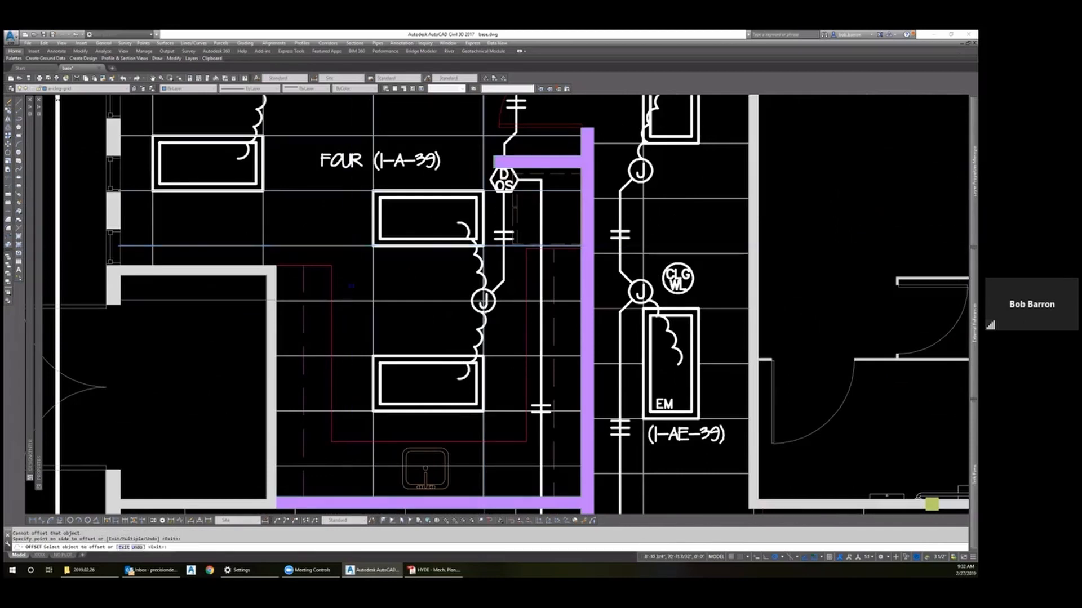
click(354, 302)
click(351, 338)
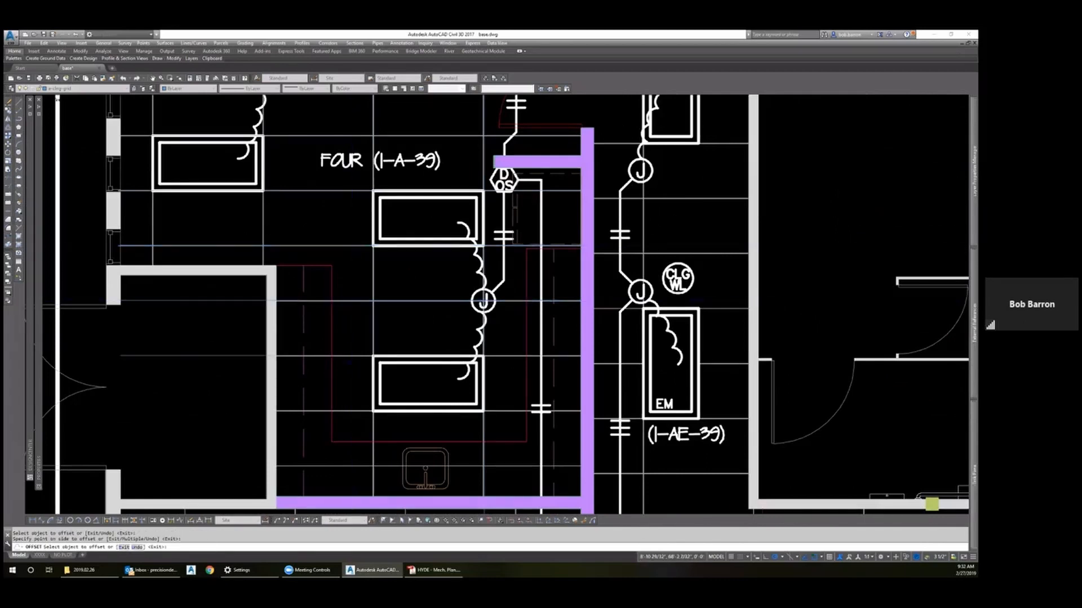
key(Escape)
key(Escape)
Step: Trim away the horizontal grid line segments that run inside the entry vestibule west of the northwest room's southern part
text(tr)
key(Return)
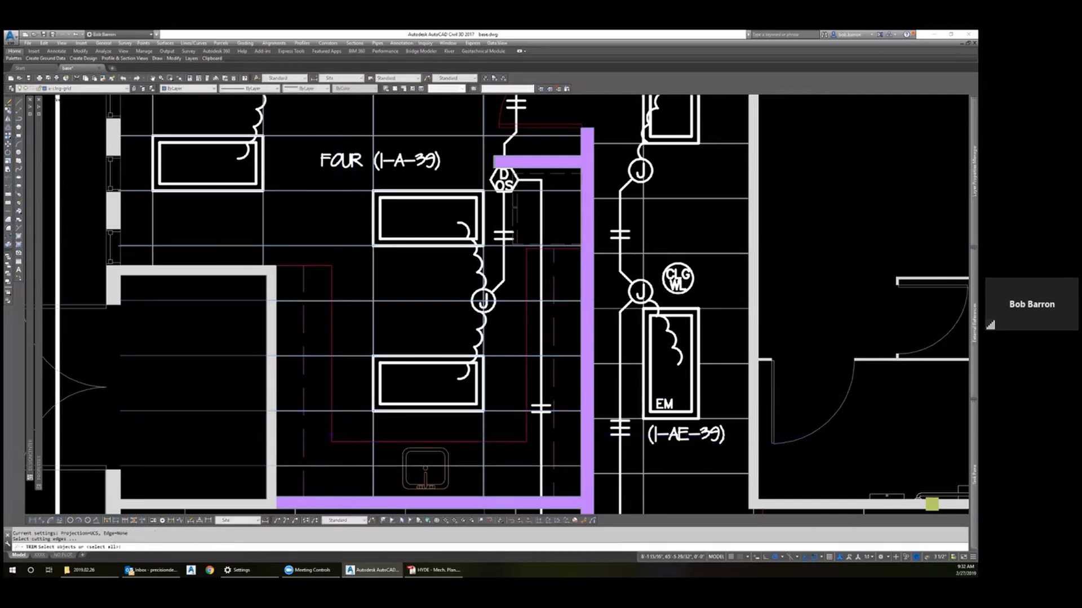
key(Return)
click(251, 489)
click(204, 292)
scroll(432, 354, down, 5)
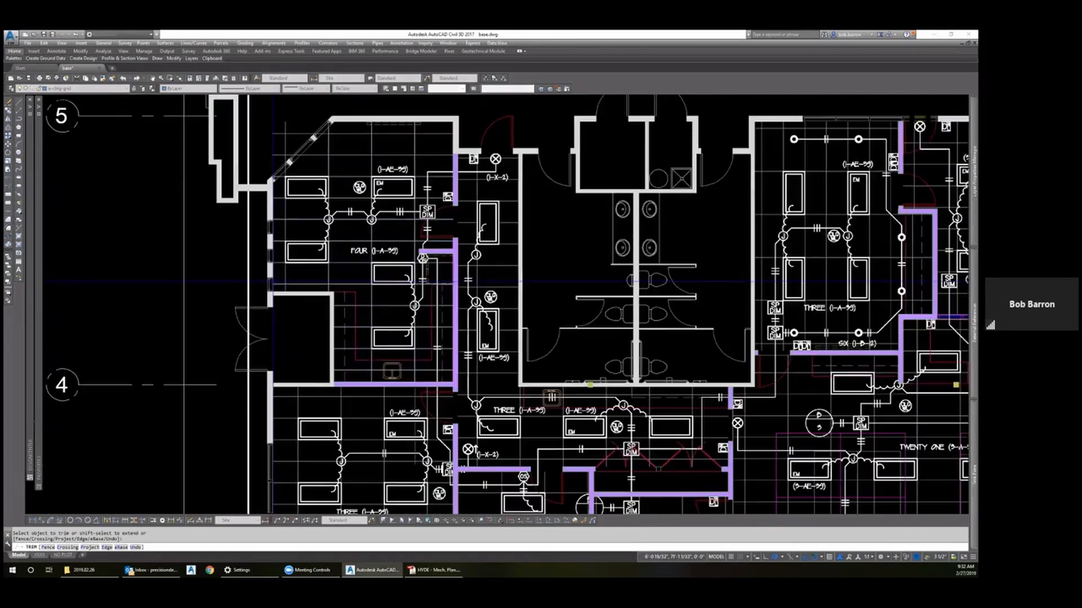
key(Escape)
key(Escape)
Step: Draw a vertical grid line in the room south of grid 4, from its north wall to its south wall along the western fixtures' west edge
scroll(432, 354, up, 4)
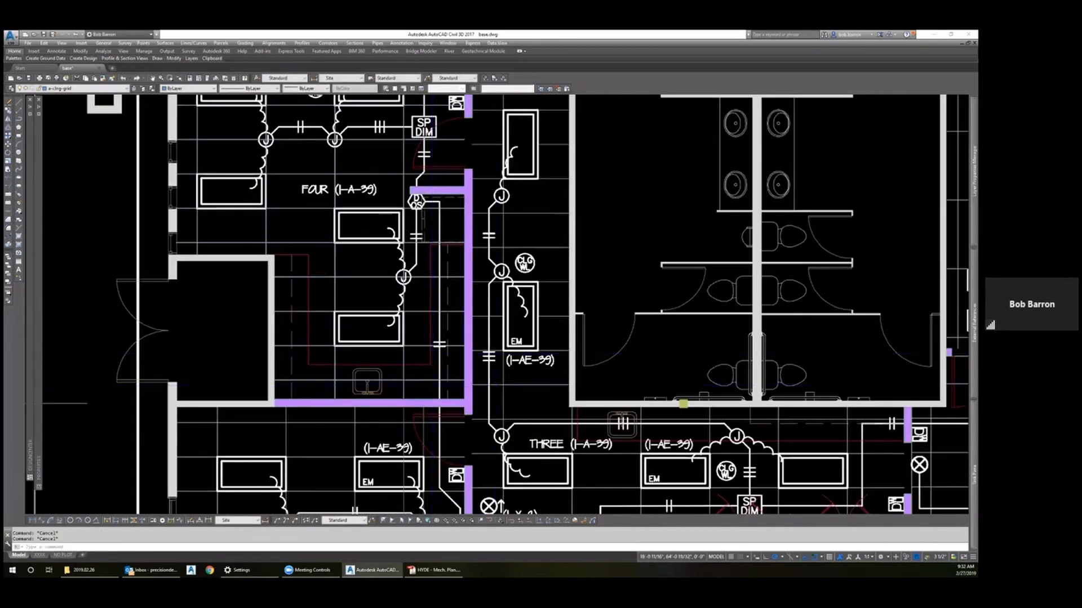
scroll(497, 386, down, 2)
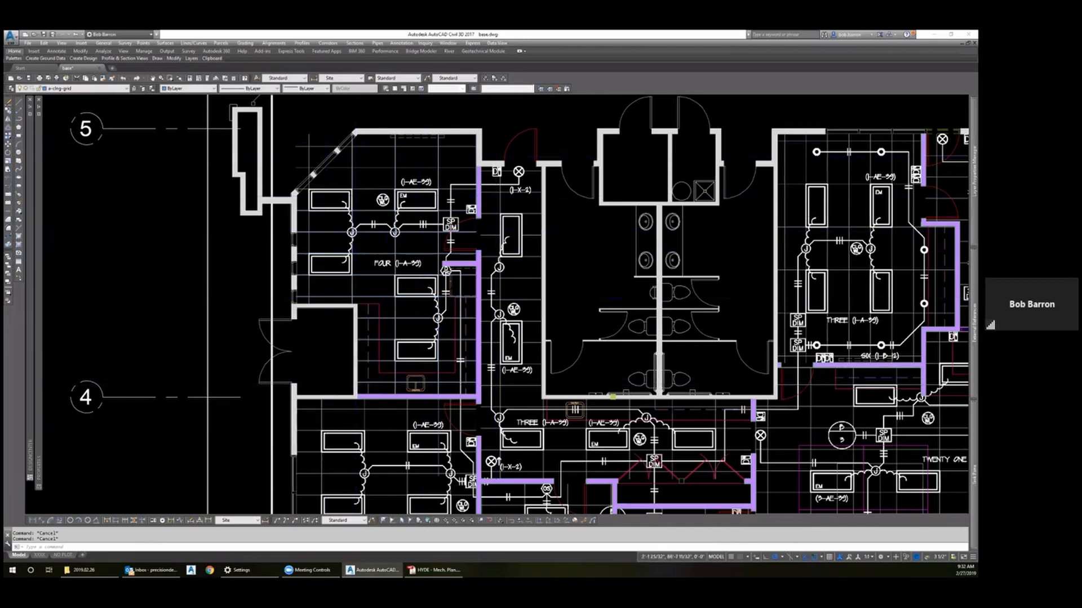
scroll(318, 147, up, 4)
scroll(327, 151, down, 8)
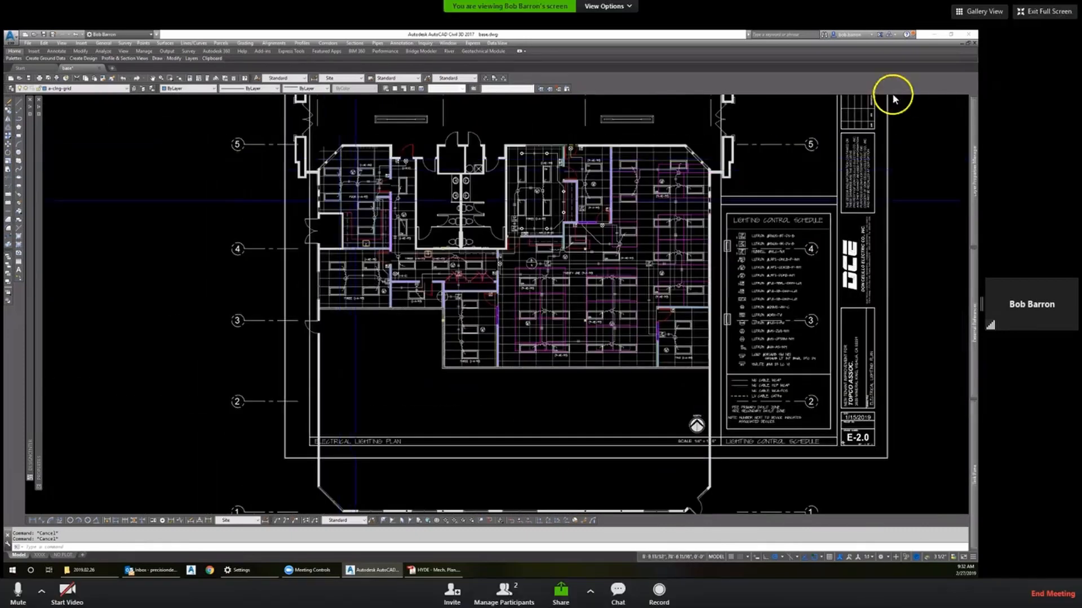
scroll(385, 315, down, 2)
scroll(368, 231, up, 6)
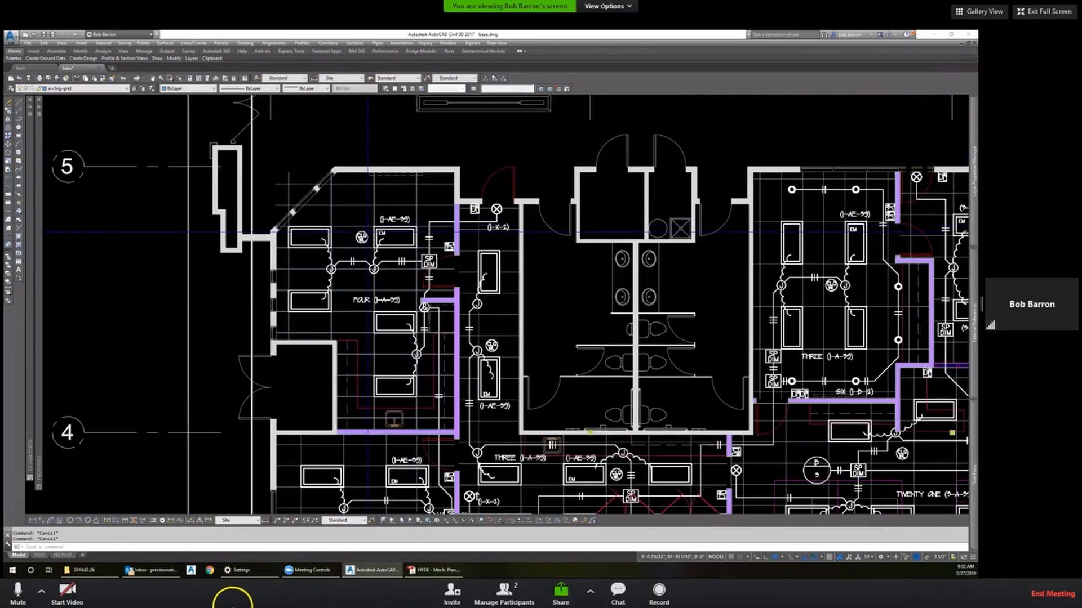
scroll(449, 272, down, 2)
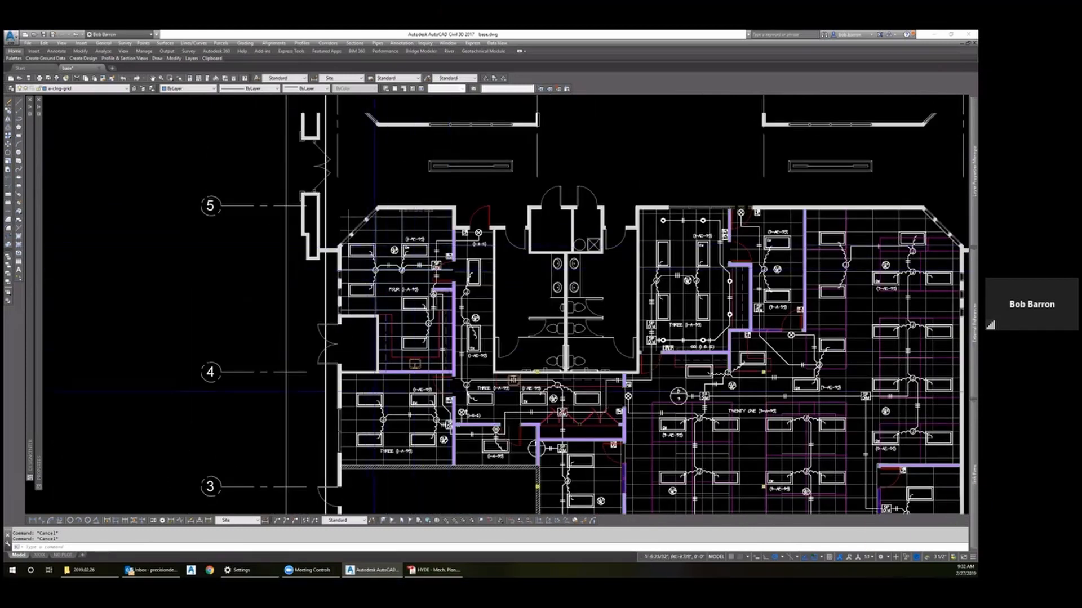
scroll(354, 409, up, 8)
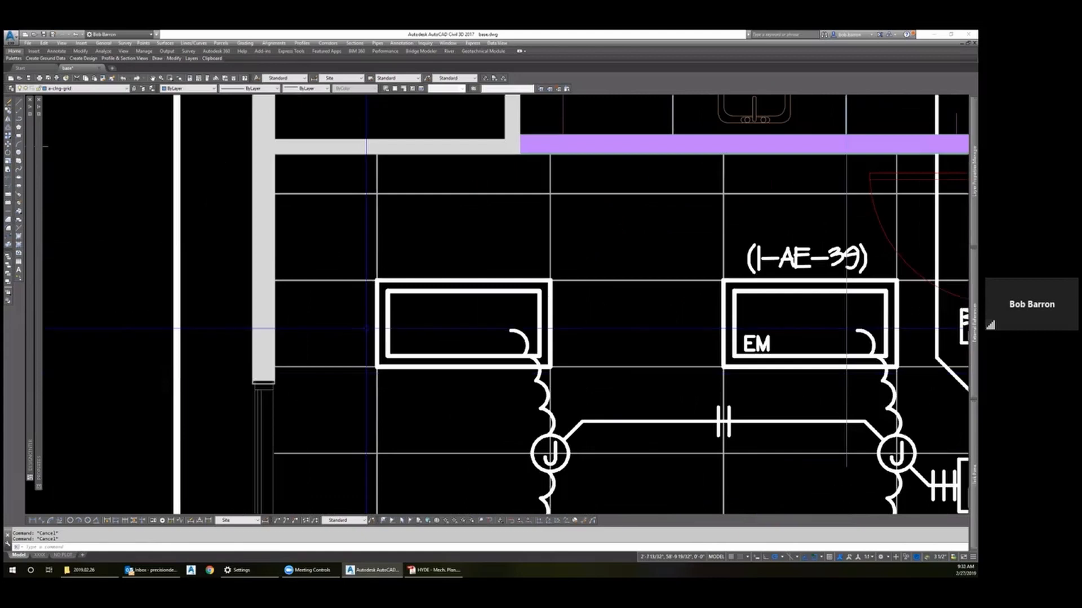
click(376, 155)
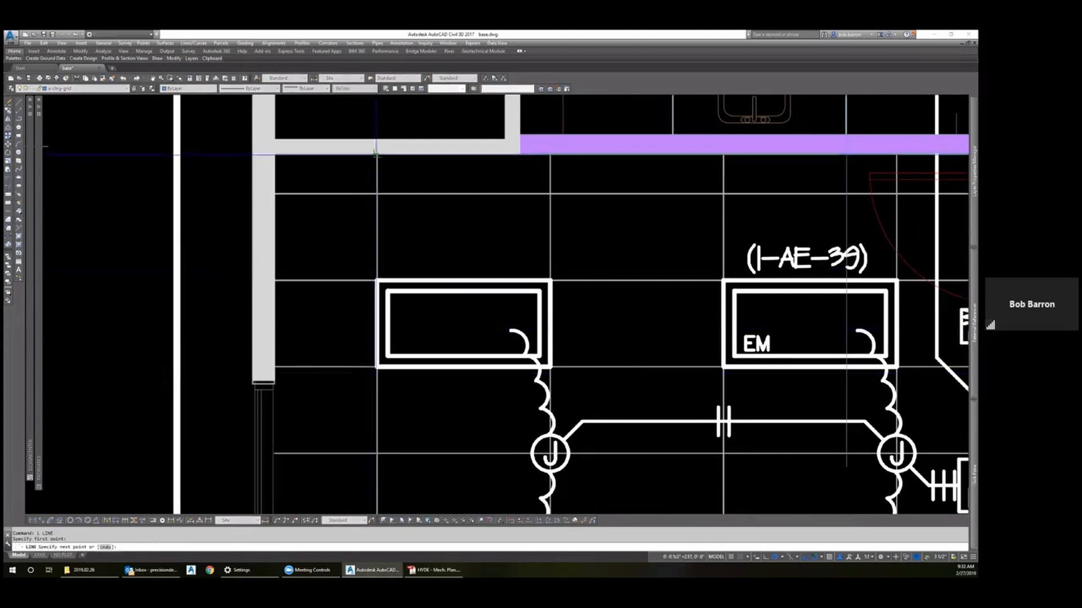
scroll(377, 161, down, 6)
scroll(376, 237, up, 6)
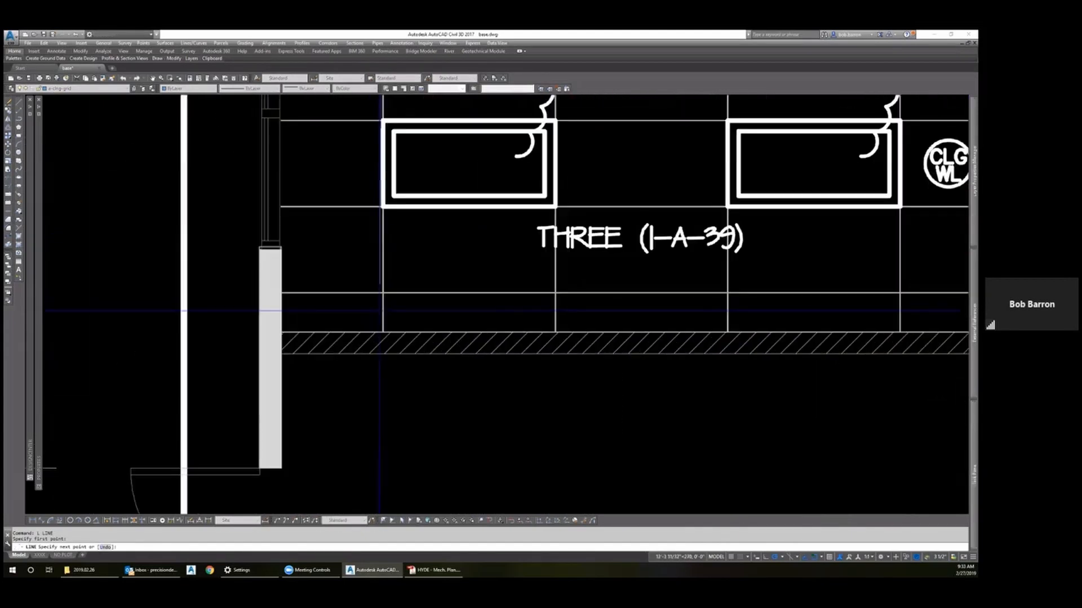
key(Return)
Step: Draw the southernmost horizontal grid line across the same room from the west wall to the east partition
key(Return)
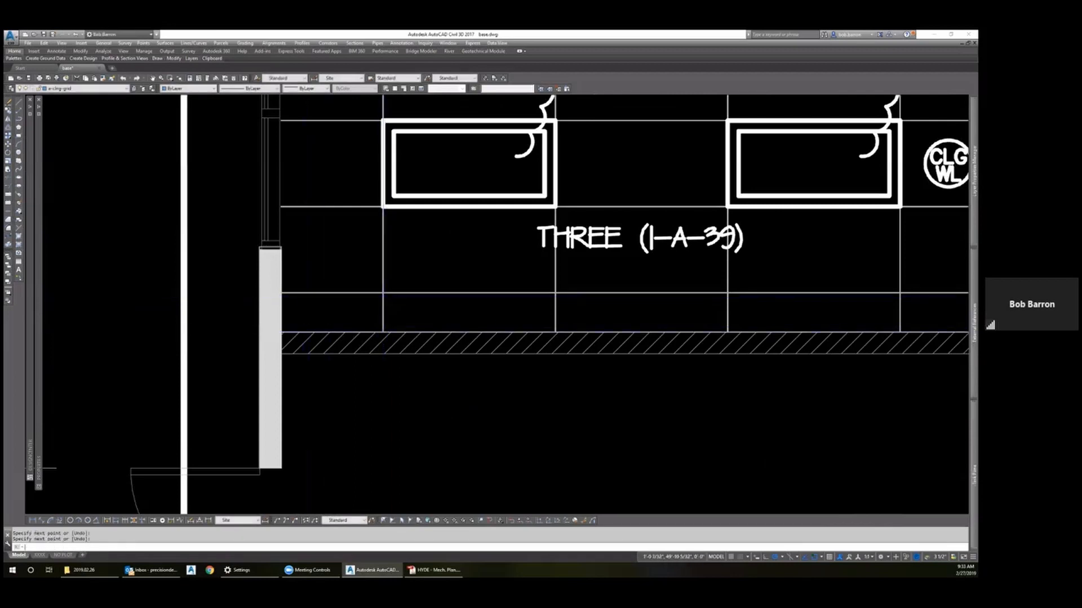
click(280, 293)
scroll(276, 296, down, 2)
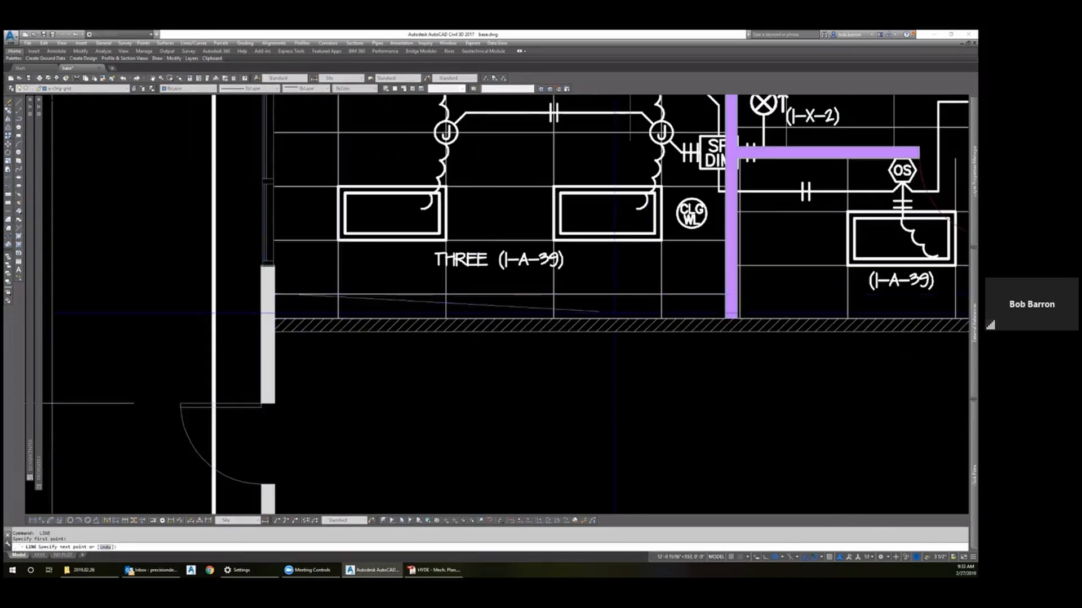
key(Escape)
Step: Draw a horizontal grid line across the small adjoining room to the east, between its two partitions along the light fixture's south edge
scroll(603, 289, down, 5)
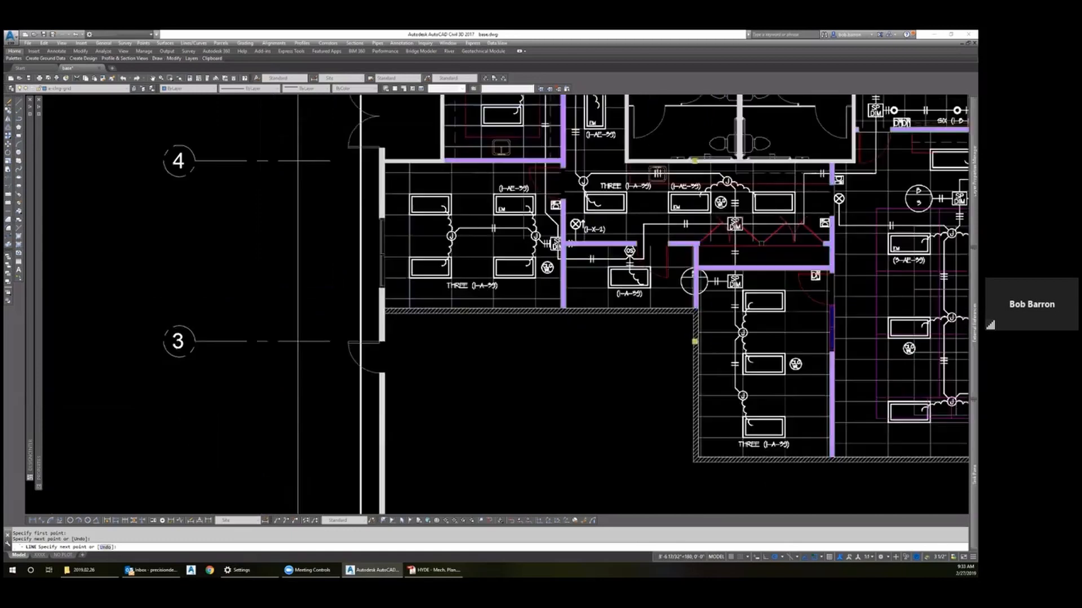
scroll(662, 309, up, 4)
scroll(314, 272, up, 8)
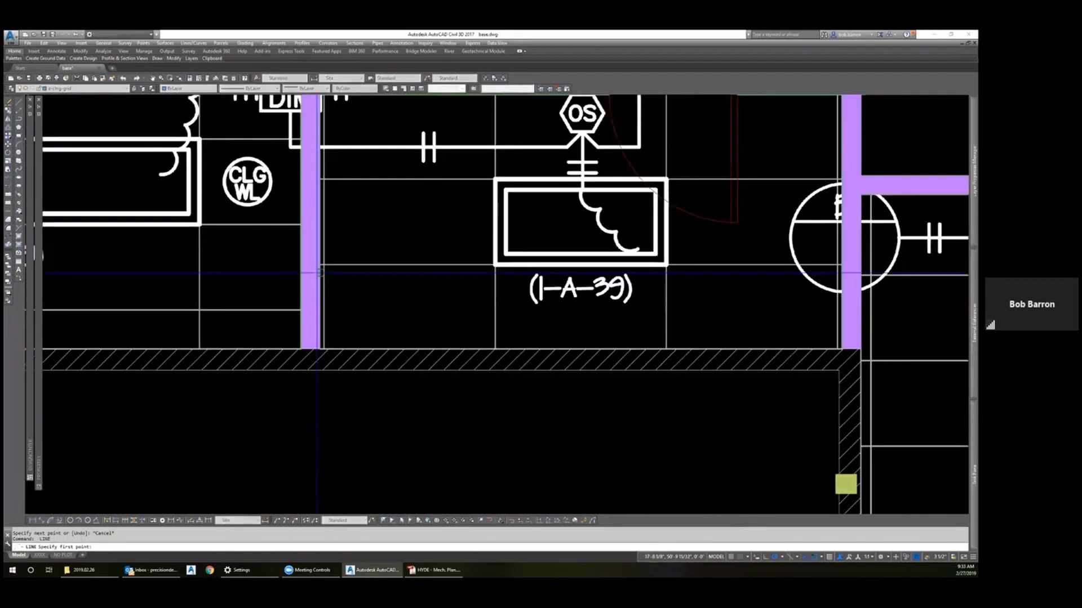
key(Return)
click(322, 256)
scroll(315, 259, down, 6)
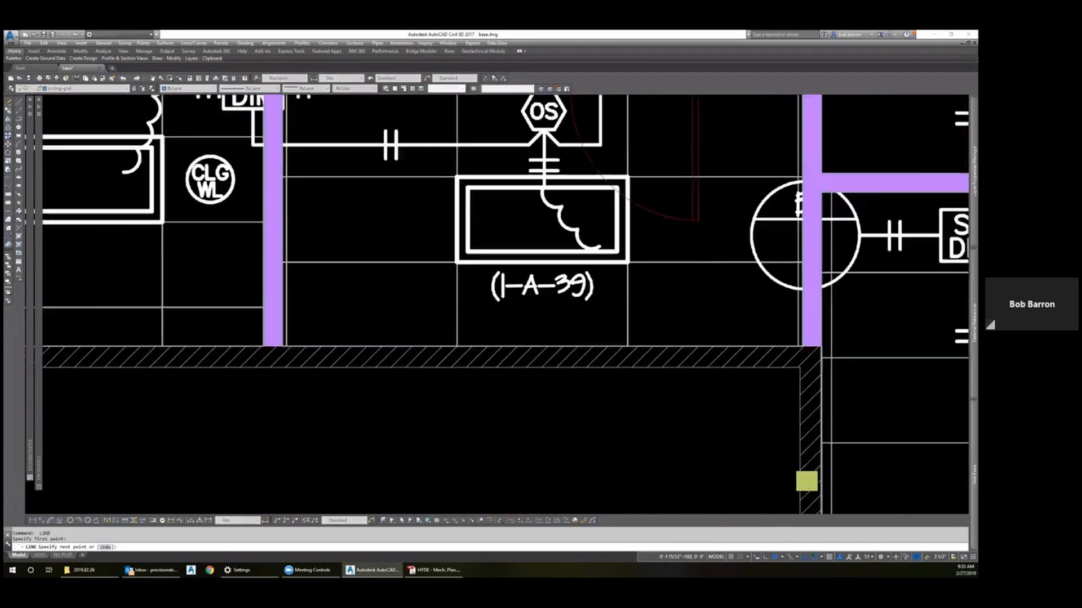
scroll(593, 263, up, 4)
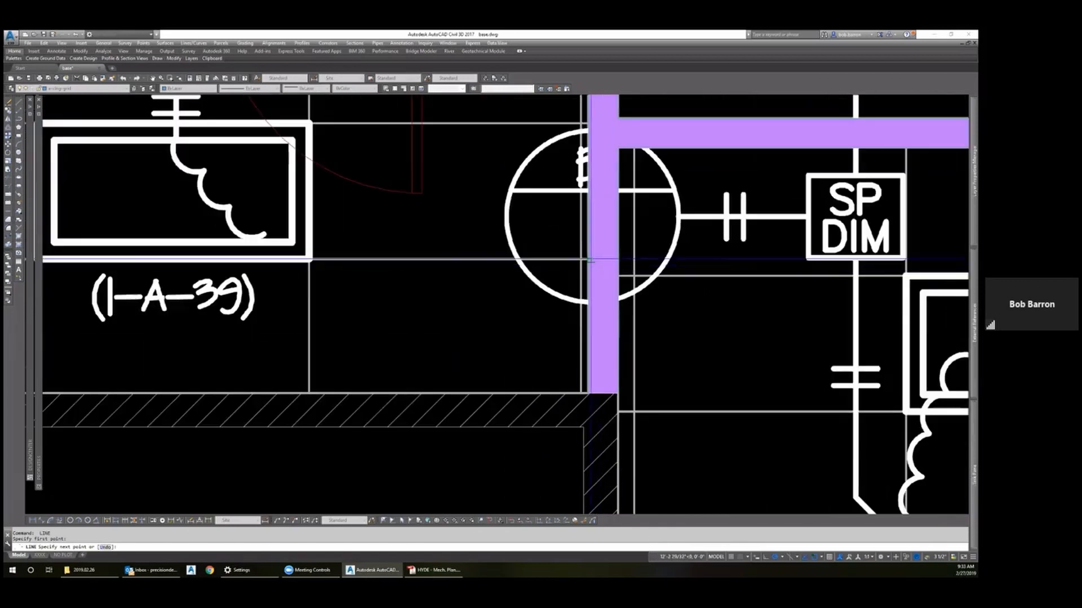
click(587, 259)
key(Return)
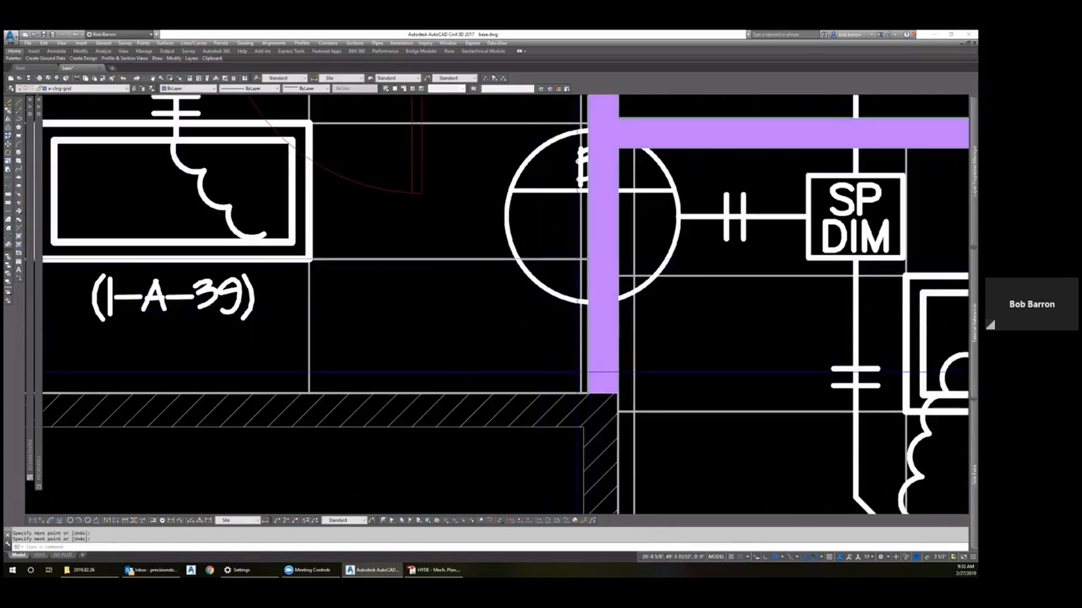
Step: Draw a vertical grid line beside the small room's east partition, from its south wall up to its north wall
key(Return)
click(581, 392)
scroll(581, 392, down, 4)
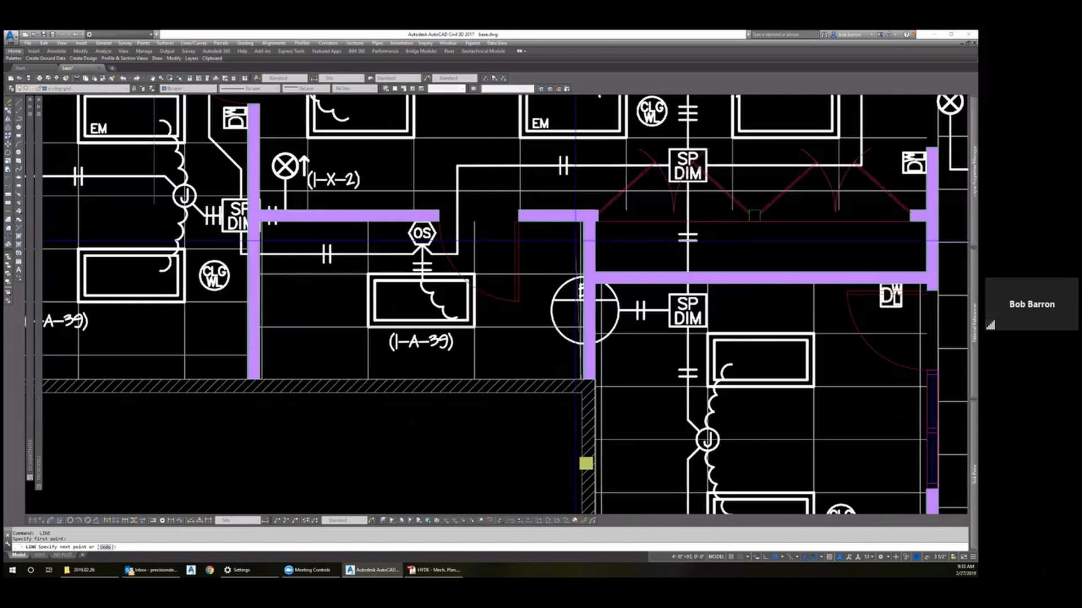
scroll(592, 256, up, 5)
click(592, 257)
key(Return)
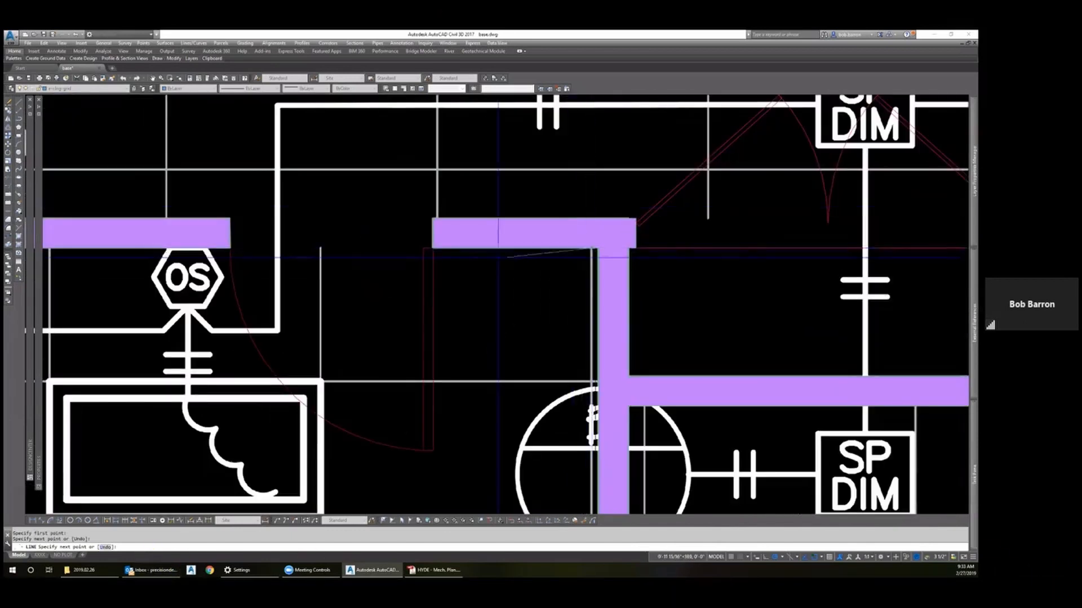
scroll(591, 257, down, 6)
click(1043, 11)
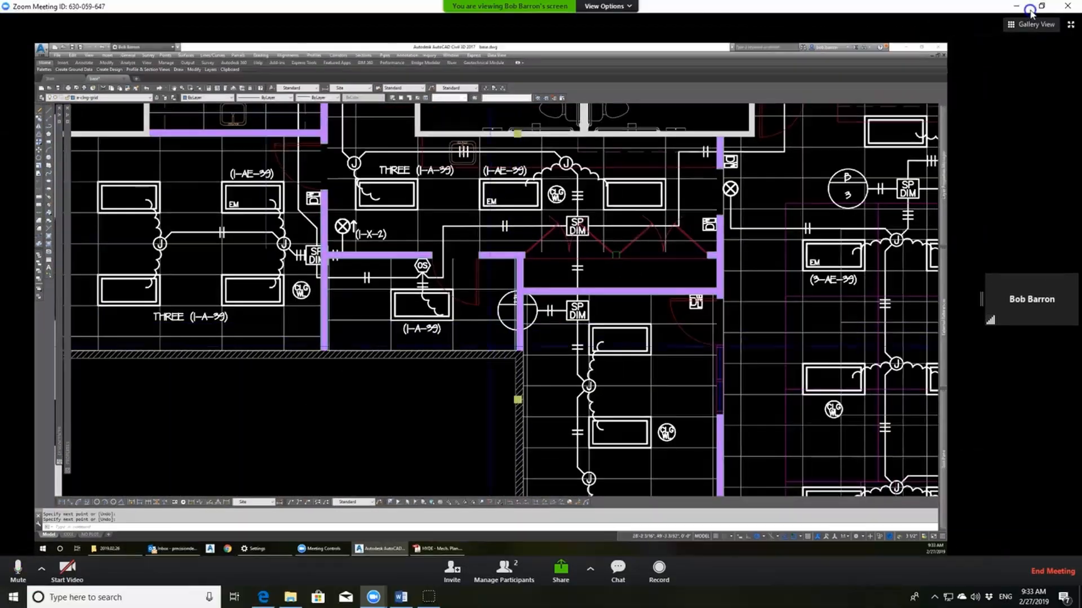
scroll(518, 316, down, 2)
click(1016, 6)
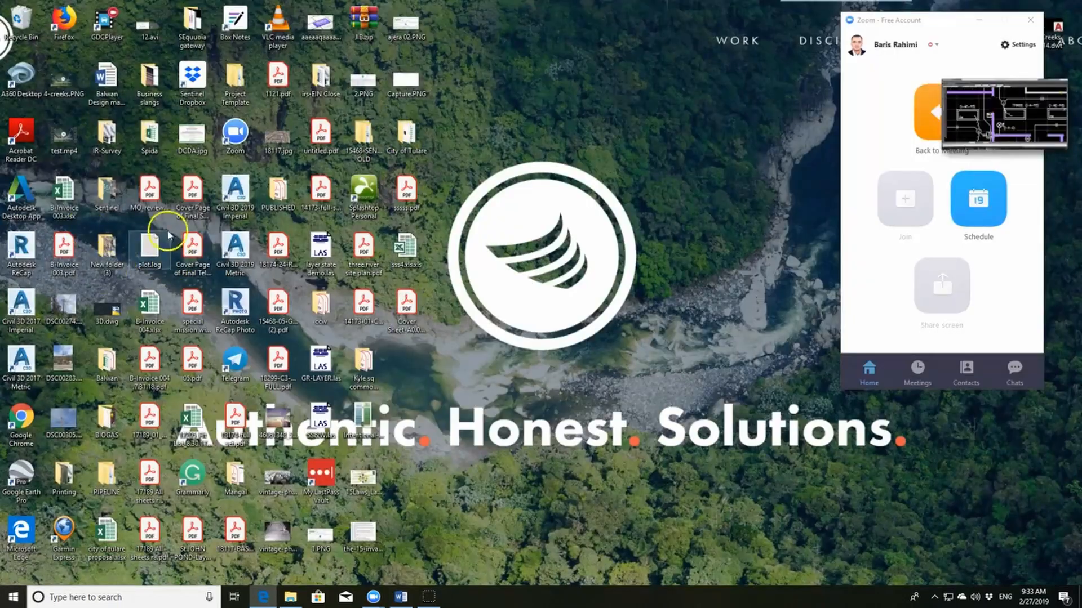
click(95, 601)
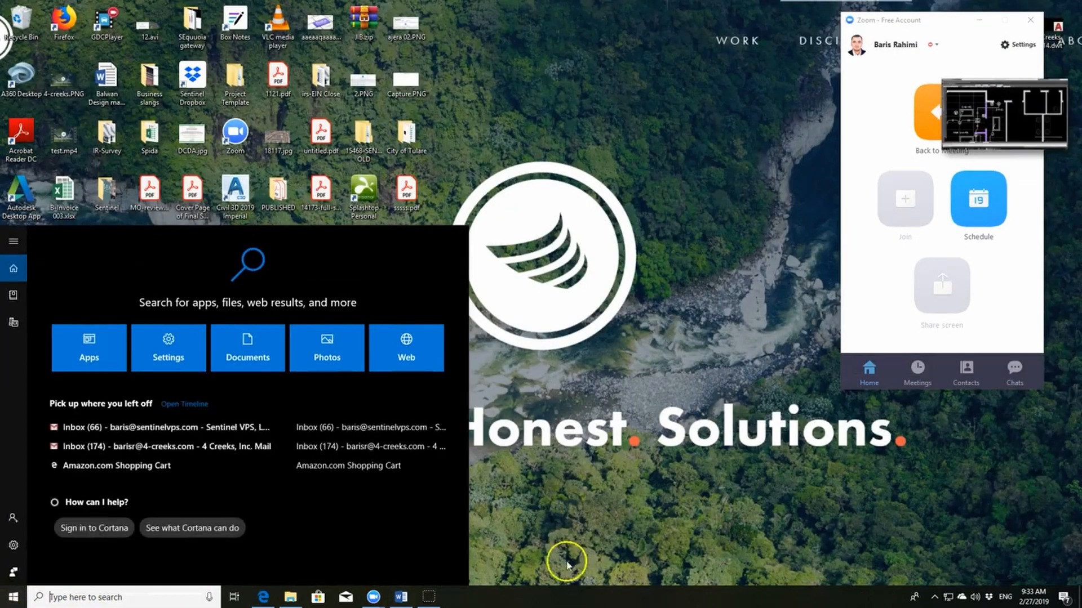
click(647, 231)
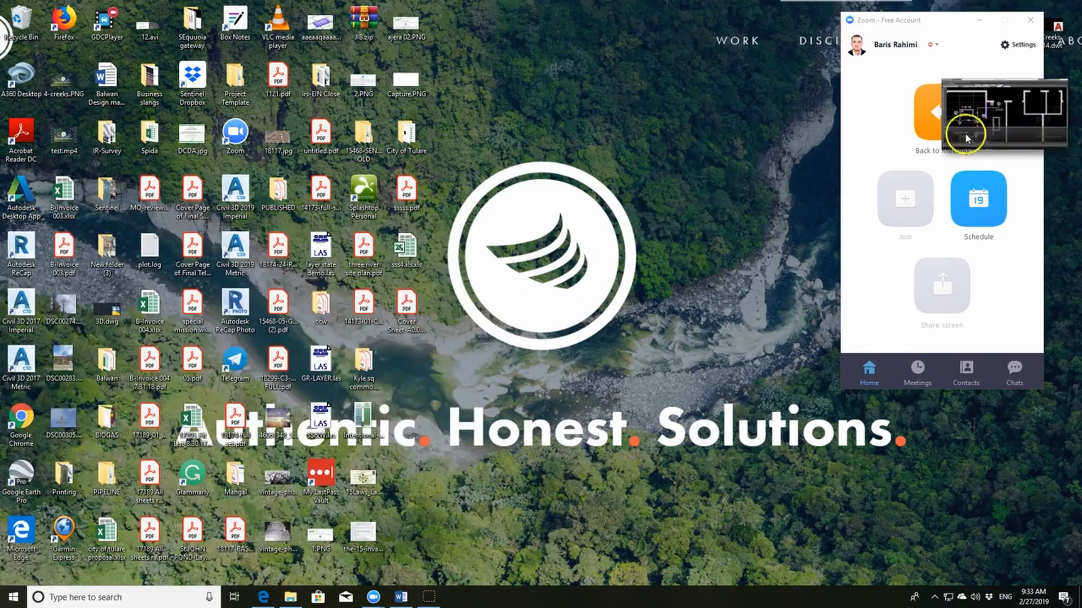
click(1053, 136)
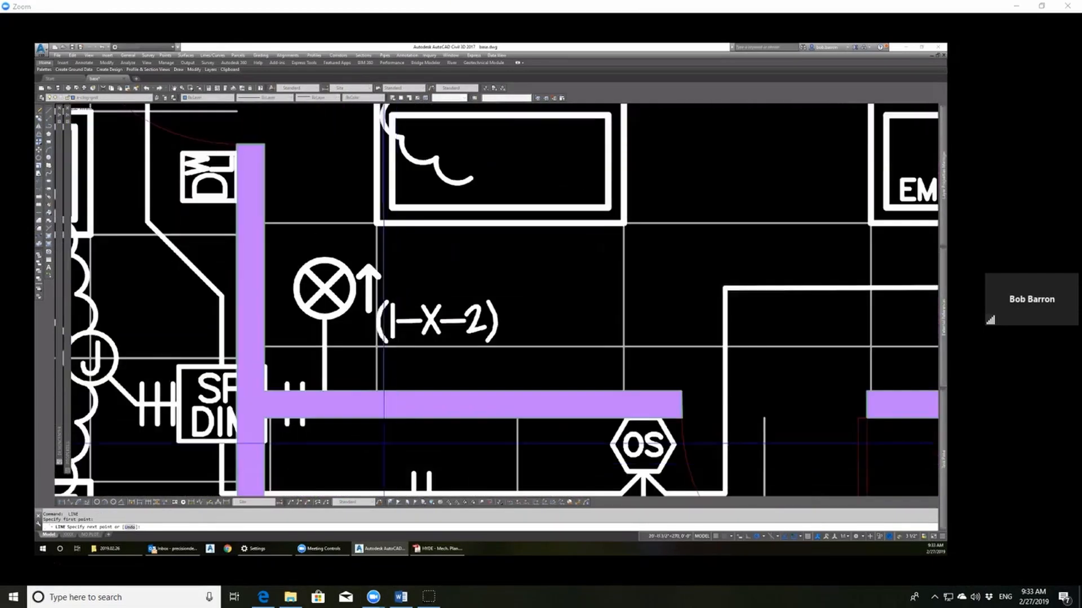
key(super+r)
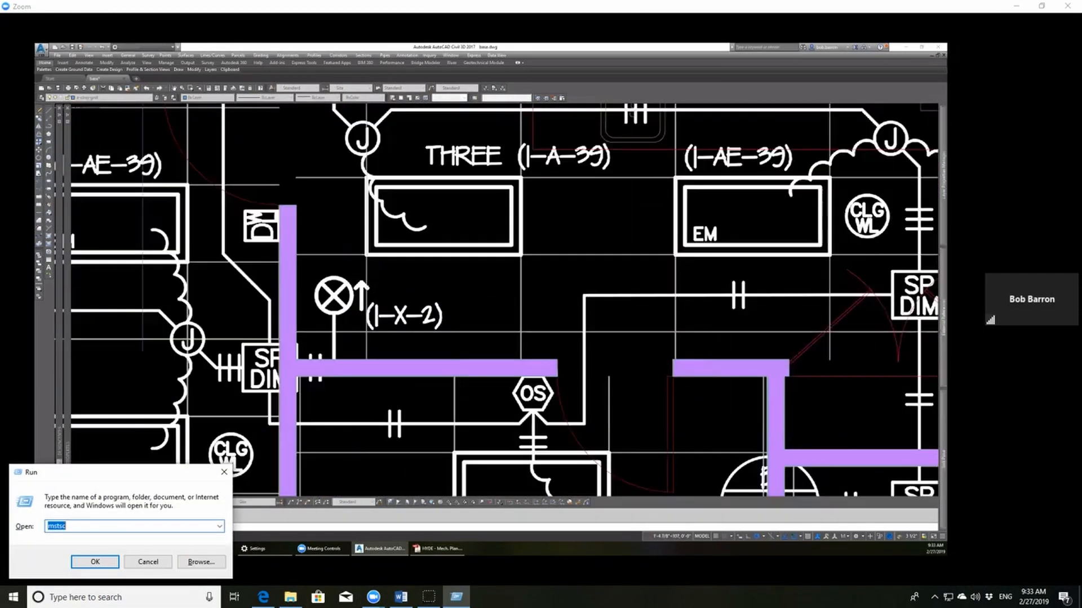
key(Return)
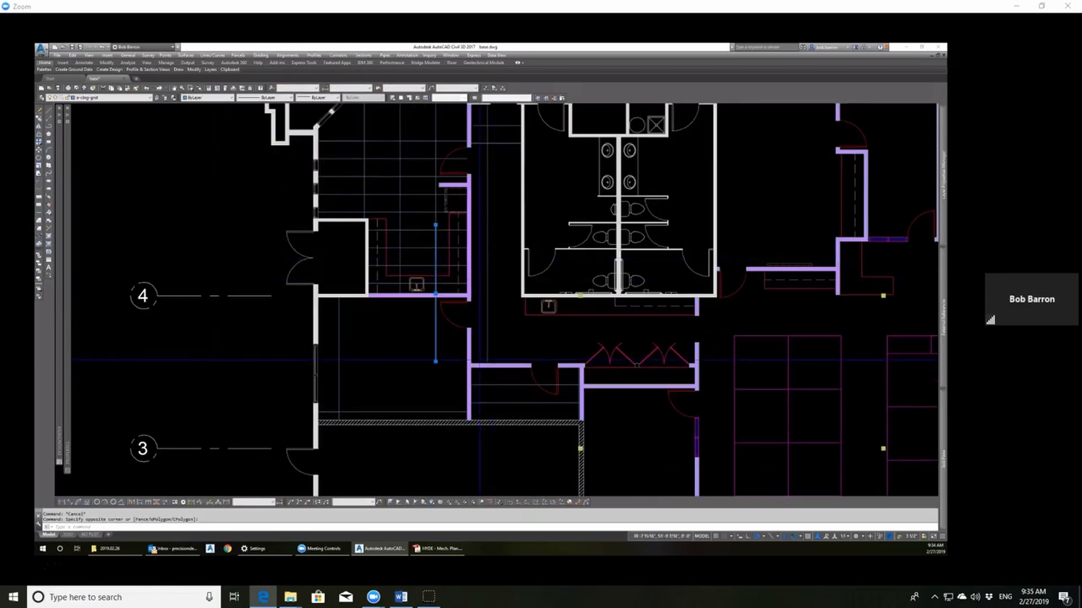
Step: Erase the stray vertical line crossing the partition near grid 4, and offset the small room's east grid line twice westward by 48 inches
key(Delete)
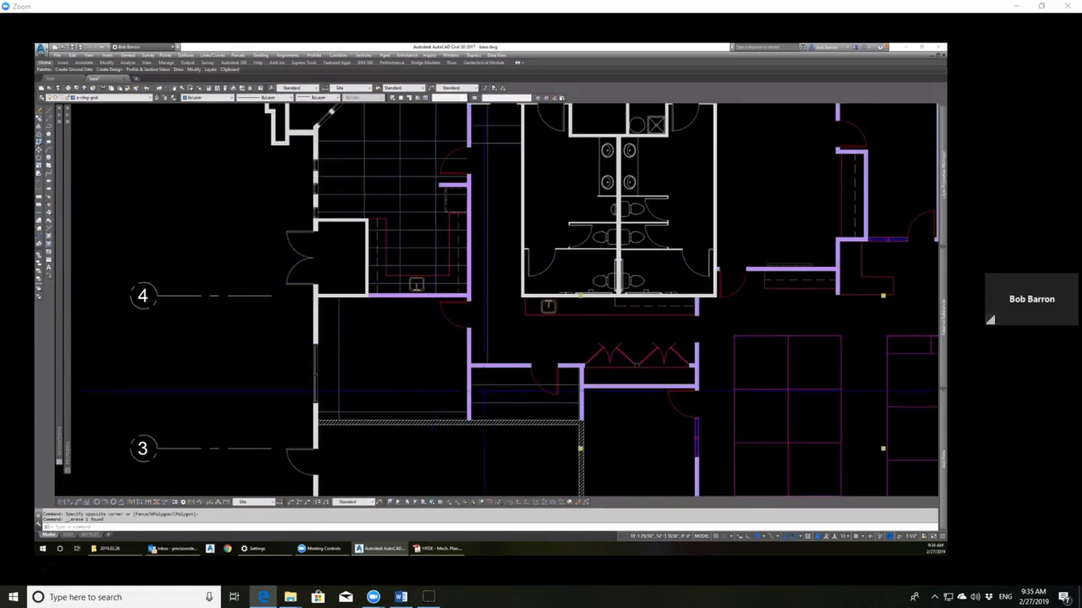
scroll(509, 418, up, 3)
text(o)
key(Return)
text(48)
key(Return)
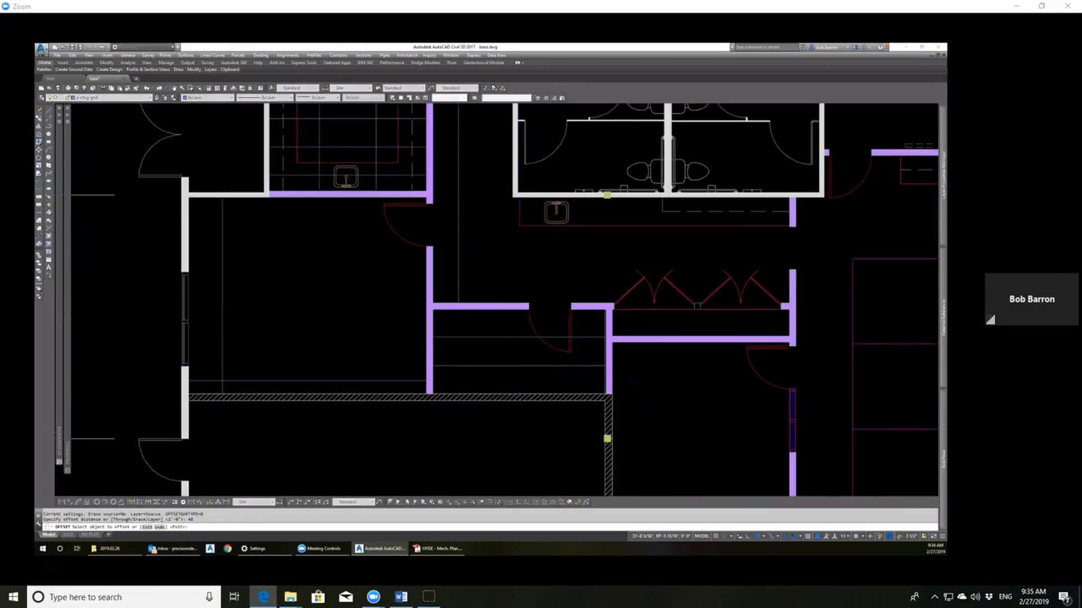
scroll(617, 364, up, 3)
click(597, 350)
click(552, 352)
click(507, 352)
click(453, 355)
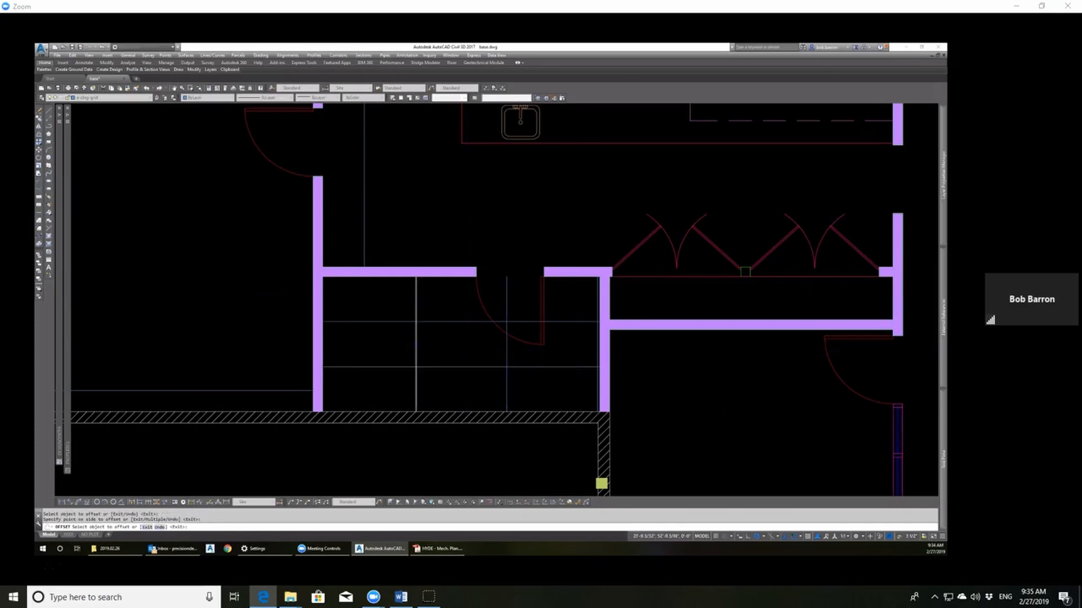
scroll(477, 366, down, 4)
key(Escape)
key(Escape)
key(Escape)
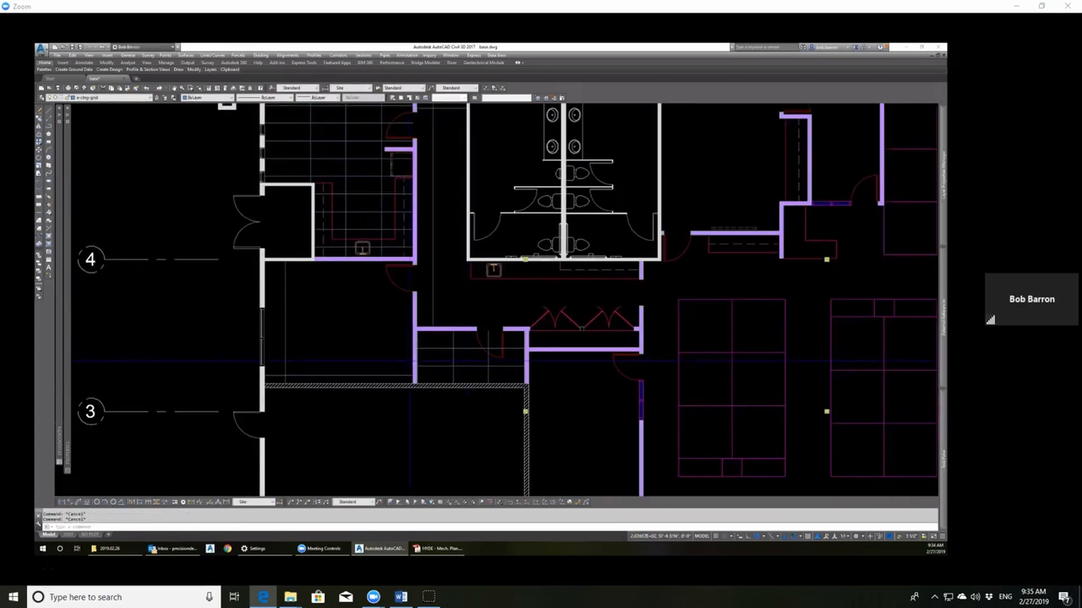
Step: Measure the gap between the small room's westernmost vertical grid line and its west partition
scroll(413, 361, up, 6)
text(3)
key(Return)
scroll(423, 341, up, 4)
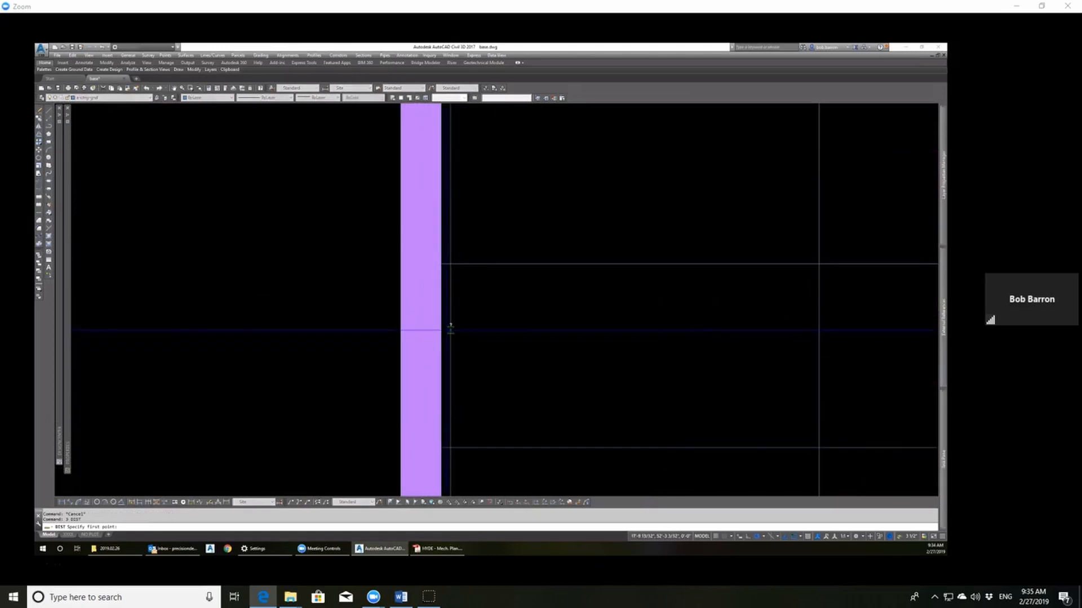
click(451, 330)
click(441, 330)
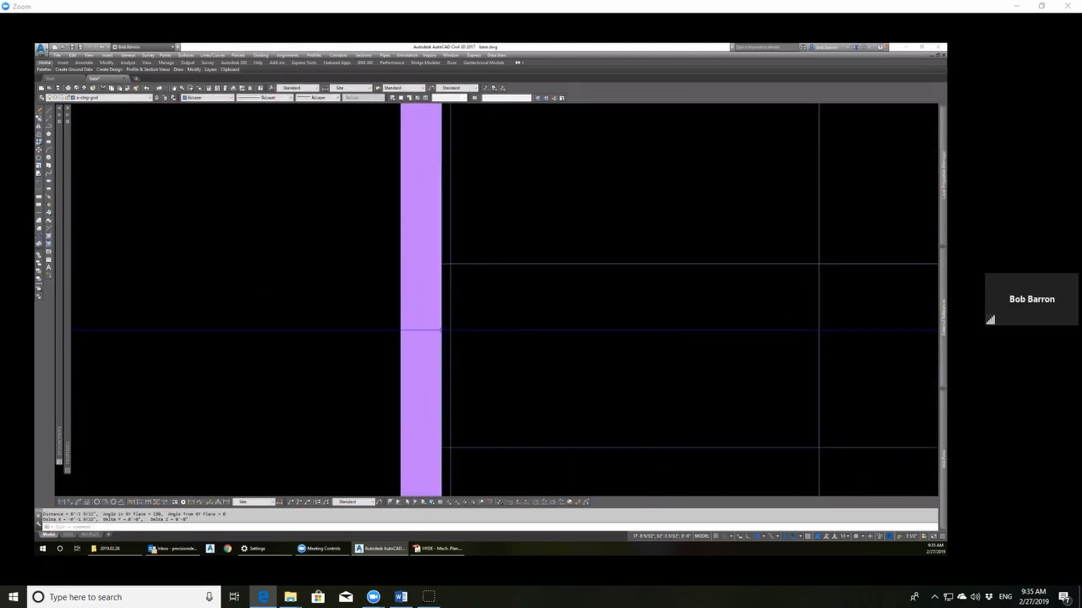
scroll(390, 328, down, 5)
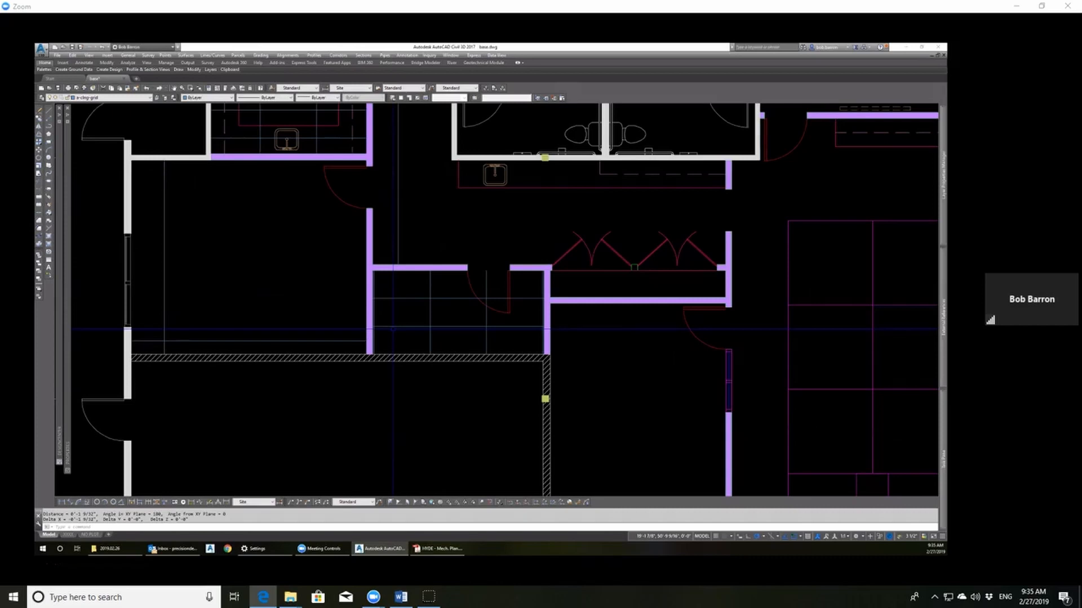
scroll(449, 307, up, 2)
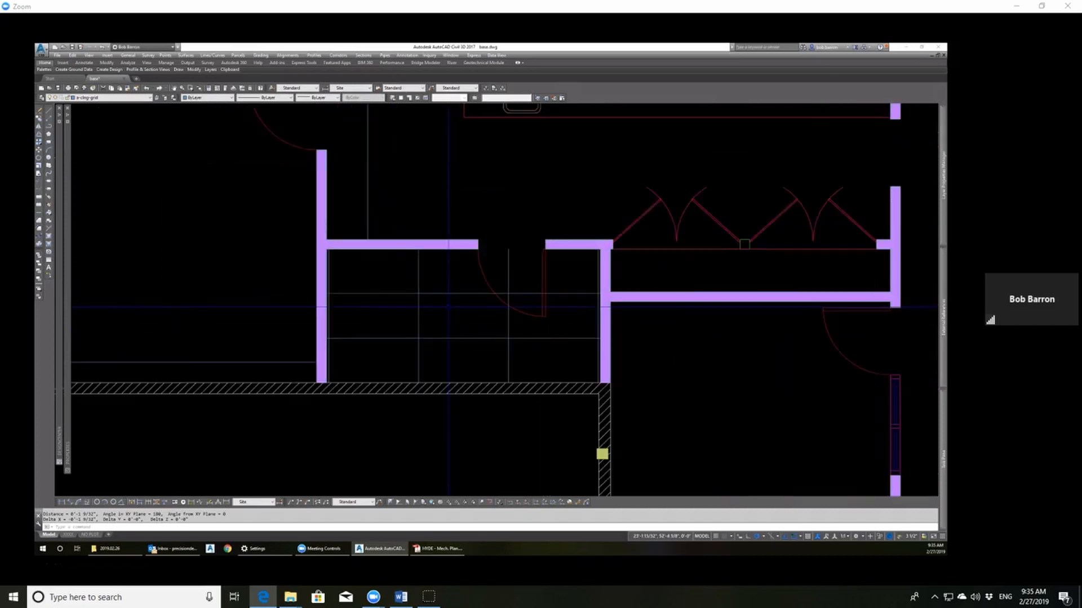
scroll(449, 307, down, 4)
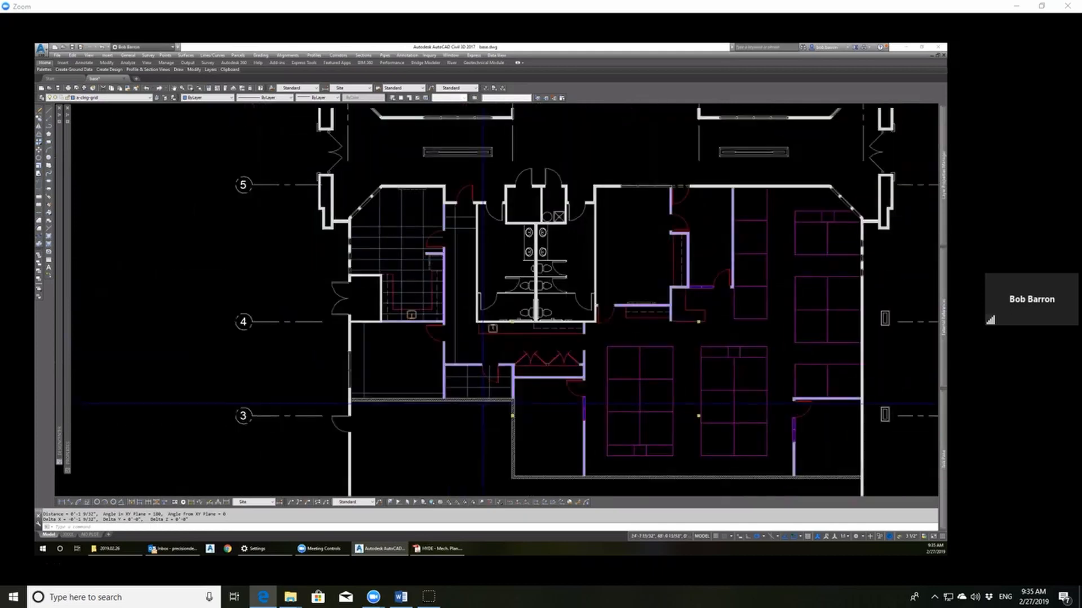
scroll(451, 229, up, 2)
key(Escape)
key(Escape)
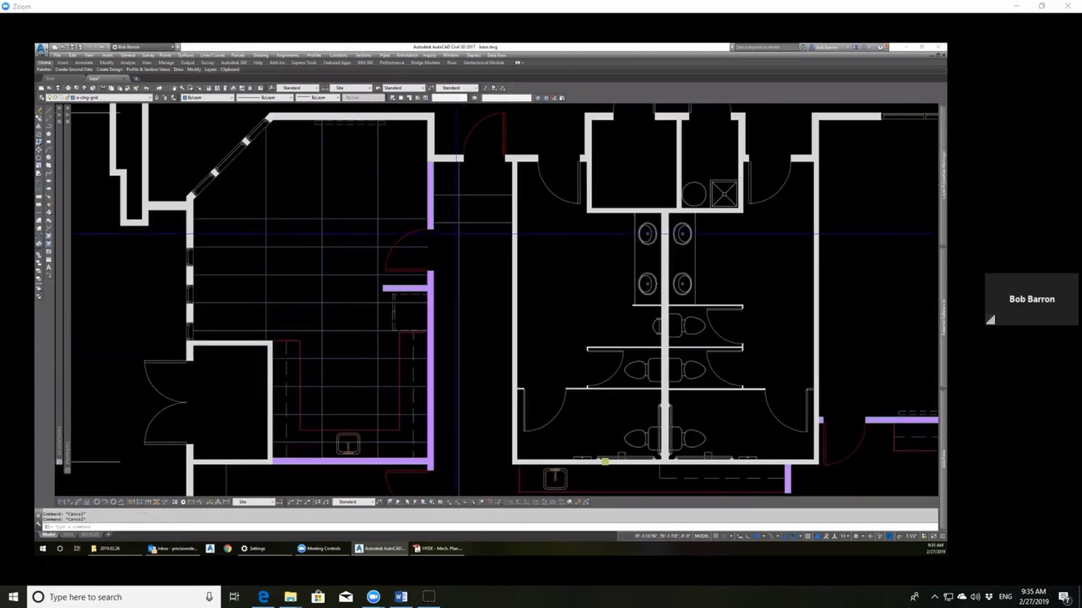
text(o)
key(Return)
text(3)
key(Escape)
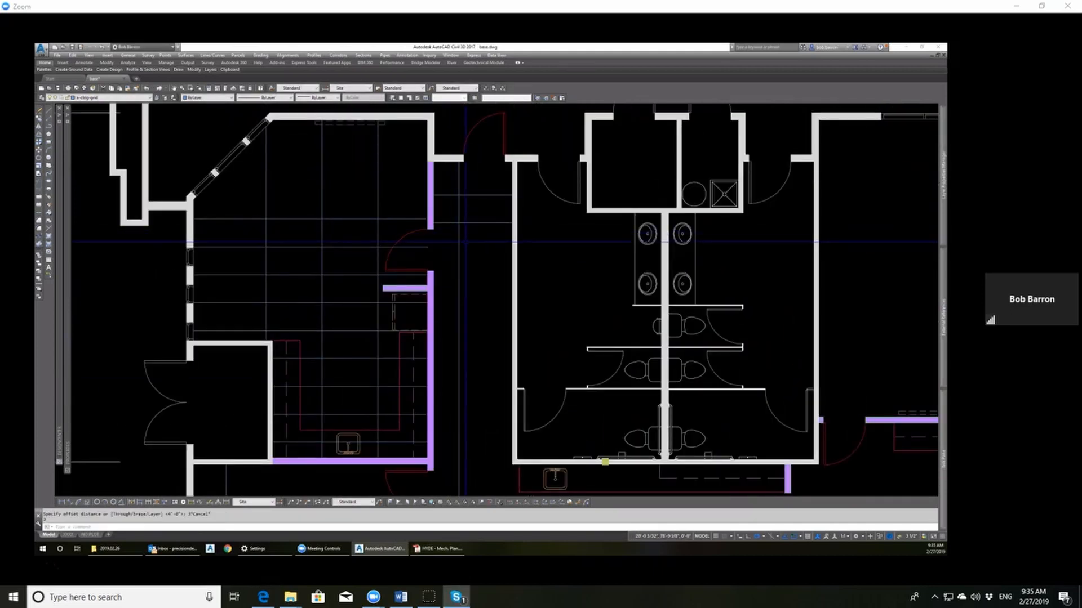
Step: Offset the southern horizontal grid line in the corridor west of the restrooms southward by 4'-0" and erase the copy
text(o)
key(Return)
key(Return)
click(467, 223)
click(467, 248)
key(Escape)
click(475, 279)
click(476, 256)
key(Delete)
key(Escape)
key(Escape)
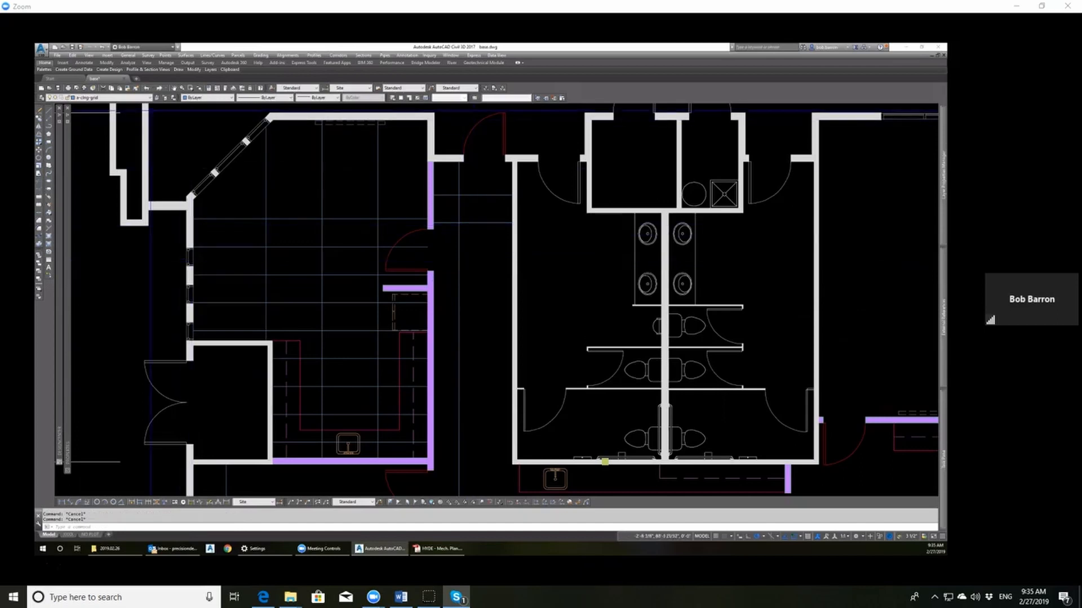
Step: Offset the northwest room's northernmost horizontal grid line three times northward at 24-inch spacing
scroll(459, 263, down, 2)
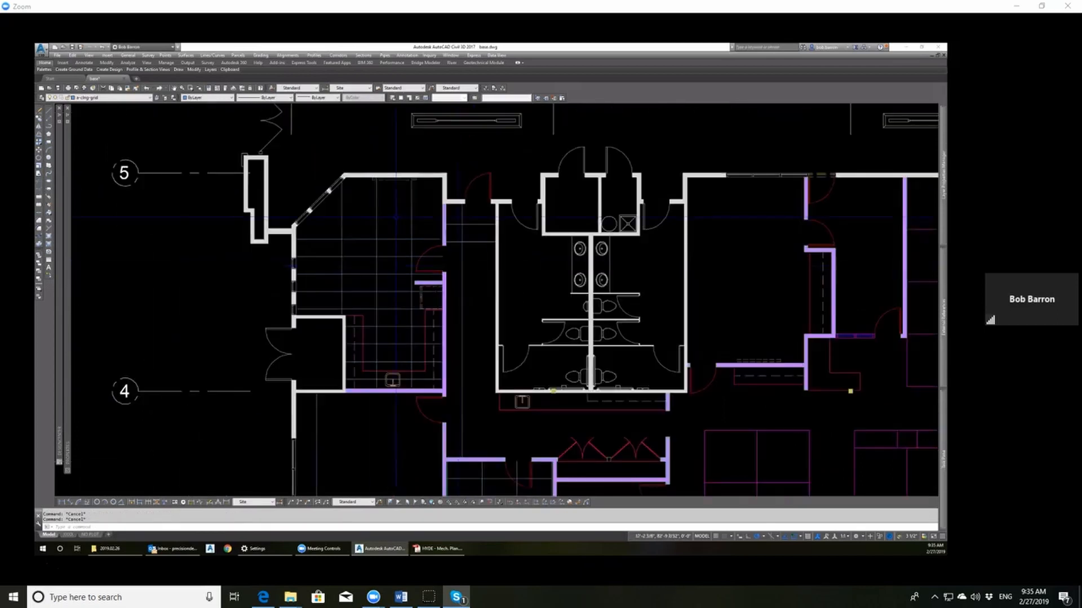
scroll(392, 216, up, 4)
text(o)
key(Return)
text(24)
key(Return)
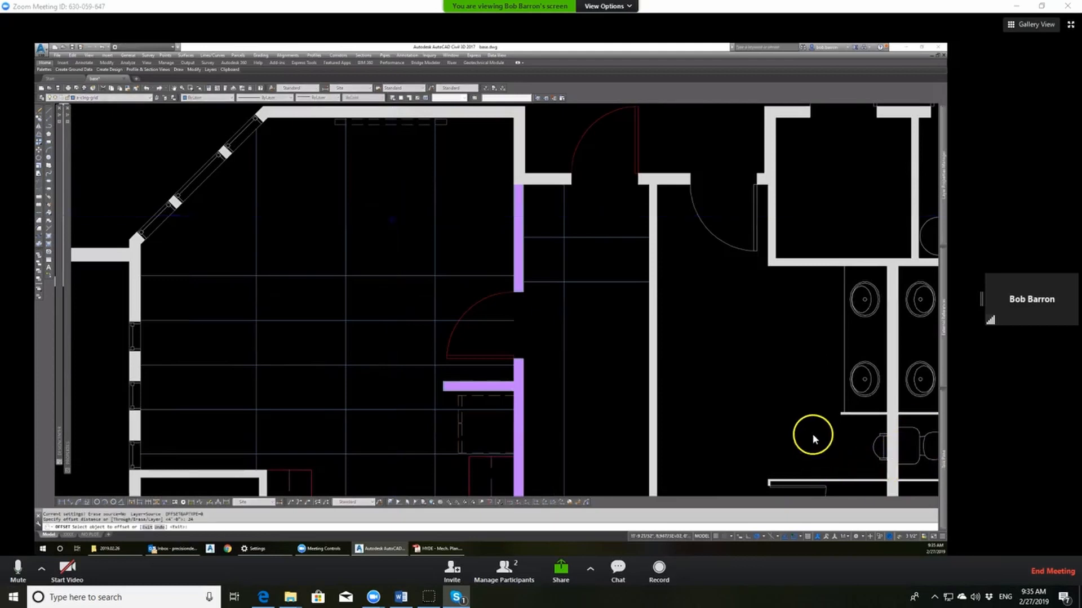
click(395, 276)
click(395, 251)
click(393, 231)
click(390, 208)
key(Escape)
key(Escape)
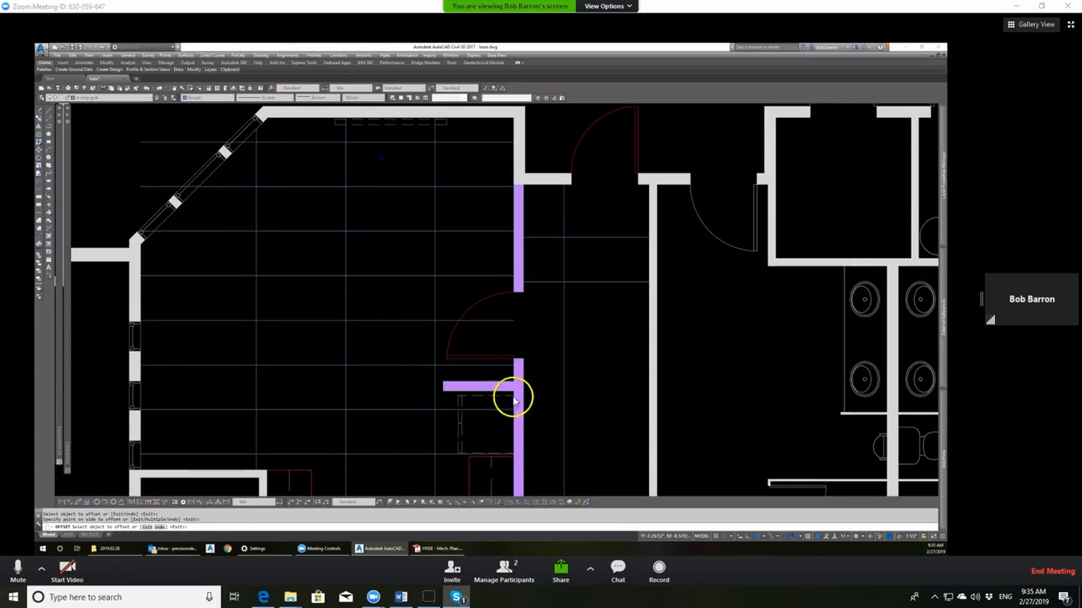
Step: Trim the northwest room's new horizontal grid lines at the inner face of the slanted window wall
scroll(367, 388, down, 2)
key(Return)
scroll(444, 355, up, 5)
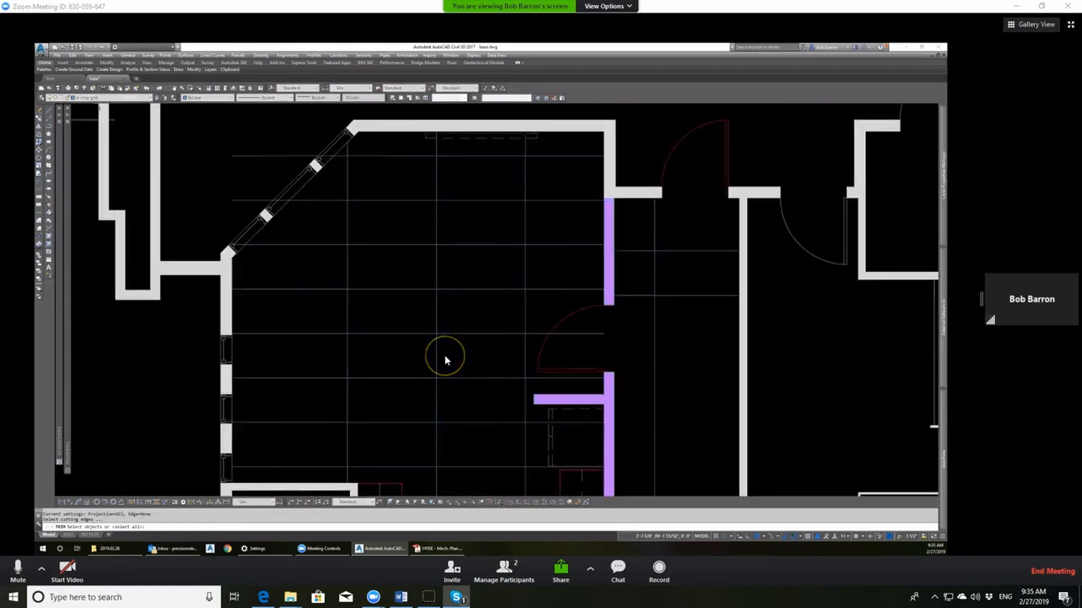
scroll(362, 210, down, 2)
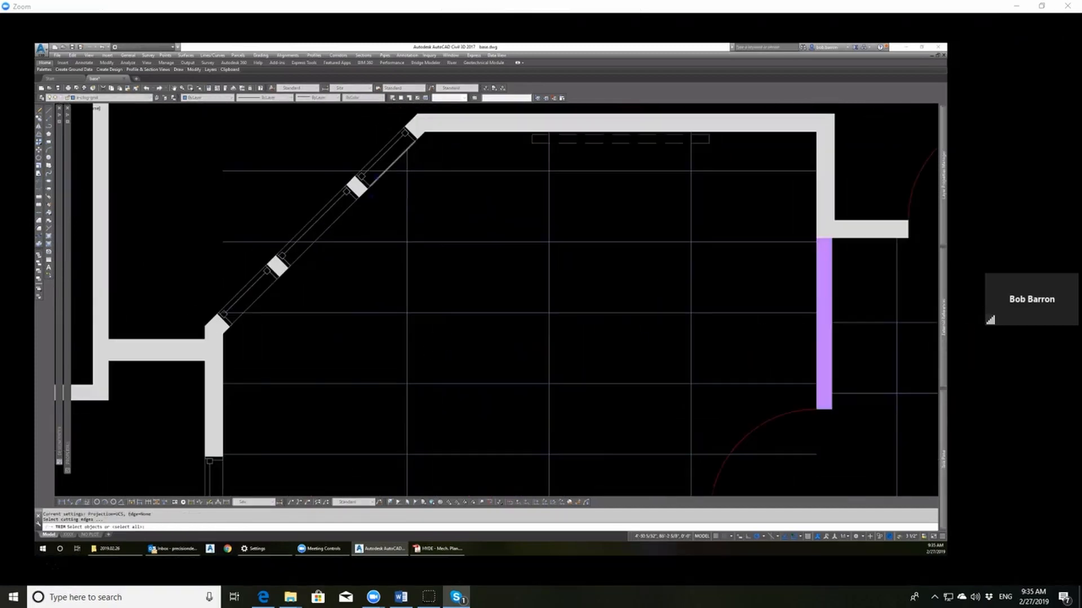
key(Return)
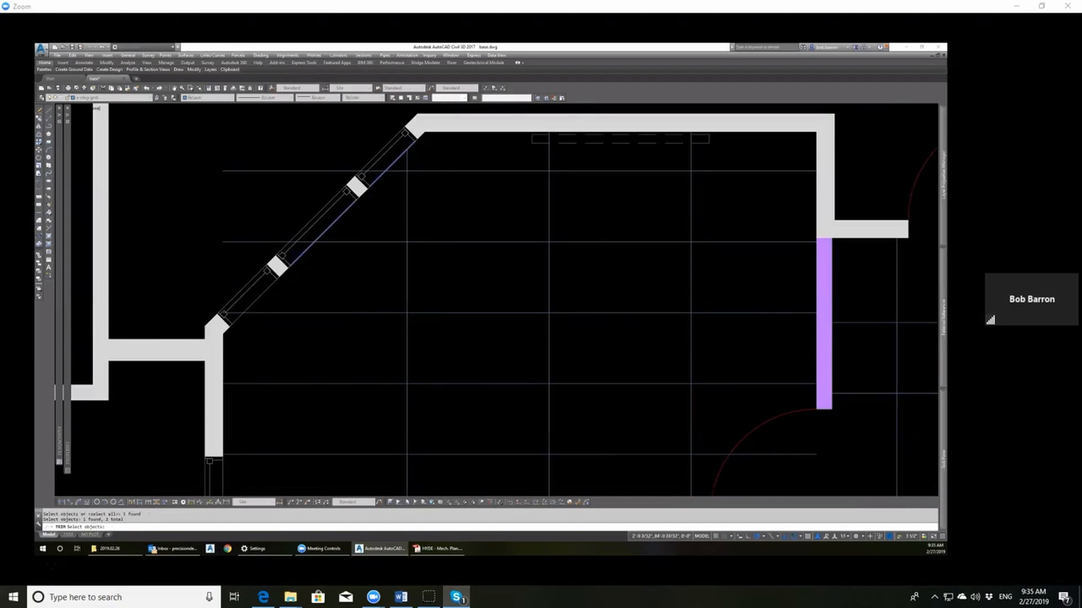
key(Escape)
key(Escape)
scroll(442, 314, down, 8)
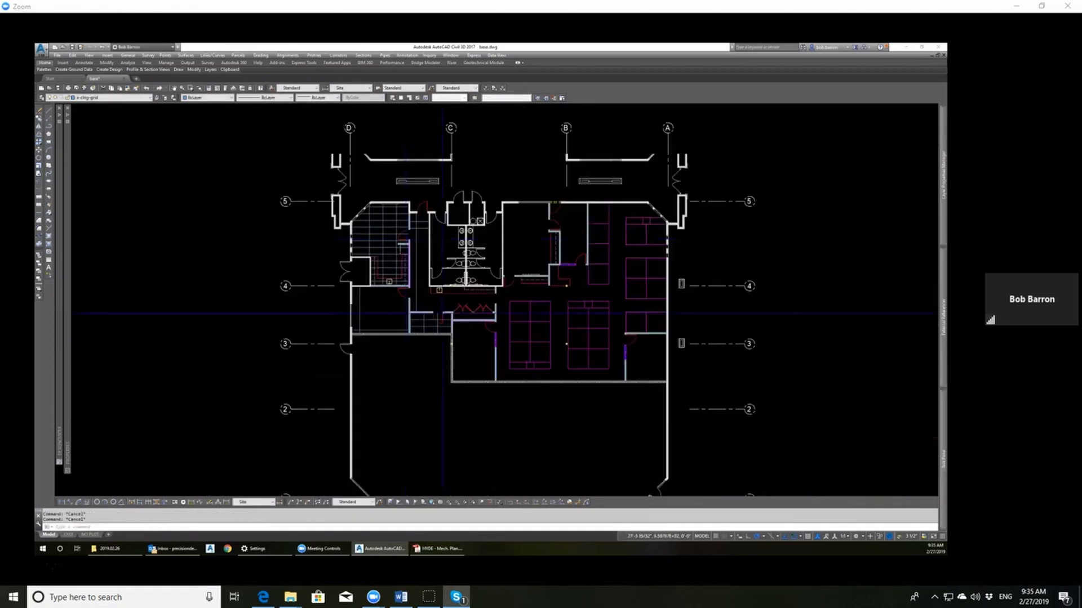
Step: Examine where the small room's easternmost vertical grid line sits relative to its east partition
scroll(445, 333, up, 5)
scroll(529, 335, up, 3)
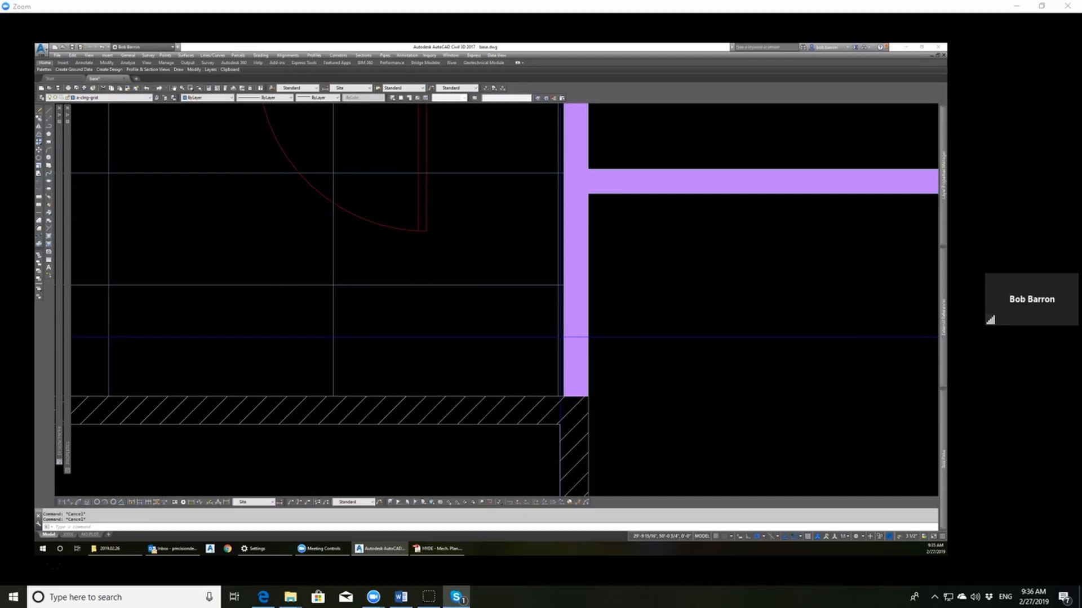
scroll(499, 302, down, 3)
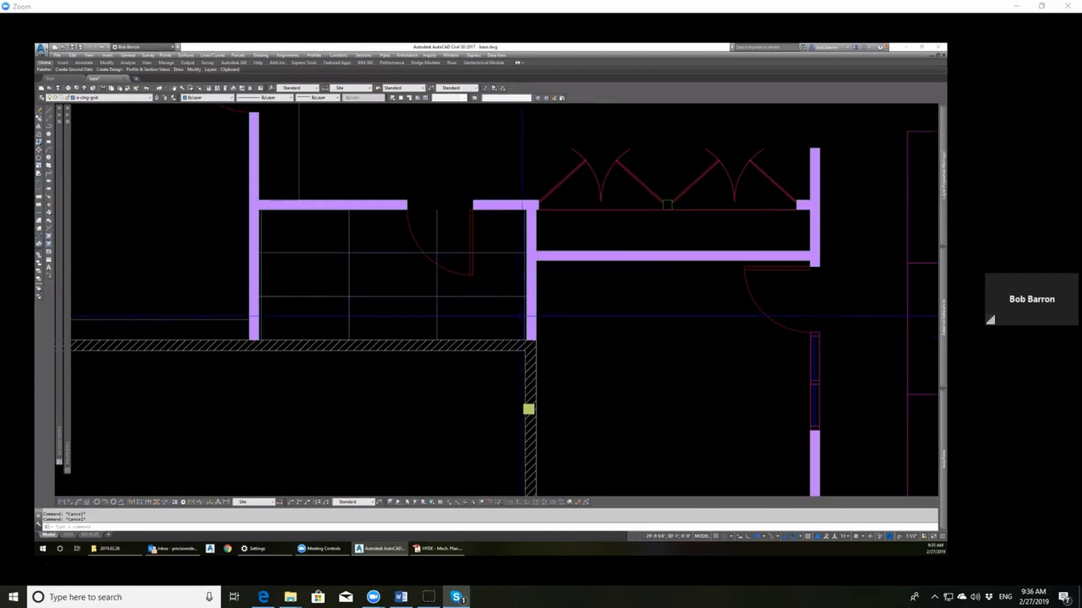
click(525, 316)
scroll(557, 315, up, 2)
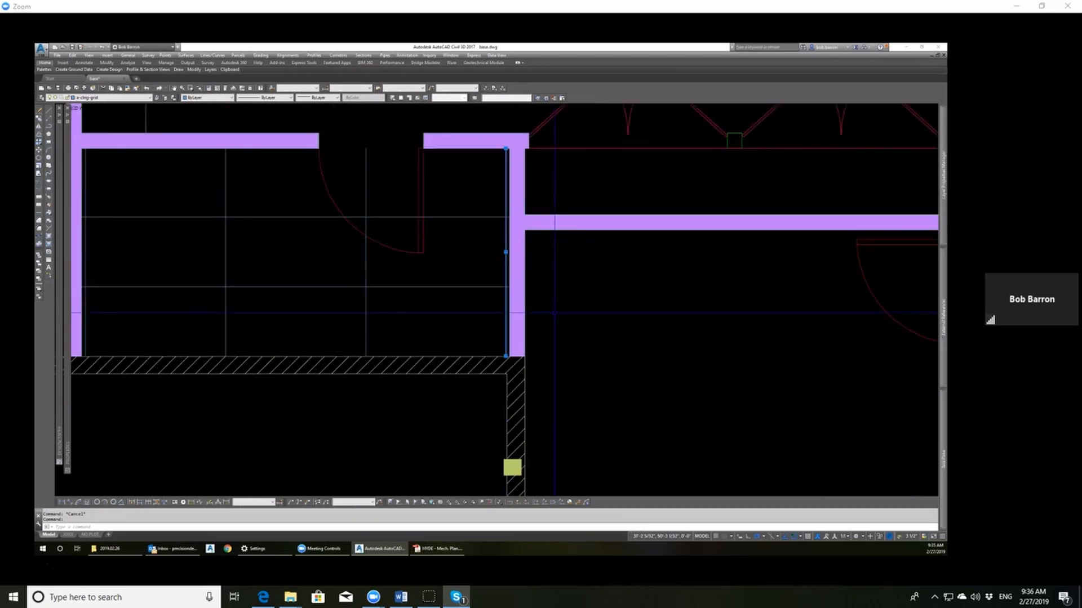
scroll(553, 312, down, 2)
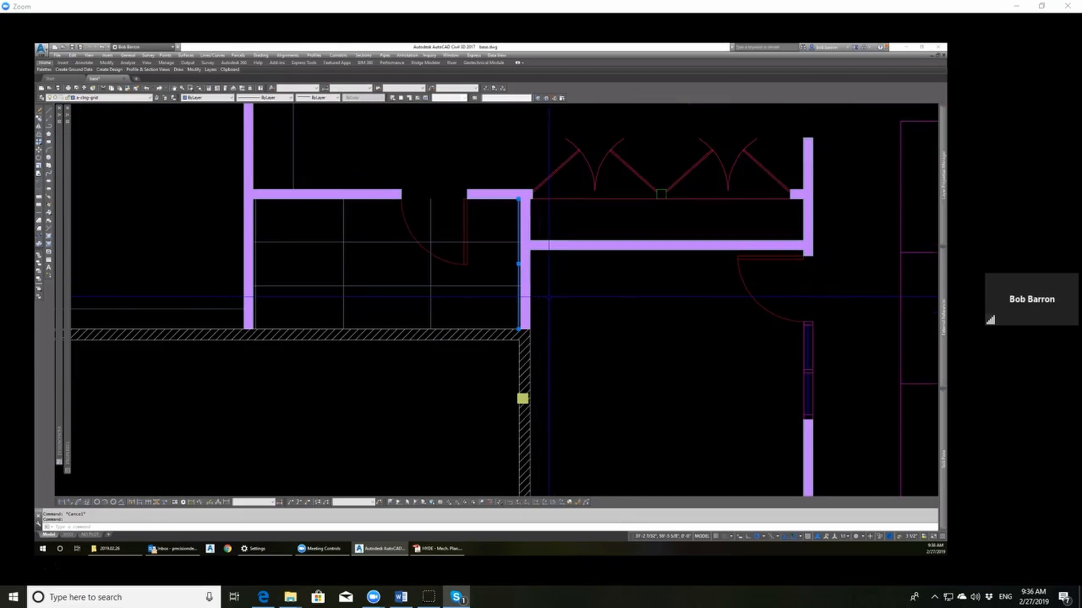
key(Escape)
scroll(509, 307, up, 2)
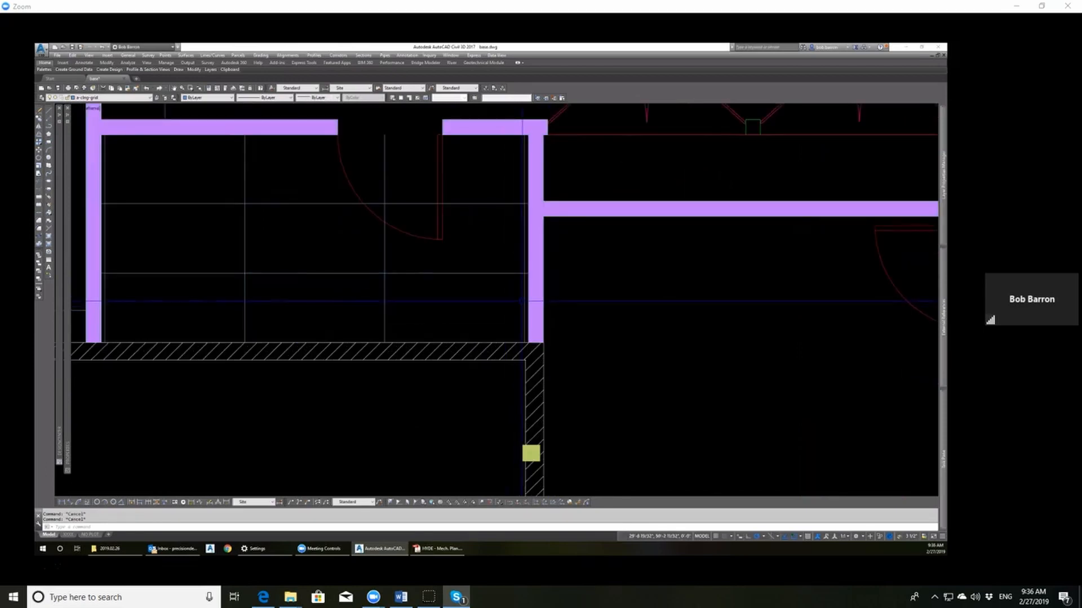
Step: Move the small room's four vertical grid lines 24 inches to the west
click(525, 302)
scroll(497, 302, down, 4)
scroll(463, 299, up, 2)
click(463, 300)
click(349, 292)
scroll(279, 294, up, 2)
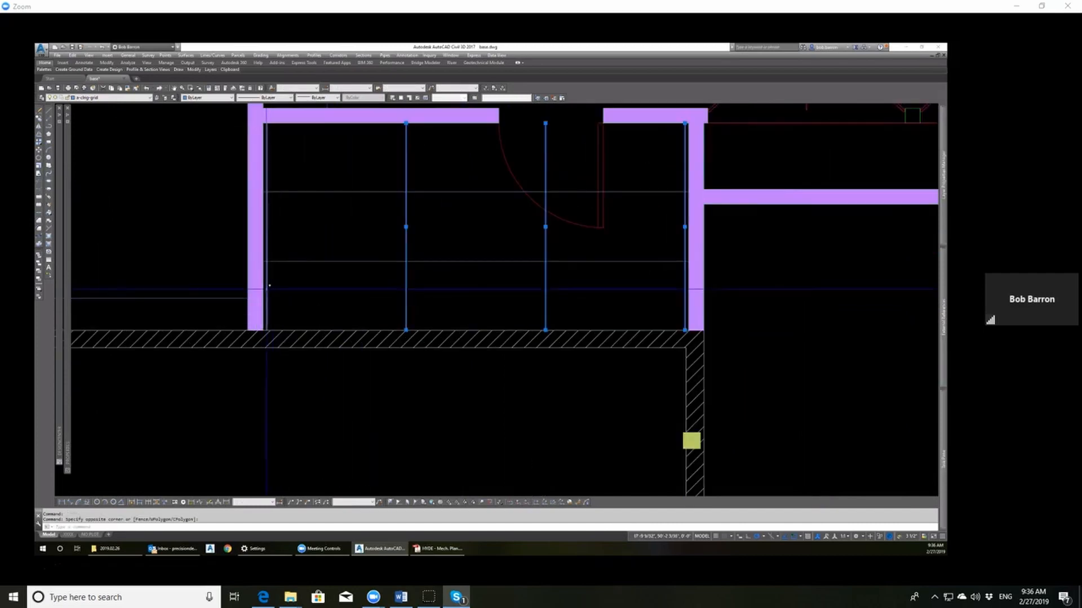
scroll(428, 328, down, 2)
scroll(442, 353, up, 2)
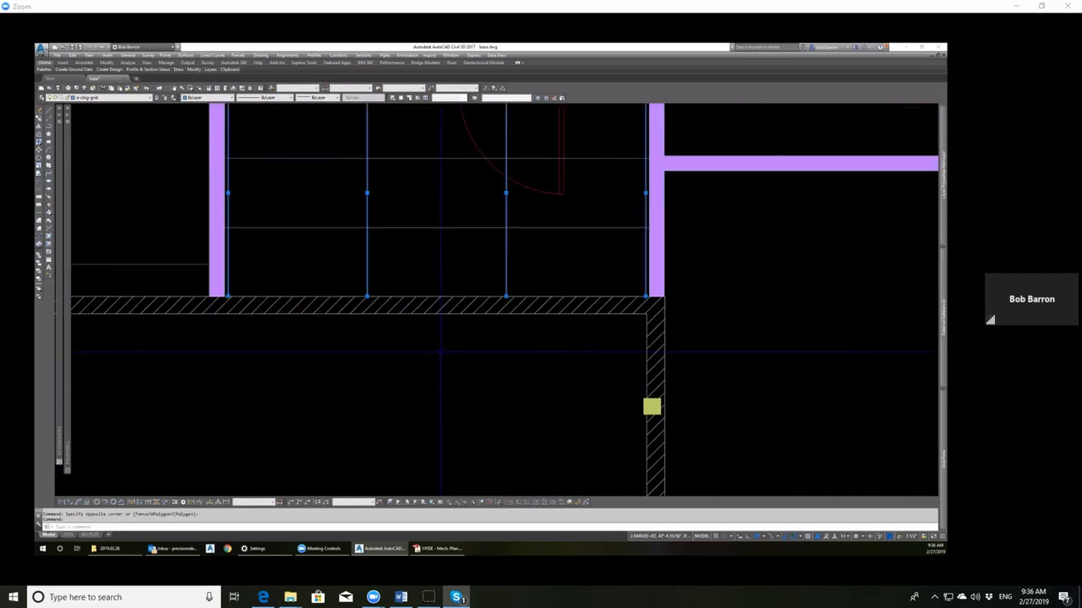
scroll(517, 373, down, 2)
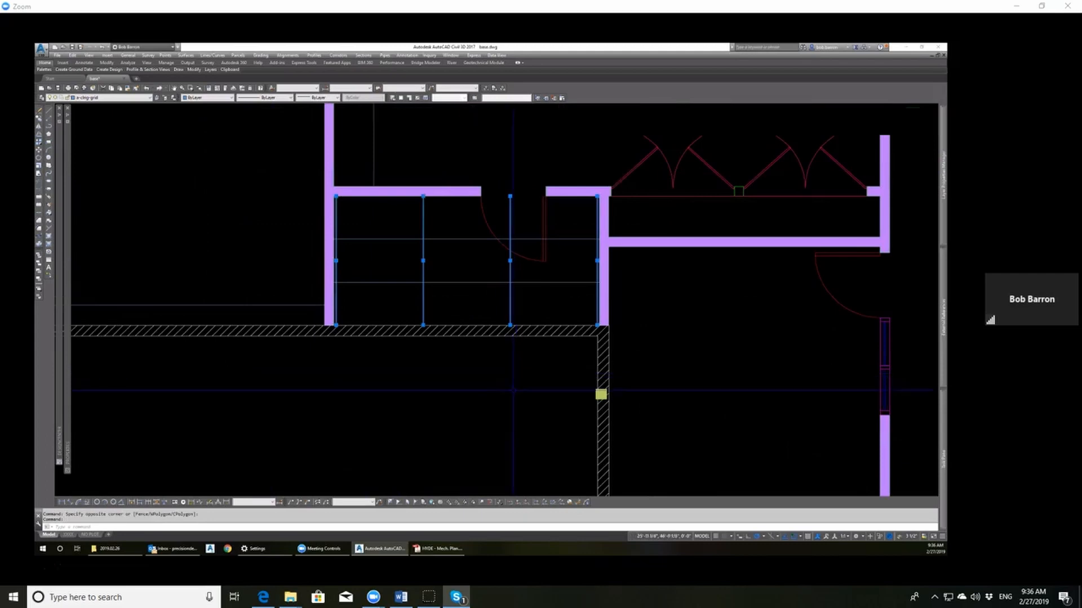
text(m)
key(Return)
click(528, 386)
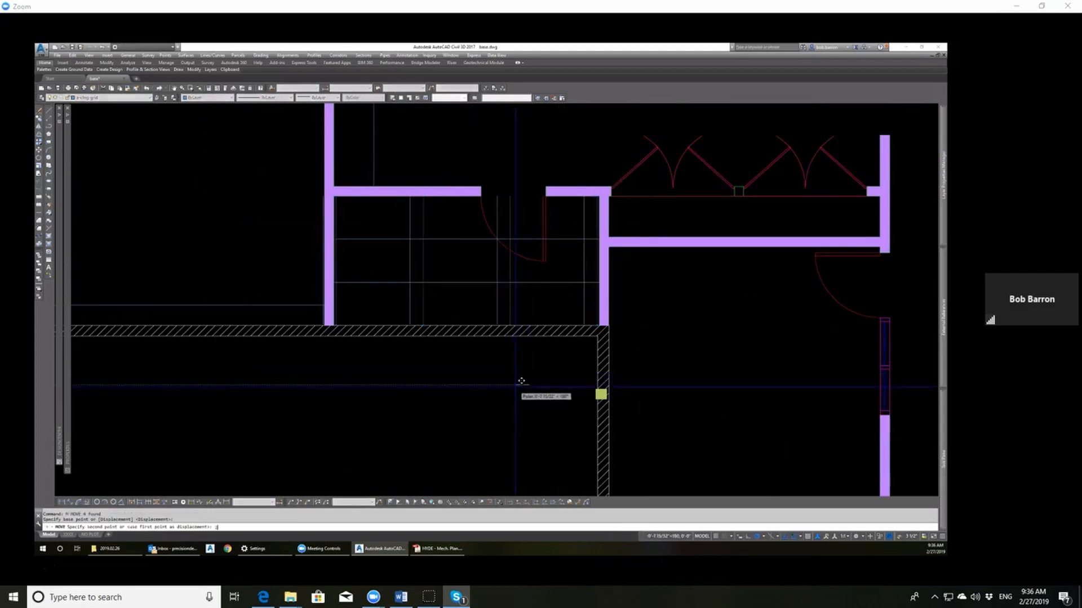
key(Return)
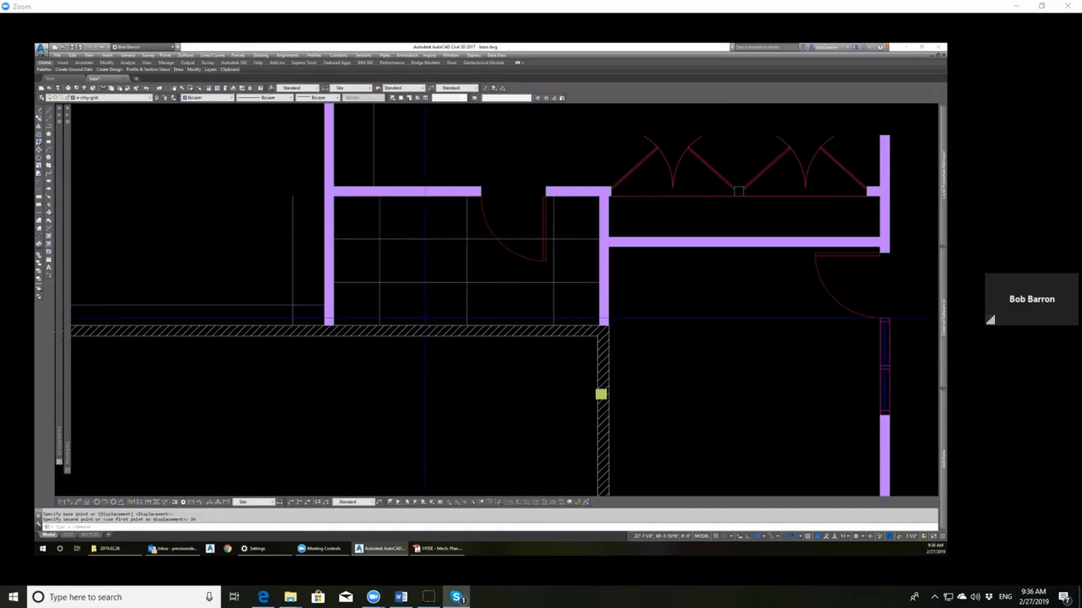
Step: Erase the vertical grid line lying west of the small room's west partition
key(Escape)
key(Escape)
click(313, 277)
click(265, 243)
key(Delete)
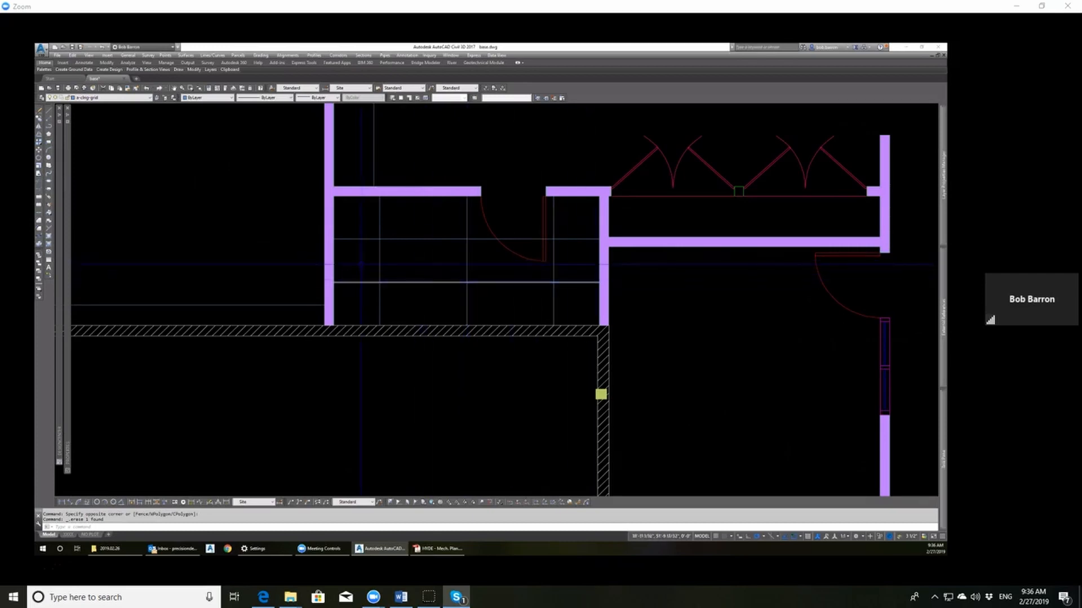
key(Escape)
key(Escape)
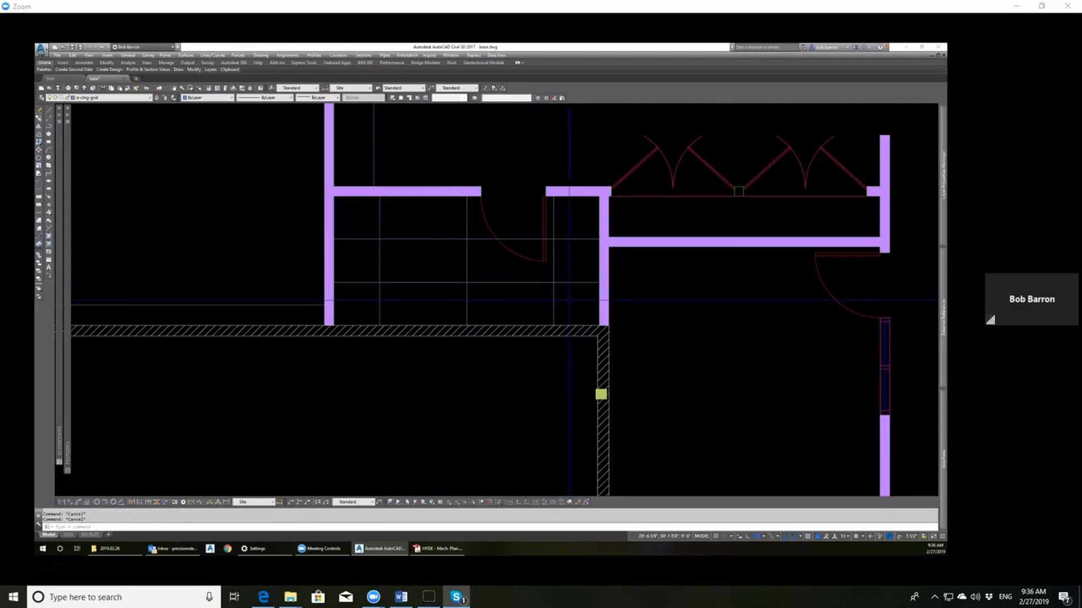
Step: Measure the distance from the small room's easternmost vertical grid line to its east partition
text(3)
key(Return)
click(554, 282)
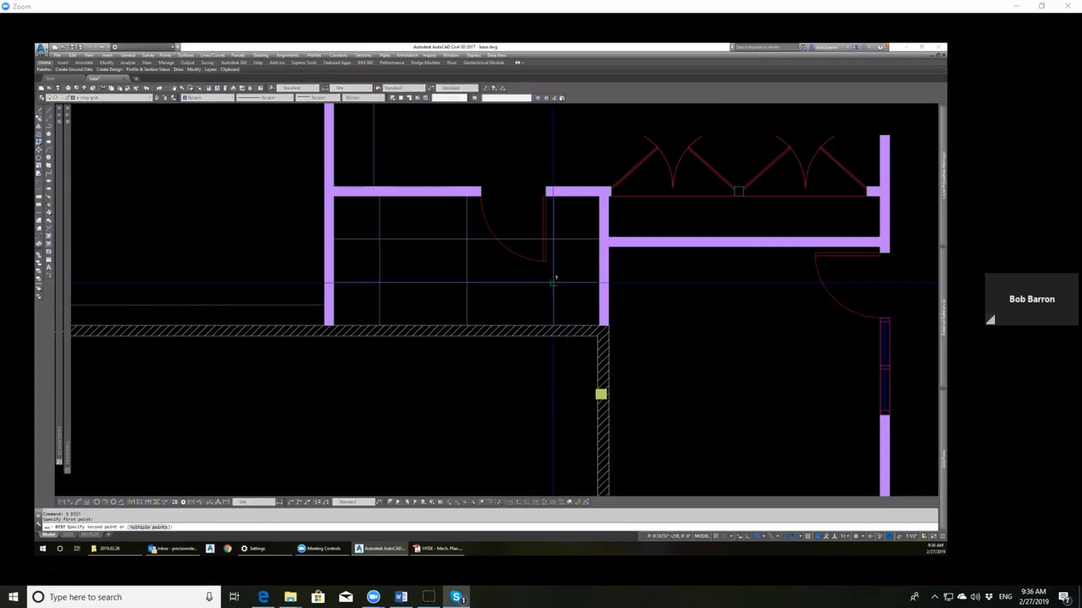
click(599, 282)
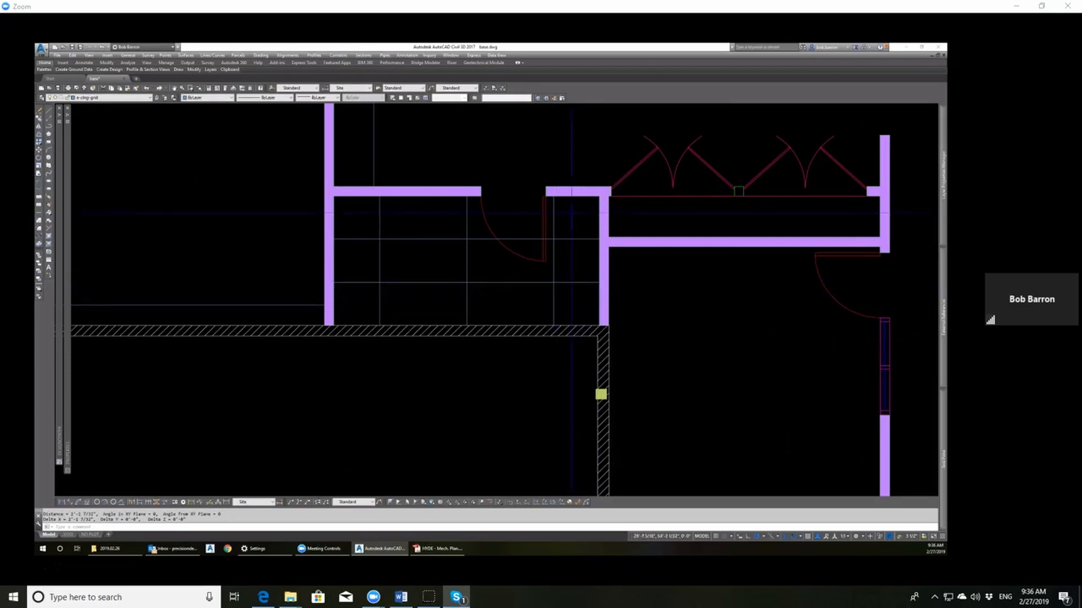
scroll(571, 213, down, 3)
scroll(554, 316, up, 3)
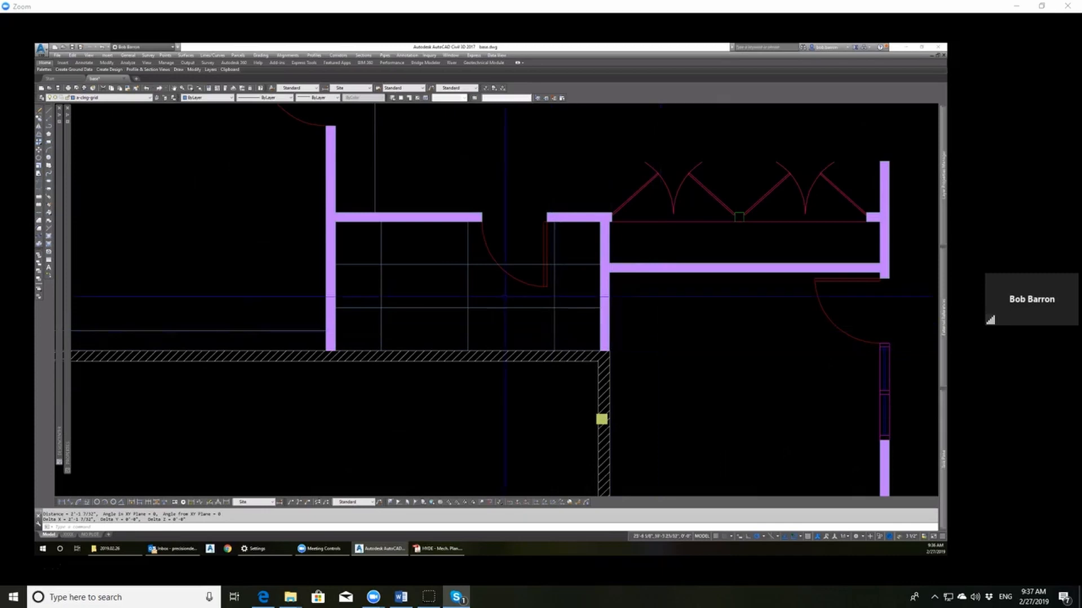
Step: Try to move the small room's three vertical grid lines
click(560, 332)
click(376, 320)
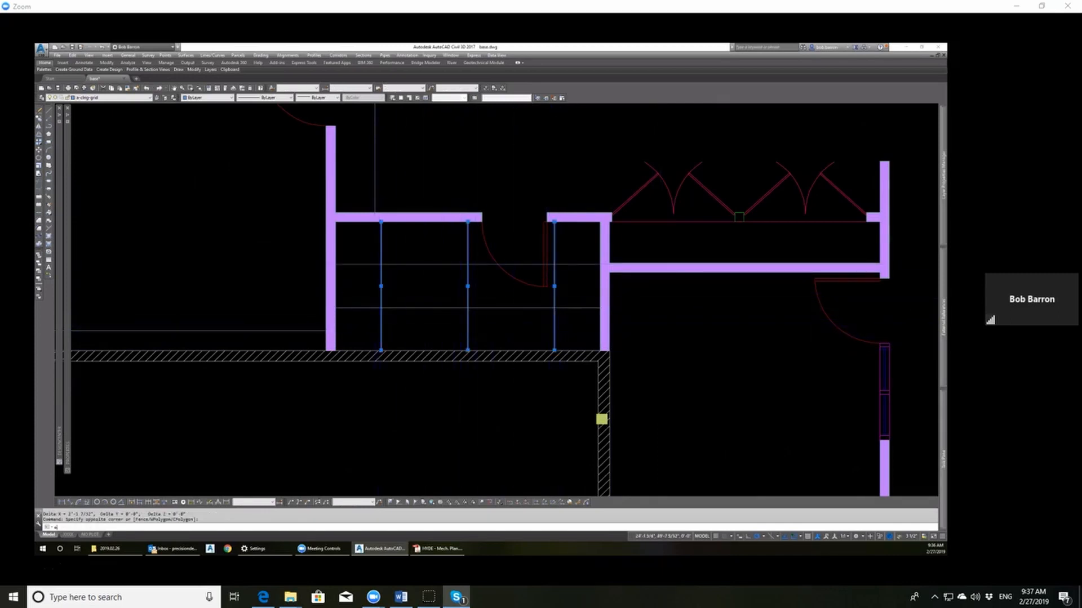
text(m)
key(Return)
click(508, 322)
key(Escape)
key(Escape)
click(497, 319)
click(487, 299)
scroll(476, 318, up, 2)
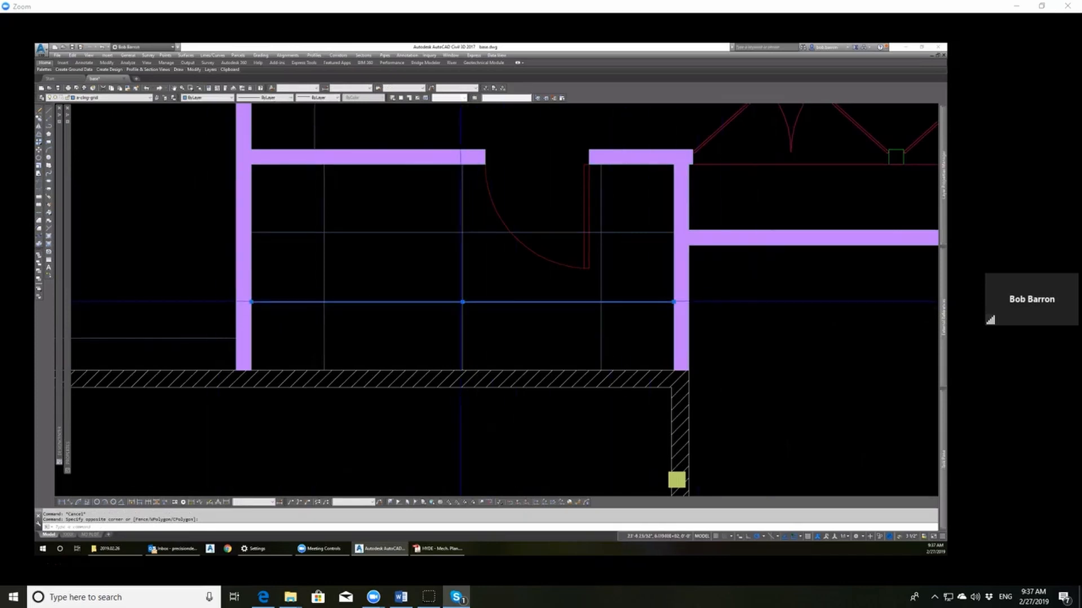
key(Escape)
scroll(463, 301, down, 2)
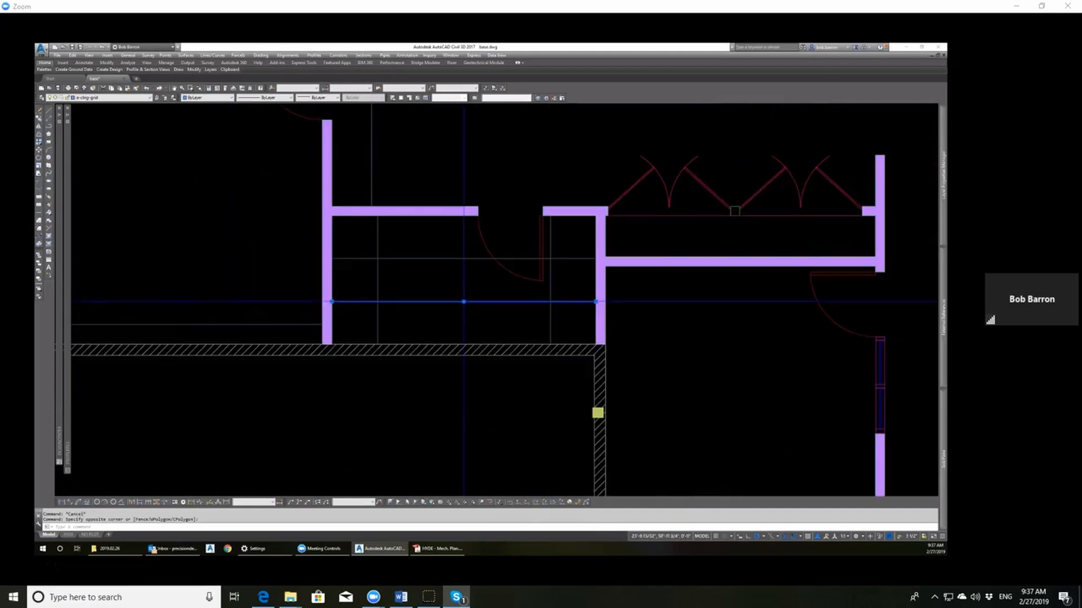
Step: Move the small room's three vertical grid lines 24 inches to the west
scroll(463, 300, up, 4)
scroll(463, 301, down, 2)
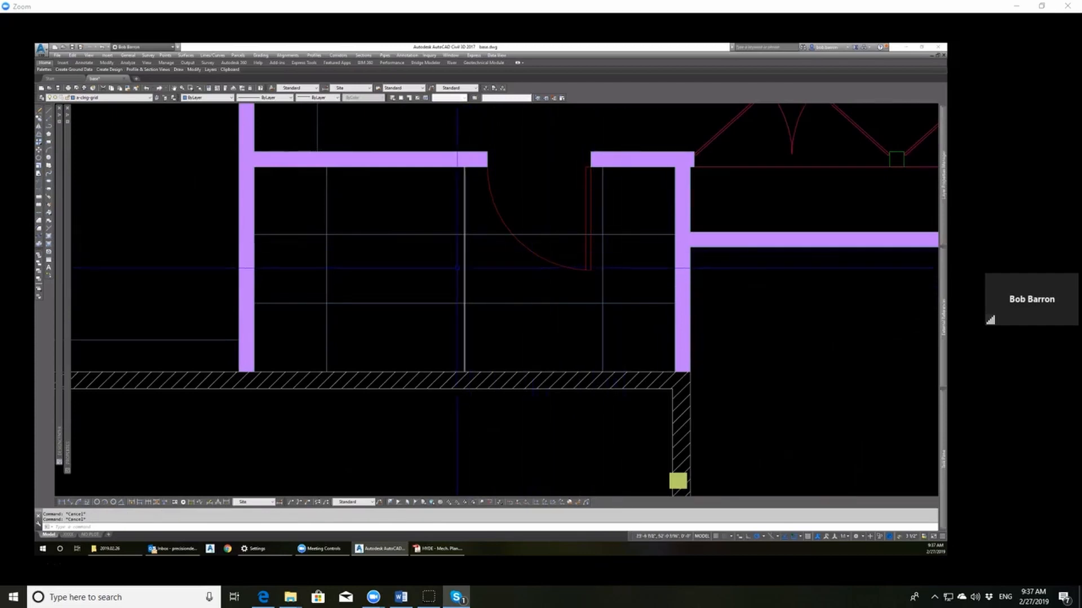
click(604, 291)
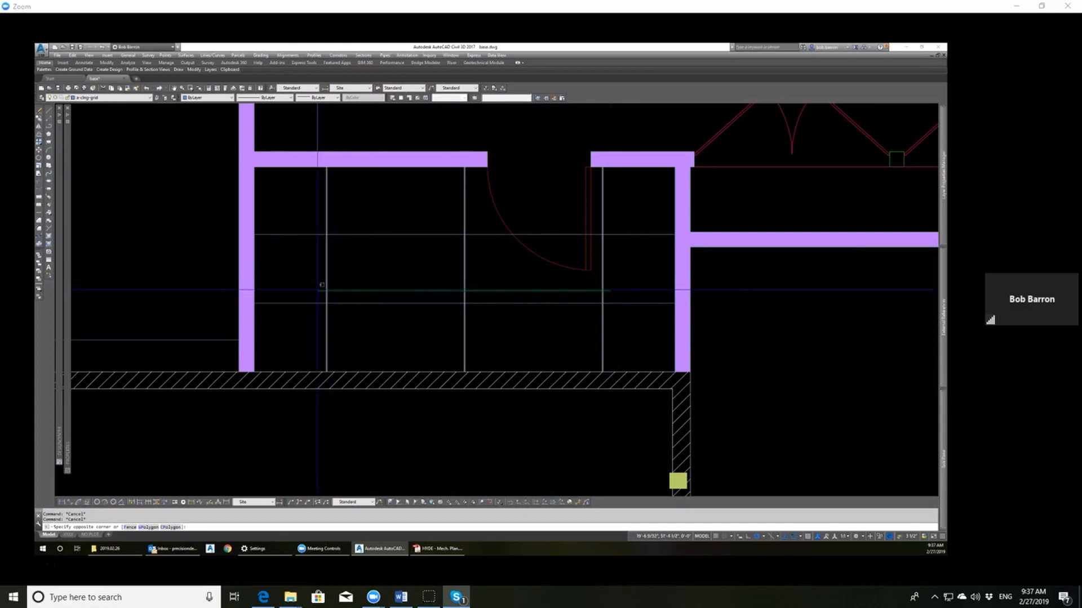
click(318, 291)
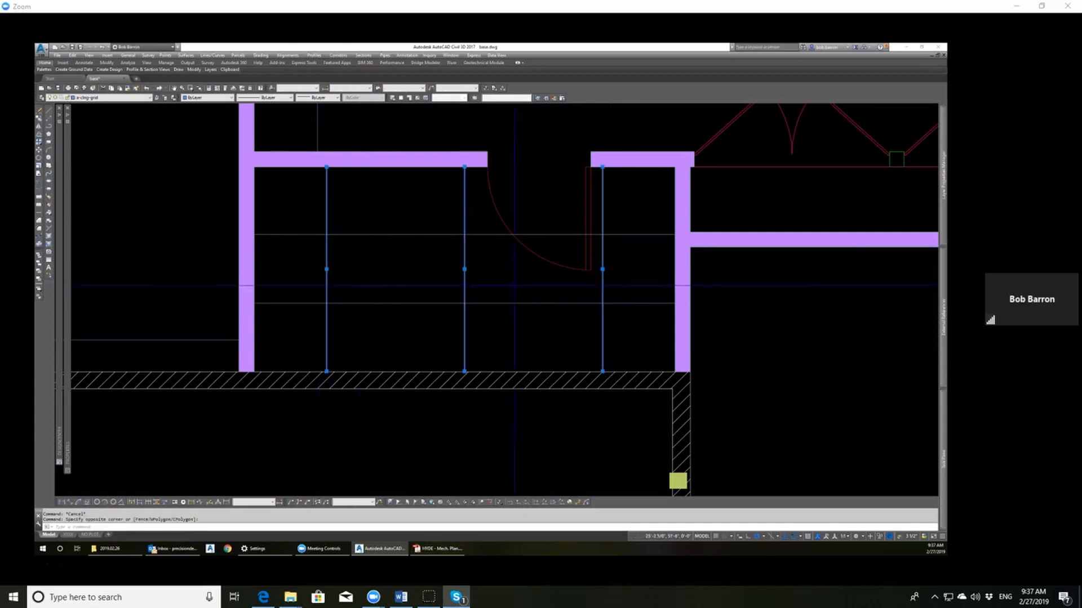
text(m)
key(Return)
click(541, 272)
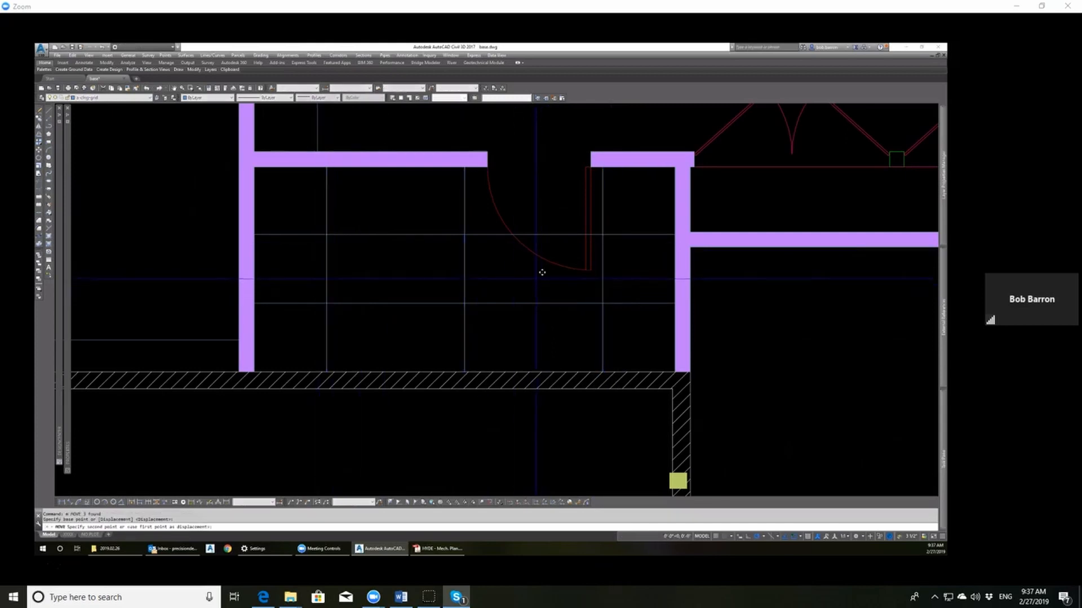
key(Return)
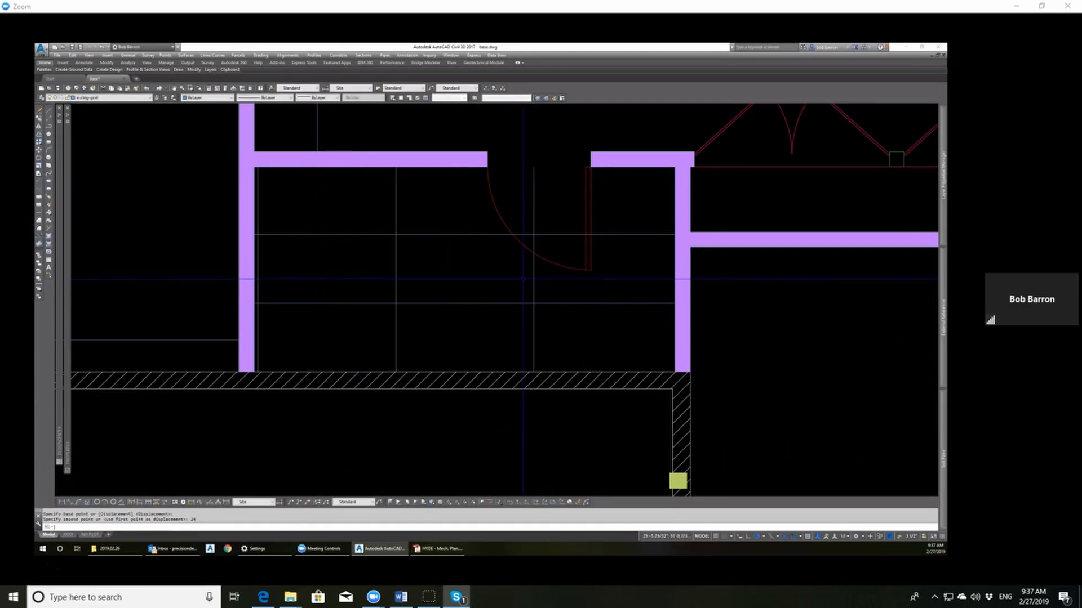
key(Escape)
key(Escape)
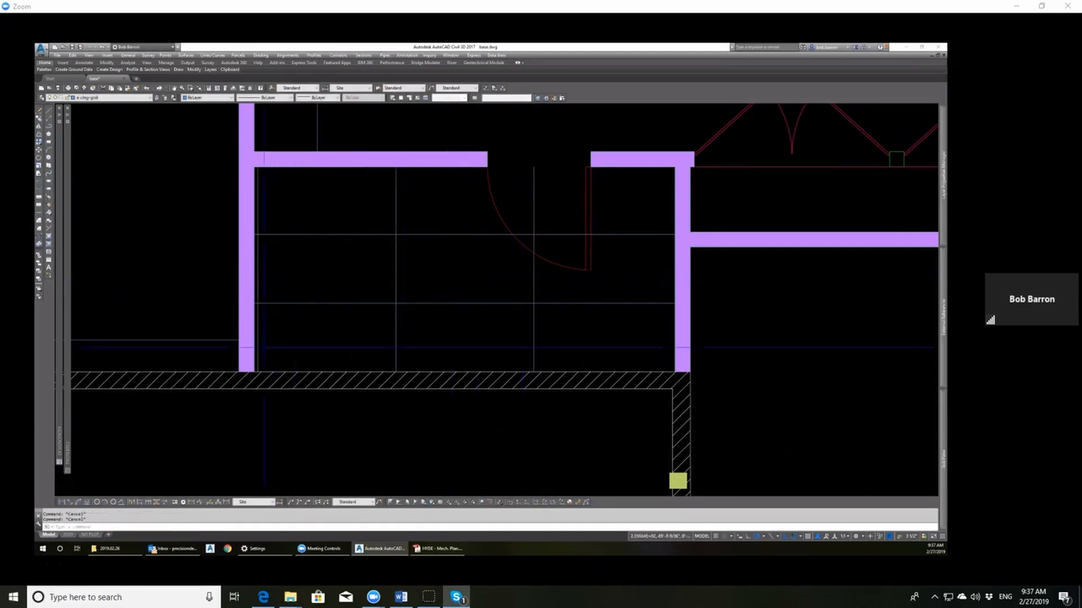
Step: Measure the distance from the small room's west partition to its westernmost vertical grid line
scroll(259, 354, up, 2)
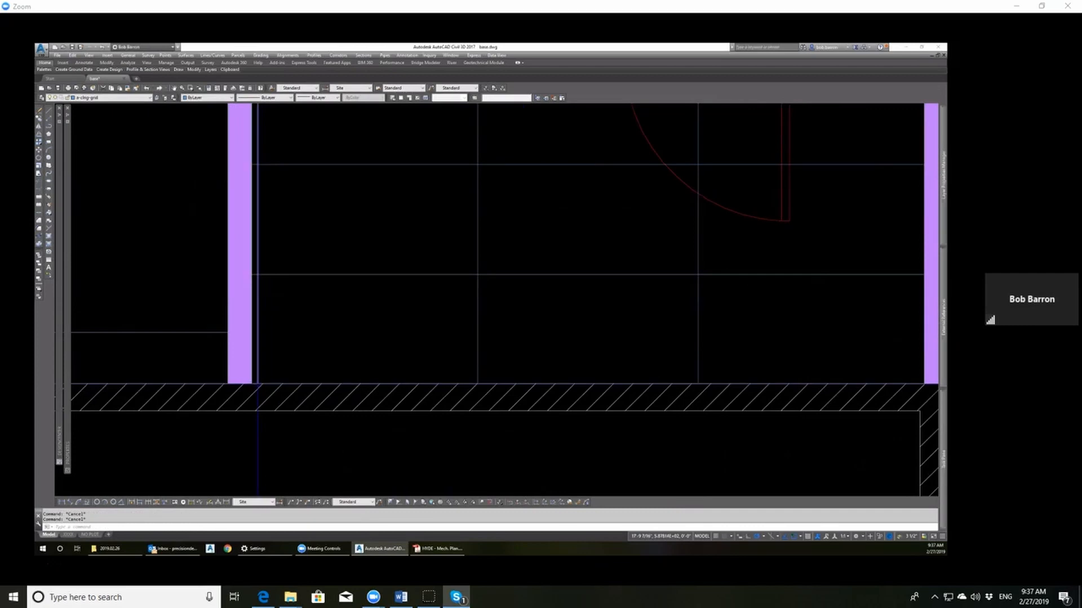
text(3)
key(space)
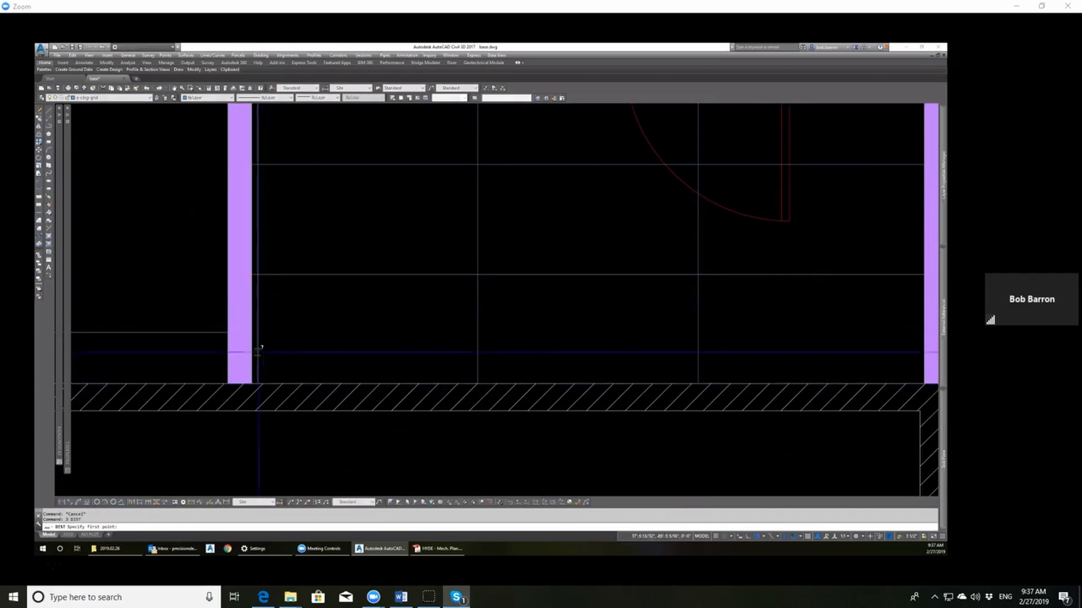
click(251, 328)
click(258, 329)
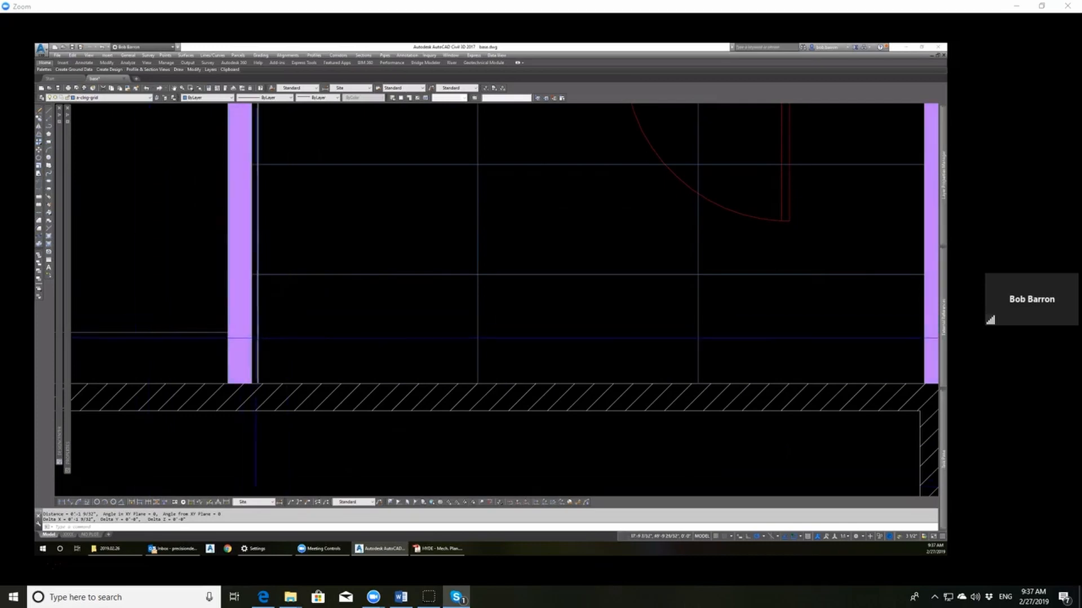
Step: Sketch a rectangular outline with four lines in the empty area south of the hatched wall, below the small room
scroll(370, 336, down, 6)
scroll(370, 335, up, 2)
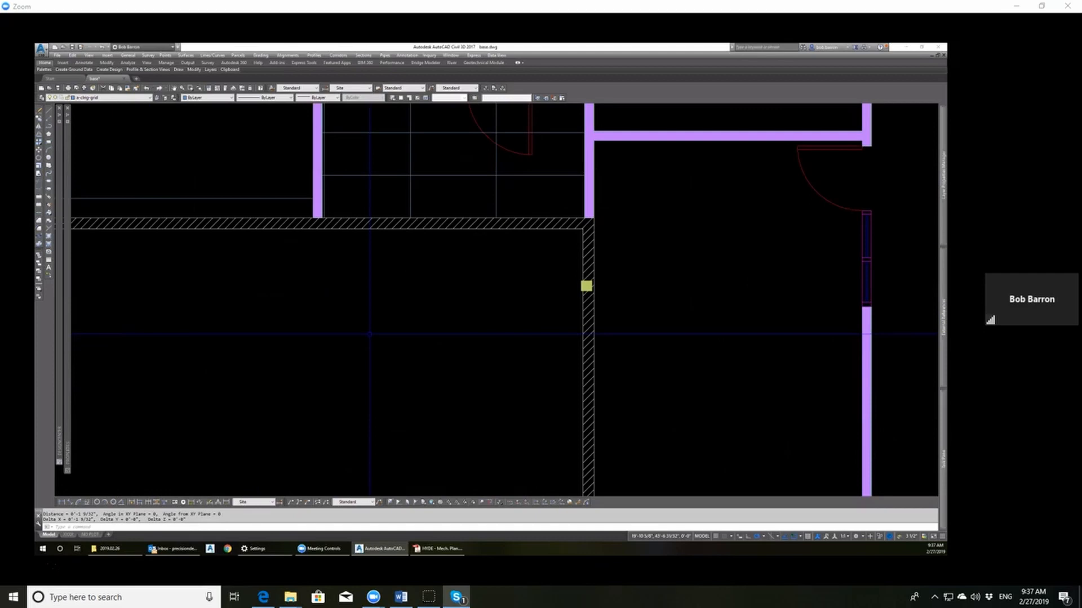
text(l)
key(Return)
click(310, 382)
click(310, 287)
key(Return)
key(Return)
click(310, 381)
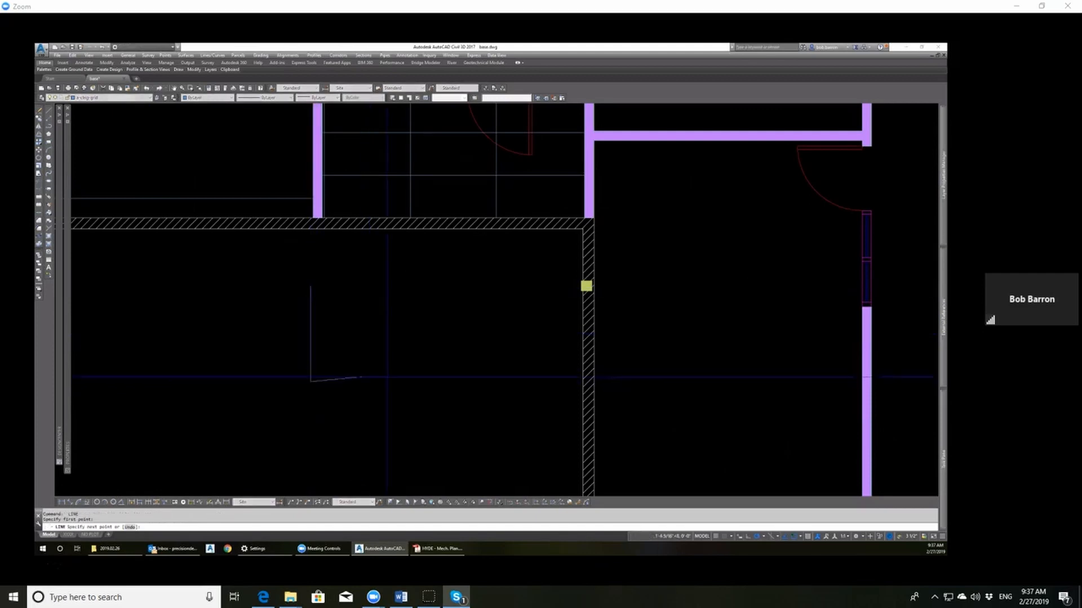
click(464, 381)
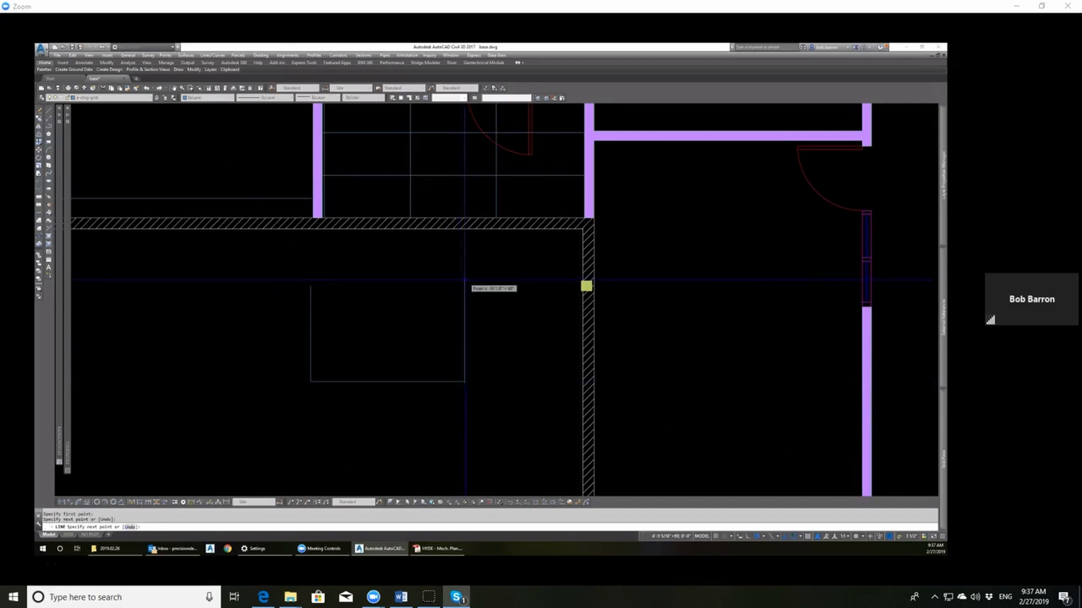
click(464, 286)
click(310, 286)
key(Escape)
scroll(325, 313, up, 2)
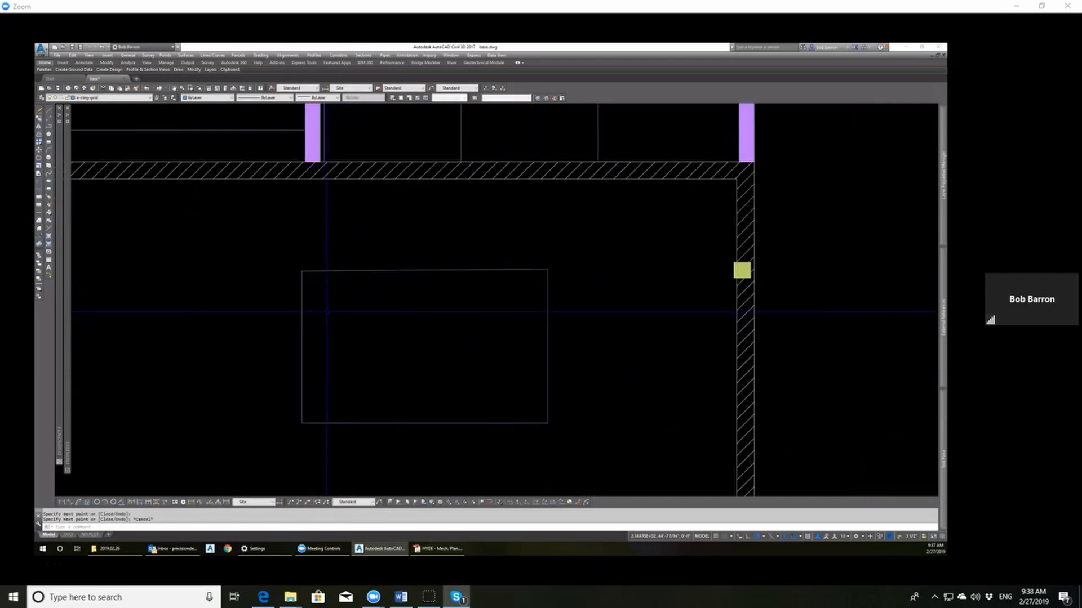
Step: Draw a small L-shaped wall angle with a polyline inside the upper-left corner of the sketched rectangle
key(Return)
scroll(325, 310, up, 4)
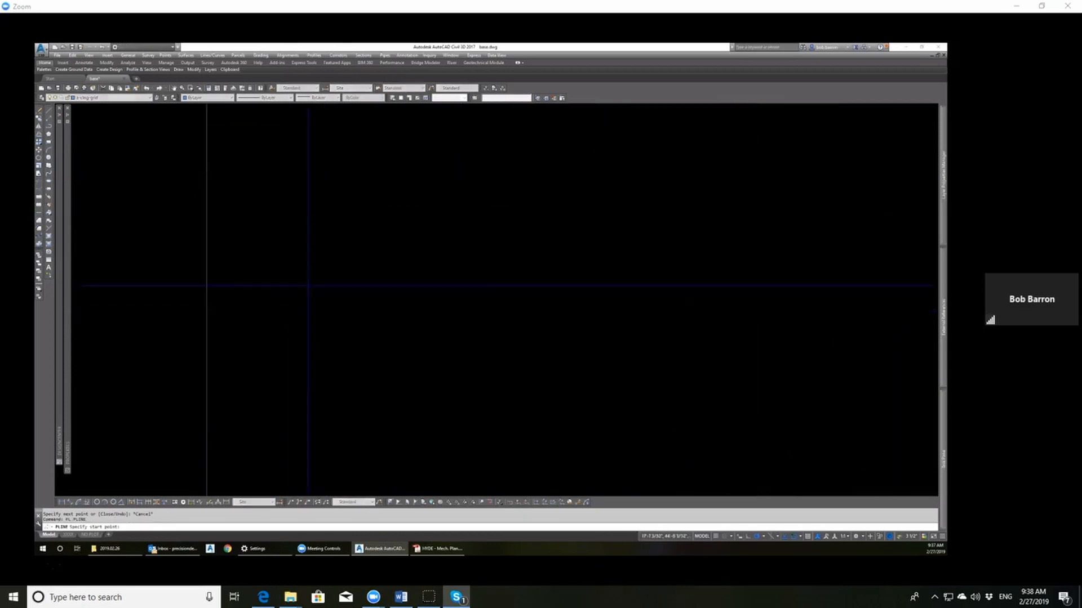
click(297, 253)
click(296, 282)
click(329, 282)
scroll(260, 270, down, 2)
scroll(262, 270, down, 1)
key(Escape)
Step: Copy the small L-shaped wall angle 48 inches to the east
click(309, 290)
click(284, 265)
text(co)
key(Return)
click(312, 317)
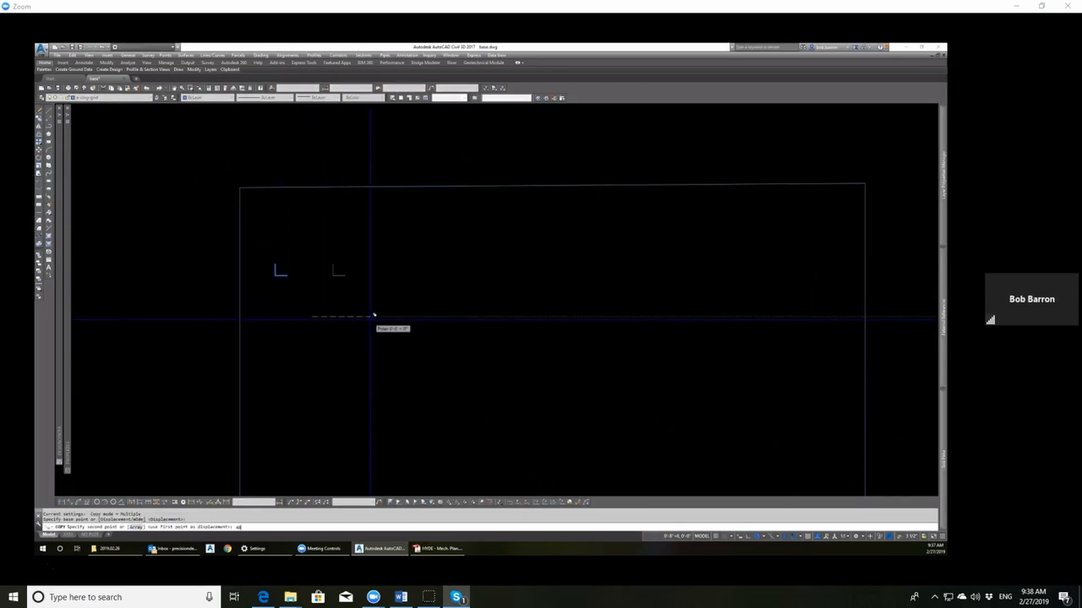
key(Return)
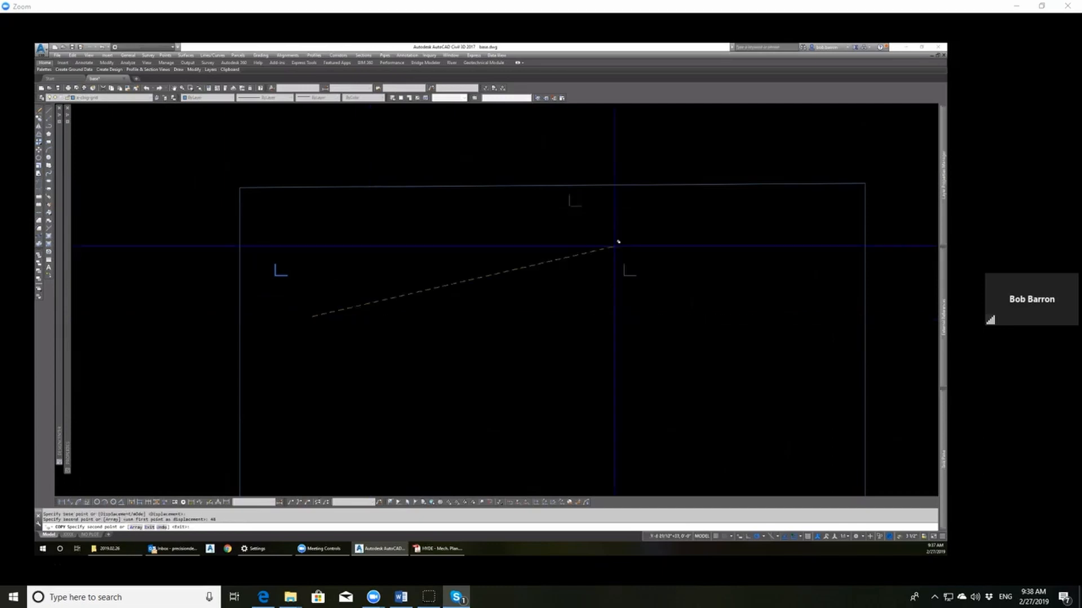
key(Escape)
Step: Draw a line westward from the copied angle's corner to form an inverted tee
key(Escape)
key(Escape)
text(l)
key(Return)
scroll(631, 277, up, 5)
click(592, 278)
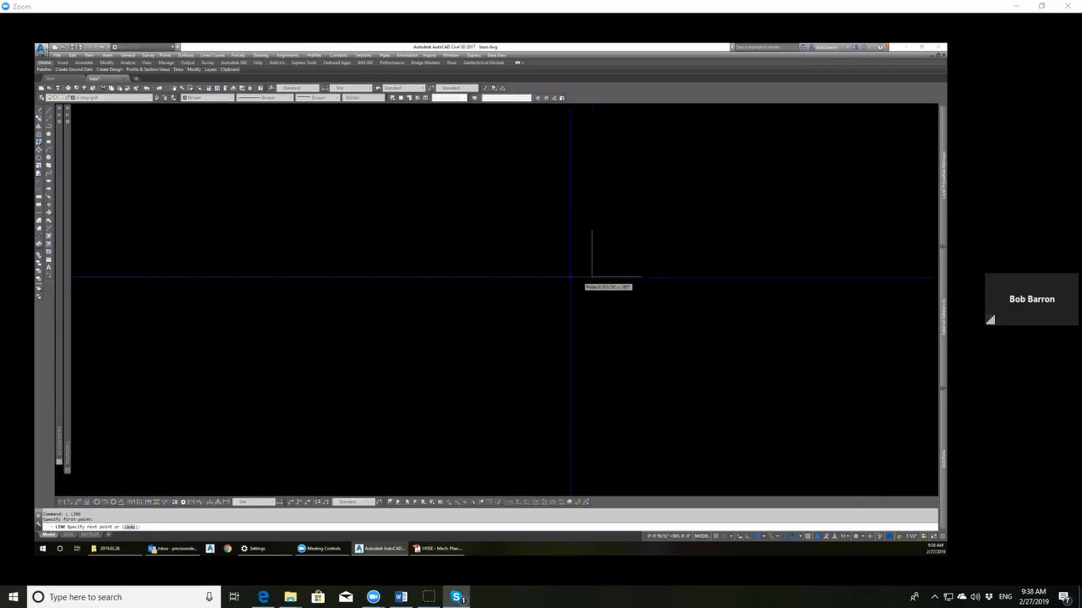
key(Escape)
key(Escape)
Step: Draw a thin ceiling-tile rectangle spanning from the wall angle to the inverted tee
scroll(574, 259, down, 3)
scroll(628, 280, down, 2)
scroll(517, 292, up, 2)
text(rec)
key(Return)
scroll(329, 250, up, 5)
click(193, 243)
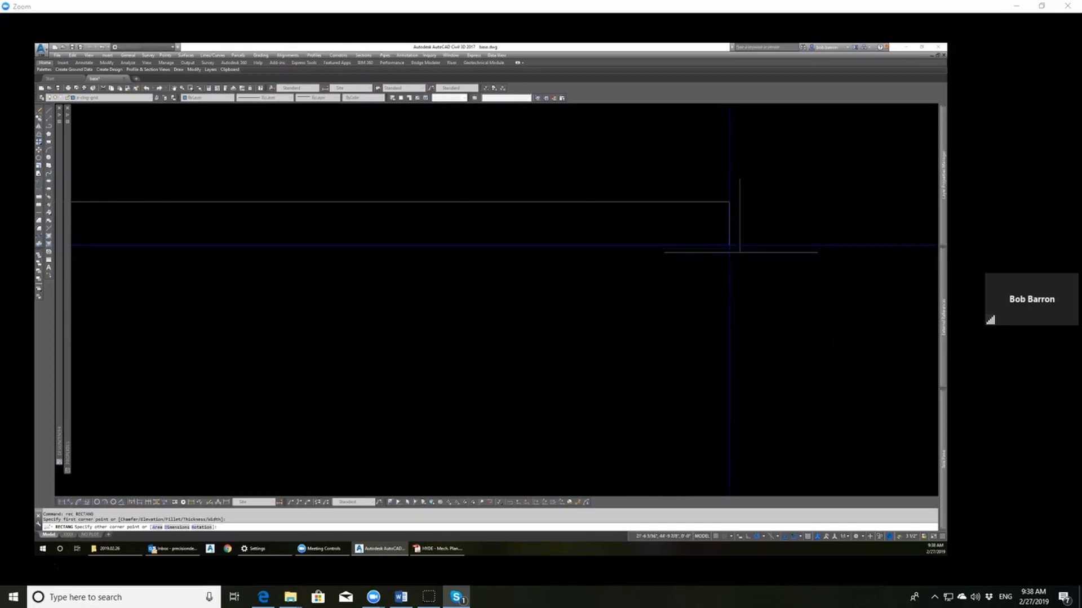
click(733, 247)
scroll(688, 300, down, 2)
key(Escape)
key(Escape)
scroll(583, 327, down, 6)
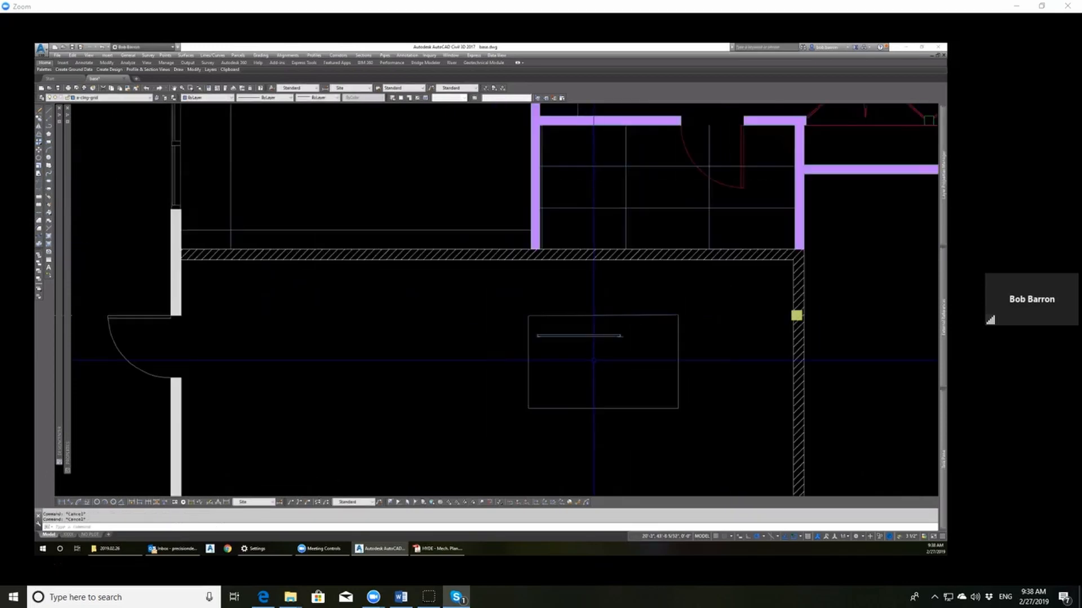
Step: Draw a vertical guide line from the bottom east corner of the small room's west partition down past the sketched rectangle
scroll(594, 360, up, 2)
text(l)
key(Return)
click(505, 181)
scroll(505, 180, up, 5)
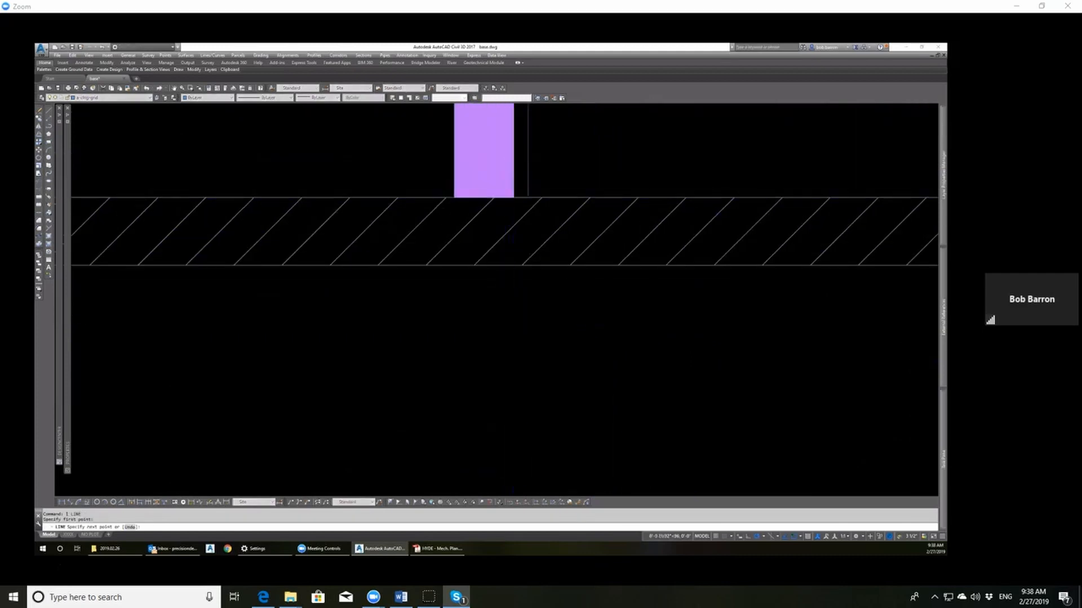
scroll(513, 198, down, 5)
key(Escape)
click(451, 233)
click(835, 438)
text(m)
key(Return)
click(491, 271)
key(Escape)
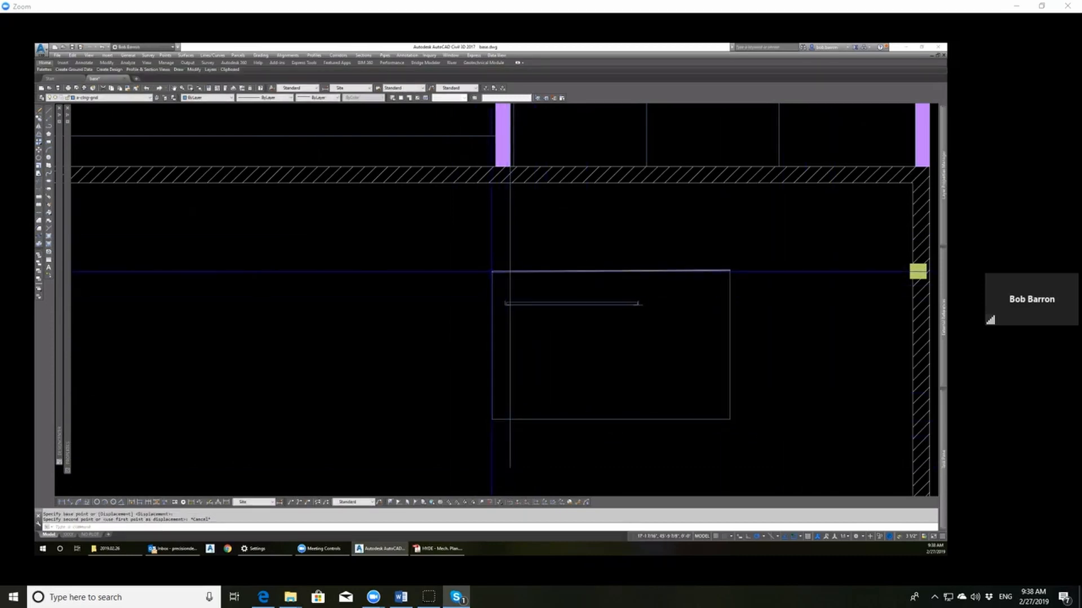
Step: Move the sketched rectangle and its tile section east so the rectangle's top-left corner meets the vertical guide line
text(m)
key(Return)
click(820, 430)
key(Return)
click(491, 271)
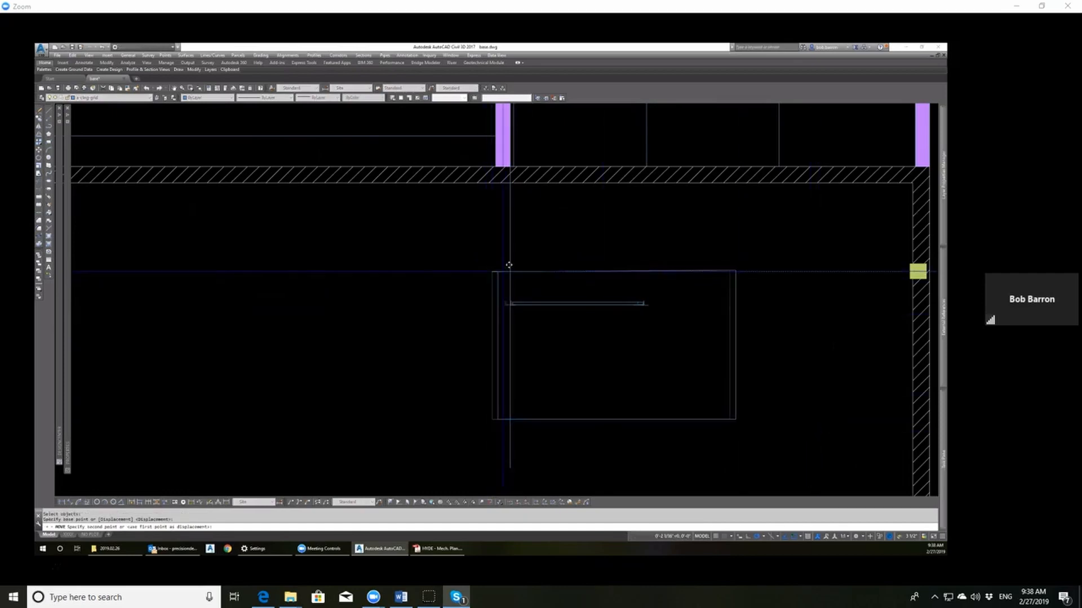
click(511, 271)
key(Escape)
Step: Draw a second vertical guide line from the small room's westernmost grid line down past the sketched rectangle
text(l)
key(Return)
scroll(513, 141, up, 5)
click(517, 176)
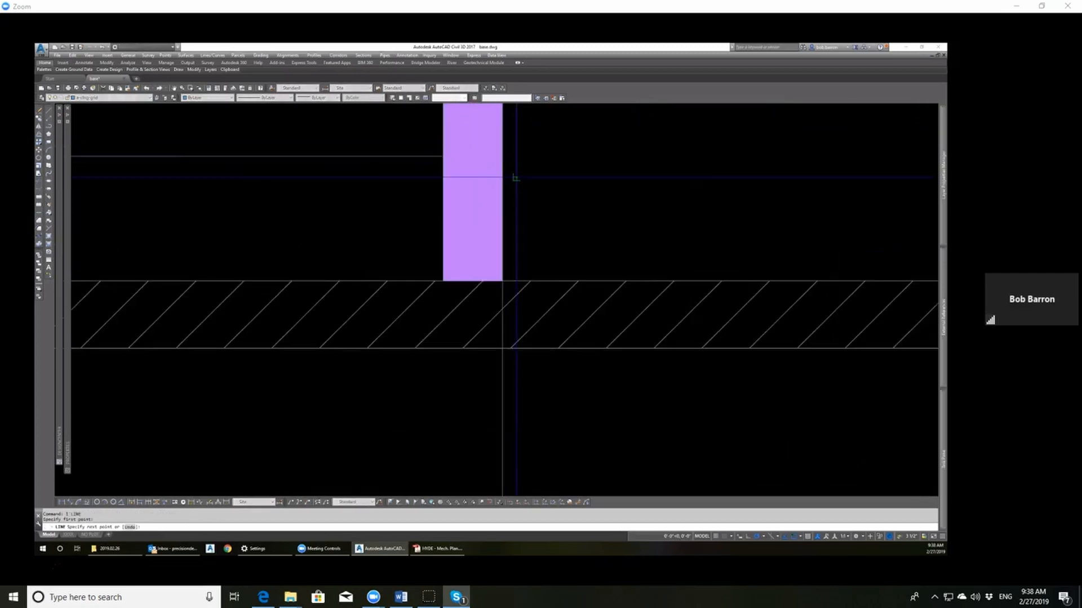
scroll(515, 180, down, 5)
scroll(513, 397, up, 3)
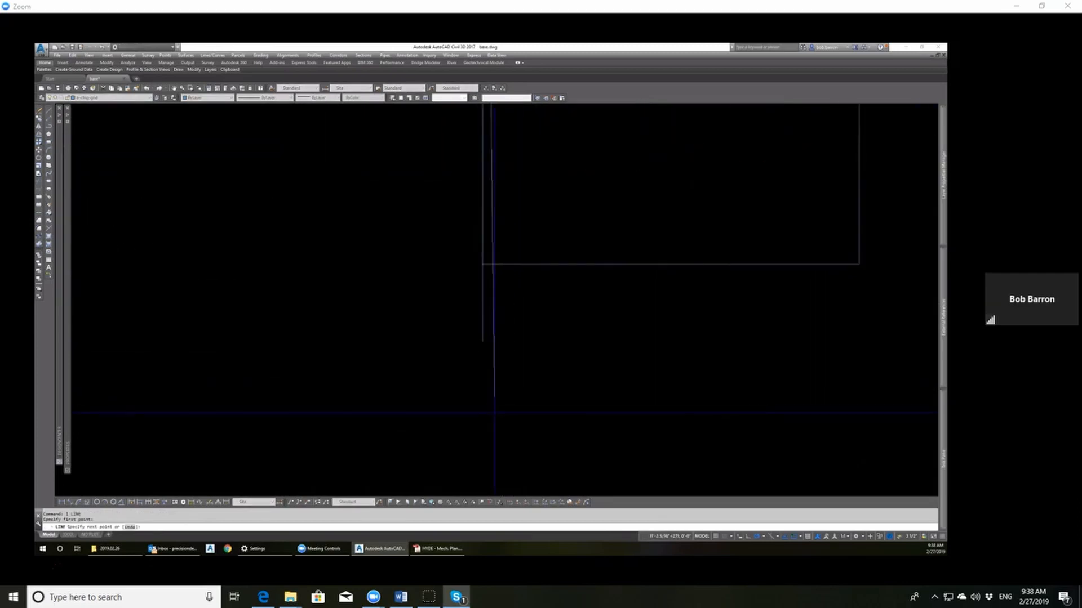
key(Escape)
scroll(538, 285, down, 3)
scroll(538, 286, up, 3)
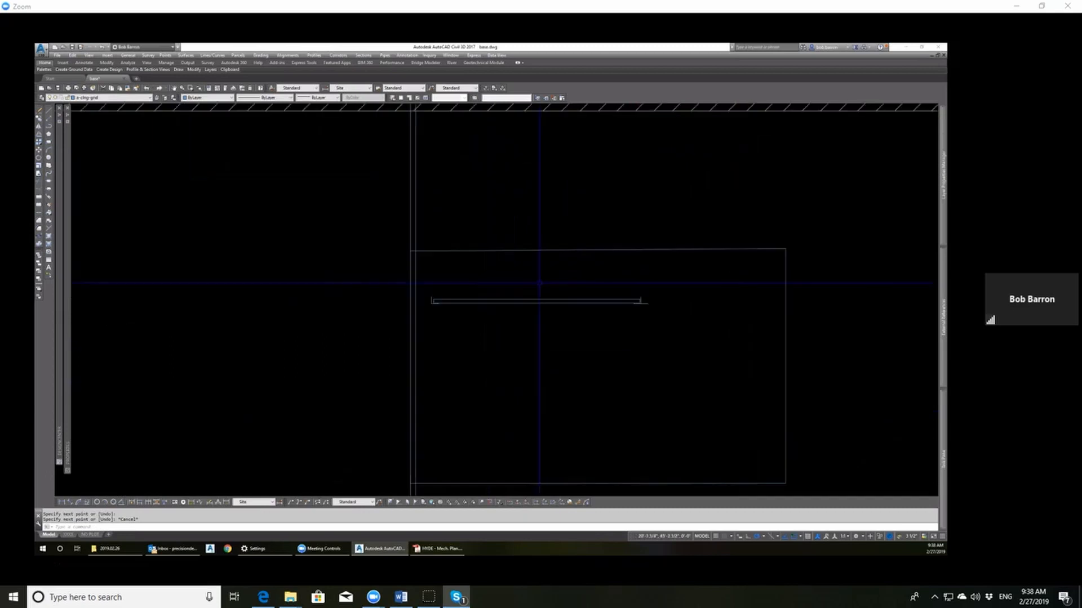
key(Escape)
scroll(629, 280, up, 4)
click(551, 216)
click(693, 313)
text(vv)
key(Return)
key(Escape)
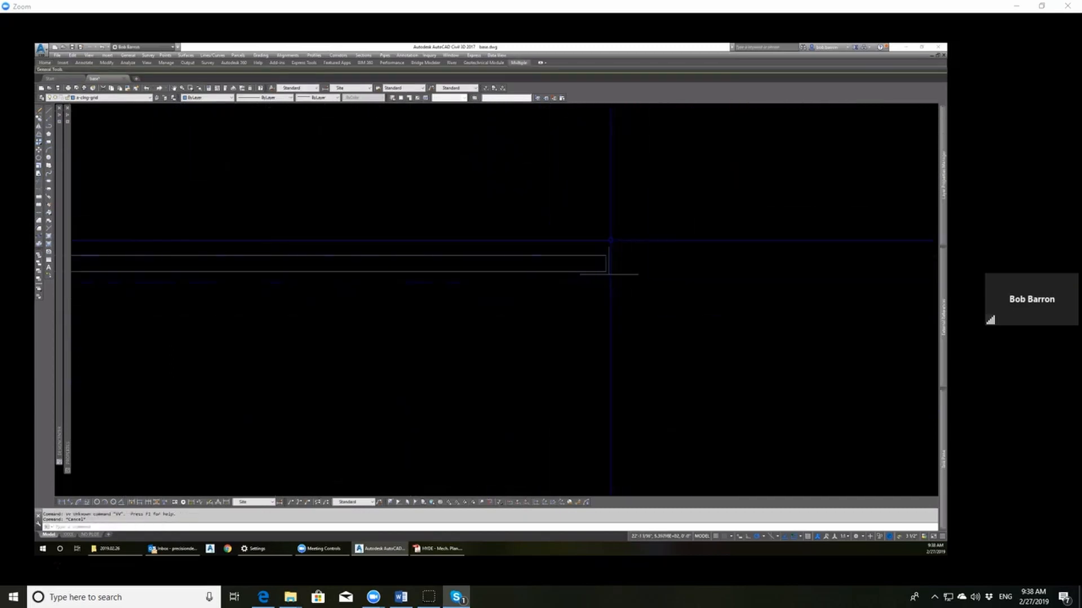
Step: Copy the inverted tee onto the guide line projected from the westernmost grid line
click(548, 217)
click(702, 311)
text(c)
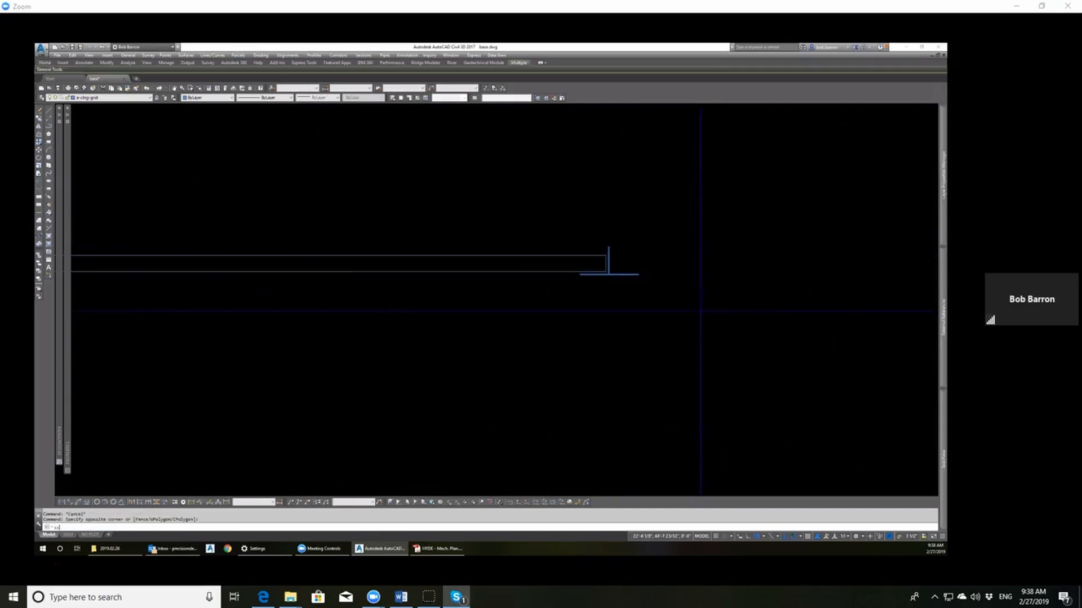
text(c)
key(Return)
click(608, 247)
scroll(608, 246, down, 5)
scroll(426, 249, up, 5)
scroll(399, 263, down, 3)
scroll(349, 268, up, 6)
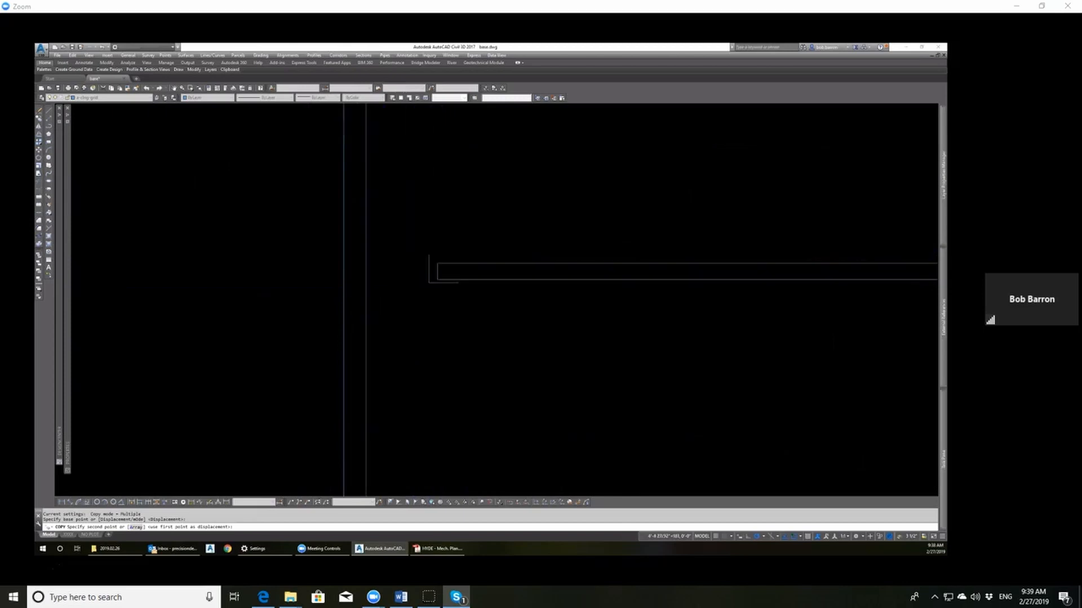
key(Escape)
scroll(468, 347, down, 4)
key(Escape)
scroll(416, 323, up, 4)
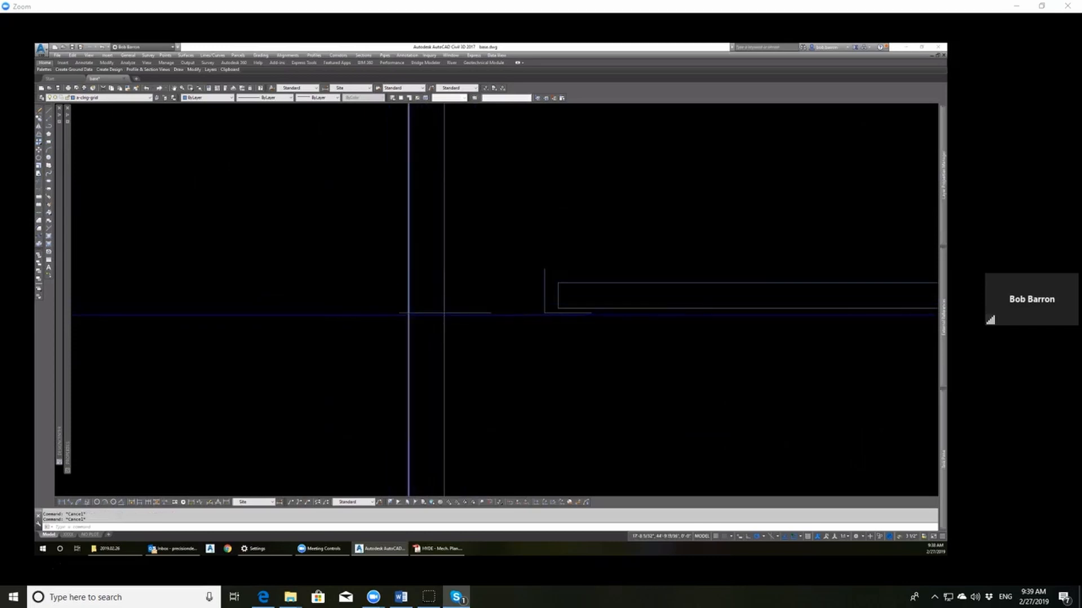
Step: Erase the copied inverted tee from the projected grid guide line
click(467, 321)
click(455, 302)
click(430, 320)
click(404, 293)
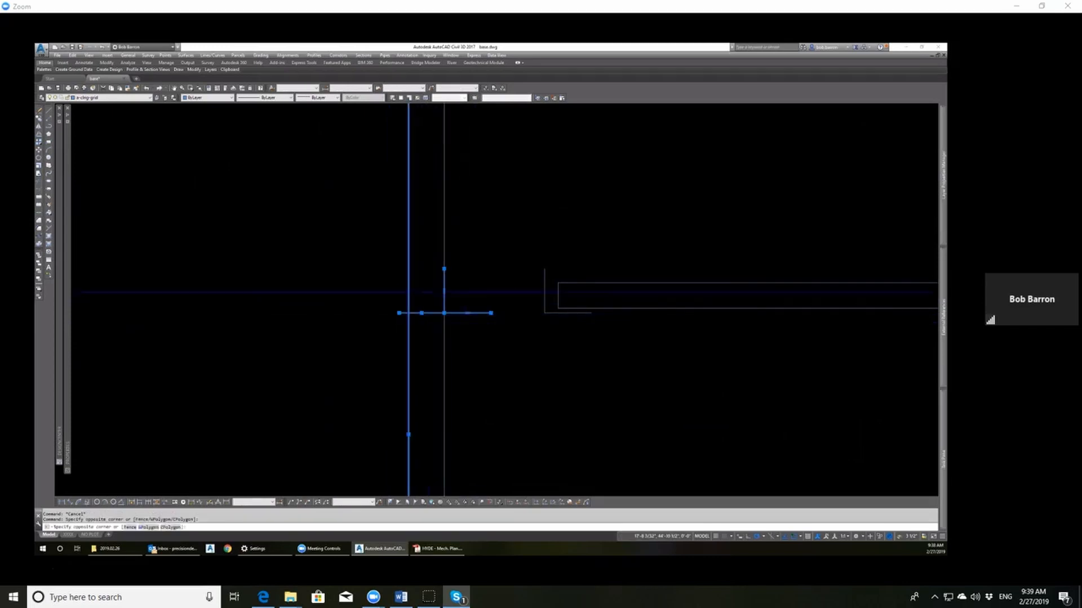
key(Escape)
click(470, 329)
click(468, 312)
click(423, 319)
click(423, 301)
key(Delete)
scroll(367, 229, down, 2)
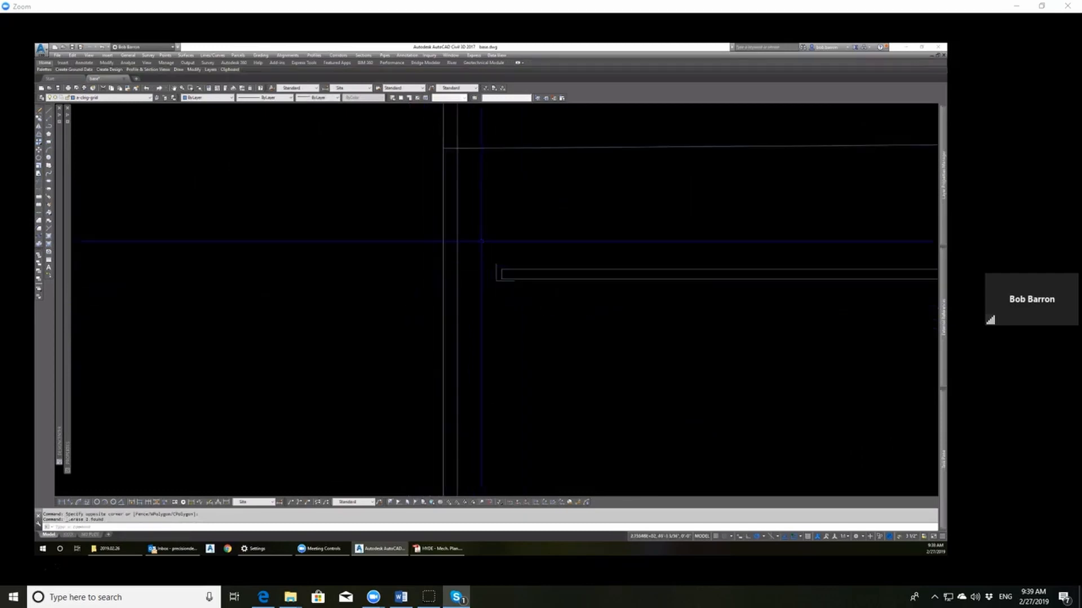
Step: Move the tile section west so the wall angle's corner meets the guide line projected from the westernmost grid line
scroll(485, 239, down, 3)
click(480, 235)
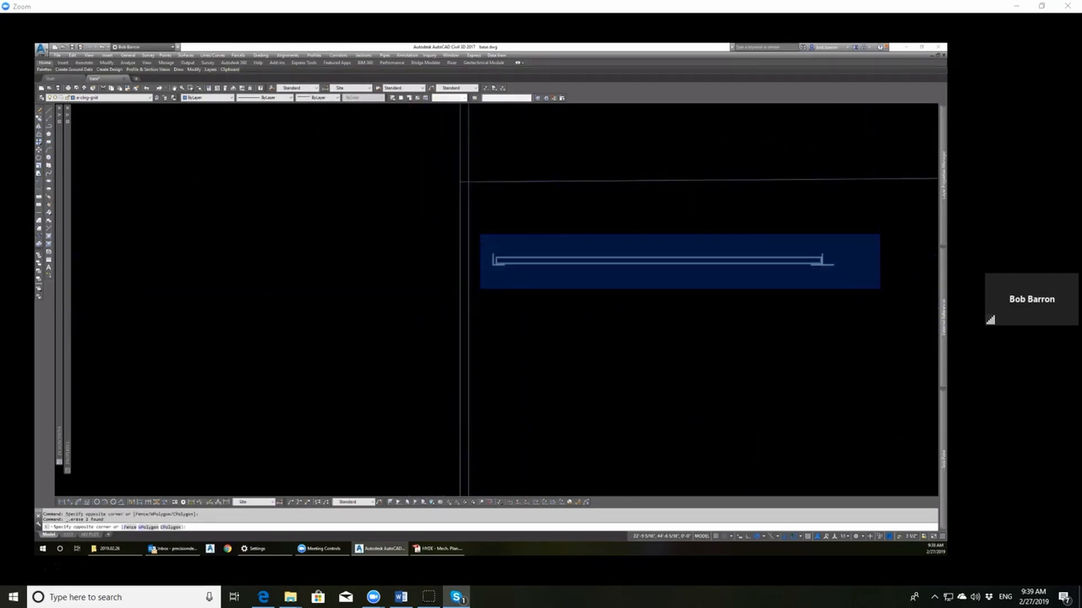
click(879, 289)
text(m)
key(Return)
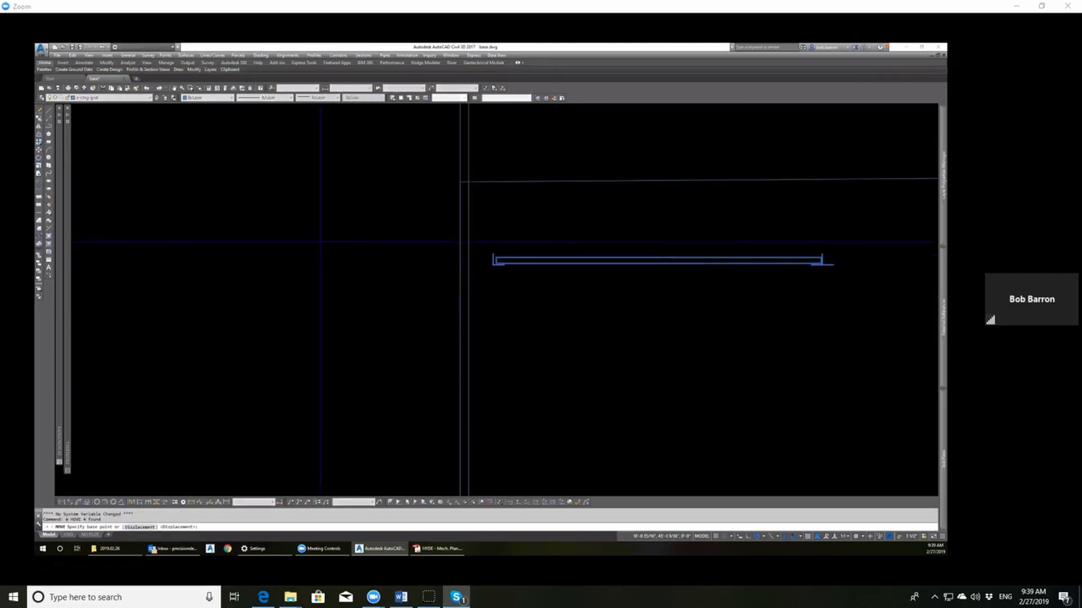
scroll(568, 331, up, 3)
click(555, 331)
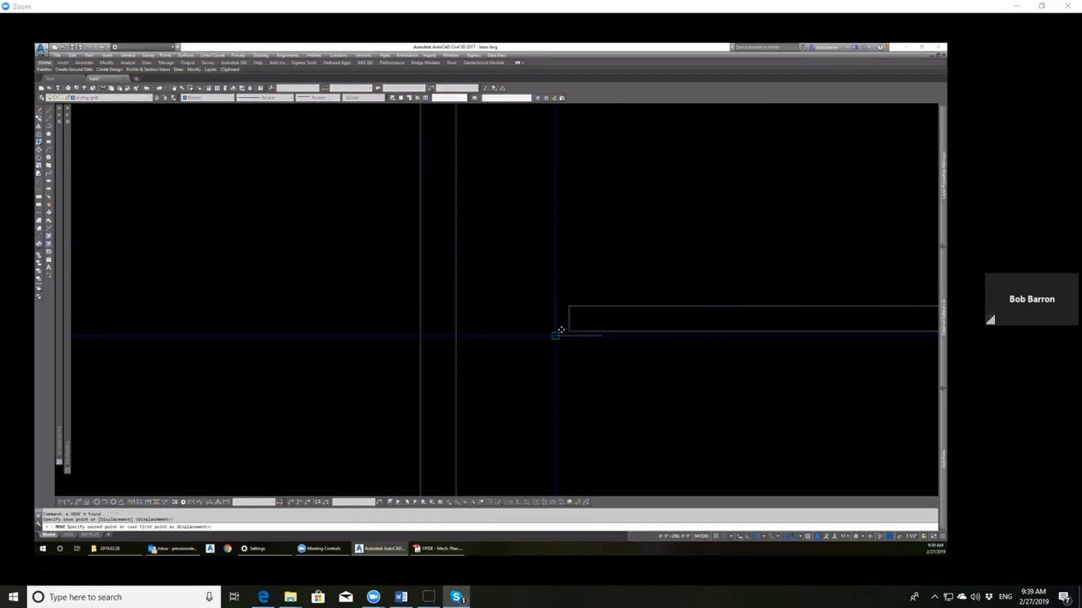
click(456, 336)
key(Escape)
Step: Erase the vertical guide line projected from the small room's westernmost grid line
click(479, 249)
click(454, 233)
key(Delete)
scroll(444, 216, down, 3)
scroll(443, 214, down, 2)
scroll(438, 291, up, 2)
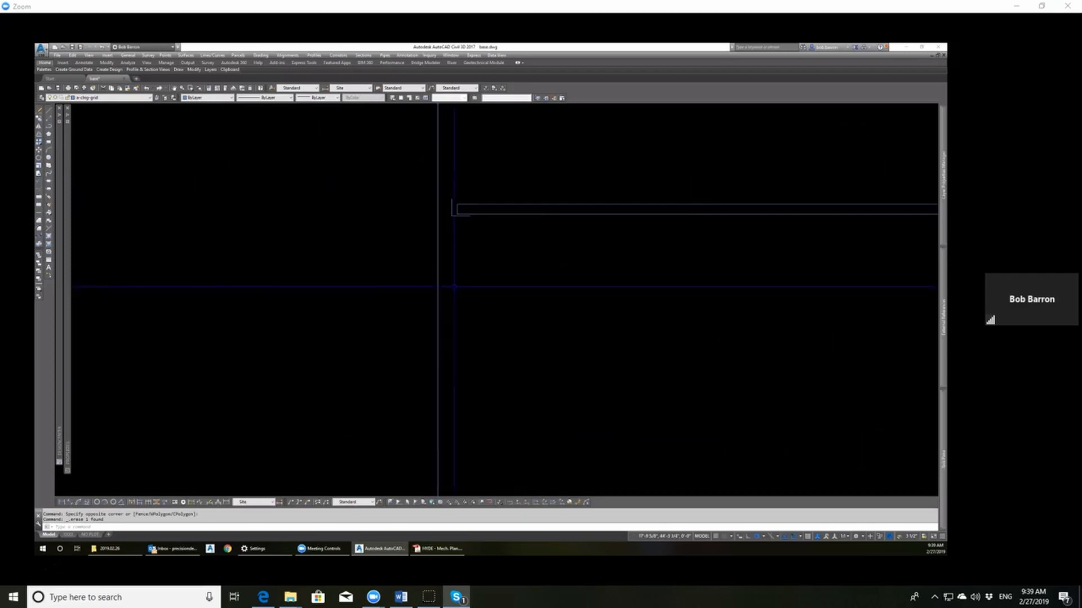
scroll(461, 156, up, 2)
scroll(423, 185, down, 1)
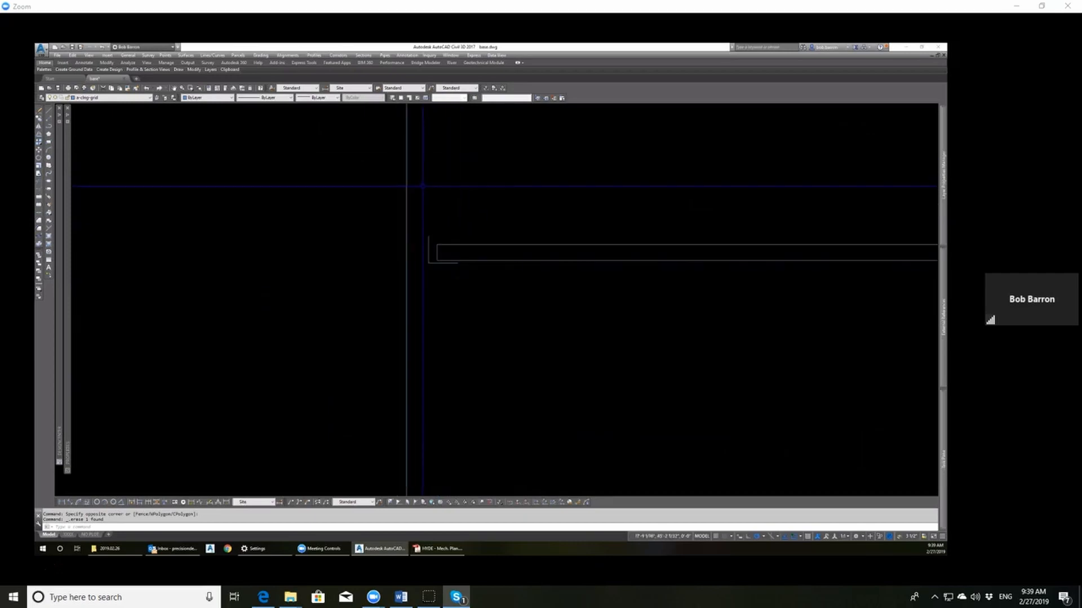
scroll(427, 265, down, 4)
scroll(444, 289, down, 1)
scroll(445, 189, up, 2)
scroll(434, 194, down, 2)
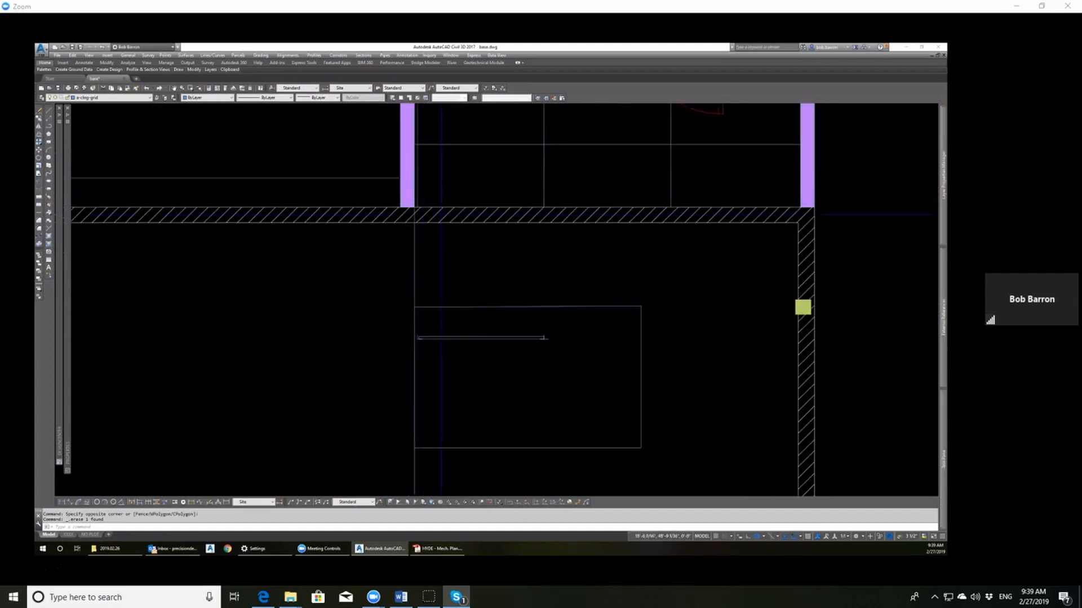
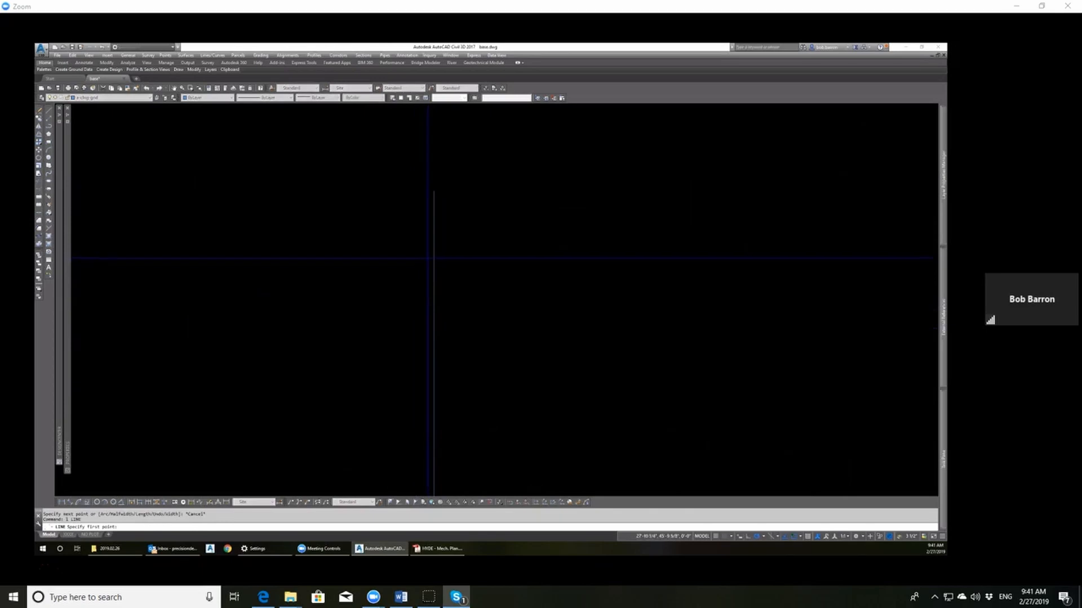
Step: Finish the horizontal leg of the wall angle and offset the vertical wall line 2 inches to the west
click(392, 307)
key(Escape)
key(Escape)
text(o)
key(Return)
text(2)
key(Return)
click(432, 234)
click(389, 242)
key(Escape)
key(Escape)
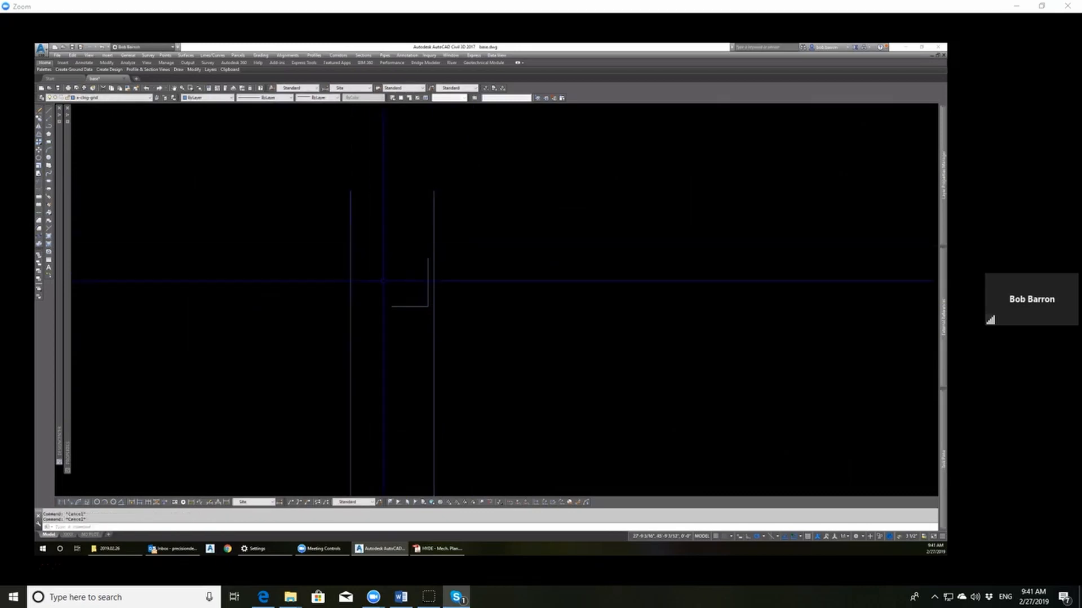
Step: Draw an inverted tee on the offset line, with its stem and flange matching the wall angle's height and level
text(pl)
key(Return)
click(351, 257)
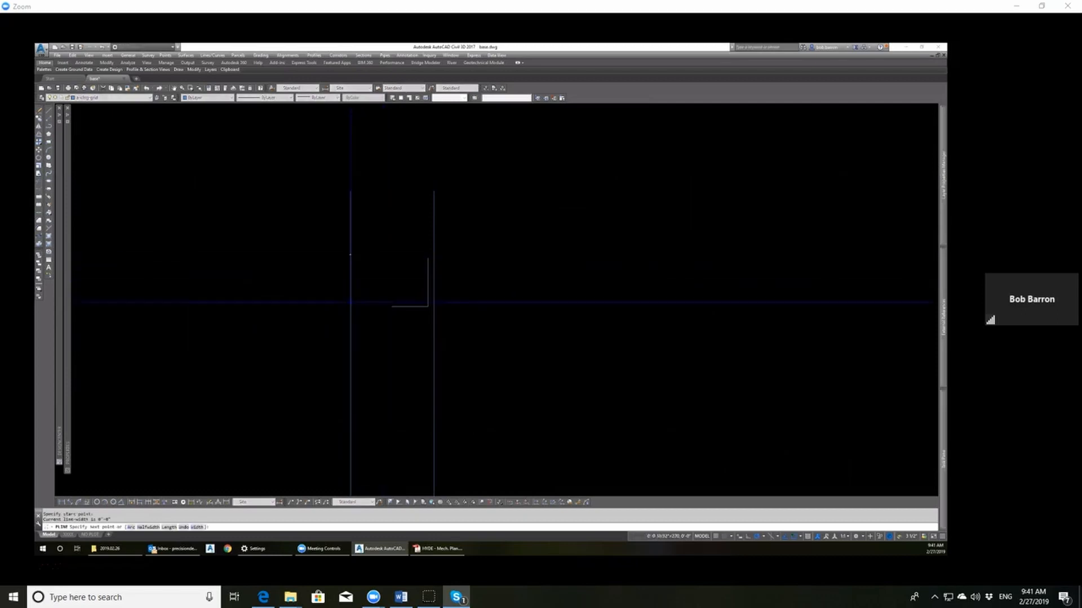
click(351, 307)
key(Return)
key(Return)
click(313, 306)
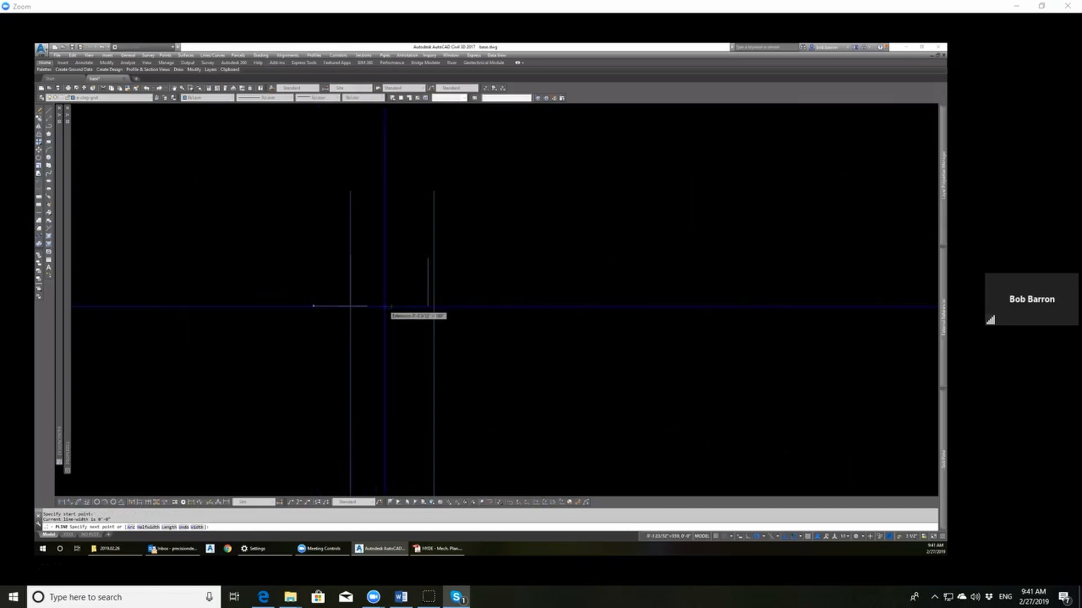
click(385, 307)
key(Return)
Step: Erase the vertical wall line and its offset copy from the sketch
click(490, 381)
click(285, 357)
key(Delete)
Step: Measure the gap between the inverted tee's flange and the wall angle's horizontal leg
scroll(365, 203, down, 2)
scroll(378, 270, up, 8)
text(3)
key(space)
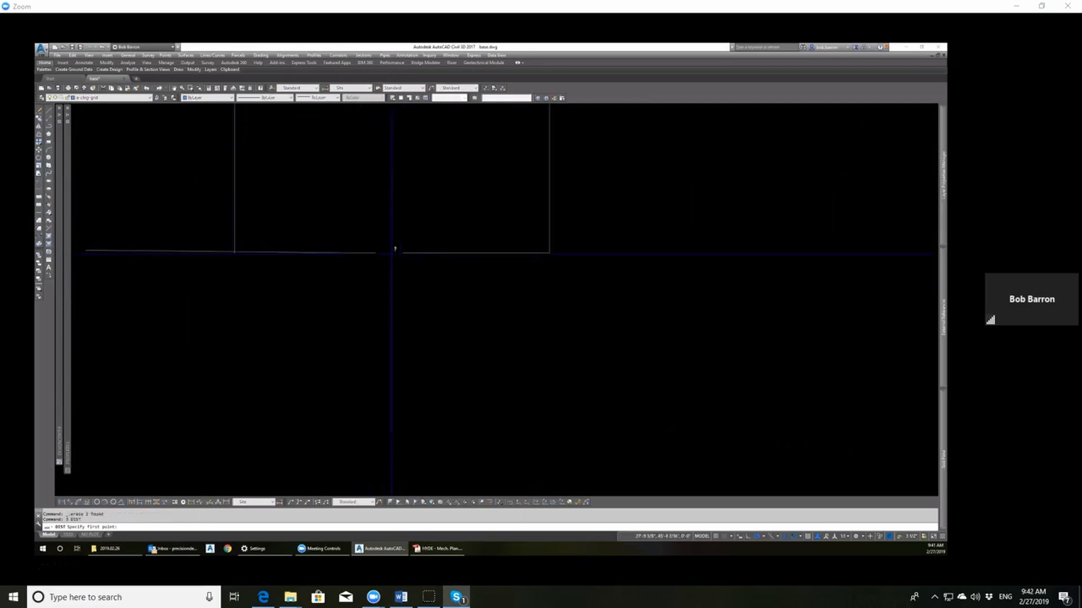
click(376, 253)
click(403, 253)
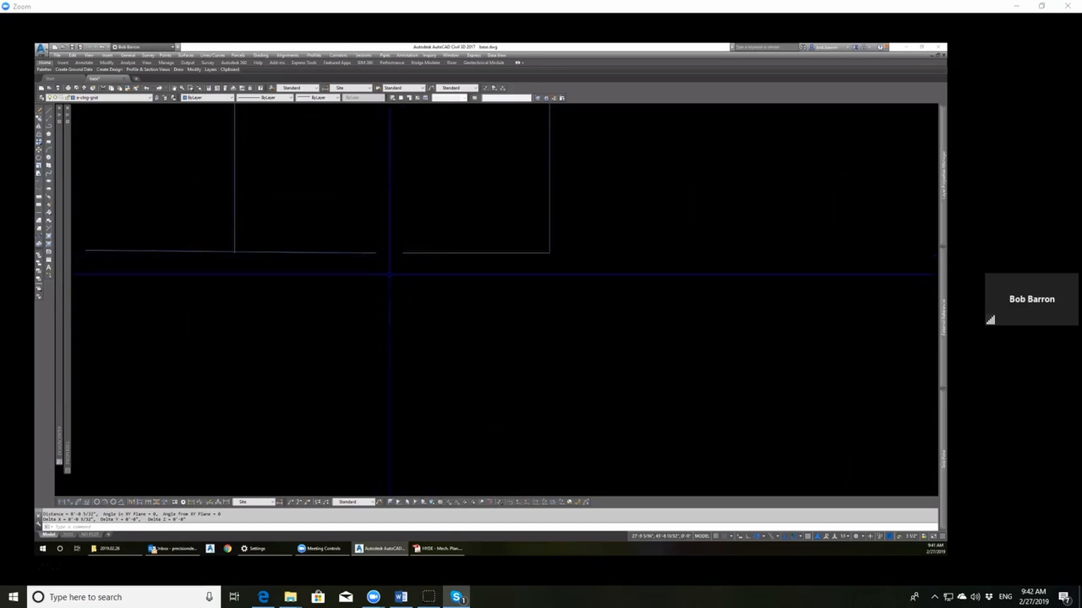
Step: Erase the sketched inverted tee and wall angle
scroll(443, 275, down, 5)
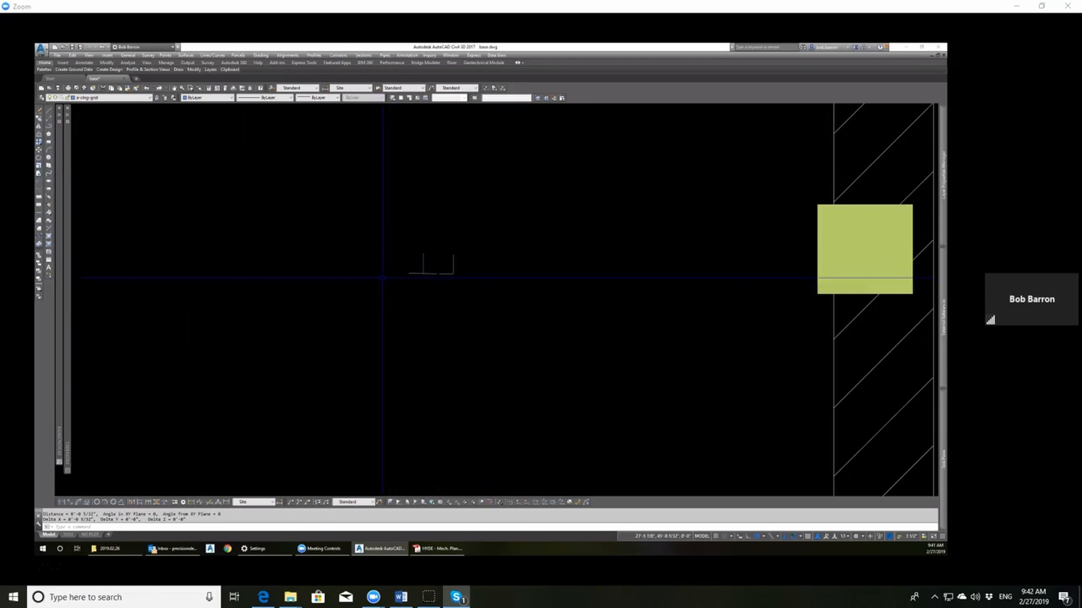
click(492, 299)
click(390, 240)
key(Delete)
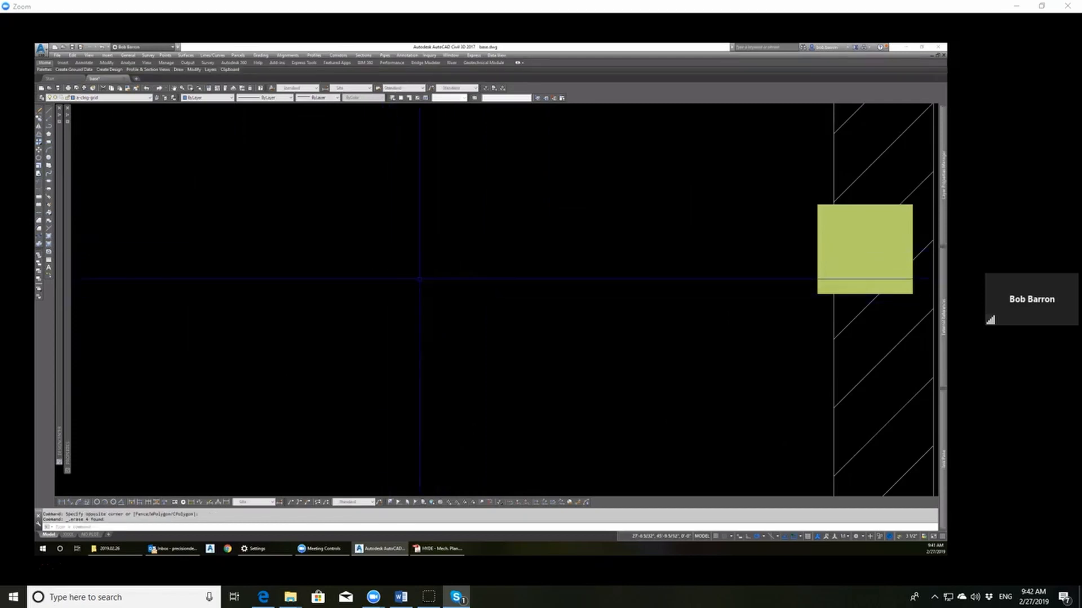
Step: Move the small room's three vertical ceiling grid lines west, away from the east wall
scroll(458, 221, up, 5)
scroll(458, 221, up, 5)
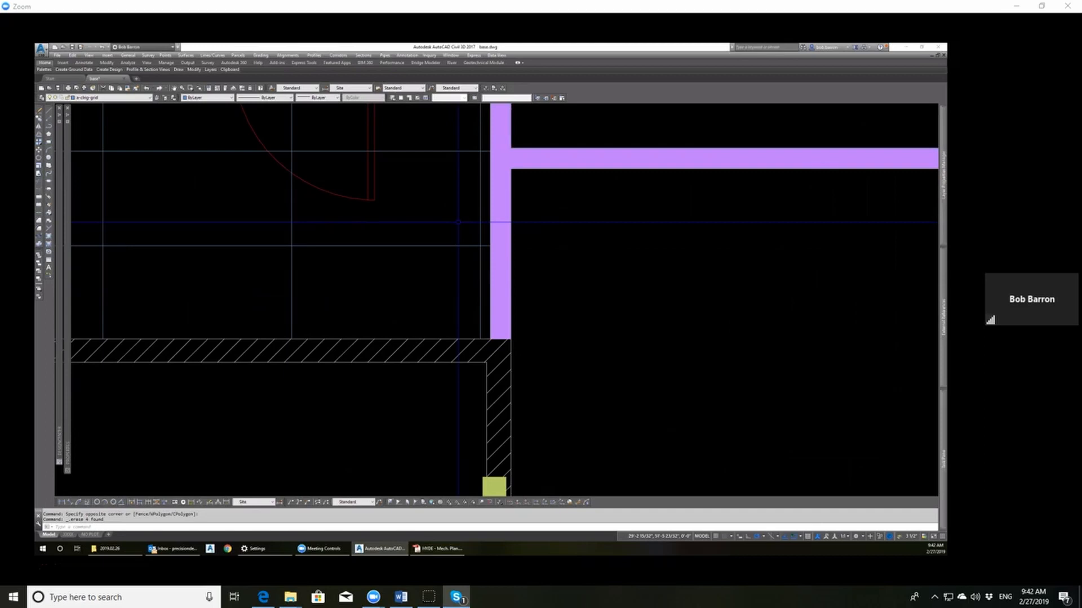
scroll(465, 277, down, 3)
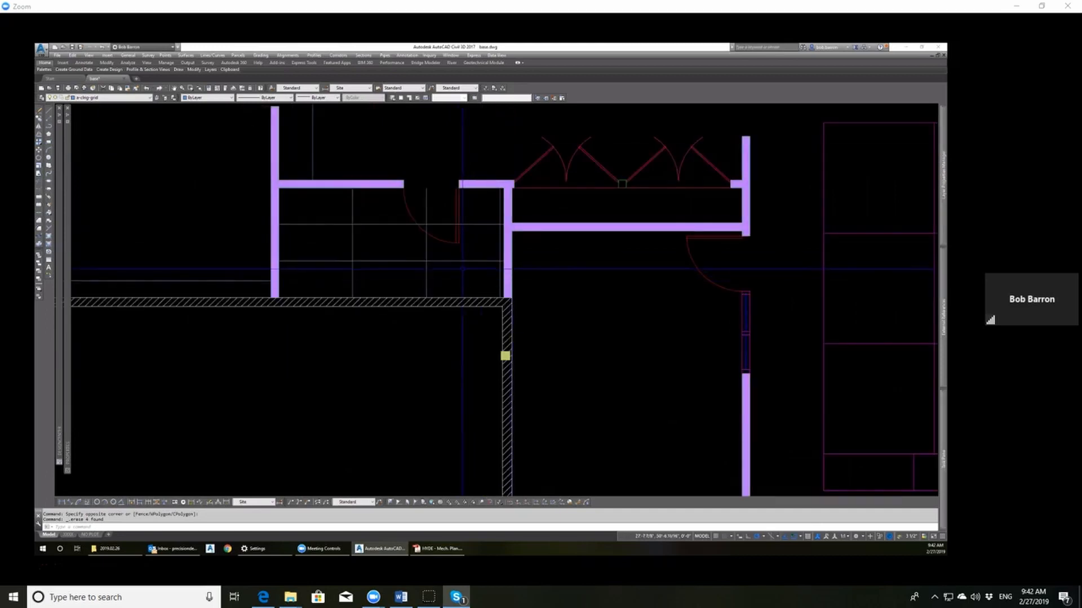
scroll(463, 269, up, 2)
key(Escape)
key(Escape)
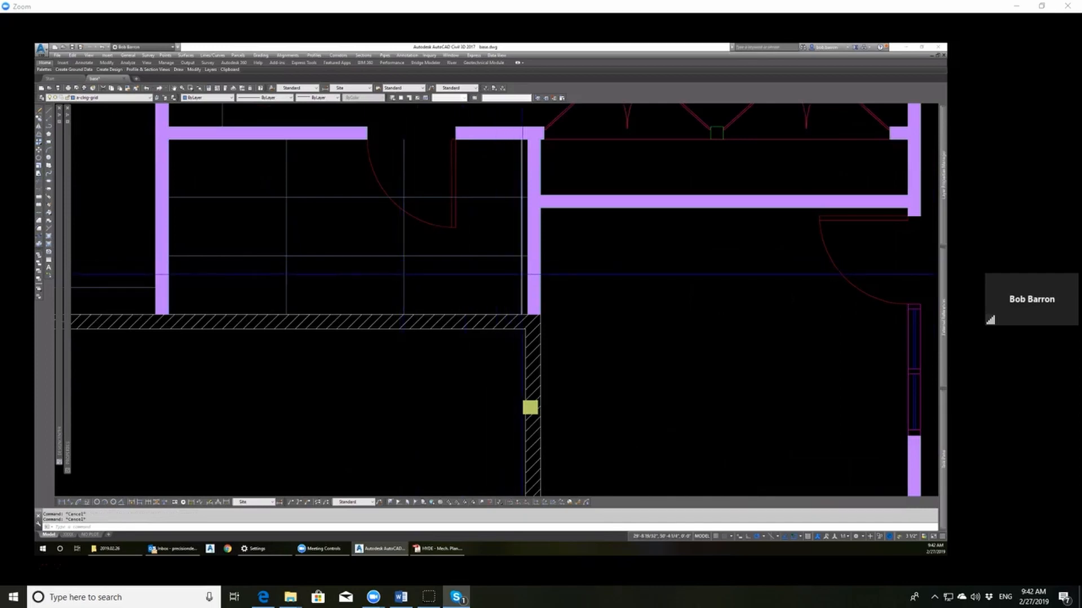
click(520, 276)
click(473, 276)
click(242, 274)
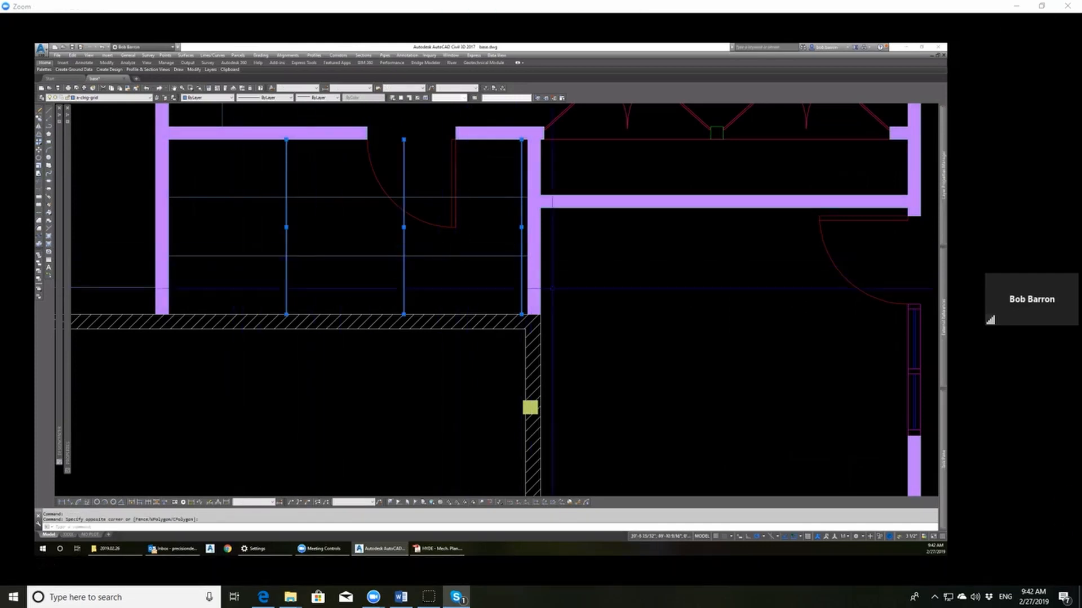
text(m)
key(Return)
click(683, 292)
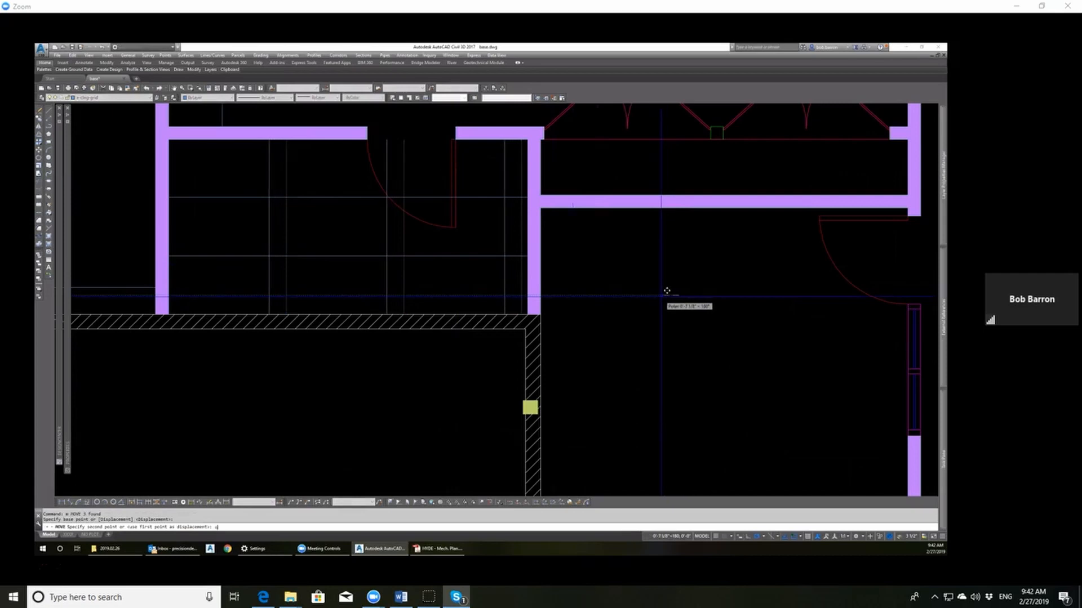
key(Escape)
key(Escape)
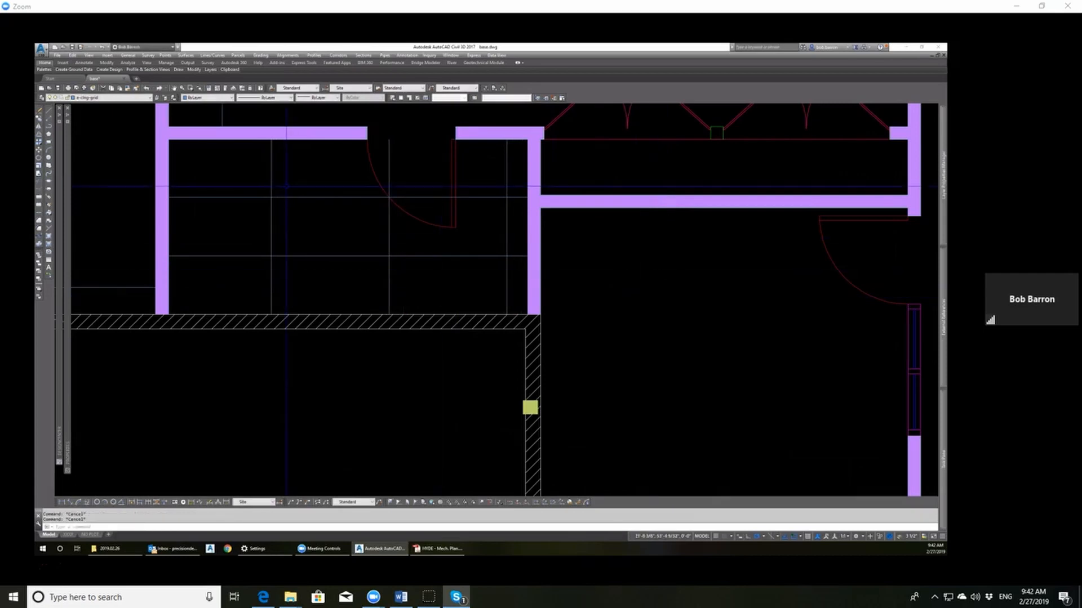
Step: Measure the distances from the small room's westernmost and easternmost vertical grid lines to the adjacent walls
text(3)
key(Return)
click(271, 197)
click(166, 197)
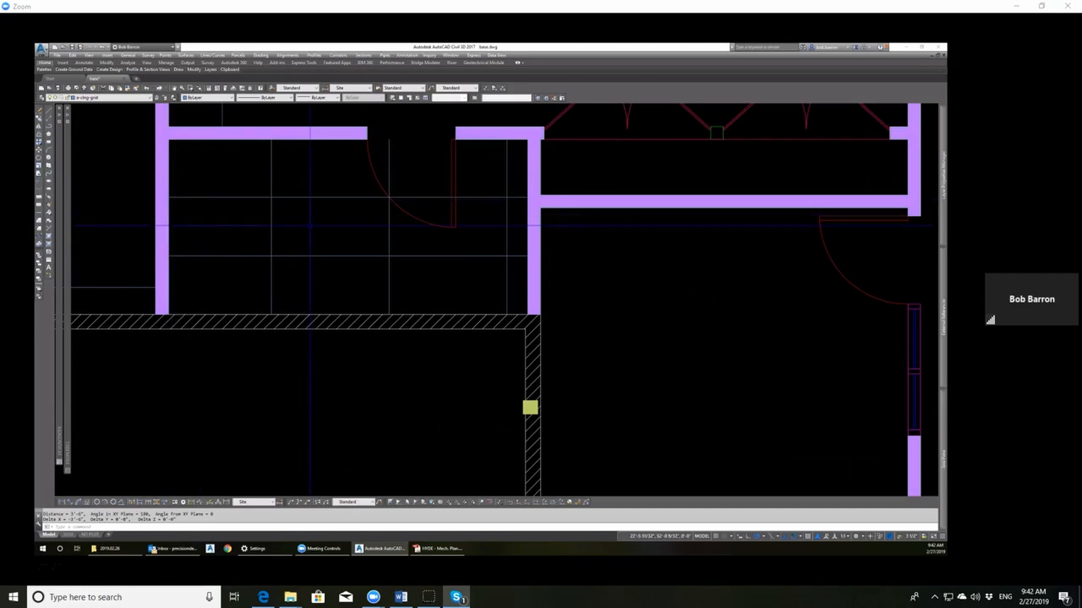
key(Escape)
key(Escape)
text(3)
key(Return)
click(507, 255)
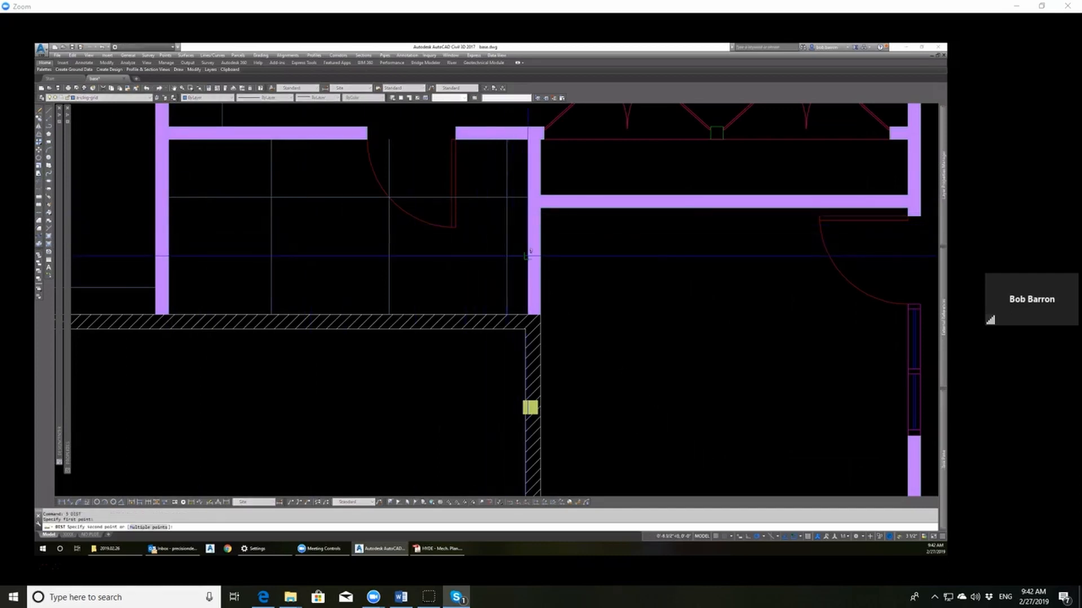
click(528, 260)
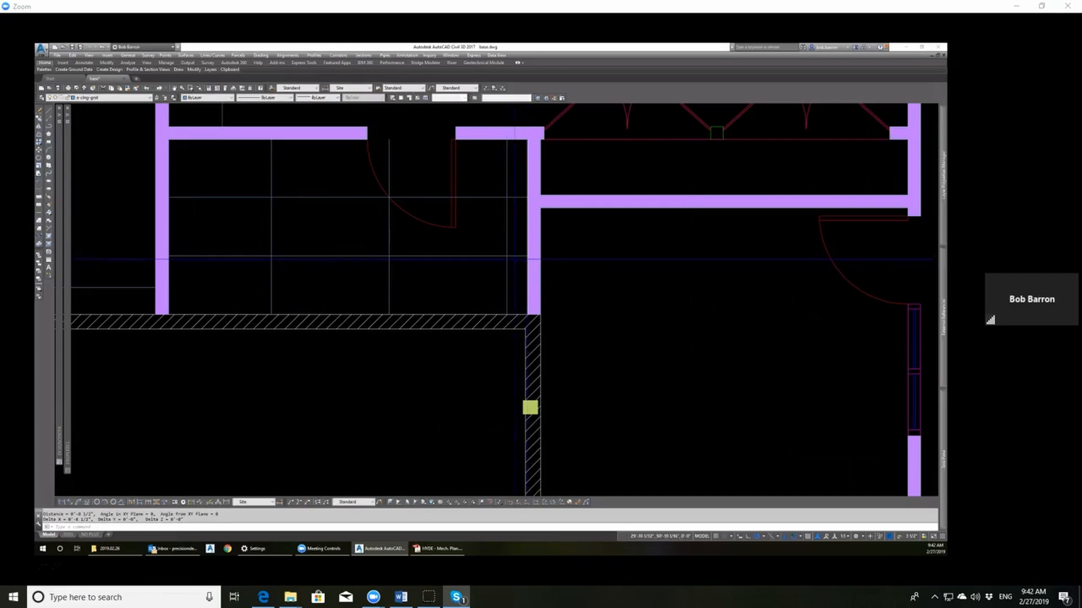
Step: Draw a vertical wall line in the open area south of the small room
scroll(528, 260, down, 3)
scroll(465, 321, up, 4)
text(2)
key(Return)
click(463, 304)
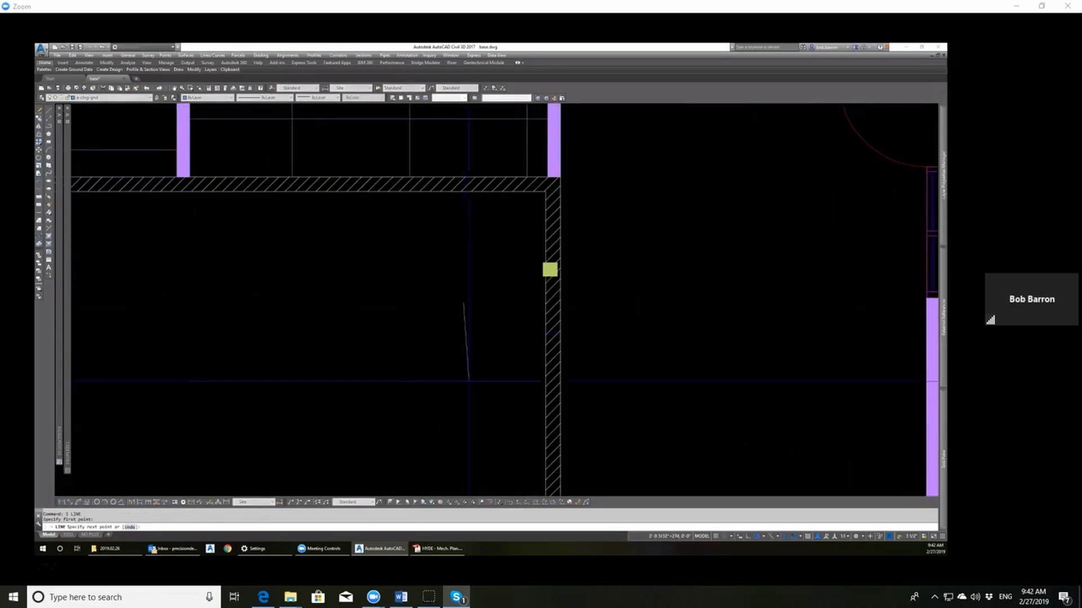
click(467, 386)
key(Return)
scroll(468, 395, up, 4)
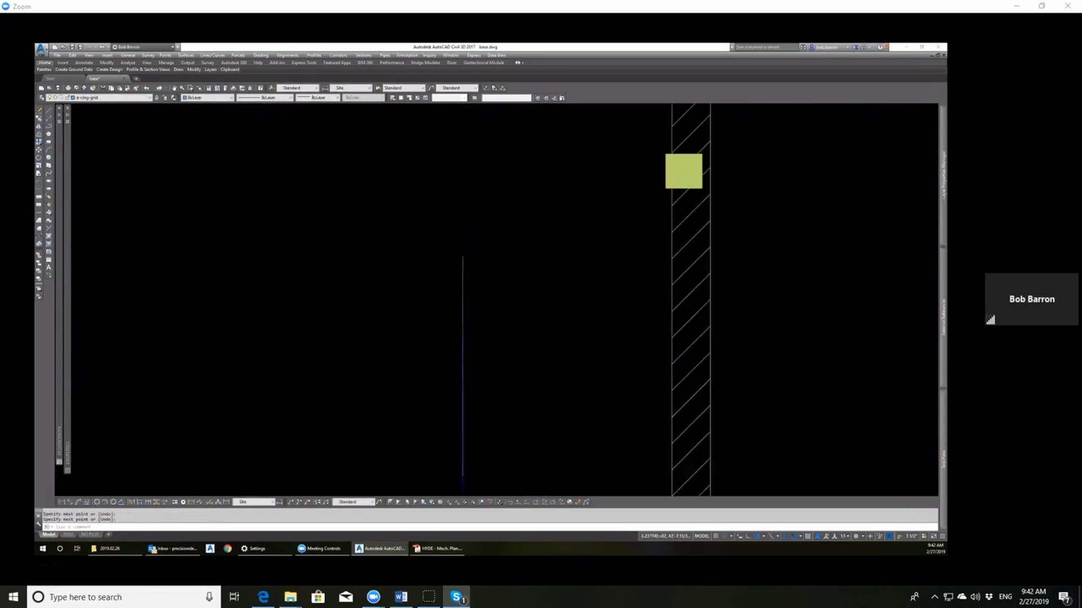
Step: Draw an L-shaped wall angle polyline just west of the vertical line, with its horizontal leg pointing west
text(pl)
key(Return)
scroll(459, 222, up, 3)
click(455, 220)
click(457, 299)
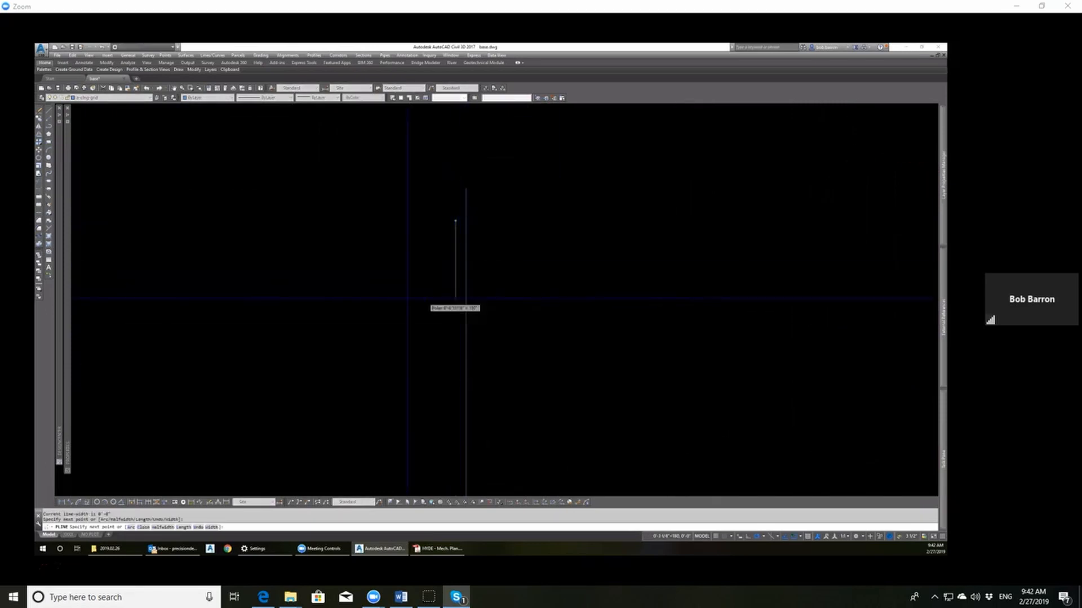
click(375, 298)
key(Return)
text(o)
key(Return)
text(8)
key(Return)
scroll(547, 299, down, 4)
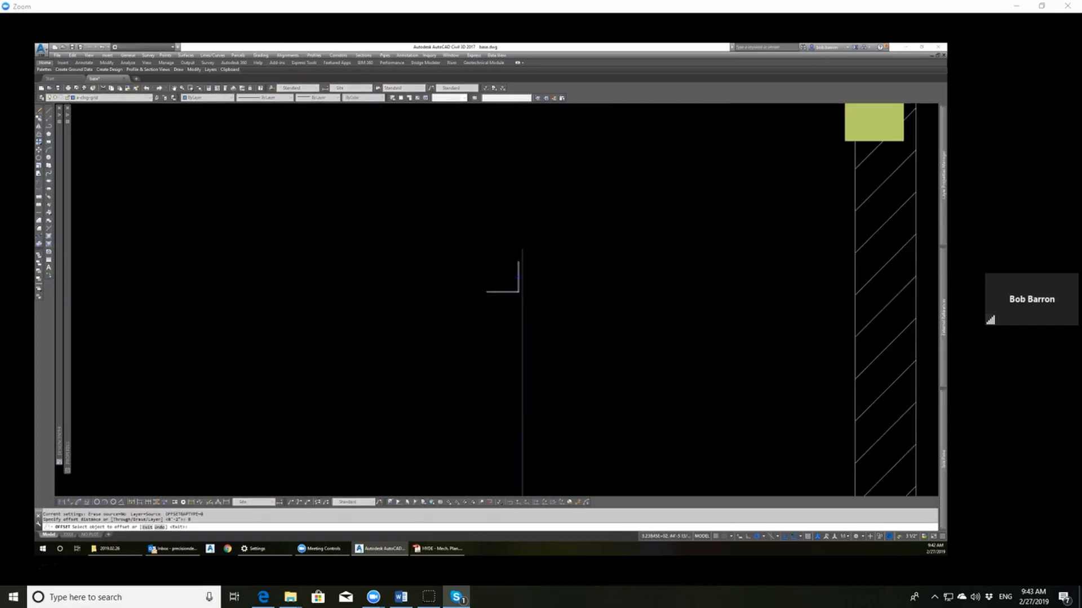
key(Escape)
Step: Draw an 8-inch horizontal line running west from the wall angle's vertical leg
text(l)
key(Return)
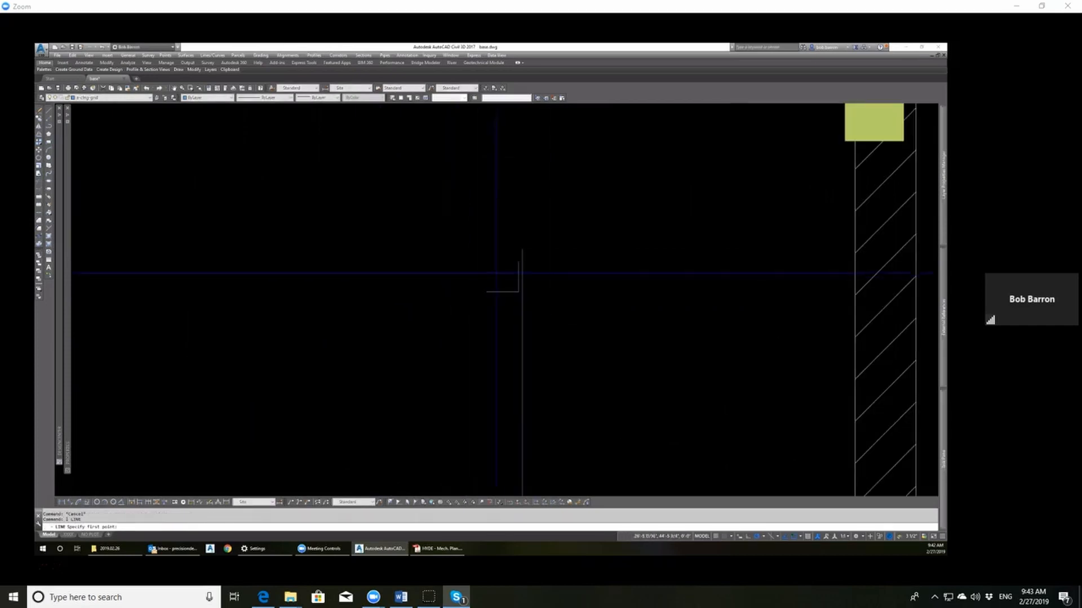
click(517, 276)
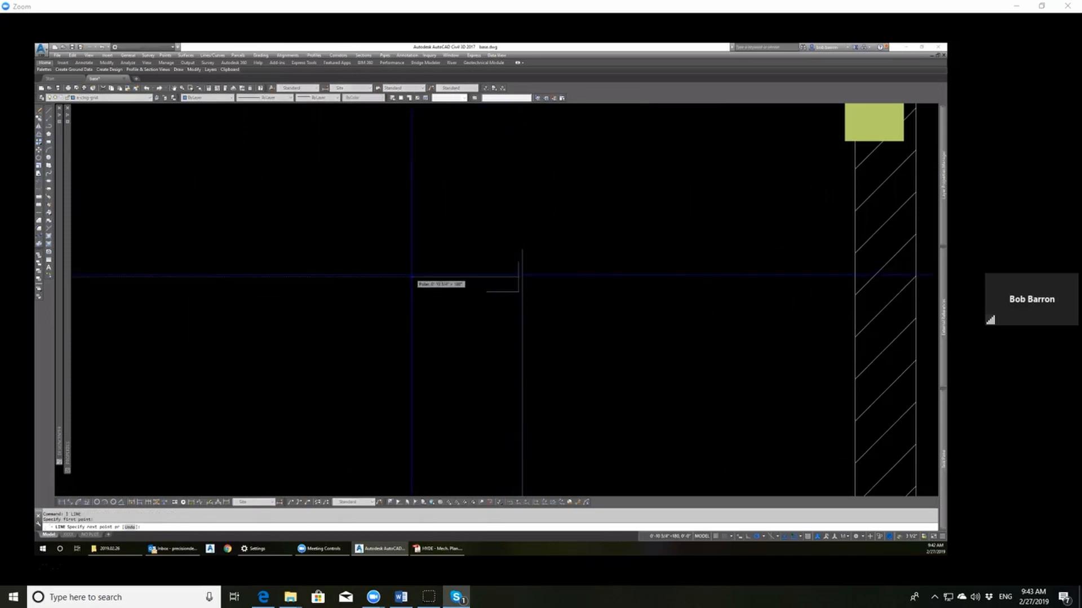
text(8)
key(Return)
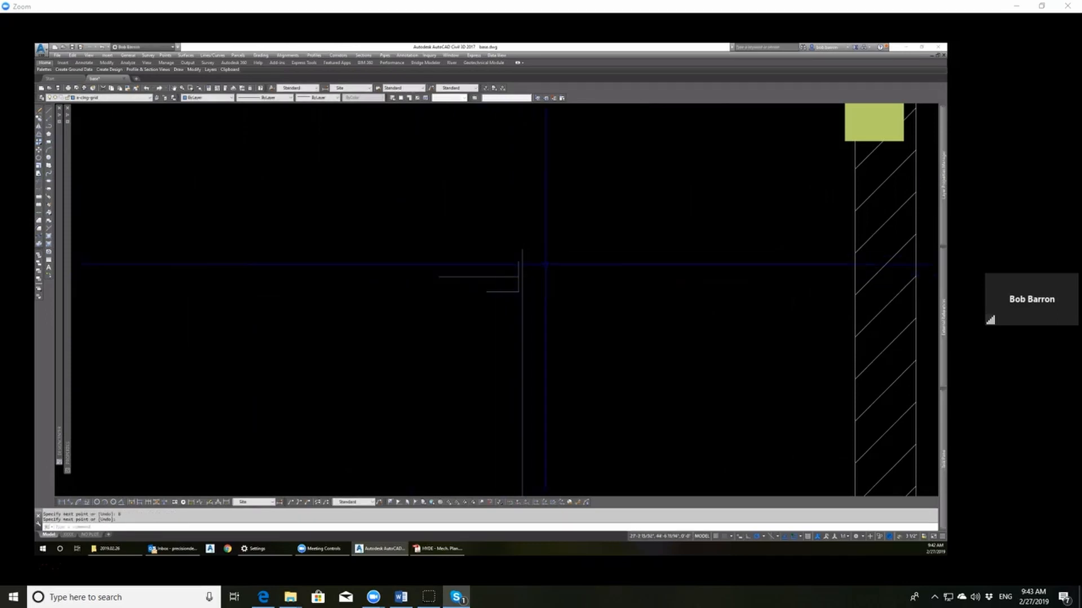
key(Escape)
scroll(473, 276, up, 4)
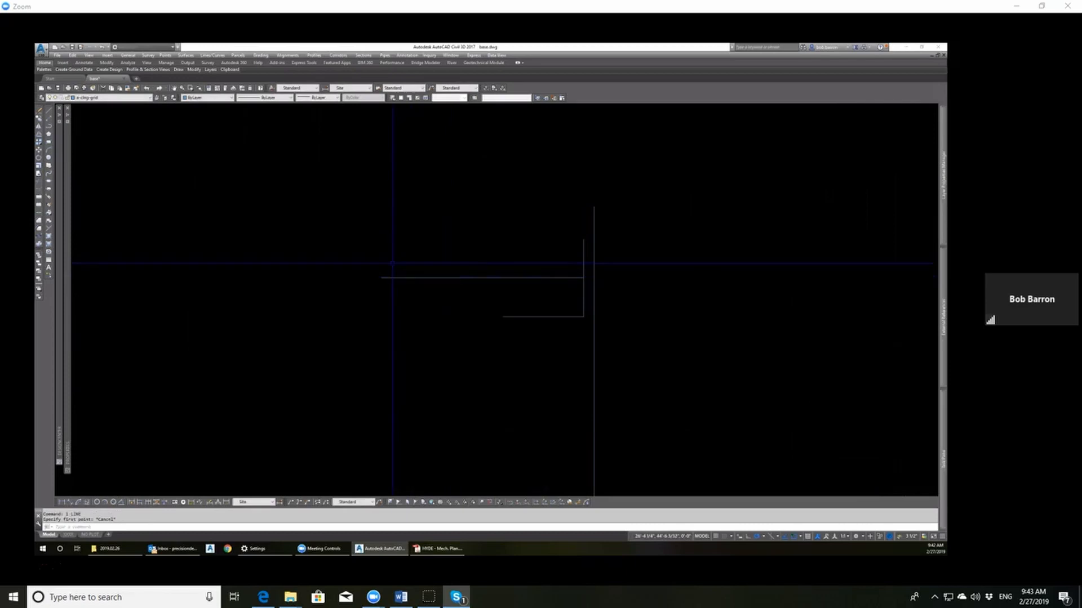
Step: Draw an inverted tee polyline with its stem at the west end of the 8-inch line, level with the wall angle
text(pl)
key(Return)
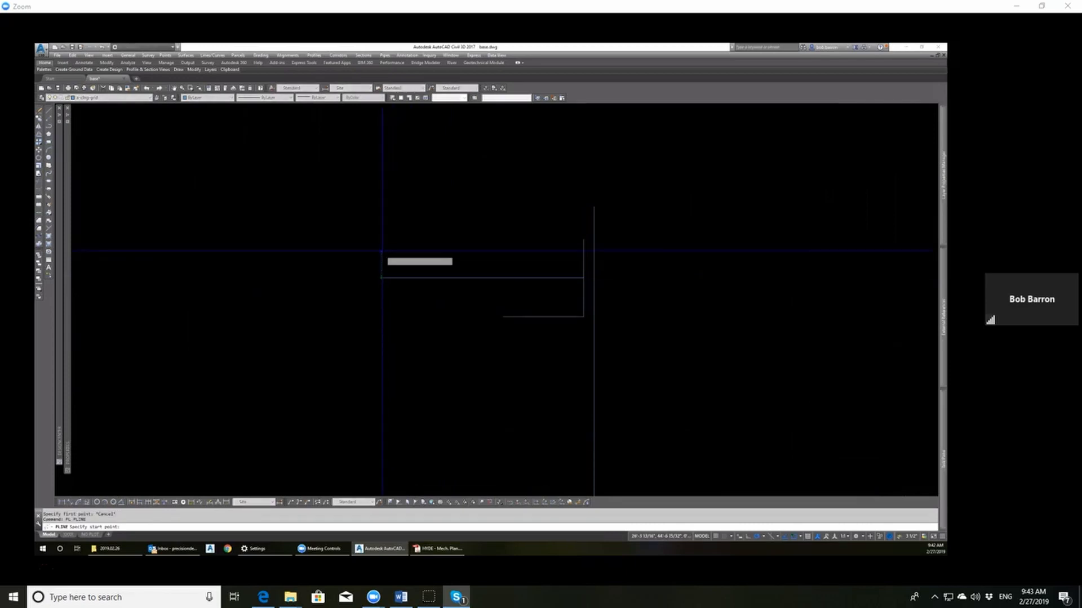
click(381, 242)
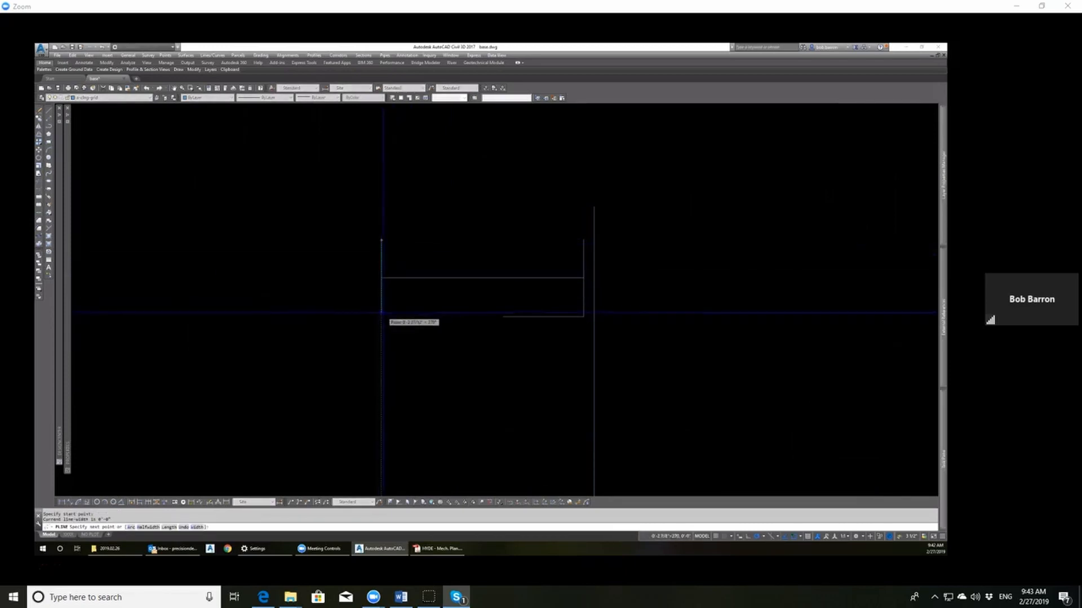
click(381, 315)
click(314, 314)
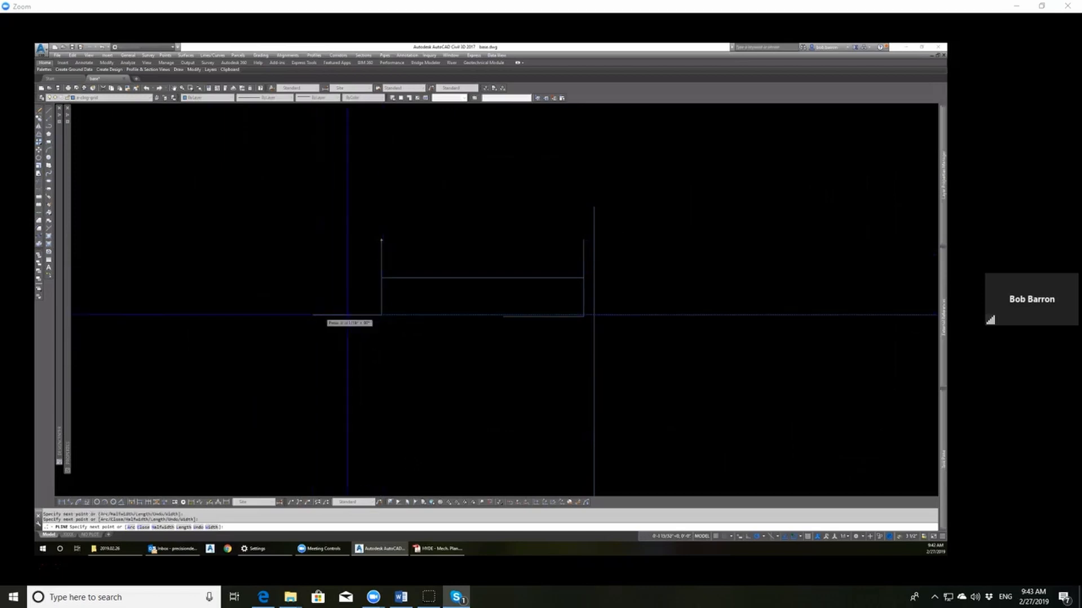
click(448, 315)
key(Return)
Step: Erase the 8-inch horizontal line between the tee and the wall angle
click(480, 286)
click(461, 259)
key(Delete)
click(462, 320)
key(Escape)
key(Escape)
key(Escape)
Step: Scale the inverted tee by a factor of .5 about the point where its stem meets the flange
click(481, 325)
click(267, 192)
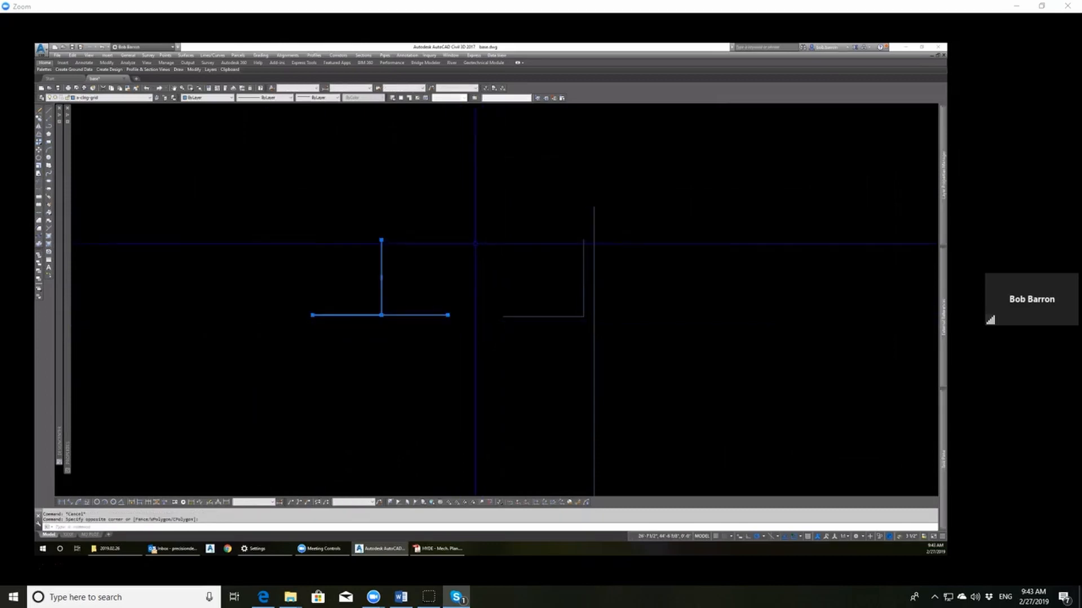
text(sc)
key(Return)
click(381, 315)
text(.5)
key(Return)
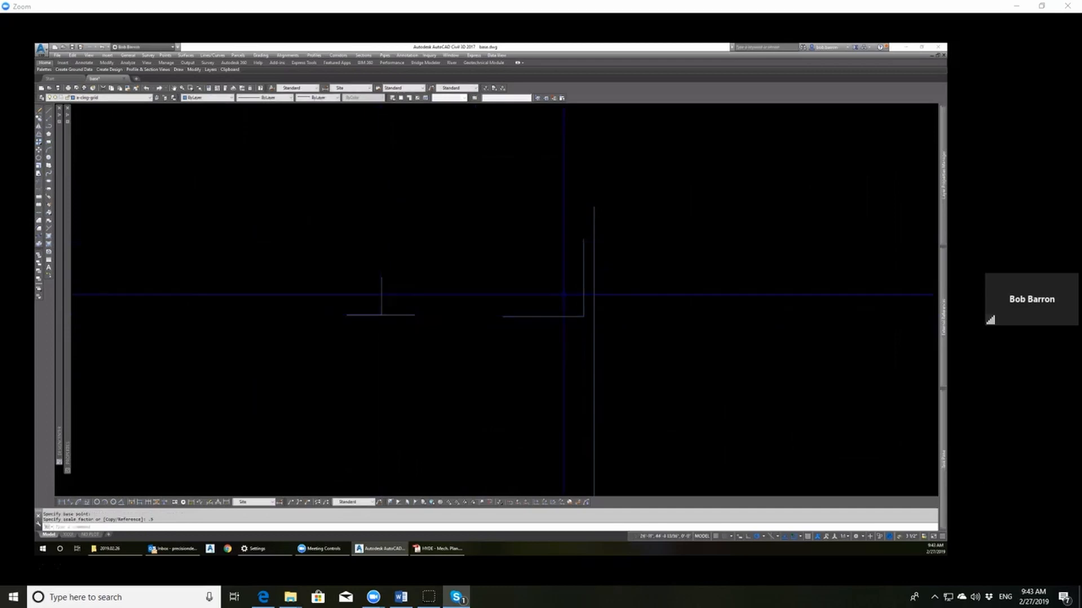
Step: Scale the wall angle by a factor of .5 about its corner
click(472, 207)
click(697, 367)
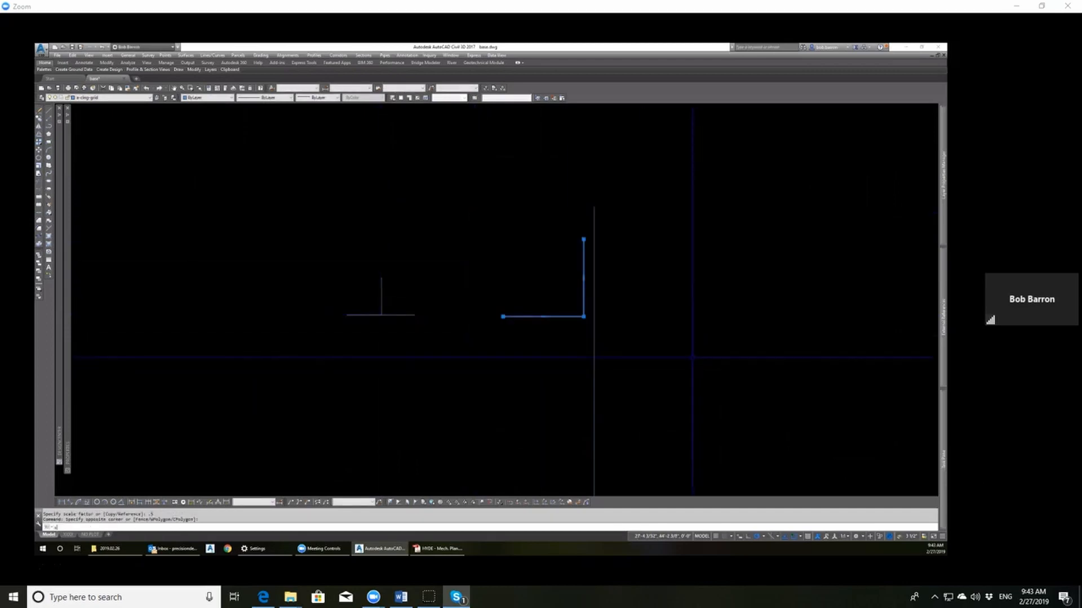
text(sc)
key(Return)
click(584, 317)
text(.5)
key(Return)
key(Escape)
key(Escape)
Step: Measure the length of the wall angle's horizontal leg
text(3)
key(Return)
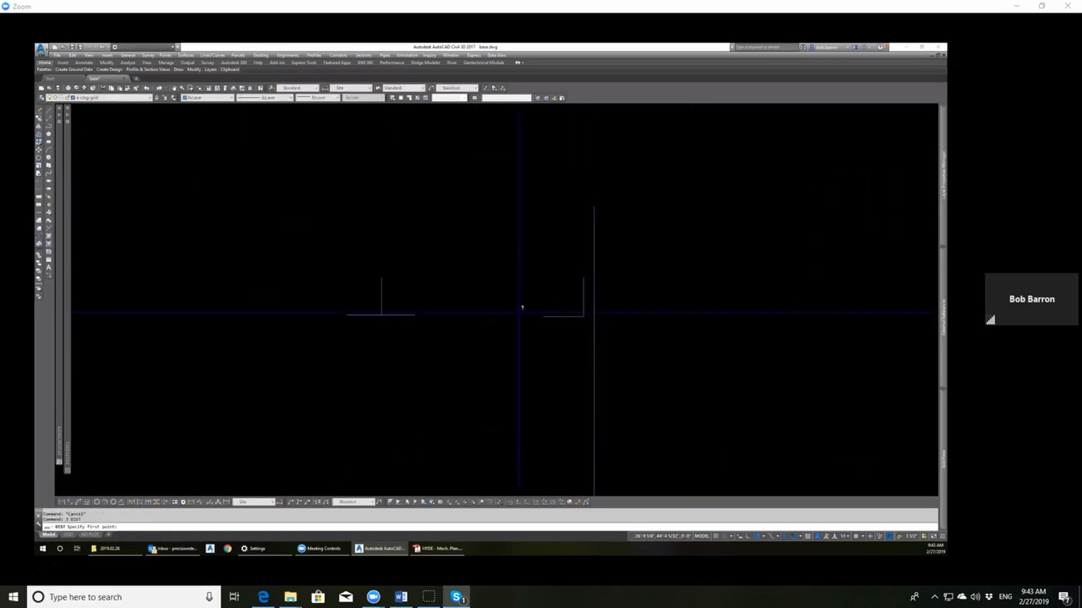
click(543, 316)
click(583, 316)
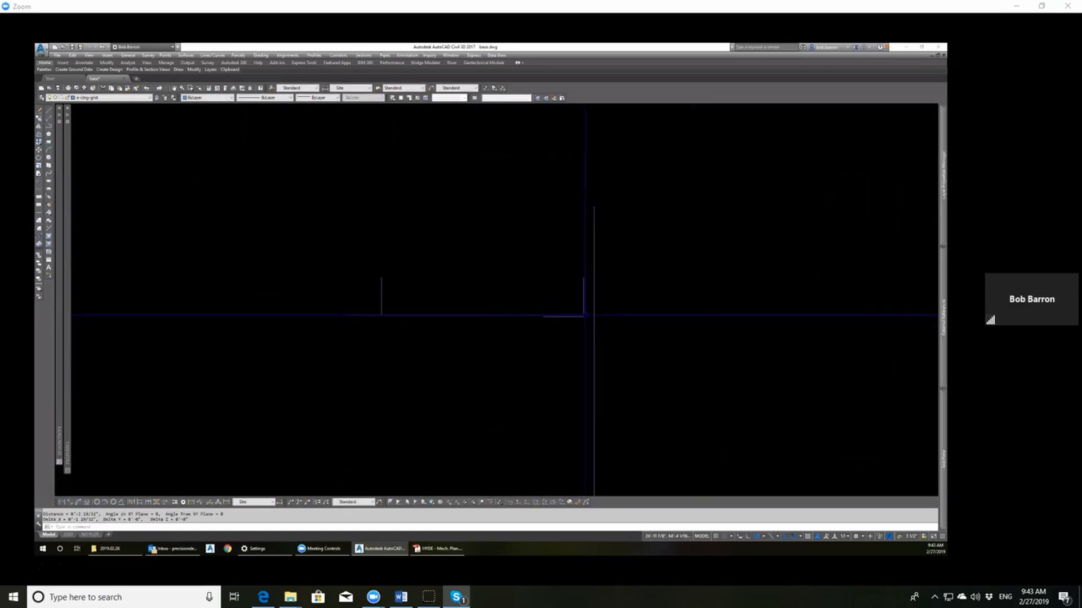
Step: Draw a thin rectangle as the ceiling tile between the inverted tee's stem and the wall angle, just above their flanges
key(Escape)
key(Escape)
scroll(507, 231, down, 3)
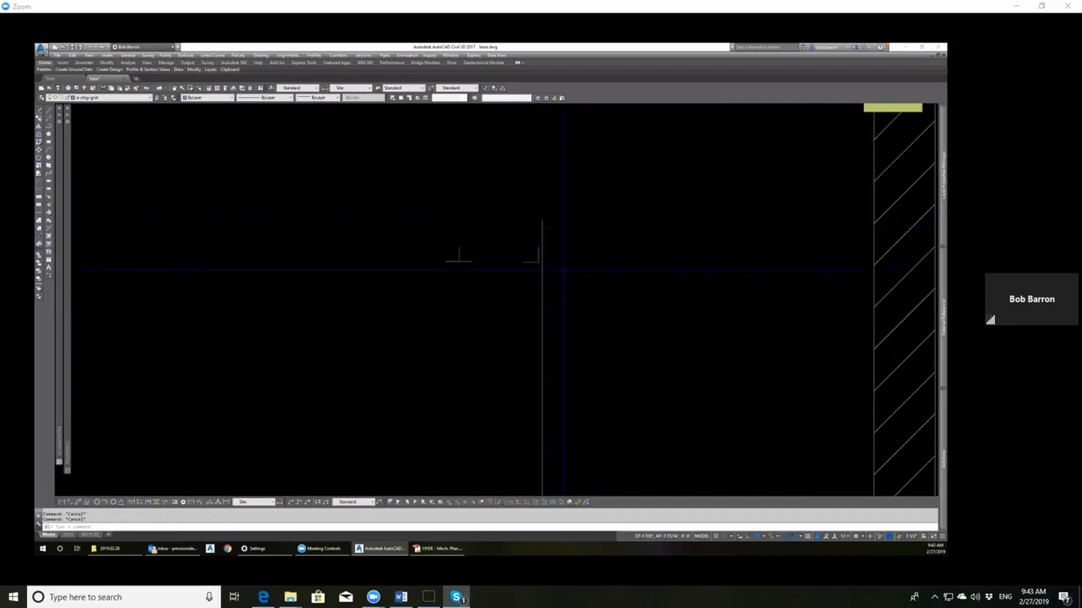
scroll(526, 289, up, 2)
scroll(514, 273, up, 2)
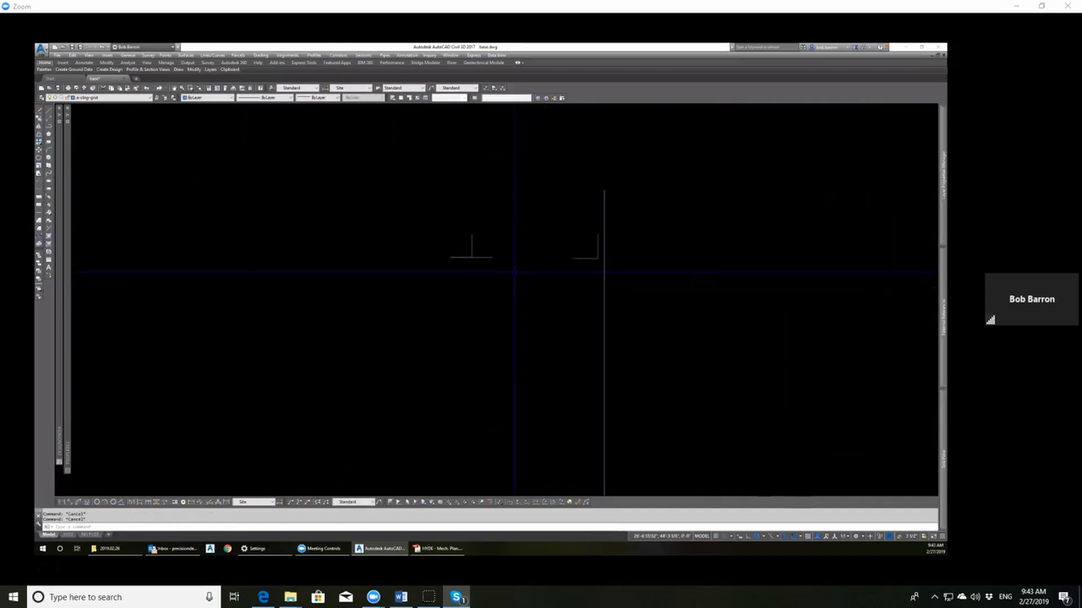
text(rec)
key(Return)
scroll(498, 254, up, 3)
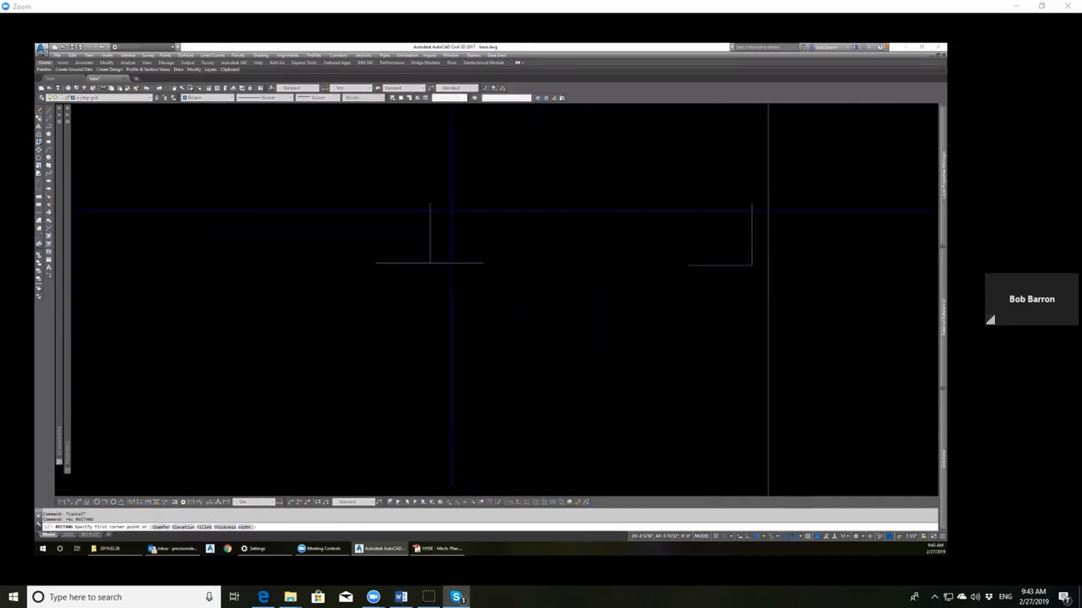
click(446, 222)
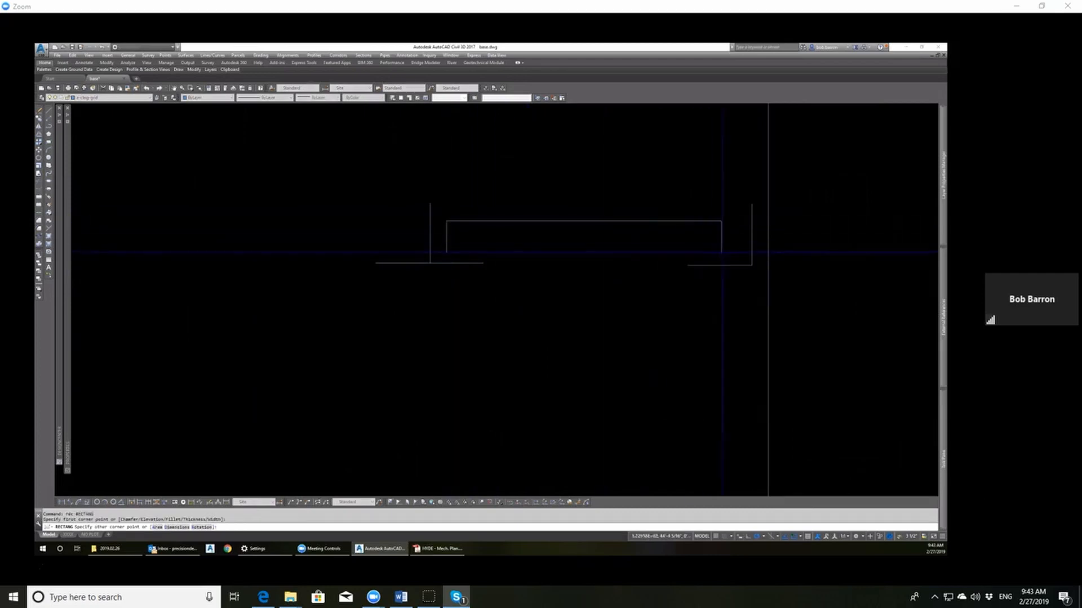
key(Escape)
Step: Mirror the whole section sketch, including the tee, tile rectangle, wall angle and wall line
scroll(747, 336, down, 5)
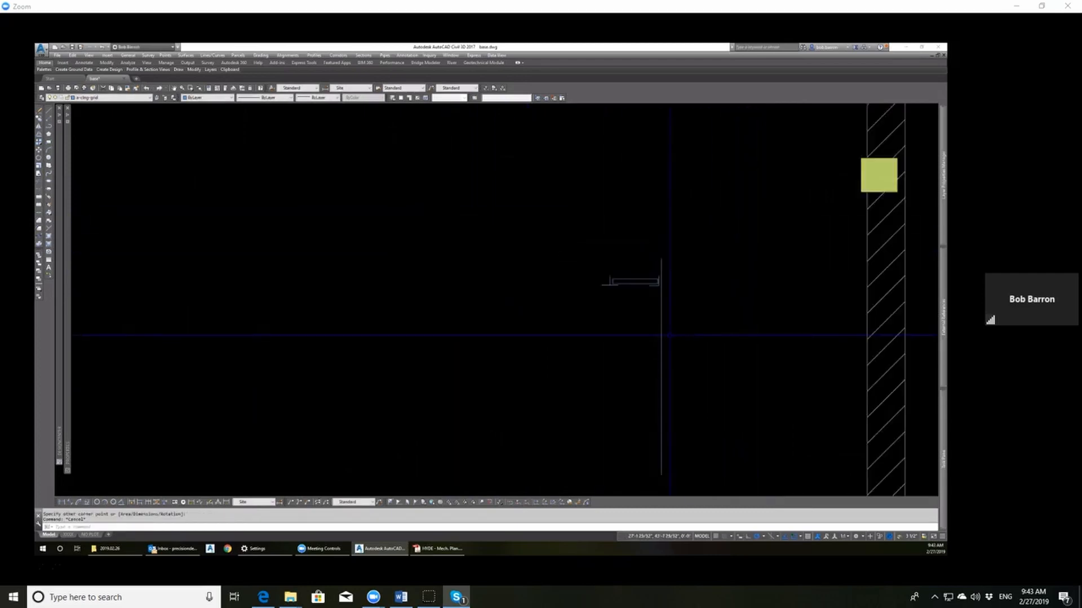
scroll(666, 302, down, 4)
scroll(690, 322, up, 2)
click(716, 348)
click(623, 295)
text(mi)
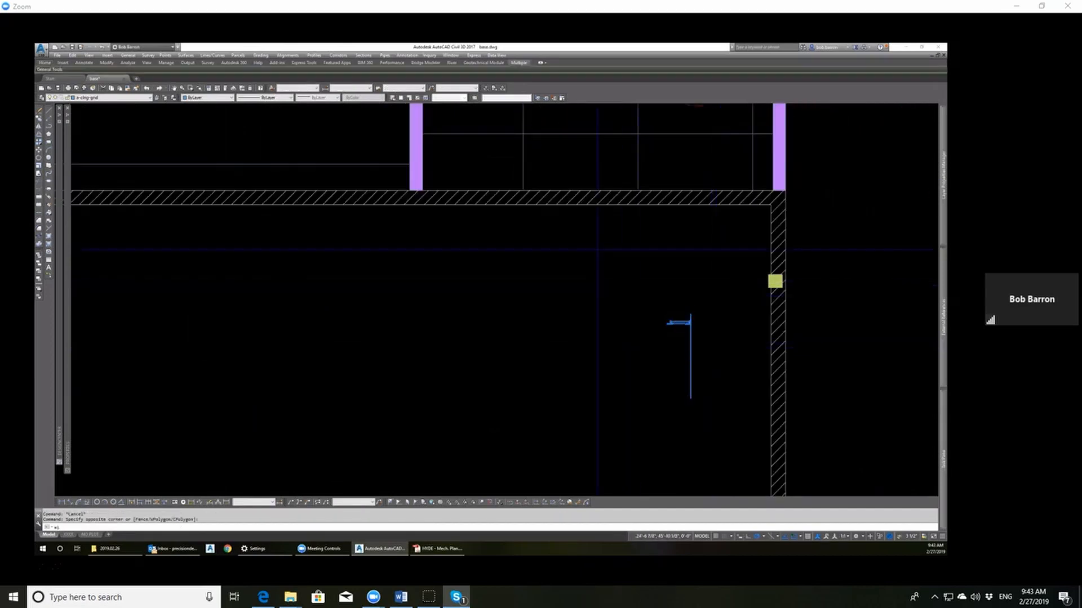
key(Return)
click(579, 149)
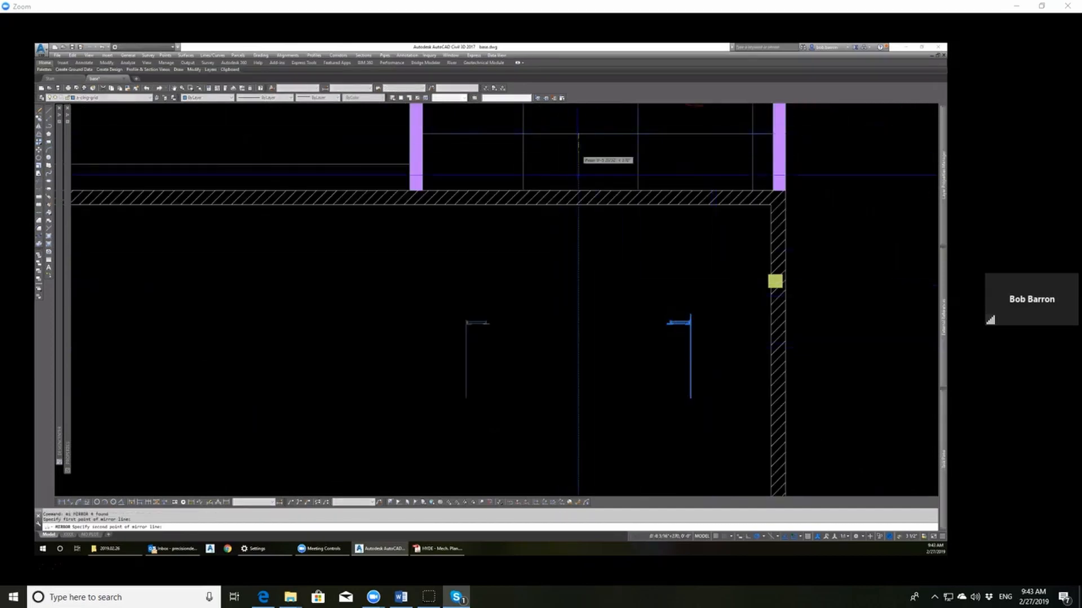
key(Escape)
key(Escape)
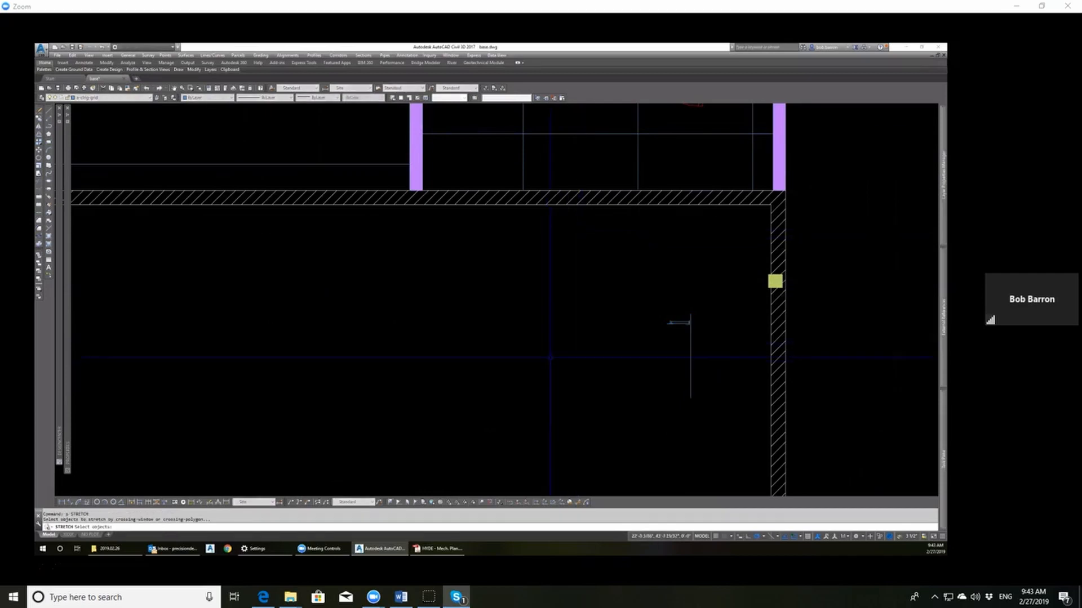
Step: Mirror the small L-shaped linework below the hatched wall about a vertical line, keeping the original
click(731, 380)
click(608, 273)
text(mi)
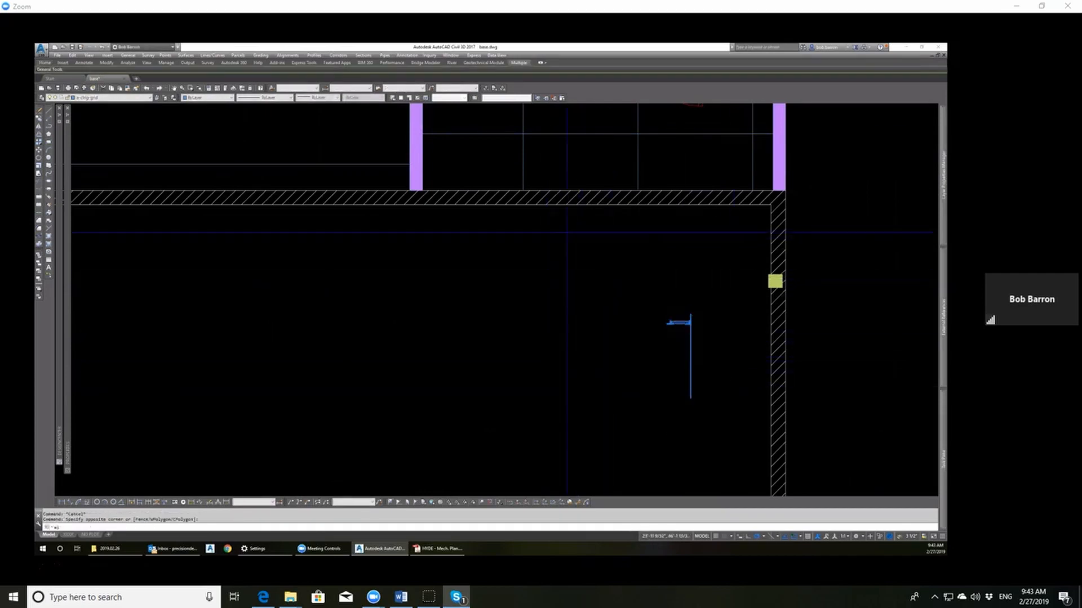
key(Return)
click(558, 233)
key(Escape)
key(Escape)
Step: Stretch the free end of the mirrored copy's short horizontal piece toward the original shape
text(s)
key(Return)
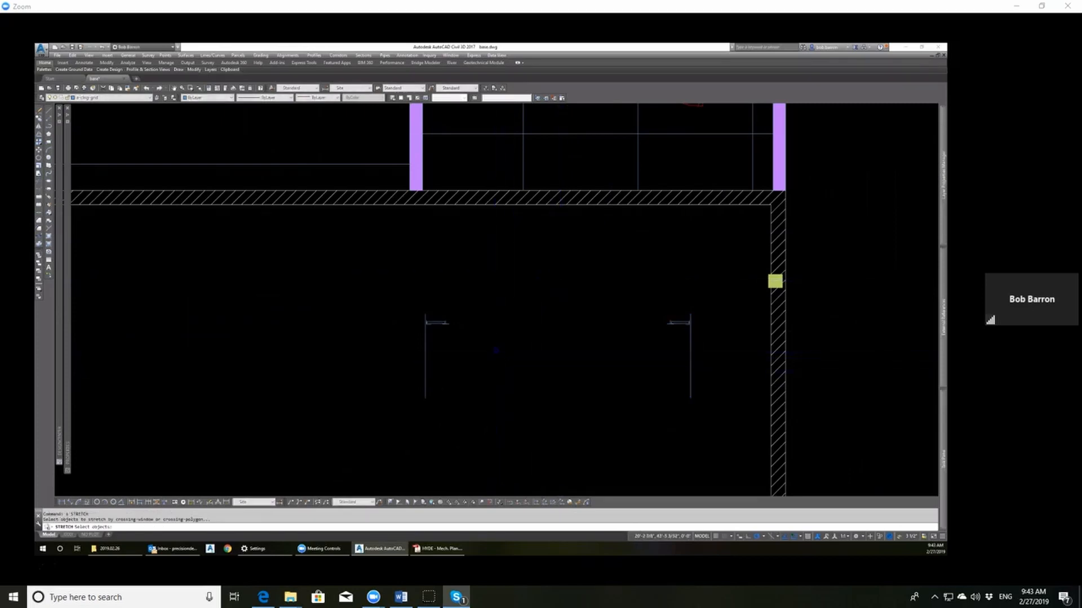
click(495, 345)
click(438, 270)
key(Return)
click(445, 261)
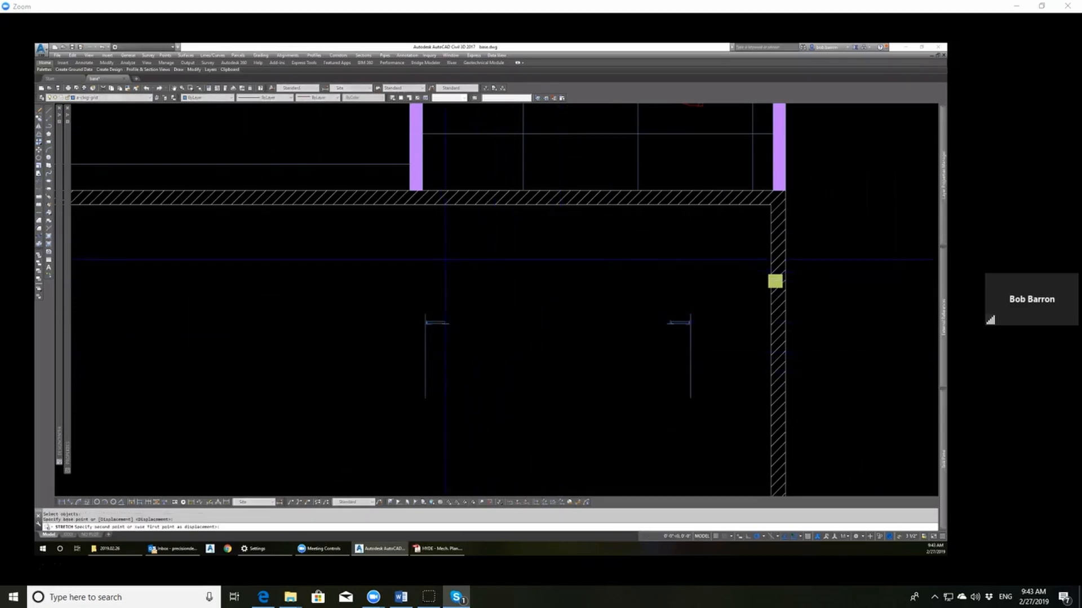
click(516, 261)
key(Escape)
key(Escape)
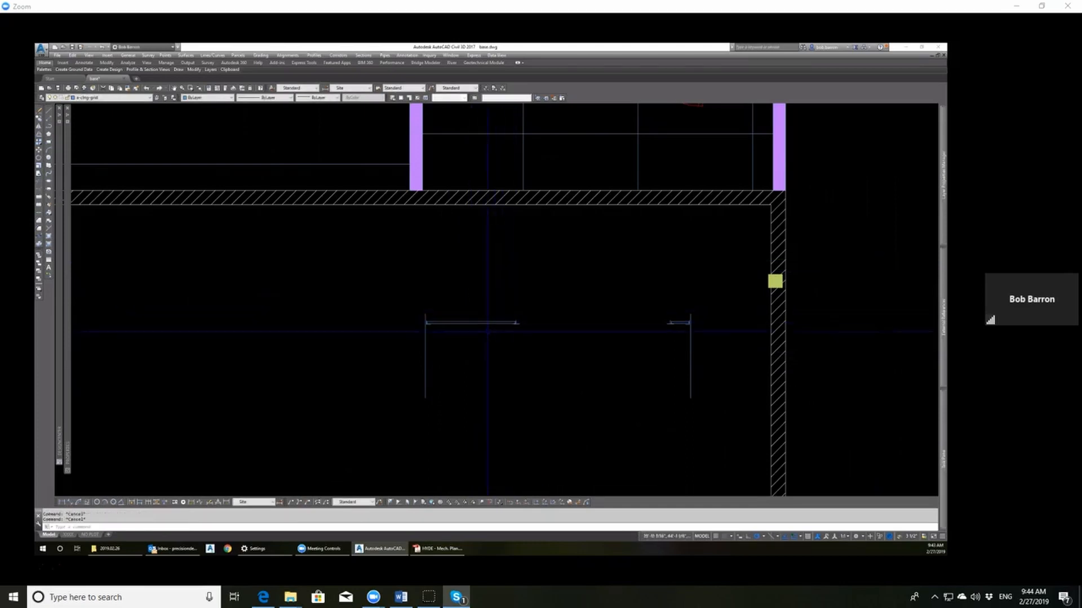
Step: Erase both the original and the mirrored linework from the open area below the hatched wall
scroll(487, 332, up, 2)
click(484, 333)
click(465, 287)
key(Escape)
scroll(471, 304, down, 4)
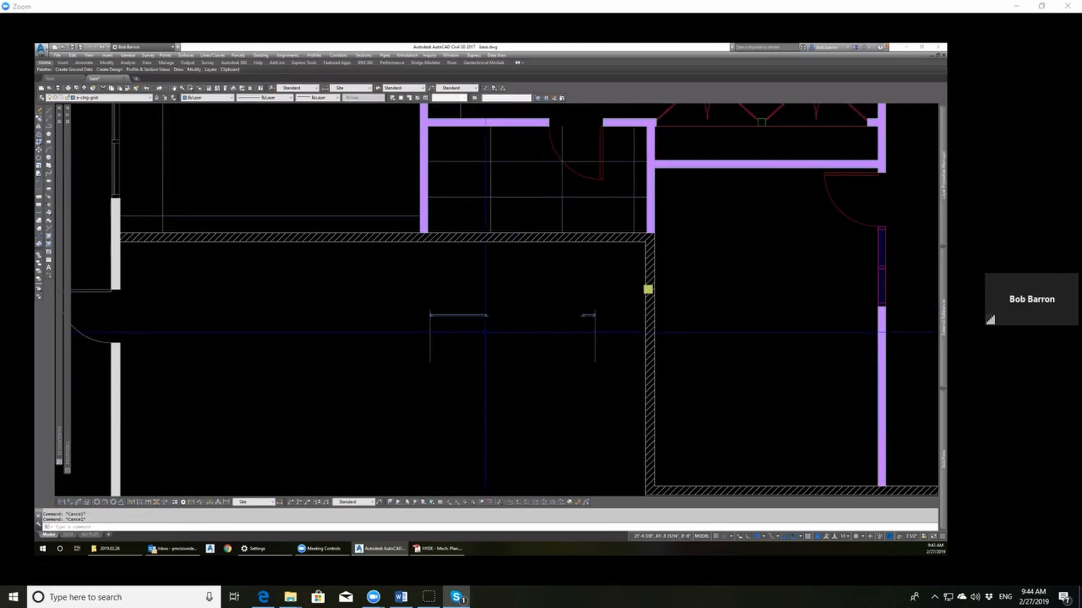
scroll(477, 331, up, 2)
scroll(535, 336, down, 2)
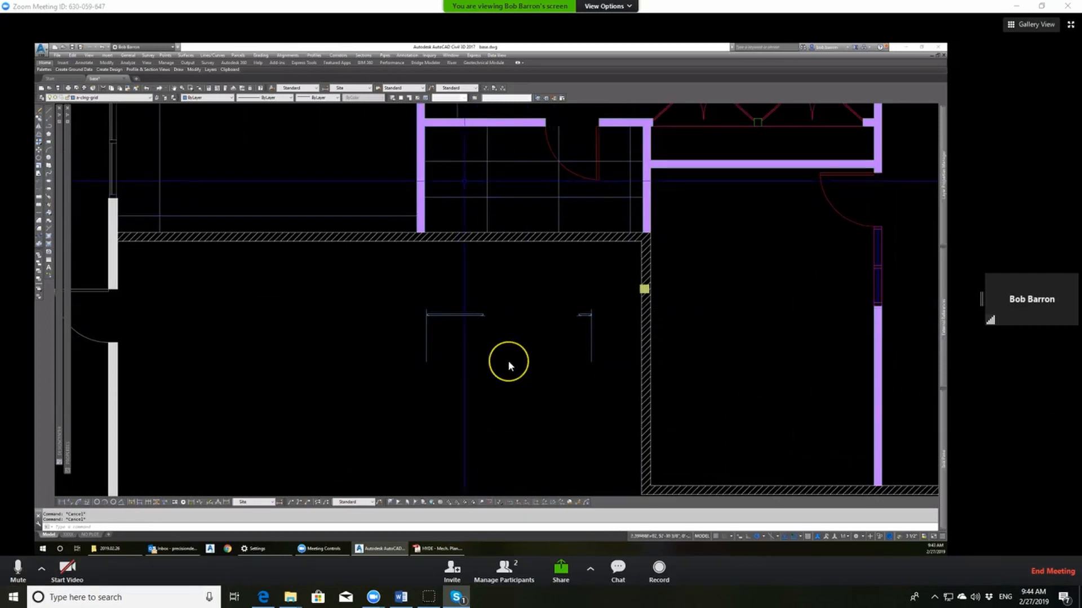
click(620, 375)
click(372, 277)
key(Delete)
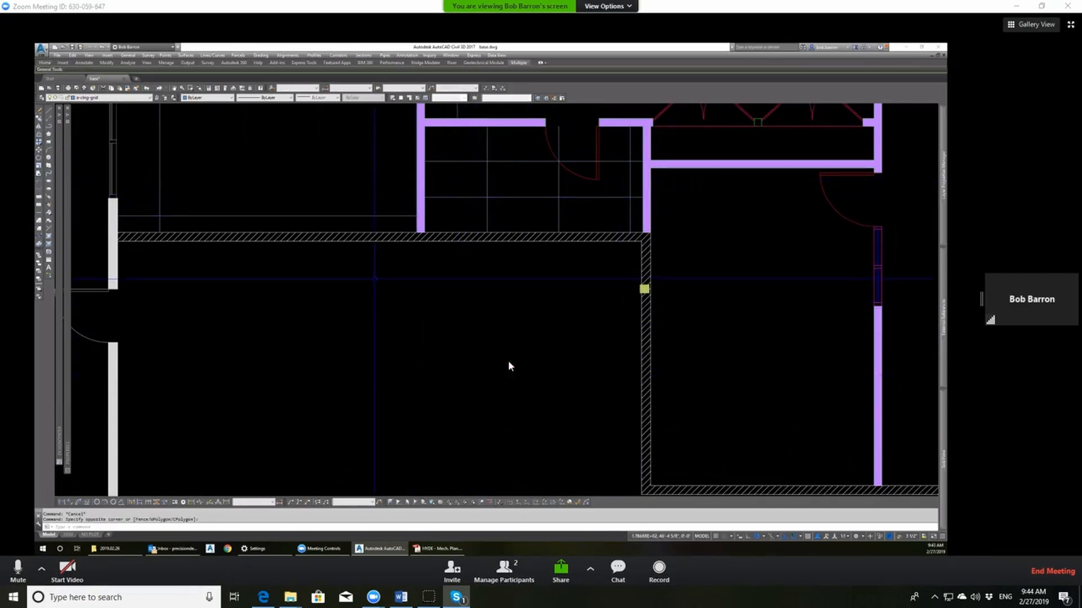
Step: Insert the FLOR-2x4 block from the Block Library's Electrical folder at a ceiling grid intersection in the small room, accepting default scale and rotation
mouse_move(60, 264)
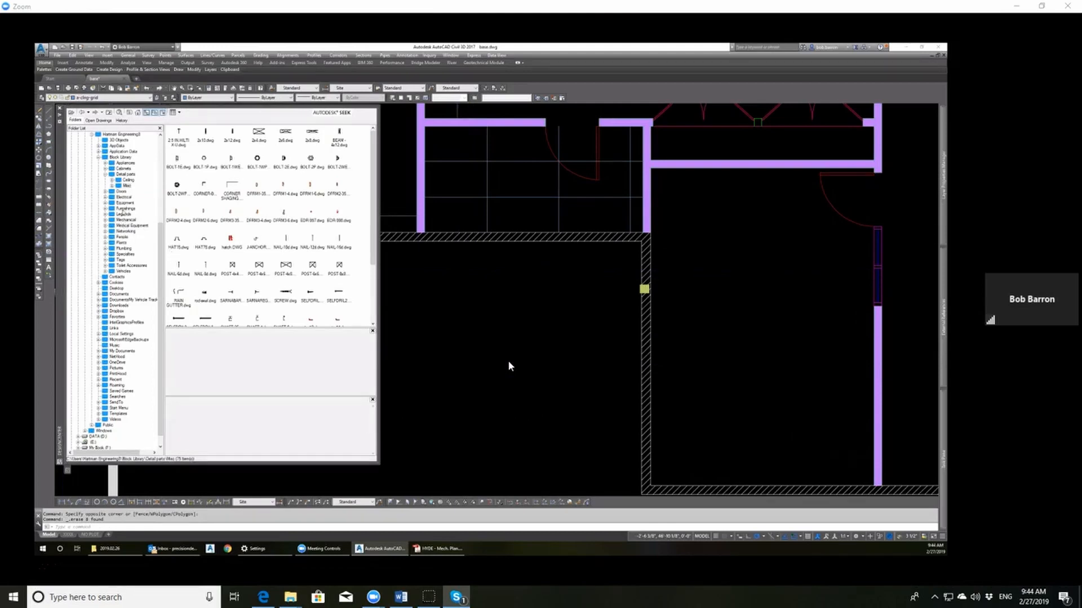
click(124, 197)
click(179, 213)
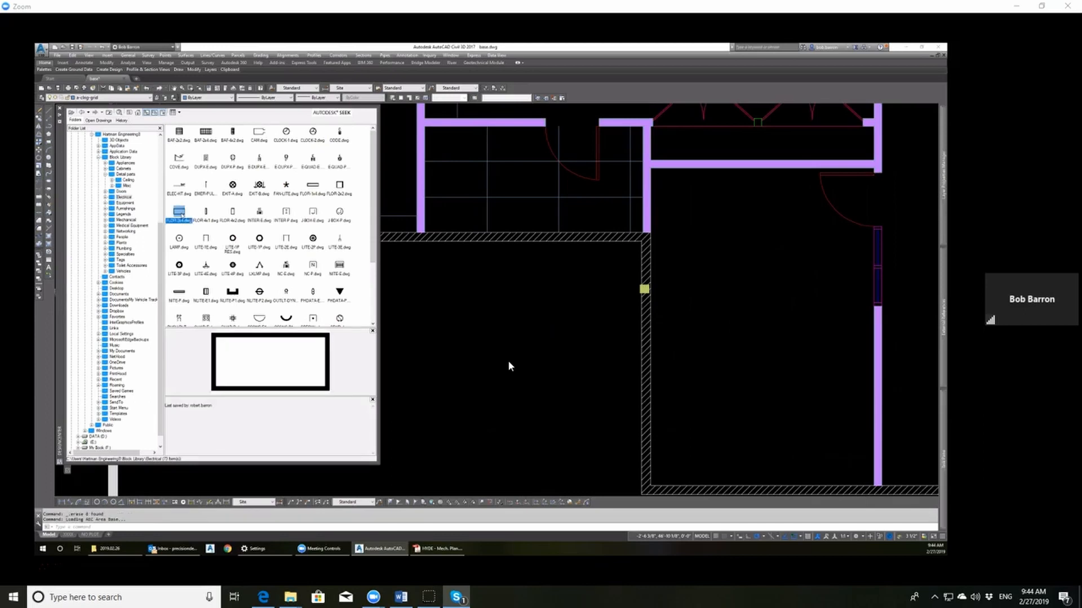
drag(178, 217, 522, 321)
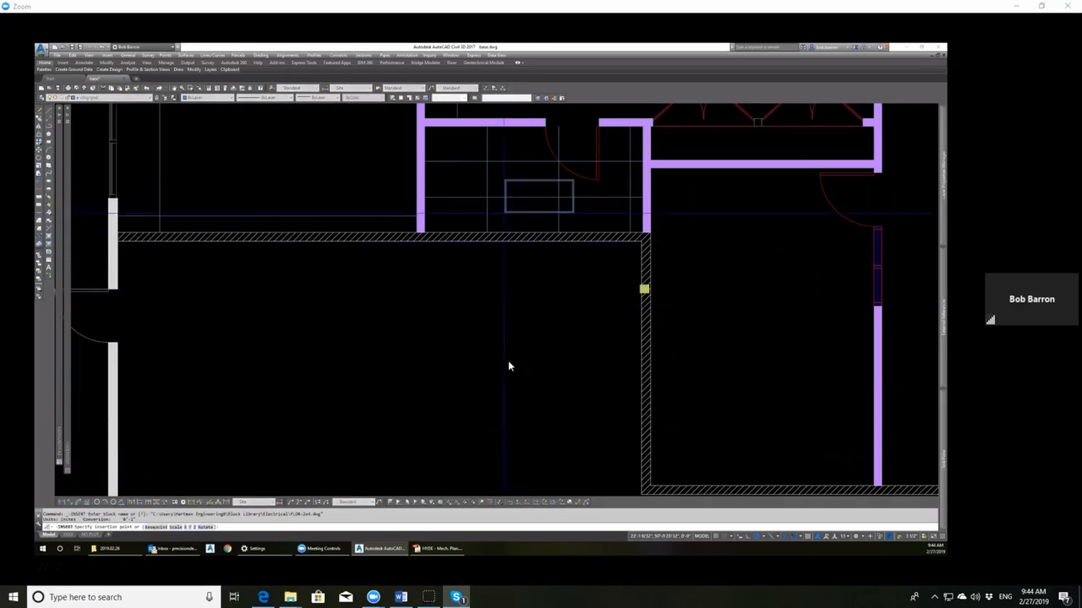
scroll(500, 206, up, 5)
click(467, 182)
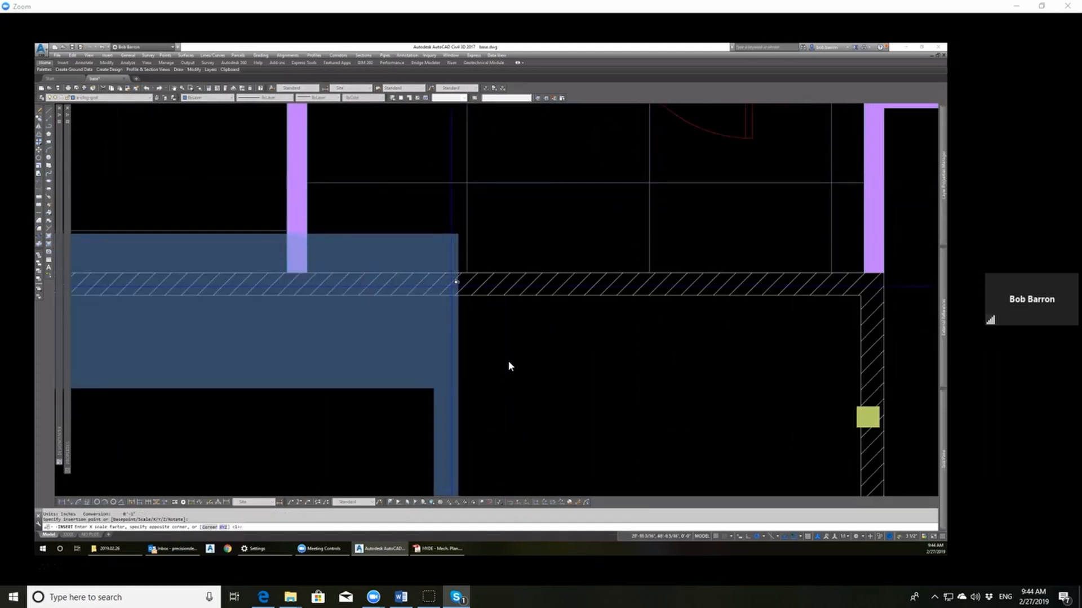
key(Return)
key(Return)
key(Return)
key(Return)
scroll(459, 328, down, 2)
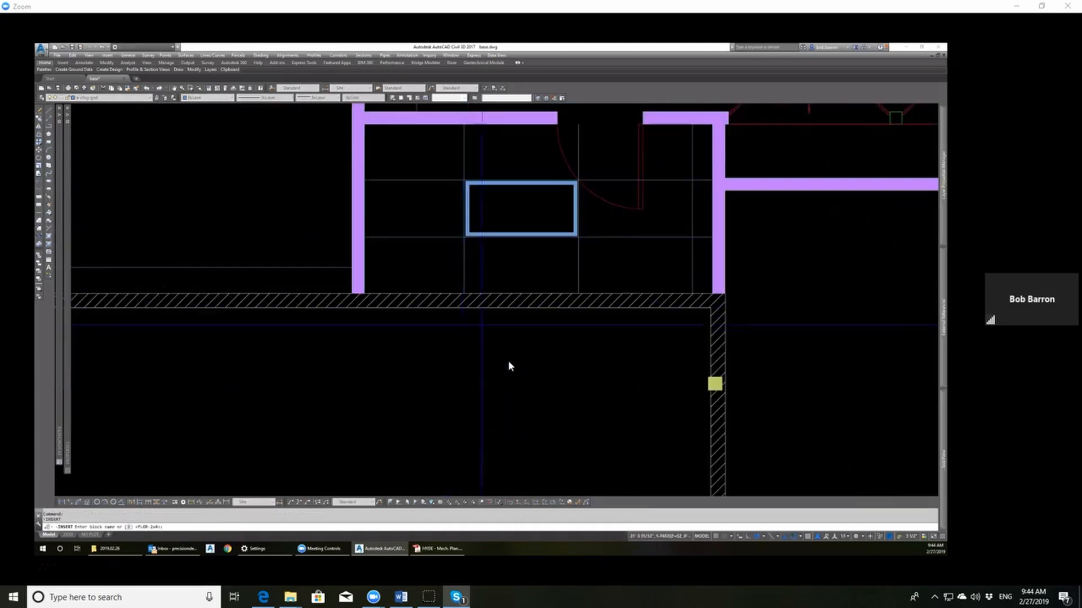
key(Escape)
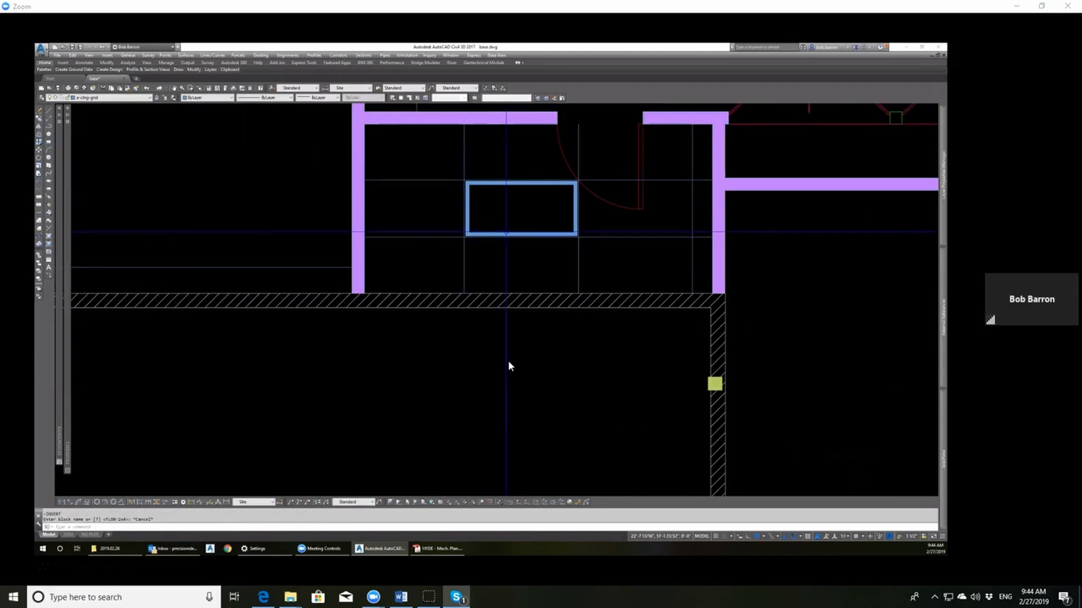
Step: Assign the inserted 2x4 light fixture to the a-lite layer and clear the selection
click(124, 97)
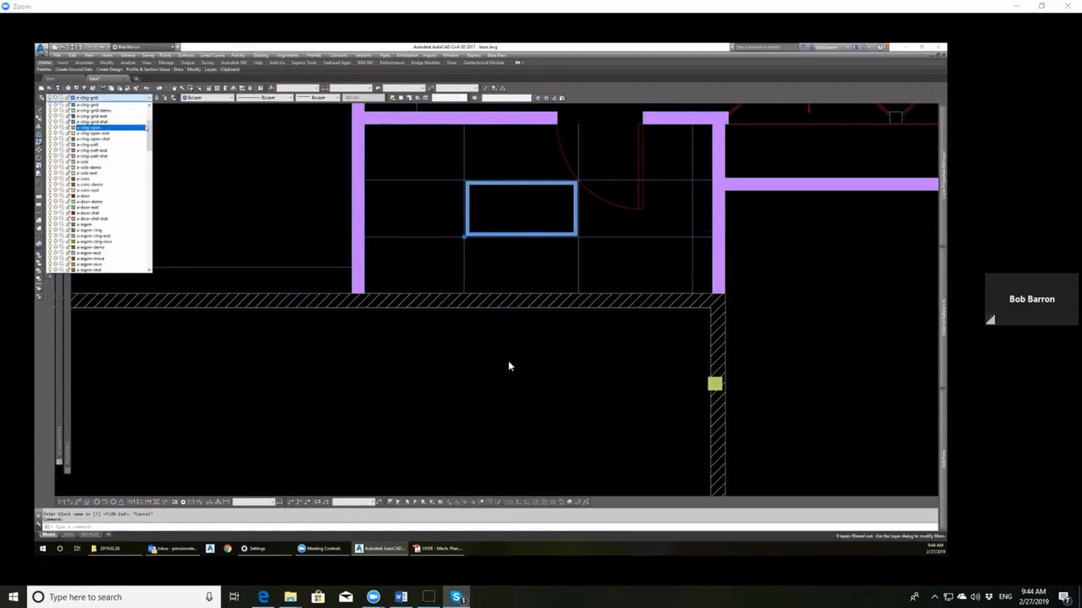
drag(148, 131, 157, 217)
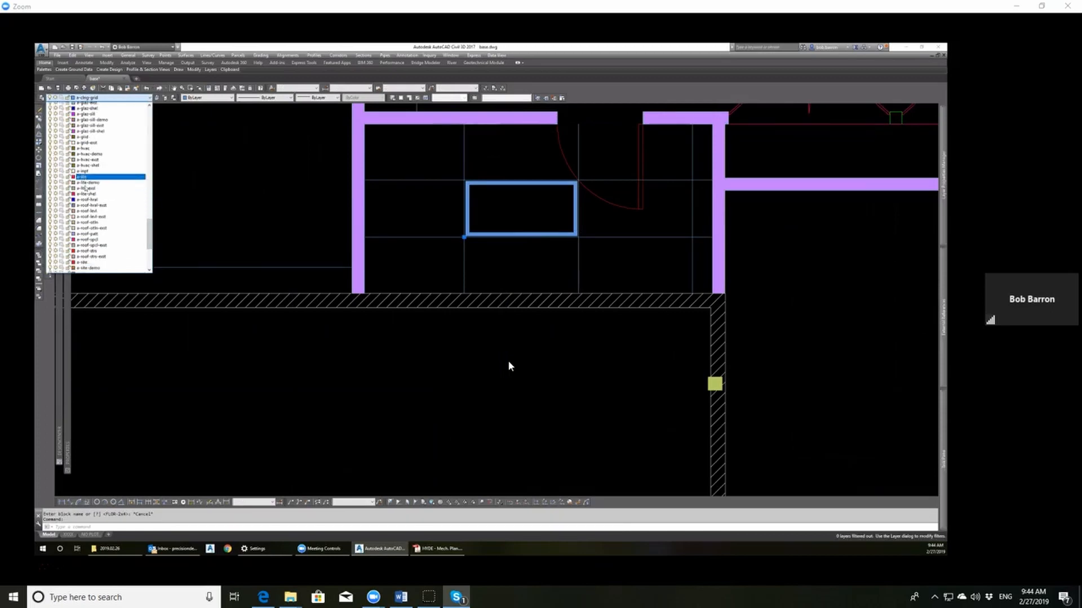
click(83, 184)
key(Escape)
key(Escape)
scroll(442, 301, down, 4)
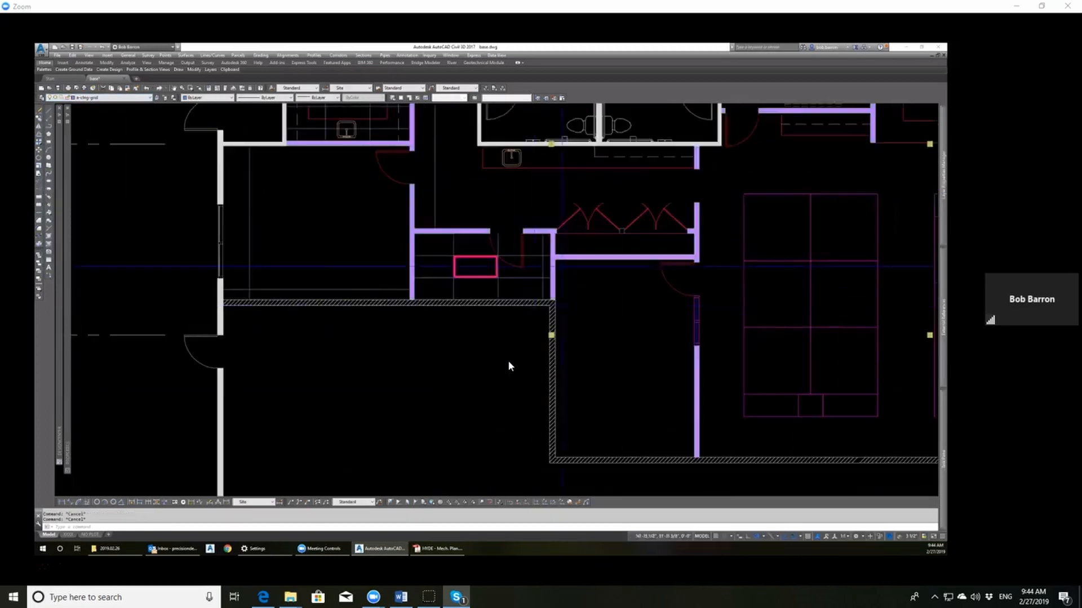
Step: Offset the corridor's vertical ceiling grid line toward the restrooms, using the default offset distance
scroll(563, 241, up, 2)
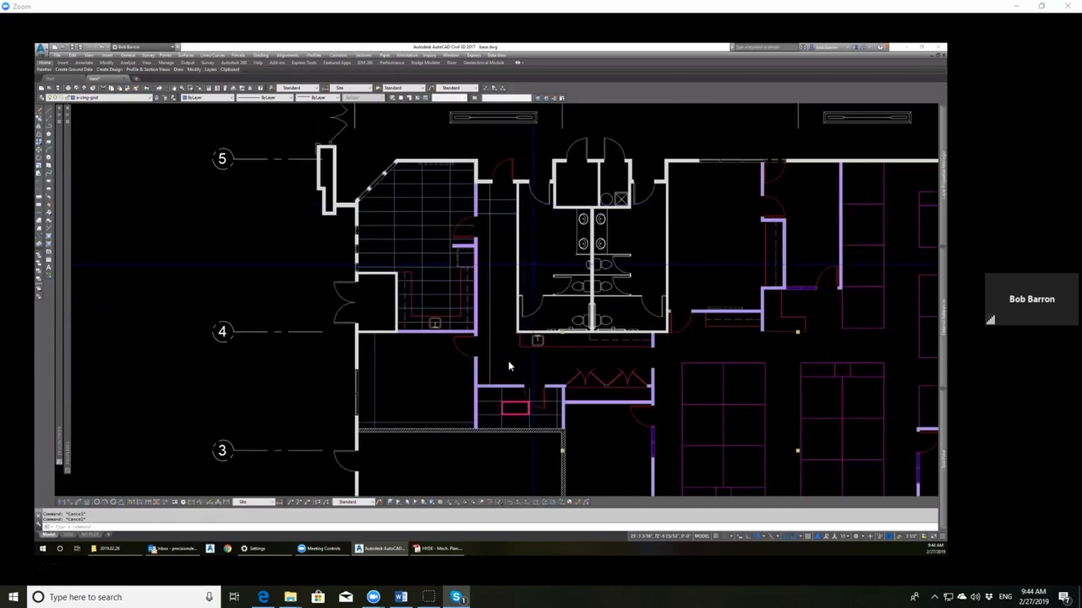
scroll(509, 366, down, 3)
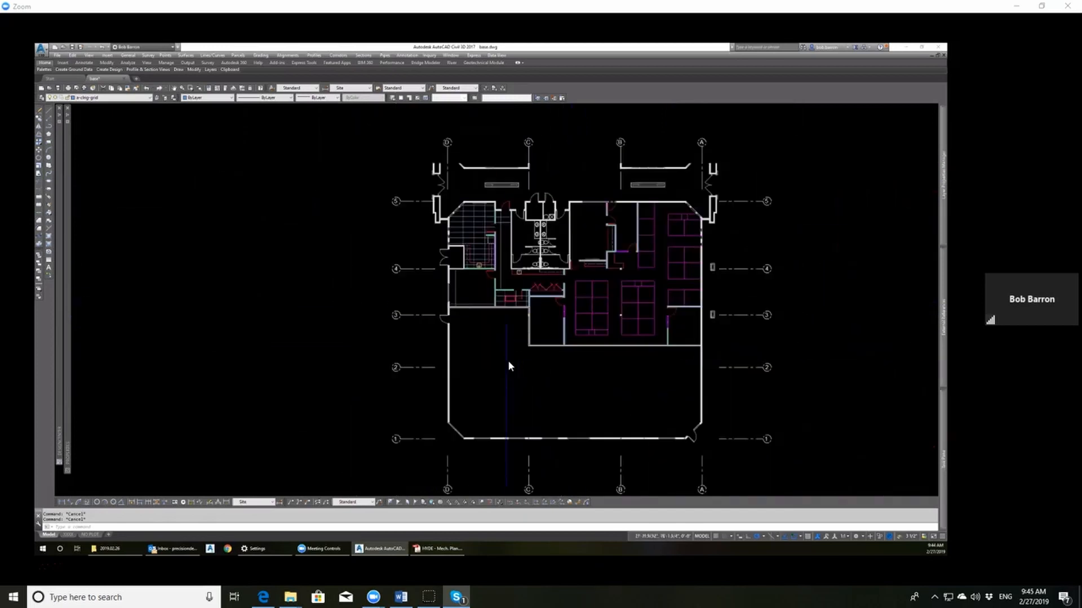
scroll(508, 367, up, 1)
scroll(508, 366, up, 2)
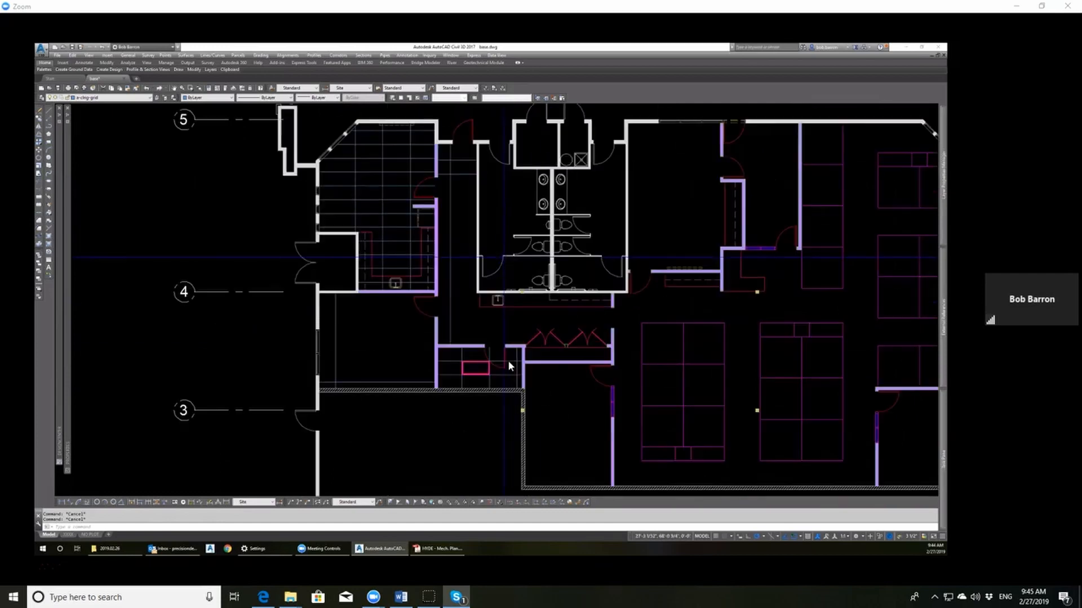
text(o)
key(Return)
key(Return)
click(450, 201)
click(463, 201)
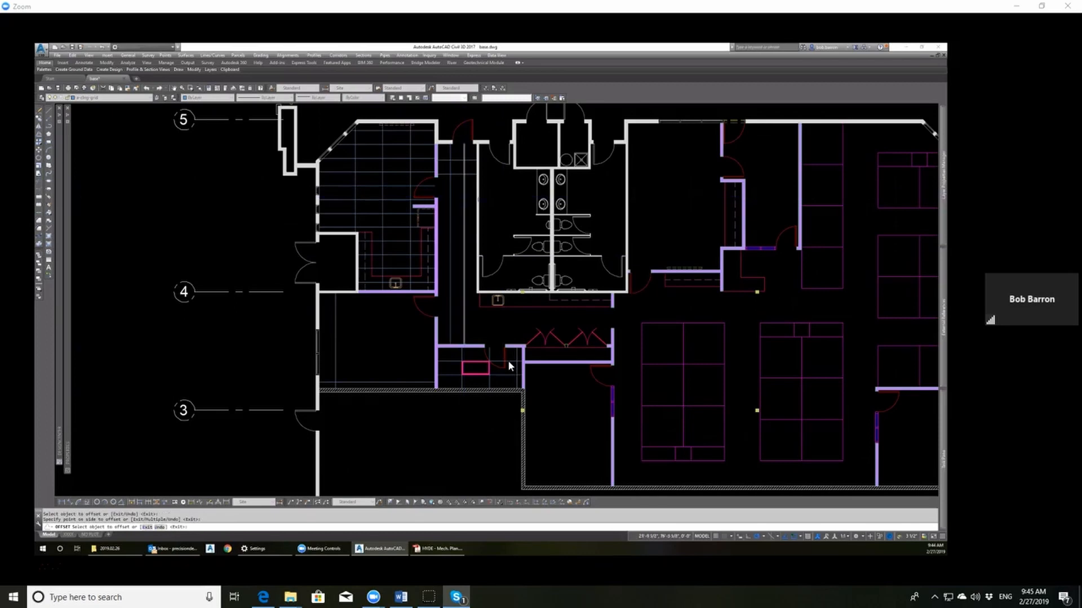
key(Escape)
key(Escape)
Step: Examine the ceiling grid lines in the corridor and the adjoining counter room
scroll(509, 366, up, 2)
scroll(509, 366, up, 4)
scroll(509, 366, down, 6)
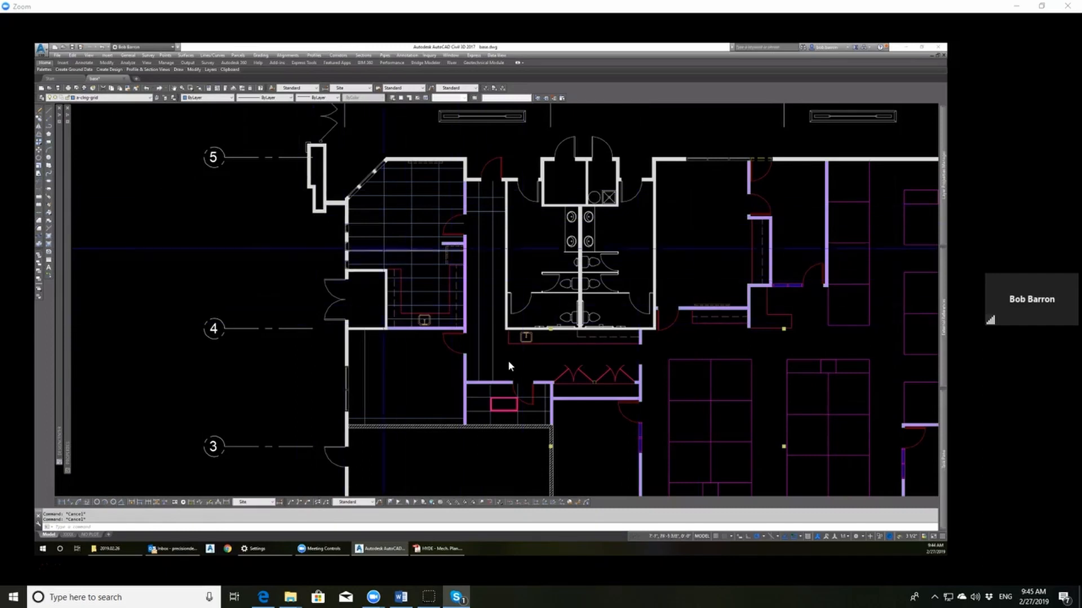
click(127, 99)
click(121, 191)
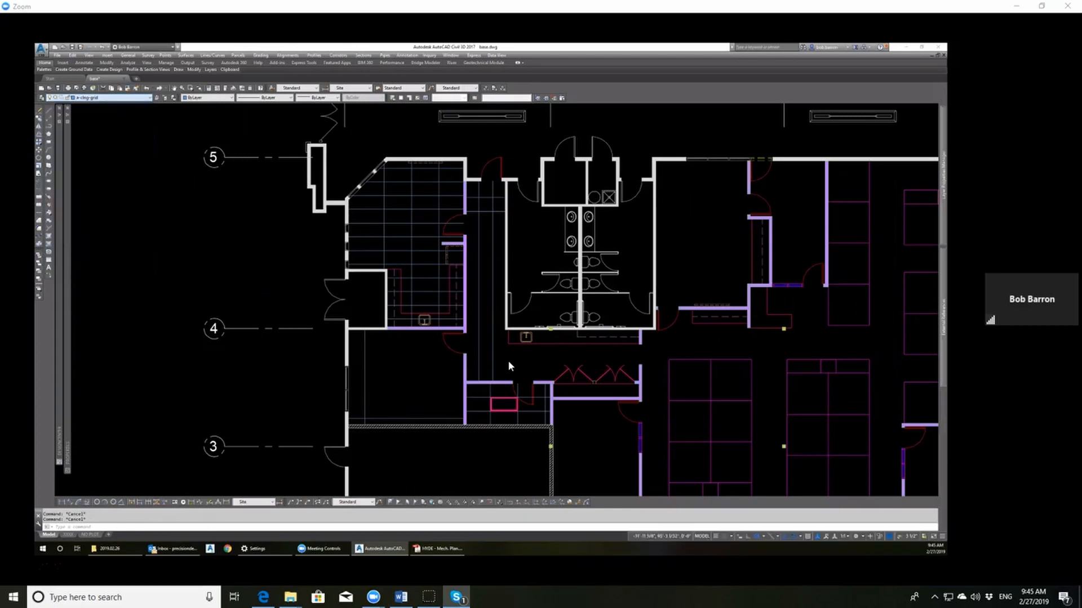
scroll(509, 366, up, 6)
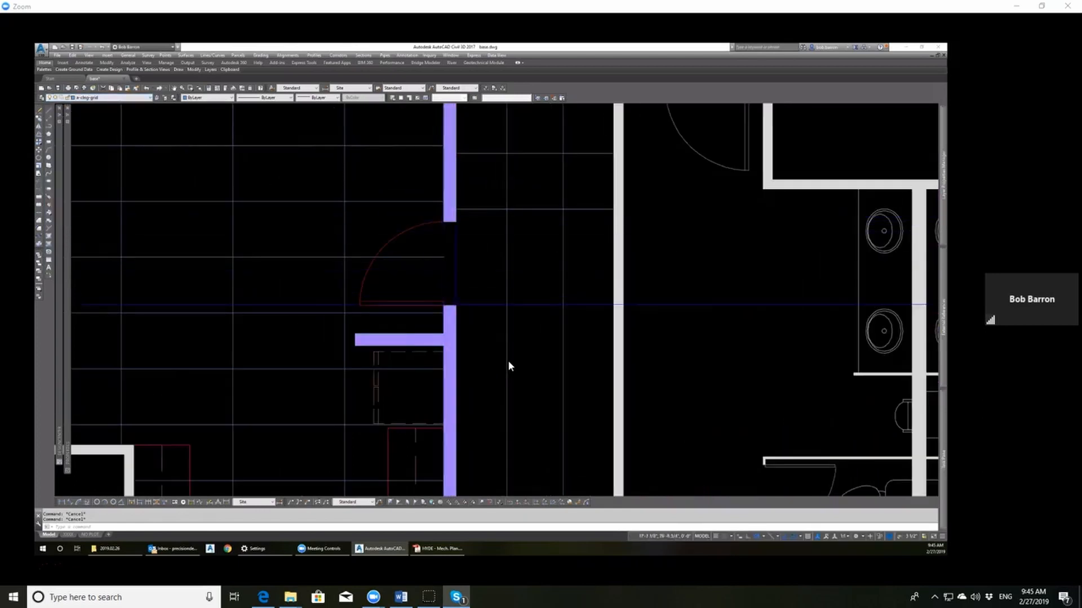
scroll(508, 366, down, 4)
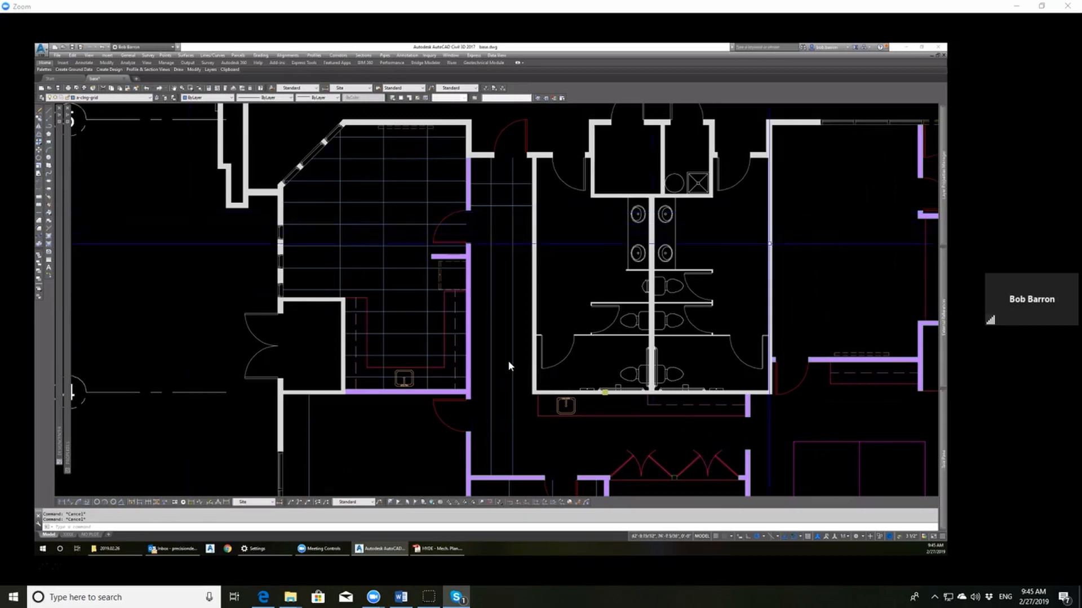
scroll(508, 366, down, 2)
scroll(508, 366, up, 2)
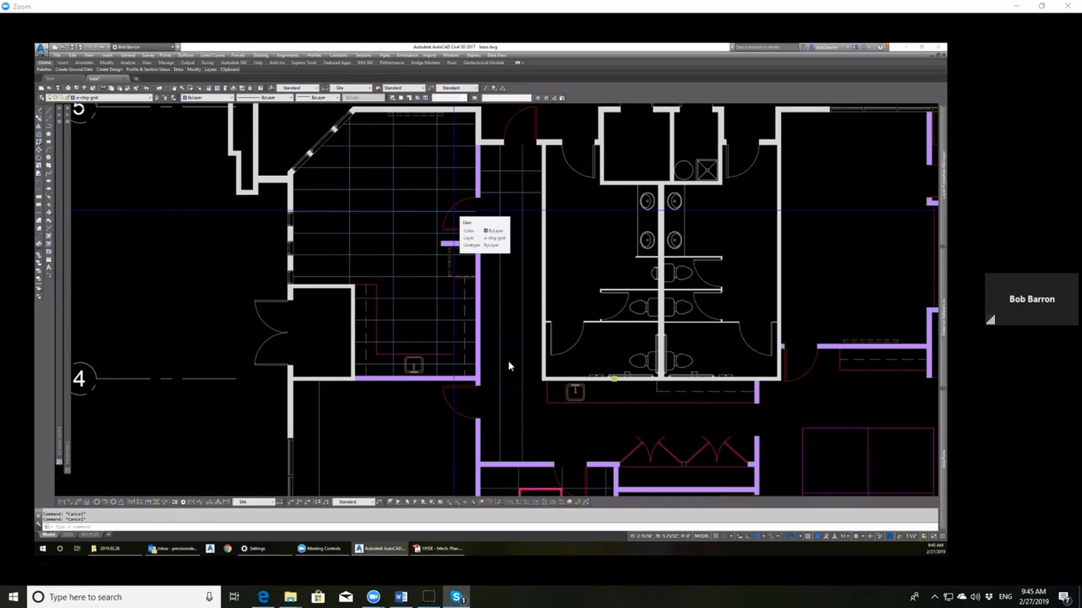
scroll(357, 365, up, 2)
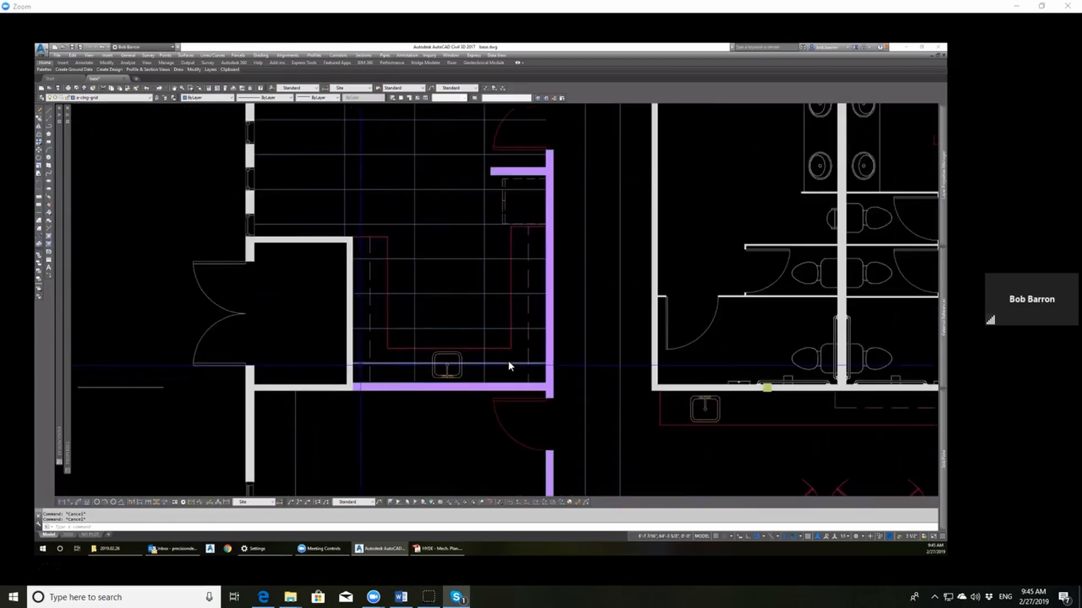
Step: Freeze the a-flor-case and a-flor-pfix layers by picking the counter outline and the sink
scroll(390, 364, up, 2)
text(ff)
key(Return)
click(396, 341)
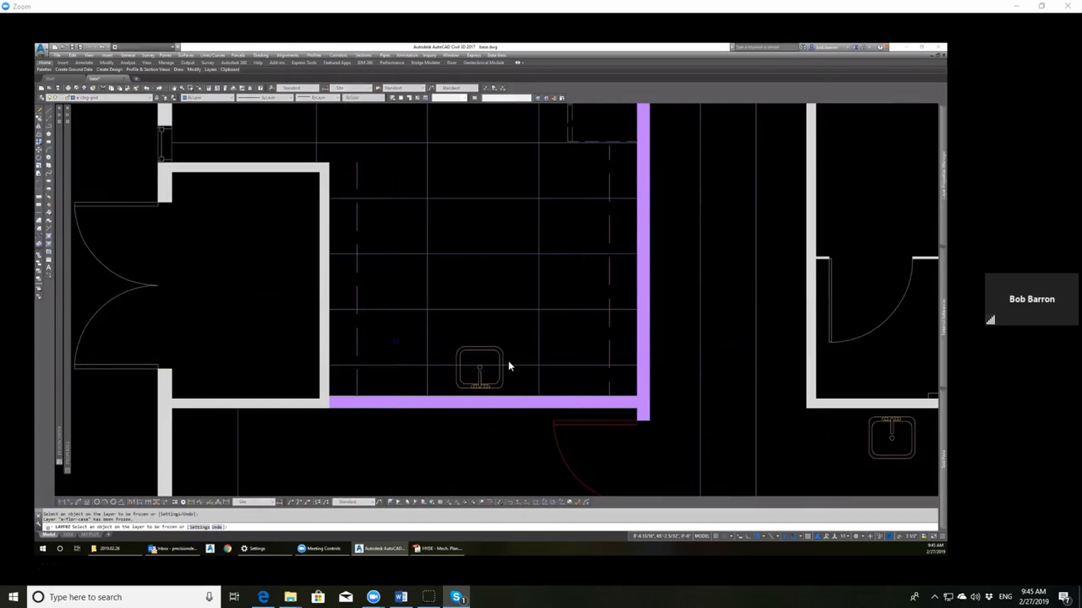
click(509, 367)
scroll(509, 366, down, 2)
key(Escape)
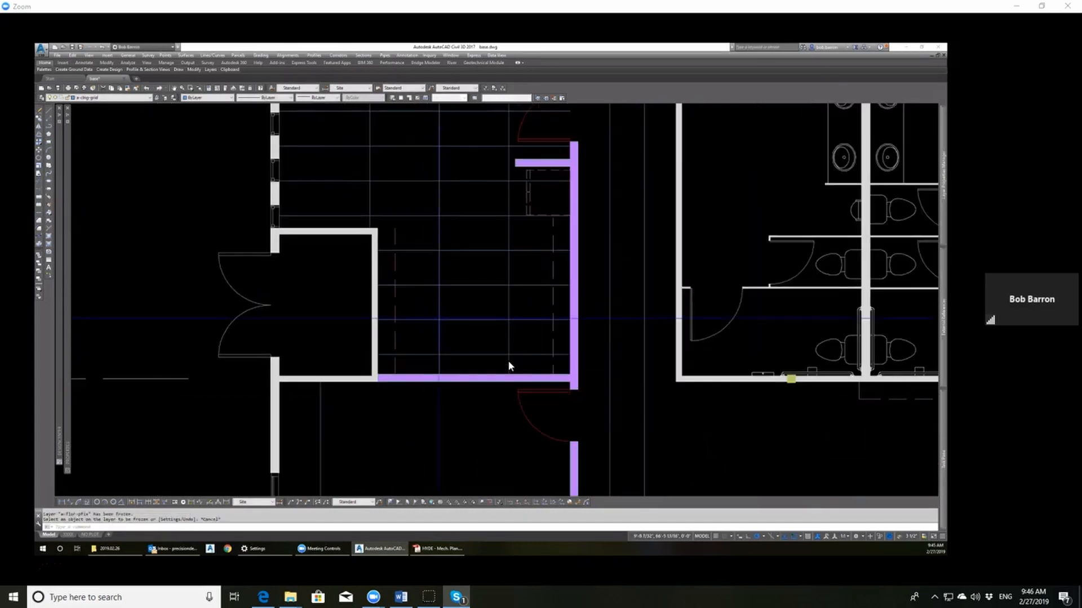
key(Escape)
Step: Check which layer the dashed vertical line beside the small closet room is on
scroll(398, 290, up, 2)
click(405, 309)
click(382, 295)
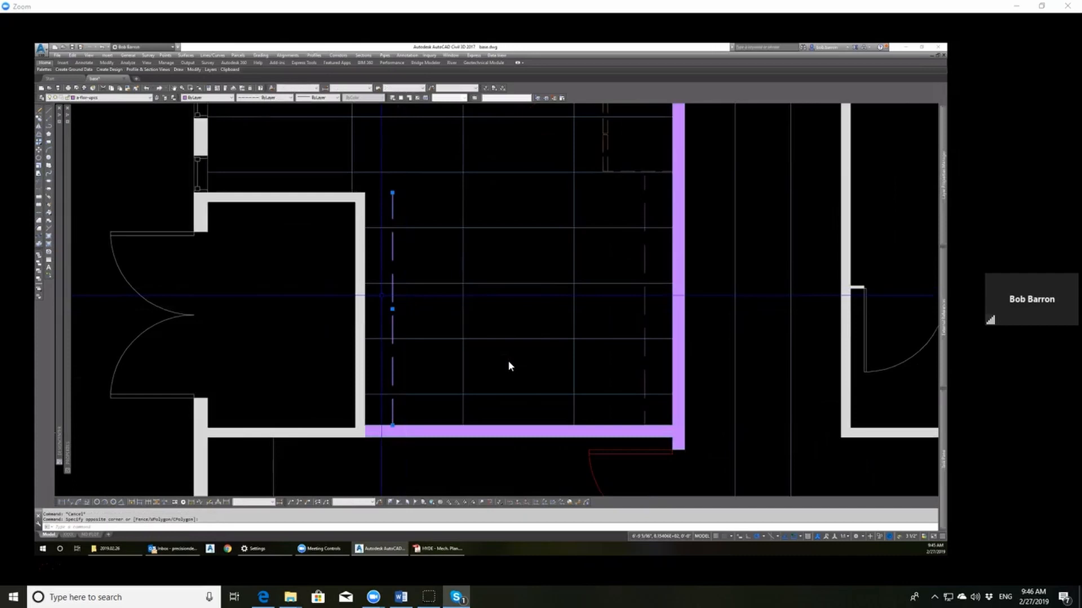
scroll(509, 366, down, 2)
key(Escape)
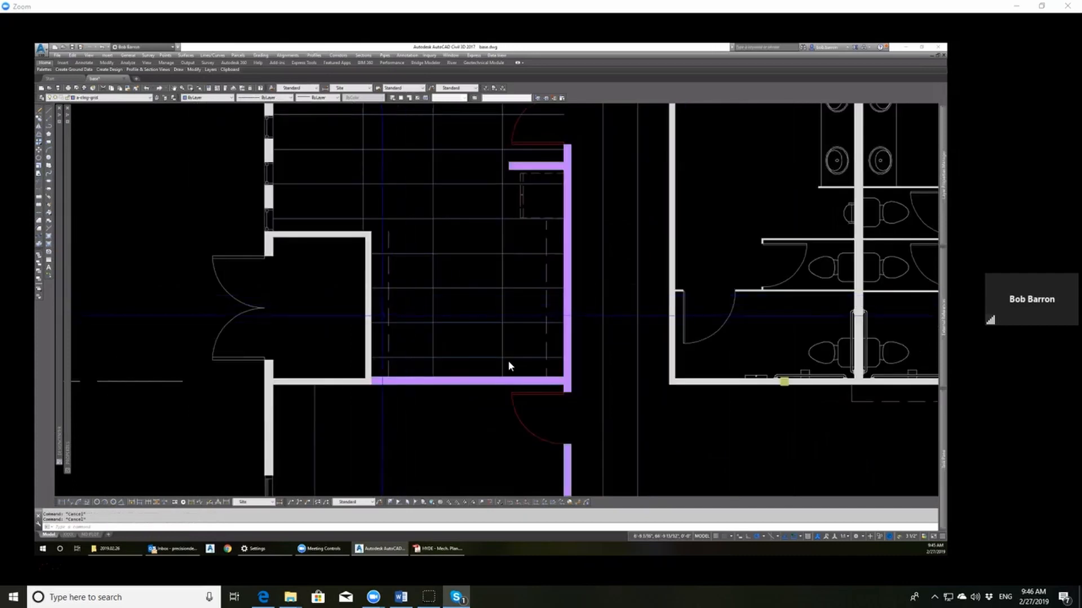
scroll(509, 367, down, 2)
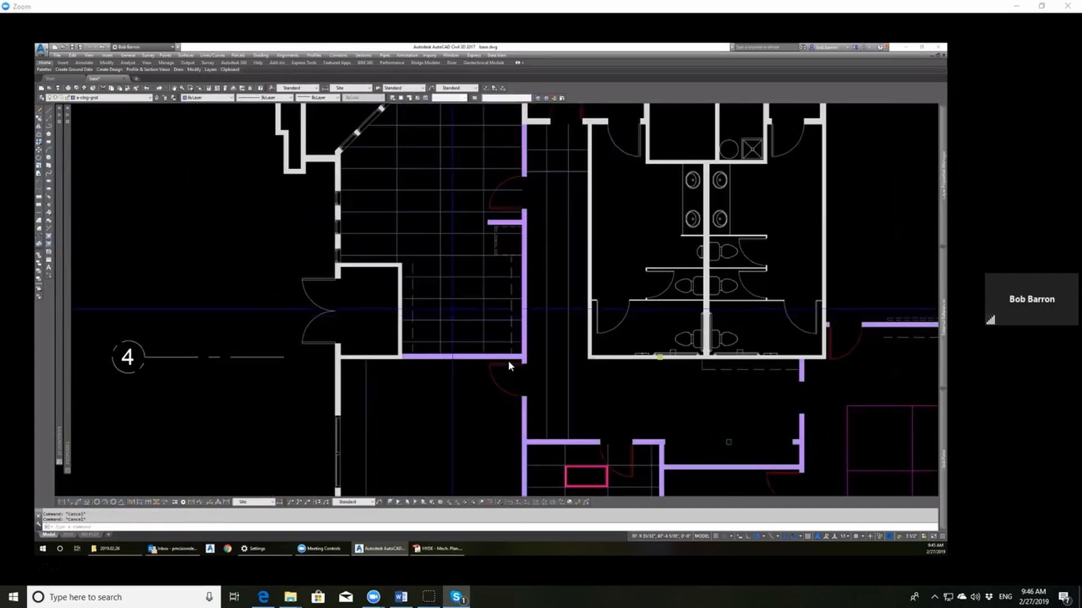
Step: Freeze the layer of the dashed rectangle below the short wall stub in the counter room
scroll(497, 248, up, 2)
key(Return)
click(496, 250)
key(Escape)
key(Escape)
key(Escape)
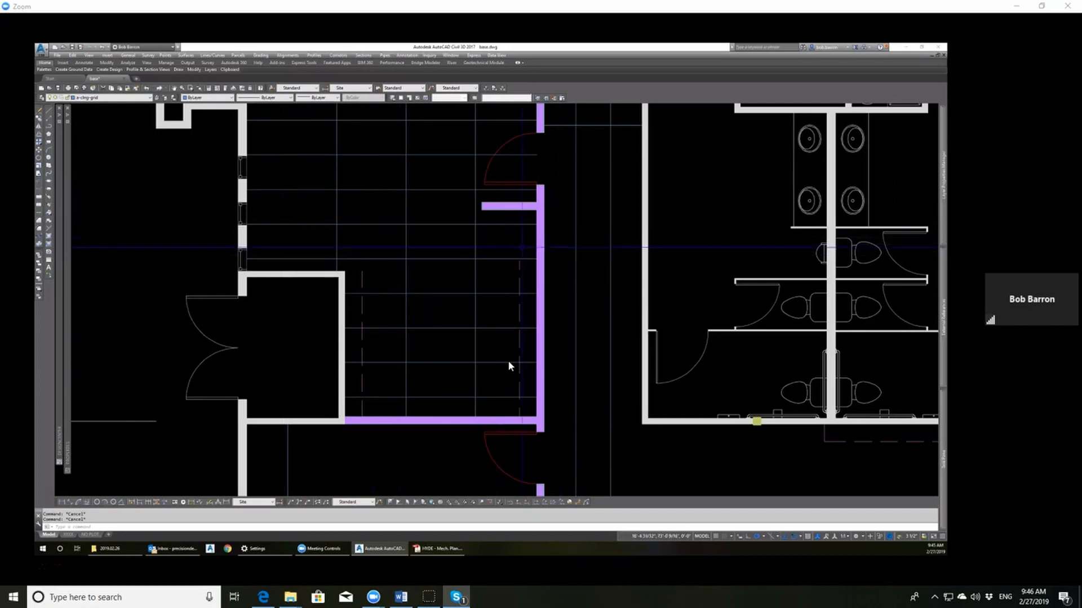
scroll(523, 248, up, 4)
scroll(518, 259, down, 6)
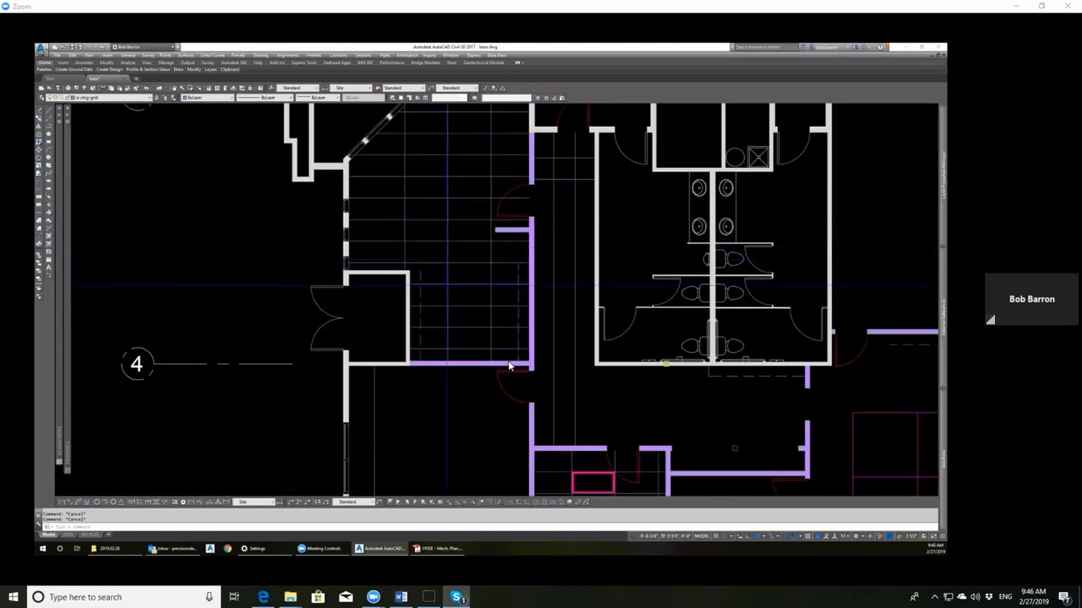
Step: Make a-wall-head the current layer
scroll(509, 366, down, 2)
scroll(509, 365, up, 2)
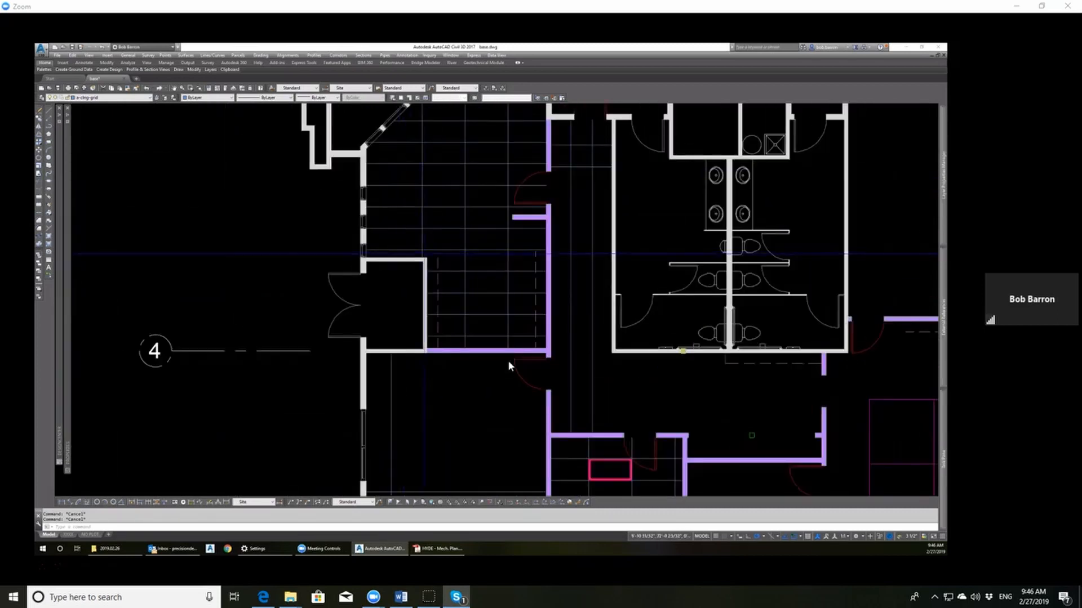
scroll(508, 365, down, 4)
scroll(508, 365, up, 8)
scroll(509, 365, up, 2)
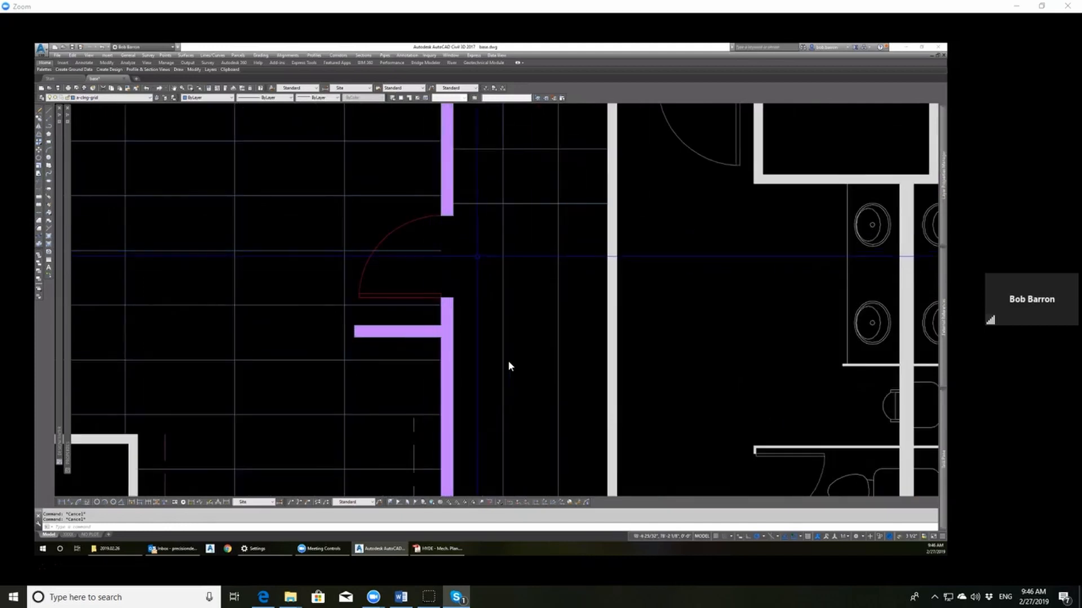
scroll(509, 365, down, 5)
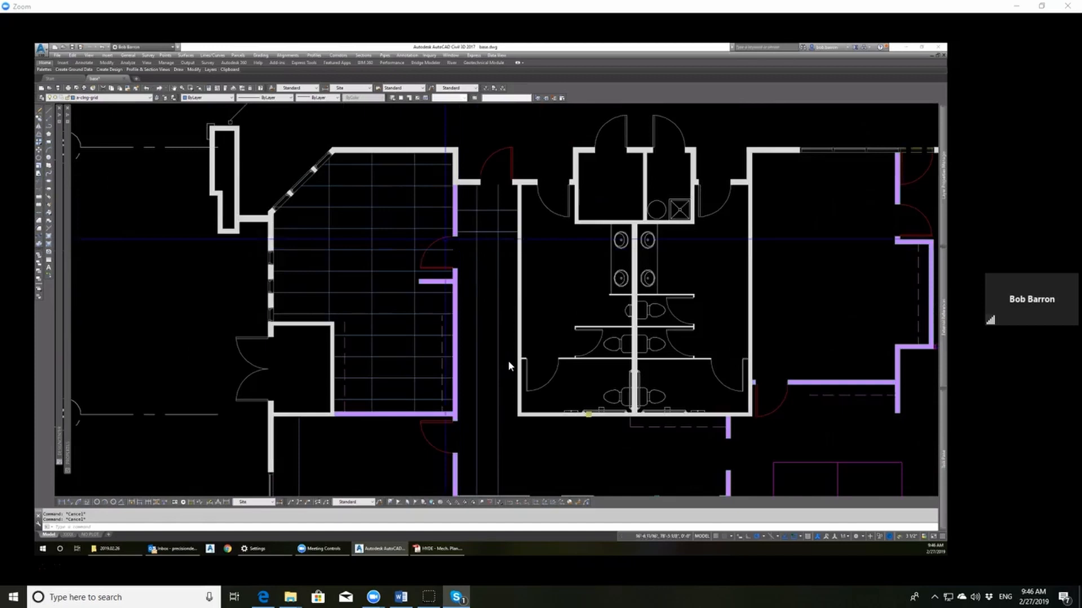
click(150, 98)
drag(151, 128, 156, 232)
scroll(156, 232, up, 2)
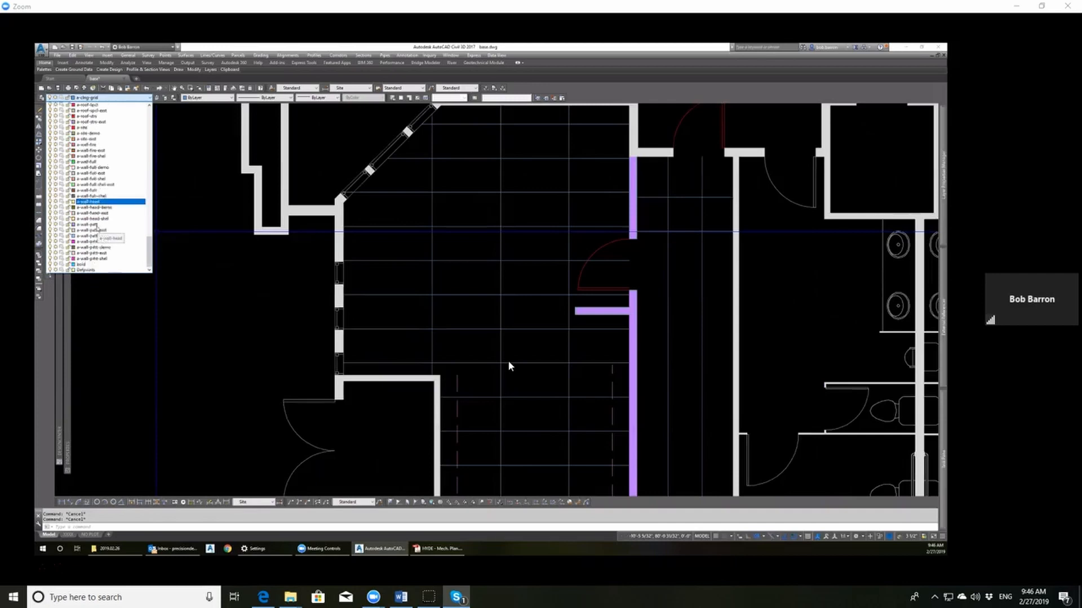
click(96, 225)
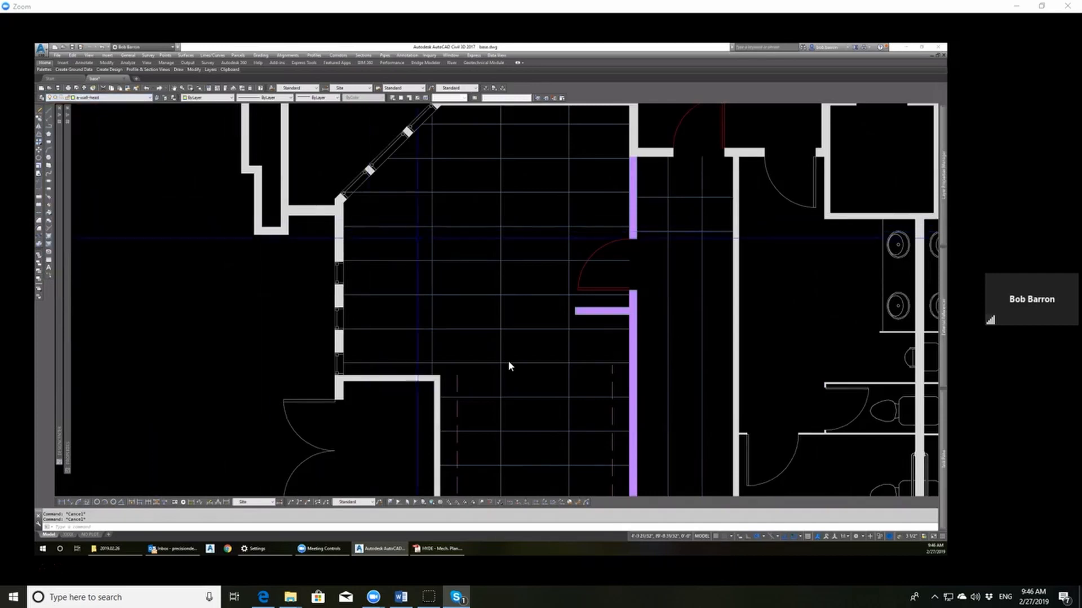
Step: Draw header lines along both wall faces across the door opening between the gridded counter room and the corridor
text(l)
key(Return)
scroll(648, 252, up, 5)
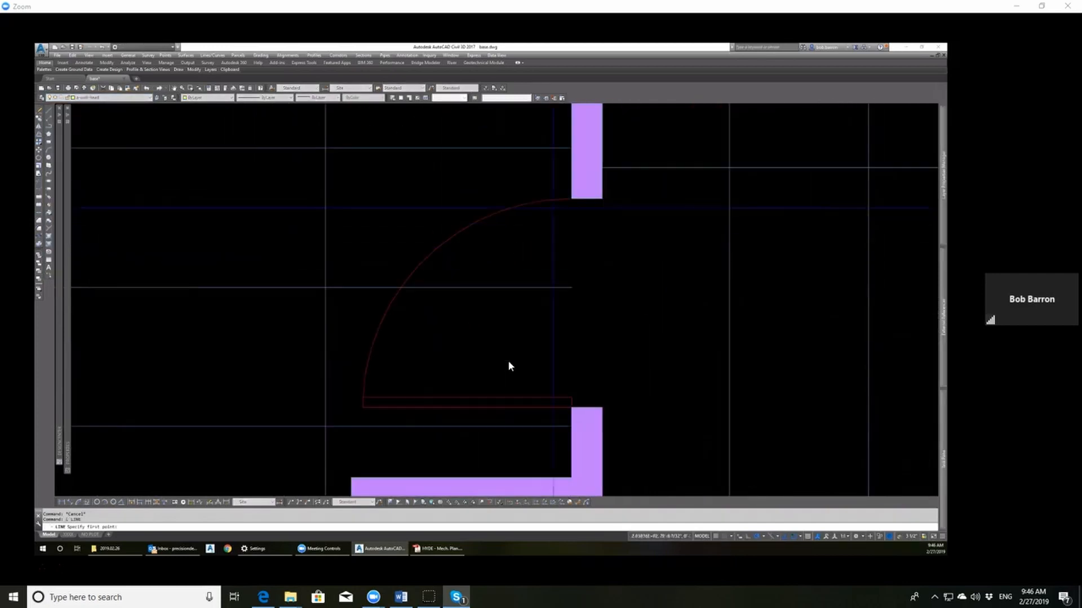
click(572, 408)
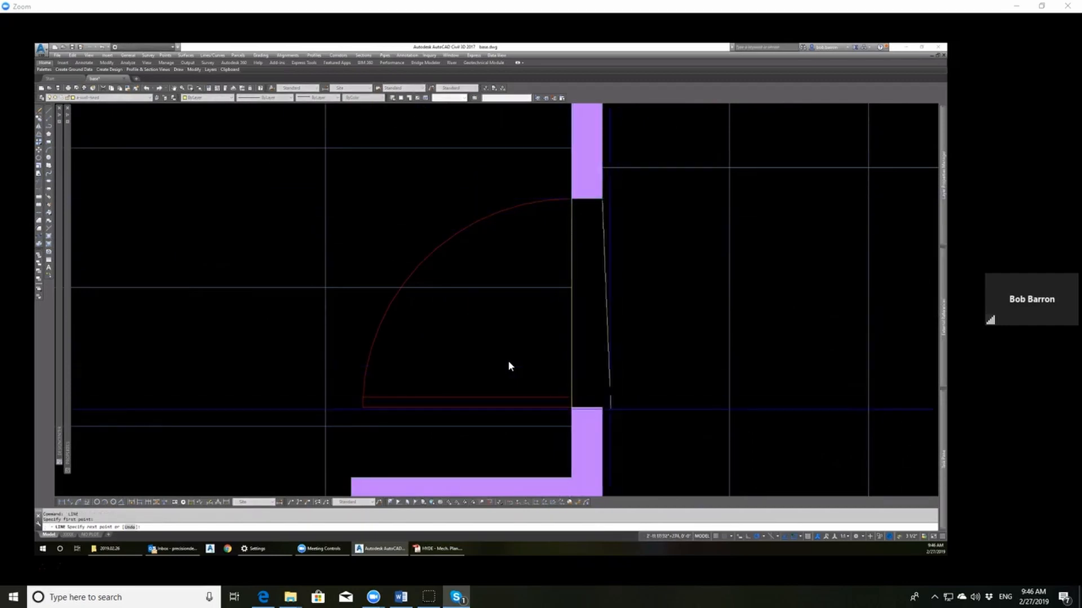
key(Escape)
scroll(508, 367, down, 8)
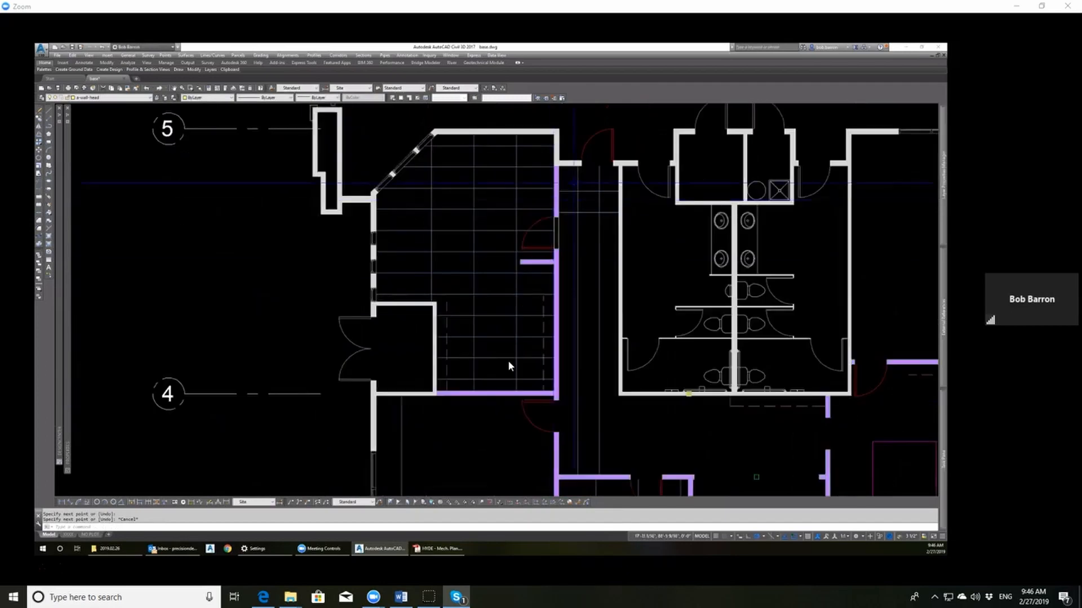
Step: Draw two header lines across the door opening in the white wall at the corridor's upper end
scroll(587, 152, up, 7)
key(Return)
click(560, 222)
click(698, 220)
key(Return)
key(Return)
click(689, 200)
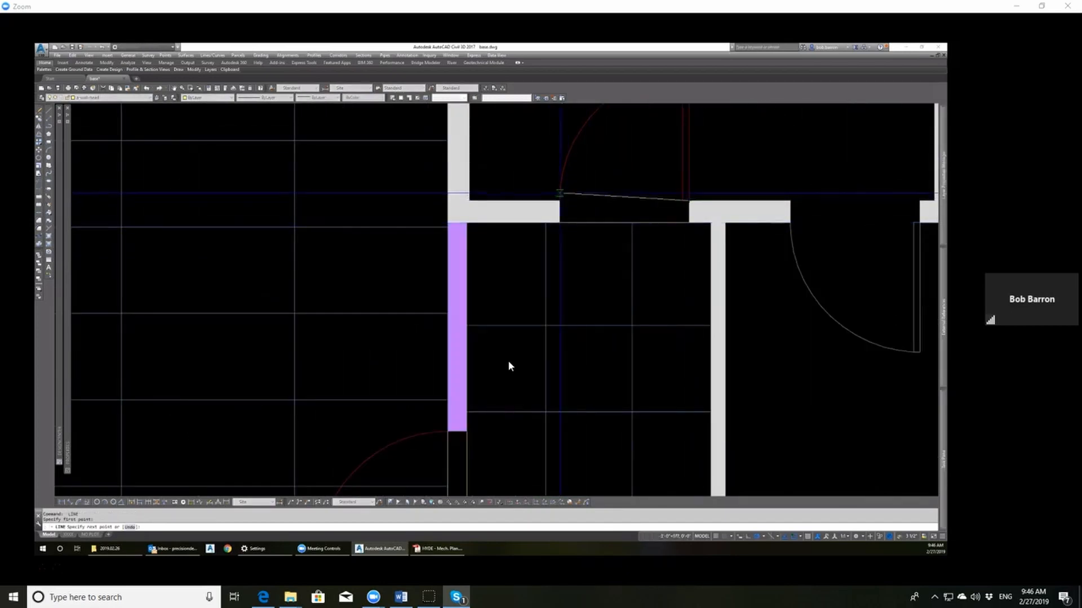
click(560, 200)
key(Escape)
Step: Move the two header lines at the corridor's upper end to the a-wall-head-exst layer
click(613, 245)
click(582, 186)
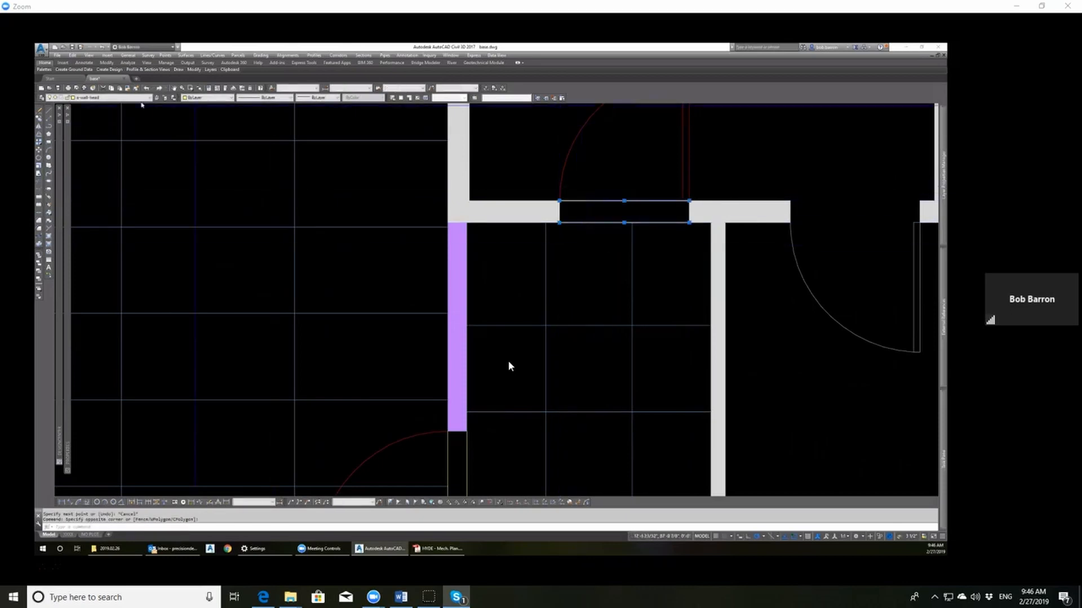
click(129, 99)
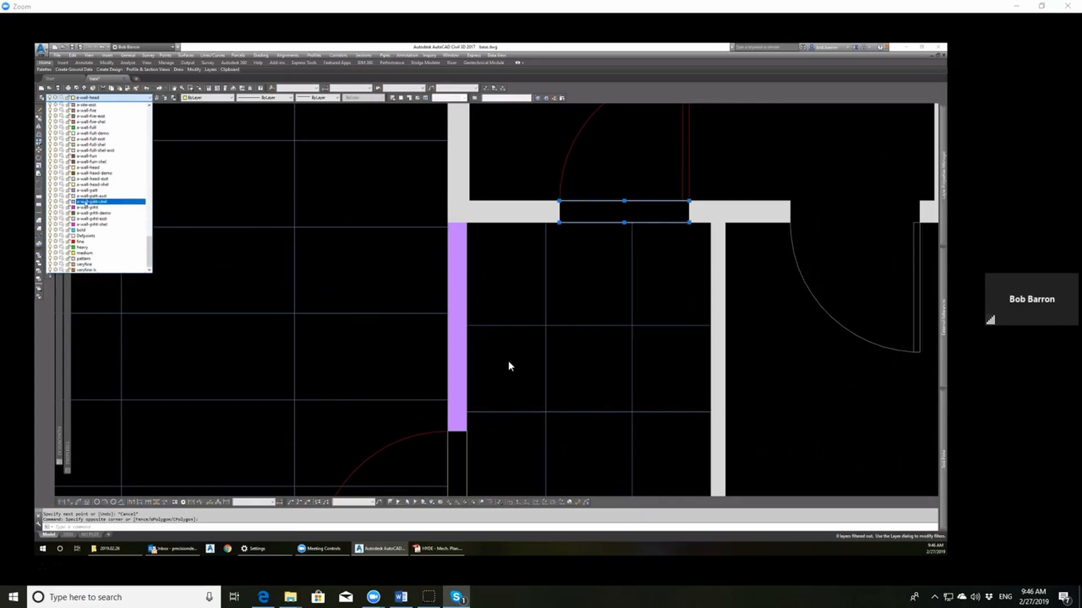
click(92, 178)
key(Escape)
key(Escape)
scroll(510, 366, down, 8)
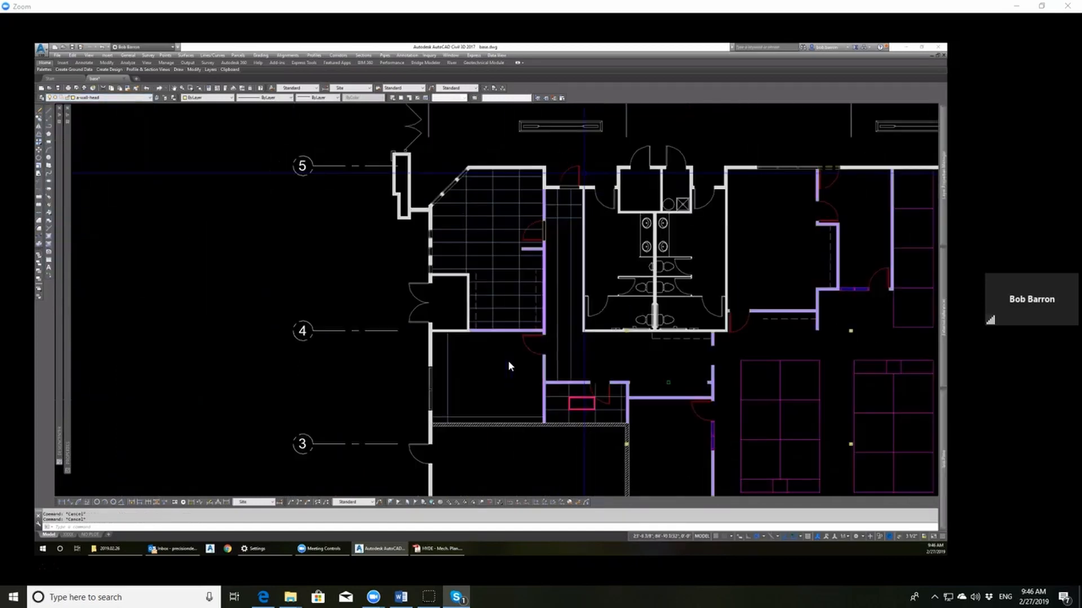
Step: Draw header lines along both wall faces across the door opening of the small room with the light fixture
scroll(510, 366, up, 10)
text(l)
key(Return)
click(516, 282)
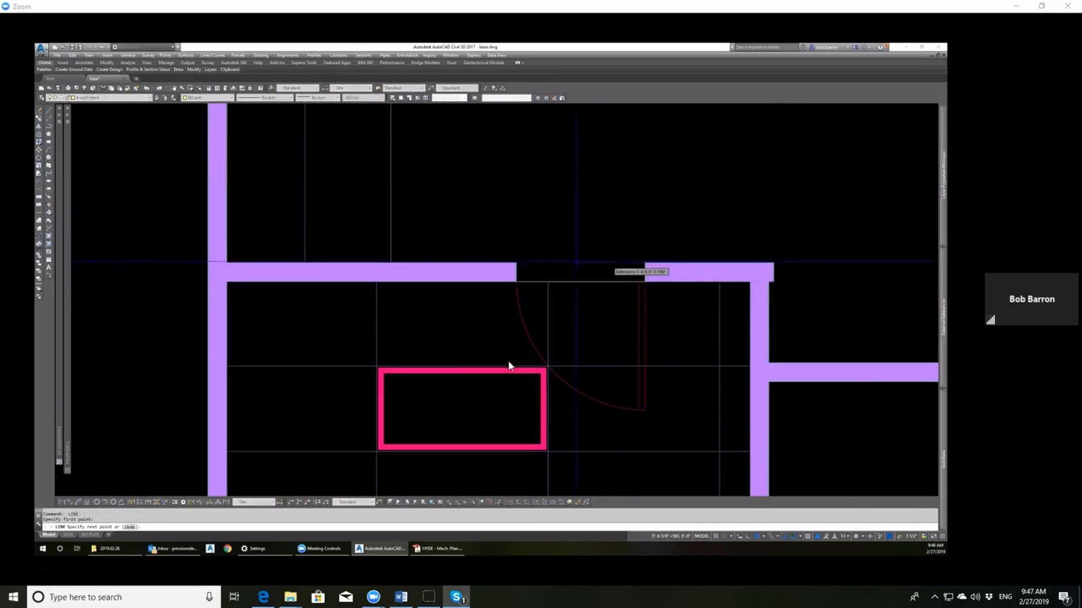
click(516, 263)
key(Escape)
key(Escape)
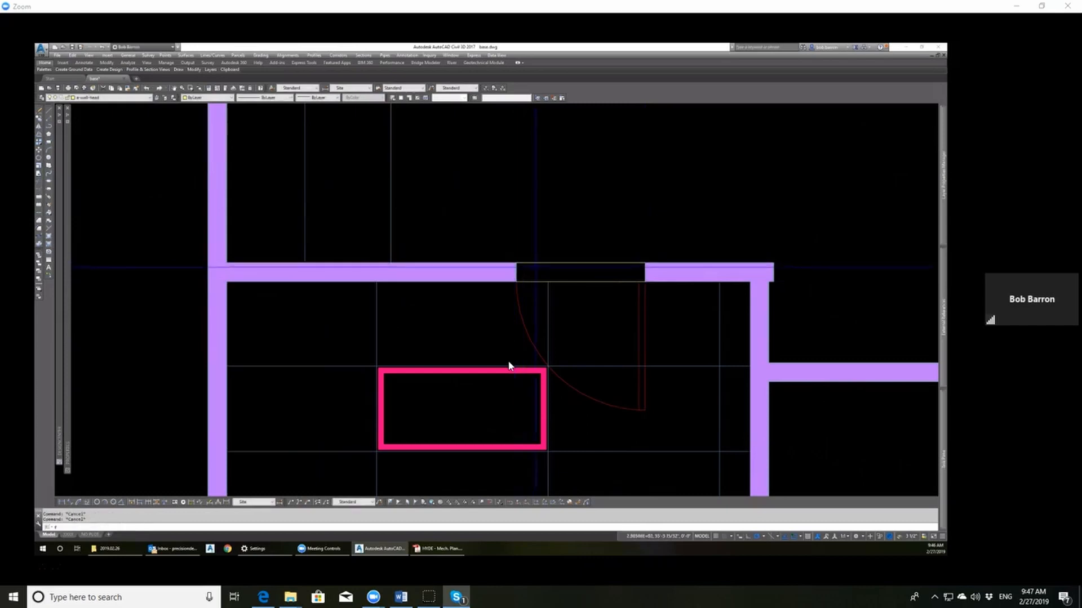
Step: Freeze the layer of the red doors by picking the door swing in the small light fixture room
text(ff)
key(Return)
click(527, 332)
scroll(528, 218, down, 6)
key(Escape)
key(Escape)
key(Escape)
scroll(509, 366, down, 4)
scroll(509, 366, up, 6)
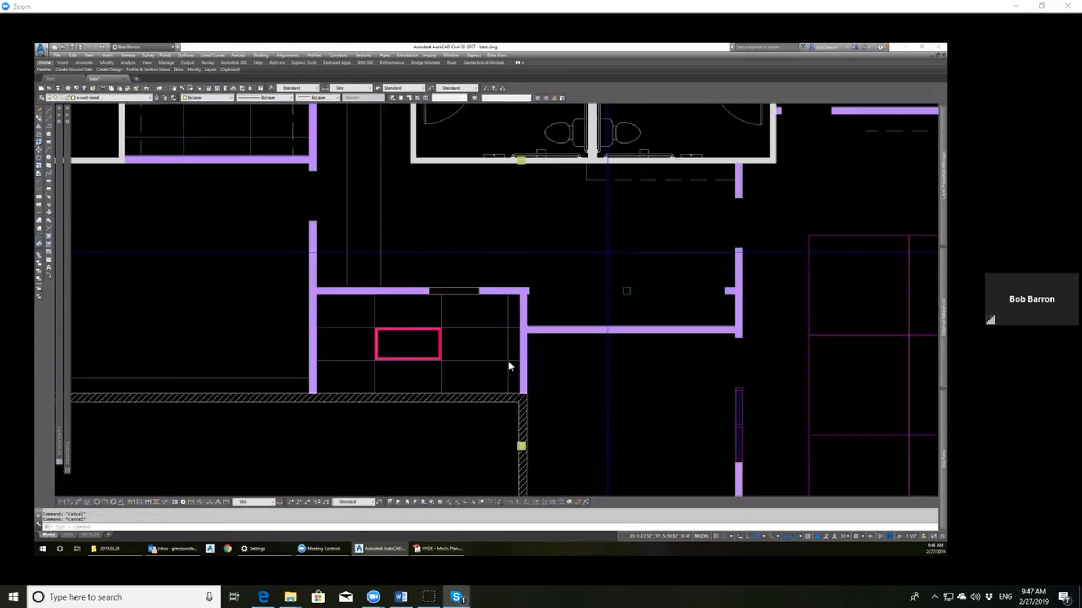
Step: Draw a header line from the small light fixture room's outer wall corner across the wide opening toward the opposite short wall stub
text(l)
key(Return)
click(528, 288)
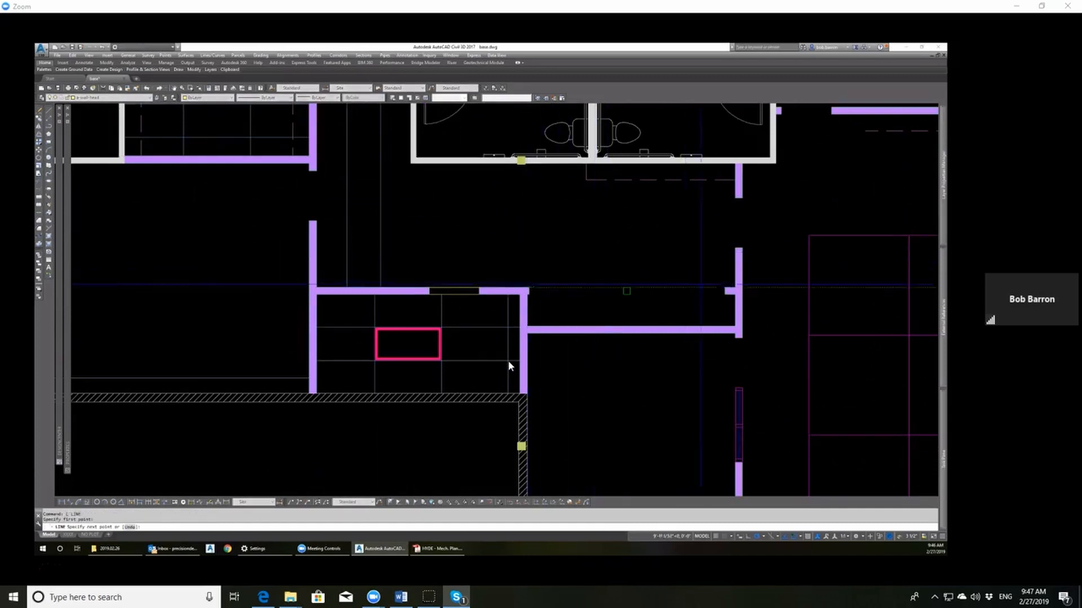
scroll(510, 366, up, 5)
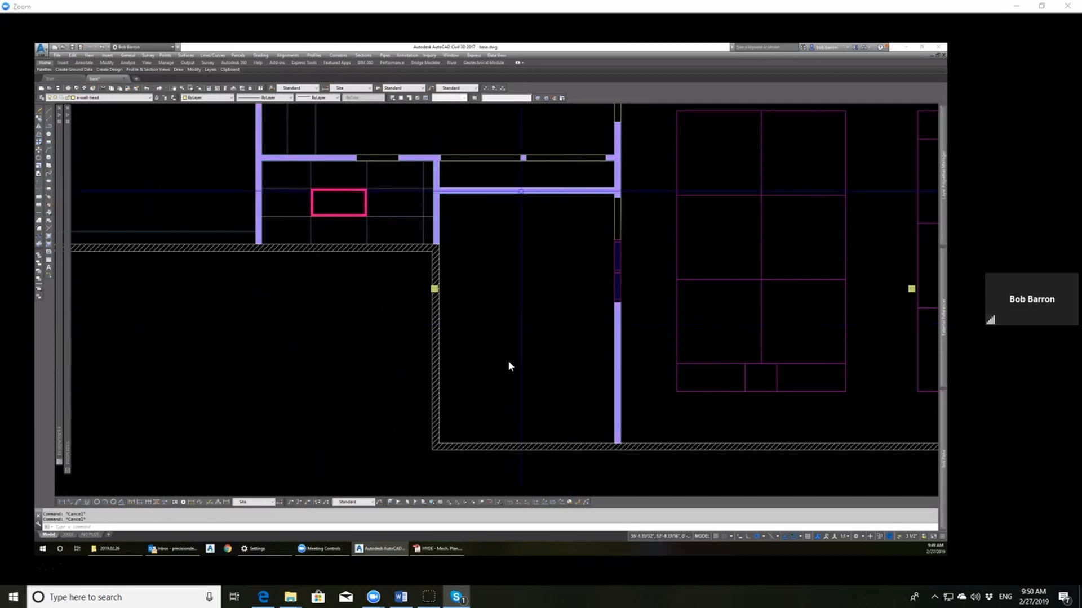
Step: Examine the header lines across the openings of the rooms around the open office area
scroll(508, 366, down, 5)
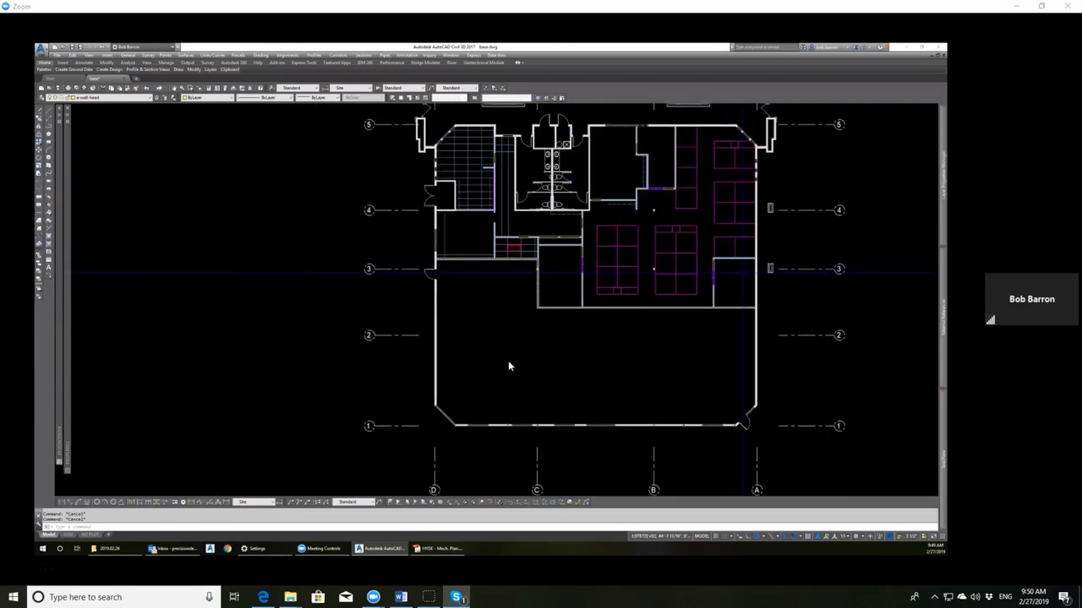
scroll(509, 366, up, 8)
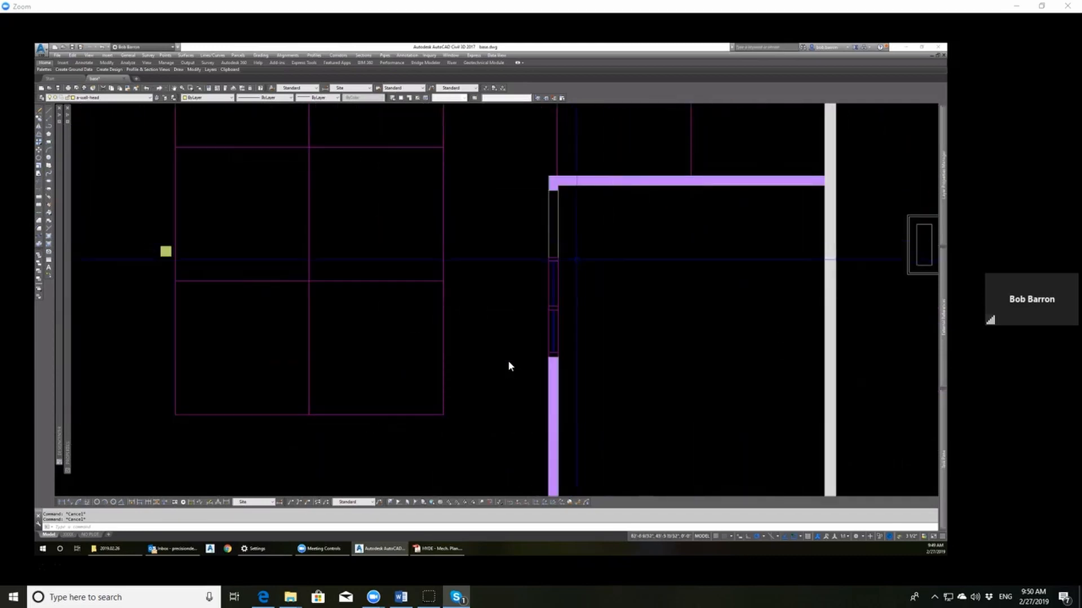
scroll(509, 366, up, 3)
scroll(509, 366, down, 5)
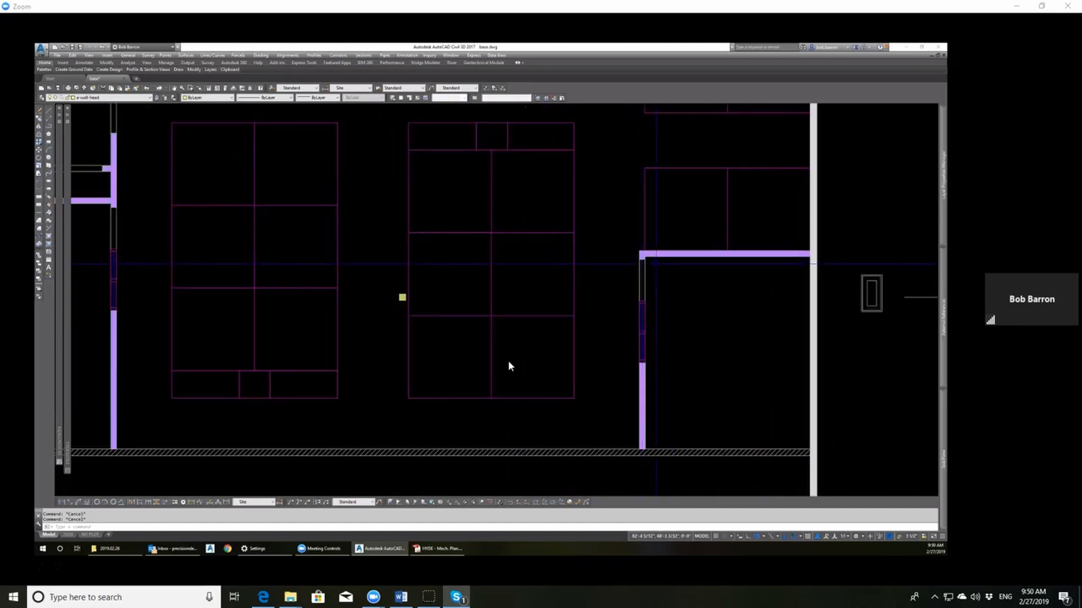
scroll(509, 366, down, 3)
scroll(508, 367, down, 1)
scroll(508, 367, up, 8)
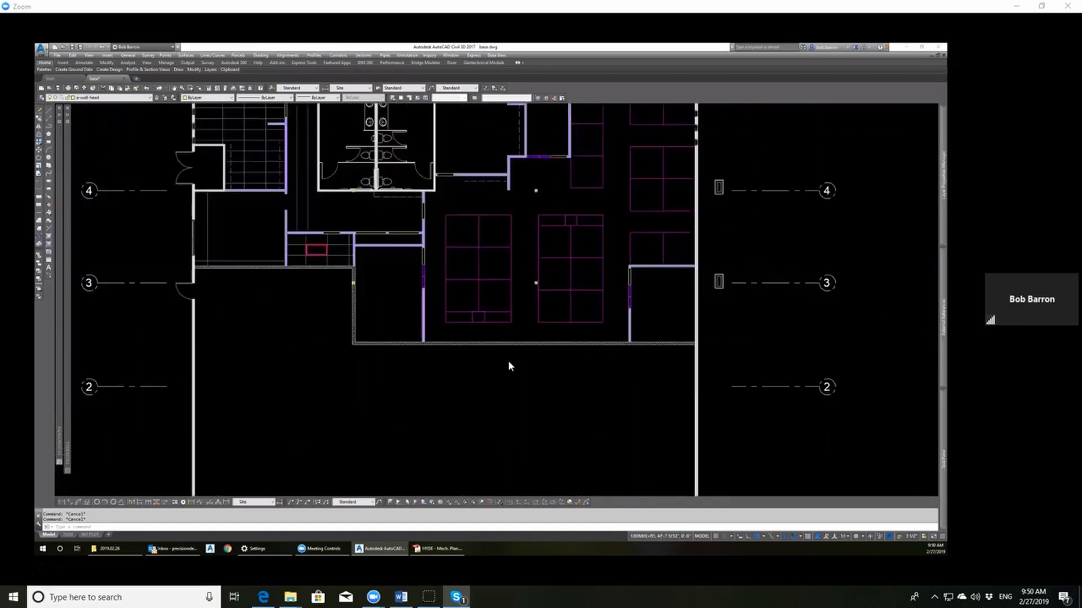
scroll(508, 366, down, 5)
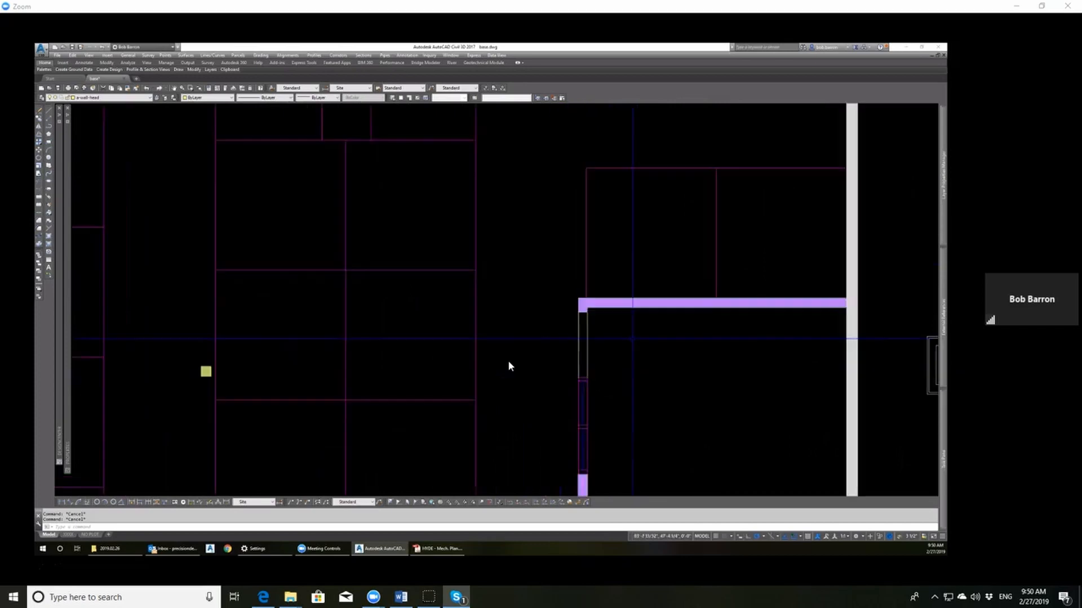
scroll(509, 366, up, 4)
Step: Draw header lines along both wall faces across the door opening between the corridor and the room below the counter room
scroll(509, 366, up, 6)
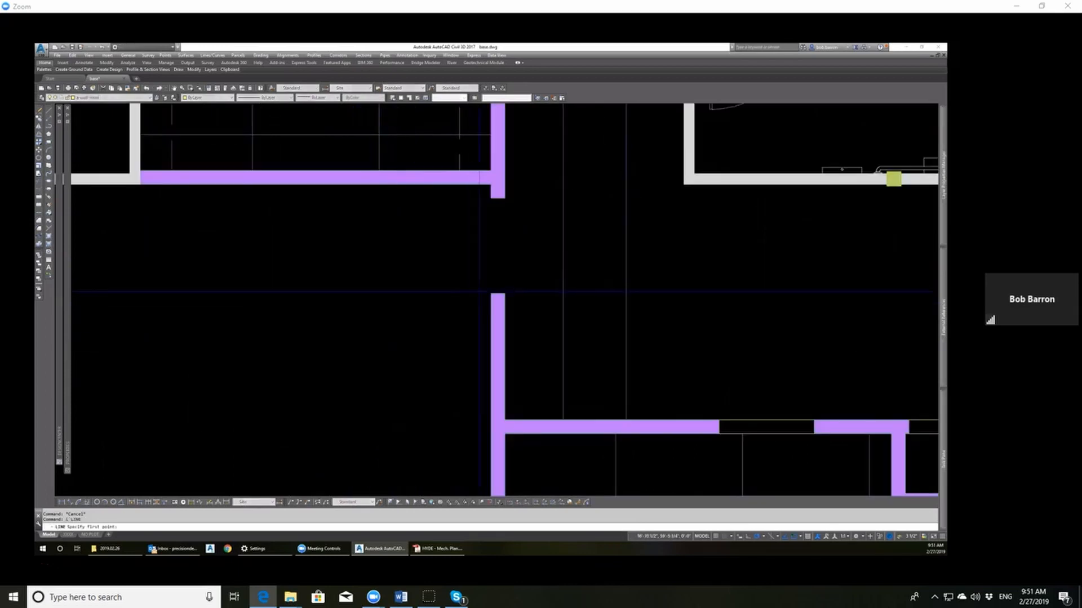
click(491, 293)
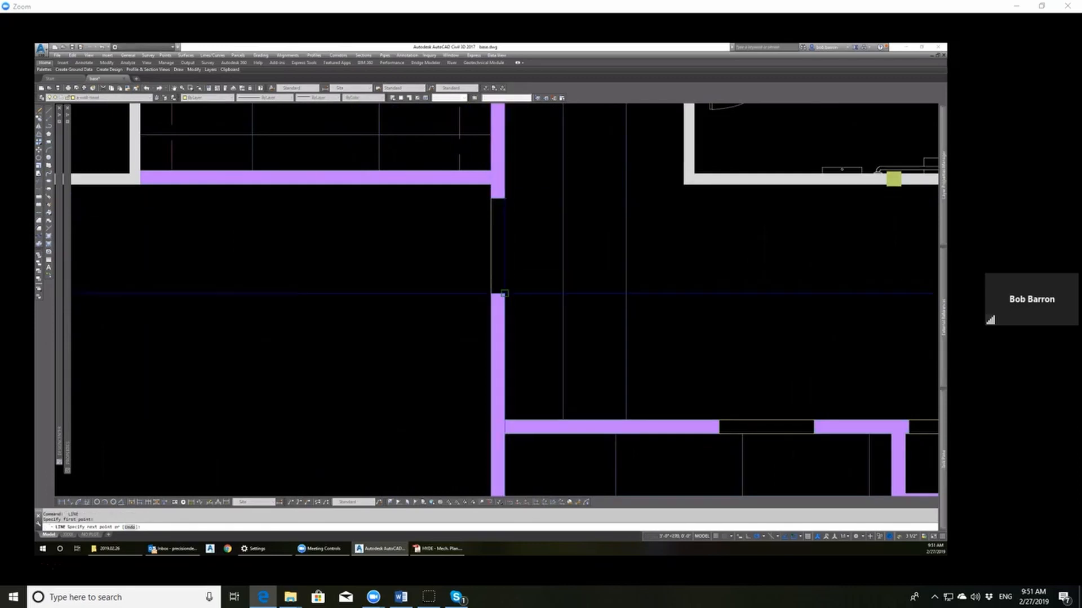
key(Escape)
scroll(528, 288, down, 4)
scroll(528, 288, down, 3)
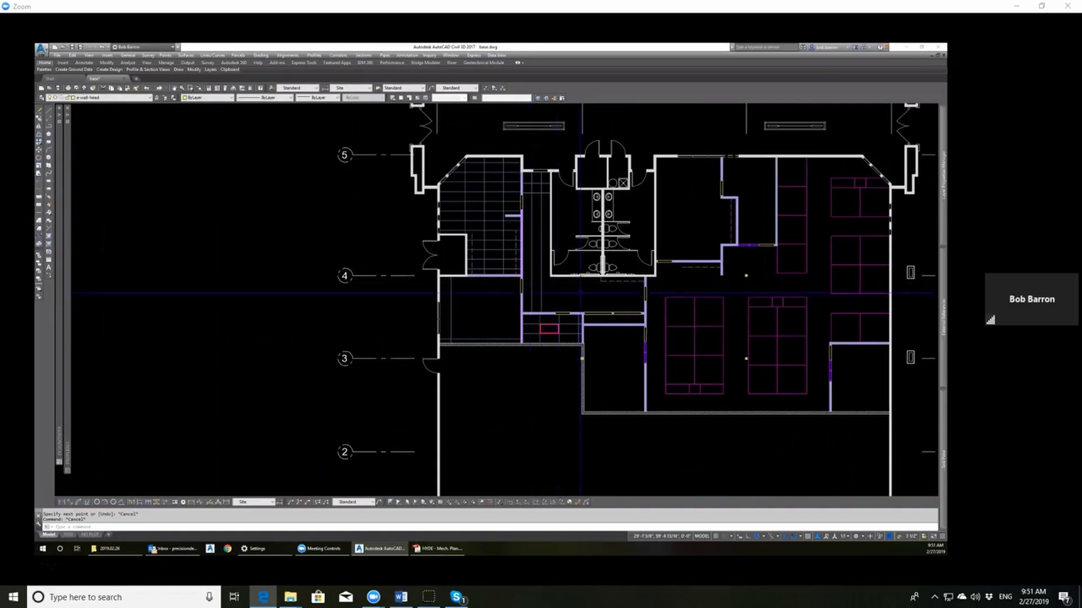
Step: Delete the lower of the two horizontal ceiling grid lines in the corridor
scroll(540, 270, down, 2)
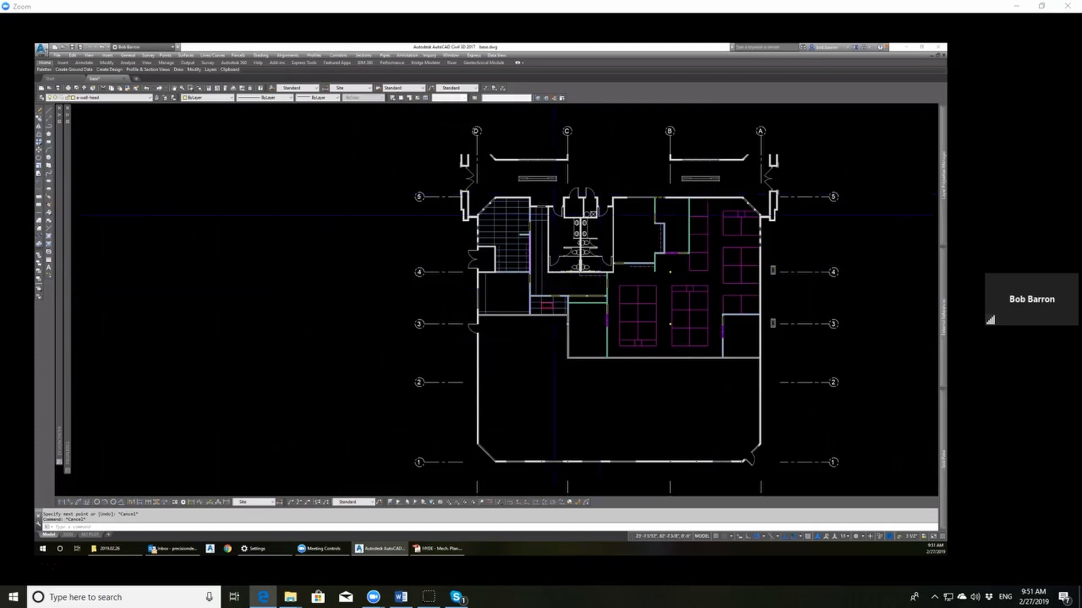
scroll(558, 215, up, 2)
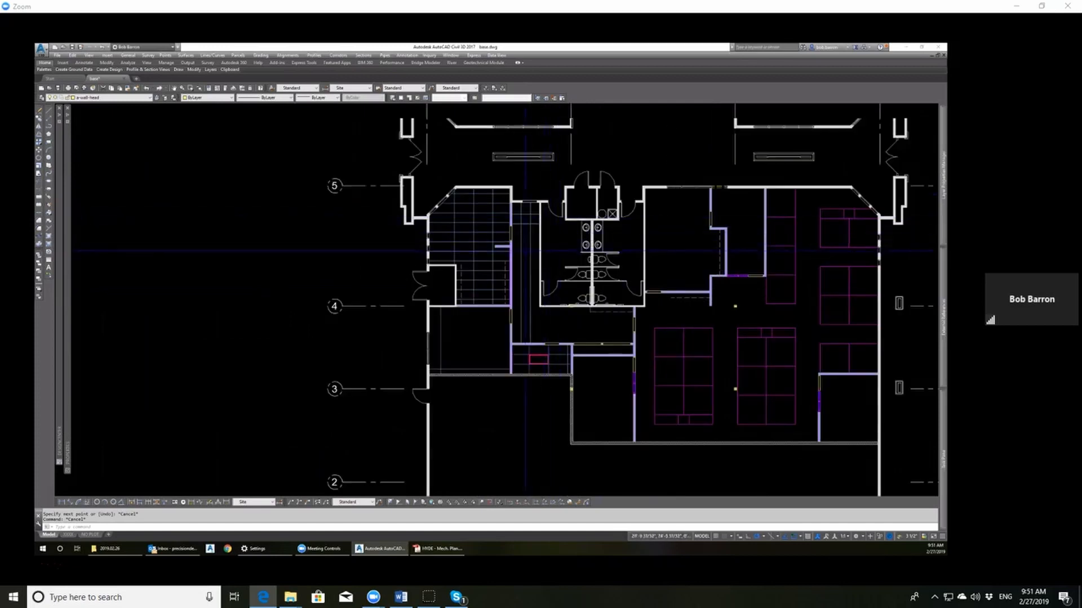
scroll(526, 251, up, 4)
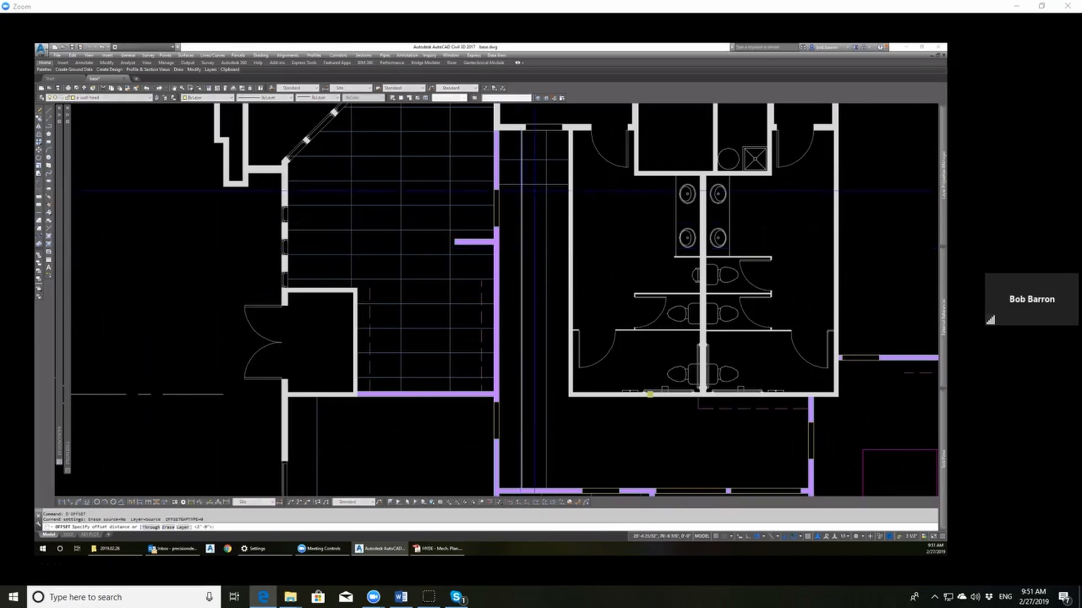
click(559, 198)
click(555, 180)
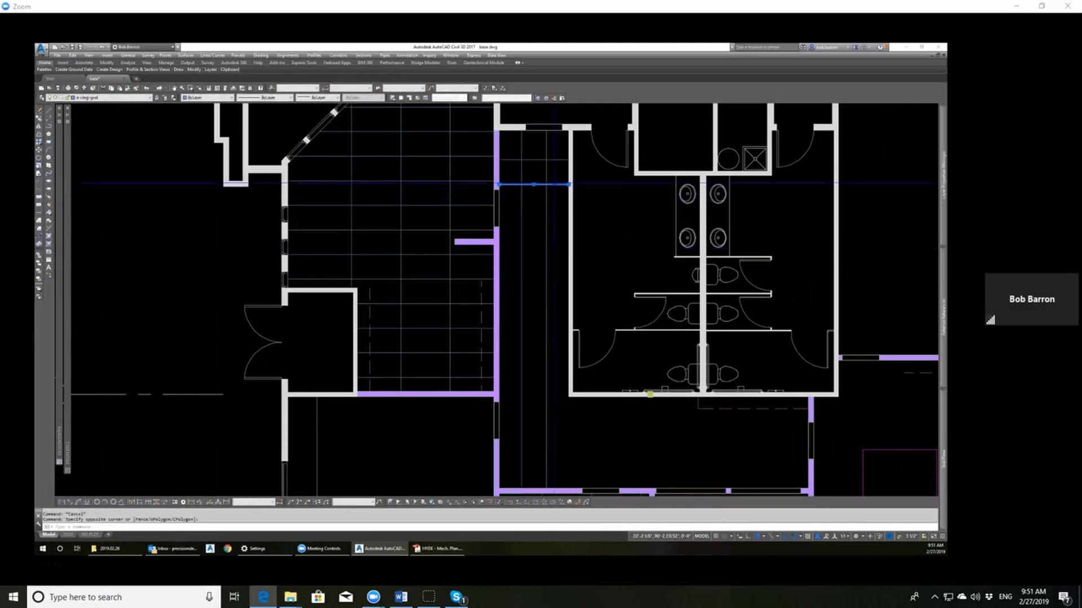
key(Delete)
key(Escape)
Step: Offset the remaining horizontal corridor grid line downward repeatedly at 48 inches to the corridor's lower end
text(o)
key(Return)
text(48)
key(Return)
click(527, 159)
click(541, 222)
click(533, 209)
click(532, 228)
click(532, 255)
click(531, 256)
click(532, 258)
click(534, 299)
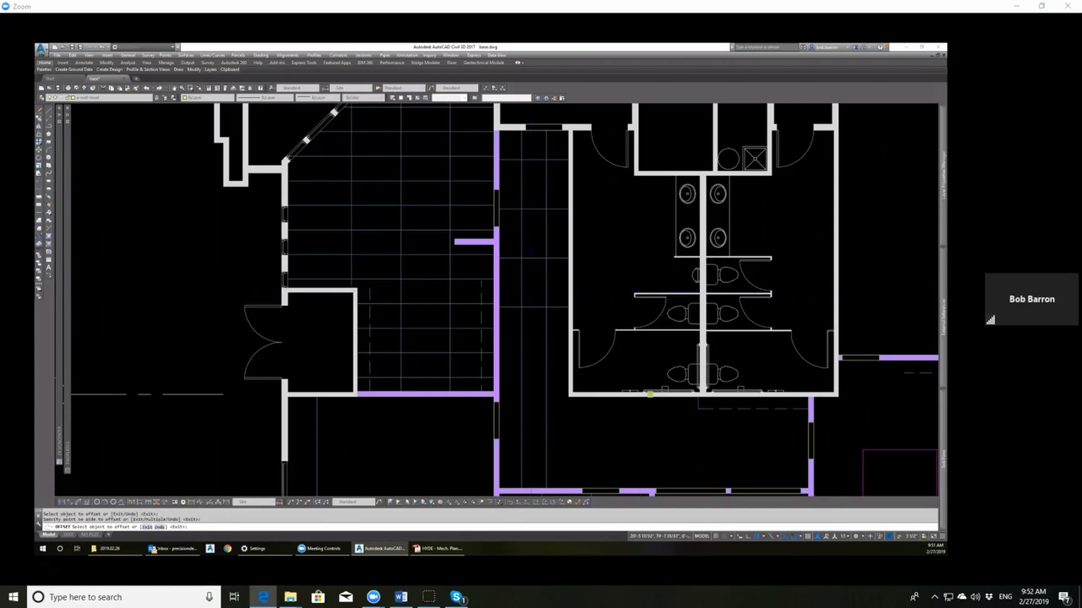
scroll(536, 332, down, 2)
middle_drag(536, 332, 536, 253)
scroll(537, 255, up, 2)
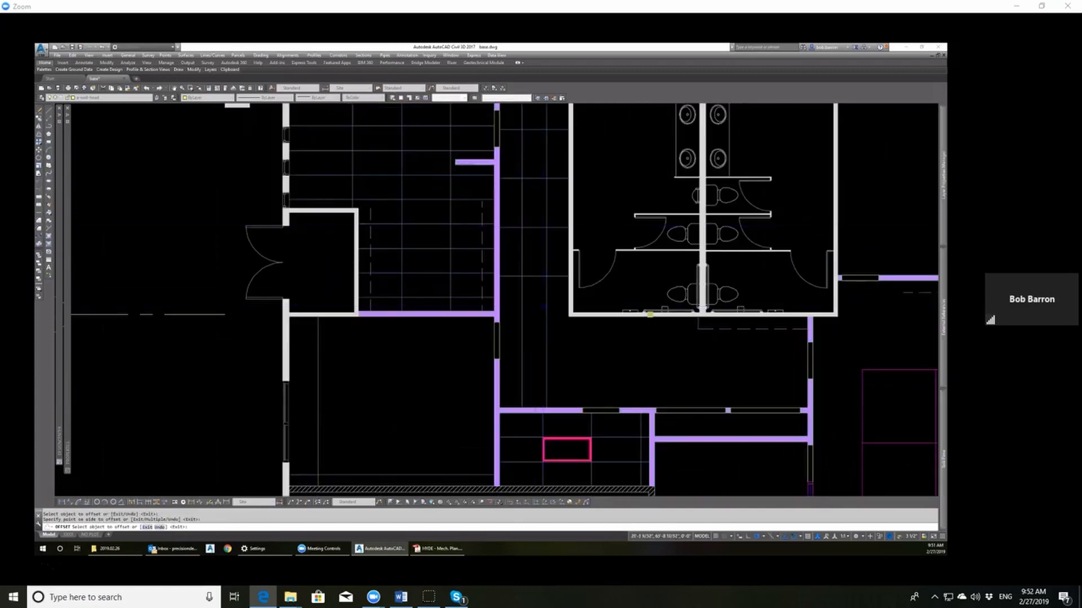
click(534, 326)
click(533, 364)
key(Escape)
key(Escape)
Step: Extend the two lowest horizontal grid lines across the area below the restrooms to its far wall
text(ex)
key(Return)
key(Return)
click(582, 385)
click(562, 321)
click(663, 335)
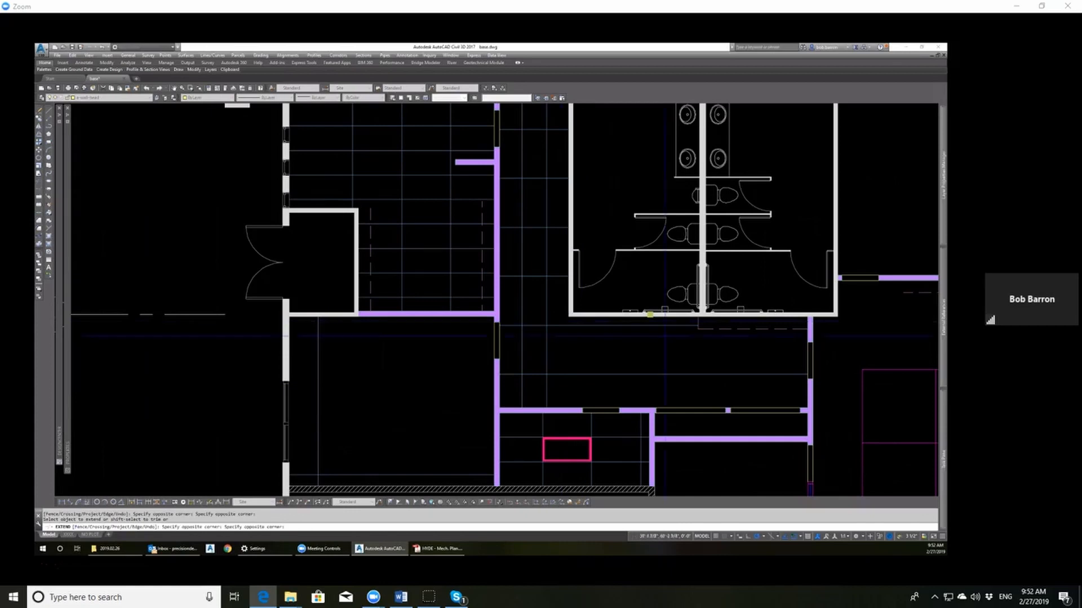
click(647, 329)
key(Escape)
key(Escape)
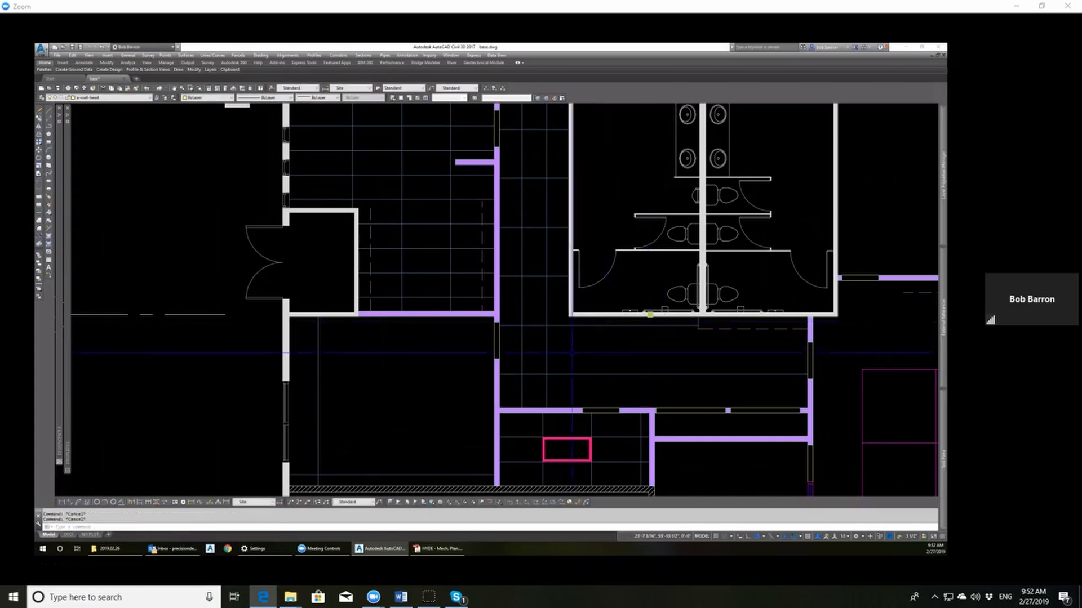
Step: Offset the corridor's vertical grid line nearest the restrooms by 24 inches toward the restroom wall
text(o)
key(Return)
text(24)
key(Return)
click(544, 353)
key(Escape)
key(Escape)
click(578, 338)
click(567, 345)
scroll(592, 350, down, 2)
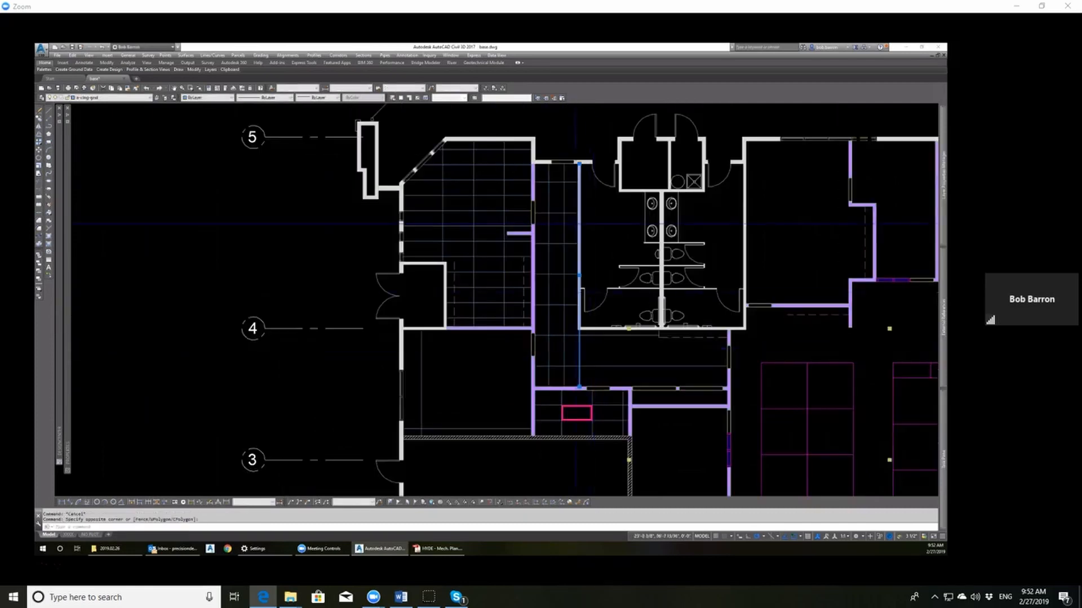
scroll(568, 152, up, 4)
click(579, 164)
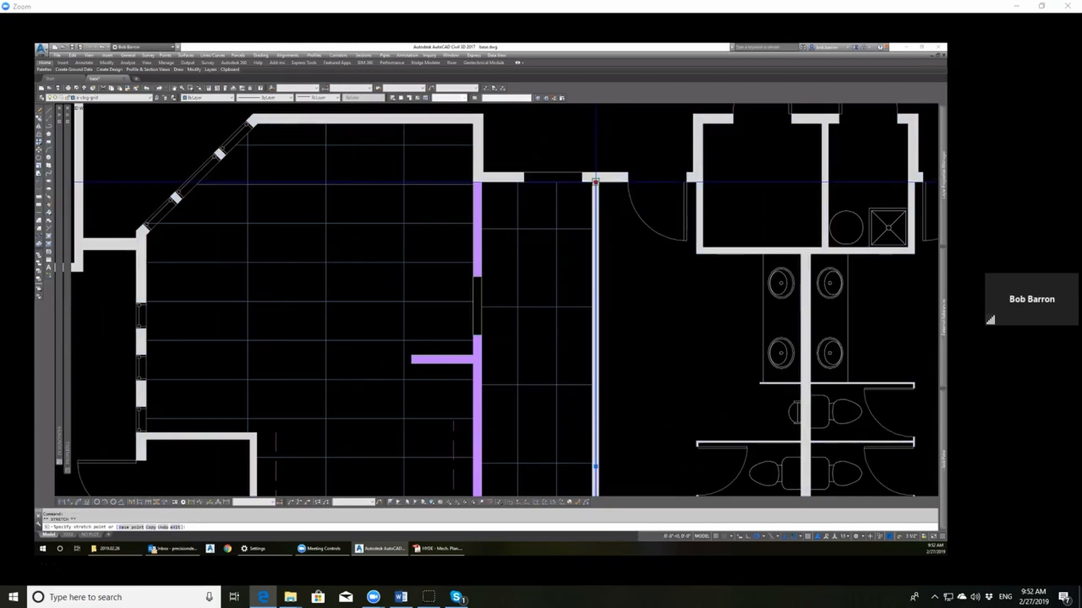
scroll(595, 182, down, 3)
scroll(589, 366, up, 8)
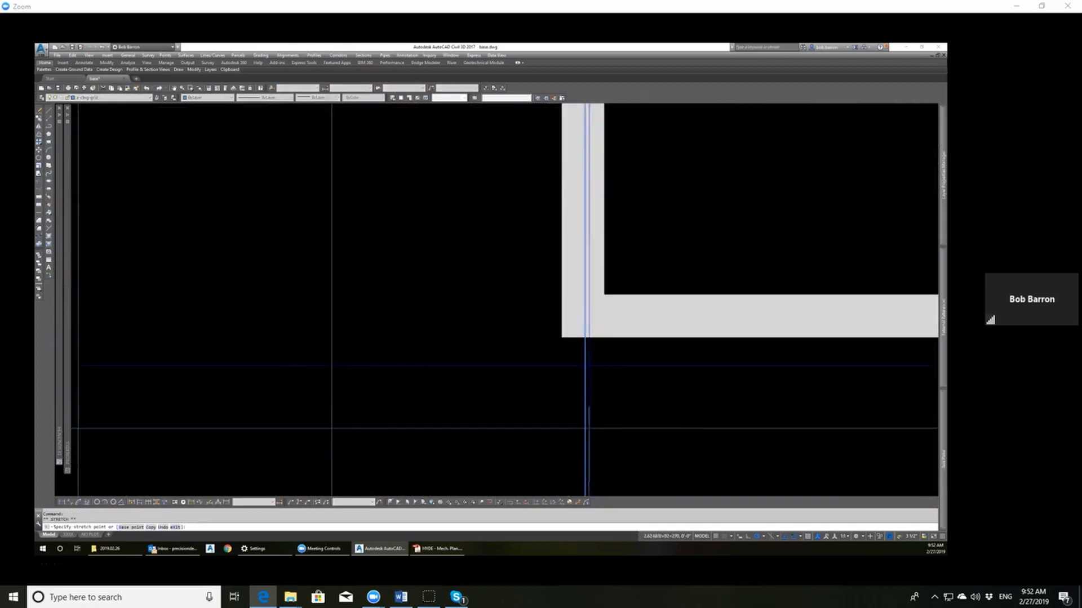
key(Escape)
key(Escape)
scroll(522, 193, down, 5)
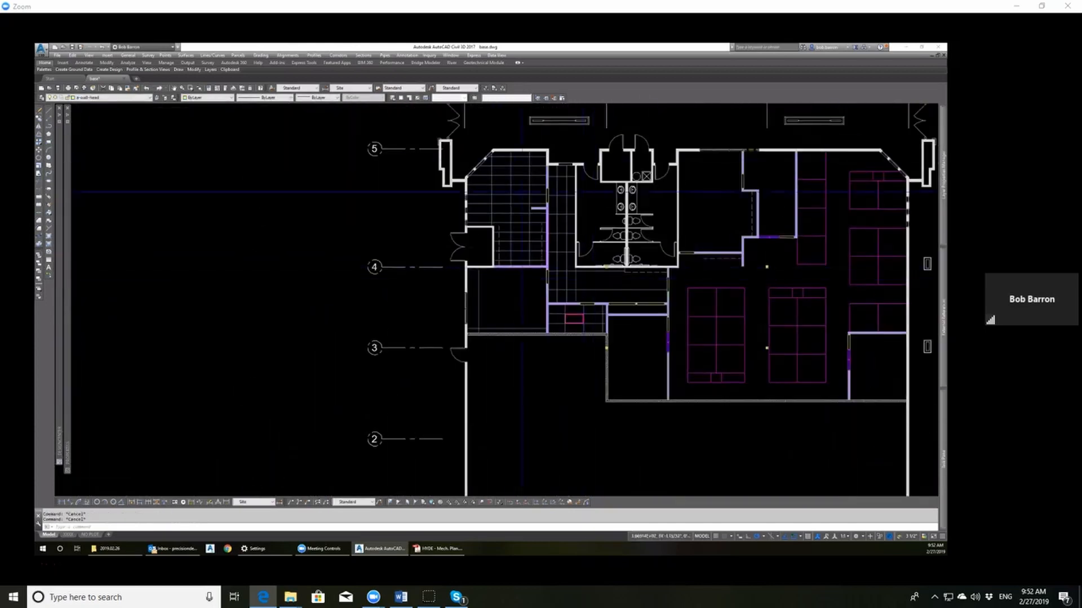
Step: Set the dimension style to Millwork and dimension from the uppermost horizontal grid line to the upper wall of the angled-corner room
scroll(521, 193, up, 4)
scroll(514, 197, down, 2)
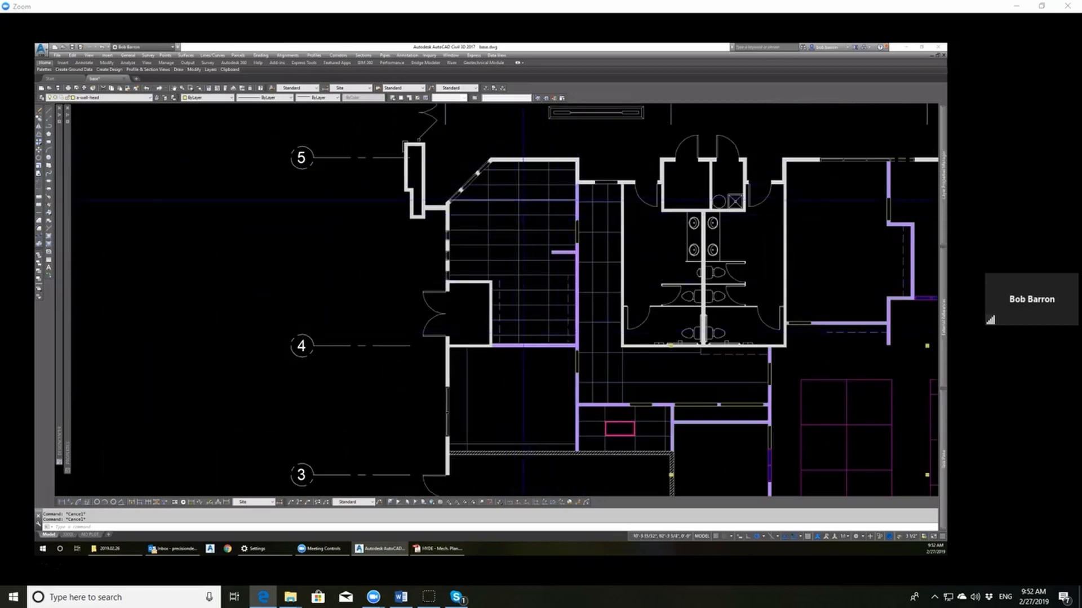
scroll(523, 200, up, 2)
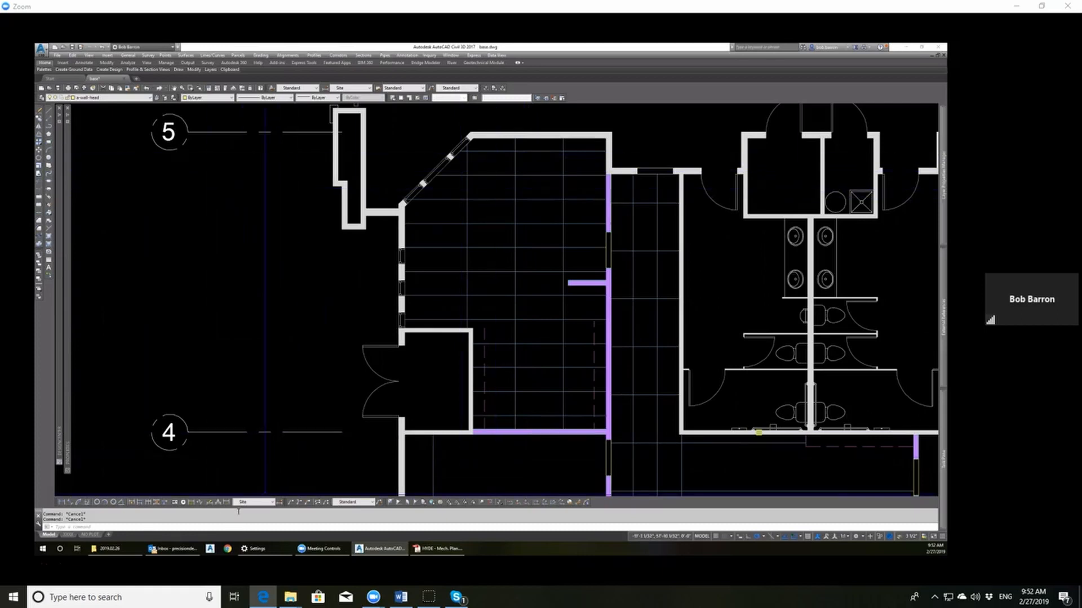
click(254, 502)
click(249, 516)
click(63, 502)
click(533, 151)
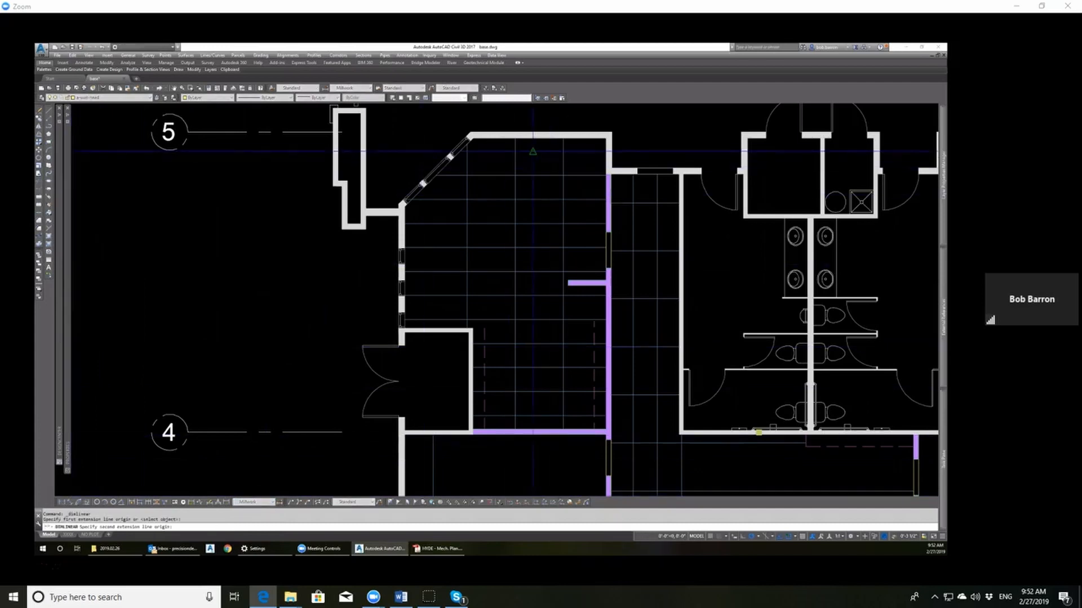
click(532, 139)
scroll(532, 139, up, 3)
click(532, 140)
scroll(532, 141, down, 2)
Step: Add a linear dimension between the lowest horizontal grid line and the lower wall of the angled-corner room
key(Return)
scroll(515, 142, down, 3)
scroll(520, 288, up, 3)
click(520, 288)
click(520, 309)
scroll(519, 296, up, 2)
scroll(520, 276, down, 1)
click(519, 276)
scroll(555, 315, down, 1)
scroll(489, 179, up, 2)
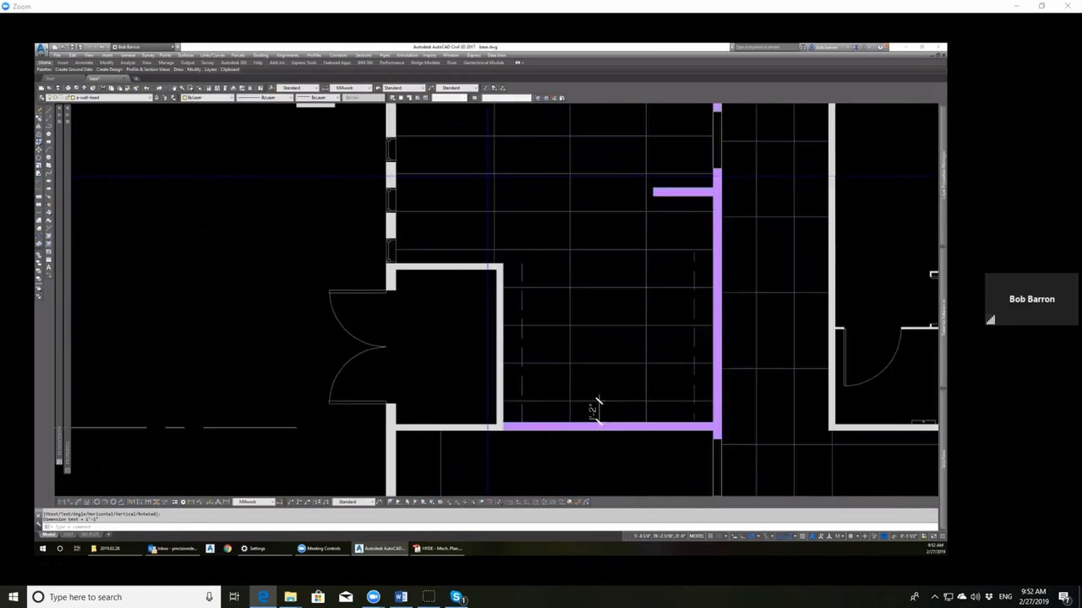
Step: Offset the leftmost vertical grid line of the angled-corner room by 4 feet toward the exterior window wall
scroll(658, 306, down, 4)
scroll(634, 260, up, 2)
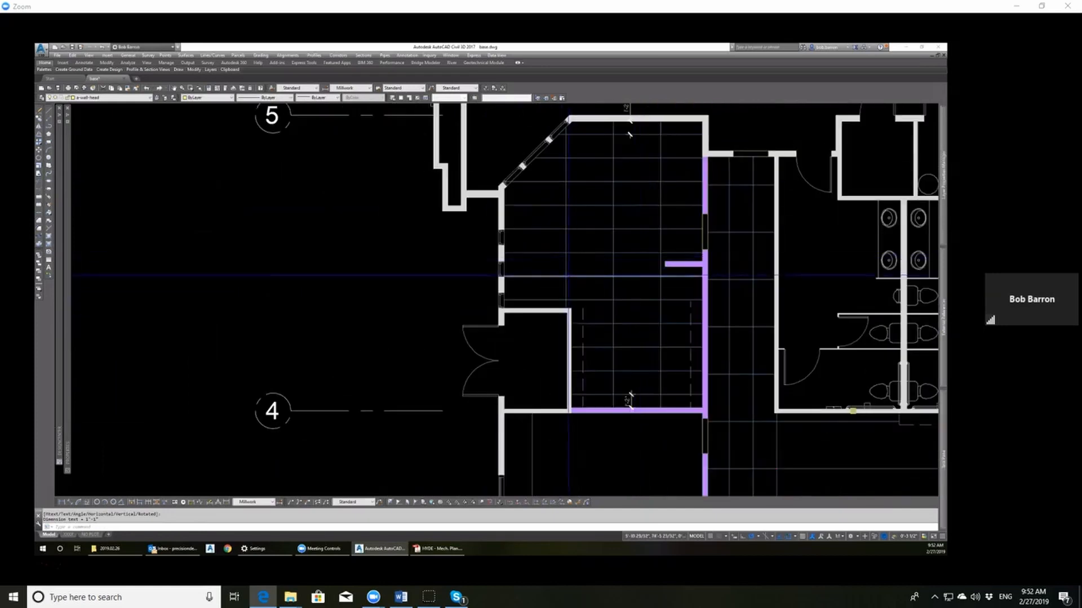
text(o)
key(Return)
text(4)
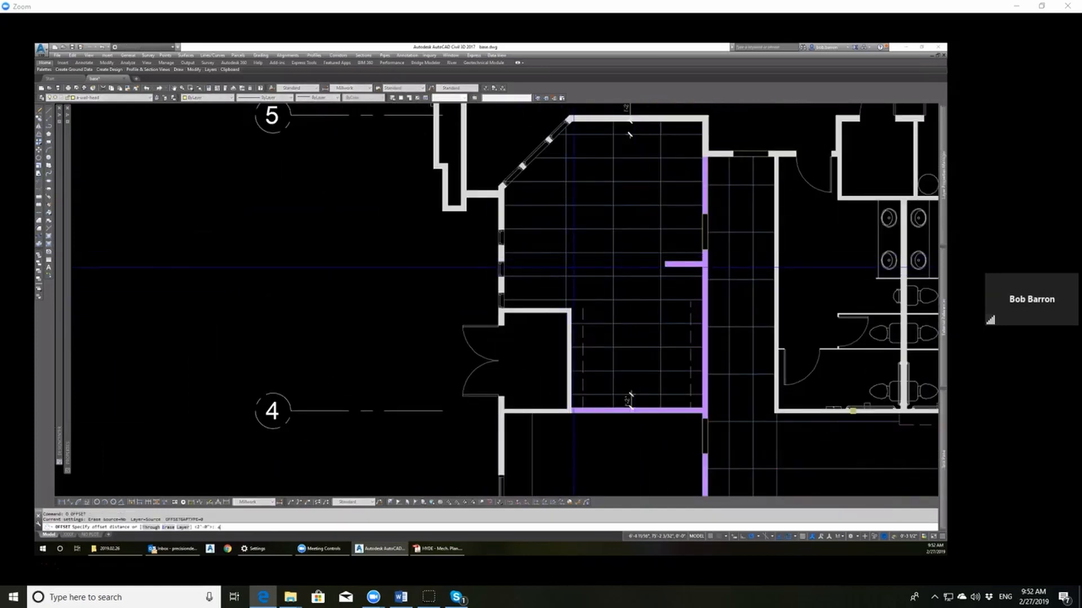
key(Escape)
key(Escape)
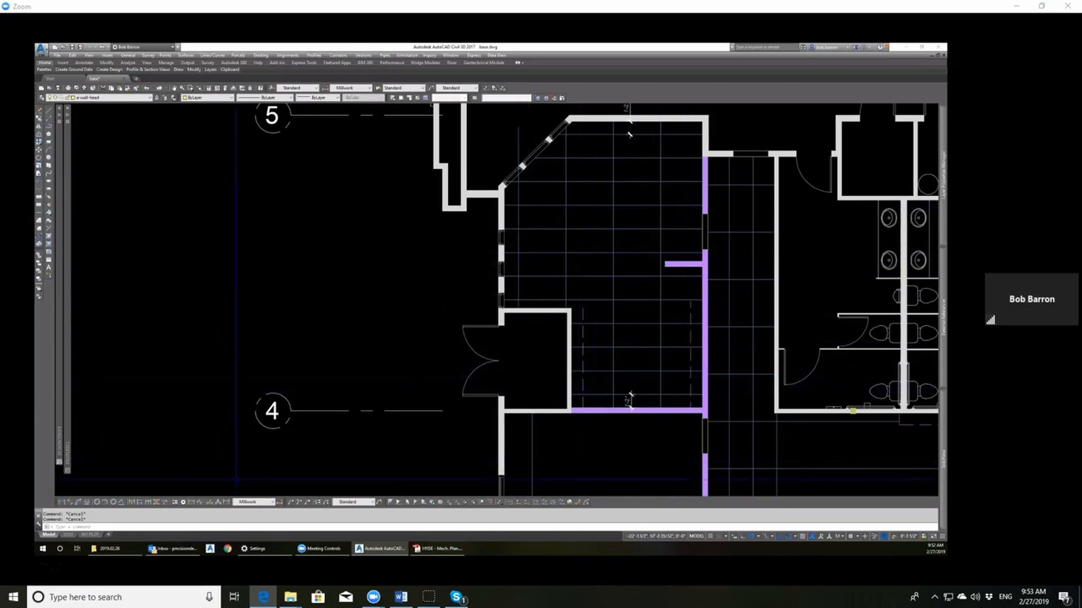
Step: Dimension horizontally from the vertical grid lines to the walls on both sides in the room's narrower lower part
click(61, 502)
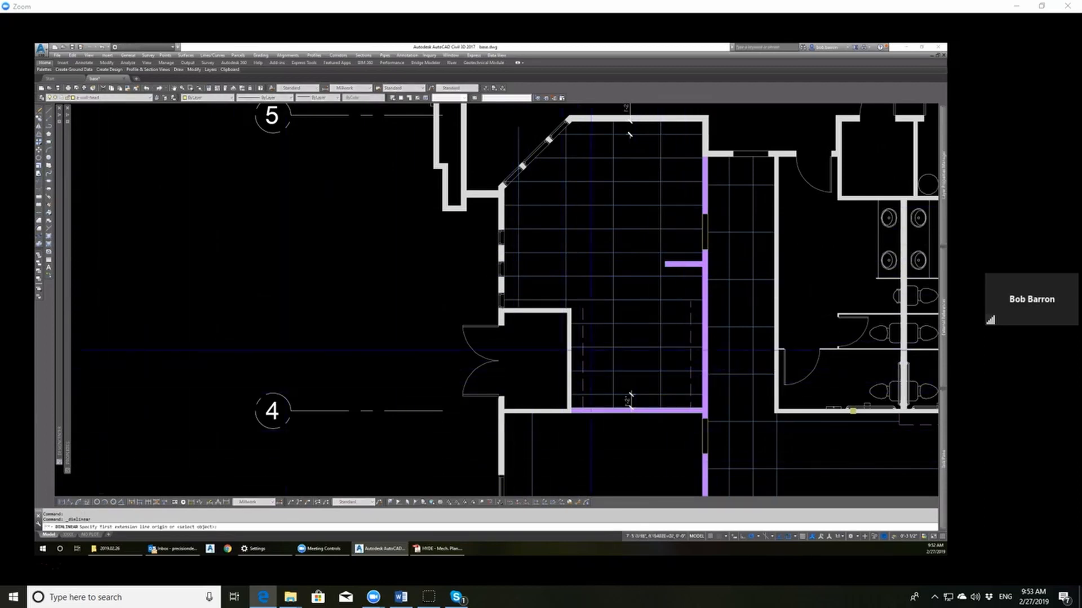
scroll(604, 344, up, 2)
click(617, 330)
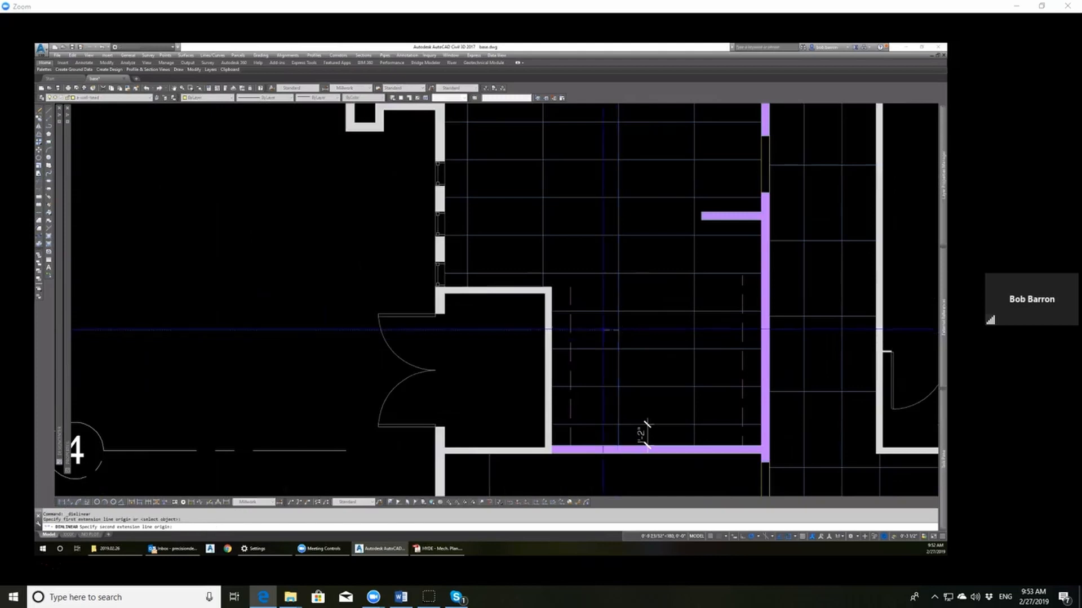
click(550, 330)
scroll(596, 328, up, 2)
click(604, 339)
key(Return)
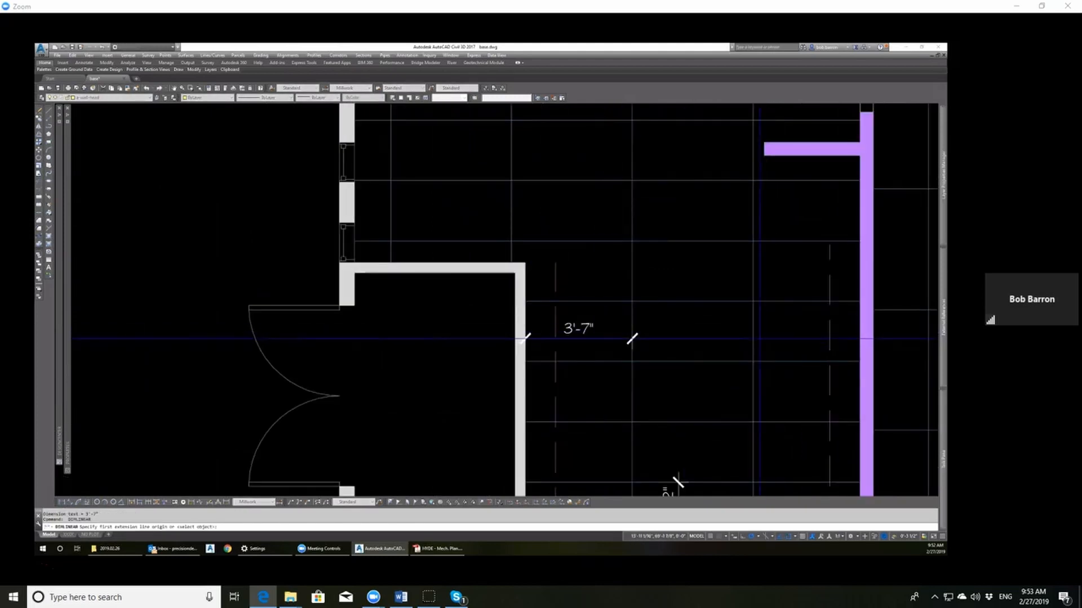
click(754, 339)
click(860, 338)
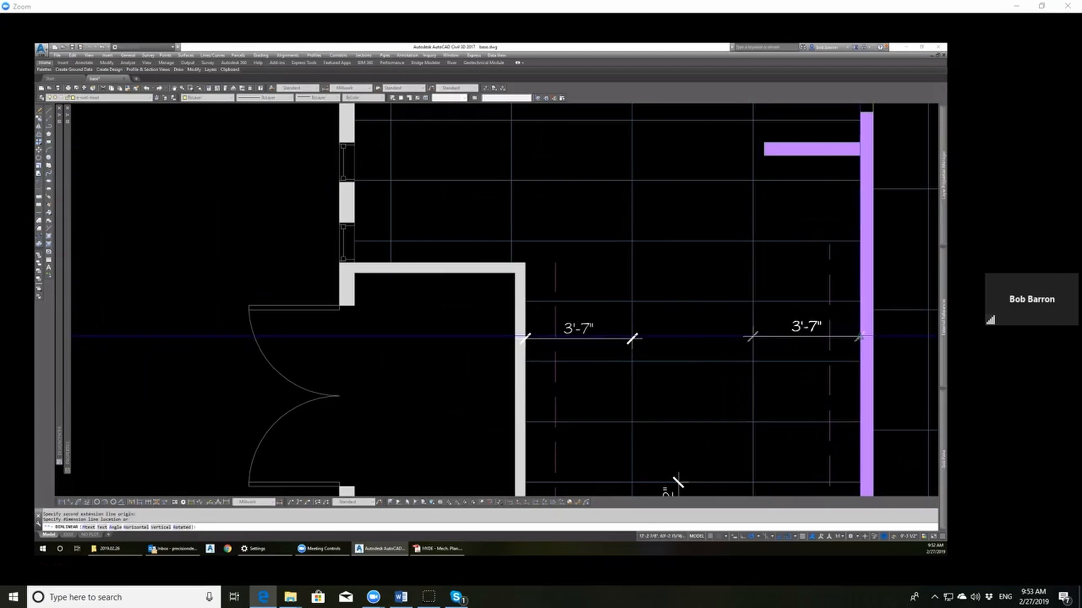
click(677, 482)
scroll(618, 324, down, 3)
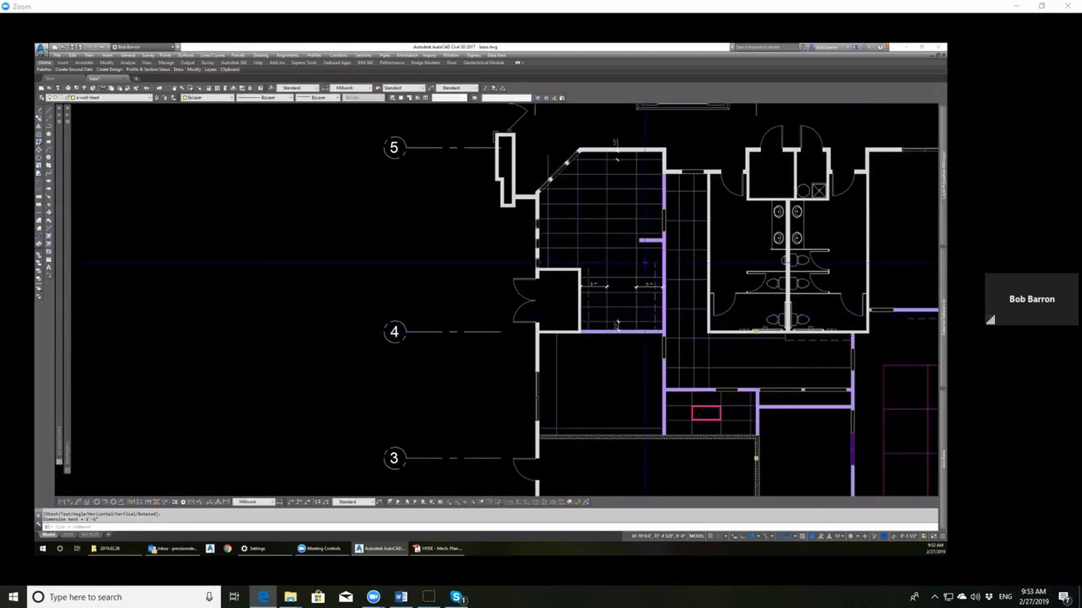
scroll(546, 248, up, 2)
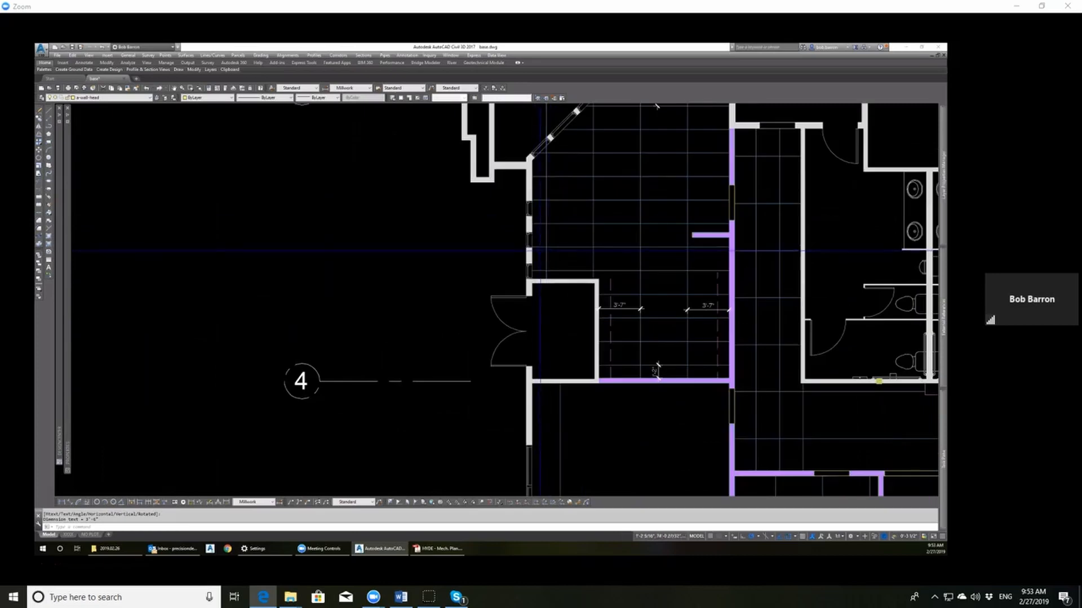
scroll(582, 264, down, 3)
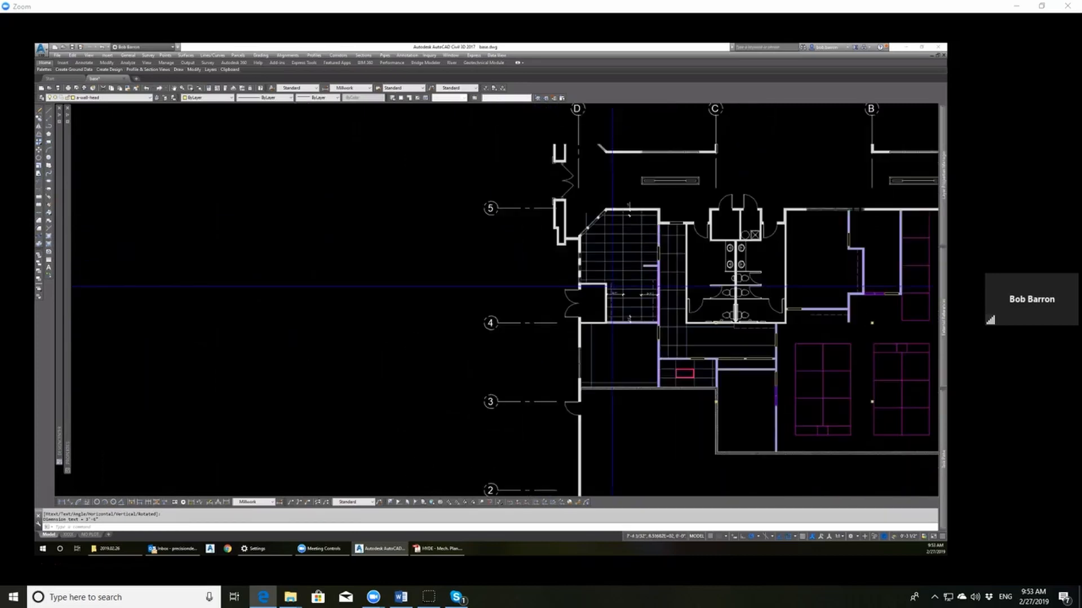
scroll(654, 230, up, 2)
scroll(633, 222, up, 2)
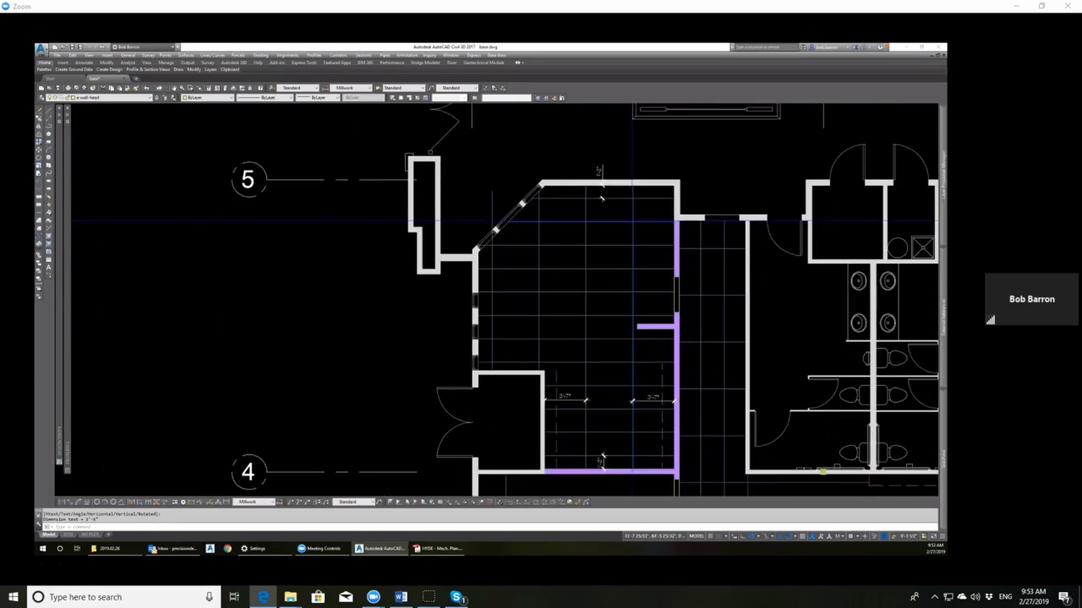
scroll(626, 200, down, 2)
key(Escape)
scroll(621, 204, up, 2)
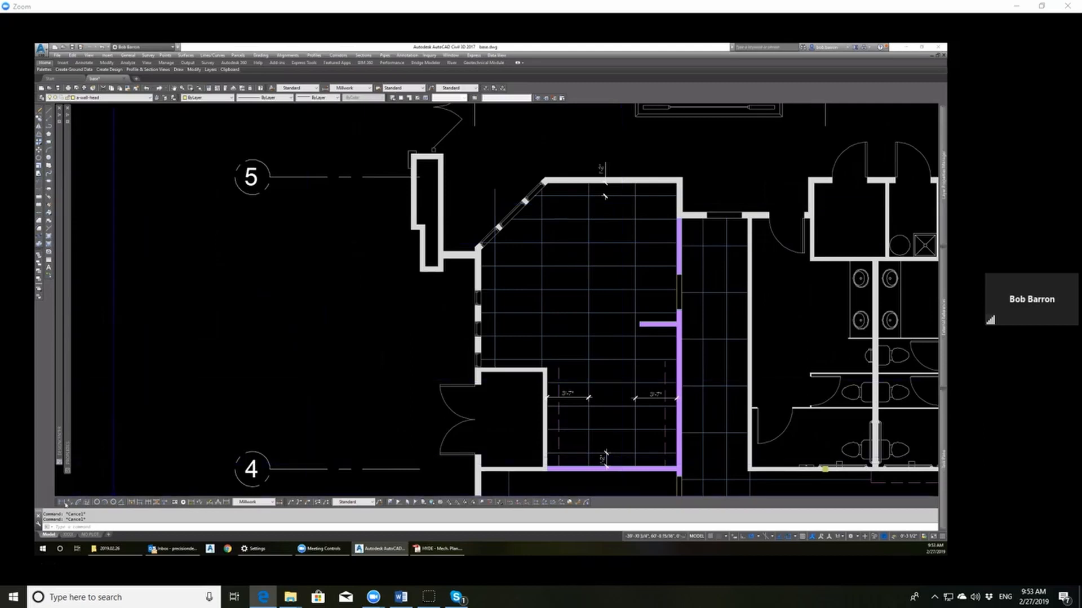
Step: Add an overall vertical dimension between the upper and lower walls of the angled-corner room
click(62, 503)
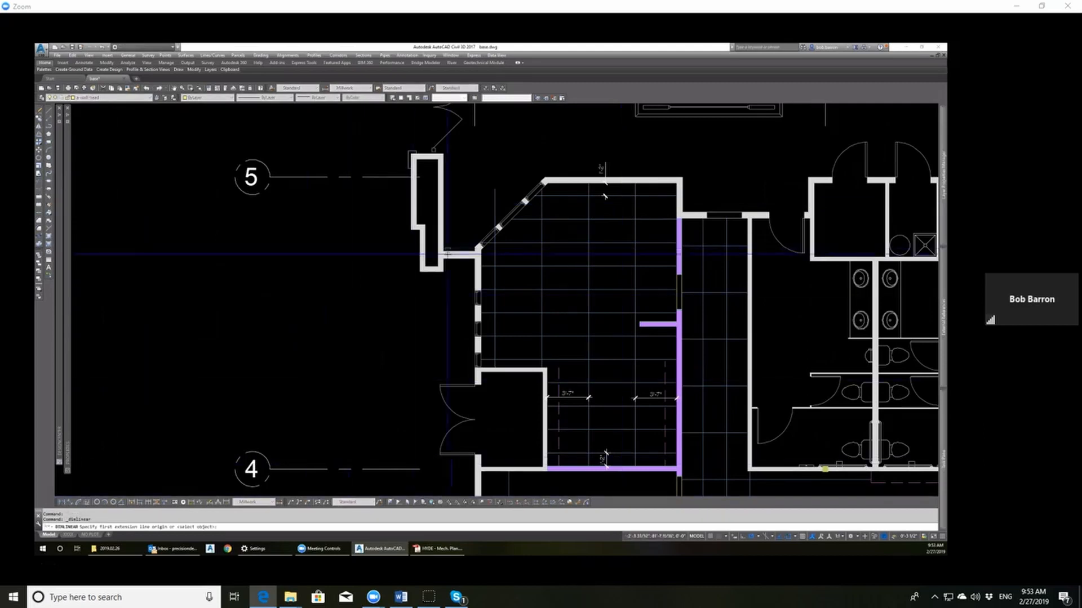
click(629, 182)
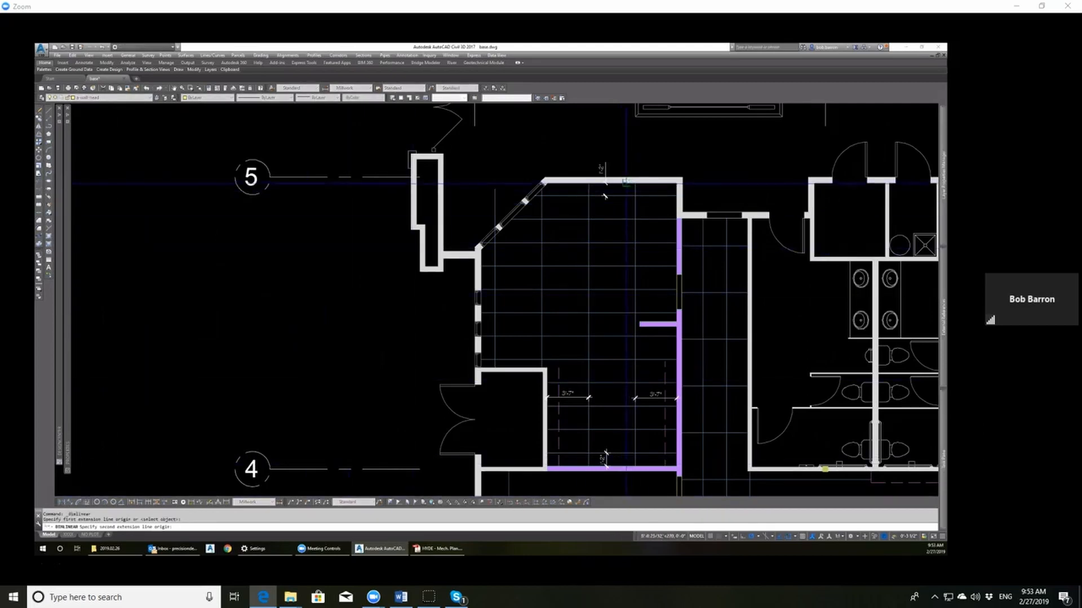
click(627, 468)
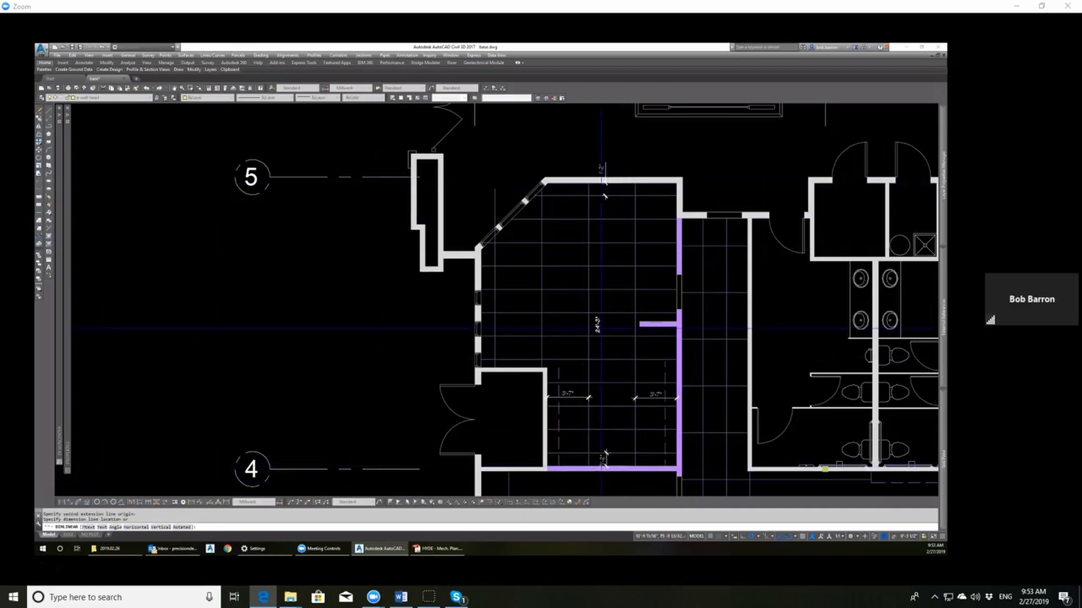
click(607, 323)
scroll(607, 323, up, 2)
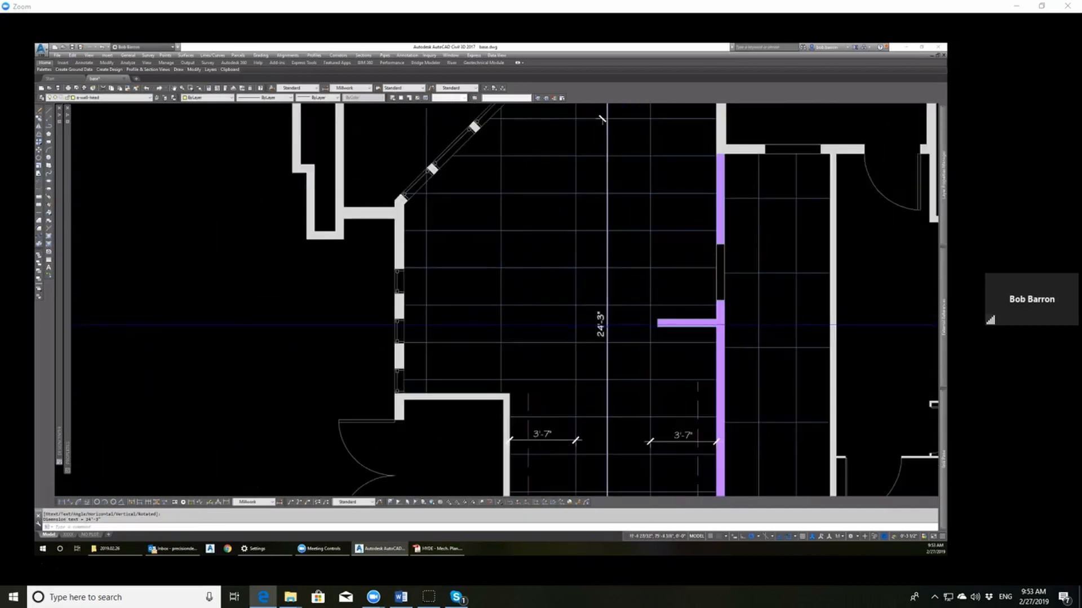
scroll(606, 324, down, 2)
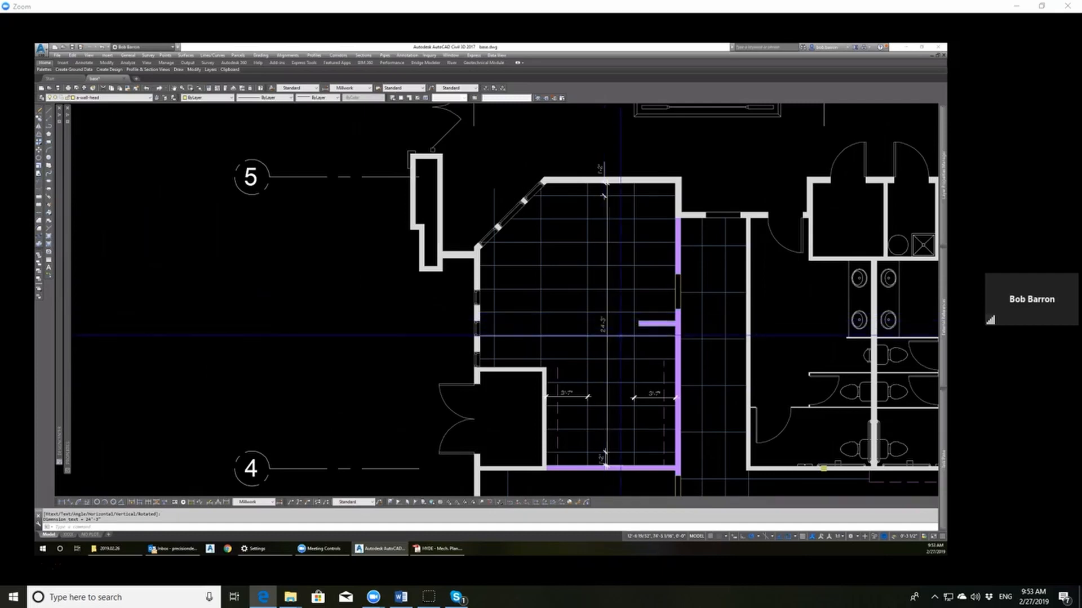
Step: Switch to Calculator to work out how 4-foot spacing fits the 24-foot room length, and close it
key(XF86Calculator)
text(24)
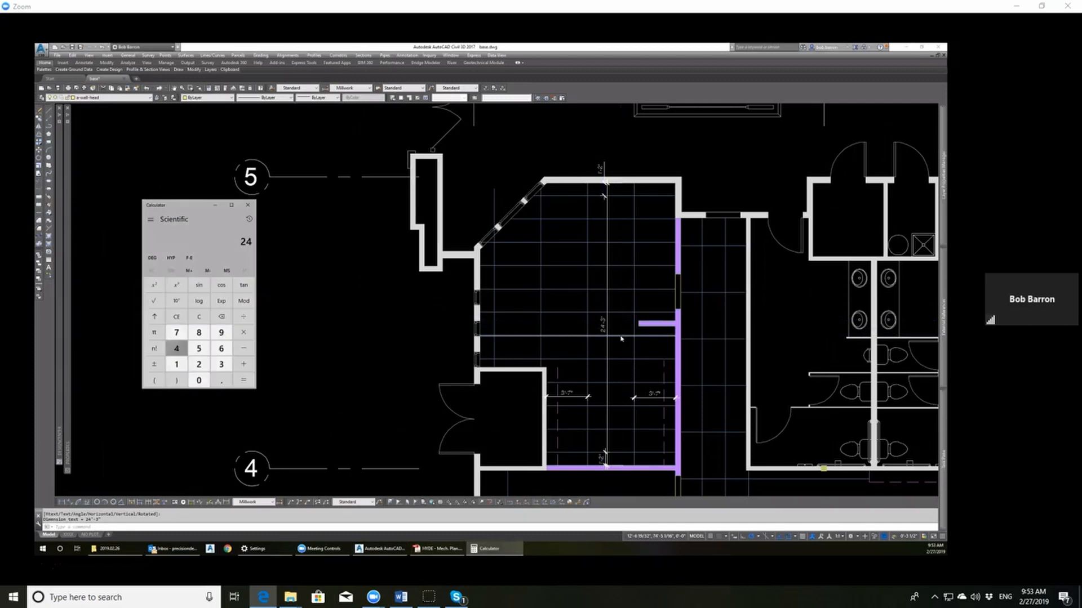
text(4)
key(Return)
click(248, 206)
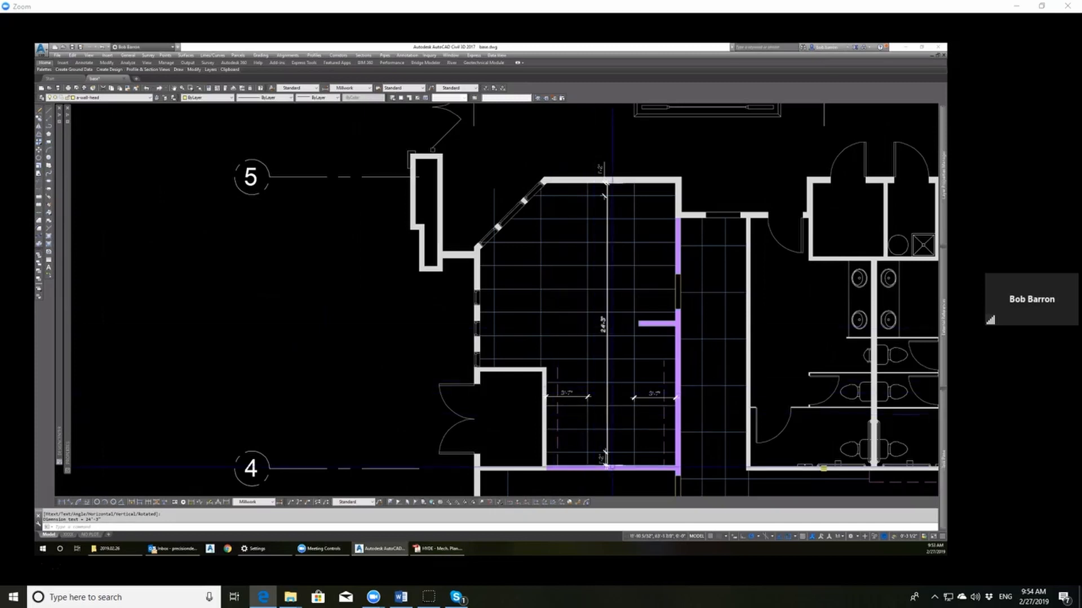
Step: Try to move the room's grid lines from their upper-right intersection to the upper-right wall corner, and undo the move
scroll(635, 176, up, 2)
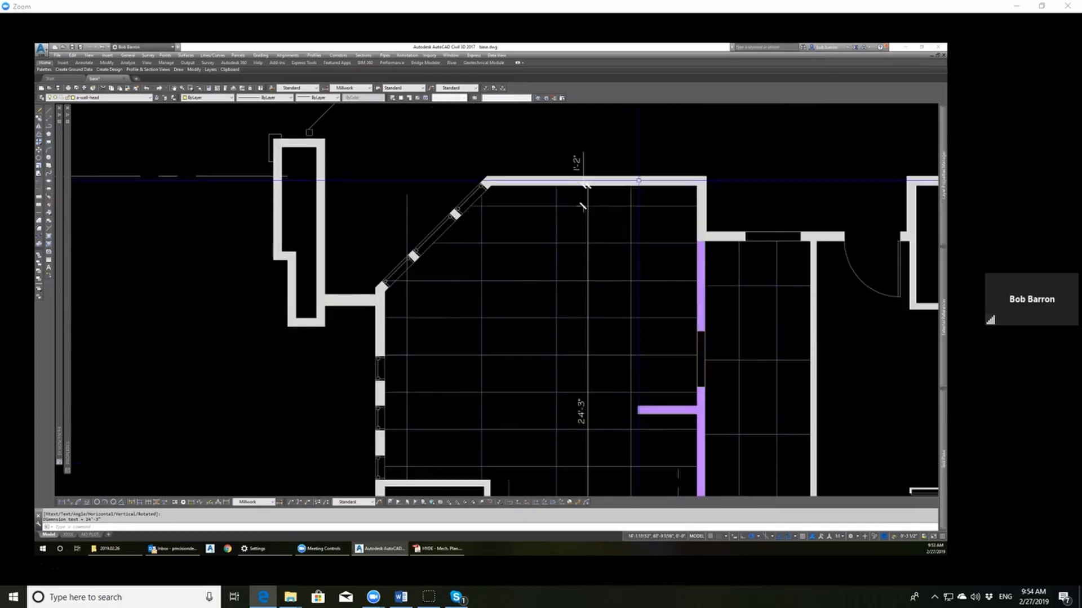
key(Escape)
key(Escape)
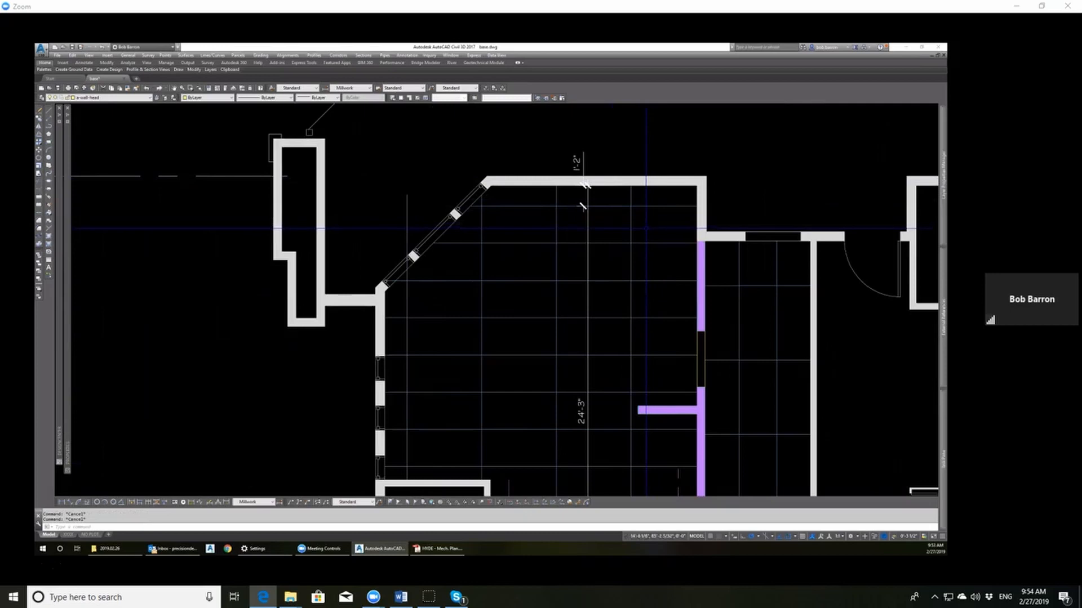
click(664, 367)
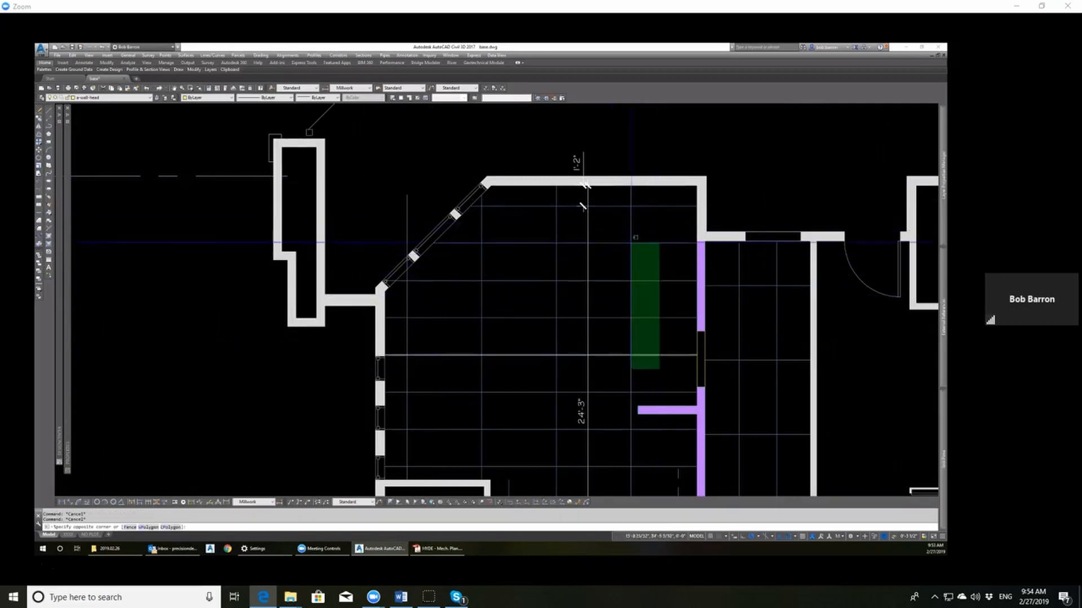
click(608, 201)
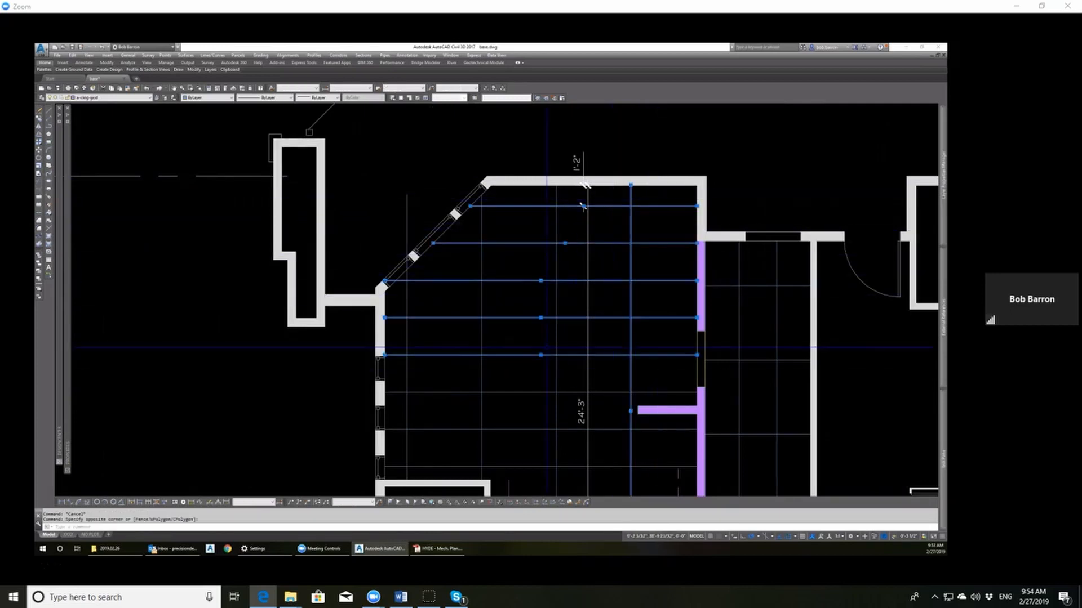
click(559, 442)
click(407, 308)
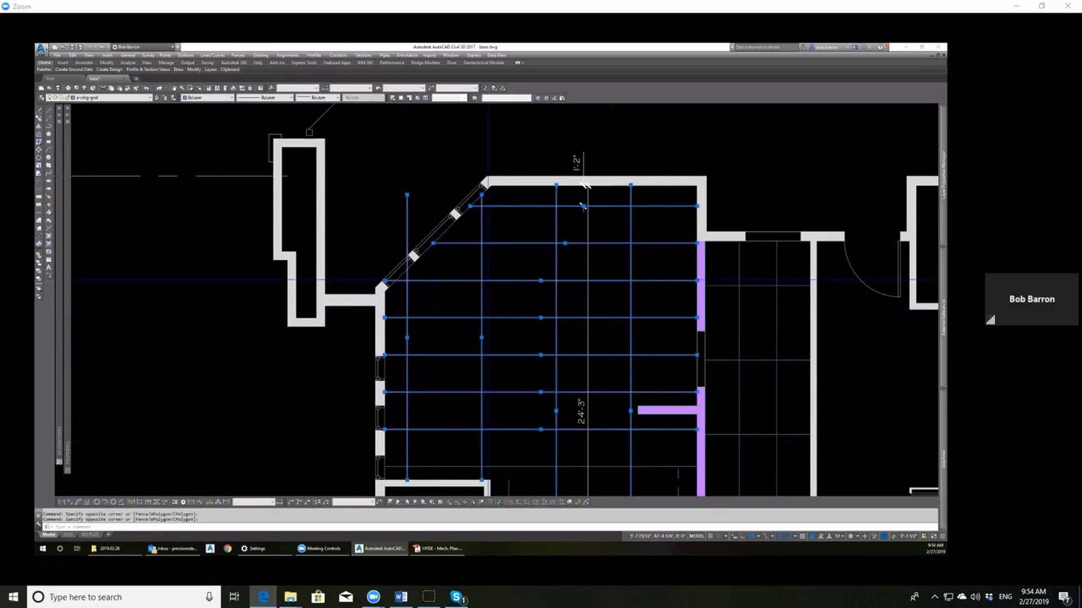
text(m)
key(Return)
click(630, 206)
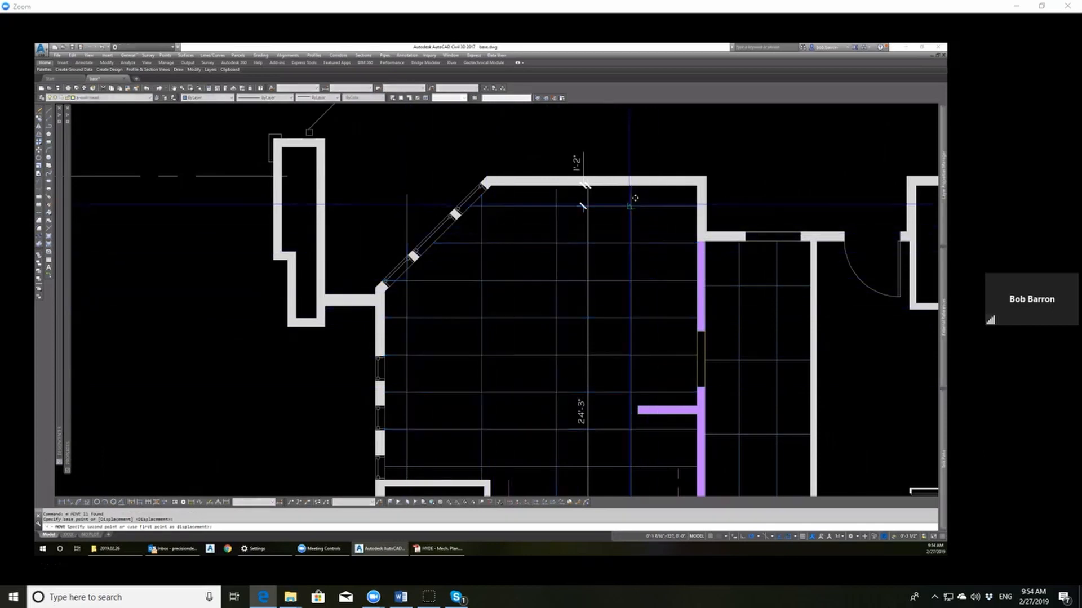
click(698, 185)
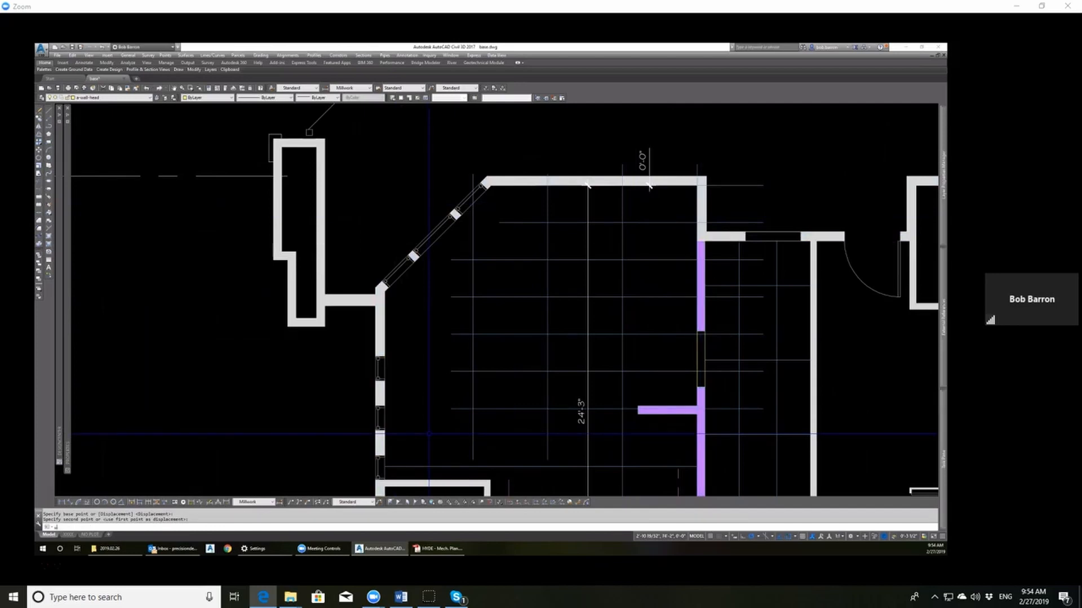
key(Escape)
scroll(522, 231, down, 2)
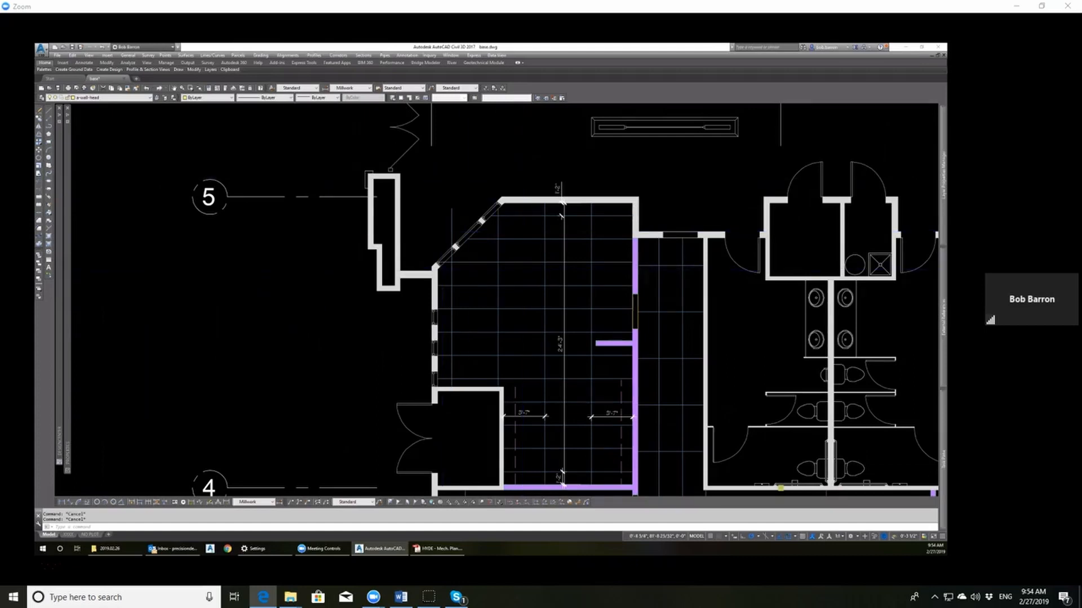
Step: Pull the wall-side end of the horizontal grid line back to the inner face of the angled wall near its lower corner
scroll(444, 268, up, 5)
scroll(471, 265, up, 2)
click(447, 222)
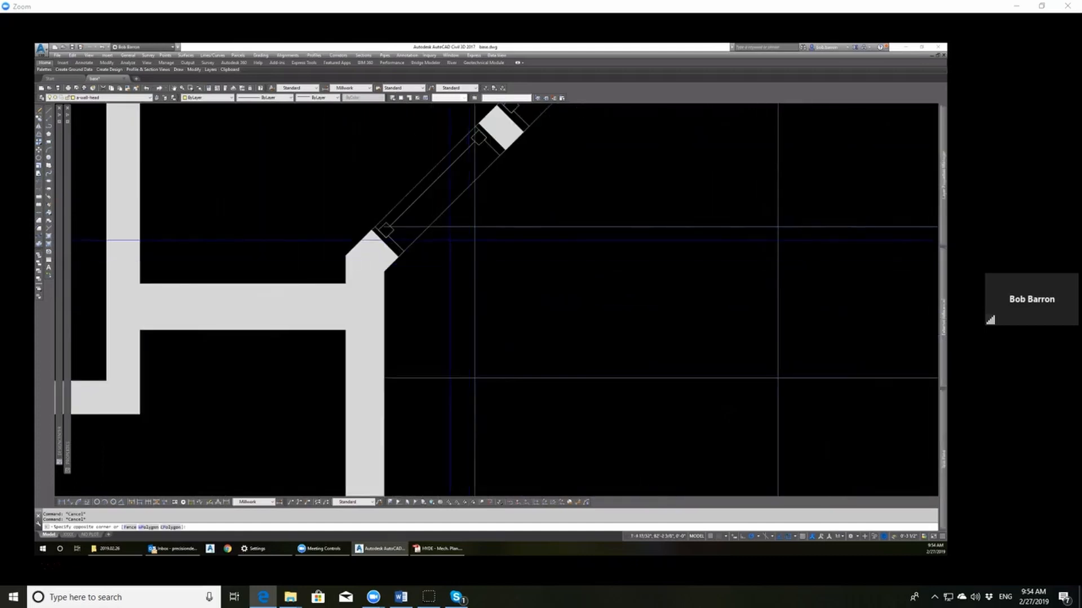
click(385, 227)
scroll(419, 227, up, 3)
key(Escape)
key(Escape)
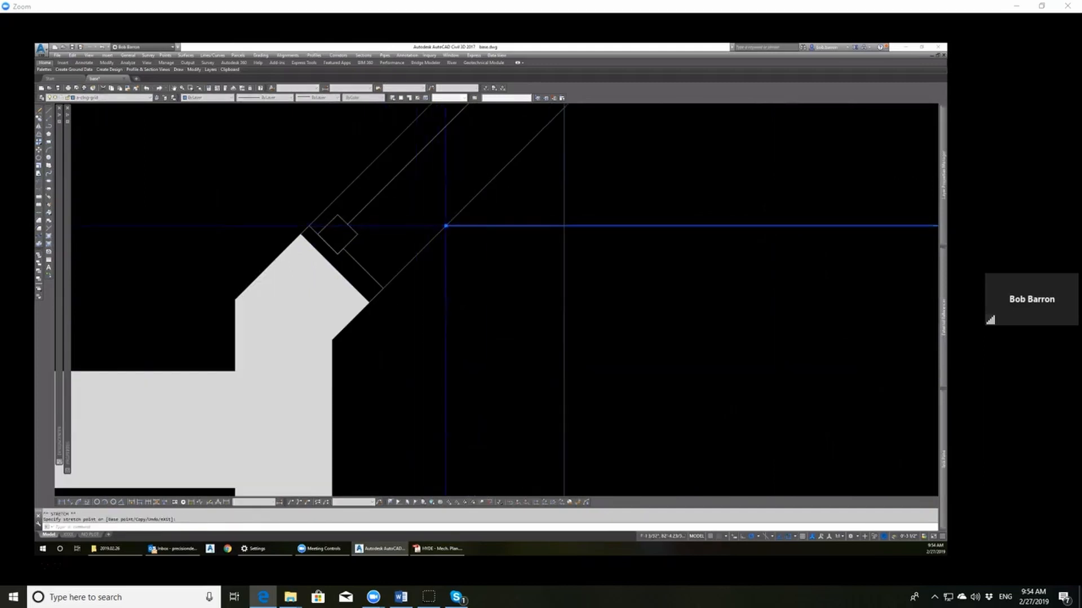
Step: Shorten the vertical grid line nearest the angled wall so its upper end stops at that wall's inner face
scroll(442, 226, down, 4)
click(480, 231)
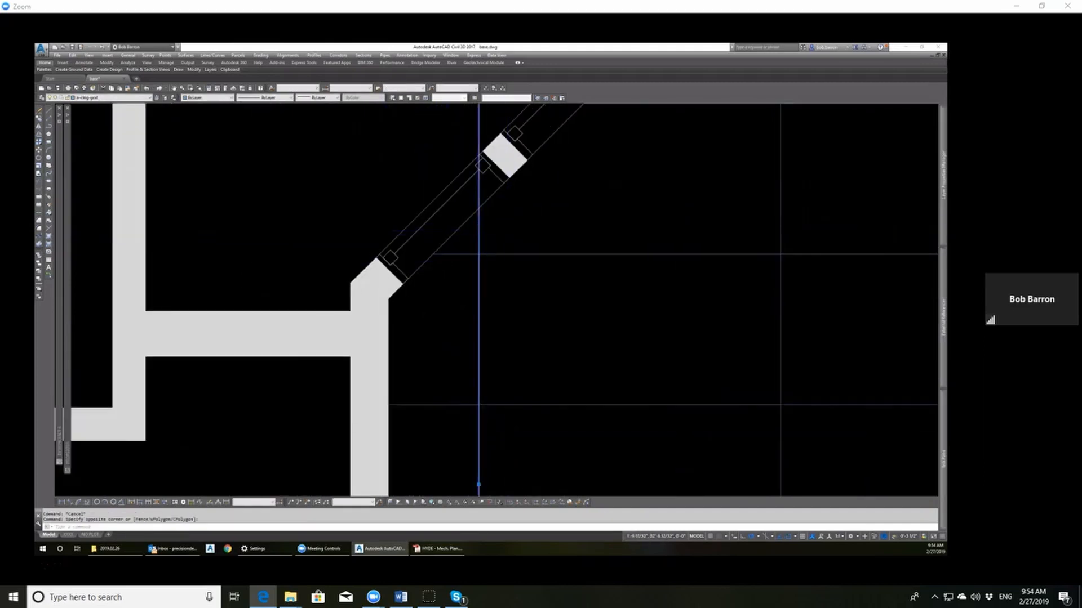
scroll(493, 248, down, 4)
click(489, 118)
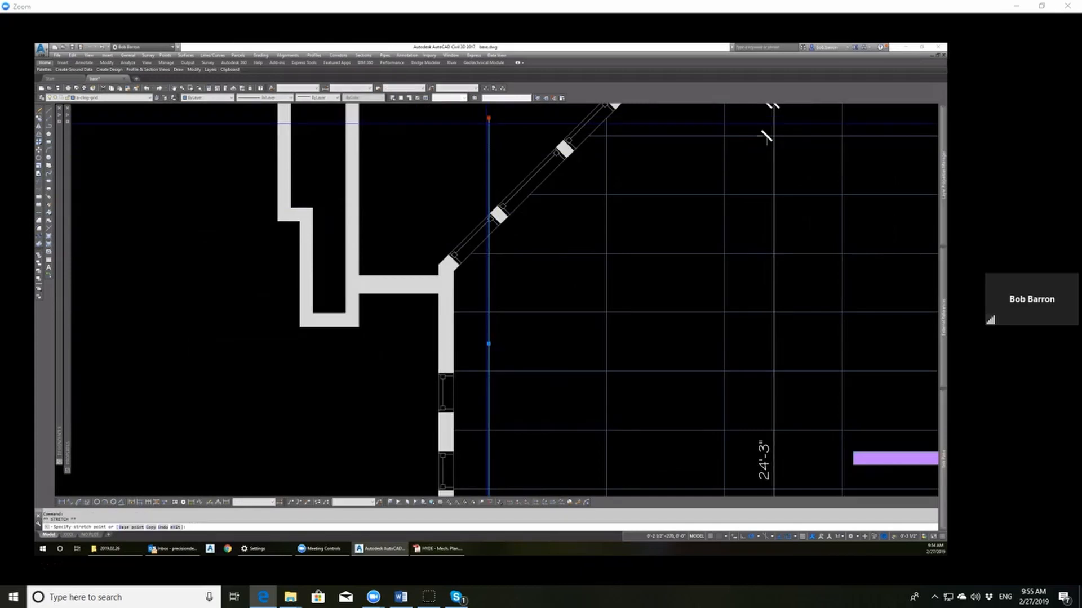
scroll(499, 245, up, 5)
key(Escape)
scroll(462, 222, down, 7)
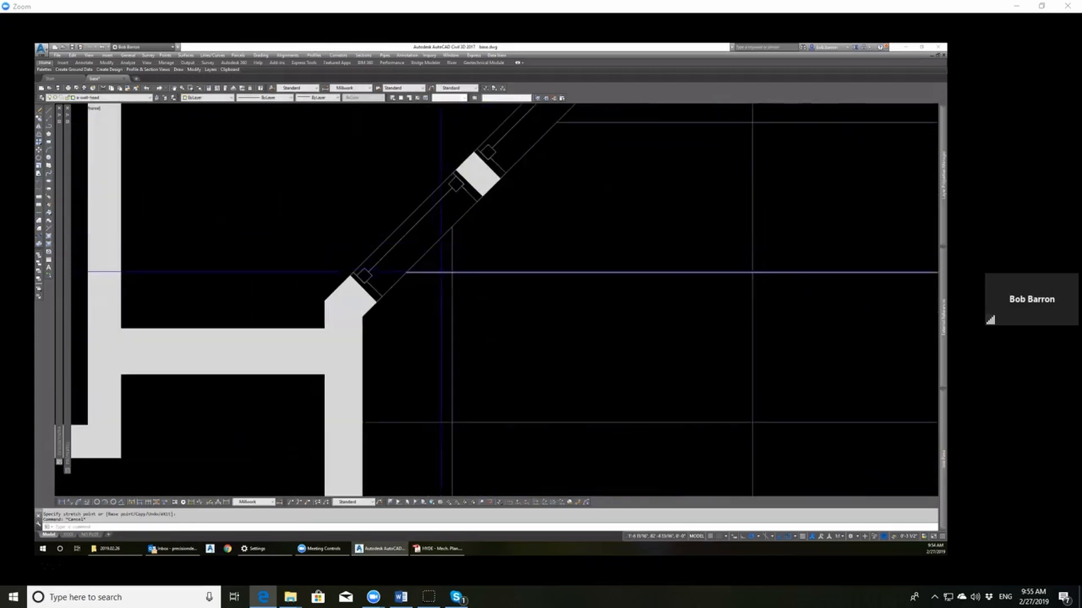
key(Escape)
scroll(456, 301, up, 1)
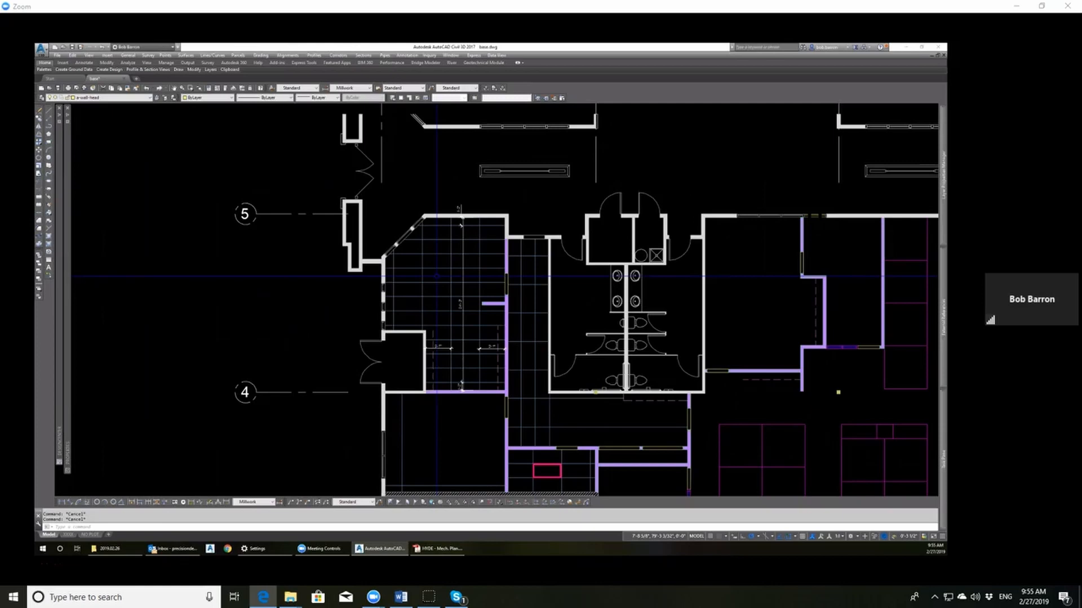
Step: Delete the horizontal and vertical check dimensions in the angled-corner room
scroll(465, 344, up, 4)
click(404, 354)
click(460, 244)
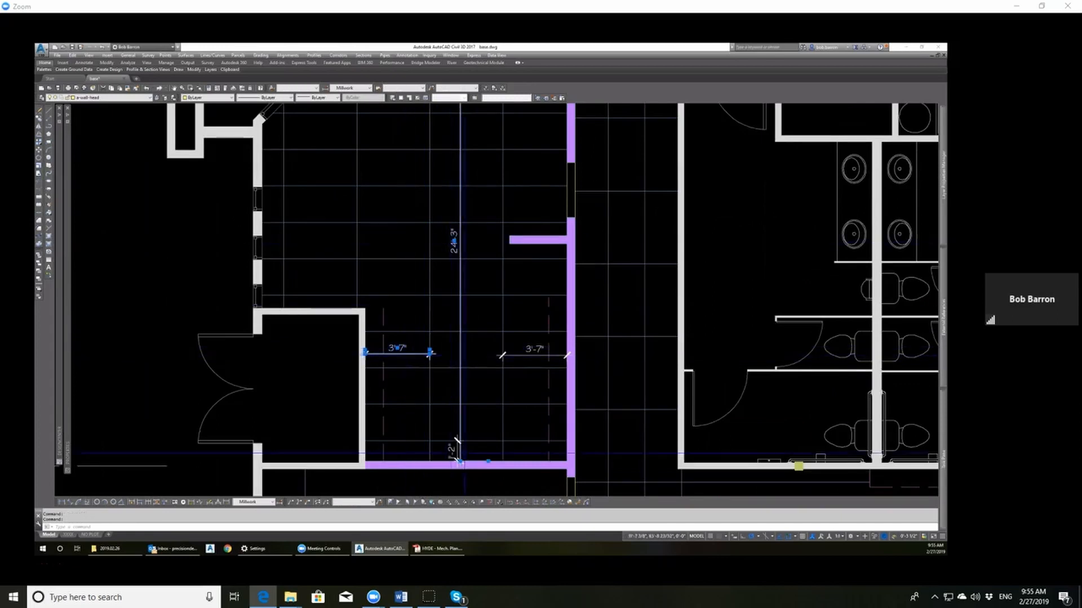
click(457, 453)
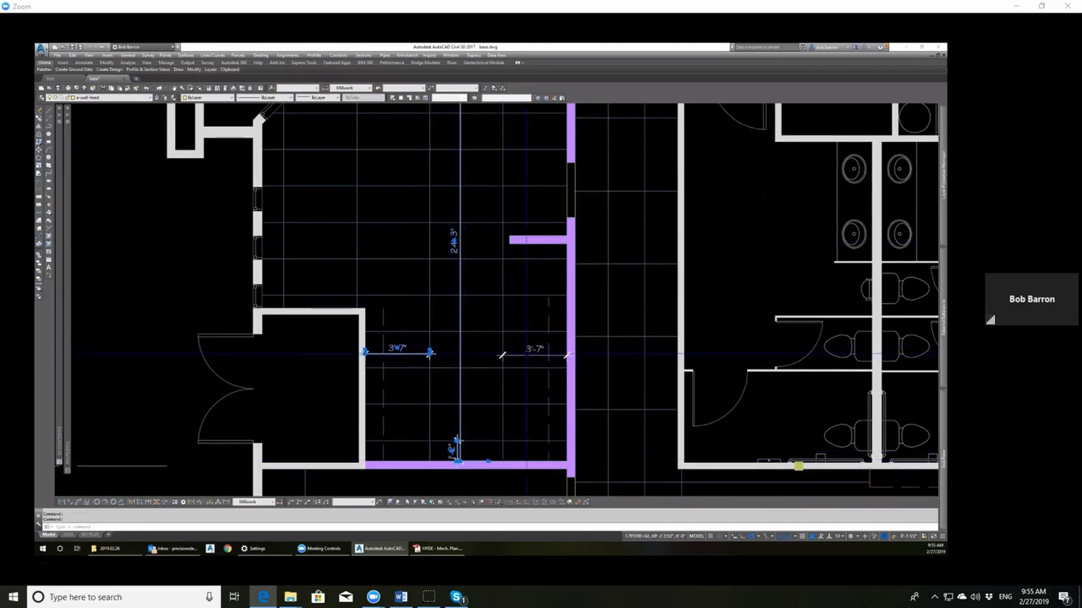
click(531, 348)
scroll(535, 355, down, 2)
scroll(490, 129, up, 4)
click(489, 129)
click(449, 126)
click(478, 207)
key(Delete)
scroll(478, 207, down, 3)
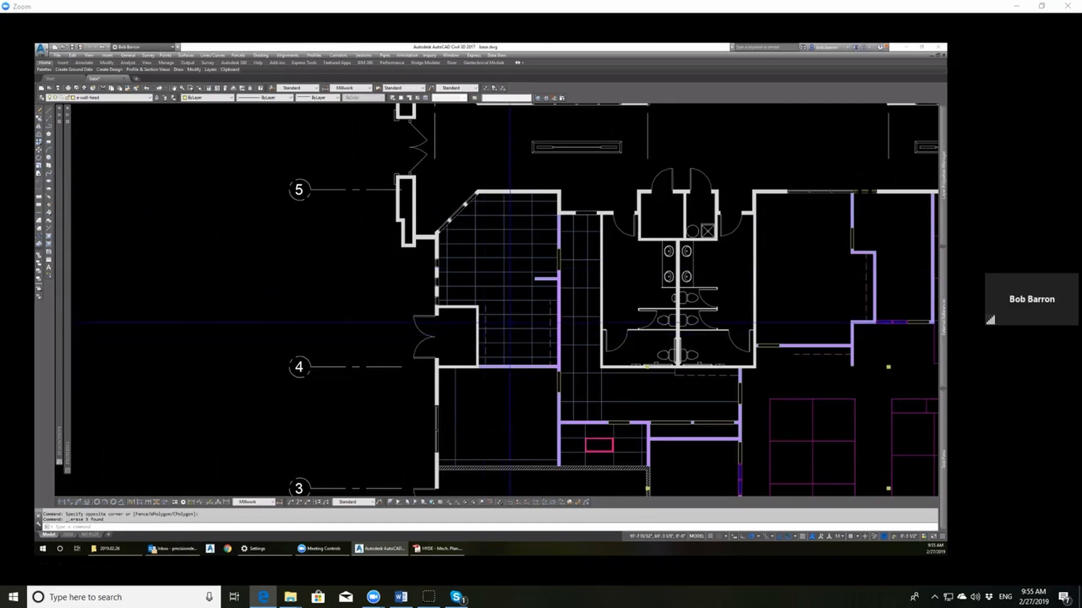
Step: Look over the floor plan and the corridor area below the restrooms
scroll(494, 264, down, 2)
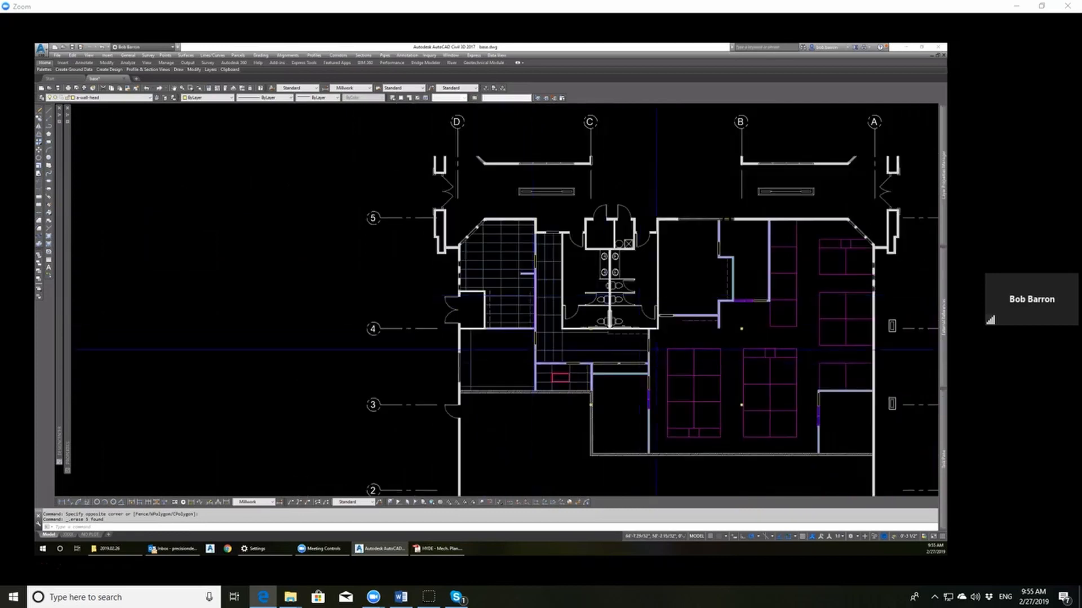
scroll(655, 350, up, 2)
scroll(478, 243, down, 2)
scroll(553, 304, up, 3)
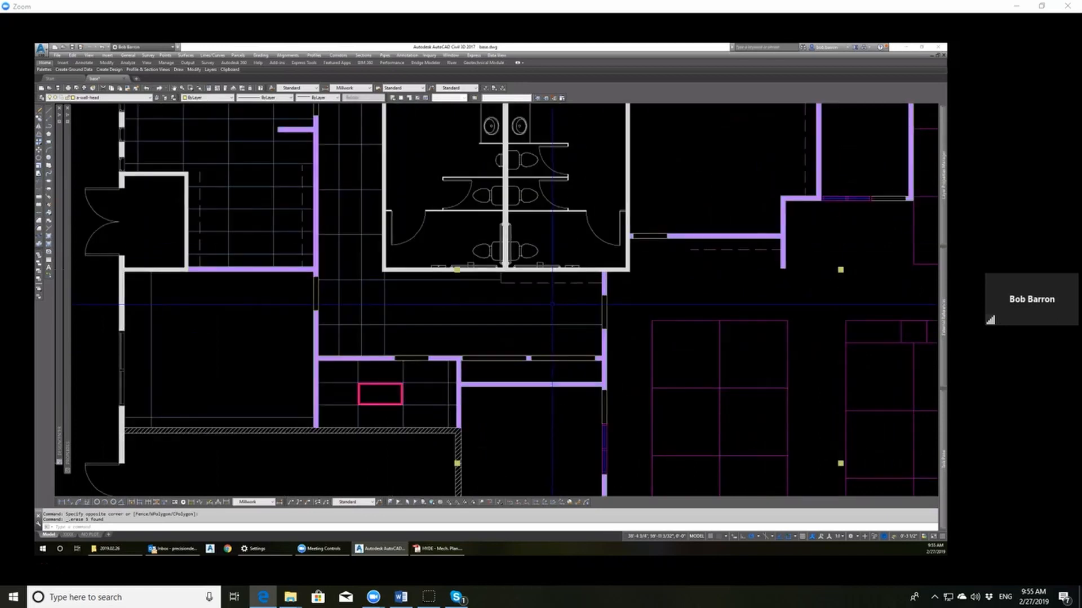
scroll(552, 304, down, 2)
scroll(456, 308, up, 2)
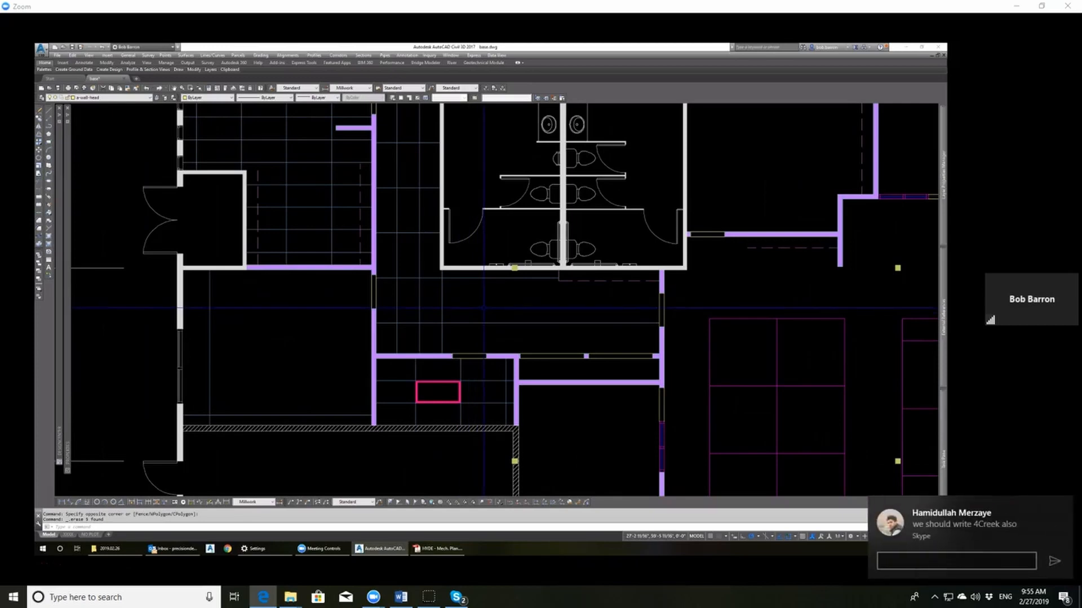
click(962, 527)
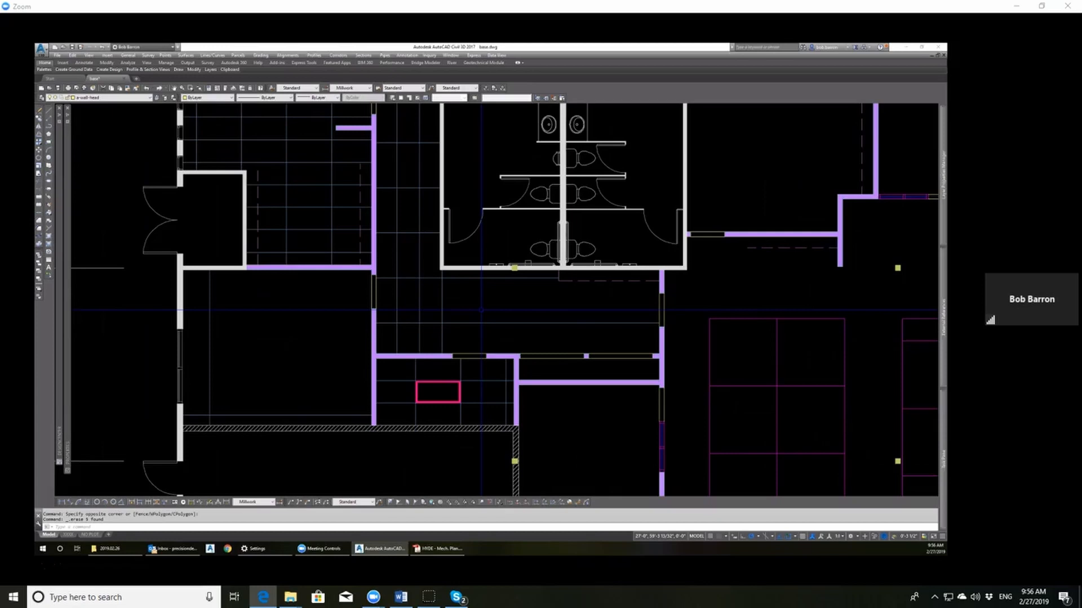
key(Escape)
key(Escape)
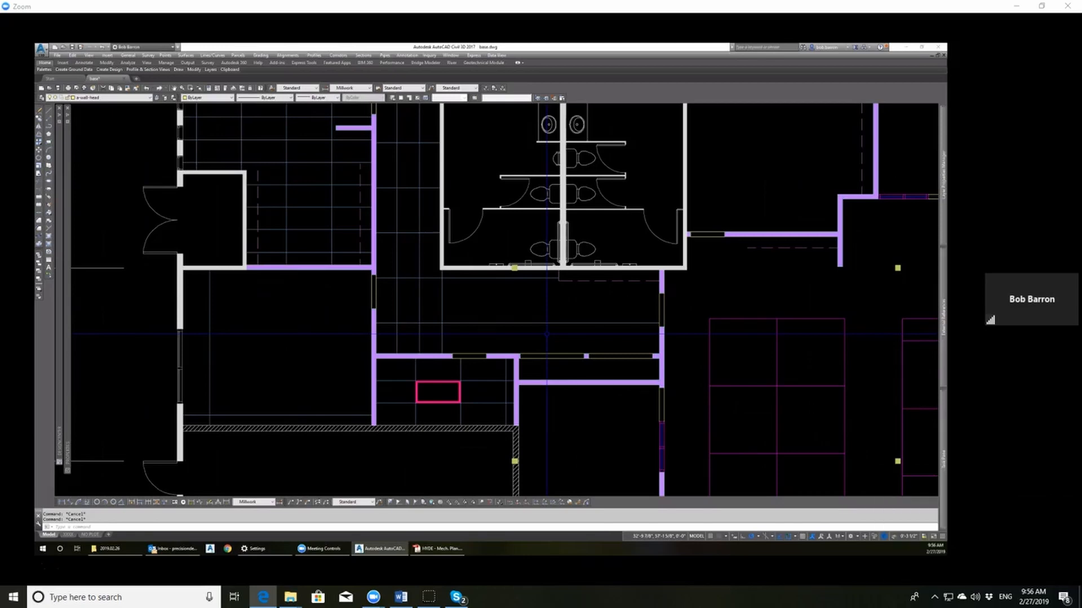
scroll(573, 304, down, 4)
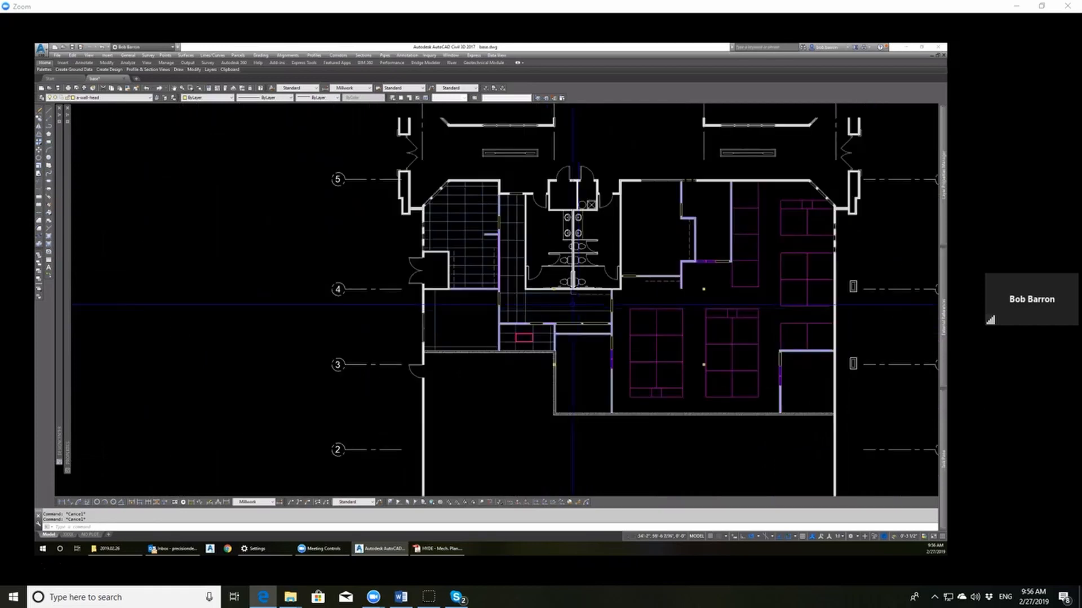
scroll(573, 305, up, 2)
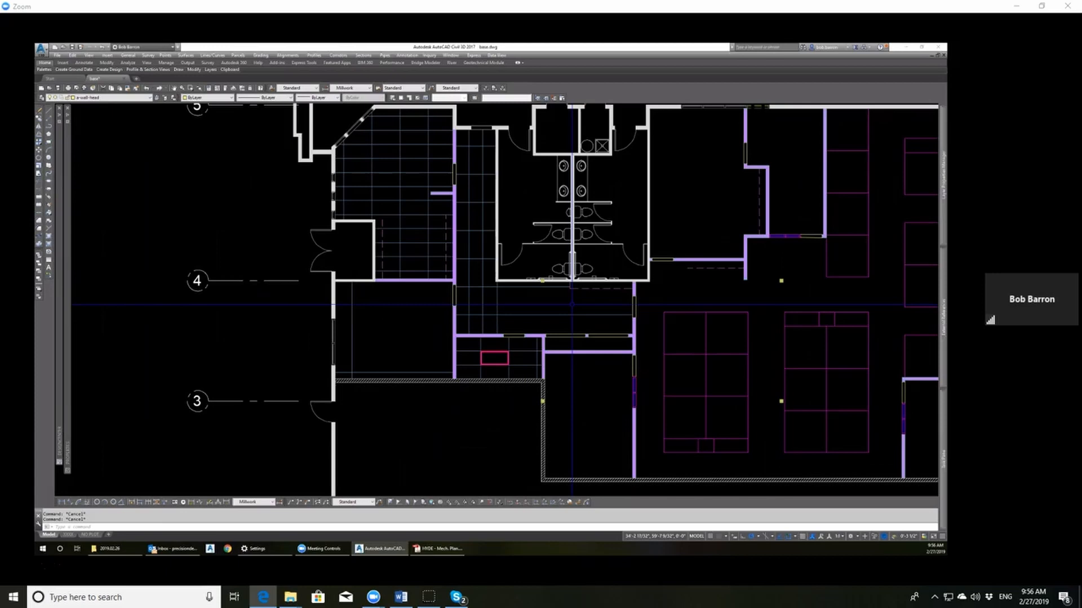
scroll(480, 309, up, 4)
text(a)
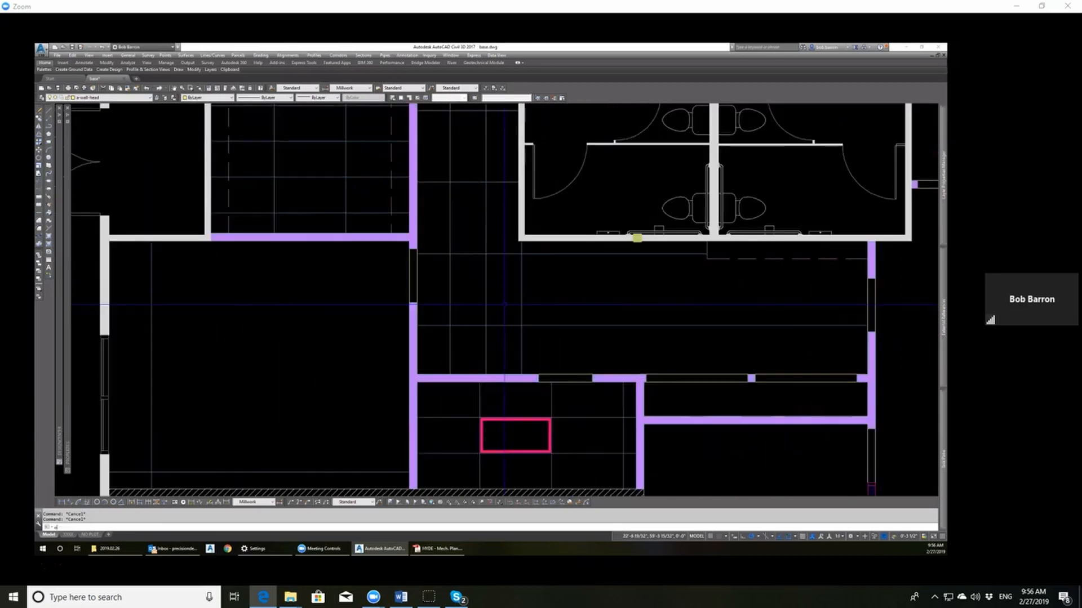
key(Return)
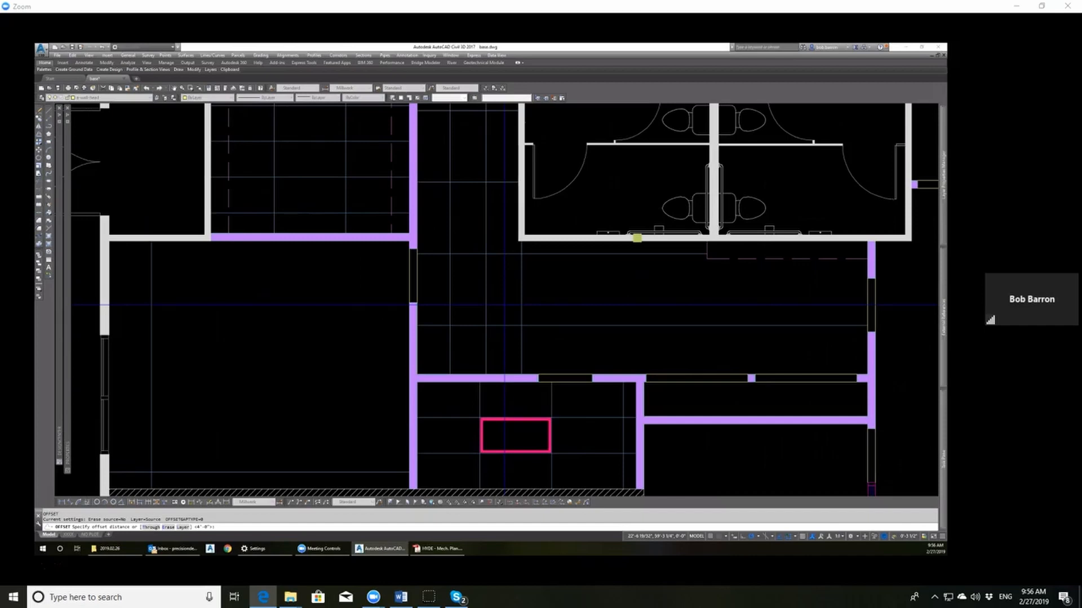
key(Escape)
key(Escape)
key(Escape)
Step: Extend the short horizontal grid line below the restrooms to the wall at the corridor's far right end
text(ex)
key(Return)
key(Return)
click(686, 254)
key(Escape)
key(Escape)
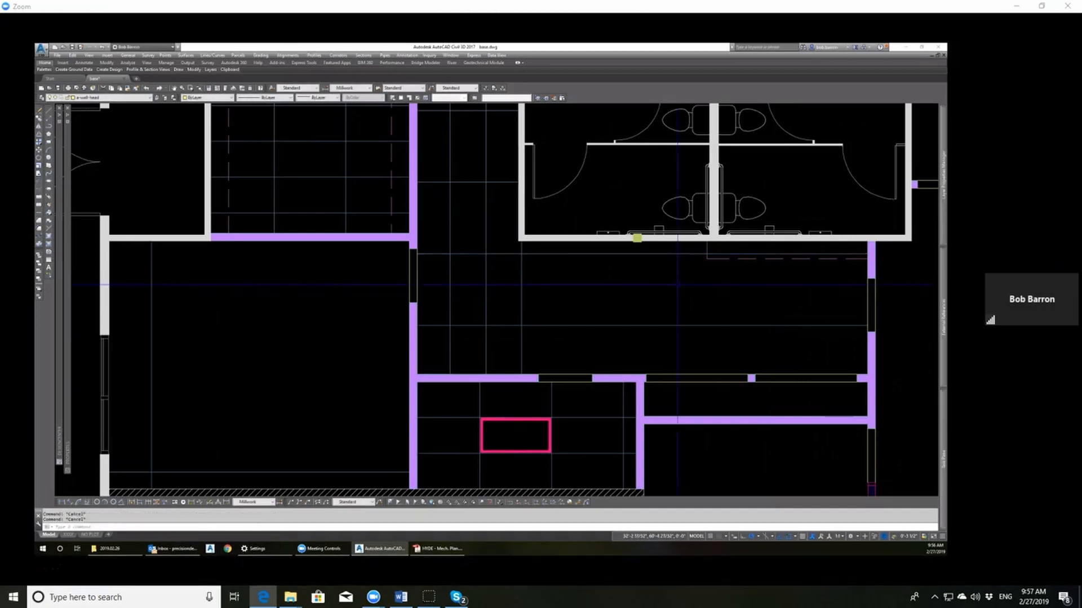
Step: Offset the corridor's last vertical grid line repeatedly at the 2'-0" spacing picked between existing lines, filling the corridor up to its right end wall
text(o)
key(Return)
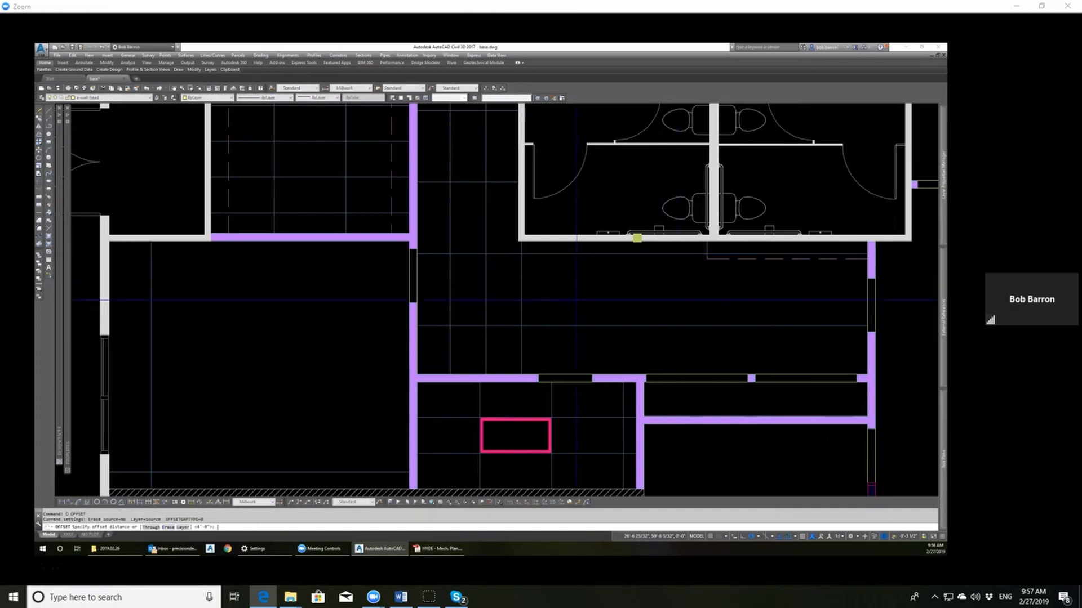
click(517, 326)
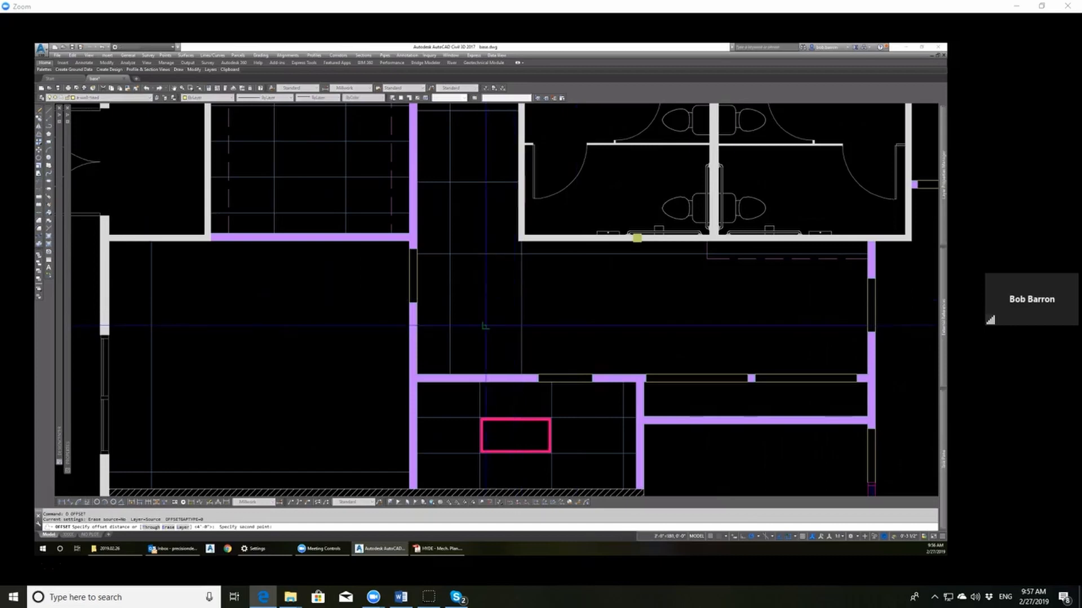
click(486, 326)
click(522, 305)
click(544, 302)
scroll(530, 296, down, 4)
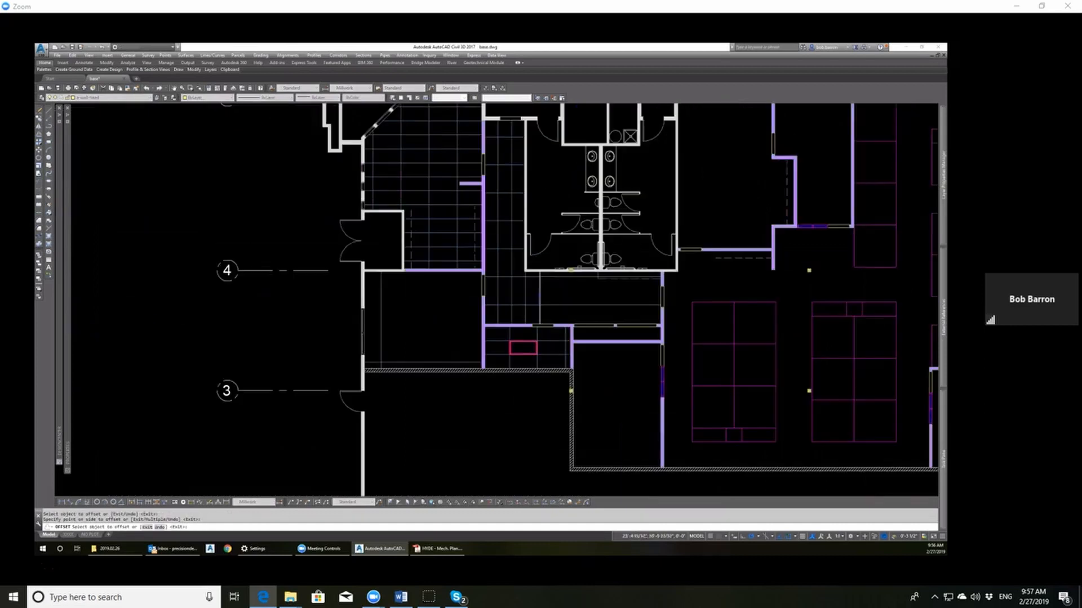
click(539, 298)
click(596, 296)
click(610, 295)
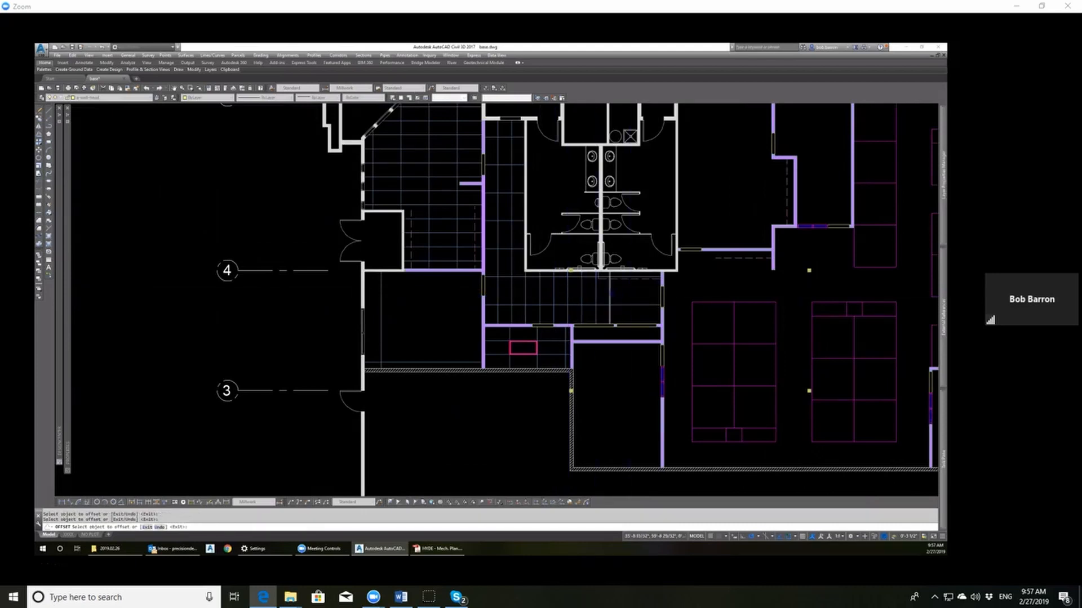
click(627, 295)
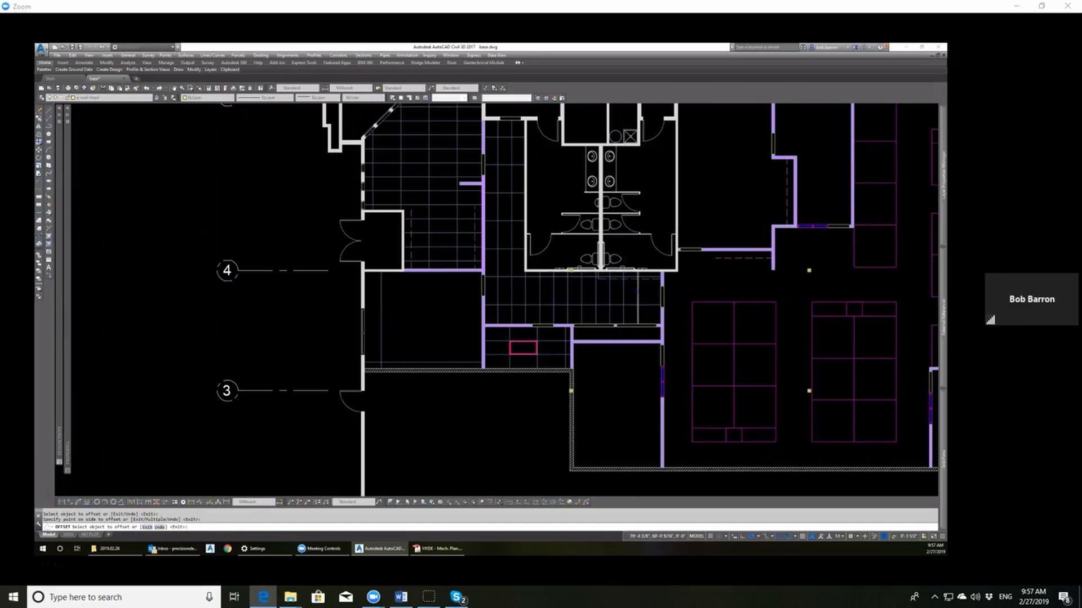
key(Escape)
key(Escape)
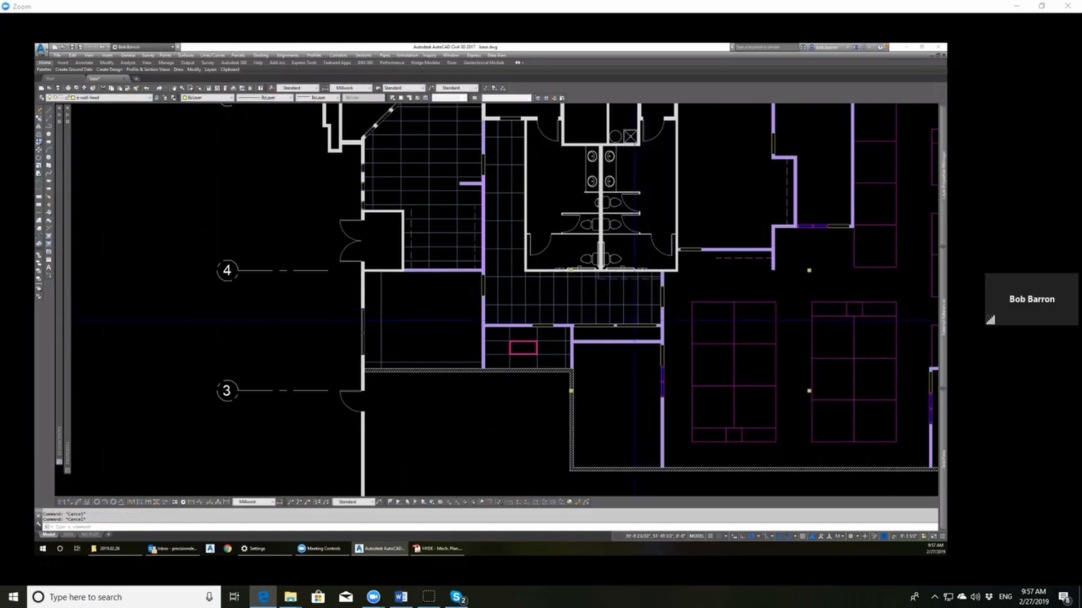
Step: Review the ceiling grids drawn so far across the whole floor plan
scroll(618, 360, down, 2)
scroll(617, 222, up, 4)
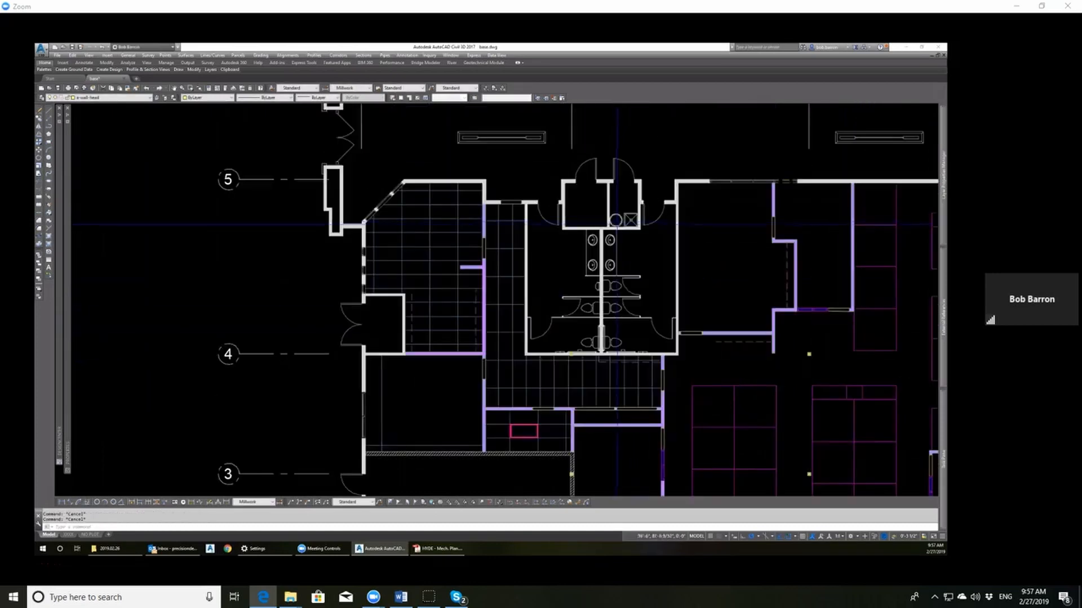
scroll(462, 260, down, 2)
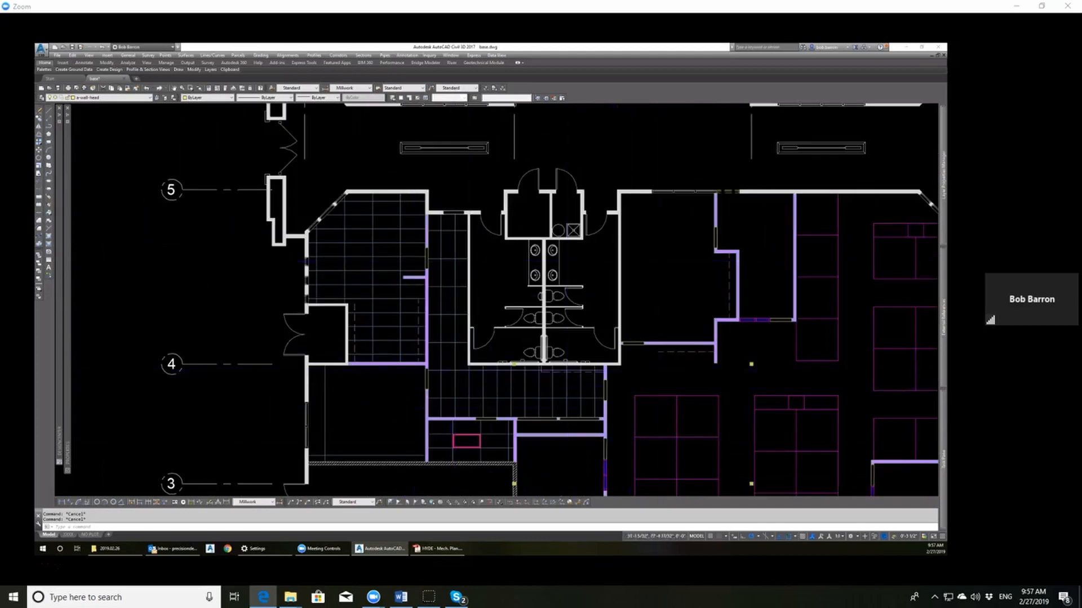
scroll(510, 296, down, 5)
scroll(671, 297, up, 3)
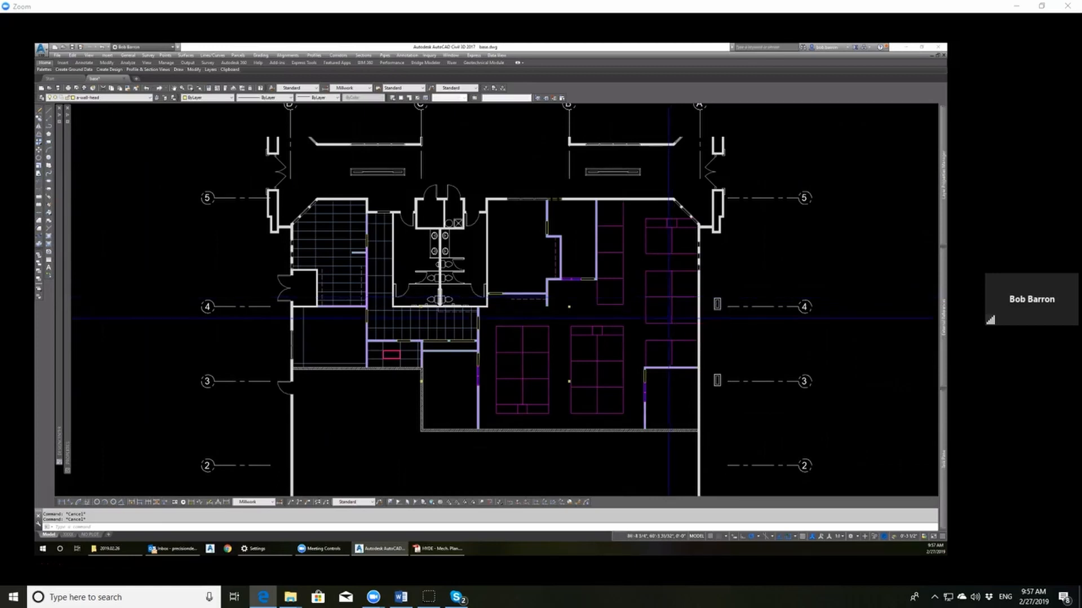
scroll(426, 303, down, 1)
scroll(433, 309, up, 3)
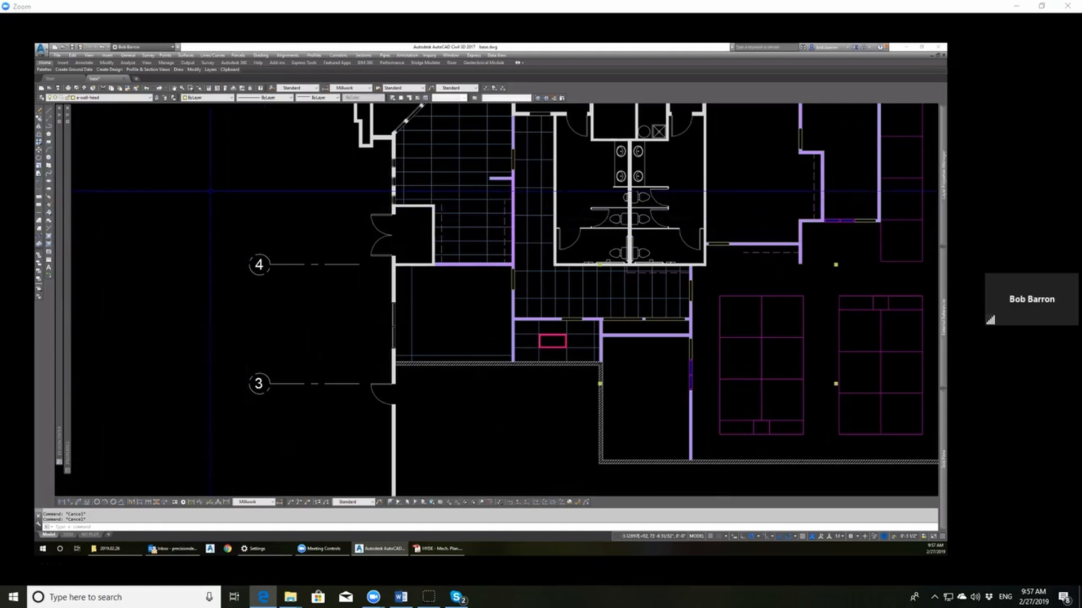
scroll(396, 222, down, 2)
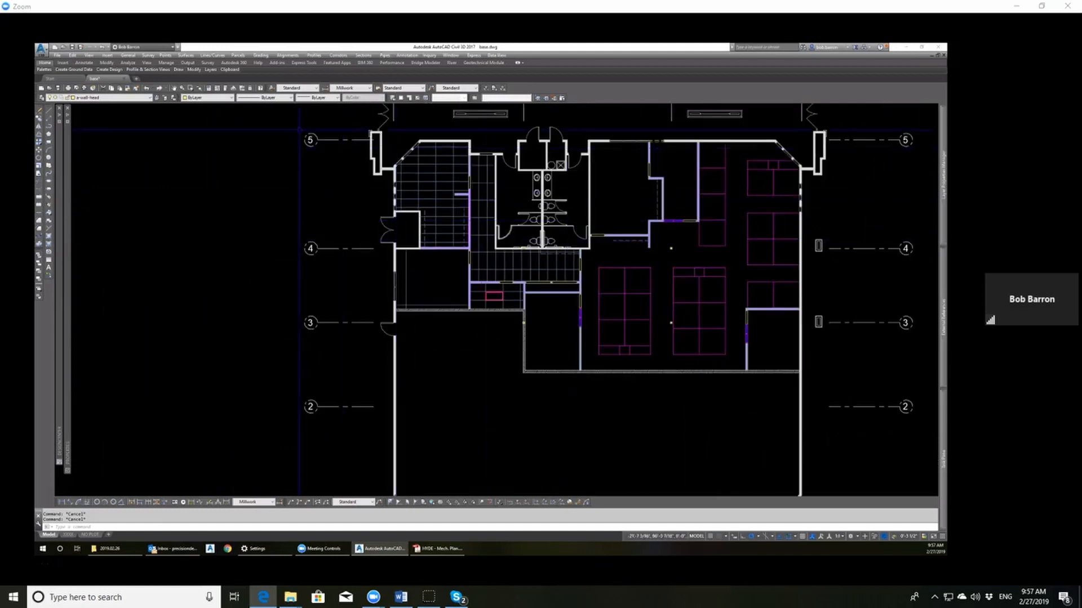
Step: Thaw the frozen a-anno layer that carries the electrical lighting plan
click(148, 101)
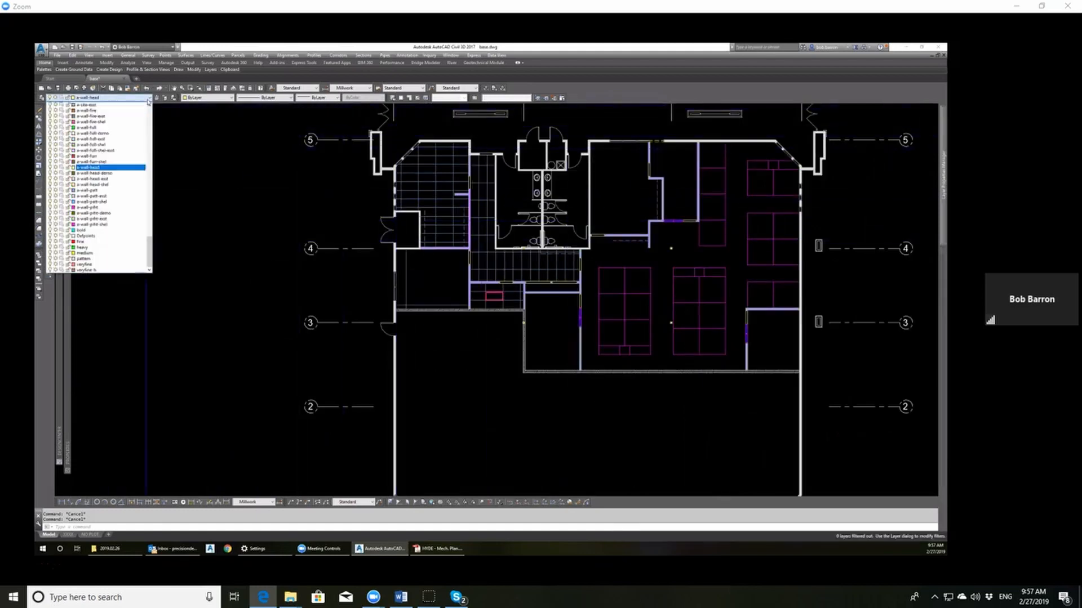
scroll(154, 233, down, 5)
drag(154, 233, 149, 129)
click(70, 135)
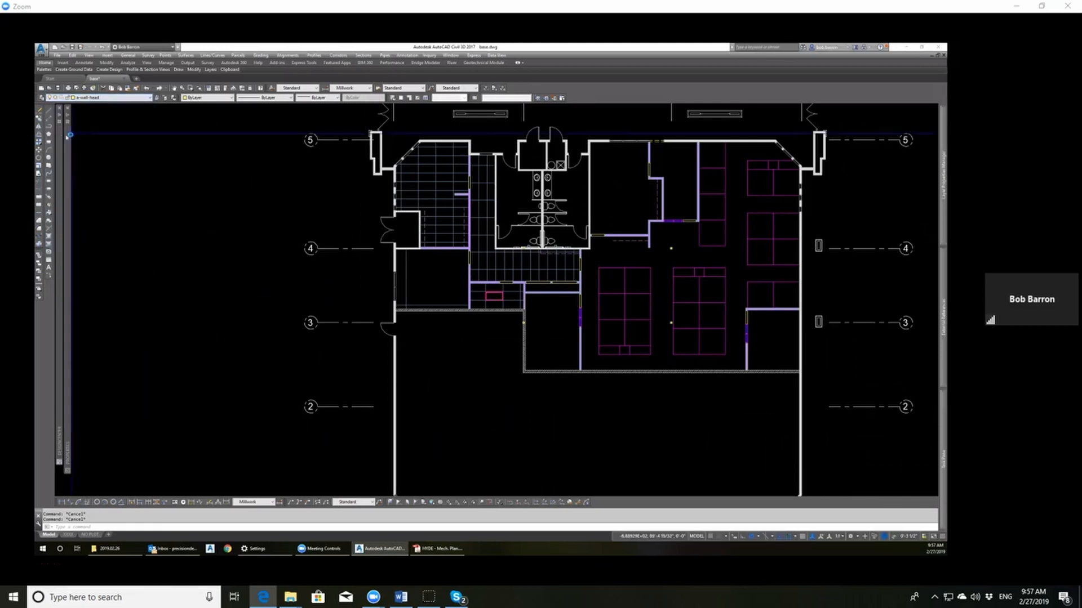
click(150, 98)
drag(149, 246, 158, 110)
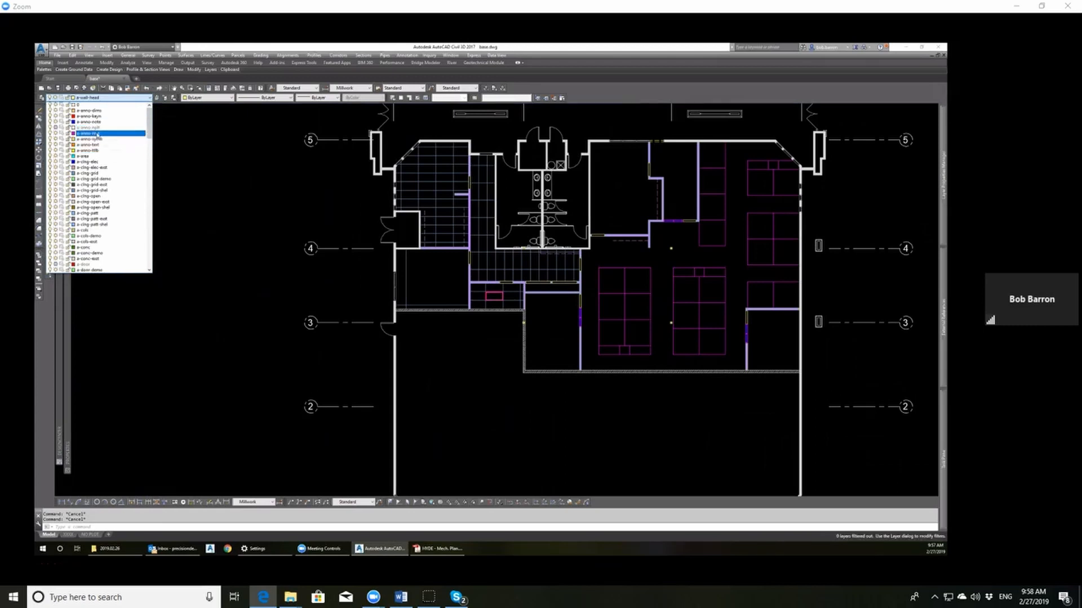
click(56, 128)
click(215, 171)
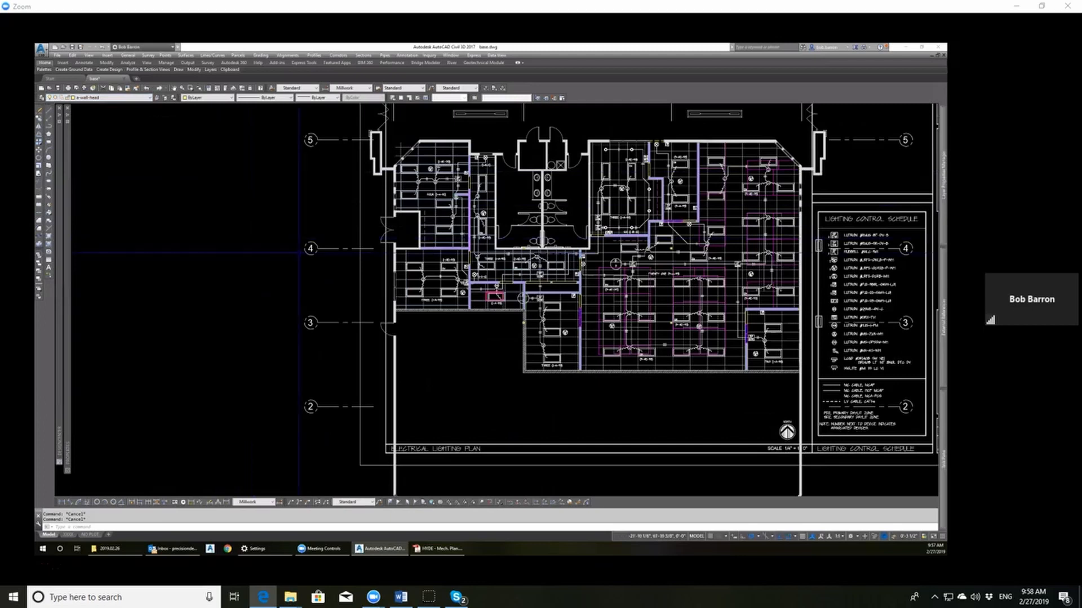
Step: Examine the light fixture layout on the electrical lighting plan overlaid on the rooms
scroll(459, 321, down, 2)
scroll(485, 227, up, 2)
scroll(484, 231, up, 2)
scroll(485, 248, down, 2)
scroll(485, 248, up, 2)
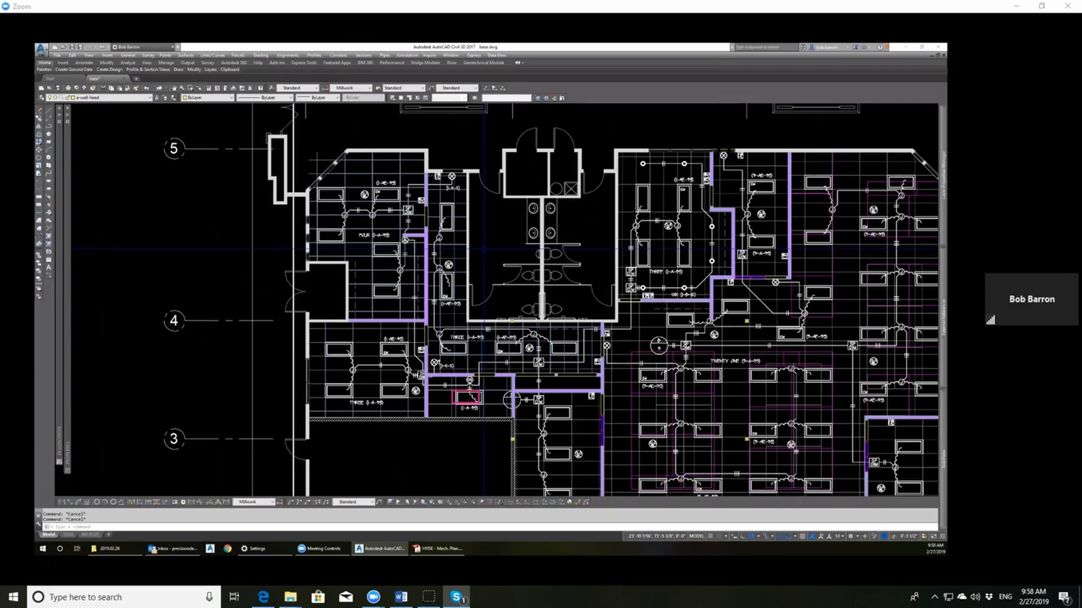
Step: Compare the light fixture positions with the ceiling grid in the offices and corridor near grid lines 3 and 4
scroll(483, 248, down, 1)
scroll(565, 344, up, 3)
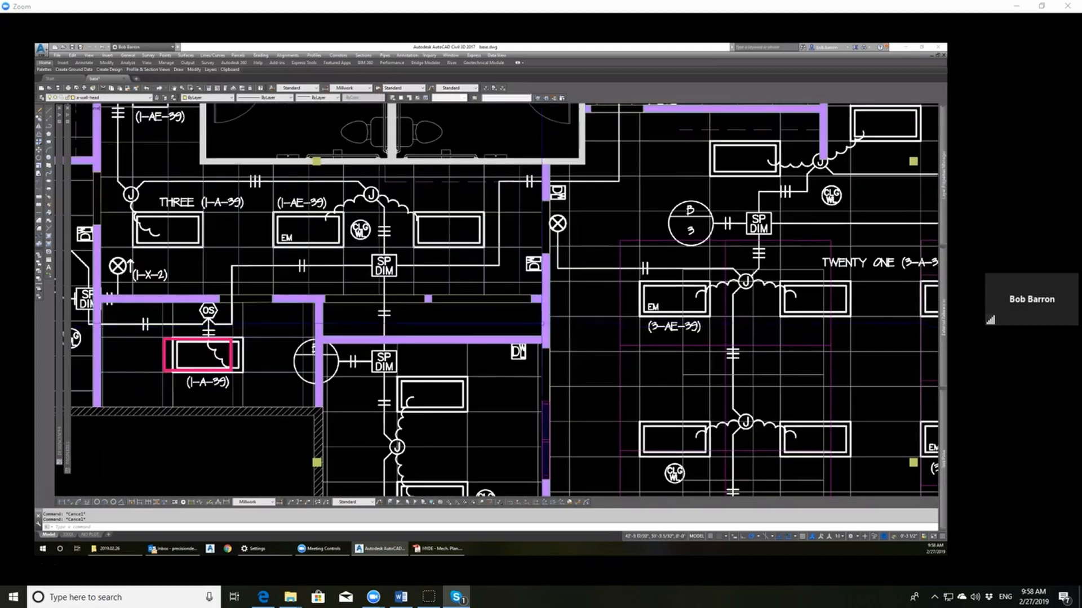
scroll(599, 291, down, 2)
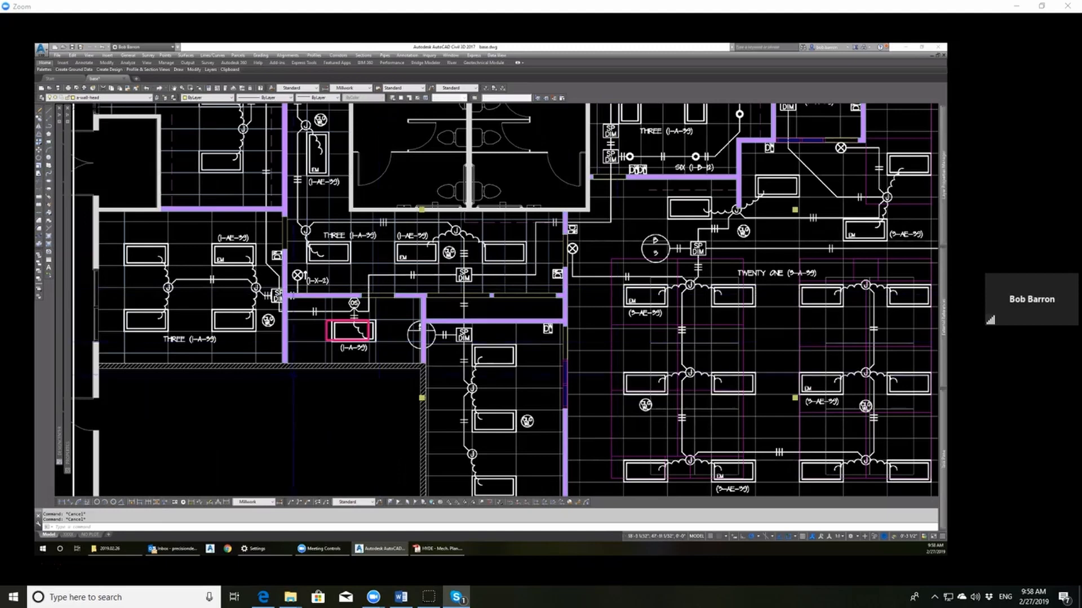
scroll(290, 375, up, 2)
scroll(467, 243, down, 1)
scroll(459, 236, down, 1)
scroll(450, 253, up, 1)
scroll(448, 262, up, 2)
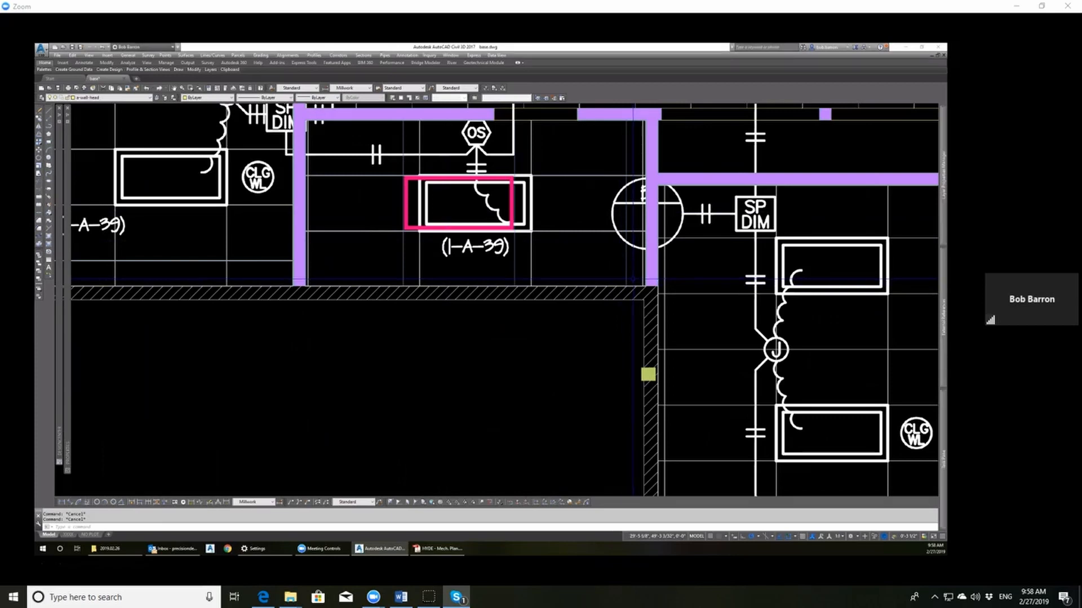
scroll(592, 357, down, 4)
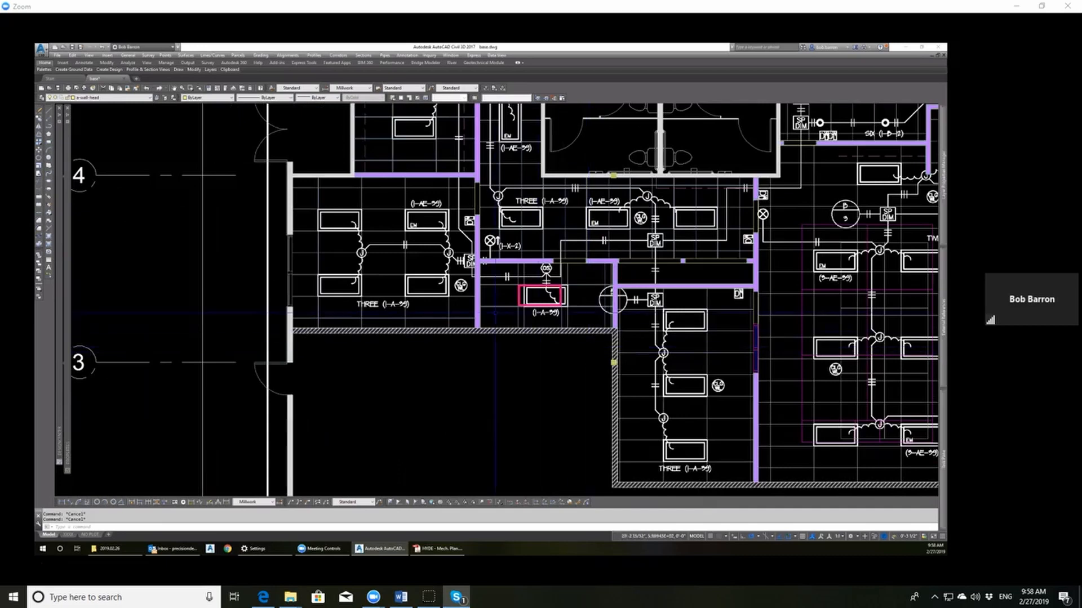
scroll(294, 195, up, 4)
middle_drag(412, 220, 472, 220)
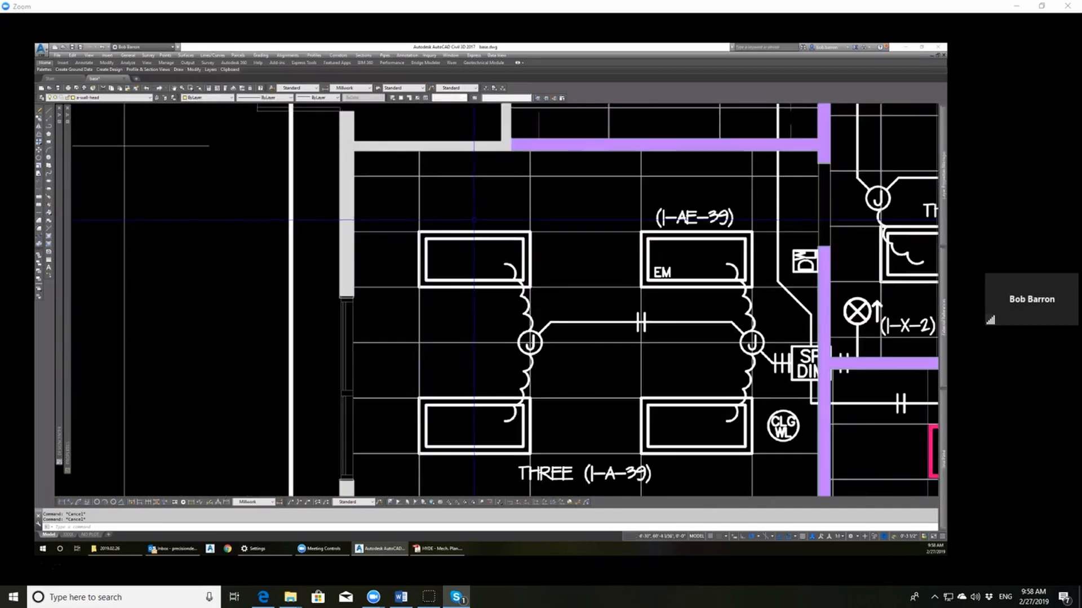
scroll(505, 210, down, 2)
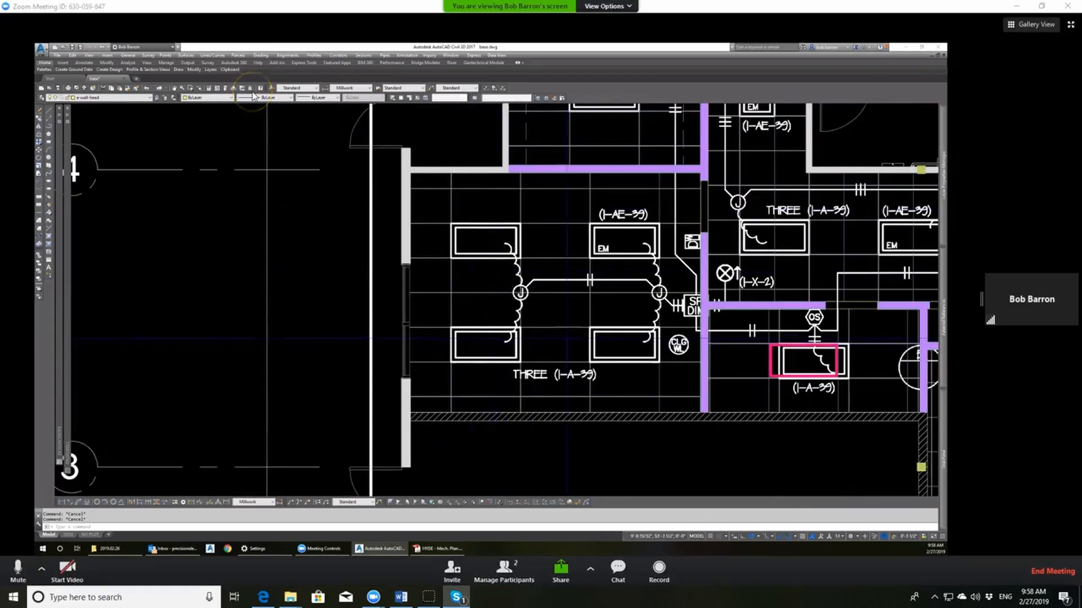
click(469, 401)
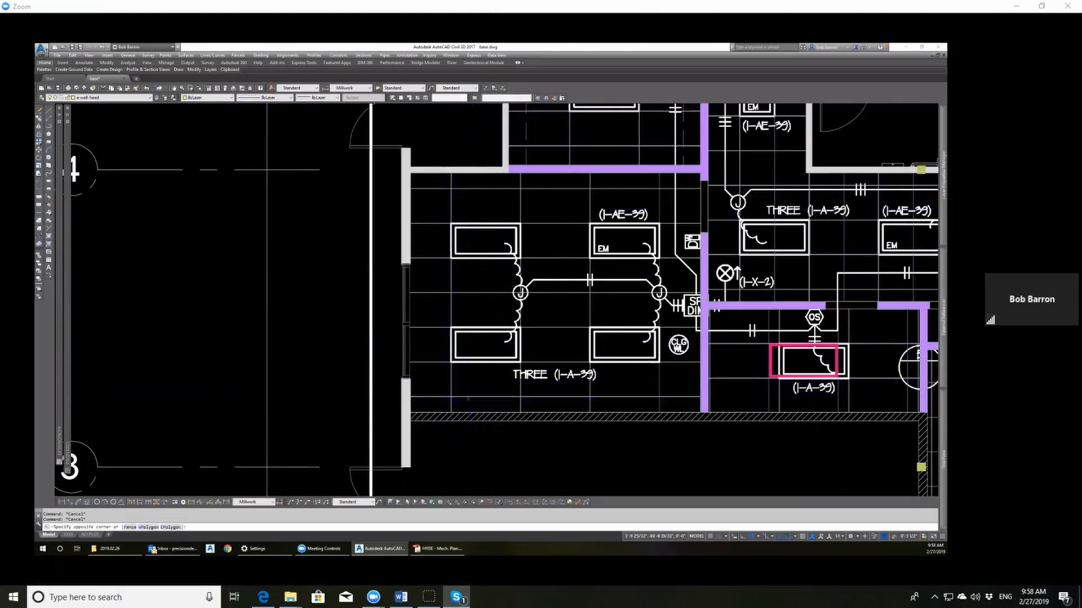
click(446, 381)
key(Escape)
key(Escape)
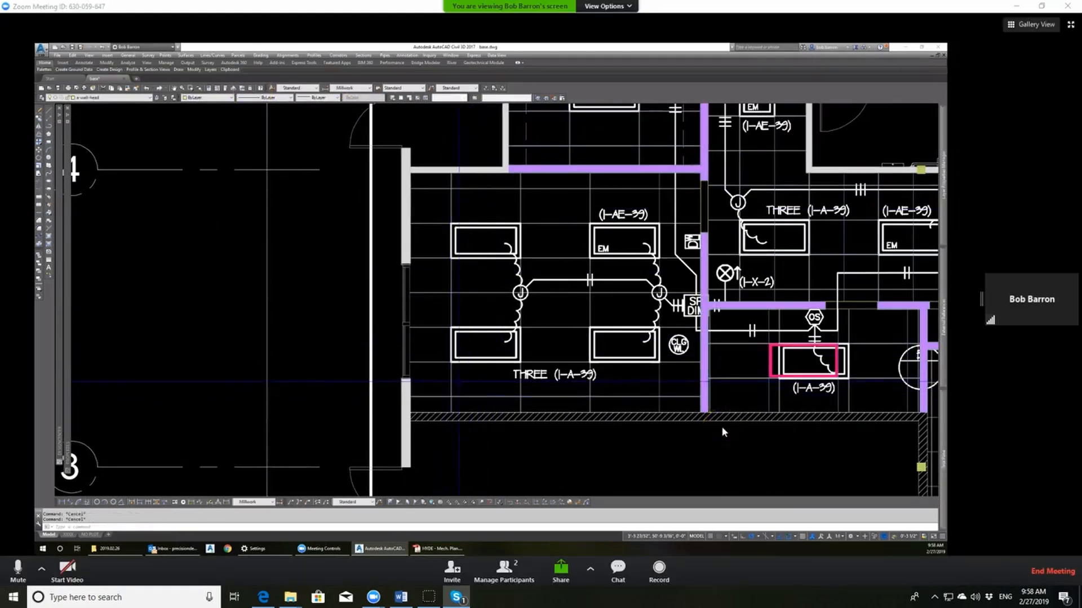
text(o)
key(Return)
text(24)
key(Return)
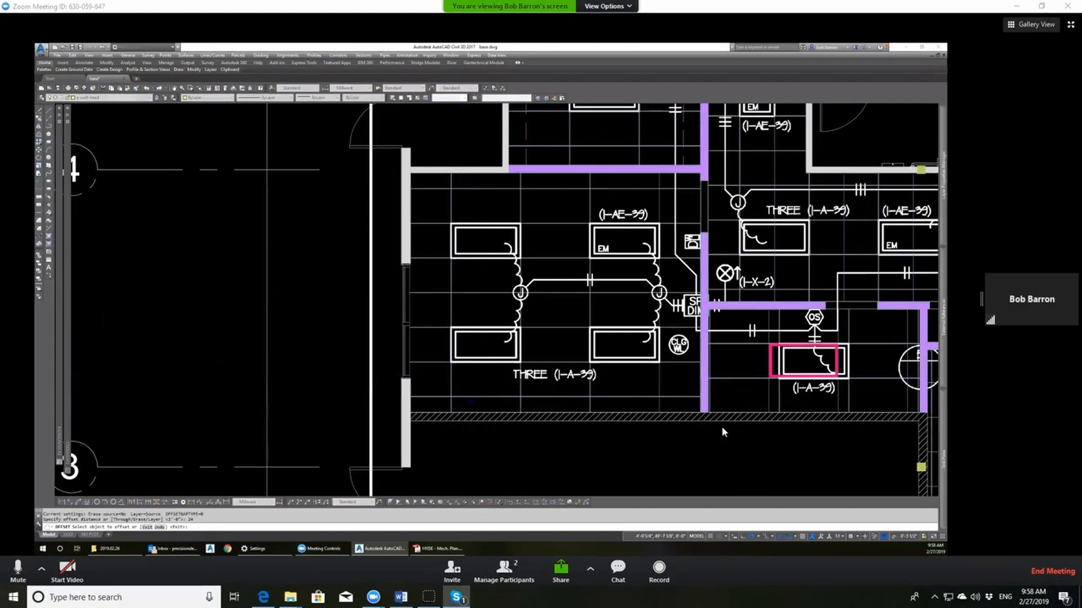
key(Escape)
Step: Set the Offset distance to 48 inches
text(o)
key(Return)
text(48)
key(Return)
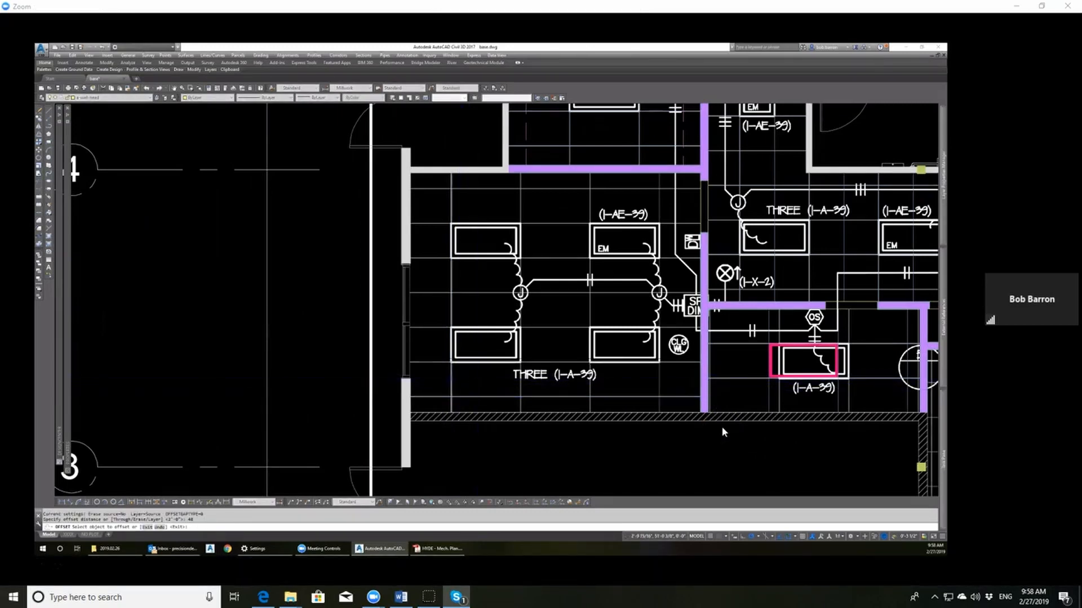
key(Escape)
key(Escape)
Step: Freeze the layer that carries the overlaid electrical lighting plan
text(f)
key(Return)
key(Escape)
key(Escape)
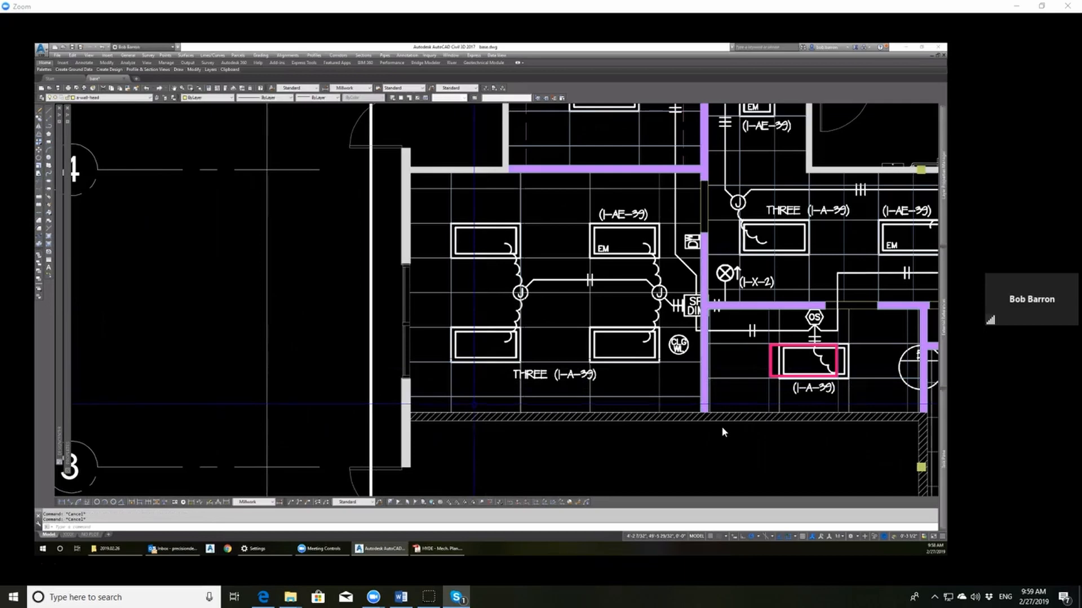
key(Return)
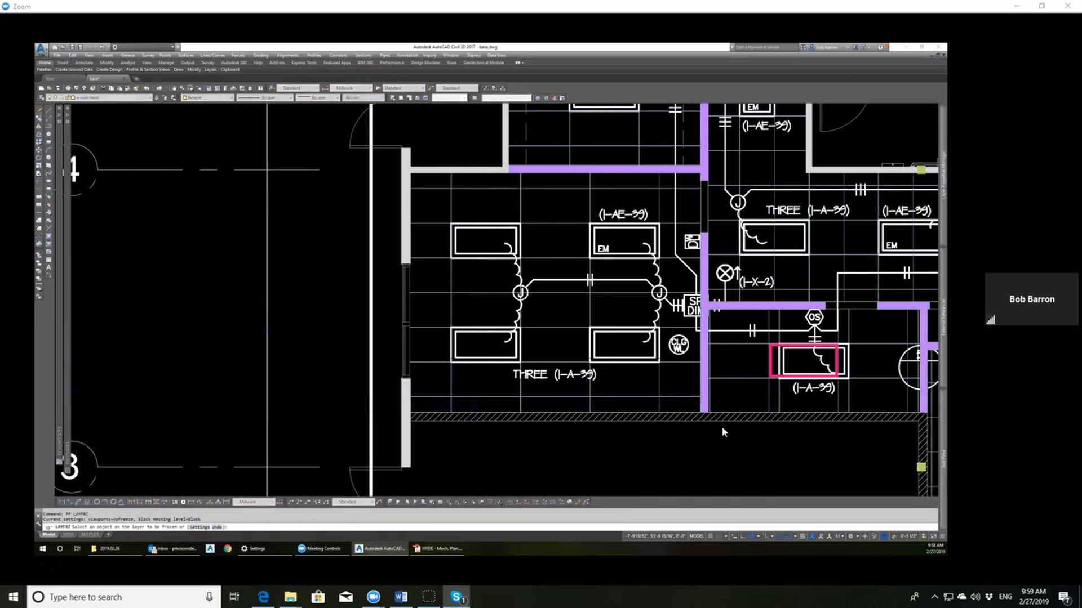
click(722, 427)
key(Escape)
Step: Offset the vertical grid line repeatedly at 4'-0" across the west office between grid lines 3 and 4
text(o)
key(Return)
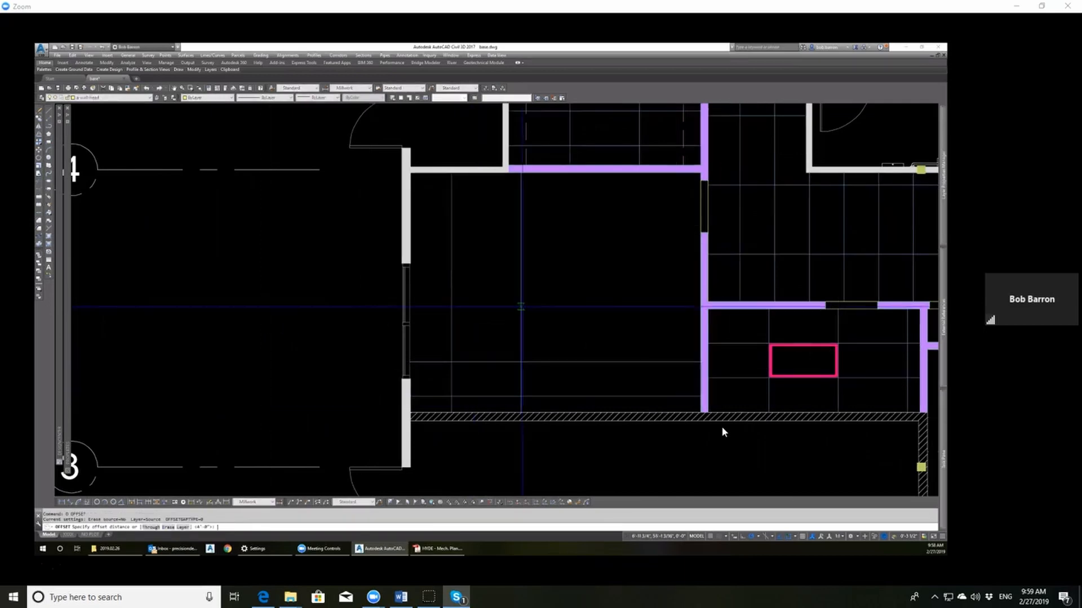
key(Return)
click(520, 360)
click(590, 321)
click(590, 321)
click(634, 328)
key(Escape)
key(Escape)
key(Escape)
Step: Offset the same office's horizontal grid line repeatedly at 24 inches up to its north wall
text(o)
key(Return)
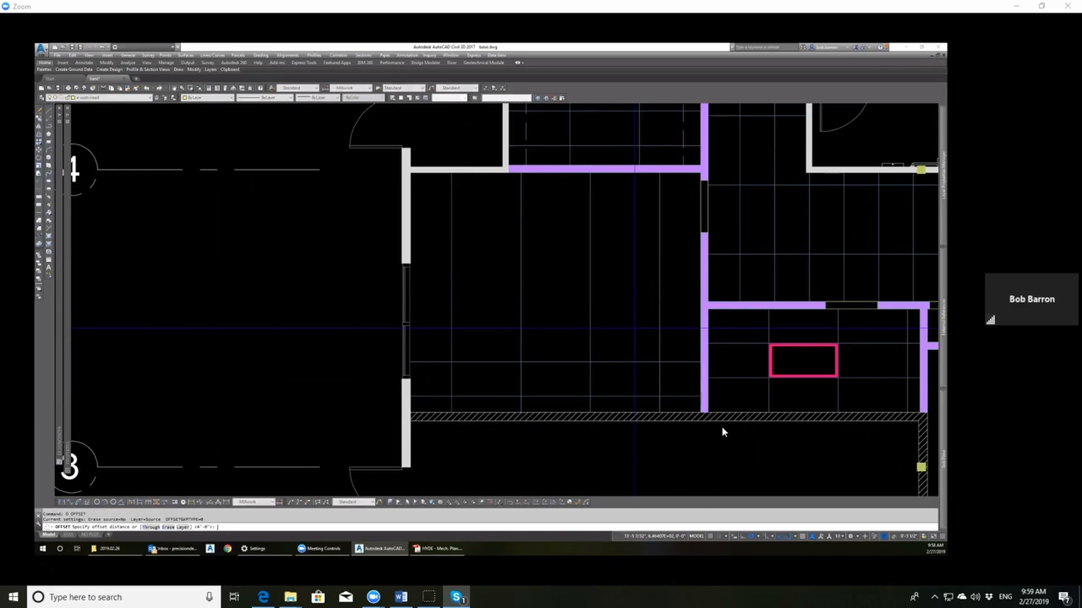
text(24)
key(Return)
click(571, 362)
click(567, 339)
click(561, 326)
click(560, 307)
click(558, 293)
click(558, 272)
click(556, 258)
click(556, 239)
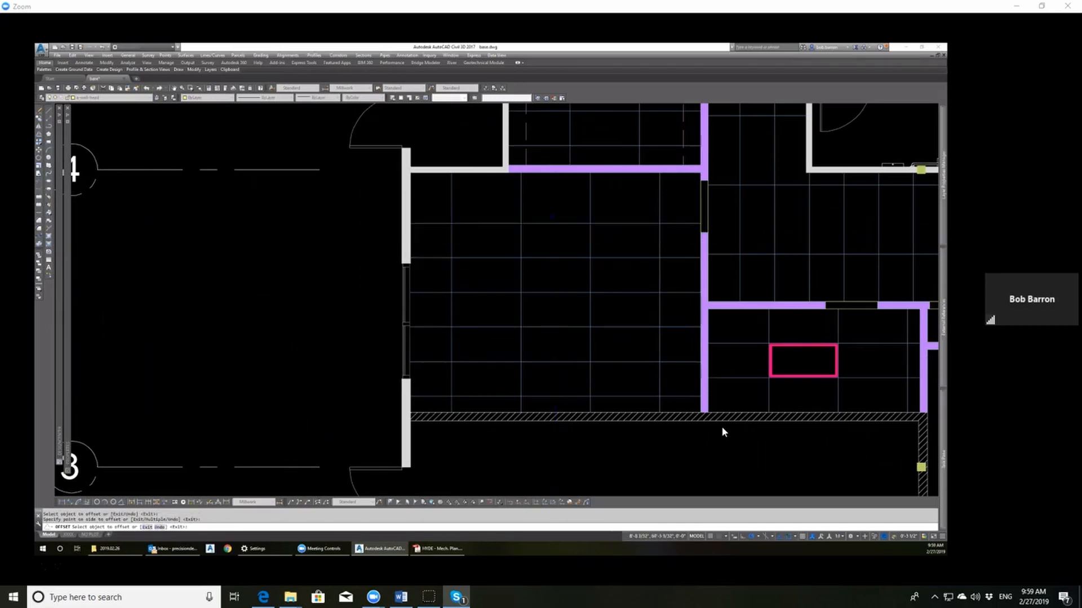
click(556, 223)
click(554, 205)
scroll(548, 297, down, 5)
key(Escape)
key(Escape)
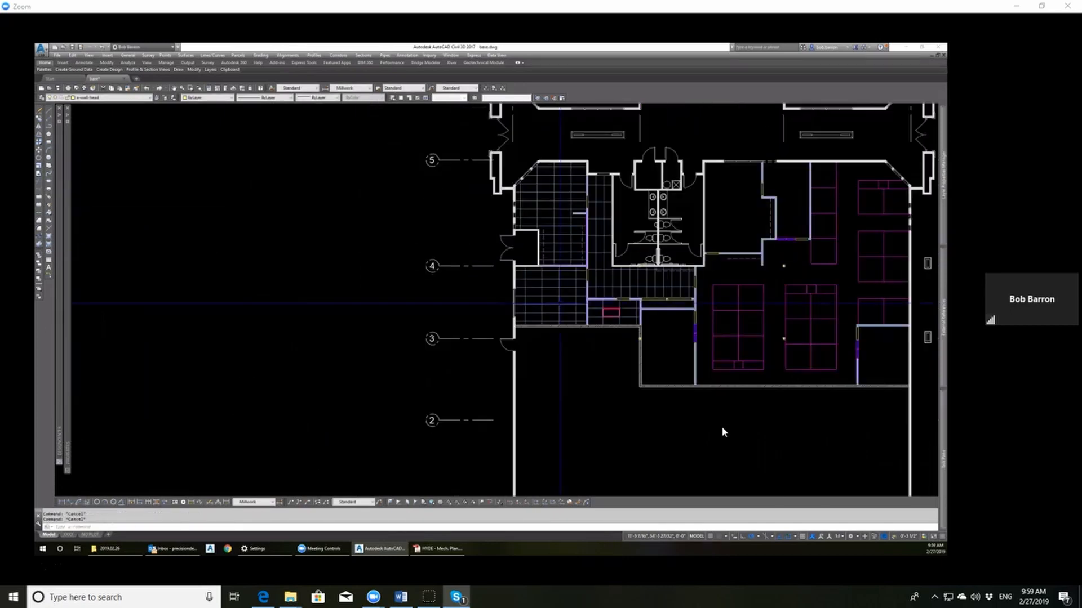
scroll(474, 284, down, 2)
scroll(615, 284, up, 2)
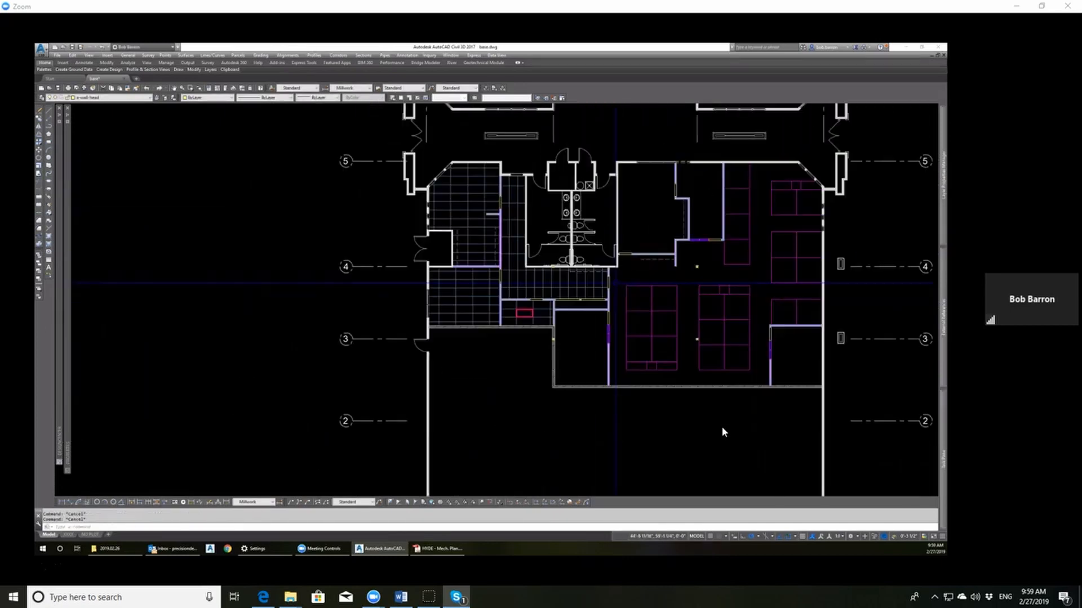
scroll(594, 356, up, 2)
scroll(548, 367, down, 2)
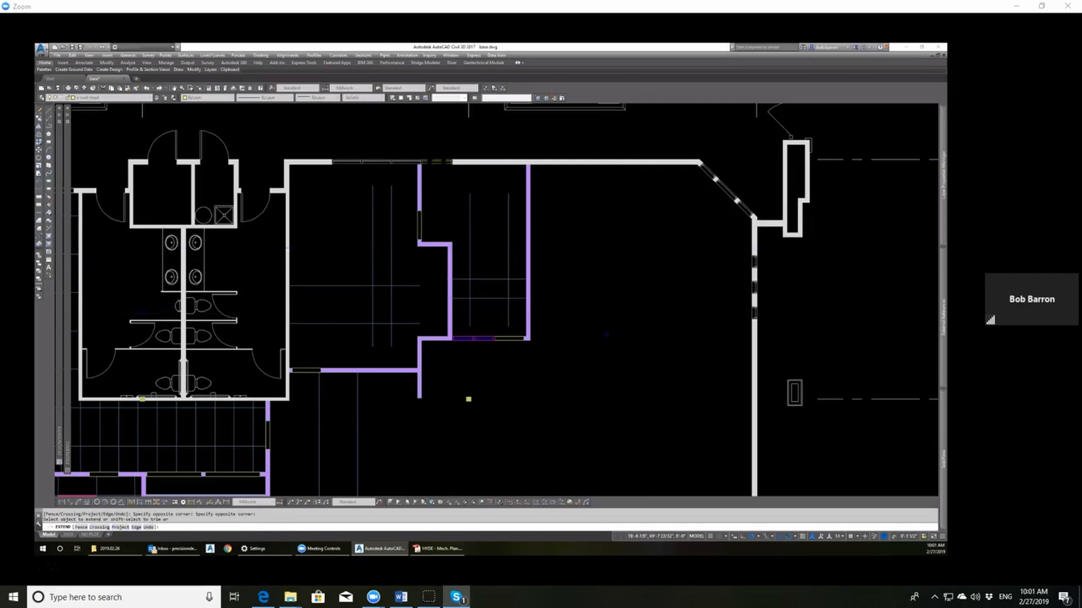
Step: Trim the small north office's horizontal grid lines at its east wall and extend its vertical grid lines to the north wall
scroll(527, 293, up, 8)
shift+click(535, 307)
shift+click(536, 241)
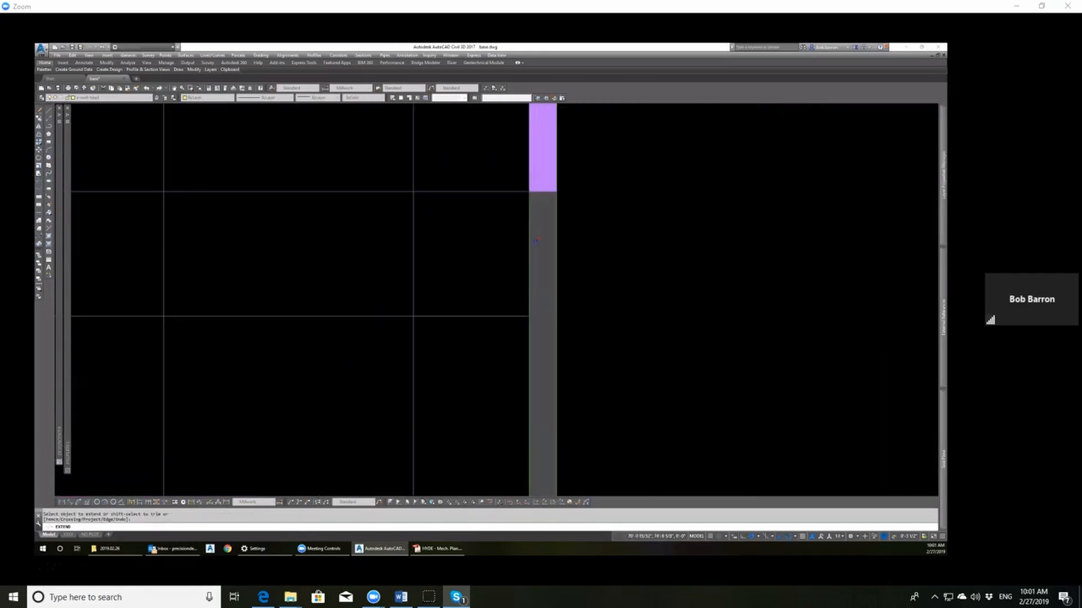
scroll(707, 266, down, 8)
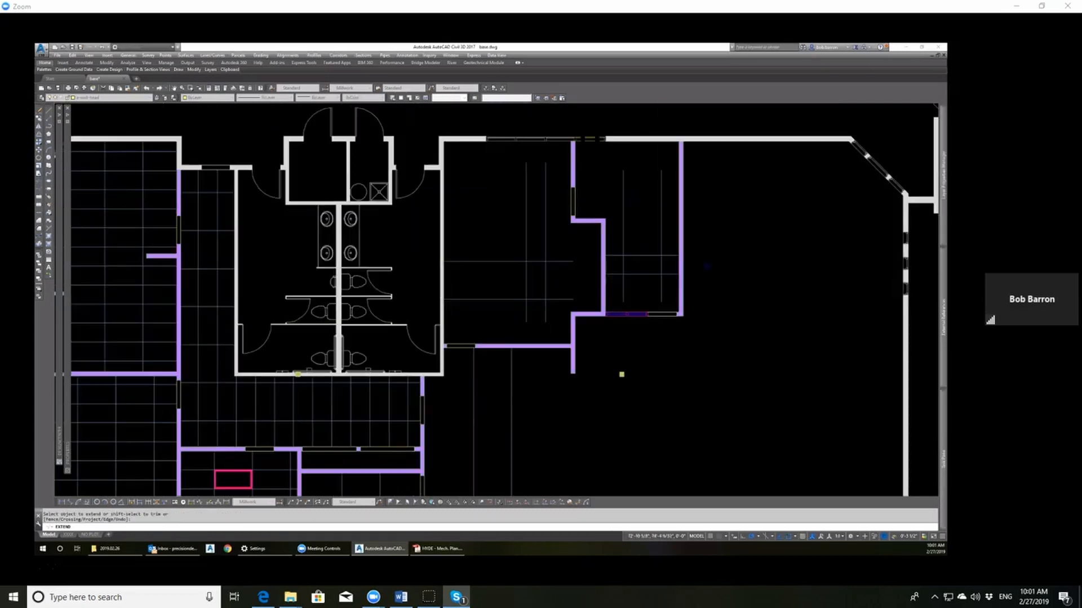
click(665, 178)
click(612, 164)
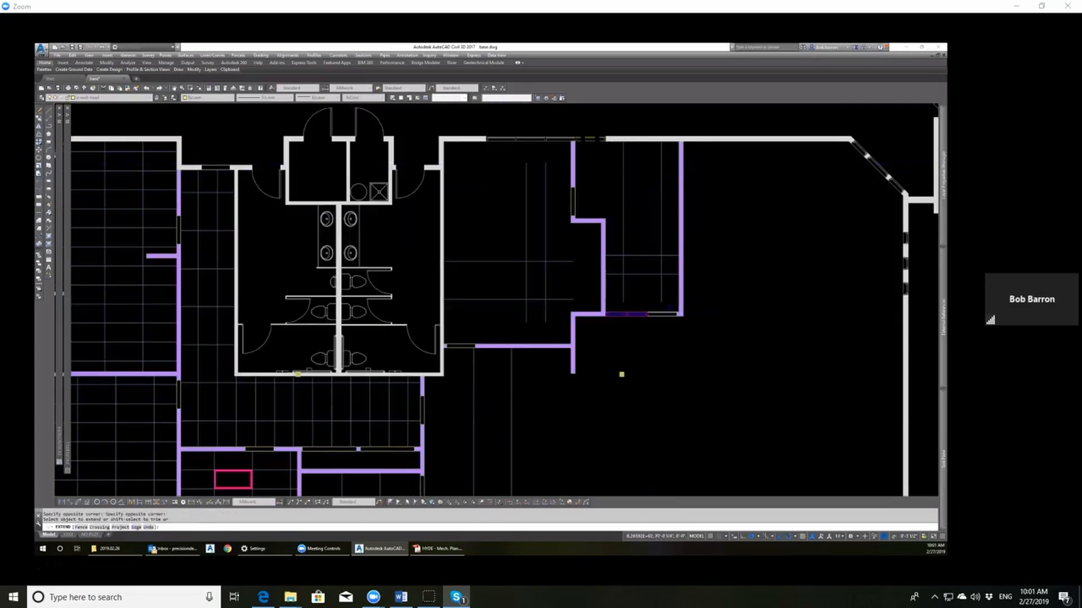
Step: Trim the ends of the small north office's horizontal grid lines that overrun its west wall
scroll(572, 288, up, 5)
click(553, 279)
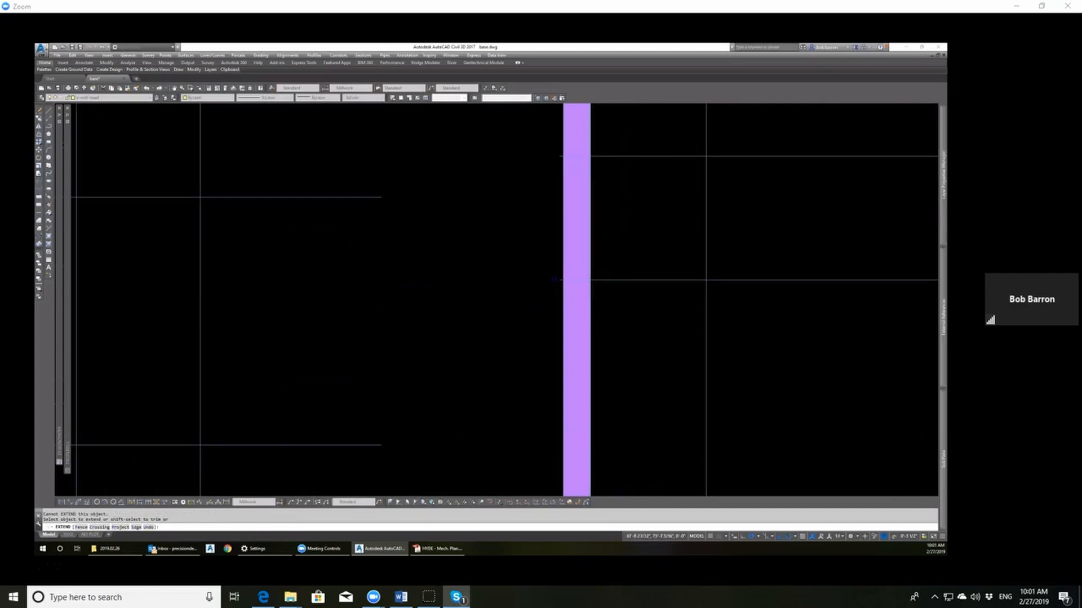
shift+click(560, 280)
shift+click(568, 185)
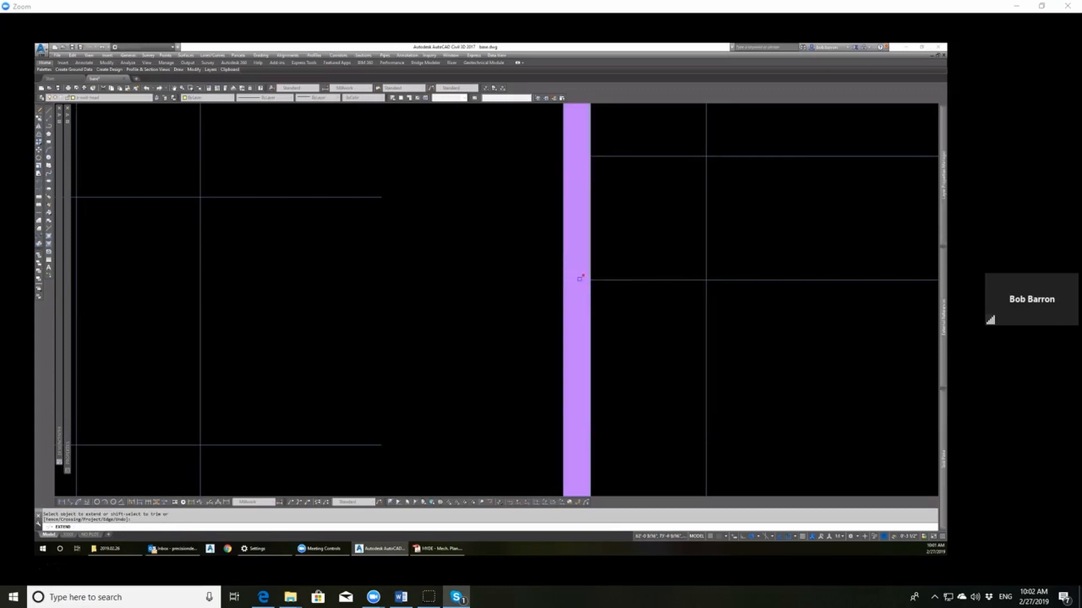
scroll(640, 270, down, 6)
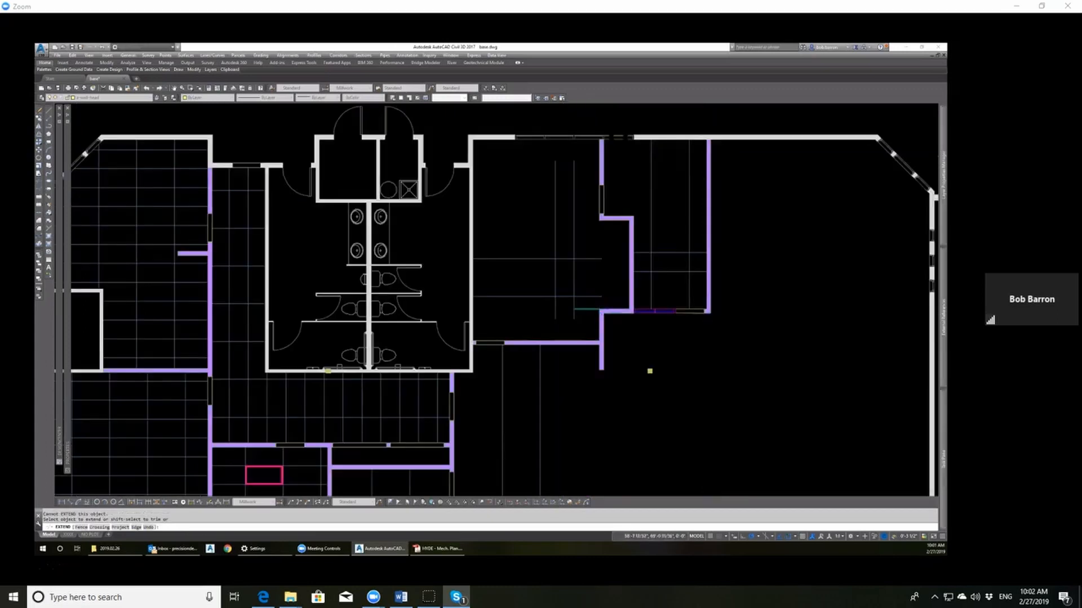
Step: Extend the horizontal and vertical grid lines of the room east of the restrooms to its surrounding walls
click(609, 302)
click(593, 239)
click(588, 176)
click(533, 163)
click(585, 312)
click(546, 300)
scroll(573, 175, down, 5)
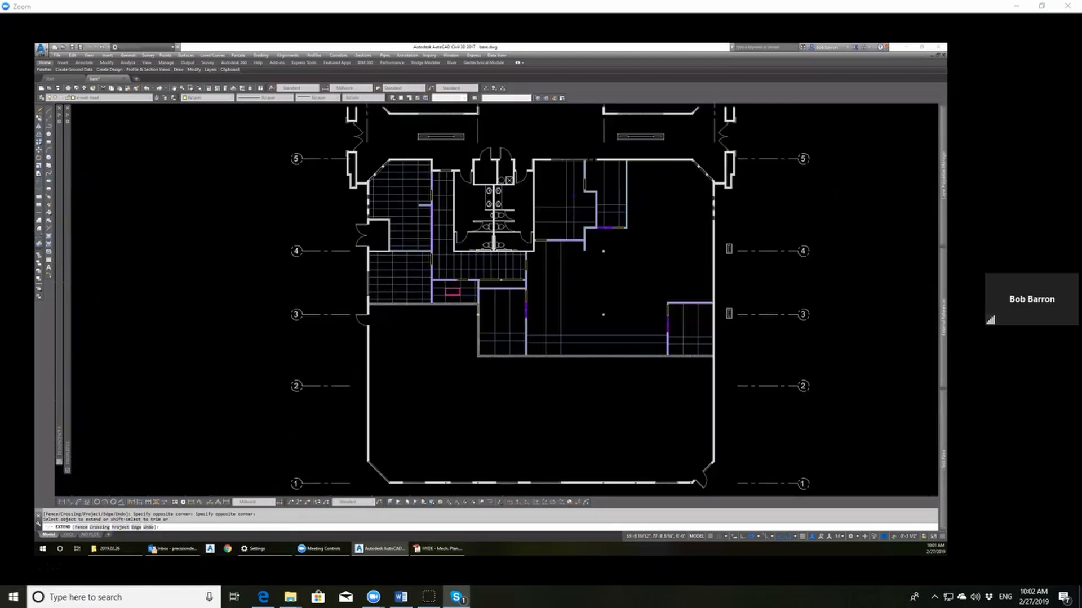
scroll(491, 300, up, 2)
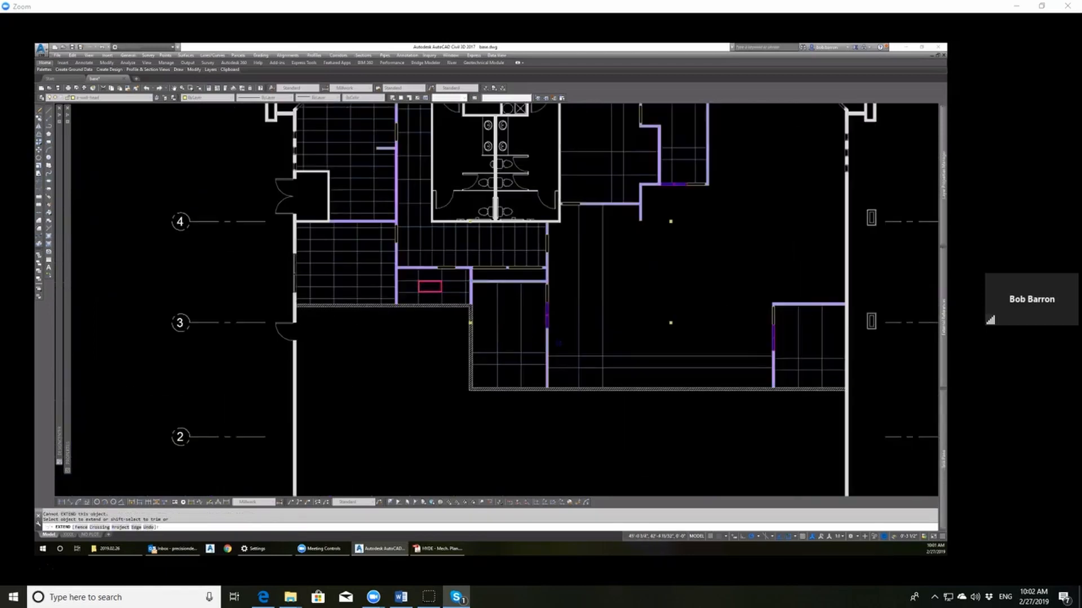
scroll(558, 342, up, 2)
key(Escape)
key(Escape)
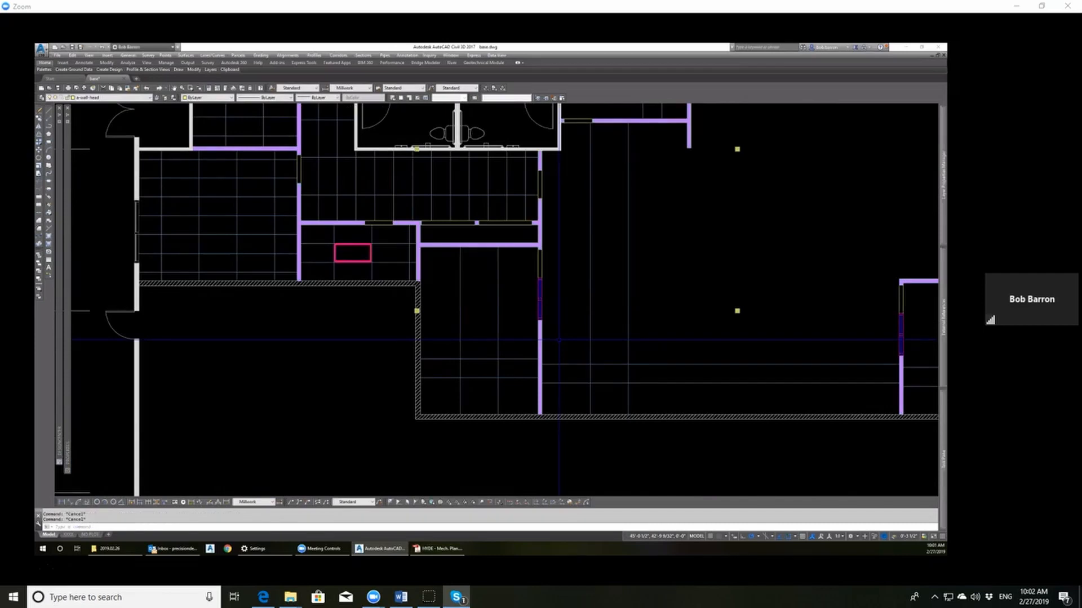
Step: Try to trim the two vertical grid lines in the large open office at its upper horizontal grid line
text(tr)
key(Return)
scroll(564, 307, down, 2)
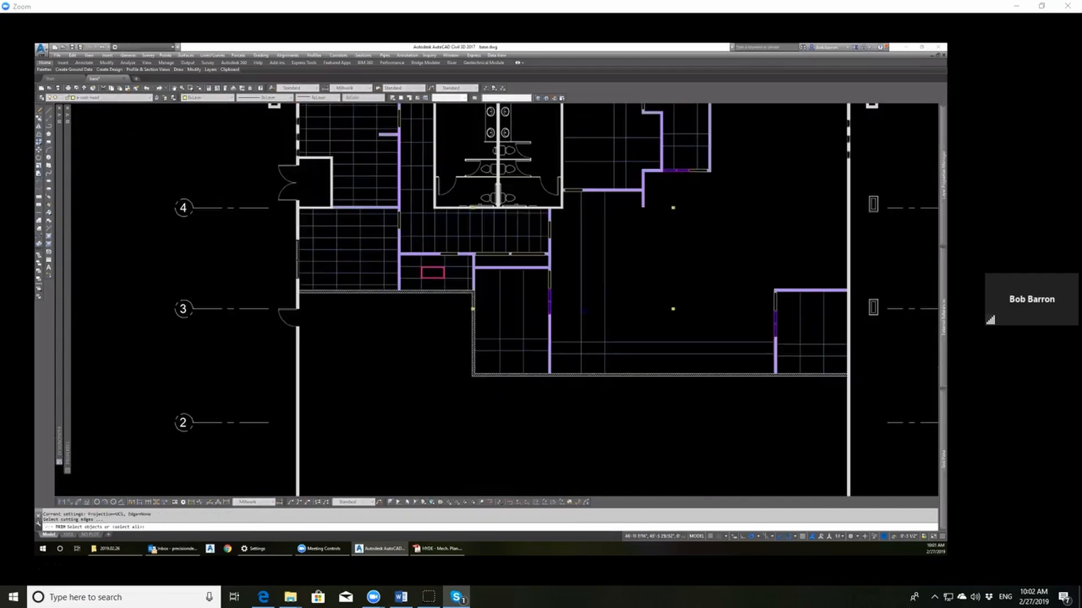
scroll(616, 305, up, 2)
key(Return)
click(620, 323)
click(537, 270)
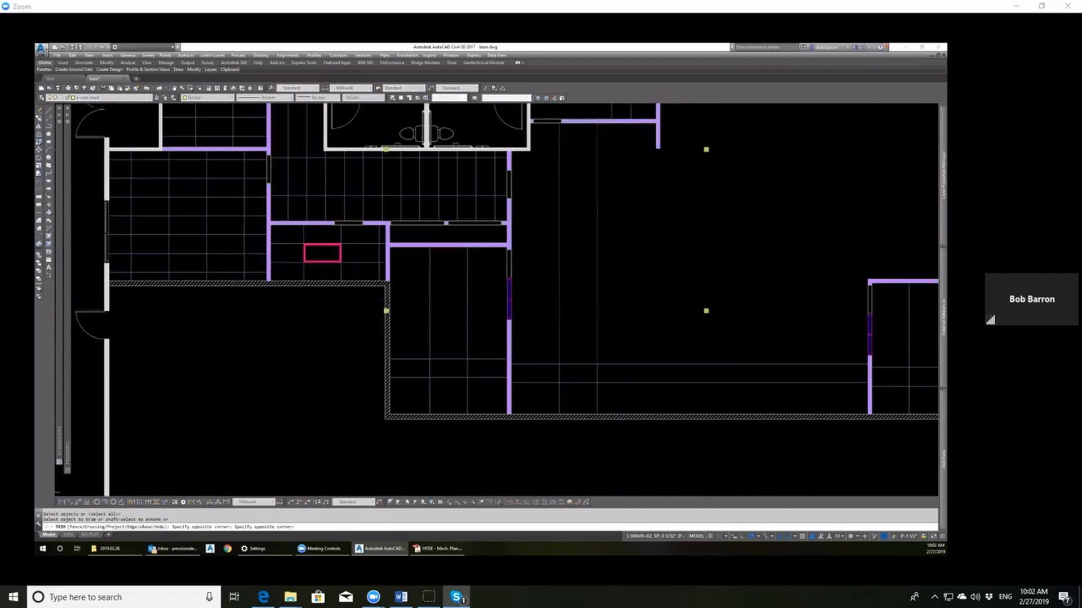
click(605, 372)
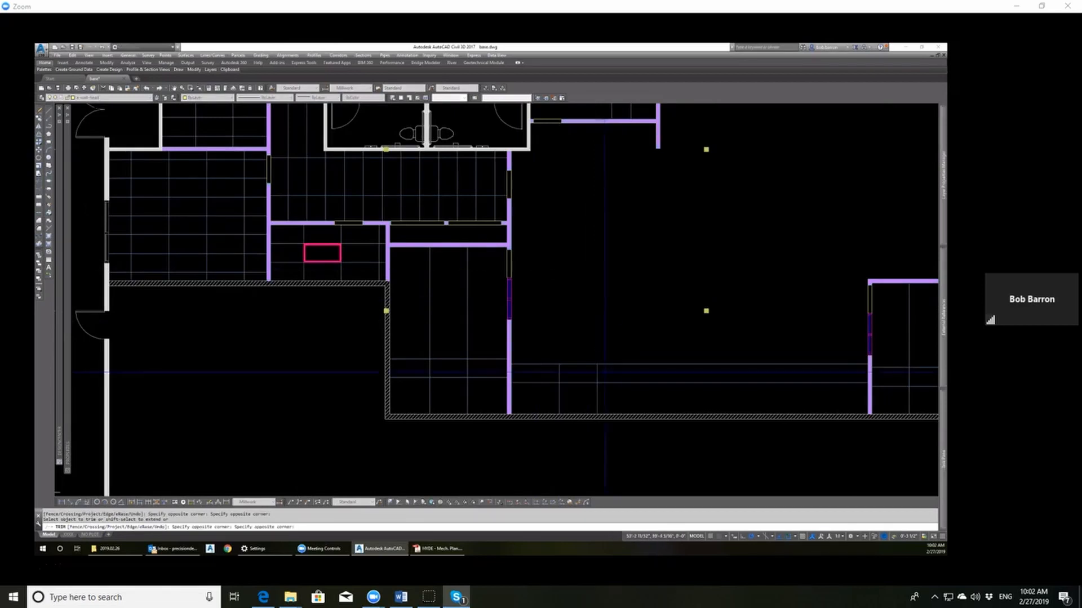
click(560, 364)
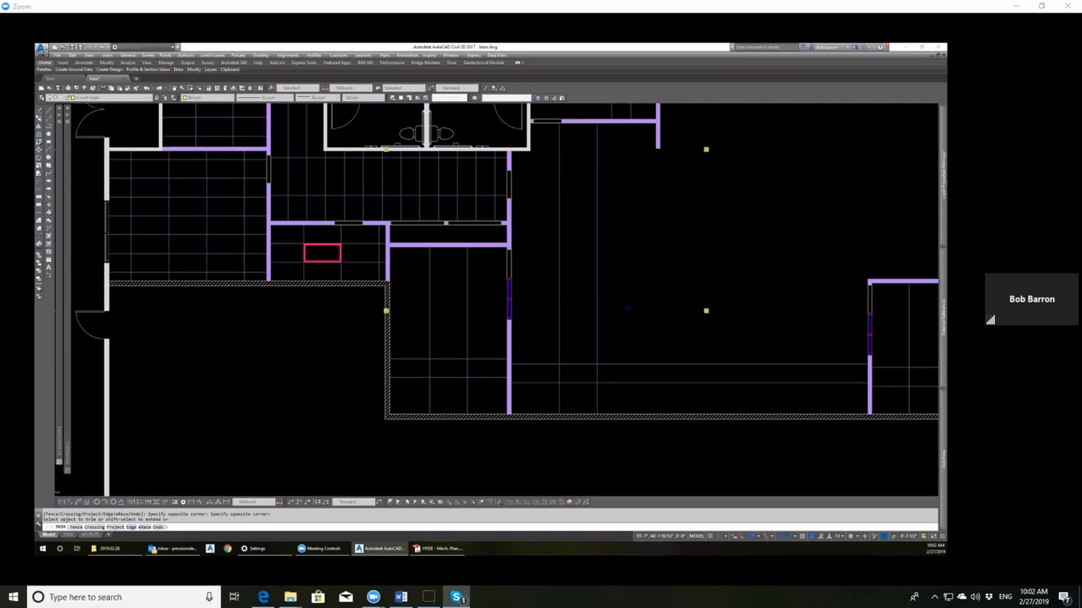
scroll(381, 414, down, 1)
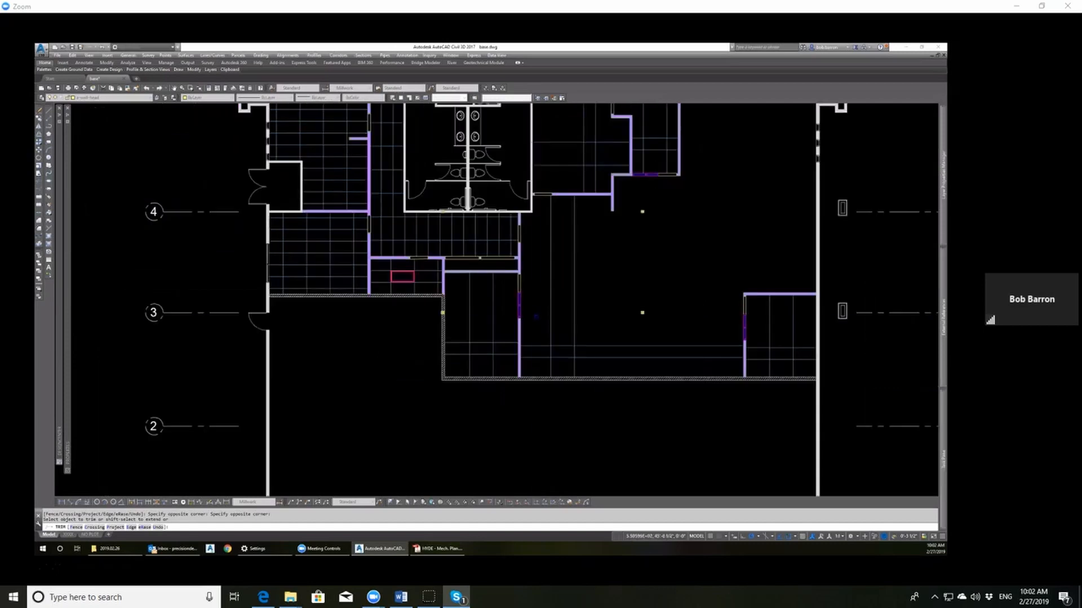
key(Escape)
key(Escape)
Step: Offset the southeast corner office's horizontal grid lines at 24 inches, filling the room up to its north and south walls
scroll(627, 330, down, 3)
scroll(627, 330, up, 2)
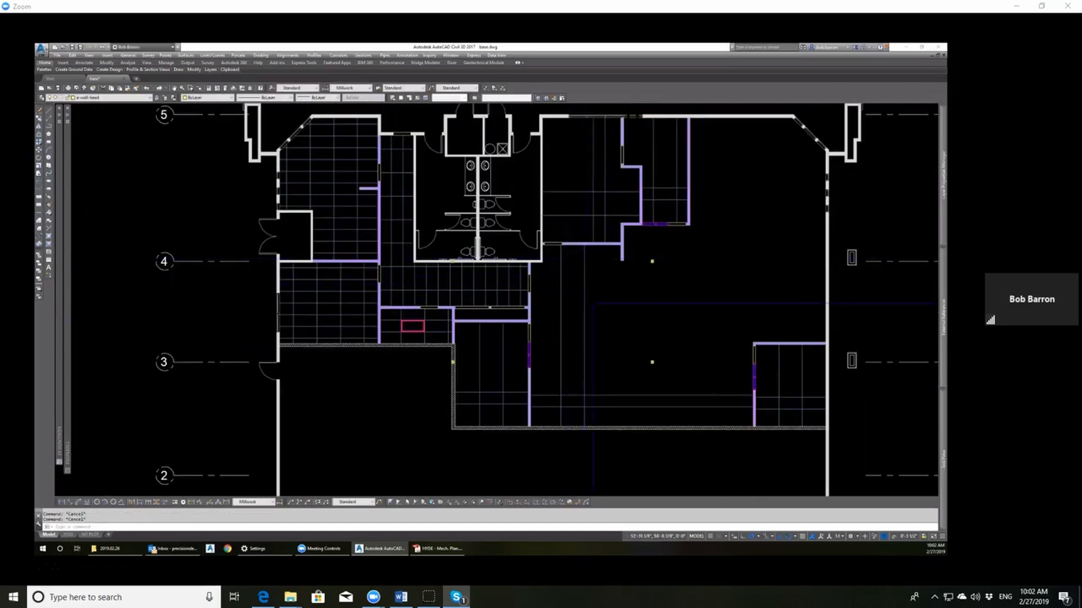
text(o)
key(Return)
text(24)
key(Return)
click(772, 398)
click(771, 374)
click(772, 386)
click(772, 371)
click(772, 374)
click(771, 362)
click(772, 362)
click(772, 354)
click(766, 409)
click(765, 419)
Step: Offset the large open office's horizontal grid lines at 24 inches, north to about column line 4 and south to the south wall
click(591, 396)
click(595, 384)
click(597, 384)
click(599, 372)
click(599, 372)
click(598, 362)
click(598, 360)
click(596, 349)
click(596, 348)
click(595, 338)
click(595, 337)
click(595, 326)
click(595, 325)
click(594, 315)
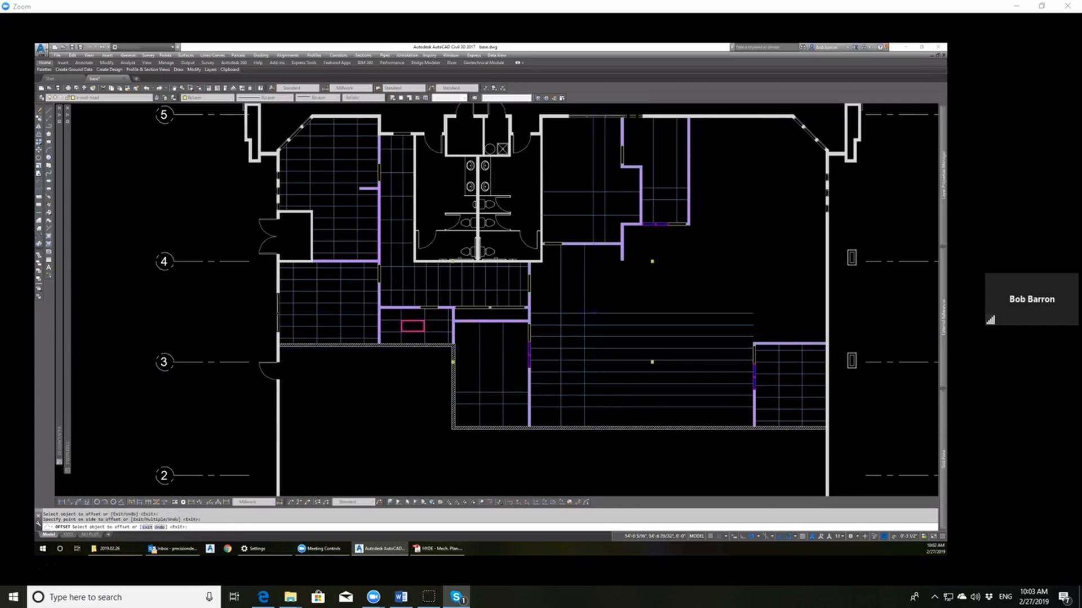
click(594, 314)
click(592, 302)
click(592, 301)
click(591, 291)
click(592, 290)
click(591, 279)
click(594, 277)
click(594, 269)
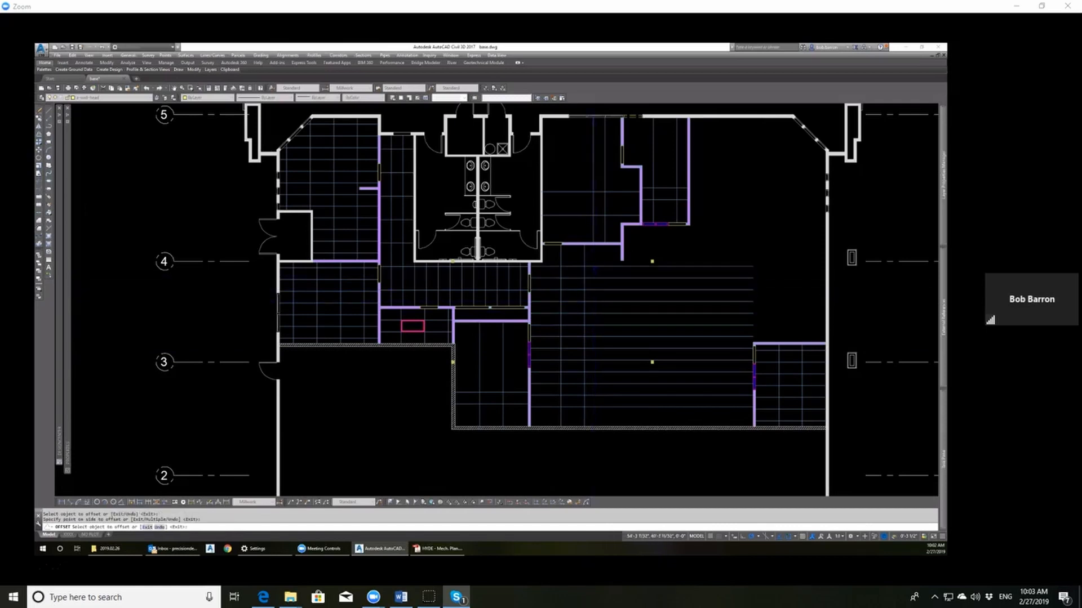
click(594, 267)
click(594, 258)
scroll(595, 274, down, 2)
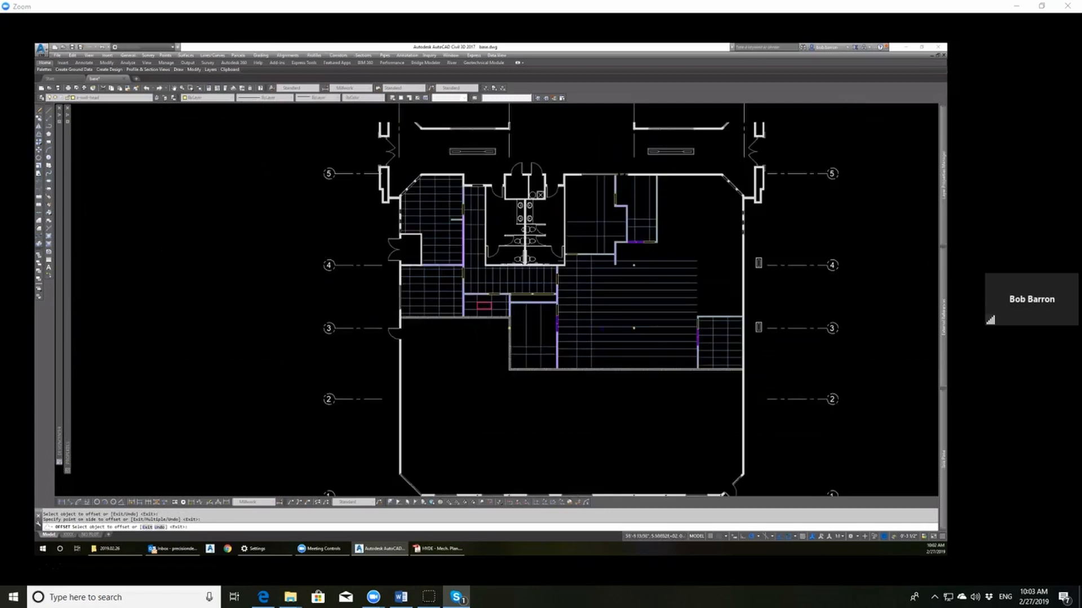
scroll(596, 384, up, 4)
click(595, 314)
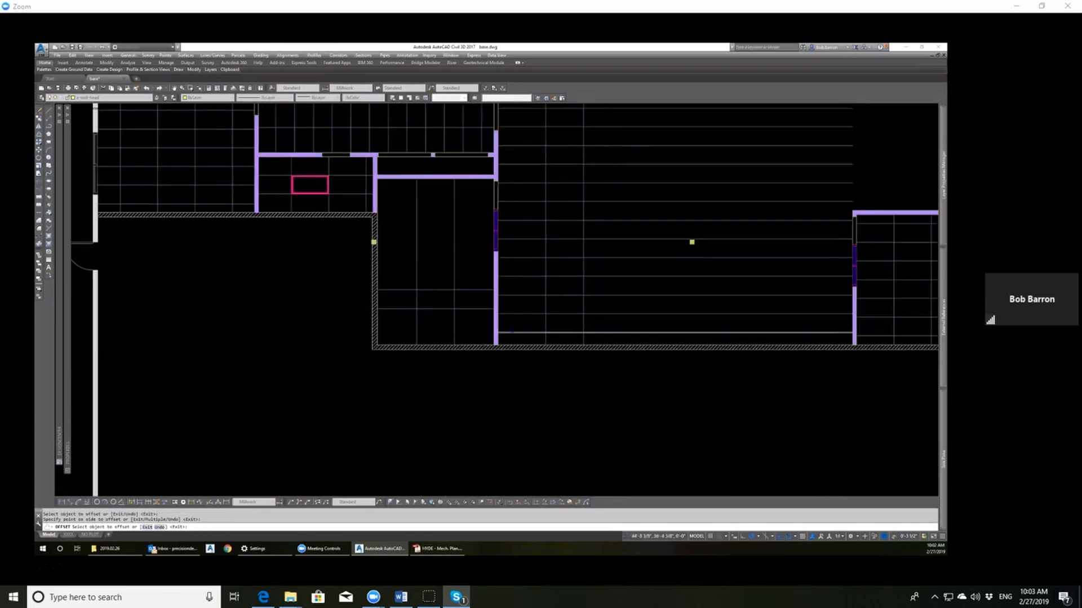
click(595, 327)
Step: Offset the horizontal grid lines at 24 inches in the room west of the large open office, filling it between its north and south walls
click(472, 271)
click(472, 258)
click(472, 252)
click(473, 241)
click(473, 234)
click(472, 222)
click(472, 215)
click(472, 204)
click(474, 310)
click(472, 327)
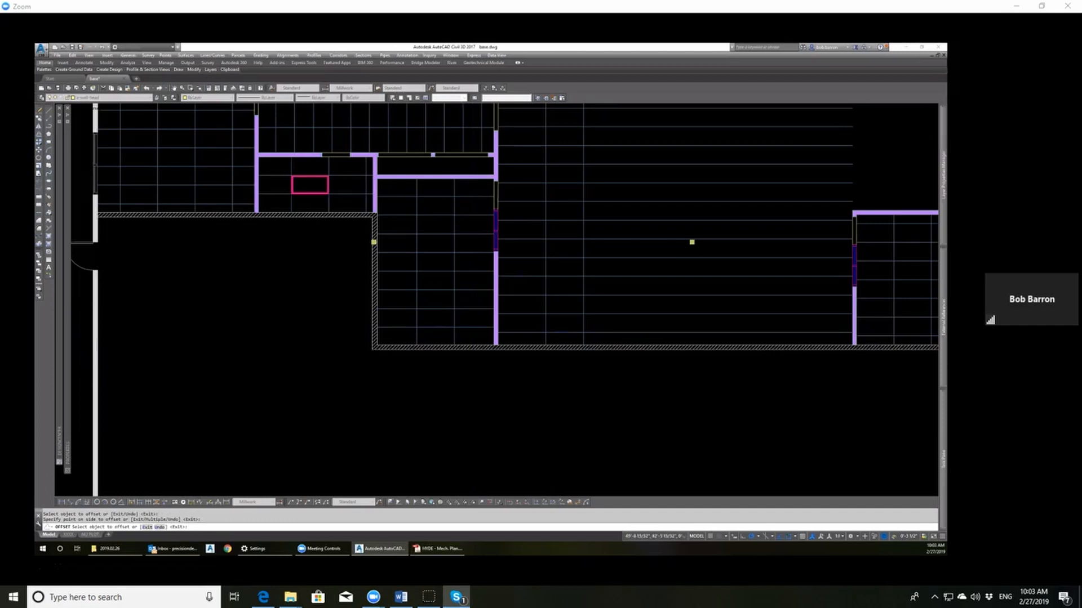
scroll(578, 377, down, 6)
scroll(587, 257, up, 6)
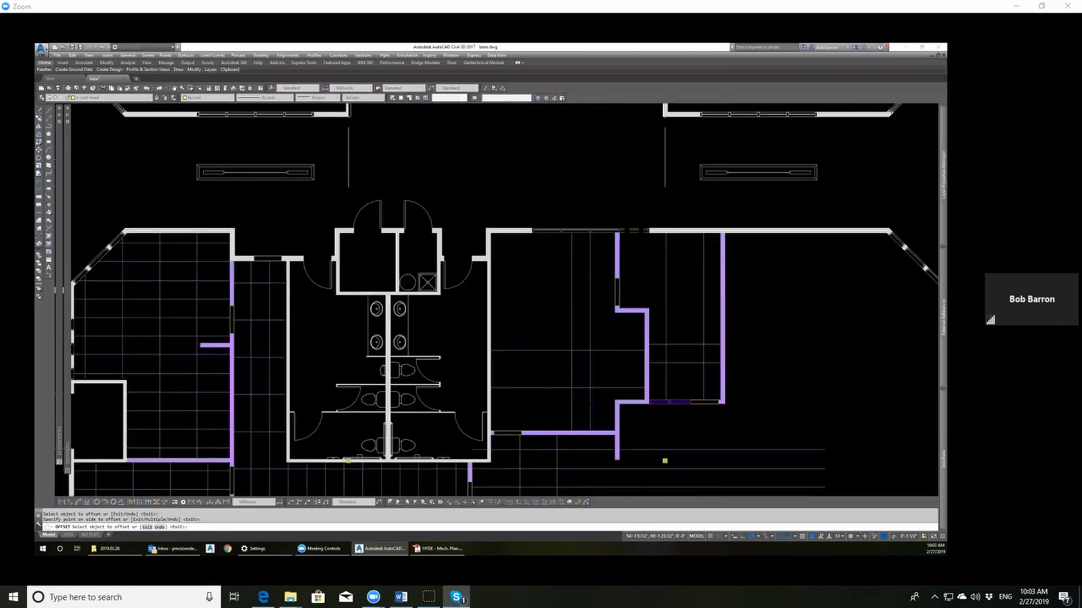
scroll(591, 404, up, 2)
scroll(551, 268, down, 2)
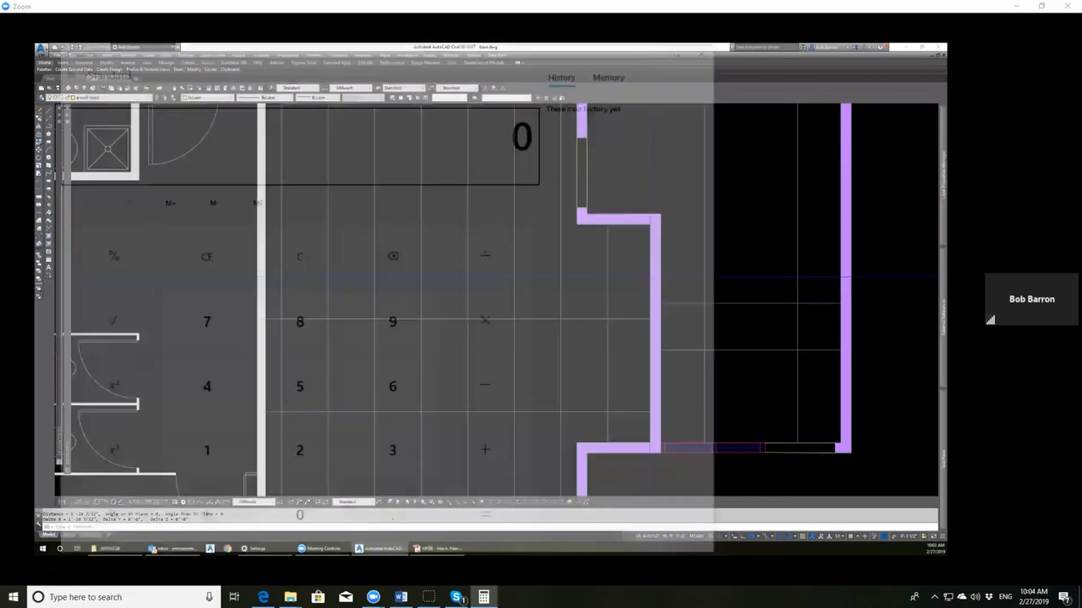
Step: Multiply 13 by 54, by 4 and by 10 in Calculator and return to the drawing
text(2)
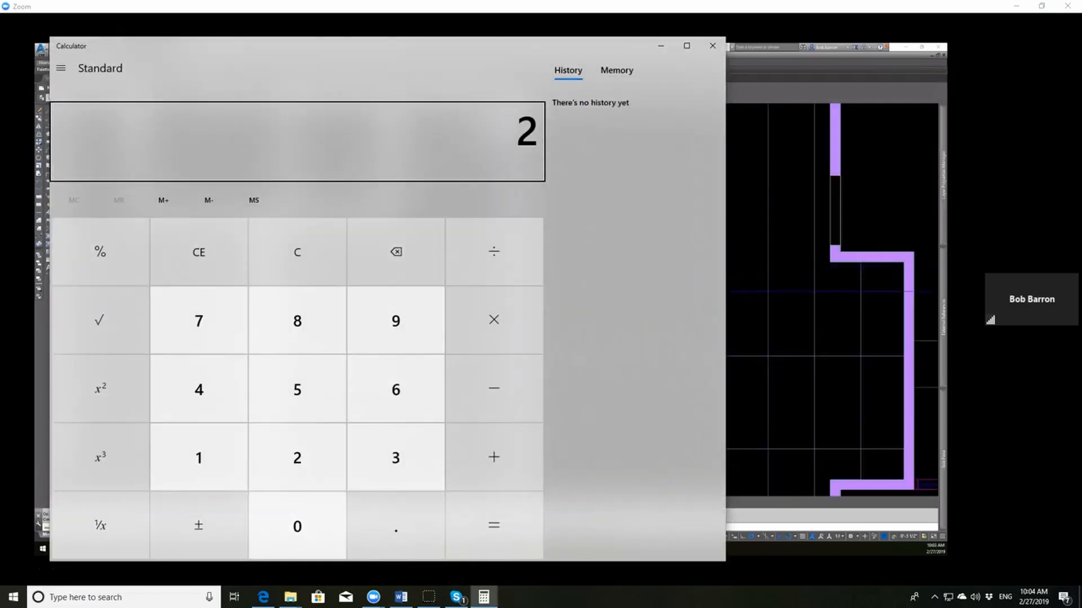
key(BackSpace)
text(13*)
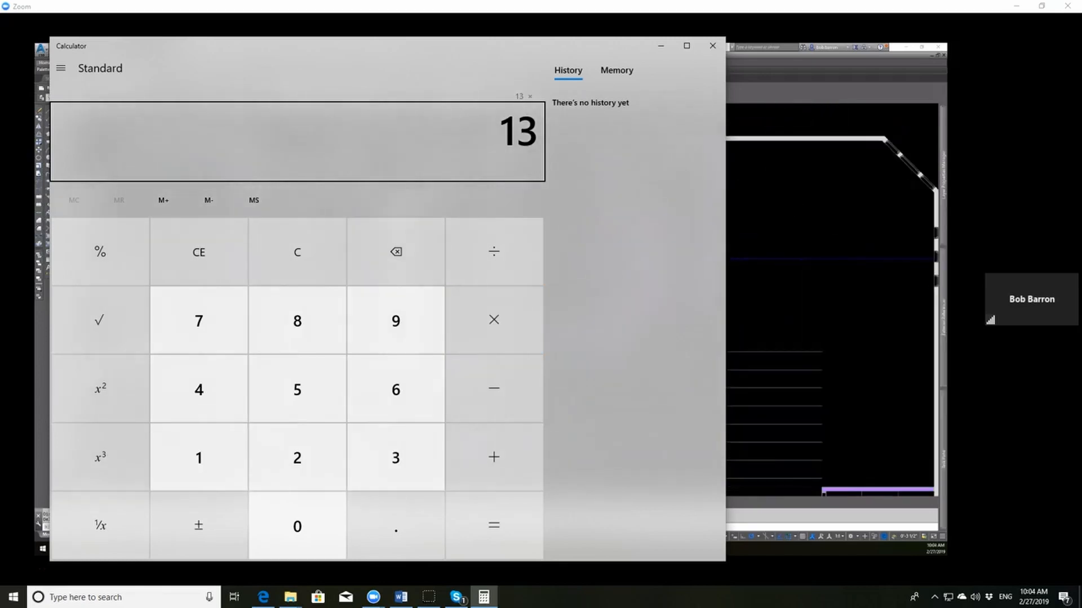
text(5)
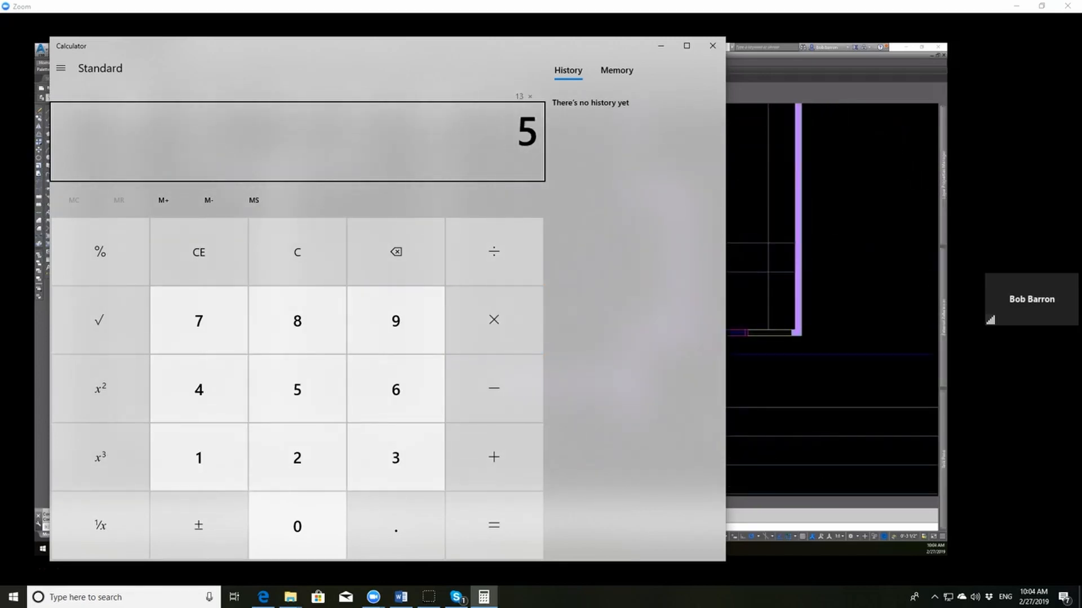
text(4)
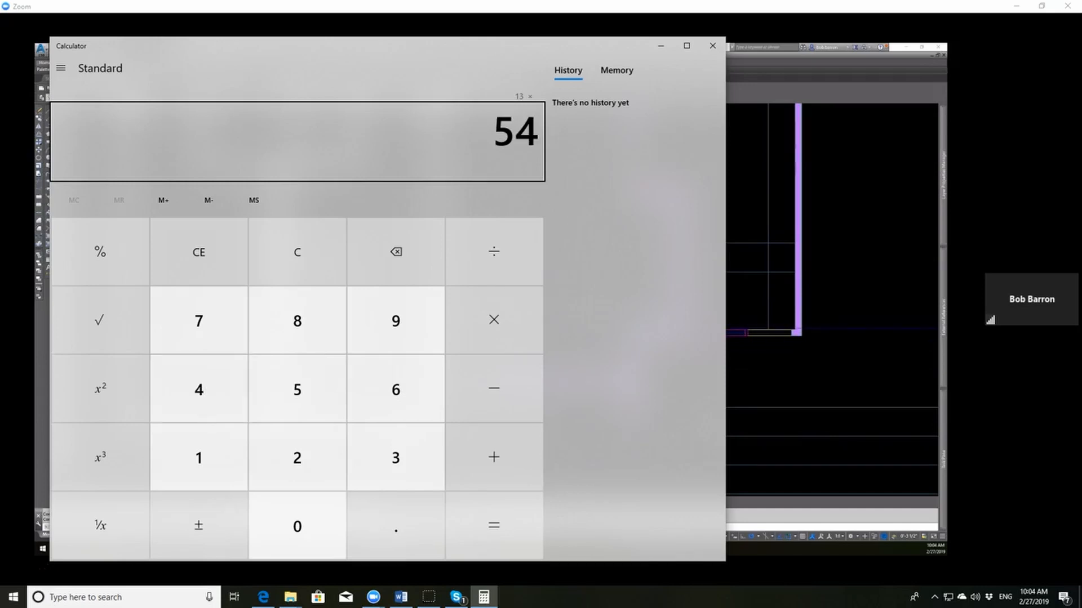
key(Return)
text(*4)
key(Return)
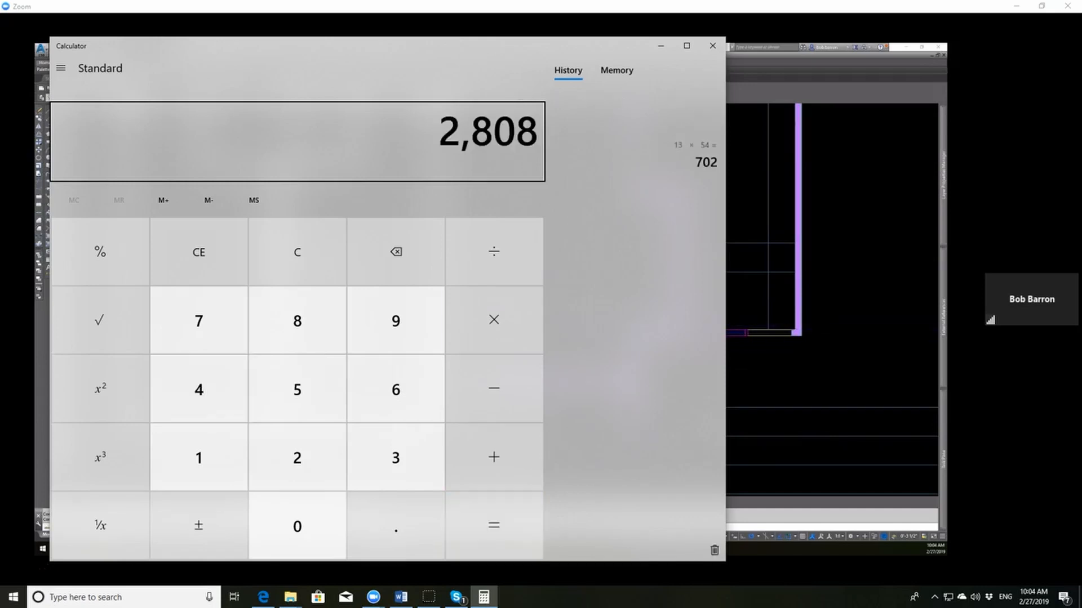
text(*10)
key(Return)
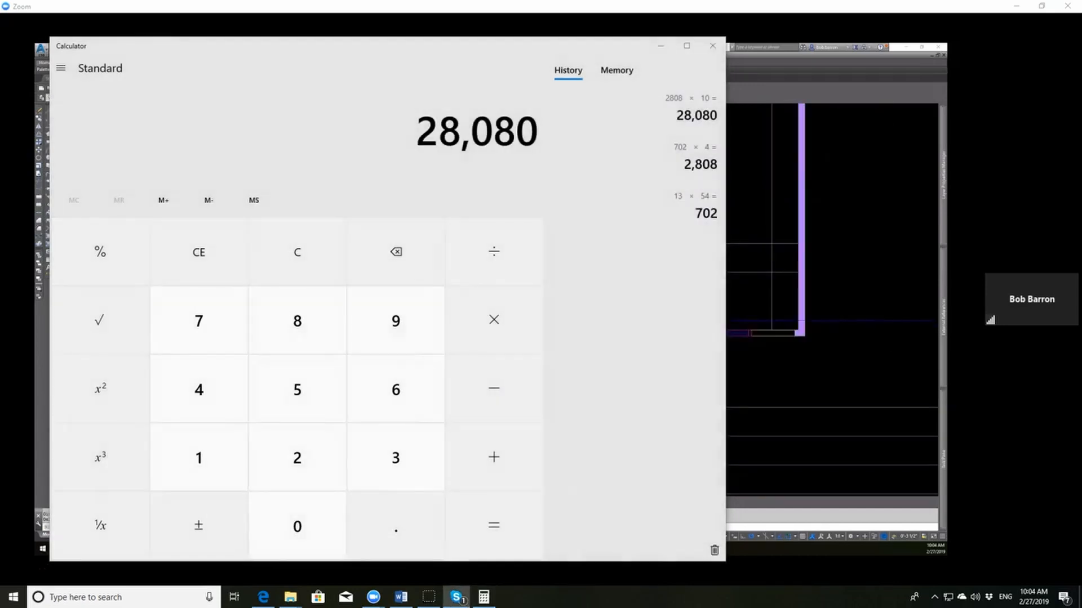
click(670, 47)
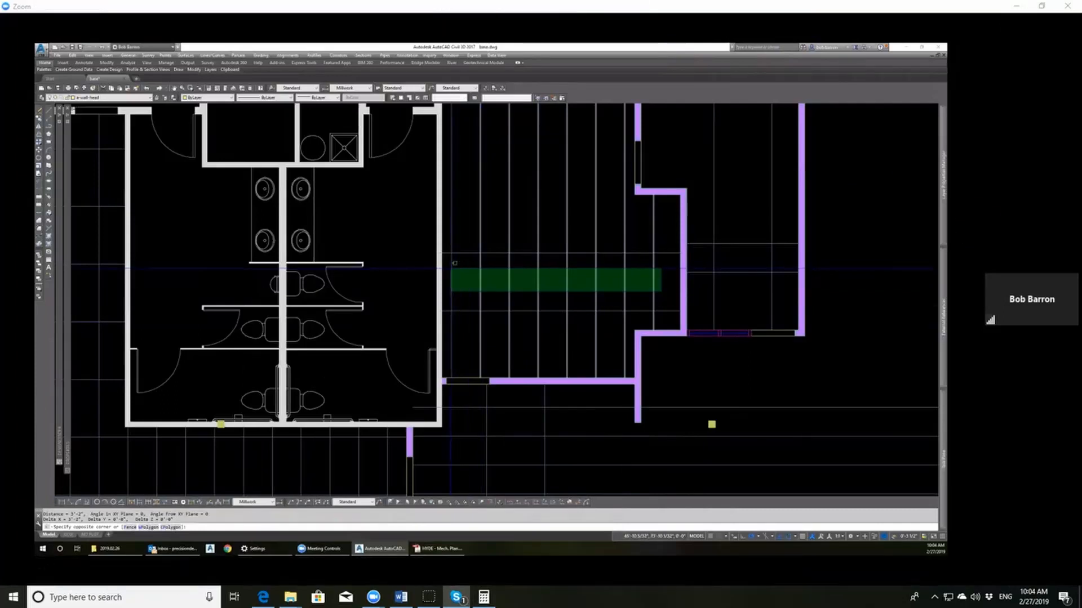
Step: Move the vertical grid lines in the room east of the restrooms slightly west, and bring the lower horizontal line's end to the restroom wall
click(451, 225)
key(space)
click(441, 224)
key(Escape)
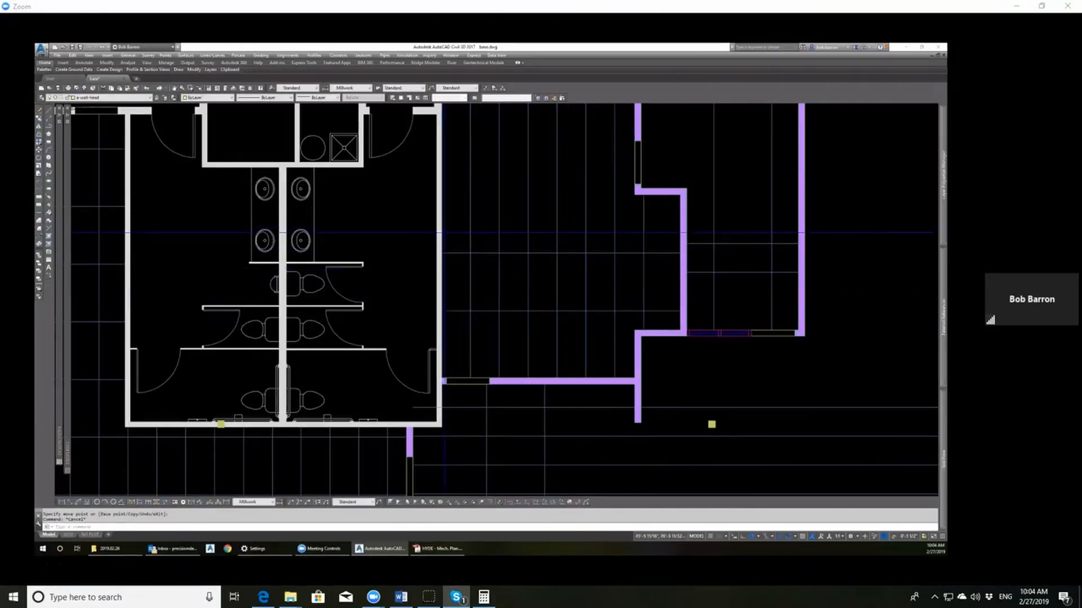
click(441, 234)
key(Escape)
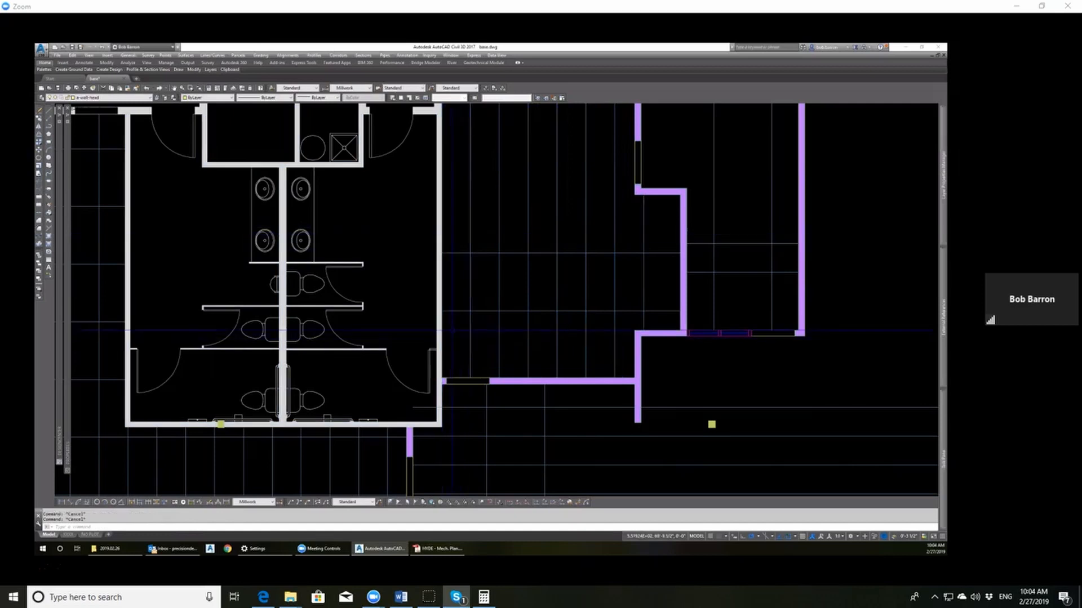
Step: Offset the lower horizontal grid line of the room east of the restrooms 4 feet to the south
scroll(450, 391, up, 4)
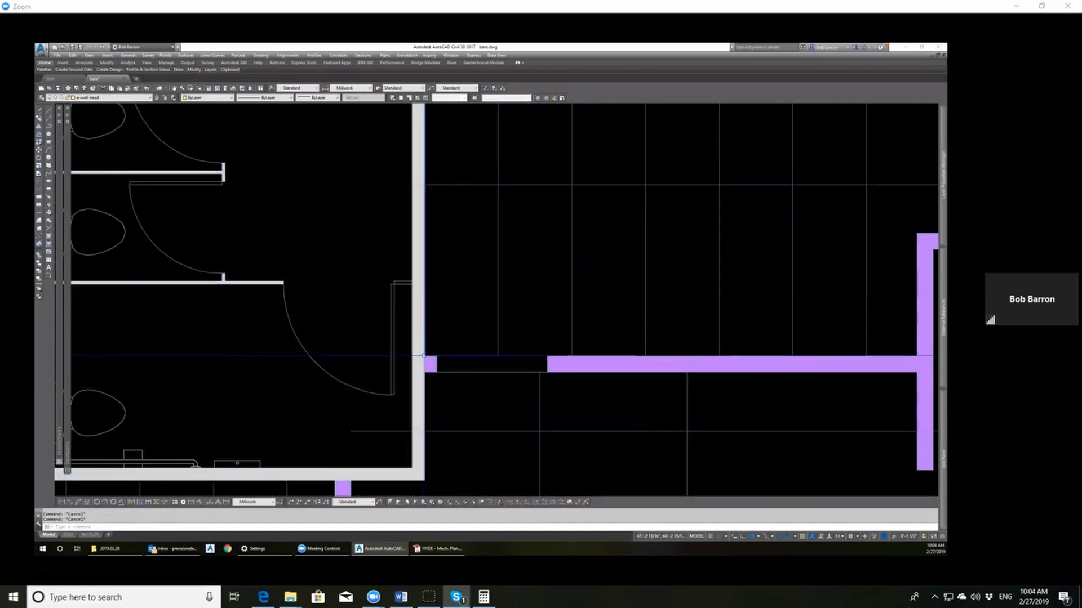
scroll(432, 363, down, 5)
scroll(541, 325, up, 2)
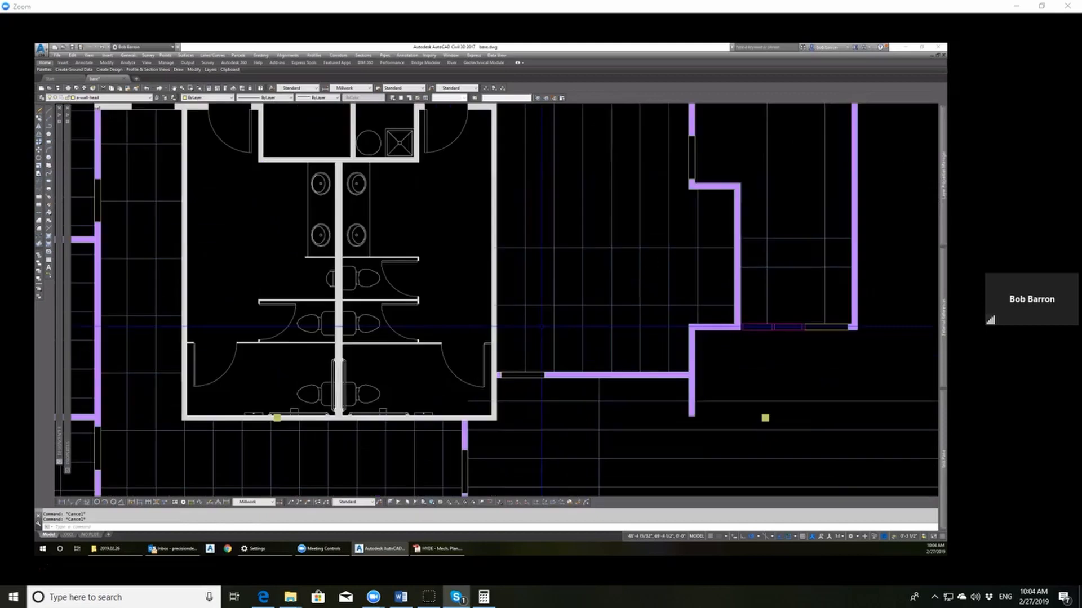
text(o)
key(Return)
text(4)
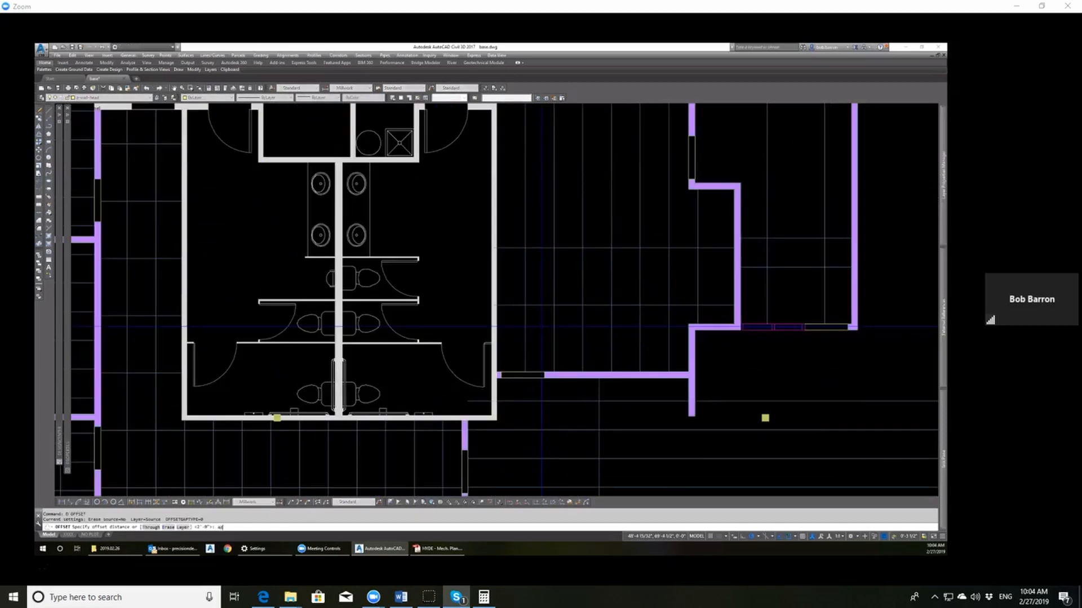
key(Return)
click(605, 307)
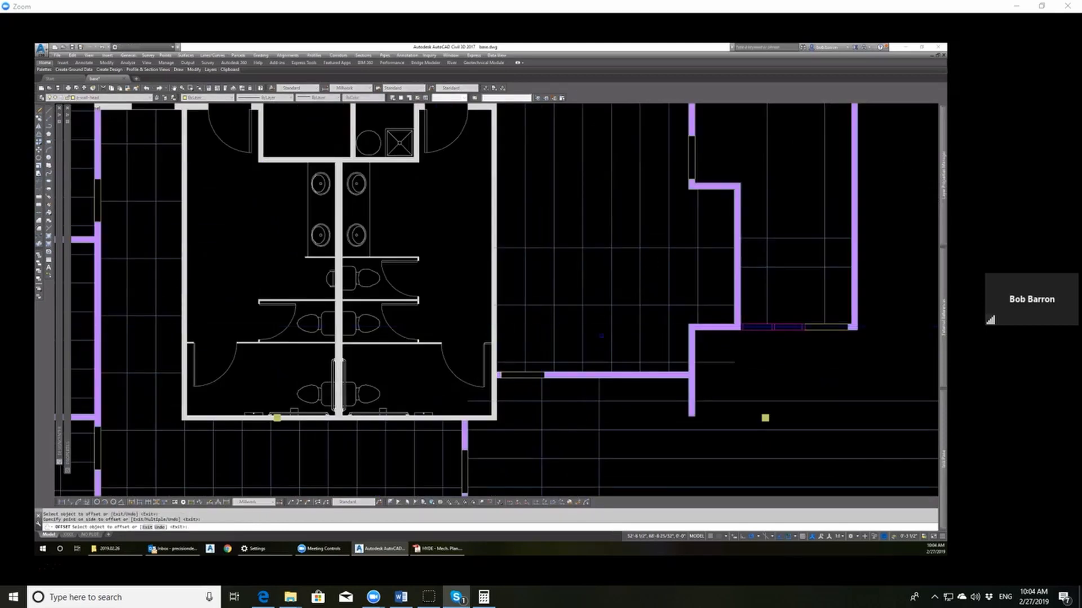
key(Escape)
key(Escape)
scroll(680, 356, up, 2)
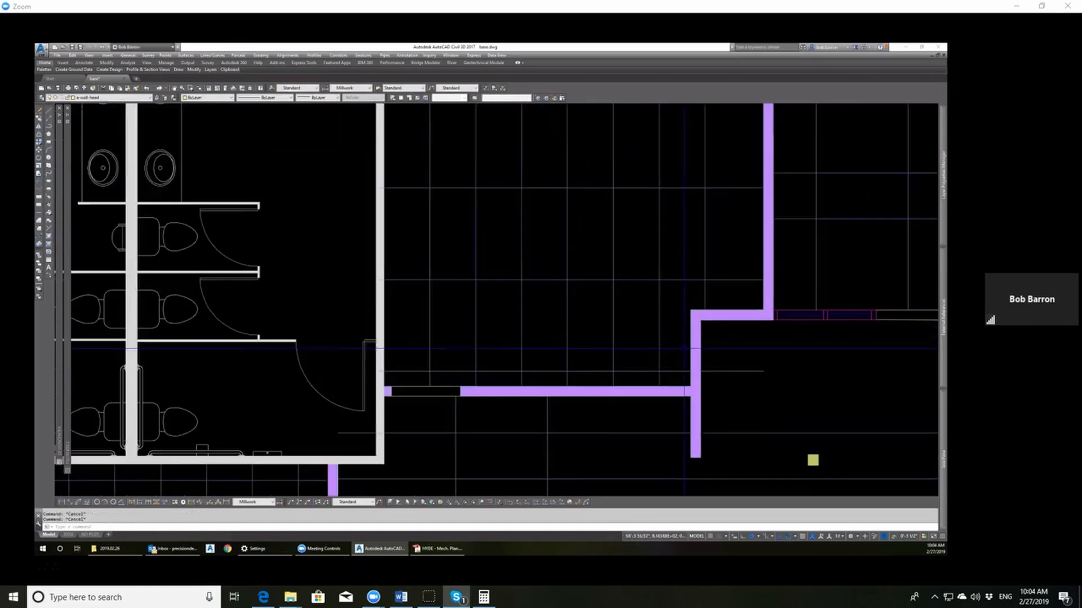
scroll(680, 356, down, 2)
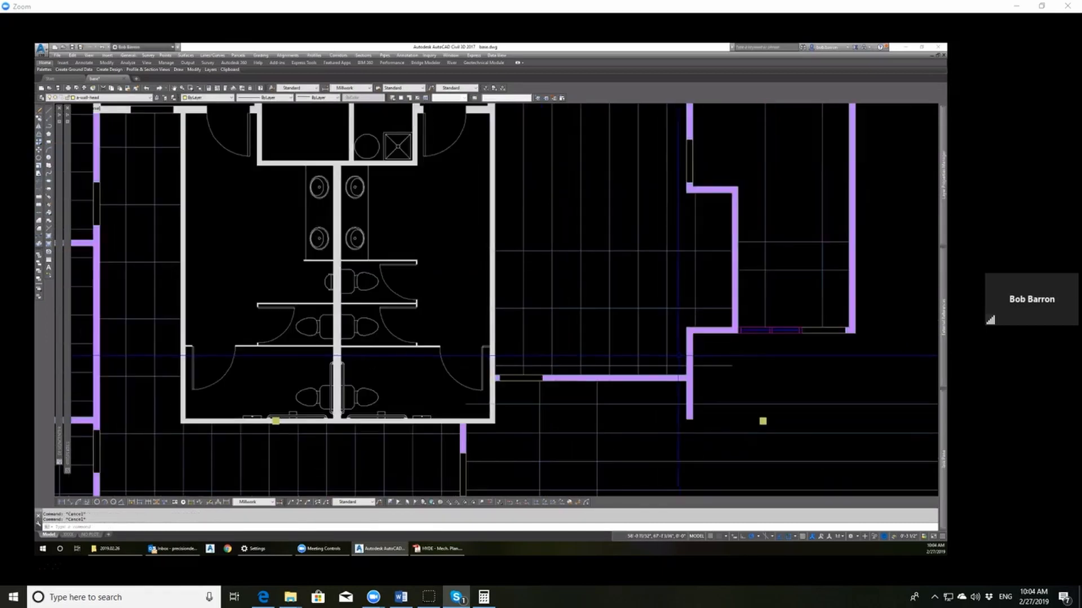
Step: Offset the easternmost vertical grid line of the room east of the restrooms 24 inches into the room's east alcove
middle_drag(646, 246, 651, 289)
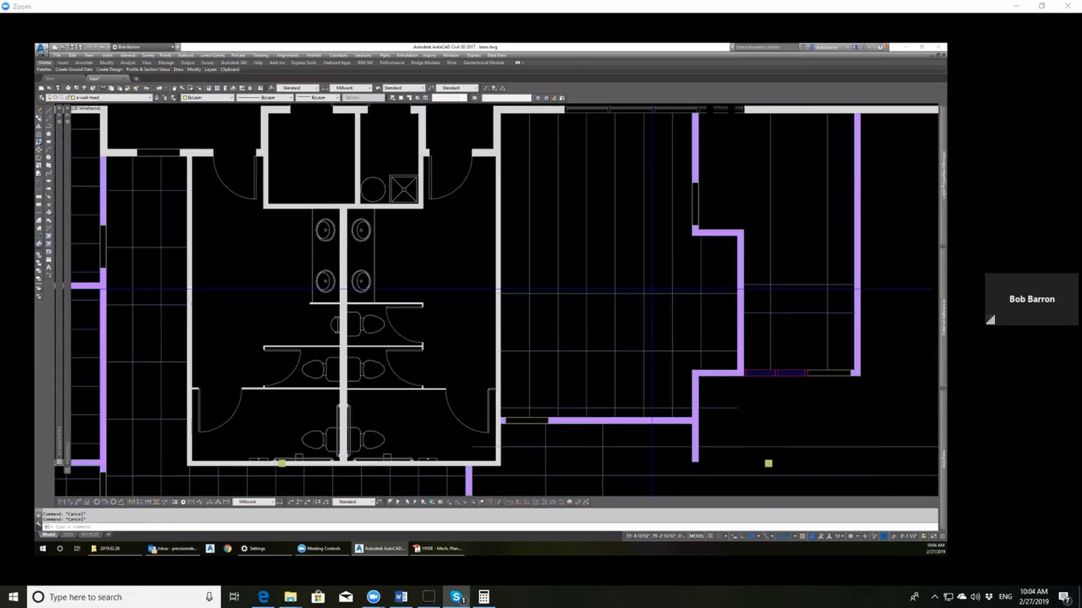
scroll(651, 289, down, 2)
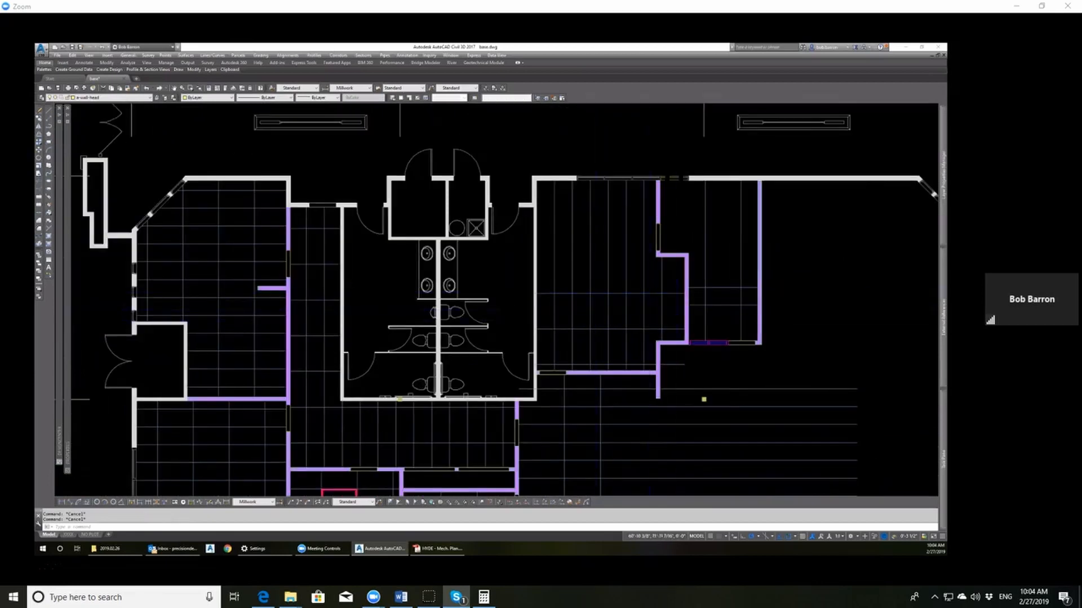
scroll(675, 320, up, 2)
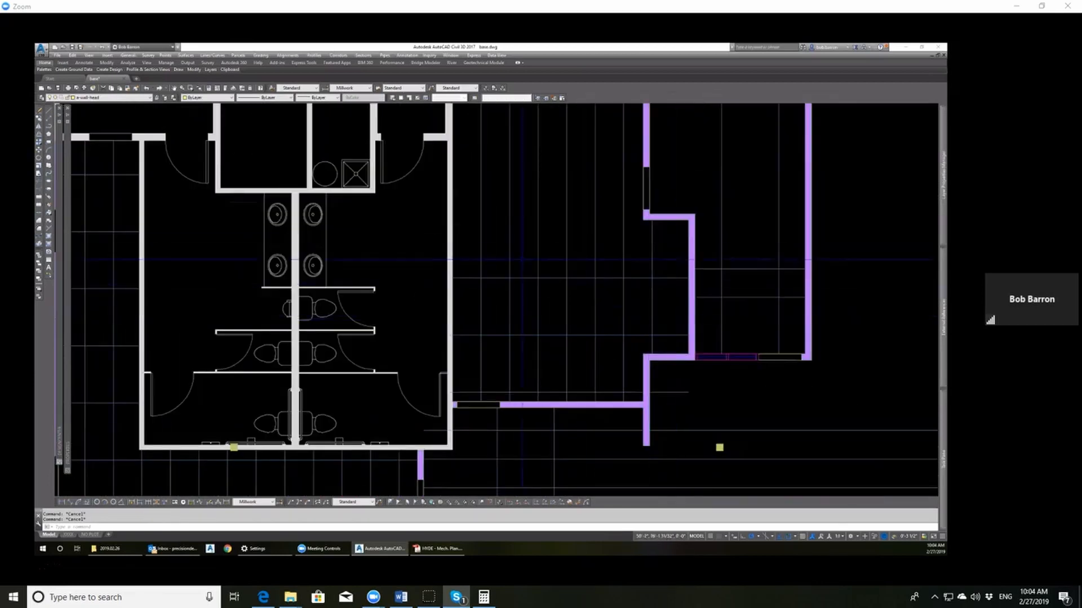
middle_drag(521, 260, 553, 323)
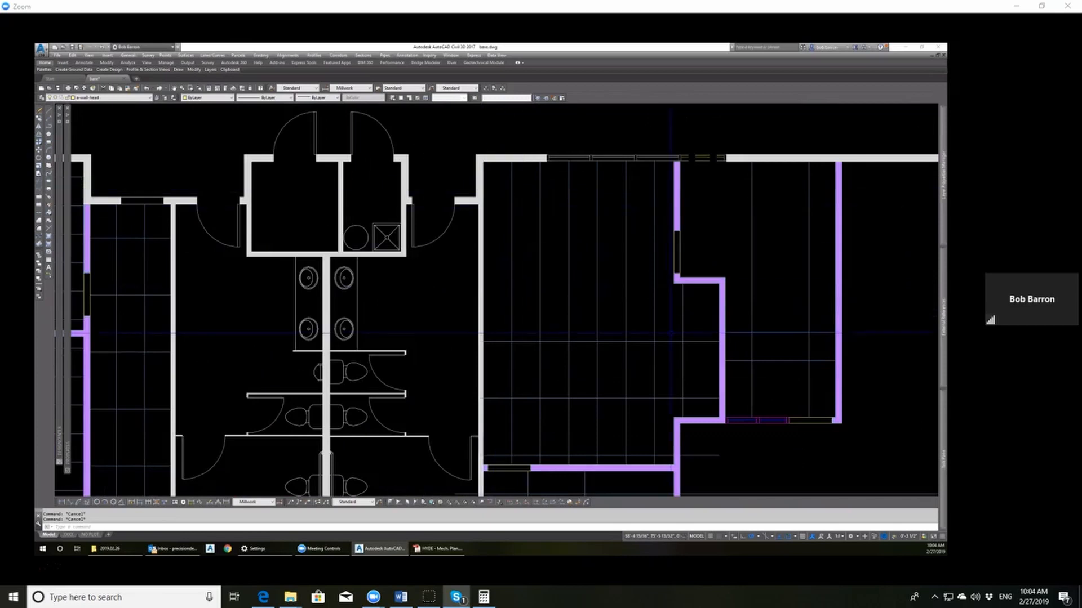
key(Return)
text(24)
key(Return)
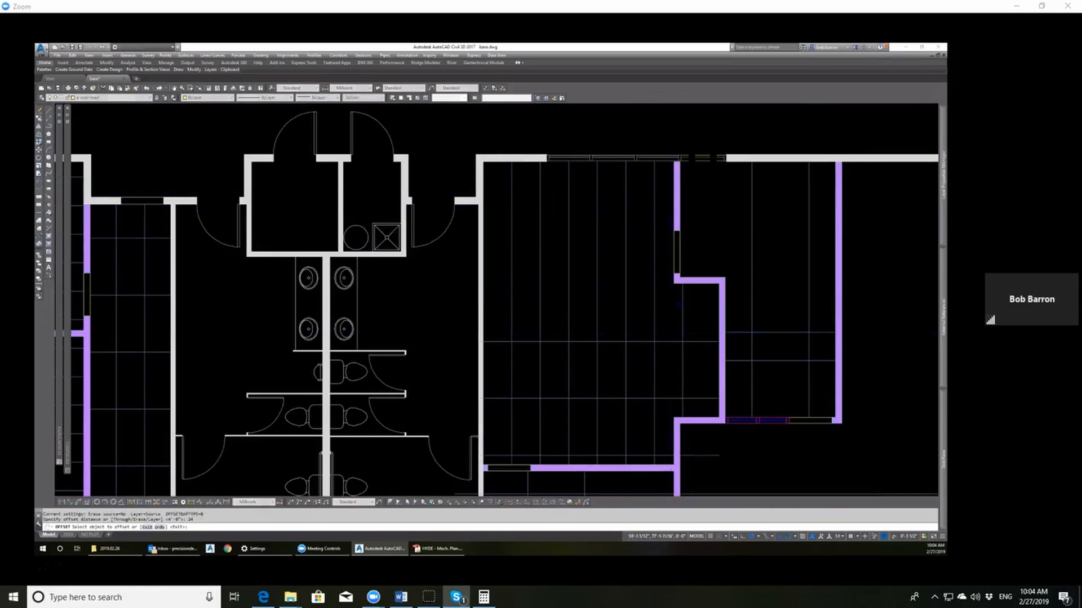
click(683, 307)
Step: Measure the gap between the alcove's last vertical grid line and the room's east wall
text(di)
key(Return)
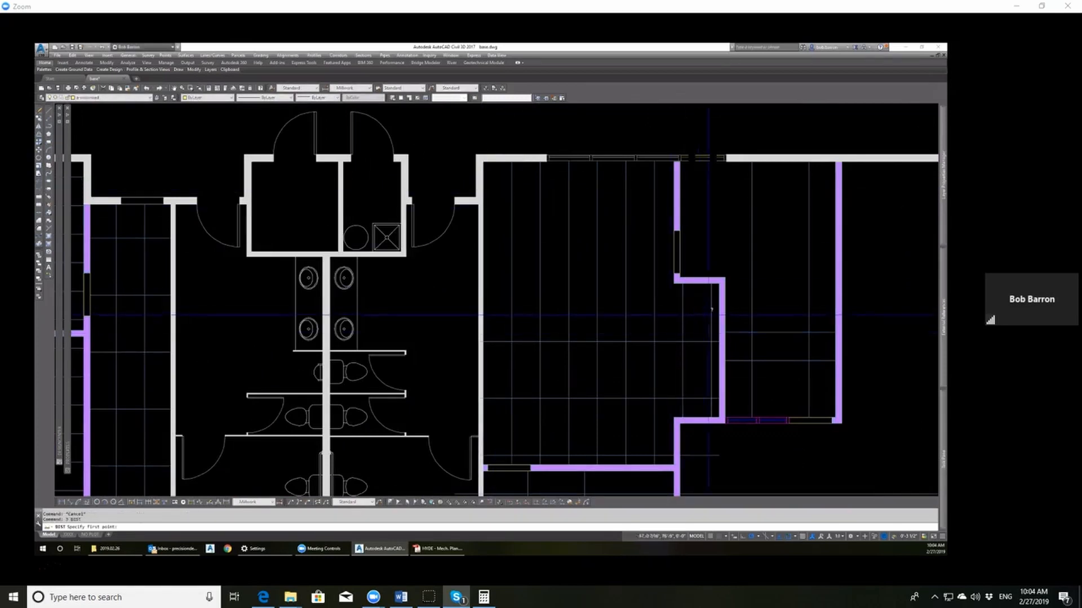
scroll(714, 306, up, 5)
click(707, 303)
click(726, 305)
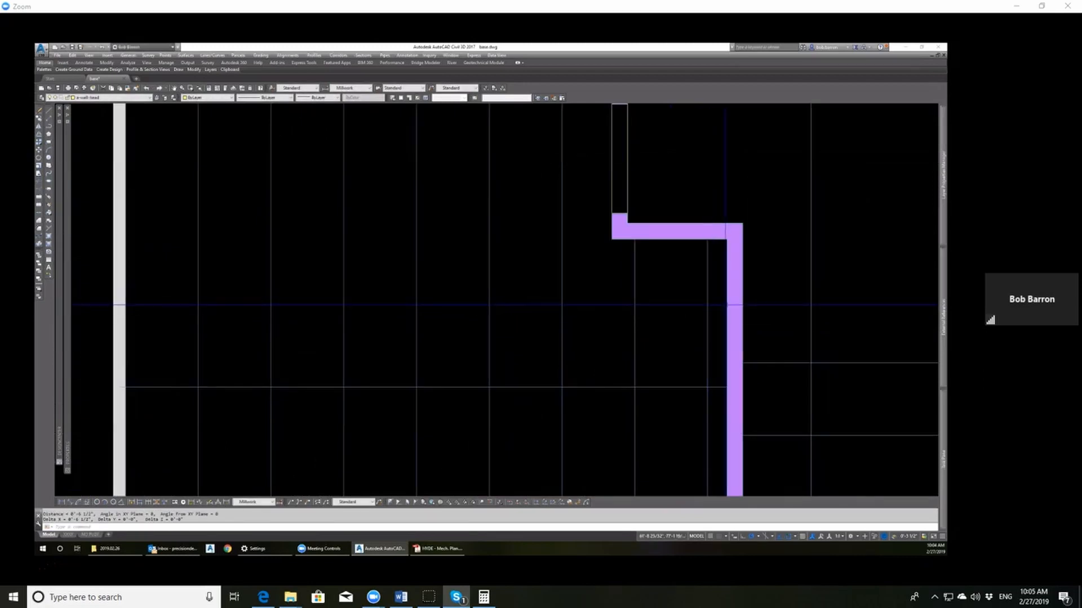
scroll(701, 271, down, 5)
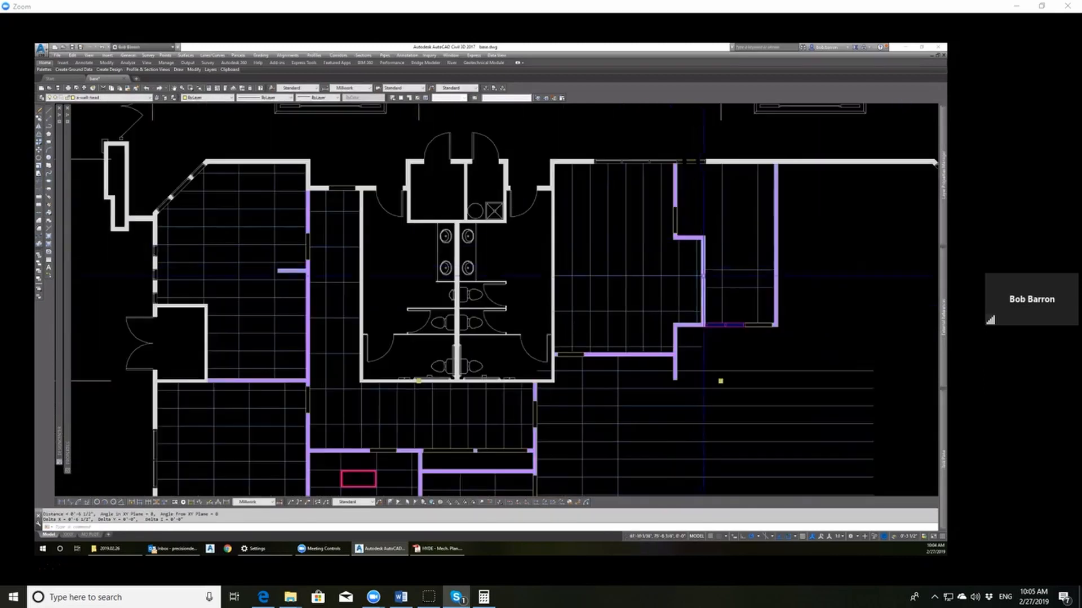
Step: Stretch the overrunning east end of the room's lowest horizontal grid line back to the east wall
scroll(692, 344, up, 4)
key(Escape)
key(Escape)
click(698, 359)
click(683, 341)
click(716, 350)
key(Escape)
scroll(654, 343, down, 3)
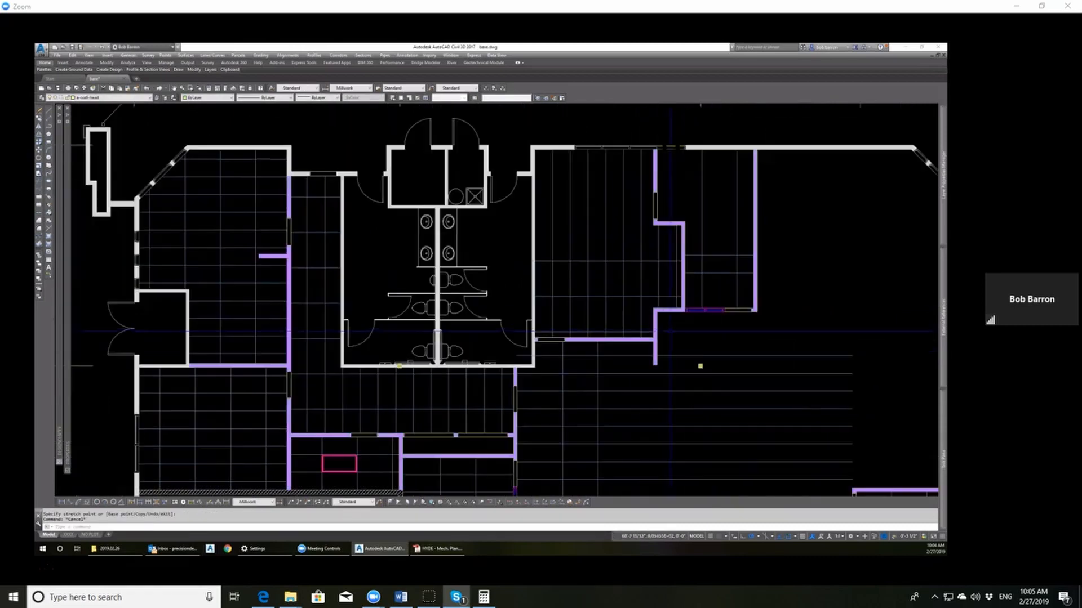
key(Escape)
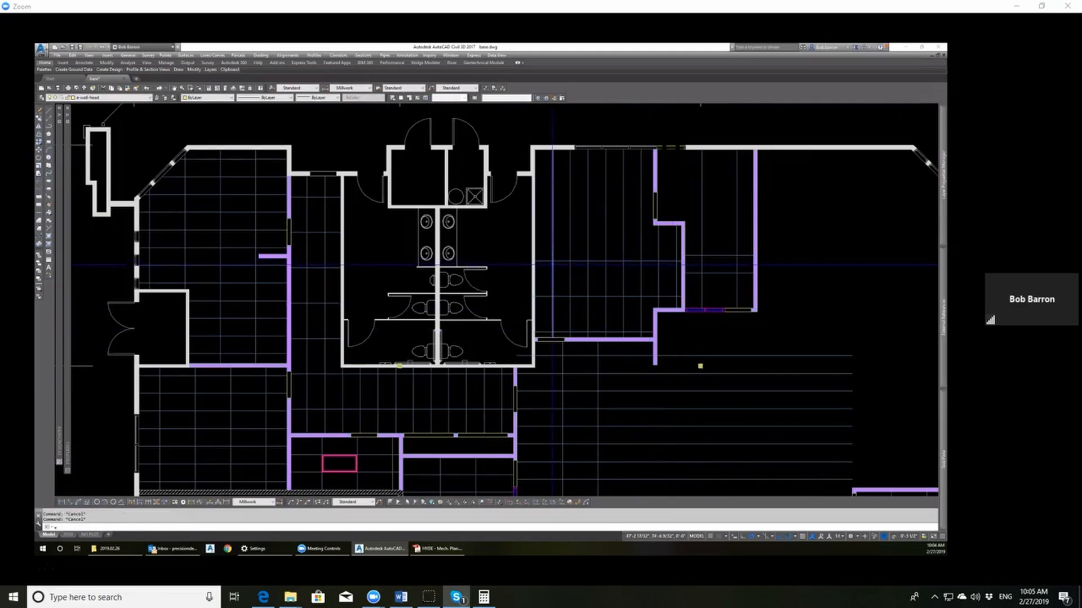
Step: Measure the distance from the room's first vertical grid line to the restroom wall on its west side
text(3)
key(space)
click(552, 261)
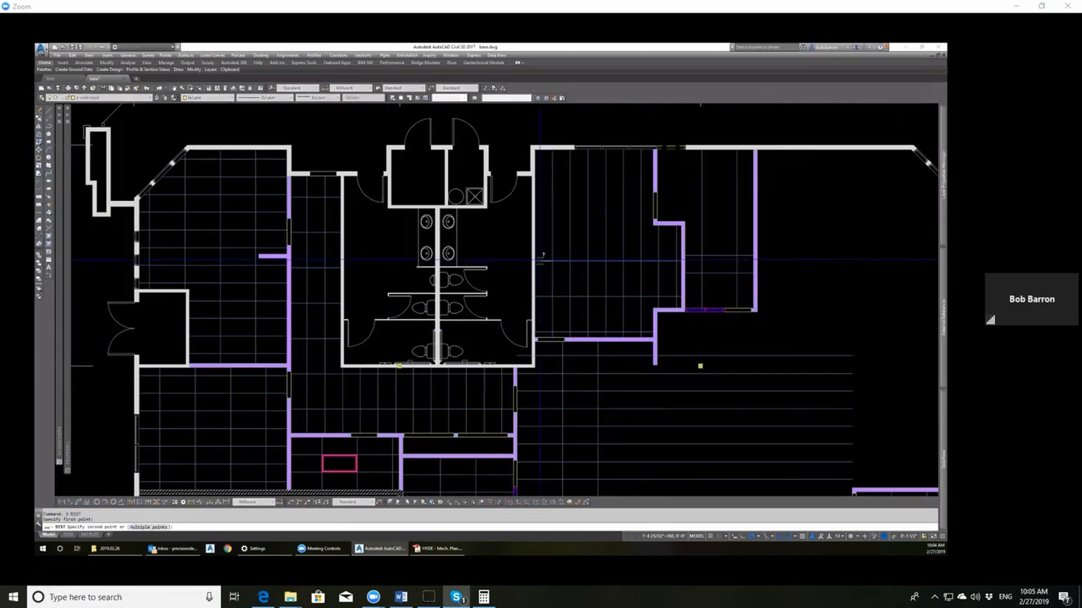
click(534, 261)
scroll(534, 260, down, 2)
Step: Offset the upper horizontal grid line of the room east of the restrooms at 4 feet toward the north wall
text(o)
key(space)
scroll(576, 271, up, 2)
text(4)
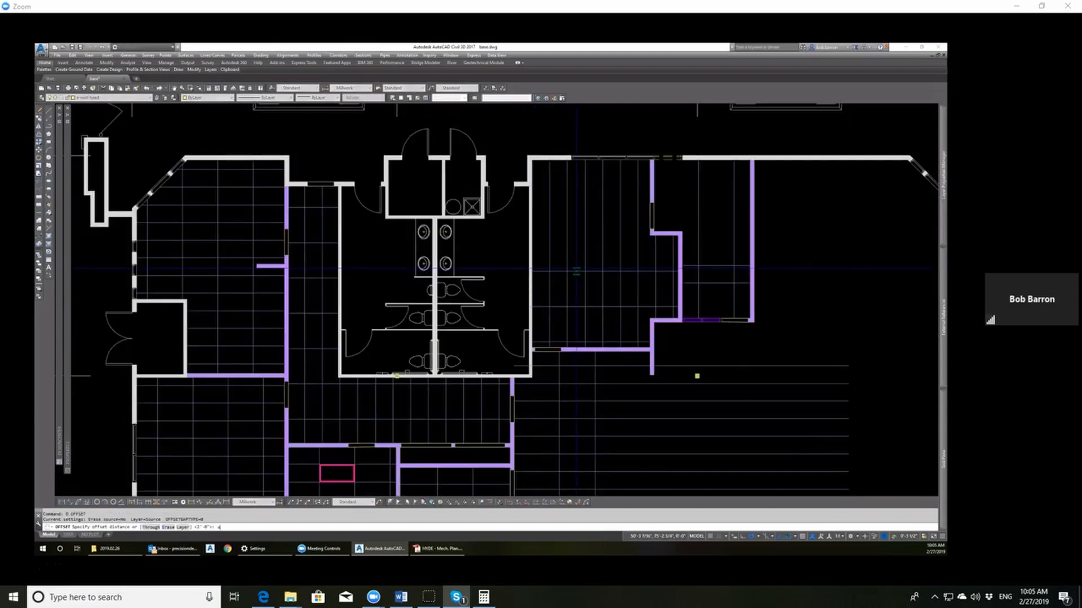
key(Return)
click(576, 271)
click(575, 248)
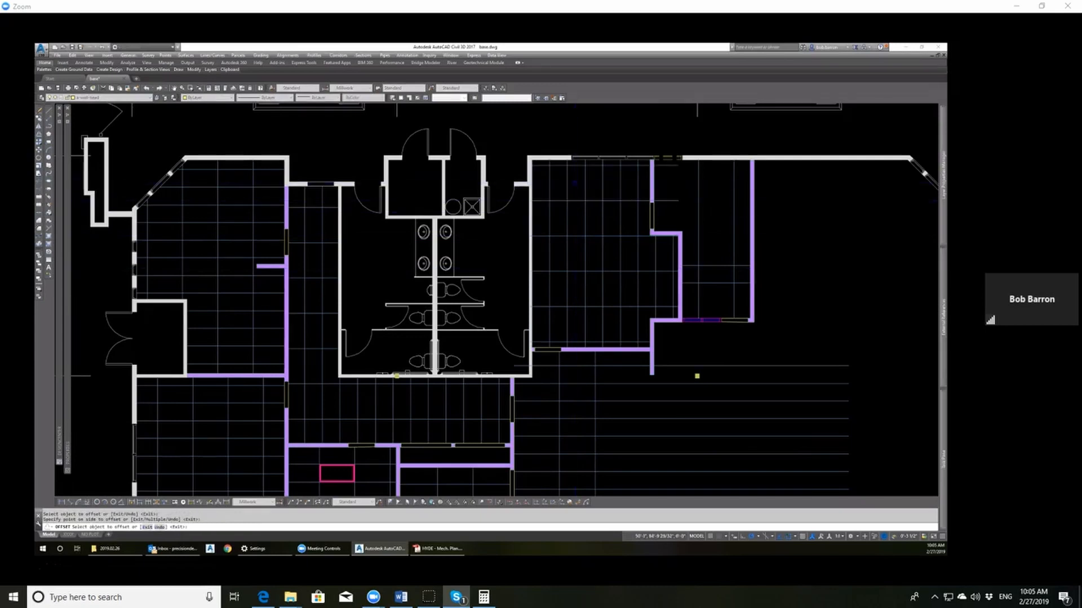
Step: Move the six horizontal grid lines of the room east of the restrooms north until the third line meets the alcove's north wall face
key(Escape)
key(Escape)
scroll(641, 230, up, 6)
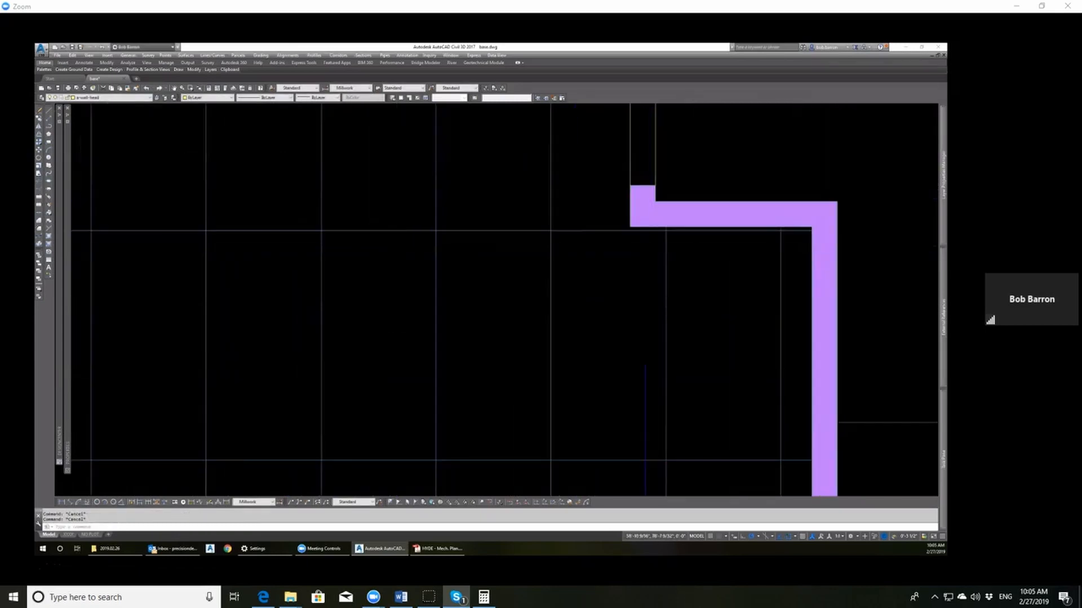
scroll(657, 286, down, 7)
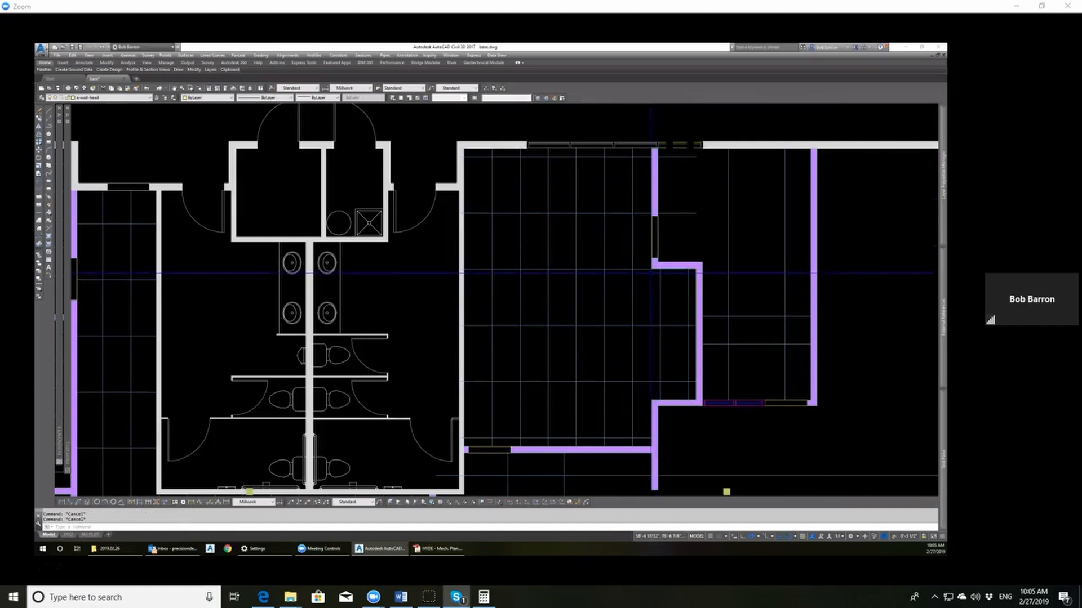
click(619, 441)
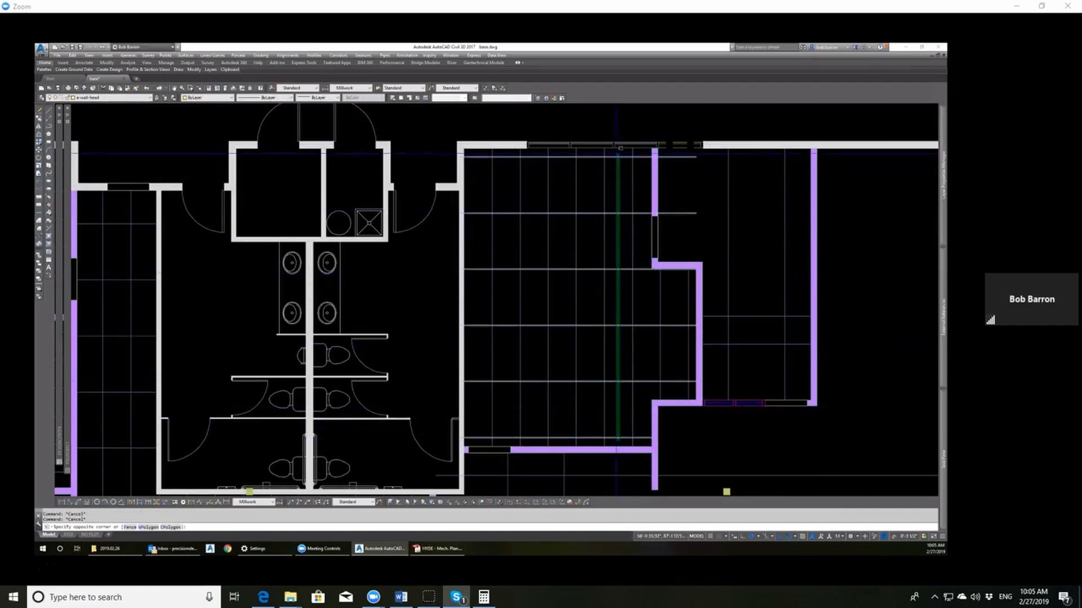
click(616, 148)
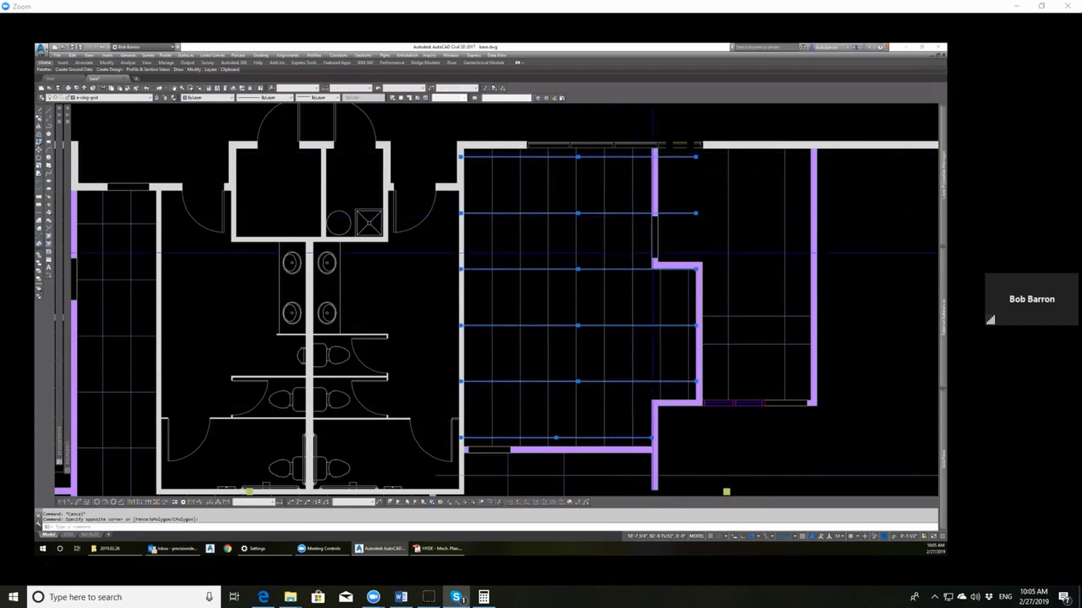
scroll(654, 271, up, 2)
scroll(647, 286, up, 3)
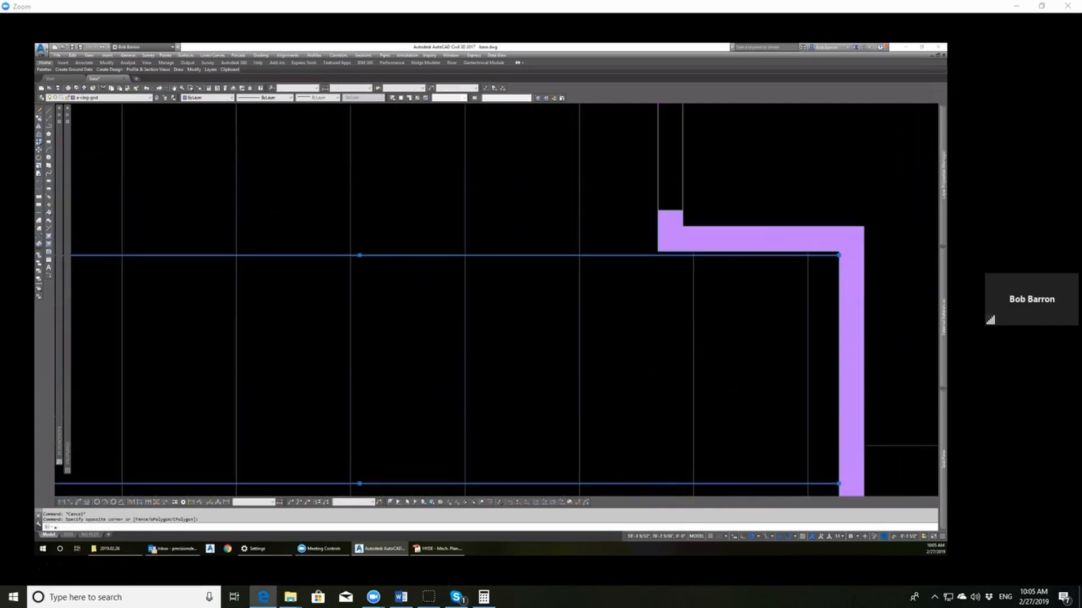
key(Return)
scroll(665, 256, up, 3)
click(665, 256)
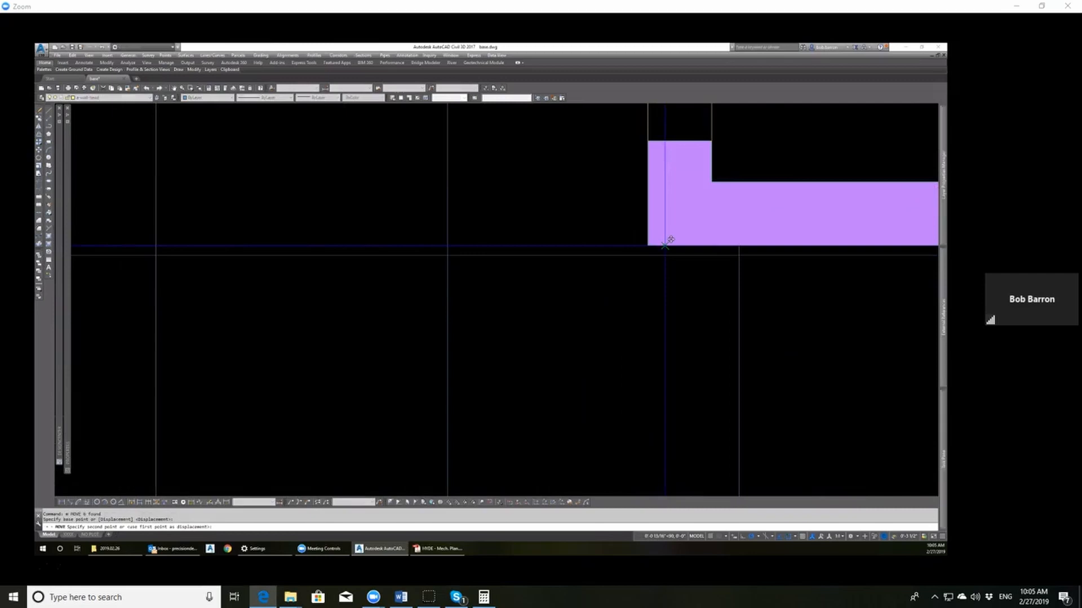
click(665, 246)
key(Escape)
Step: Shorten the east end of the horizontal grid line along the alcove's north wall back to the wall corner where the alcove begins
scroll(620, 276, down, 3)
click(602, 278)
click(587, 246)
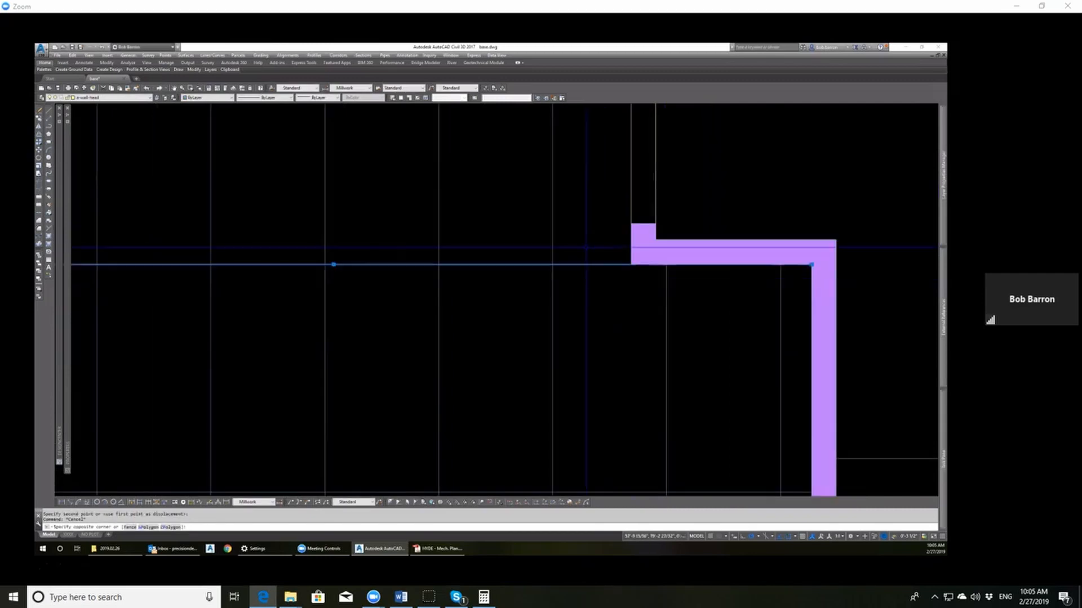
click(811, 264)
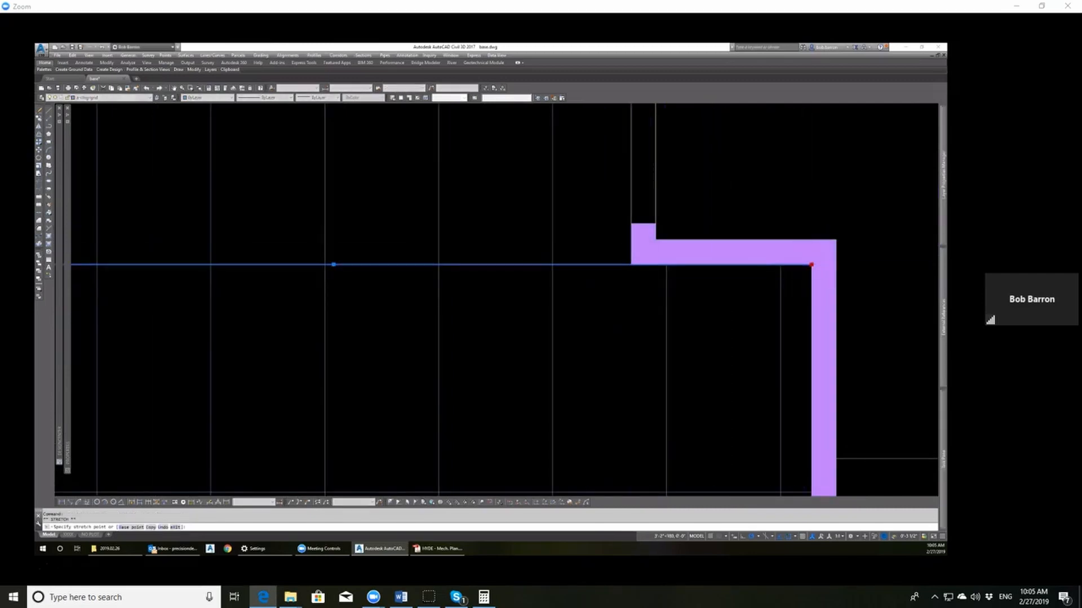
scroll(676, 291, down, 3)
key(Escape)
key(Escape)
scroll(676, 291, down, 3)
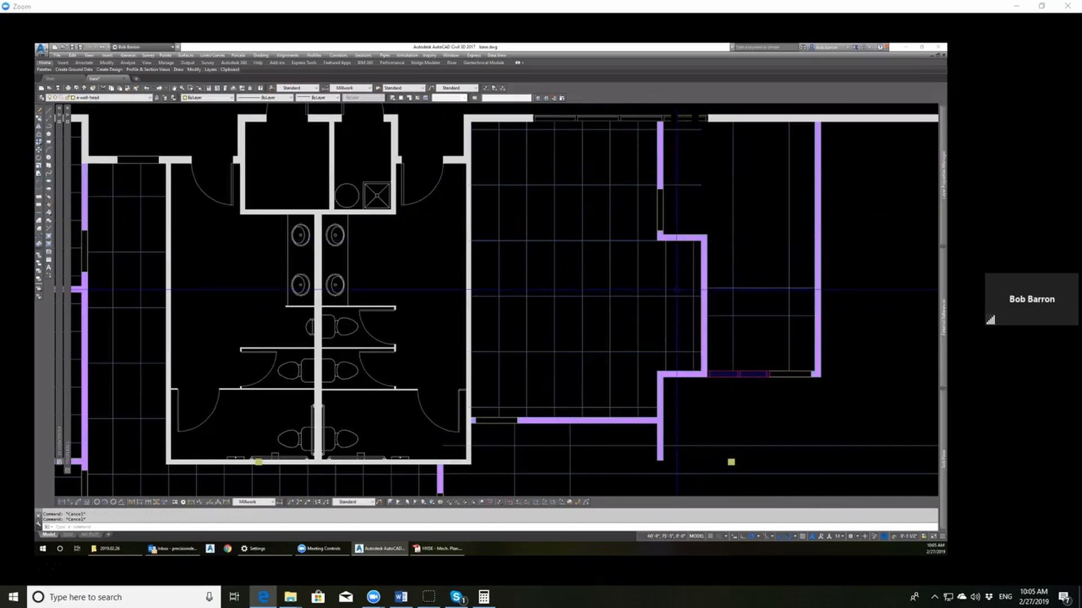
click(598, 411)
click(591, 122)
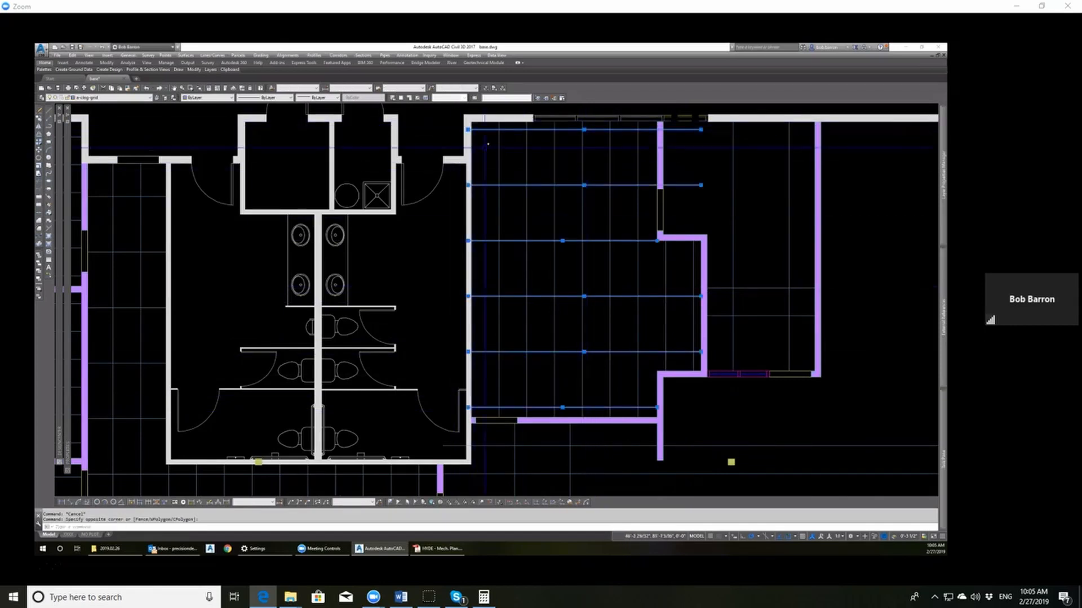
scroll(473, 421, up, 4)
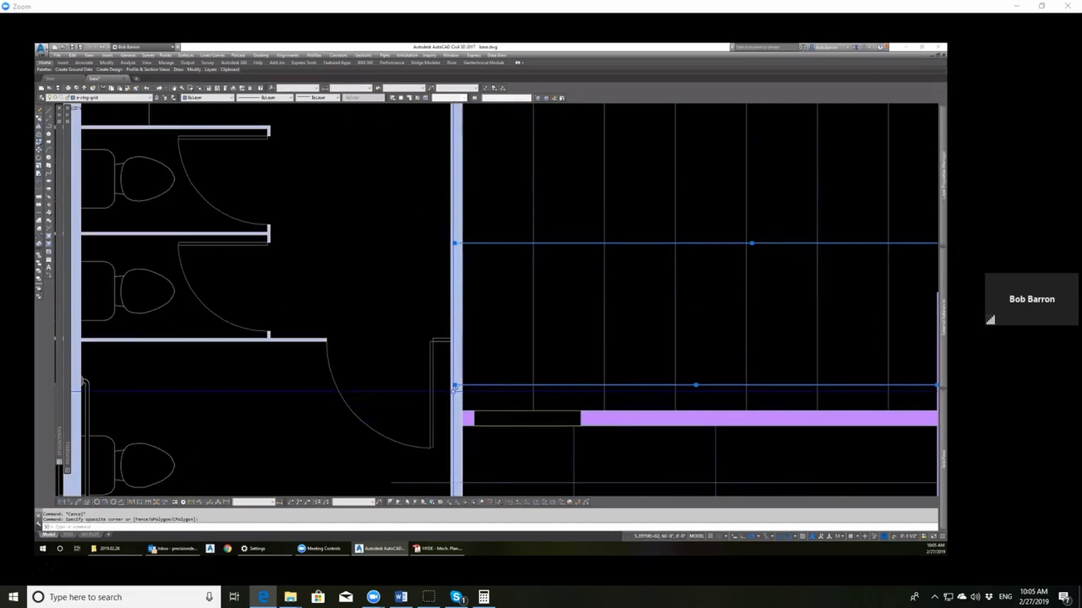
key(Escape)
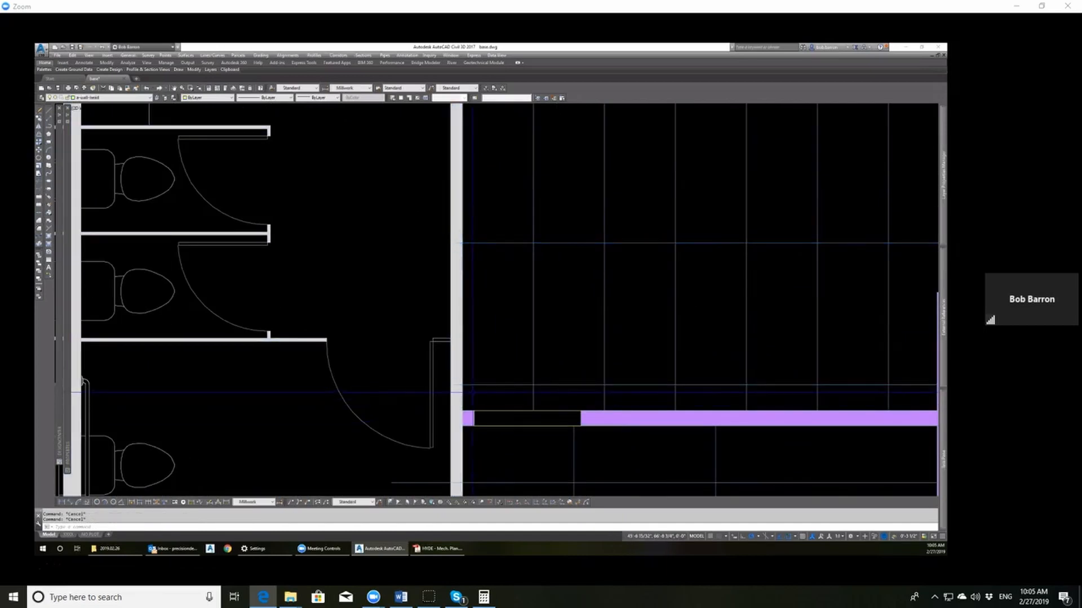
Step: Trim the west ends of the room's horizontal grid lines where they run into the restroom's east wall
text(tr)
key(Return)
click(462, 393)
key(Return)
click(460, 386)
click(460, 386)
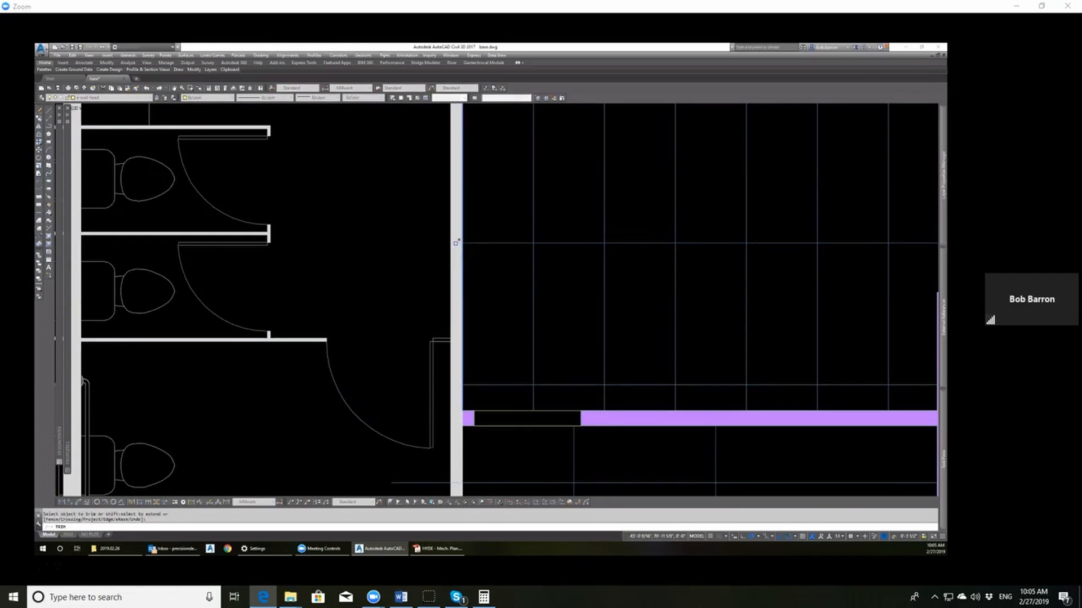
scroll(456, 244, down, 4)
scroll(522, 369, up, 5)
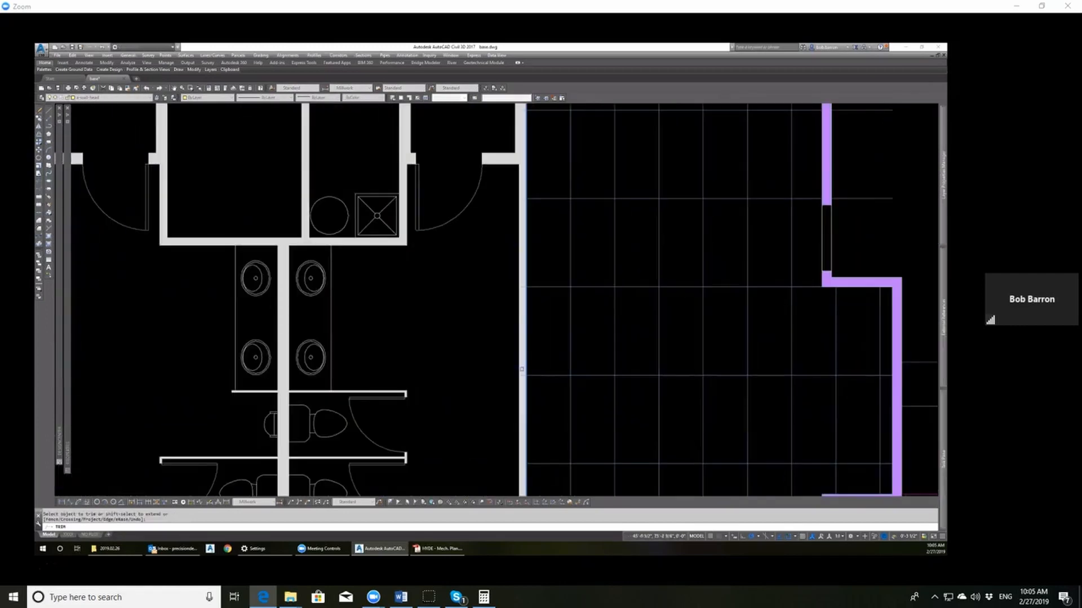
click(524, 375)
click(523, 375)
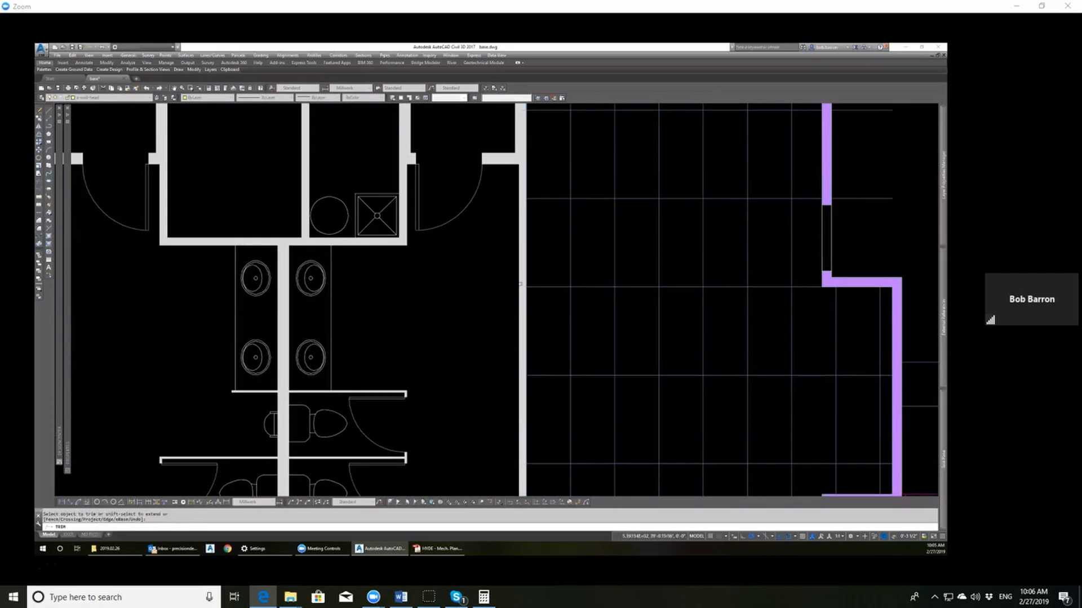
click(523, 287)
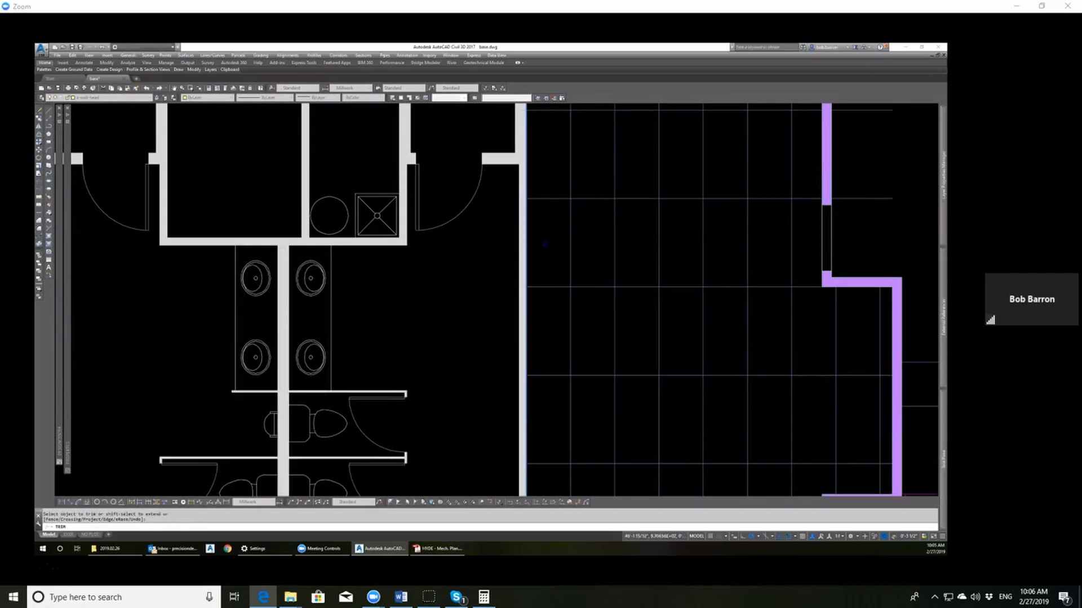
Step: Finish trimming and erase the leftover line piece near the room's northwest wall corner
scroll(545, 244, down, 5)
scroll(521, 219, up, 8)
key(Escape)
key(Escape)
scroll(533, 186, up, 8)
click(519, 170)
key(Delete)
scroll(546, 207, down, 6)
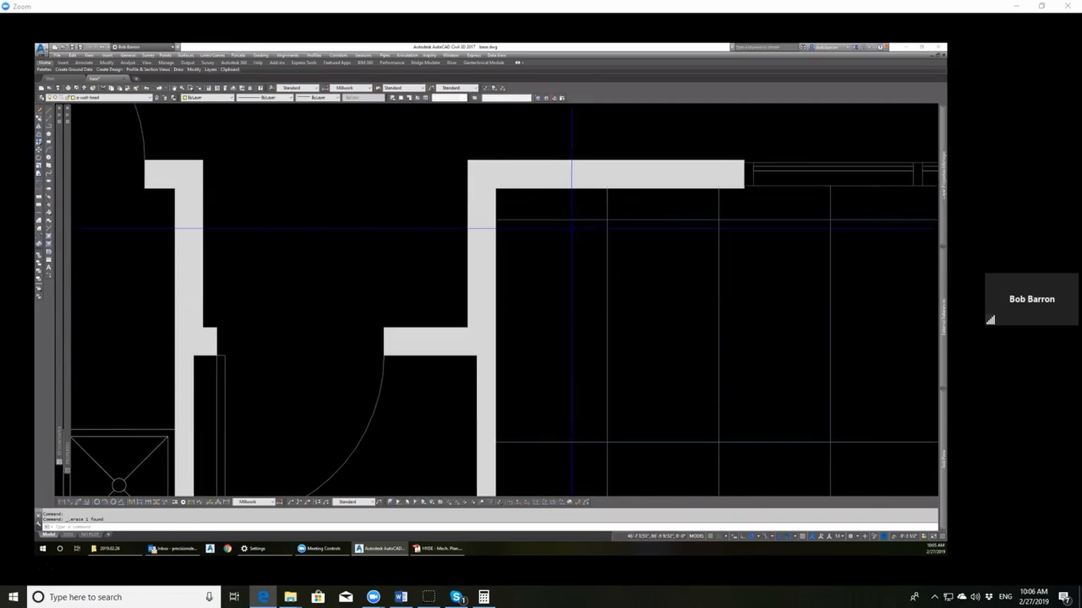
scroll(571, 228, down, 5)
scroll(680, 248, up, 2)
scroll(680, 248, down, 1)
scroll(681, 248, up, 4)
scroll(499, 150, up, 3)
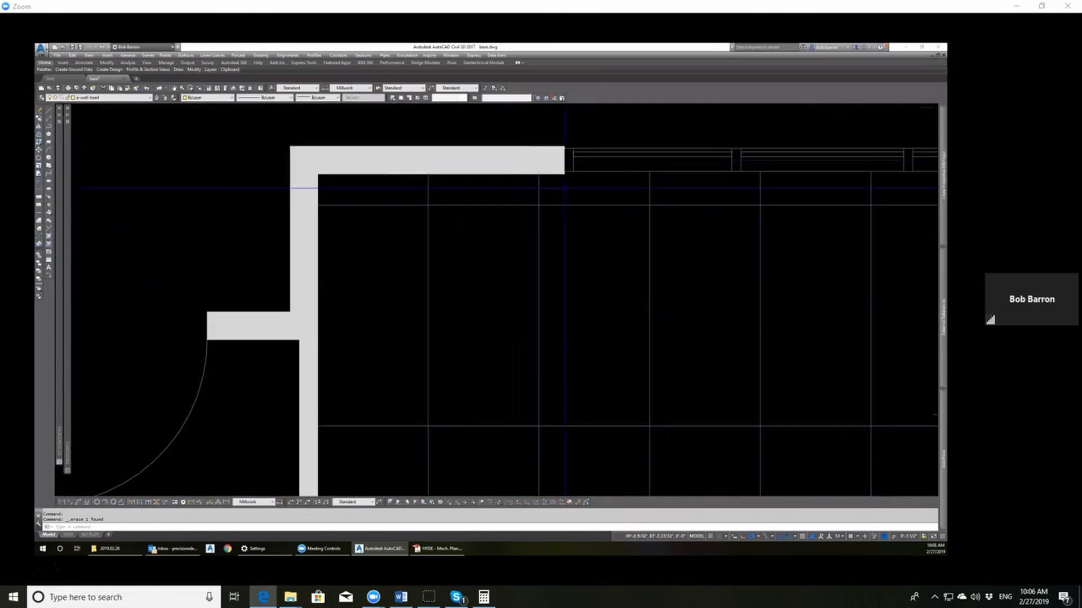
scroll(557, 236, down, 3)
key(Escape)
key(Escape)
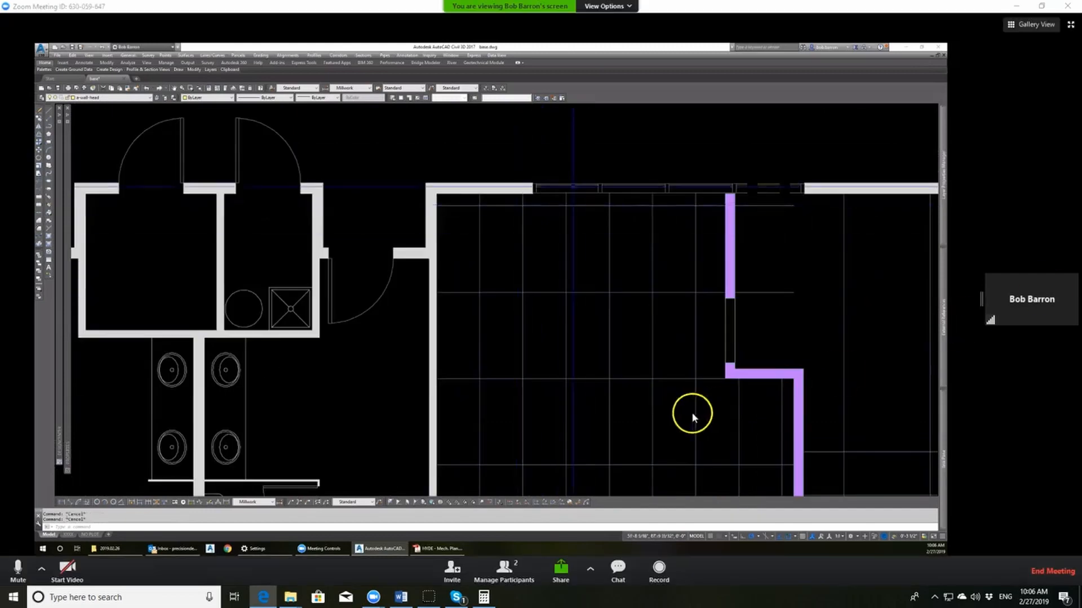
scroll(563, 189, up, 4)
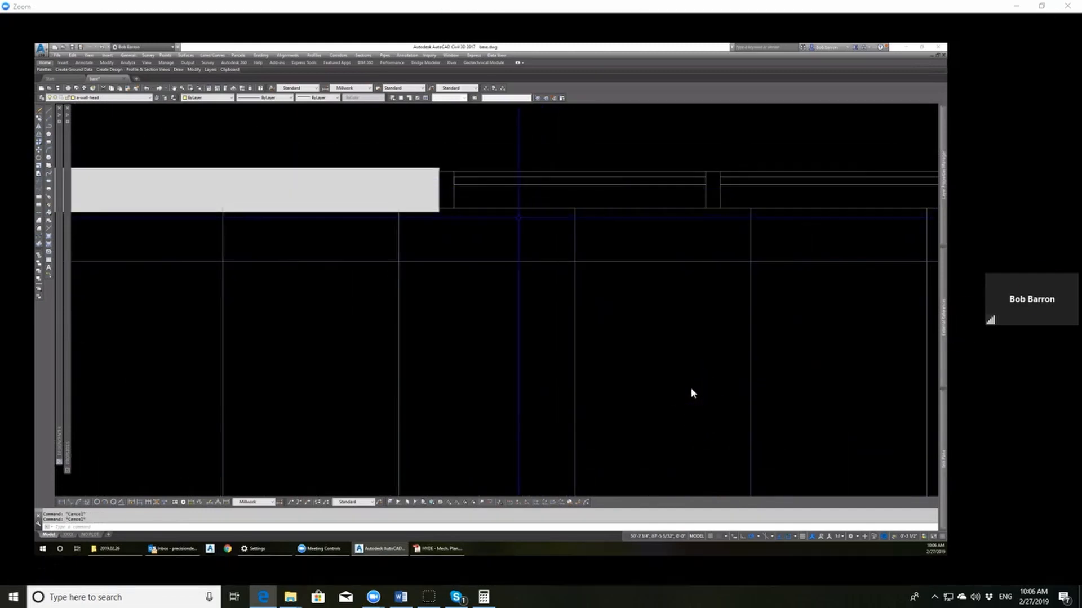
click(637, 393)
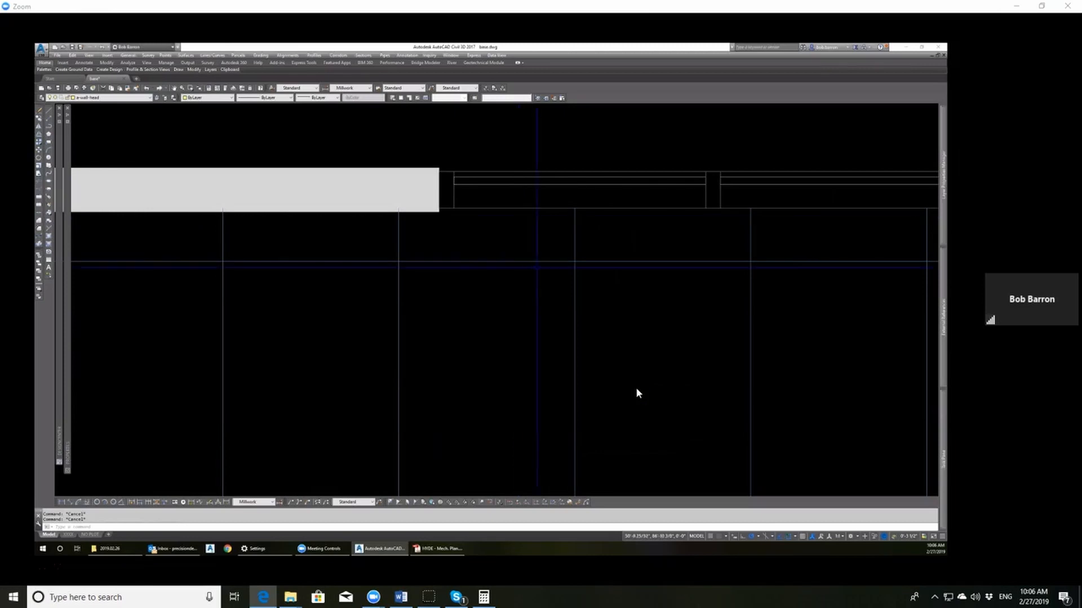
scroll(636, 393, down, 3)
scroll(637, 393, up, 2)
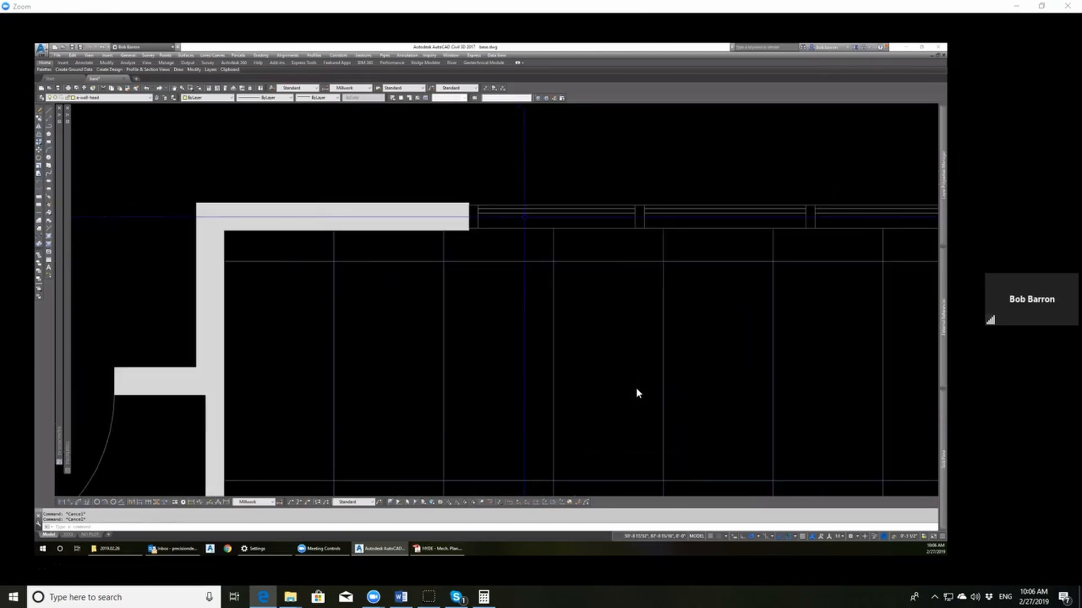
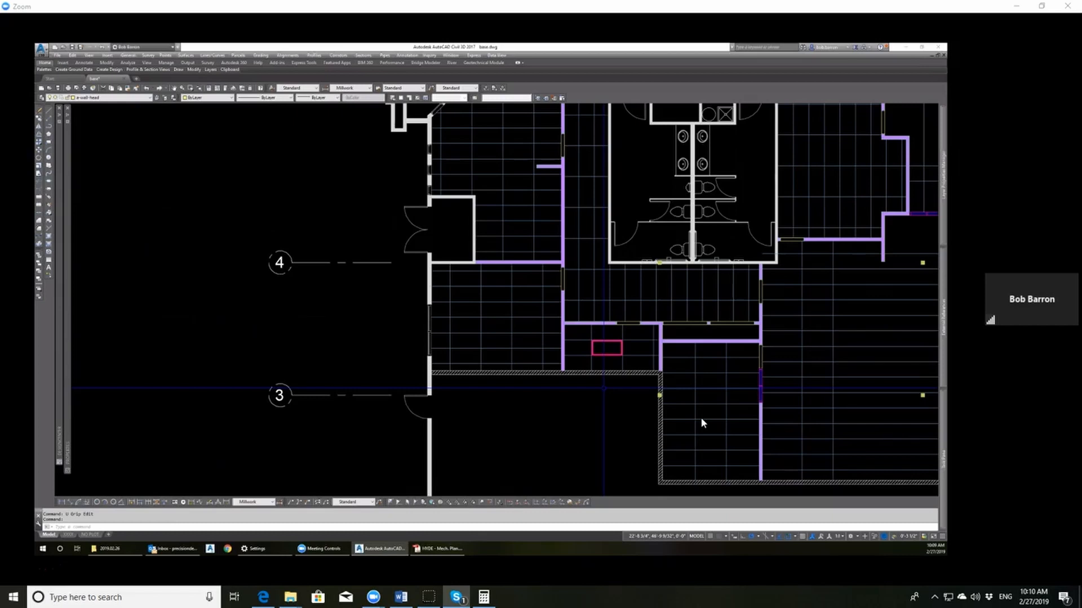
scroll(610, 415, down, 2)
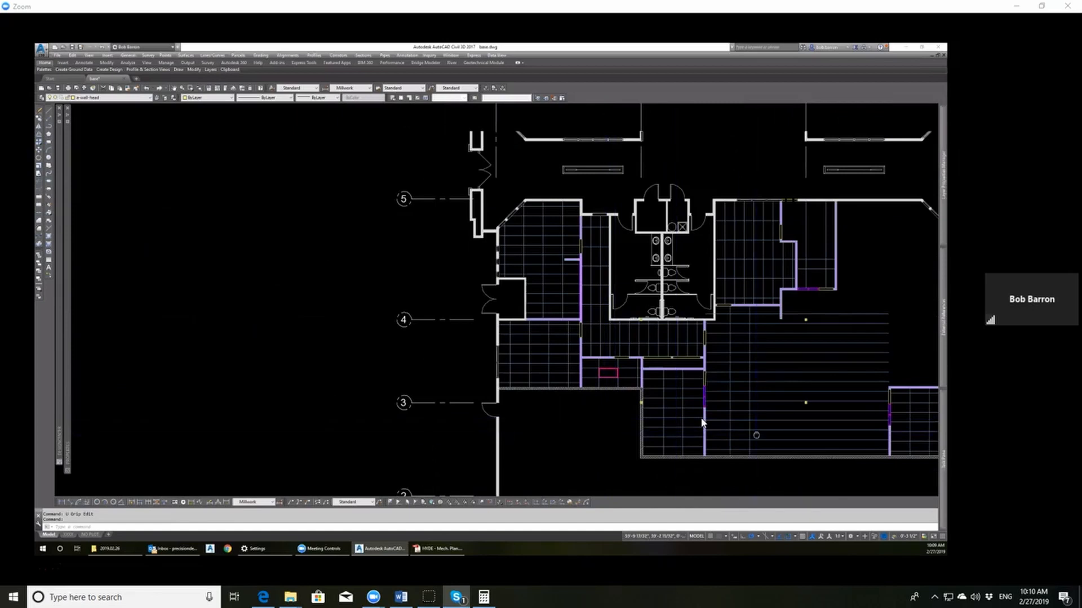
middle_drag(756, 434, 622, 423)
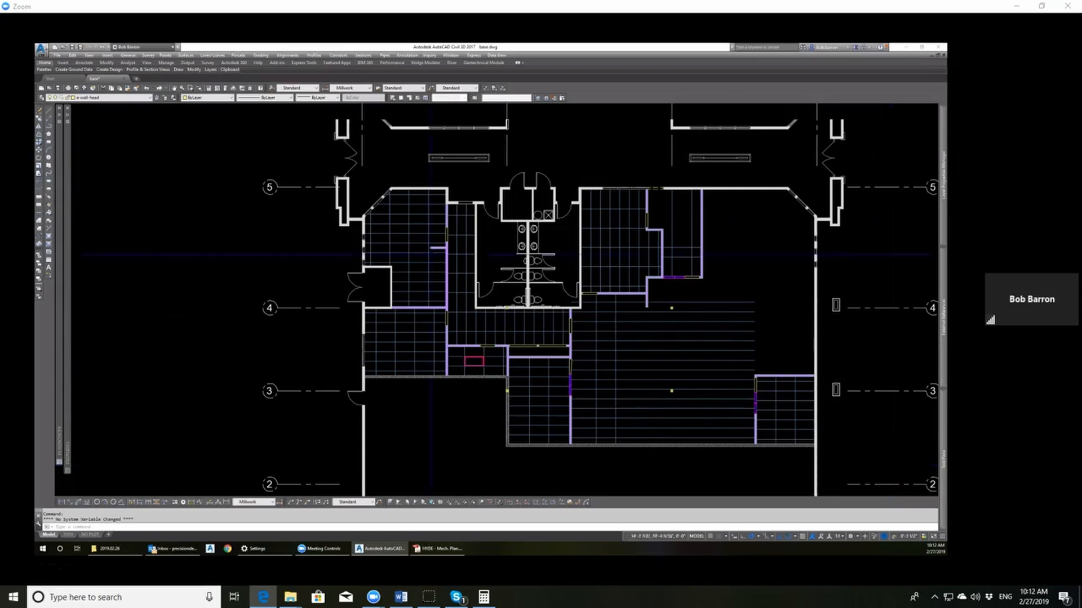
scroll(428, 285, down, 2)
scroll(474, 313, up, 2)
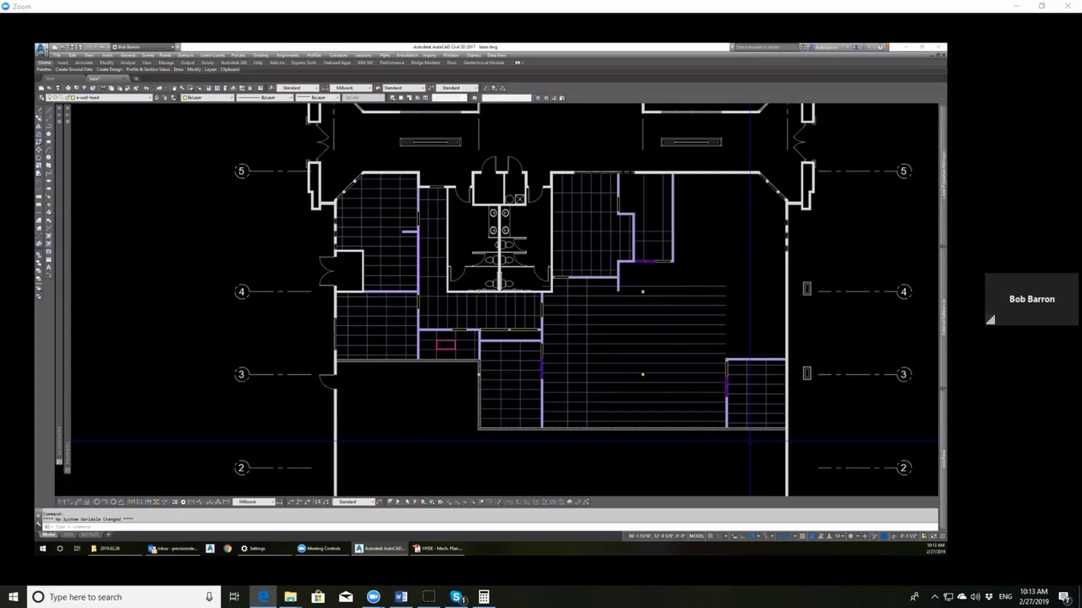
key(Escape)
key(Escape)
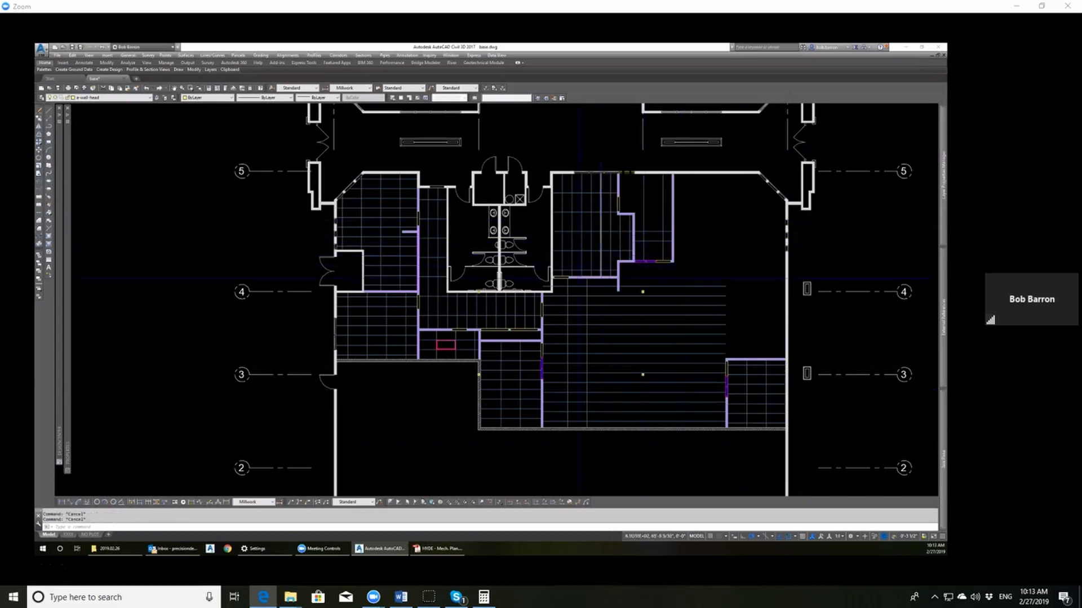
Step: Trim the northernmost horizontal grid line of the large open area at the restroom corner and the short wall stub
scroll(579, 278, up, 8)
click(421, 277)
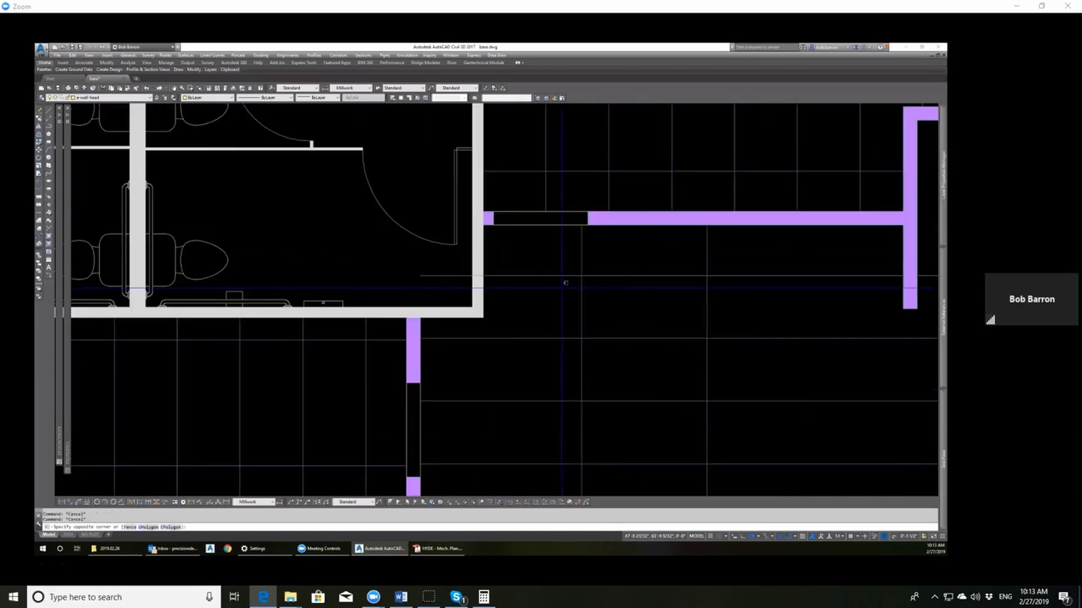
click(420, 276)
key(Escape)
scroll(573, 282, down, 8)
key(Escape)
scroll(573, 282, up, 8)
text(tr)
key(Return)
key(Return)
key(Escape)
scroll(560, 258, down, 6)
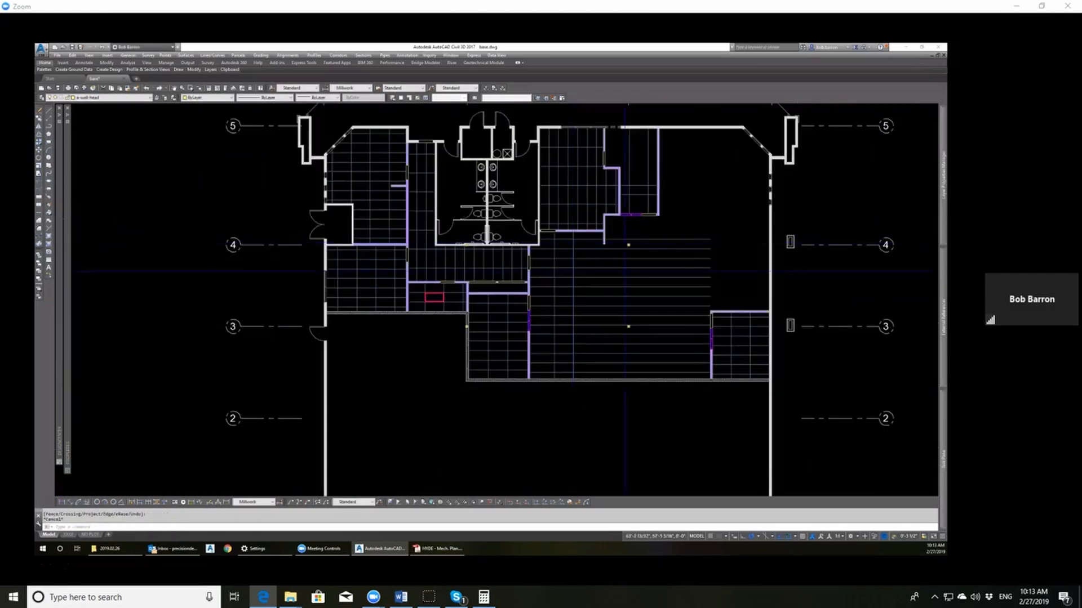
Step: Extend the open area's horizontal grid lines north of the southeast room to the east exterior wall
scroll(641, 248, up, 4)
text(ex)
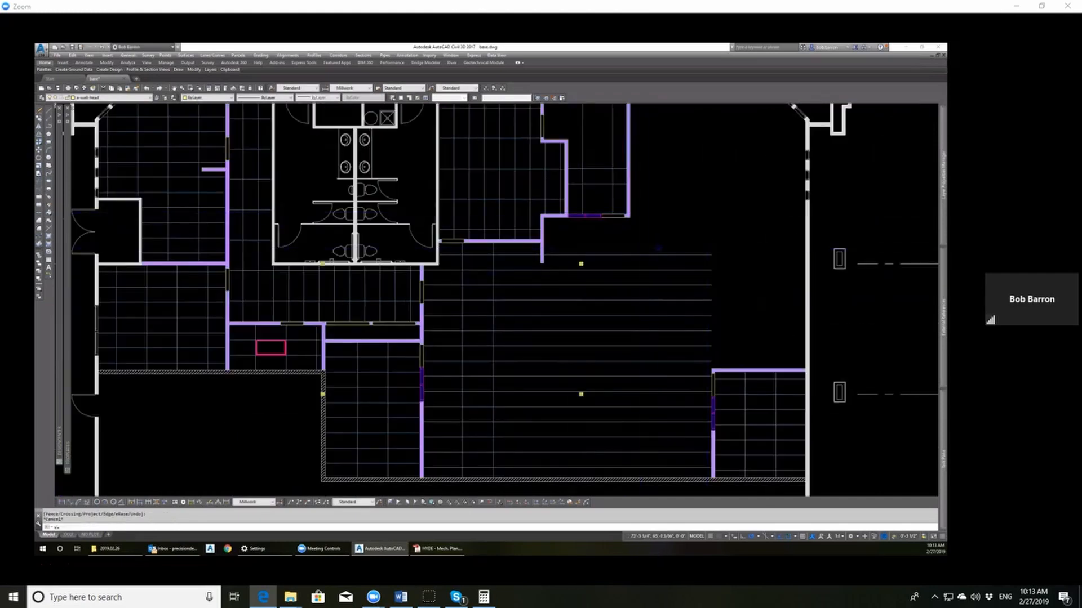
key(Return)
key(Return)
click(707, 366)
click(683, 237)
key(Escape)
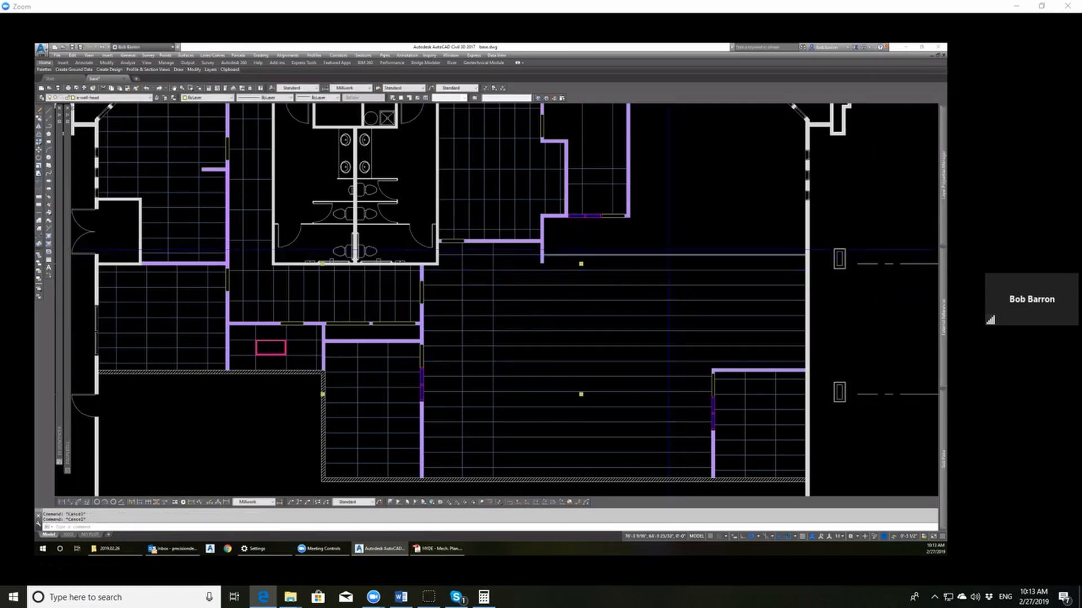
Step: Offset the open area's northernmost horizontal grid line northward three times at the existing line spacing
text(o)
key(Return)
click(663, 271)
click(663, 256)
click(691, 255)
click(690, 229)
click(691, 240)
click(689, 214)
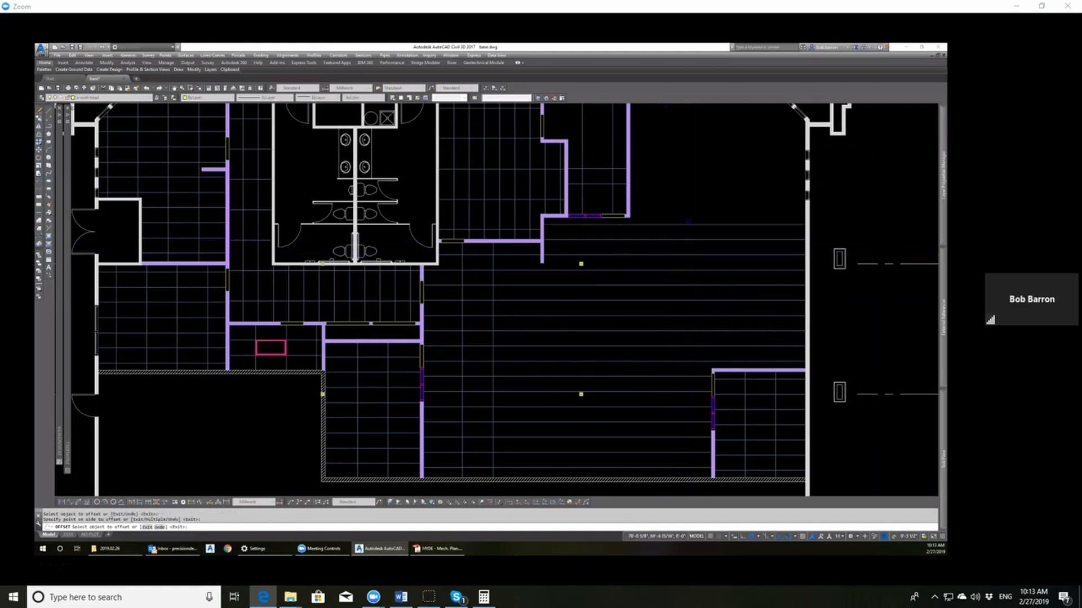
key(Escape)
key(Escape)
Step: Stretch the west end of the new northernmost grid line back to the small room's east wall
click(645, 212)
click(621, 205)
scroll(621, 205, up, 6)
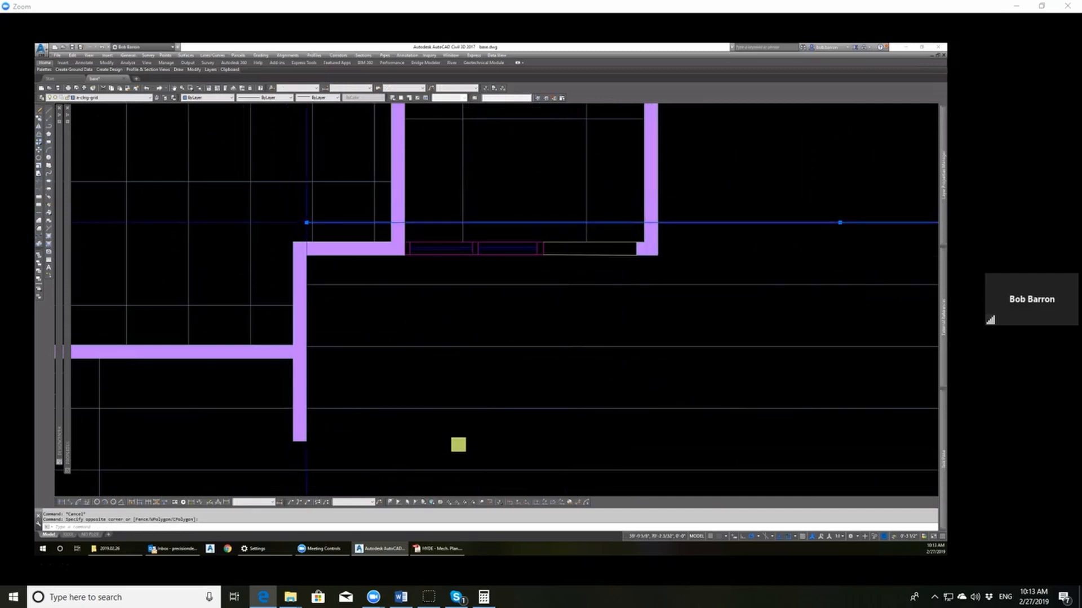
click(306, 222)
scroll(655, 223, up, 4)
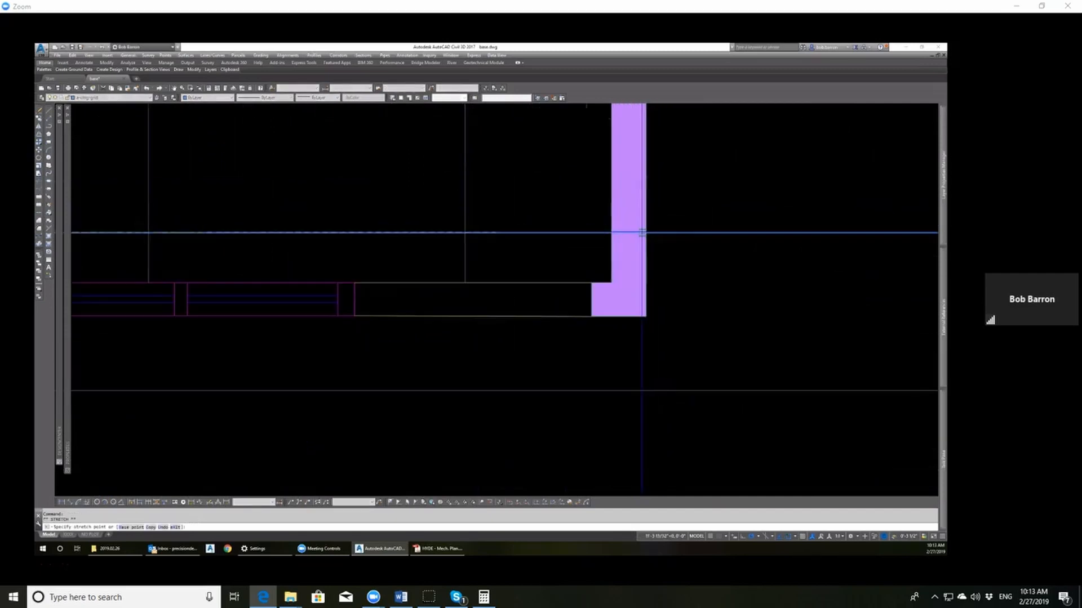
click(642, 232)
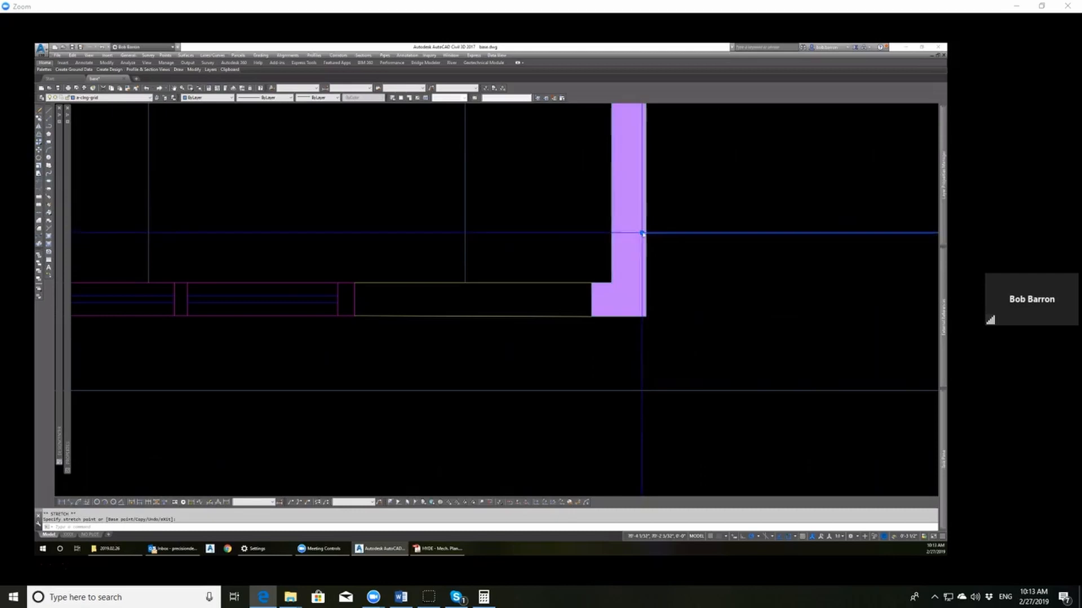
Step: Offset the open area's northernmost horizontal grid line northward repeatedly at the existing line spacing until the grid reaches the north wall
key(Escape)
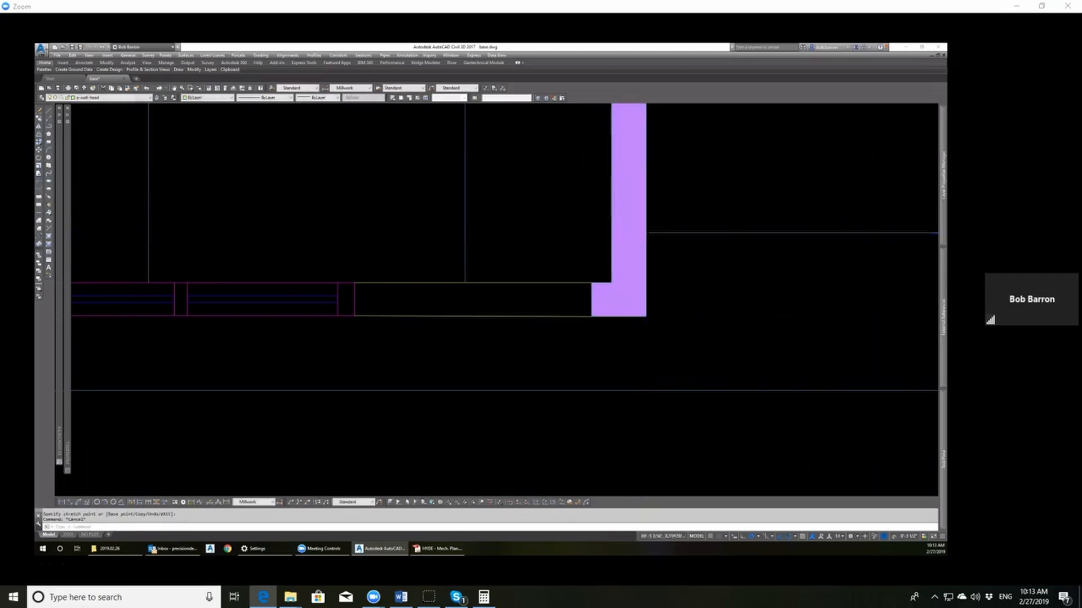
key(Escape)
scroll(596, 285, down, 6)
text(o)
key(Return)
click(592, 389)
click(592, 361)
click(592, 357)
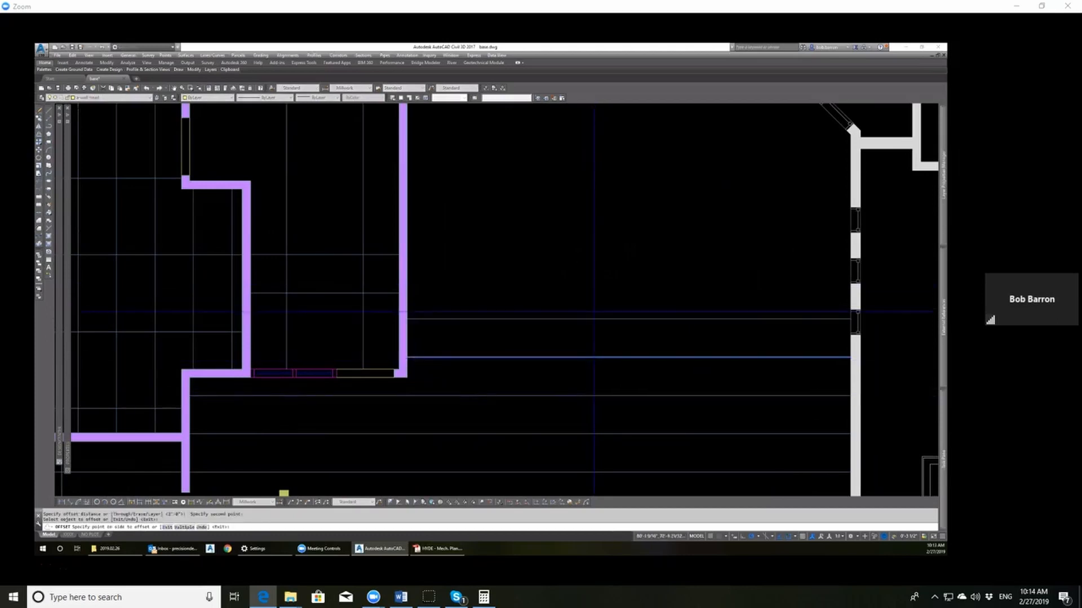
click(594, 312)
scroll(593, 350, down, 4)
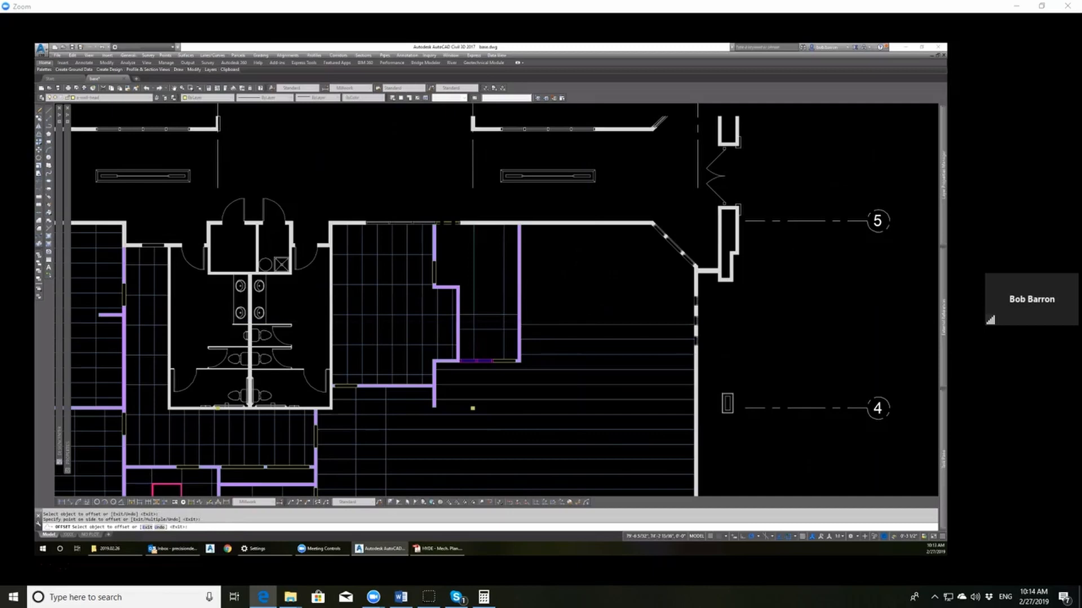
click(589, 310)
click(588, 292)
click(587, 294)
click(587, 277)
click(587, 279)
click(586, 263)
click(586, 263)
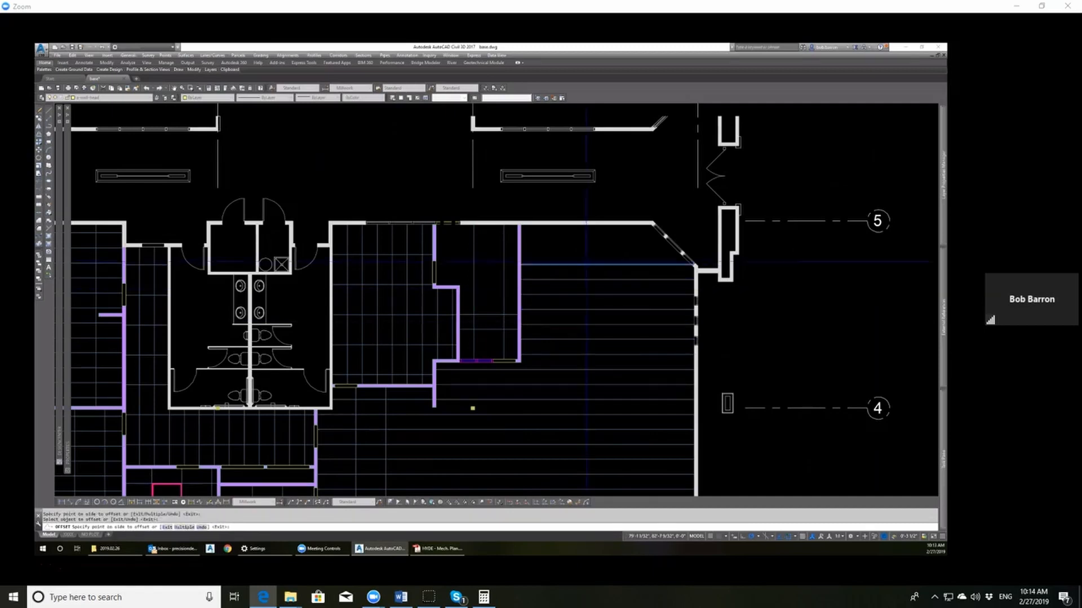
key(Escape)
key(Escape)
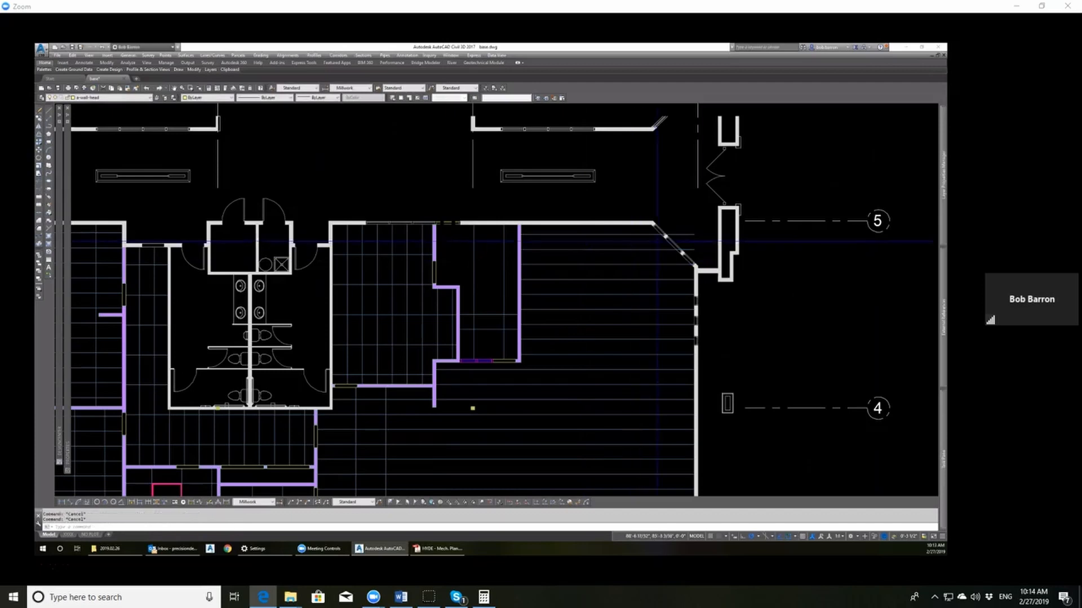
Step: Stretch the east ends of the two northernmost open-area grid lines back to the inner face of the diagonal northeast wall
scroll(656, 243, up, 5)
click(706, 261)
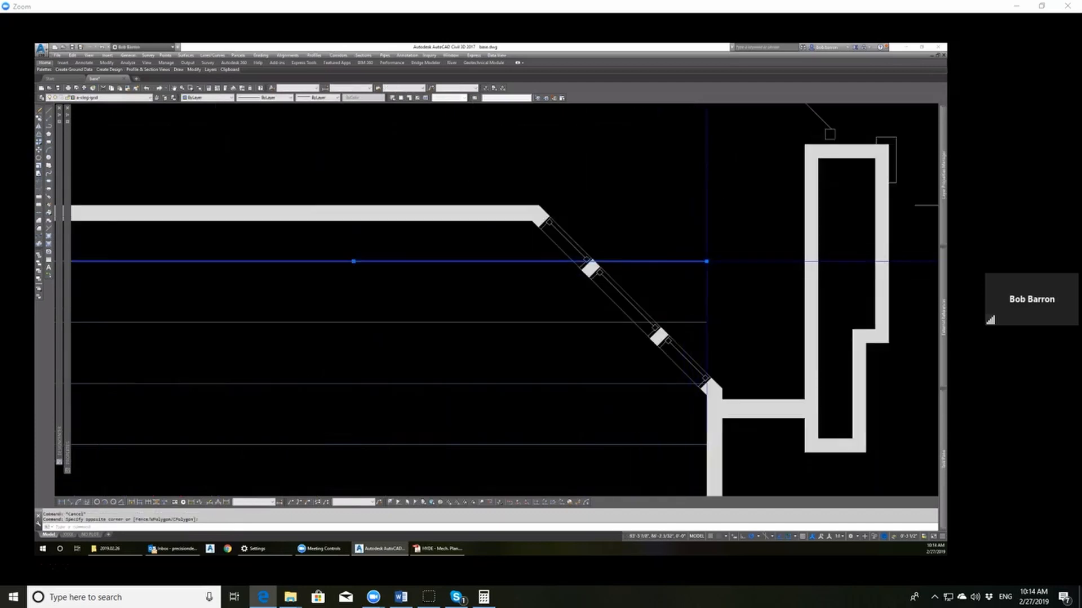
click(706, 261)
scroll(574, 264, up, 4)
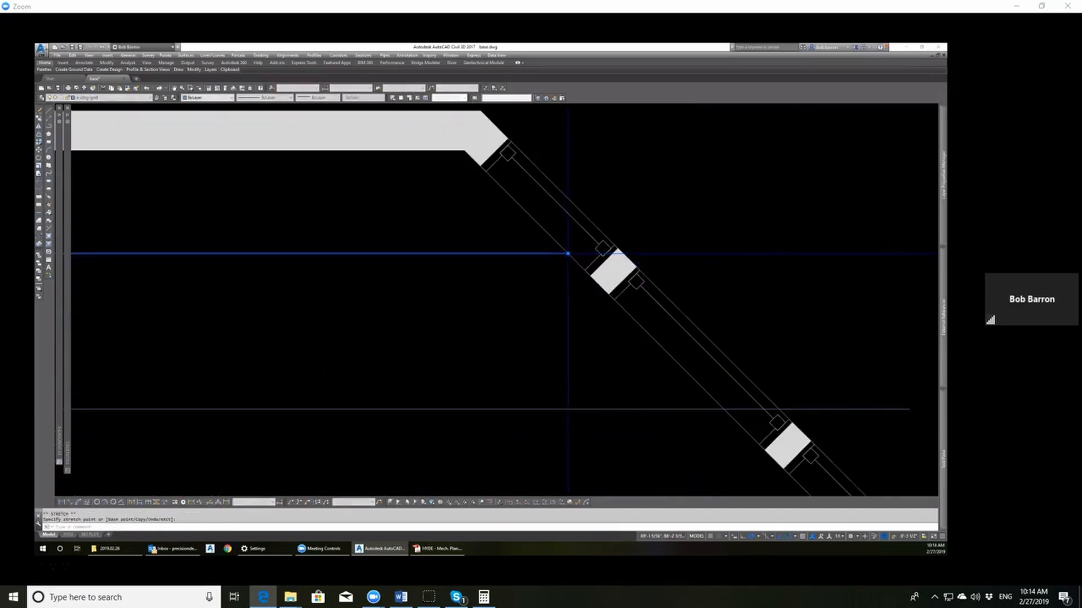
scroll(568, 254, down, 4)
scroll(575, 242, up, 3)
click(755, 239)
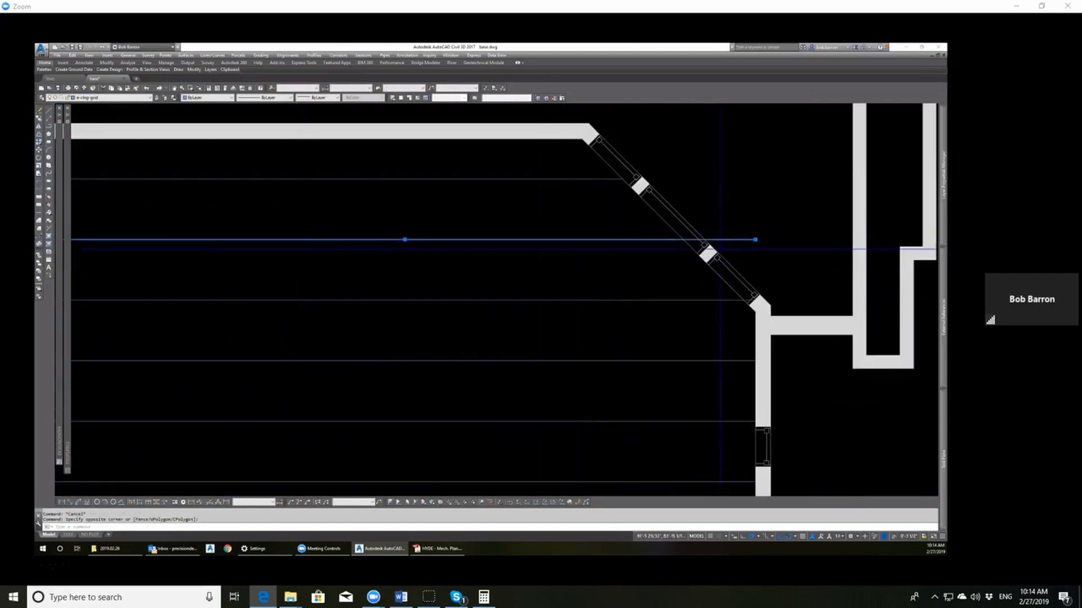
click(755, 240)
scroll(681, 240, up, 4)
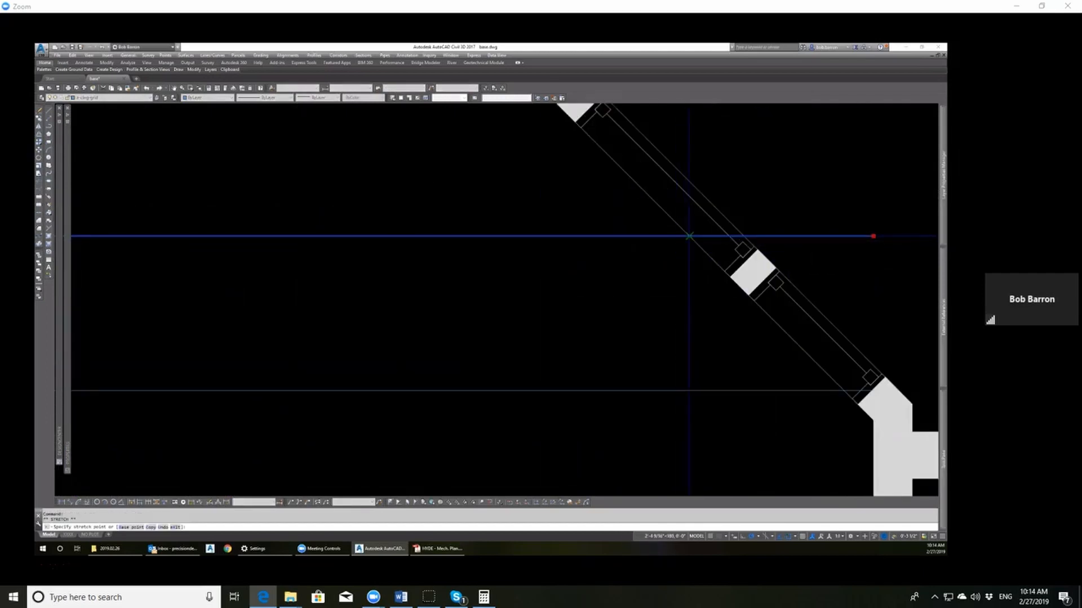
key(Escape)
key(Escape)
scroll(682, 232, down, 8)
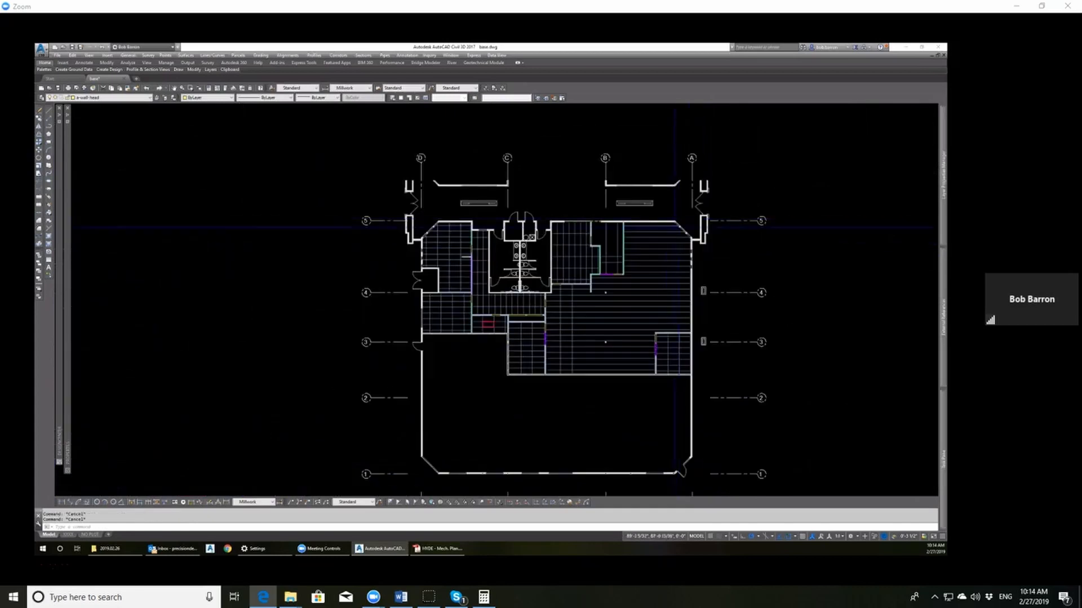
scroll(662, 239, up, 2)
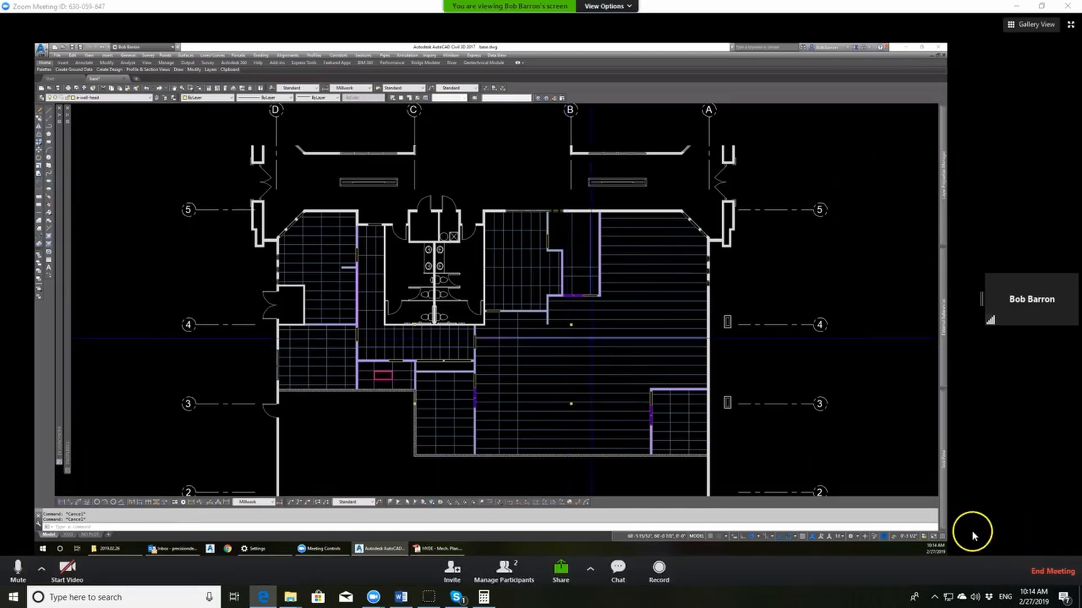
click(939, 512)
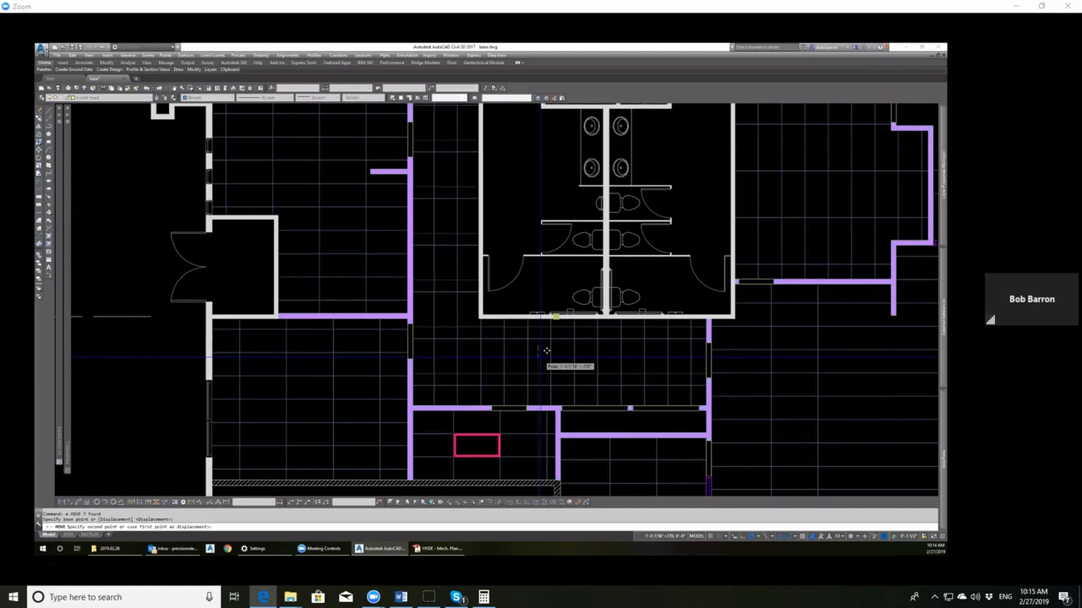
Step: Move the seven horizontal grid lines of the corridor around the restrooms about 1'-0" south
click(547, 350)
scroll(573, 358, down, 5)
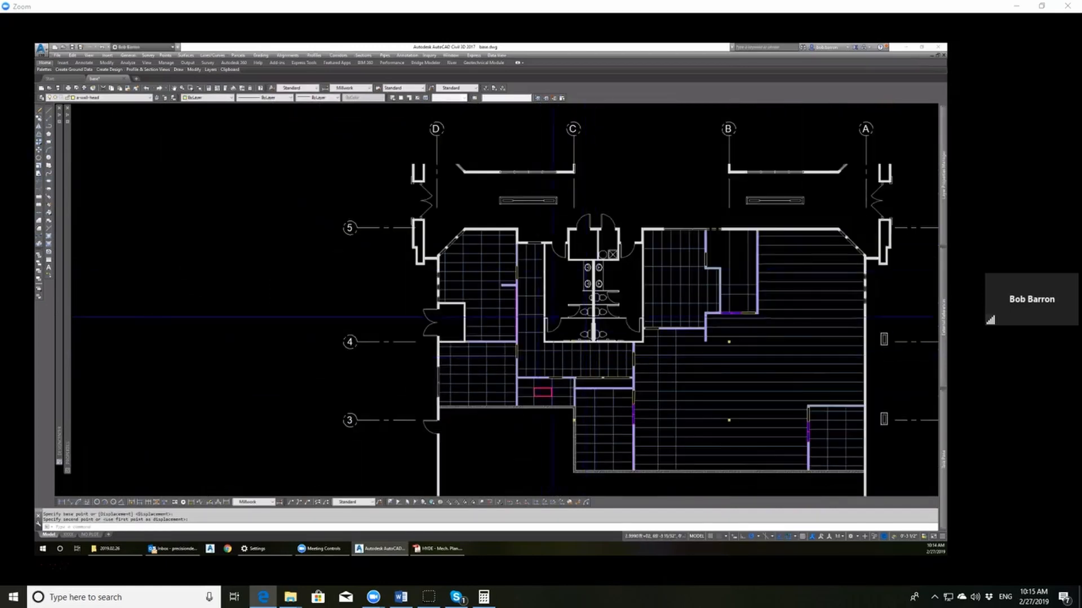
scroll(563, 366, up, 5)
key(Escape)
key(Escape)
scroll(494, 368, down, 4)
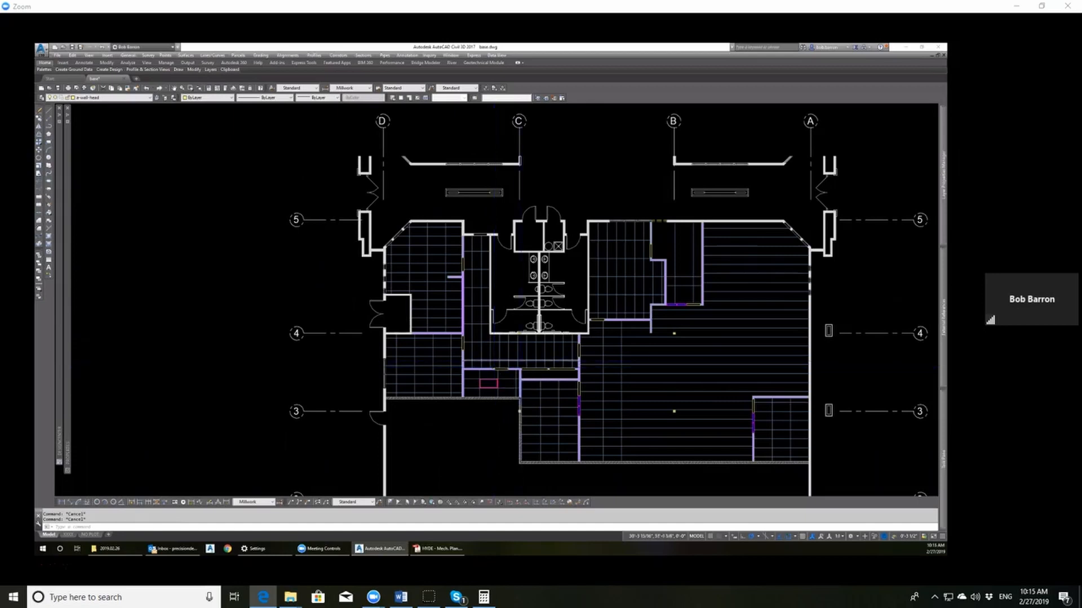
Step: Draw a temporary line joining the midpoints of the south corridor's two horizontal grid lines, plus a short horizontal line east from its midpoint
scroll(519, 362, up, 5)
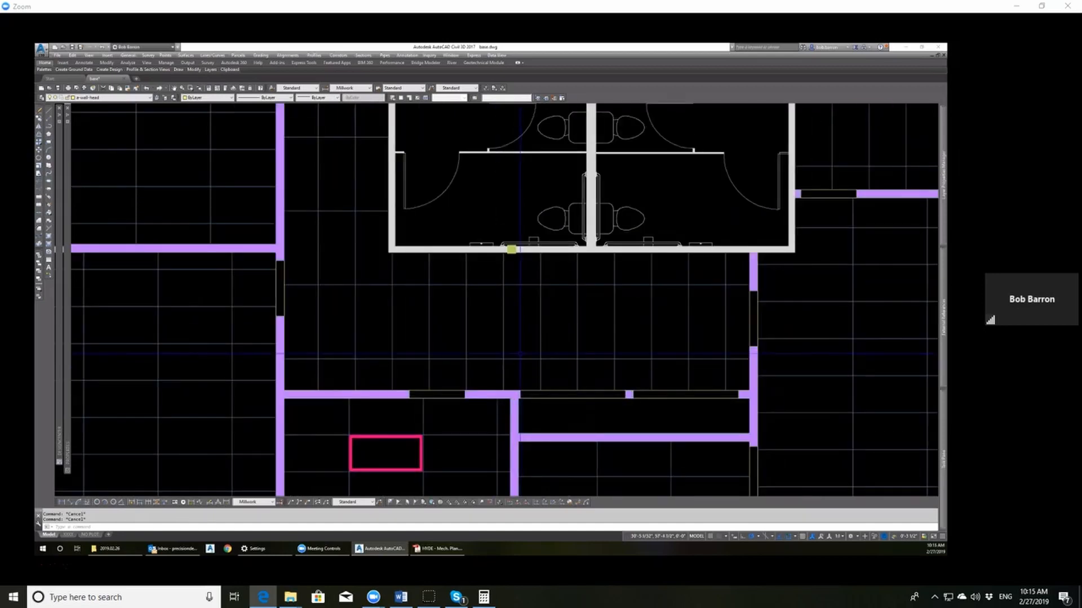
scroll(563, 357, down, 5)
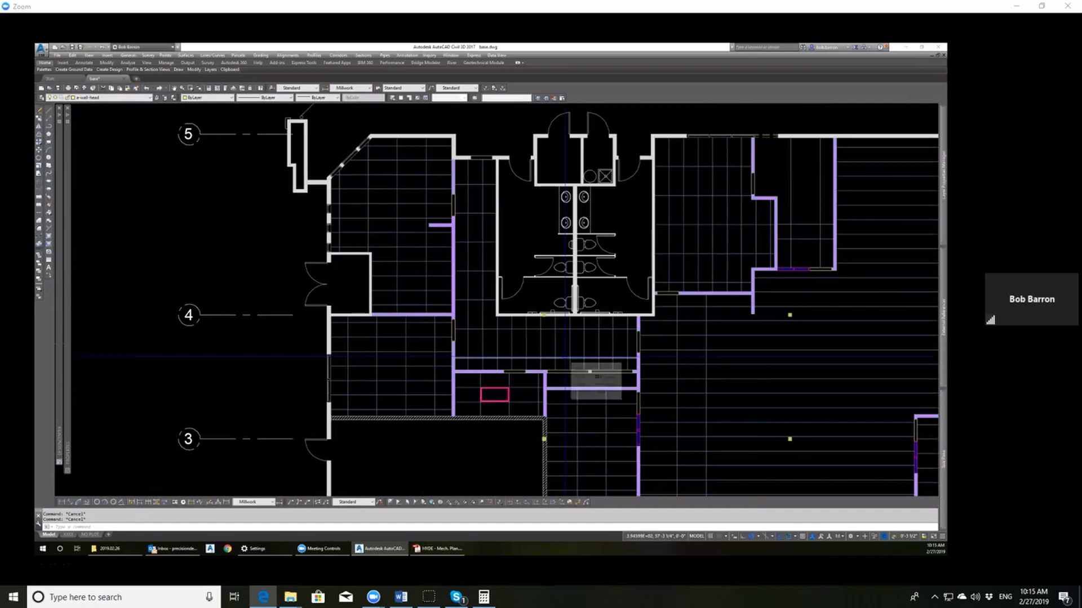
scroll(562, 356, up, 6)
key(Return)
click(546, 369)
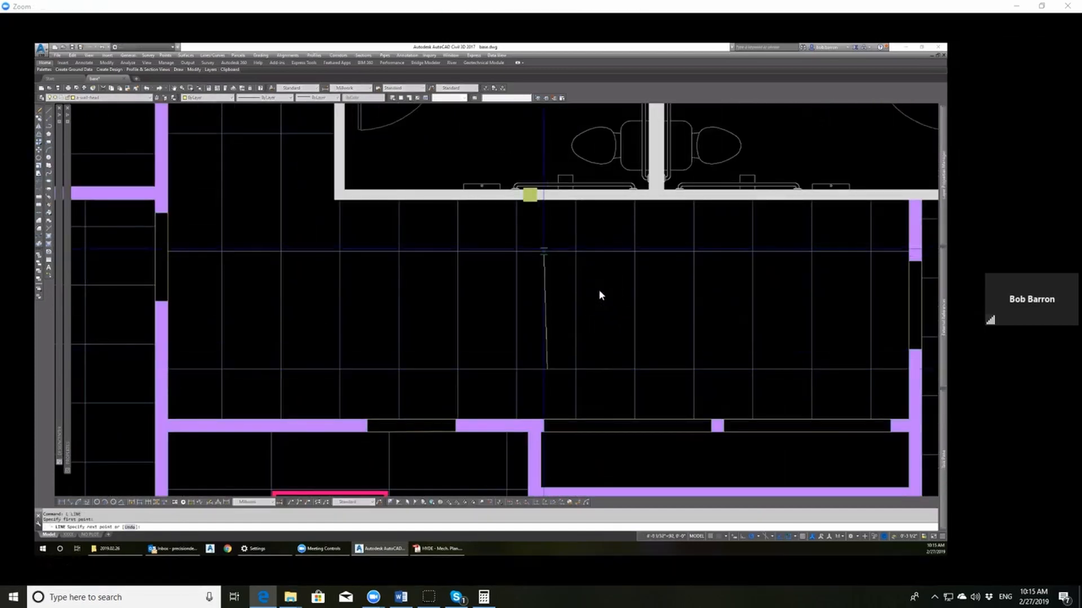
key(Escape)
key(space)
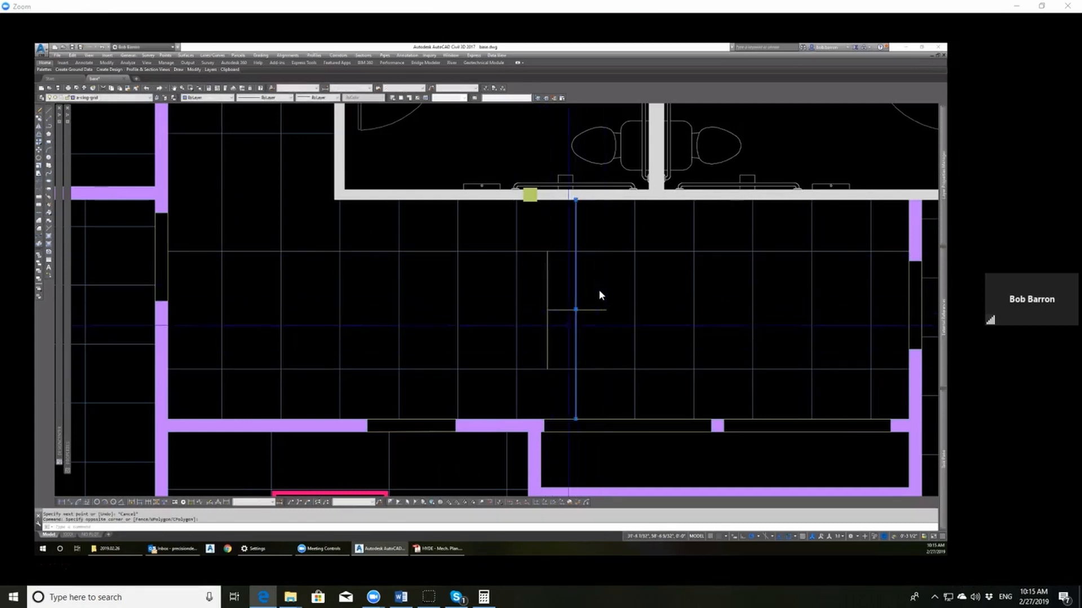
scroll(598, 289, up, 3)
scroll(599, 289, down, 5)
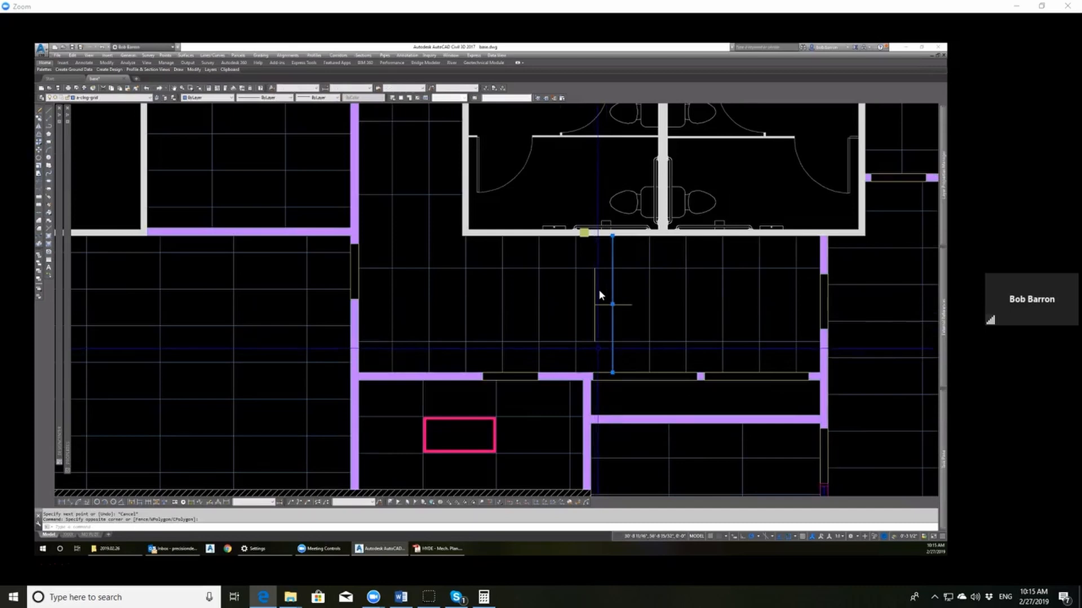
key(Escape)
Step: Move the corridor's horizontal grid lines and temporary lines from the short line's midpoint to the adjacent vertical grid line's midpoint
click(598, 348)
click(588, 262)
scroll(593, 307, down, 5)
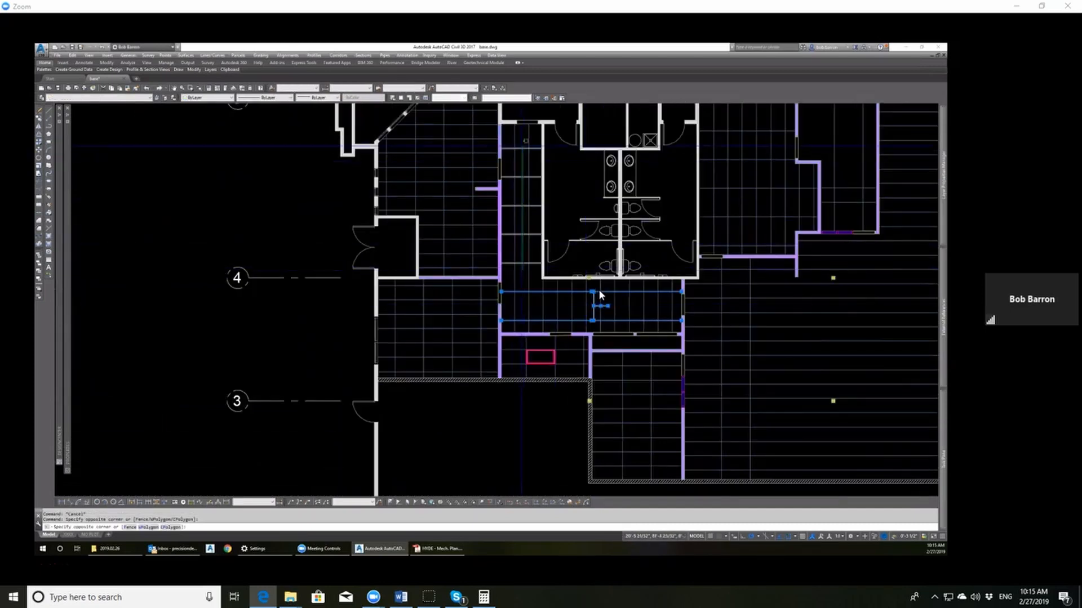
scroll(599, 290, up, 6)
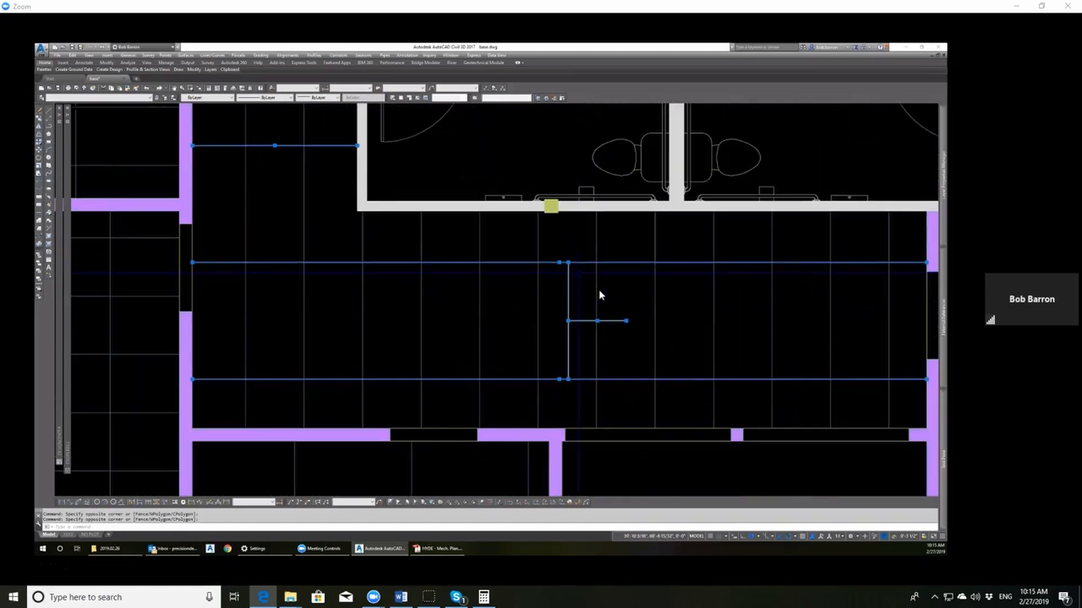
scroll(611, 323, up, 6)
text(m)
key(Return)
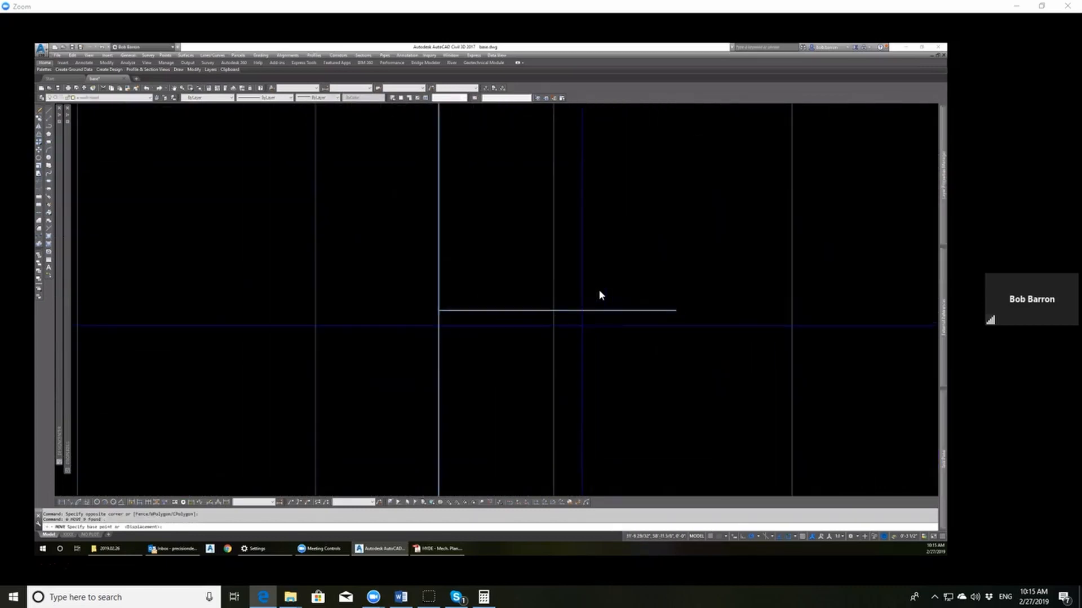
click(554, 310)
click(554, 306)
key(Escape)
Step: Erase the two temporary centering lines in the corridor south of the restrooms
click(450, 317)
click(427, 276)
key(Delete)
scroll(449, 292, down, 12)
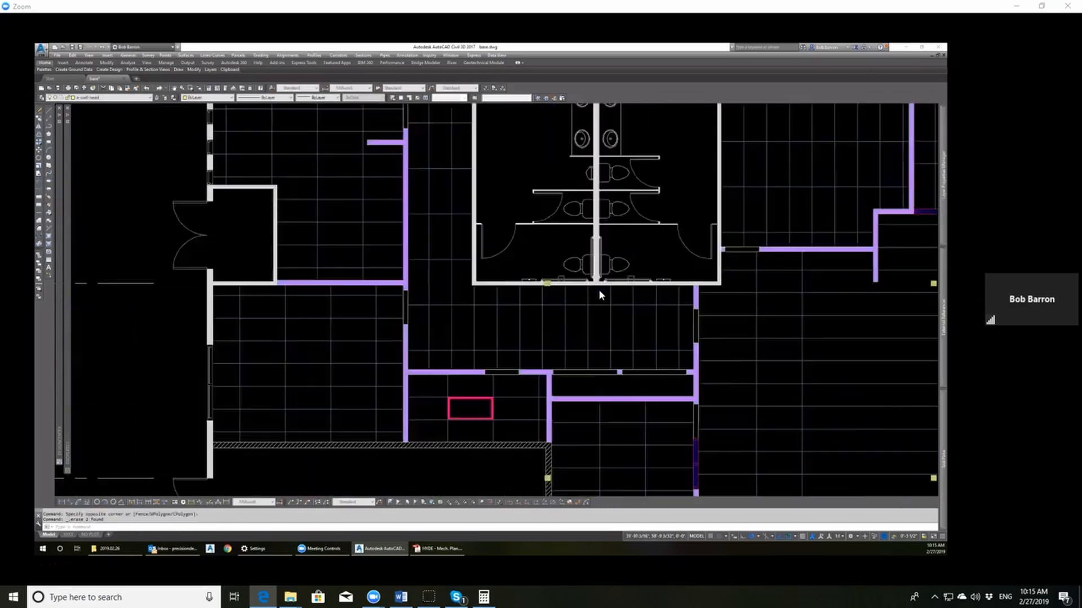
scroll(599, 289, up, 2)
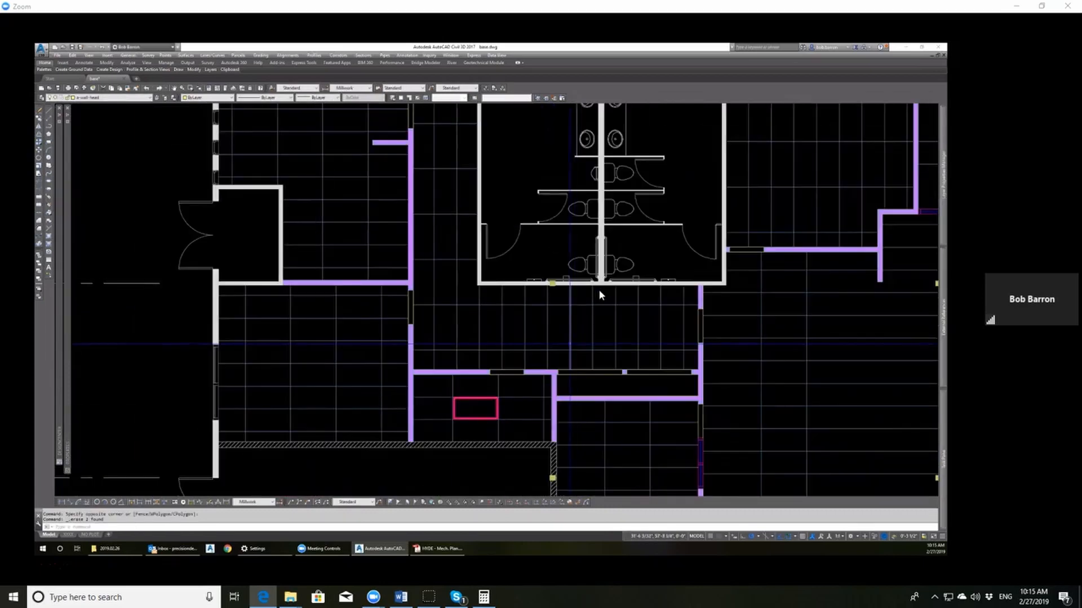
scroll(599, 291, down, 2)
scroll(600, 293, up, 2)
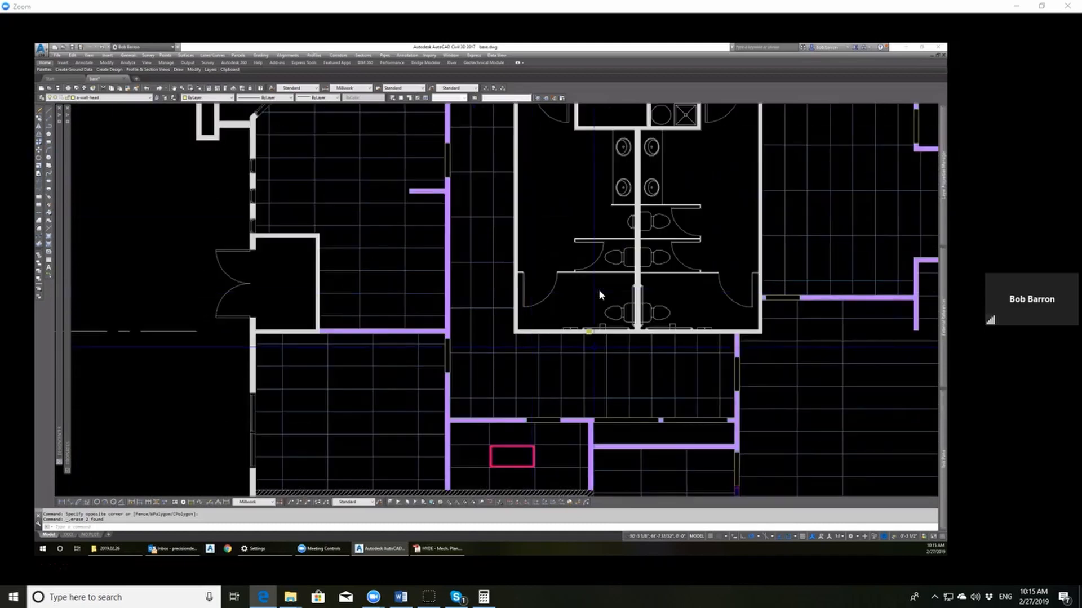
key(Escape)
key(Escape)
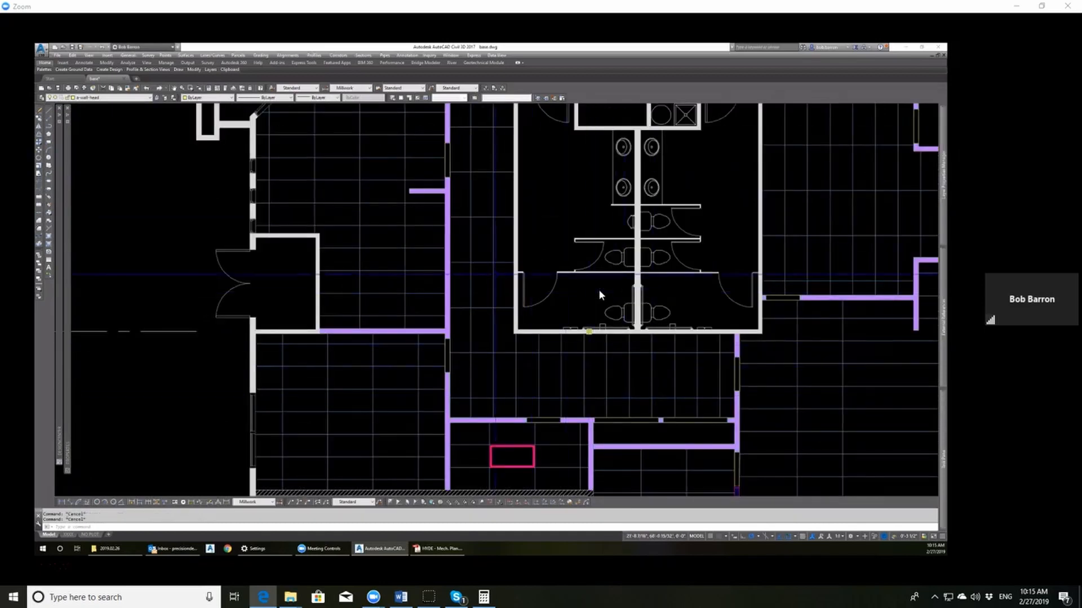
Step: Draw a temporary line between the west corridor's two vertical grid lines and a vertical line north from its midpoint
key(Return)
scroll(468, 221, up, 3)
click(478, 243)
click(571, 242)
key(Return)
key(Return)
click(524, 243)
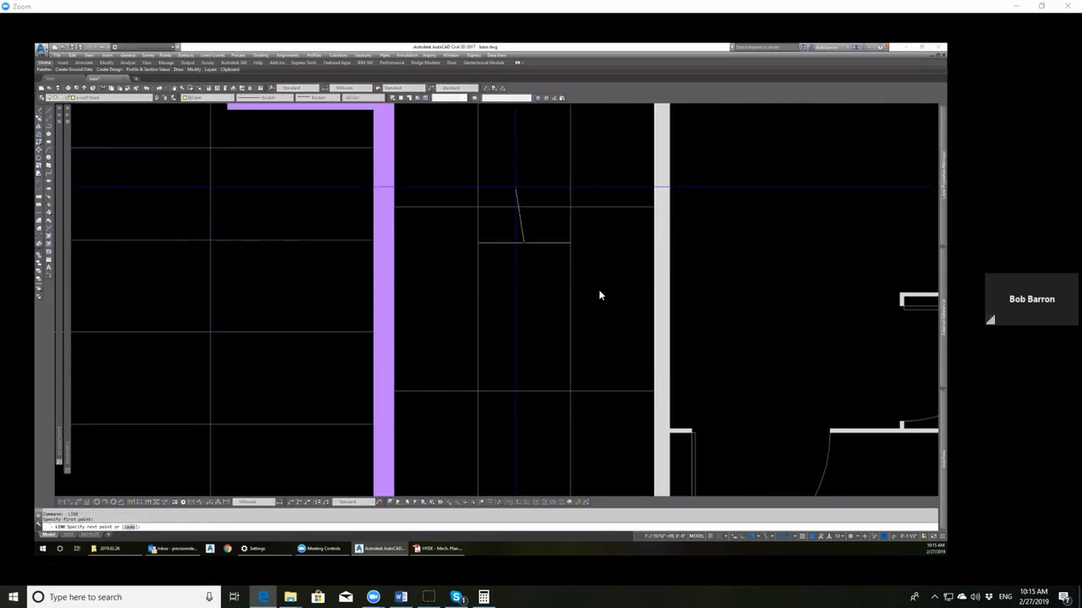
click(524, 181)
key(Escape)
Step: Compare the temporary vertical line with the midpoint of the west corridor's horizontal grid line to check the grid's centering
click(543, 215)
click(529, 197)
scroll(526, 199, up, 3)
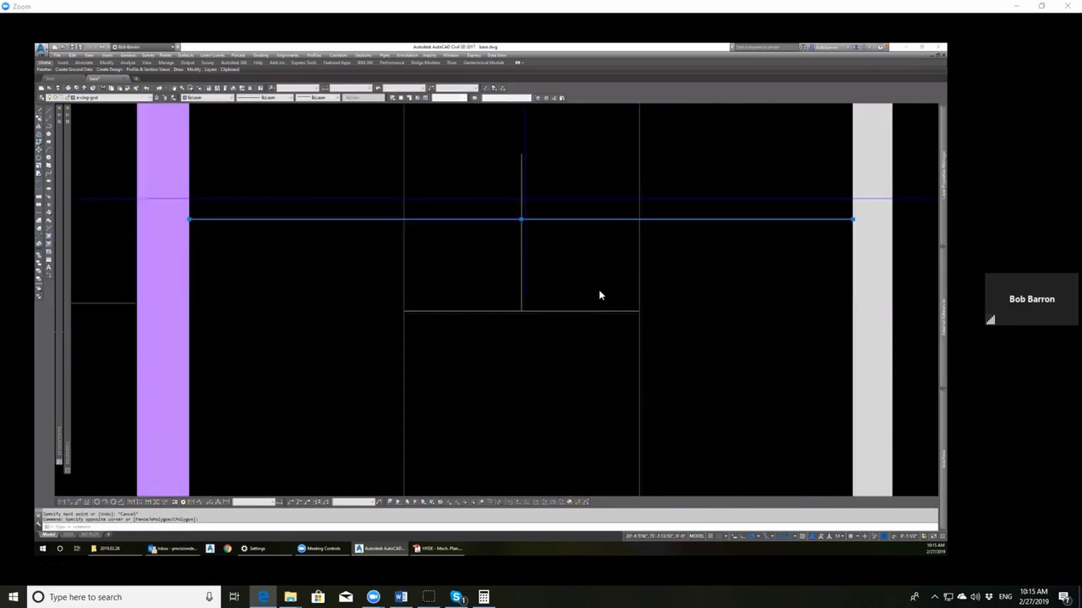
scroll(599, 294, down, 5)
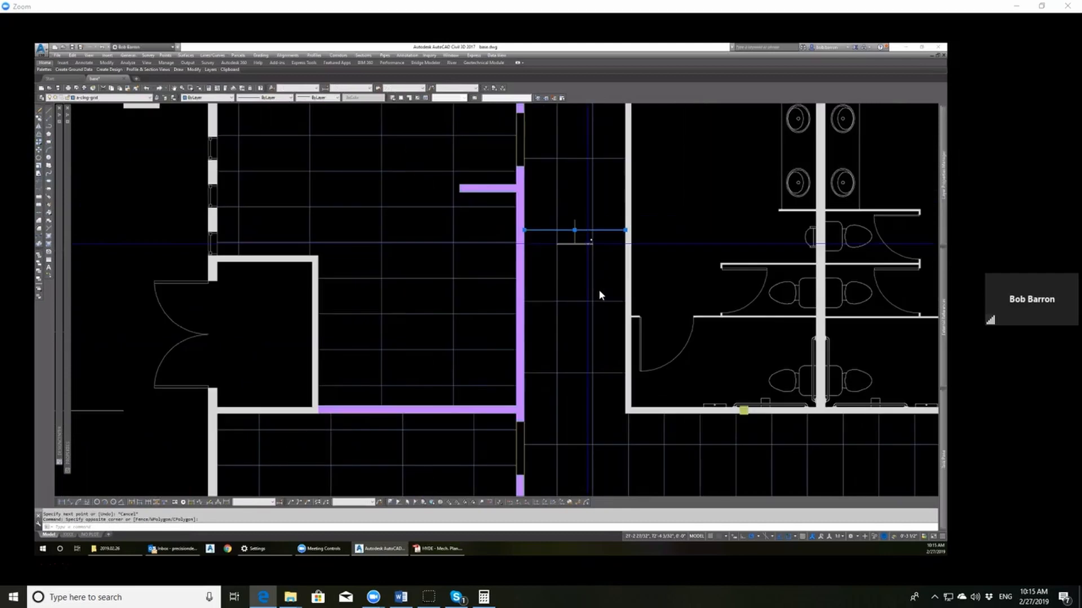
scroll(598, 291, down, 2)
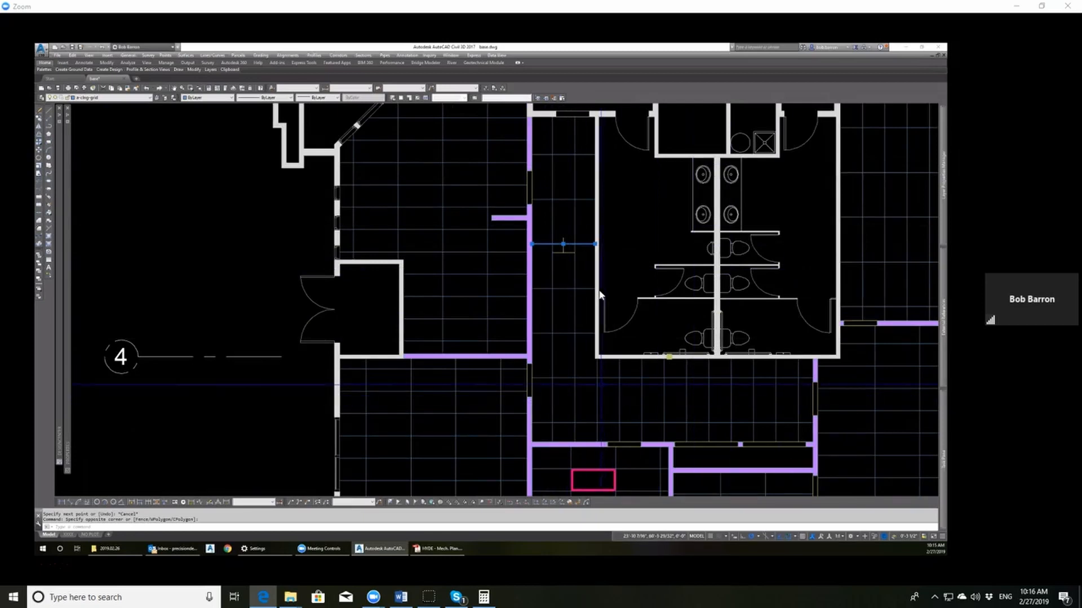
scroll(599, 292, down, 4)
key(Escape)
key(Escape)
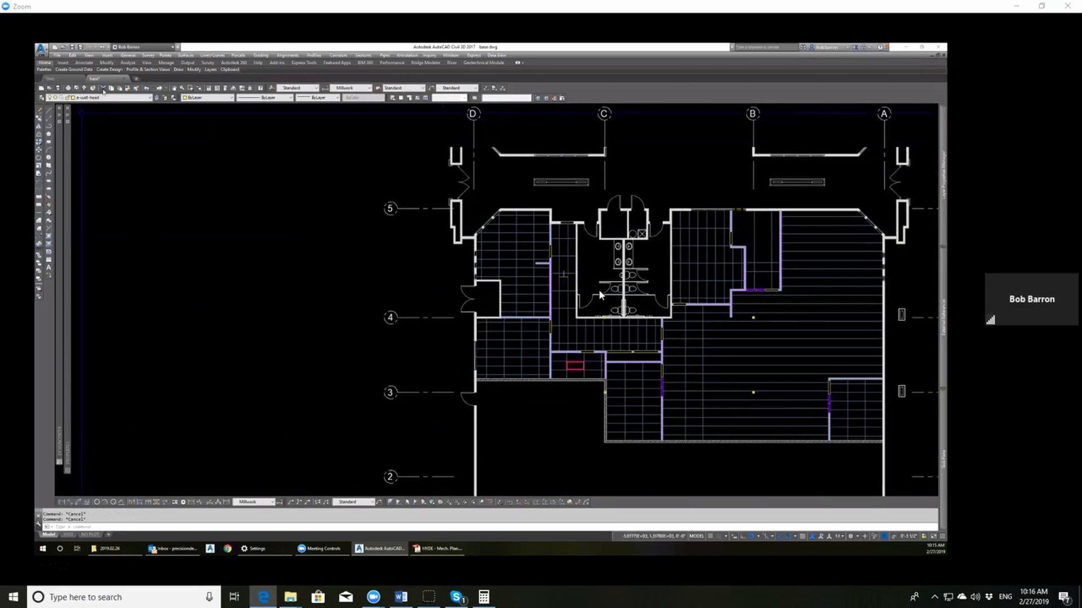
Step: Thaw the electrical lighting plan's layer and compare its light fixtures with the corridor ceiling grid south of the restrooms
click(141, 98)
scroll(154, 130, up, 10)
scroll(155, 131, up, 8)
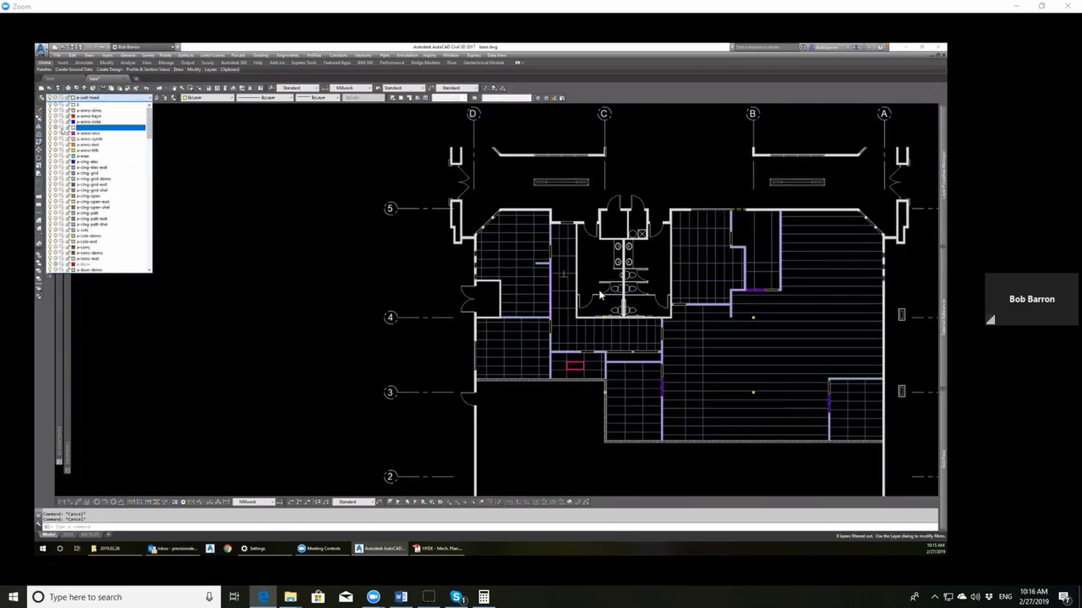
click(57, 128)
click(306, 248)
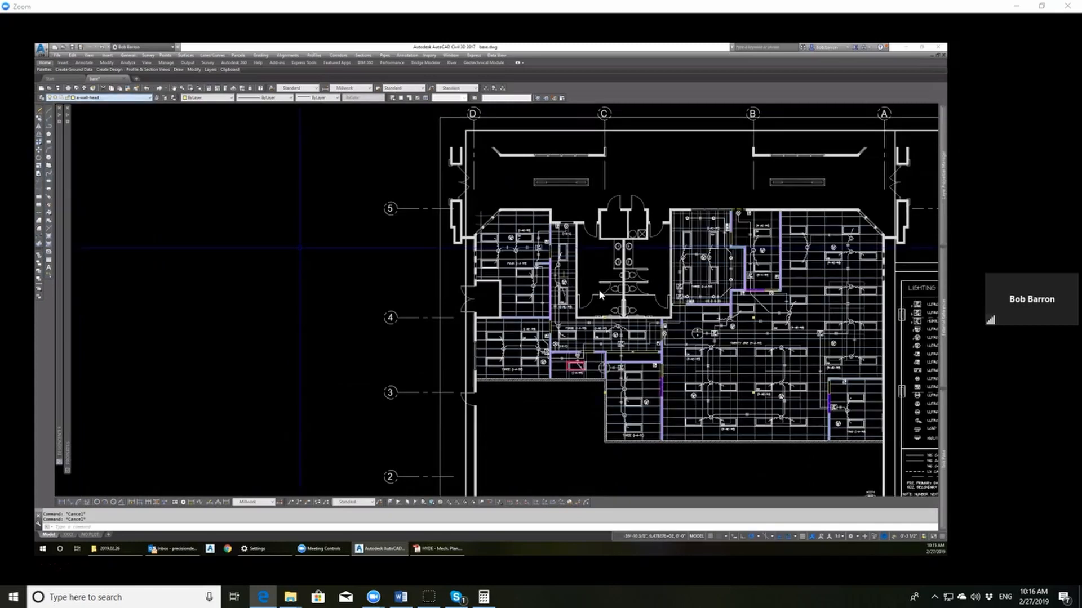
scroll(600, 294, up, 8)
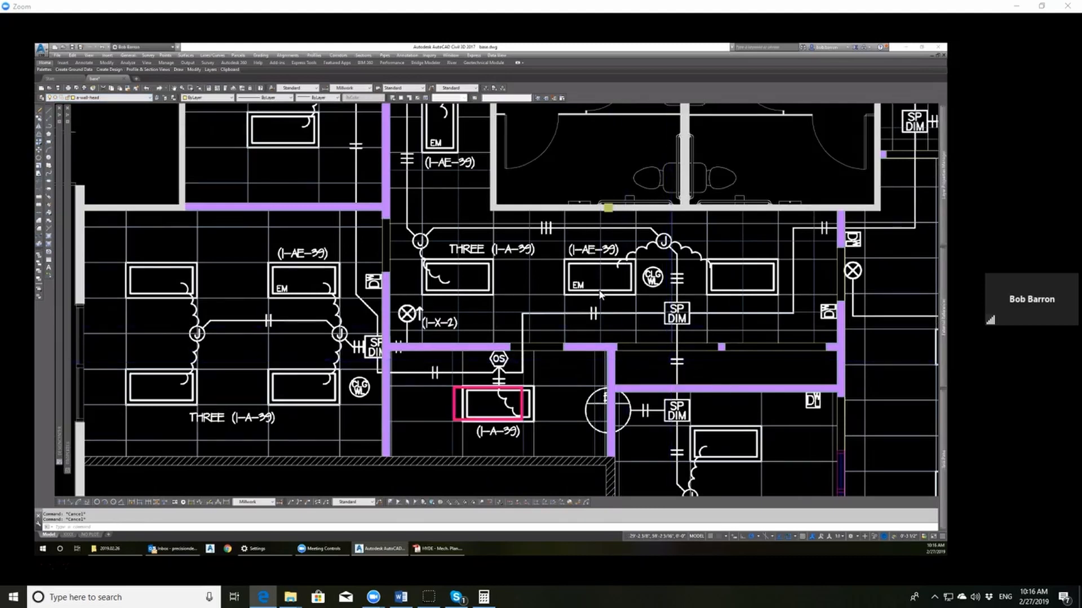
Step: Freeze the a-clng-grid layer by picking a ceiling grid line in the corridor south of the restrooms
scroll(600, 294, down, 4)
text(ff)
key(Return)
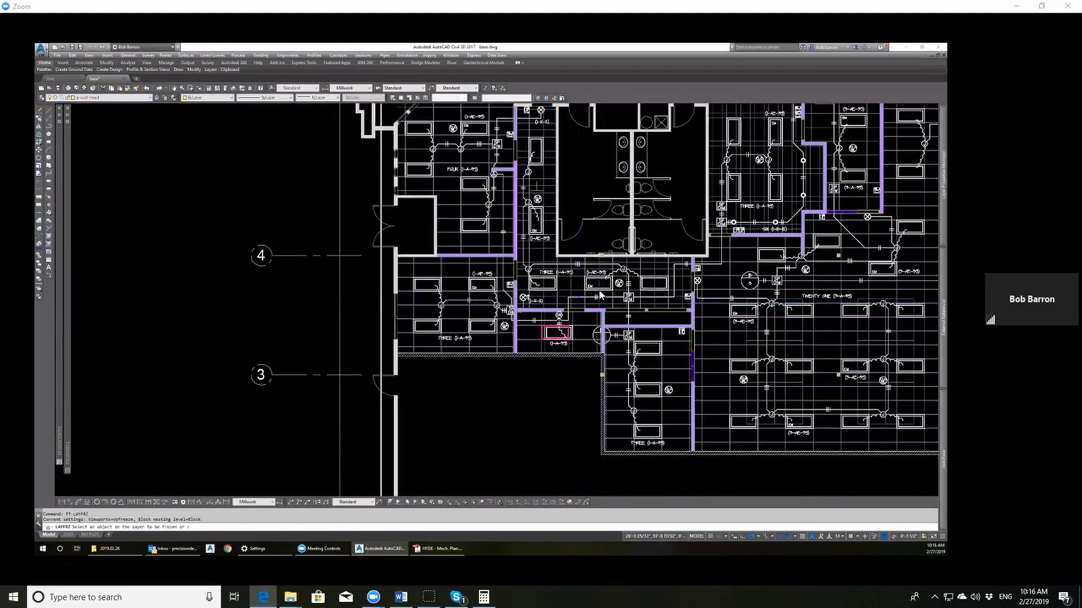
scroll(600, 294, up, 3)
click(600, 293)
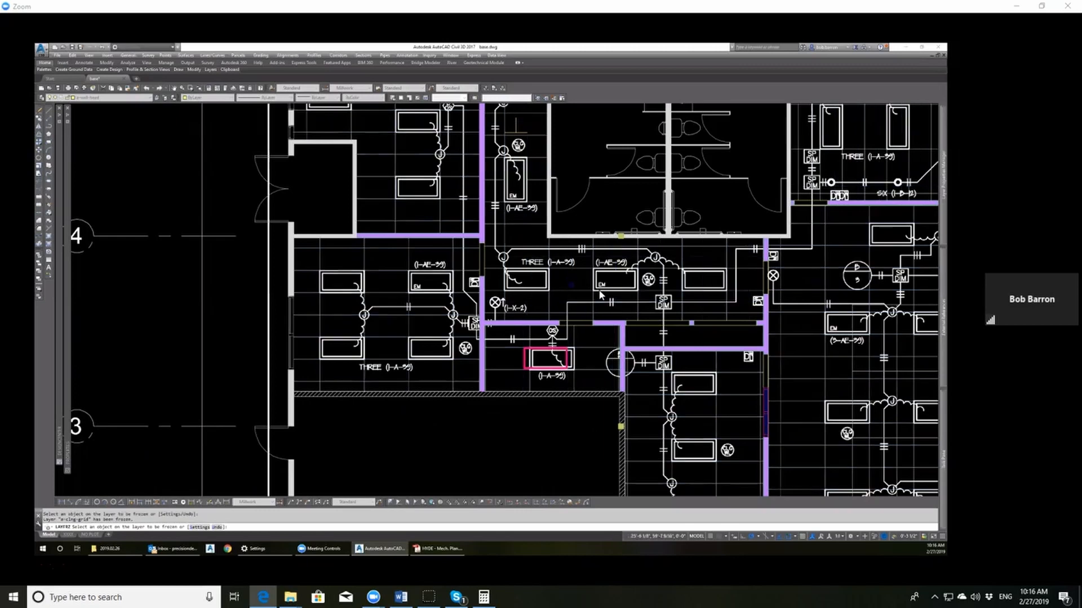
key(Escape)
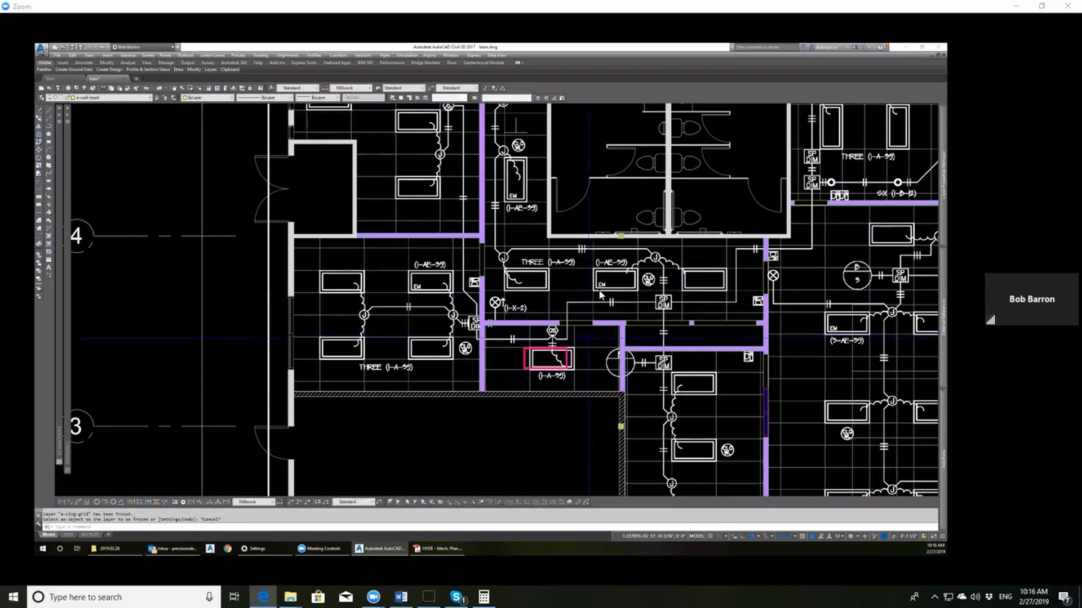
Step: Examine the electrical lighting plan's own grid and light fixtures in the corridors around the restrooms
scroll(601, 294, down, 2)
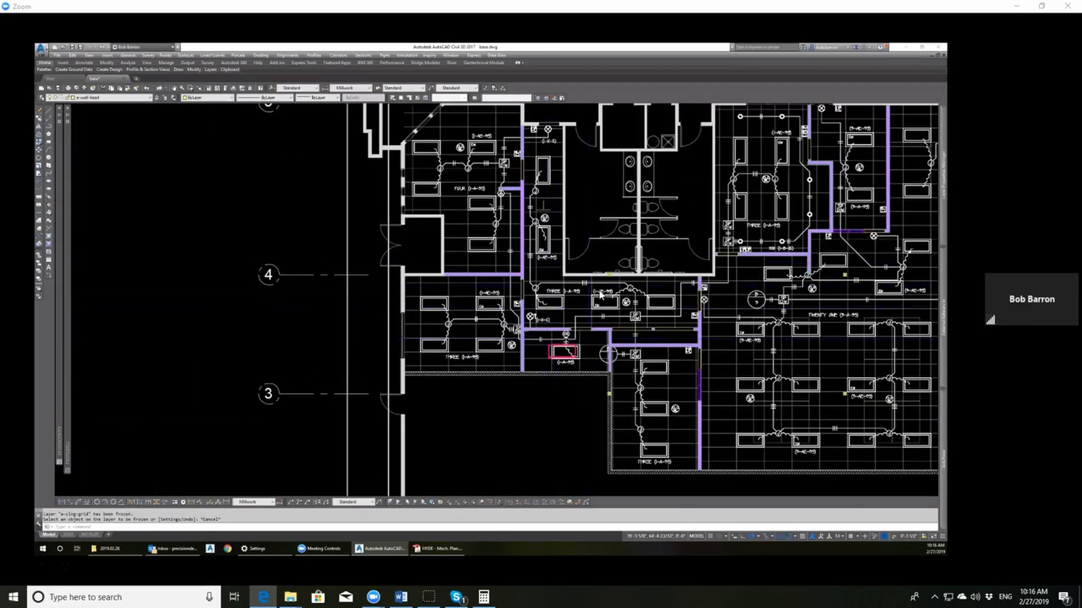
scroll(600, 294, up, 2)
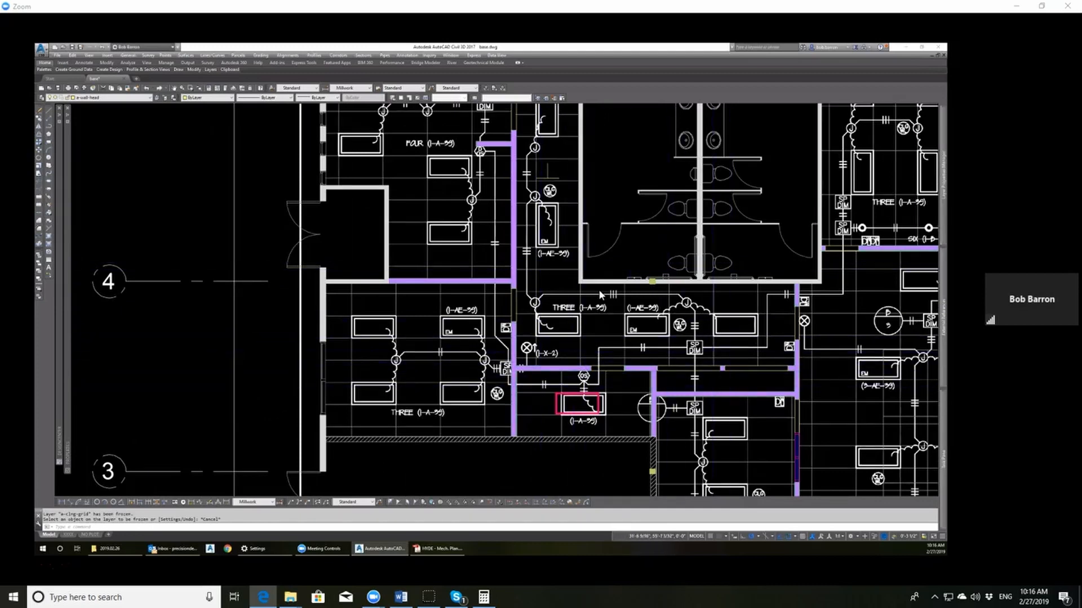
scroll(599, 289, down, 2)
scroll(600, 294, up, 3)
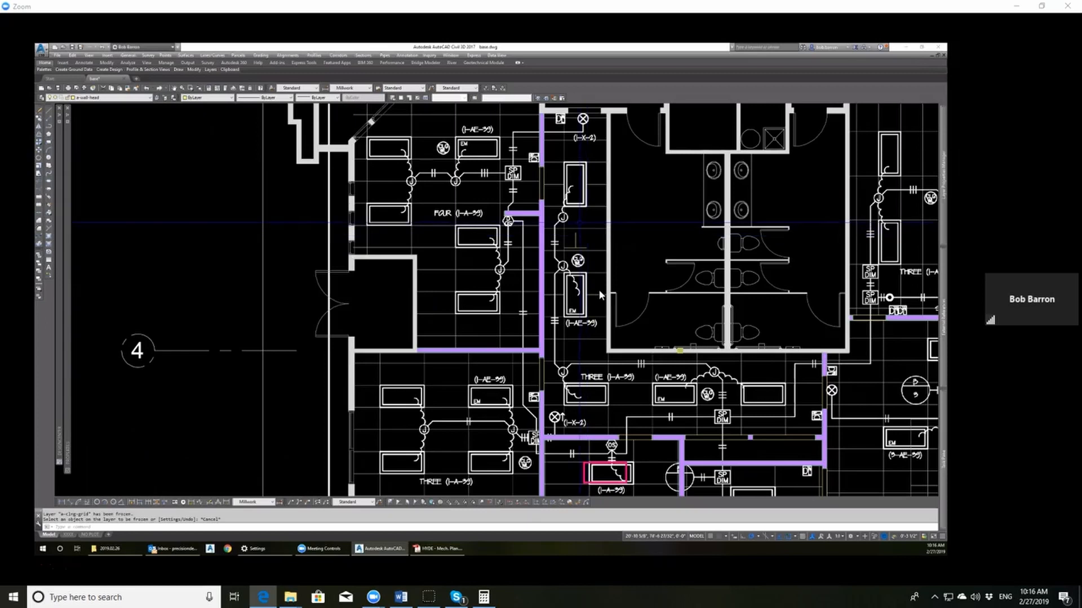
scroll(600, 294, down, 2)
scroll(600, 294, up, 2)
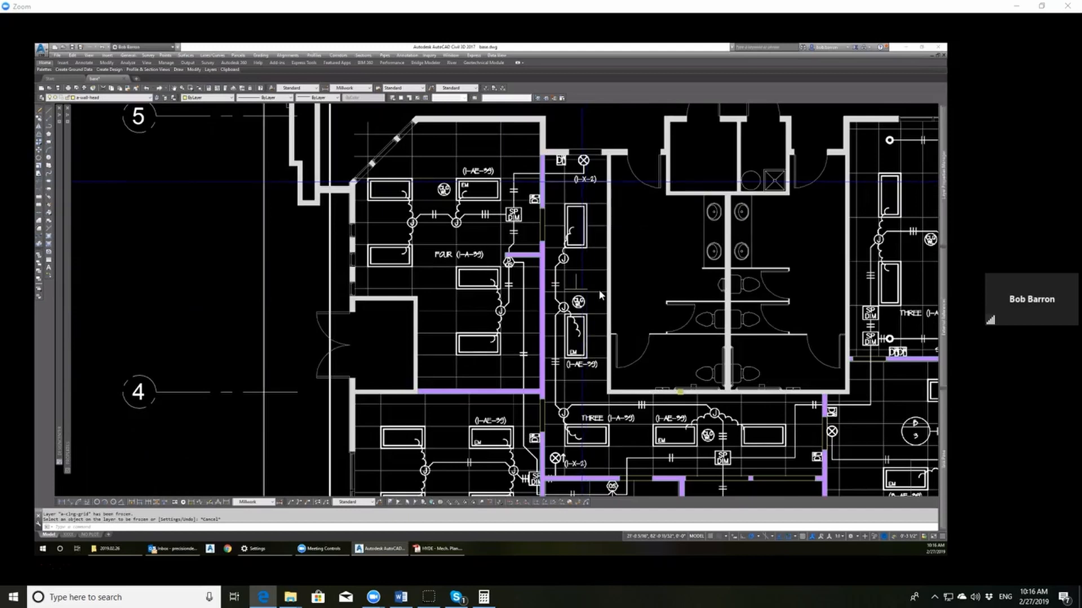
scroll(598, 289, down, 2)
scroll(598, 316, up, 4)
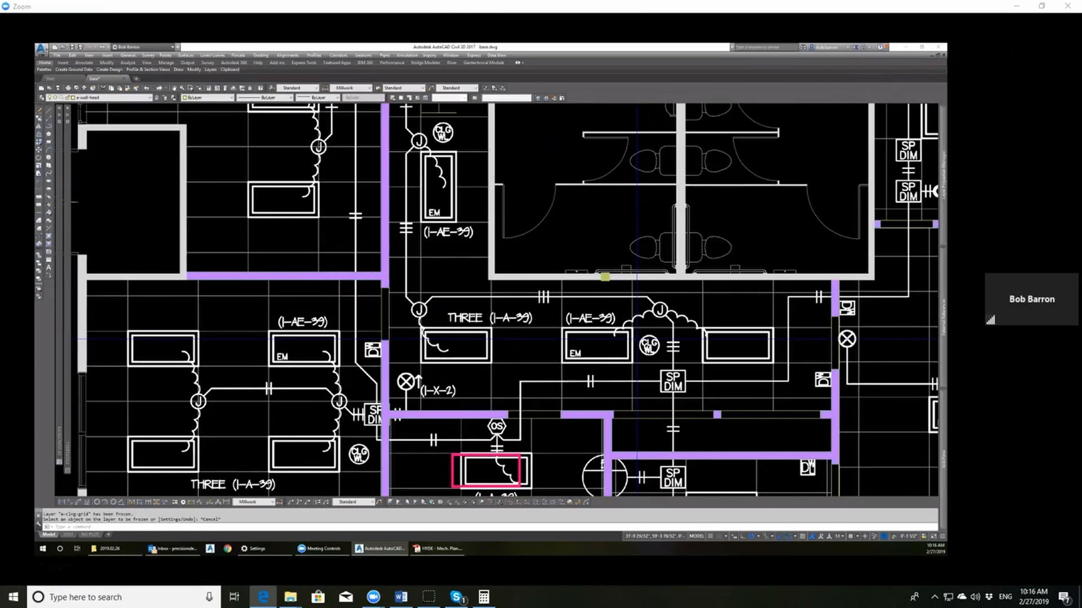
key(Escape)
key(Escape)
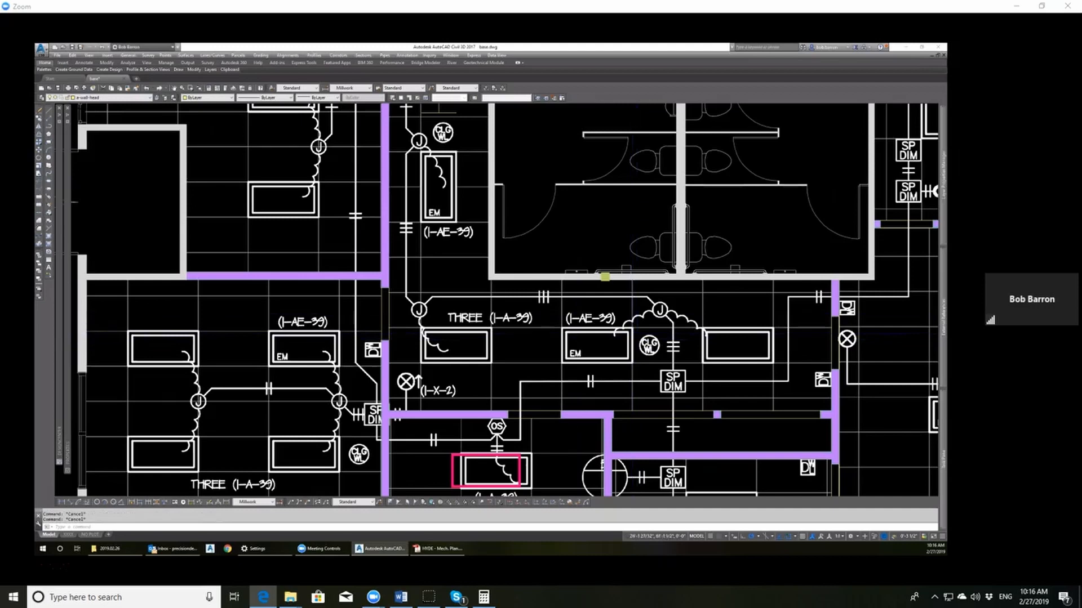
scroll(632, 328, down, 2)
scroll(550, 312, down, 2)
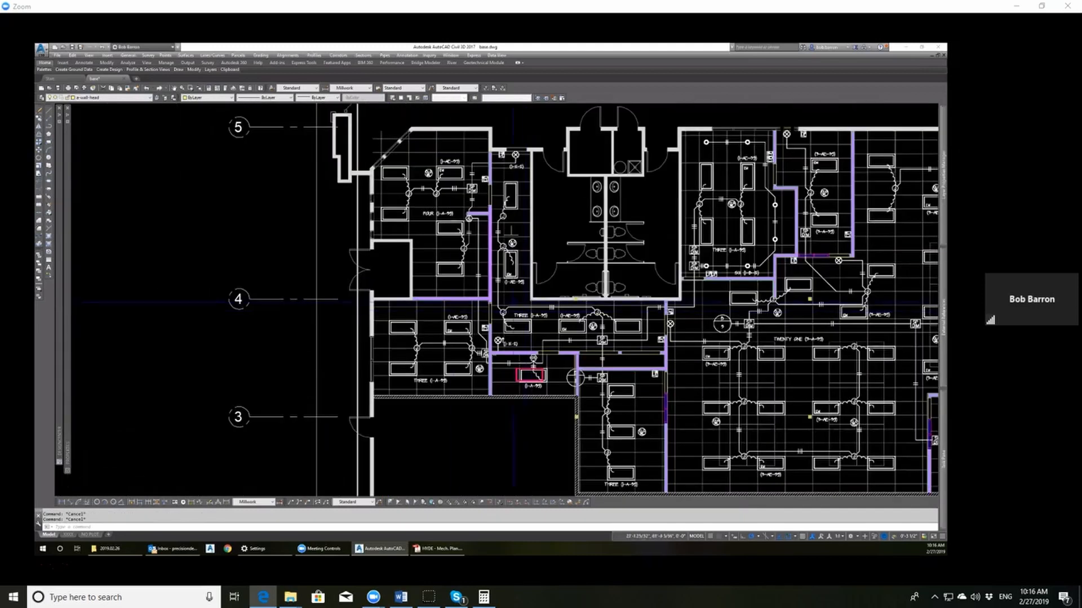
Step: Freeze the electrical lighting plan's layer, a-anno-nplt
text(ff)
key(Return)
click(317, 221)
key(Escape)
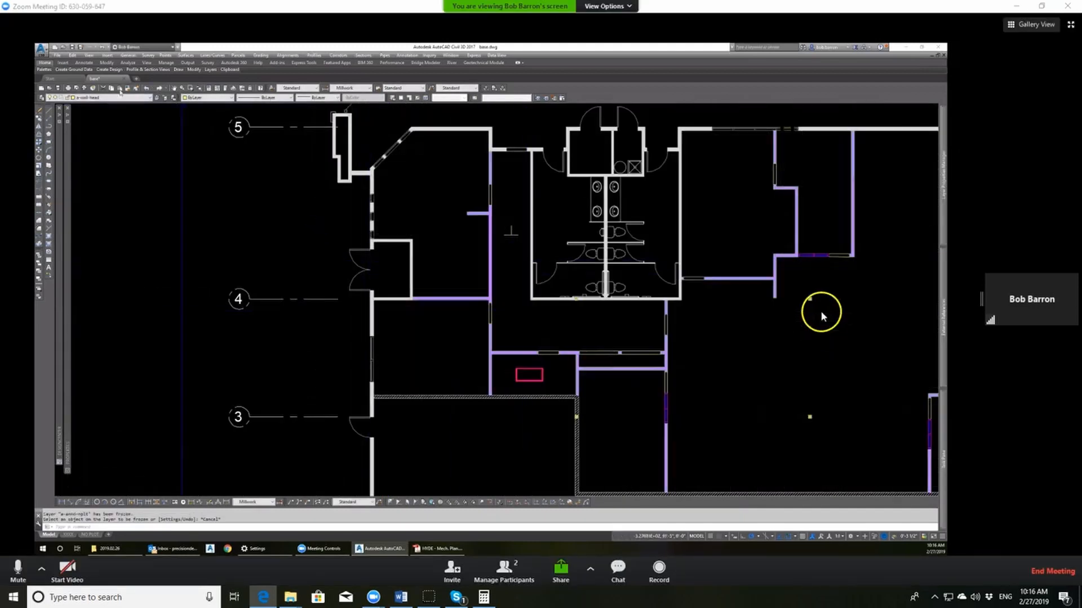
Step: Thaw the a-clng-grid layer and regenerate the drawing
click(121, 97)
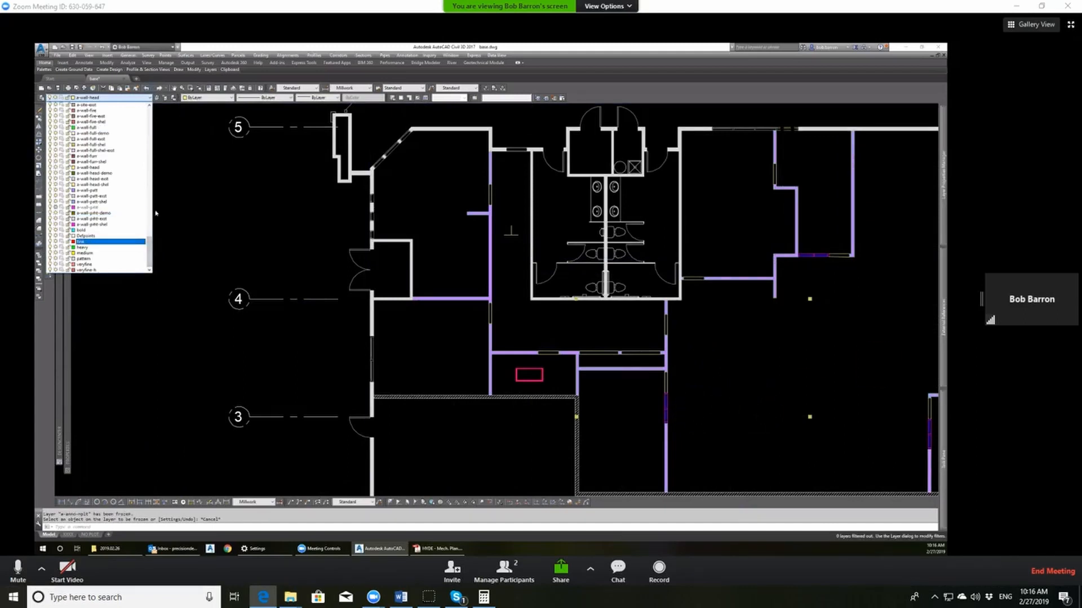
drag(150, 246, 144, 131)
click(56, 139)
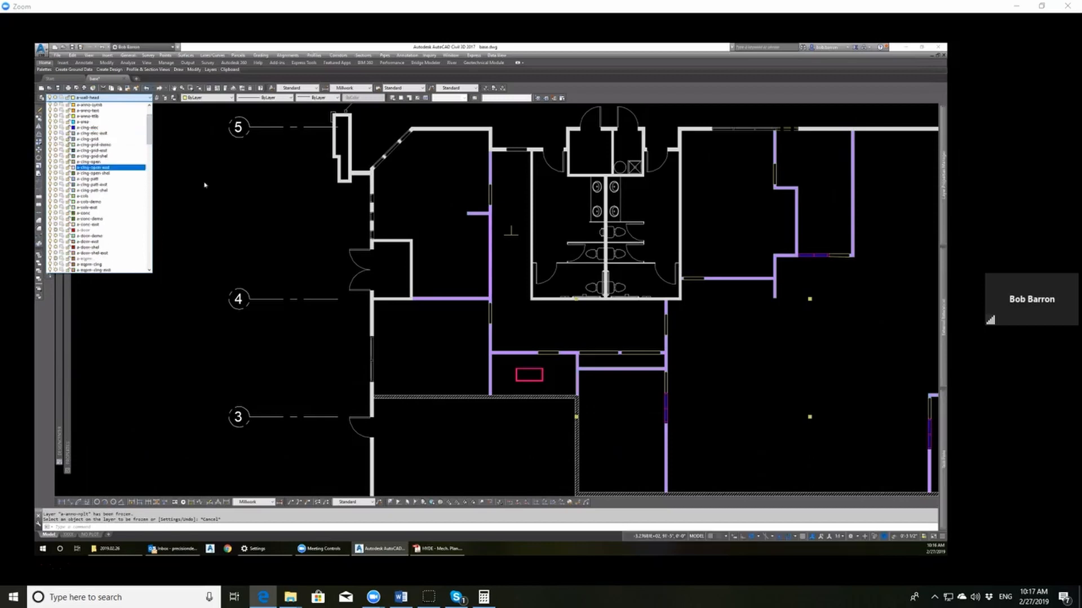
click(246, 198)
key(Escape)
key(Escape)
text(re)
key(Return)
Step: Offset the northern horizontal grid line in the corridor south of the restrooms 2' to the south
scroll(505, 243, up, 4)
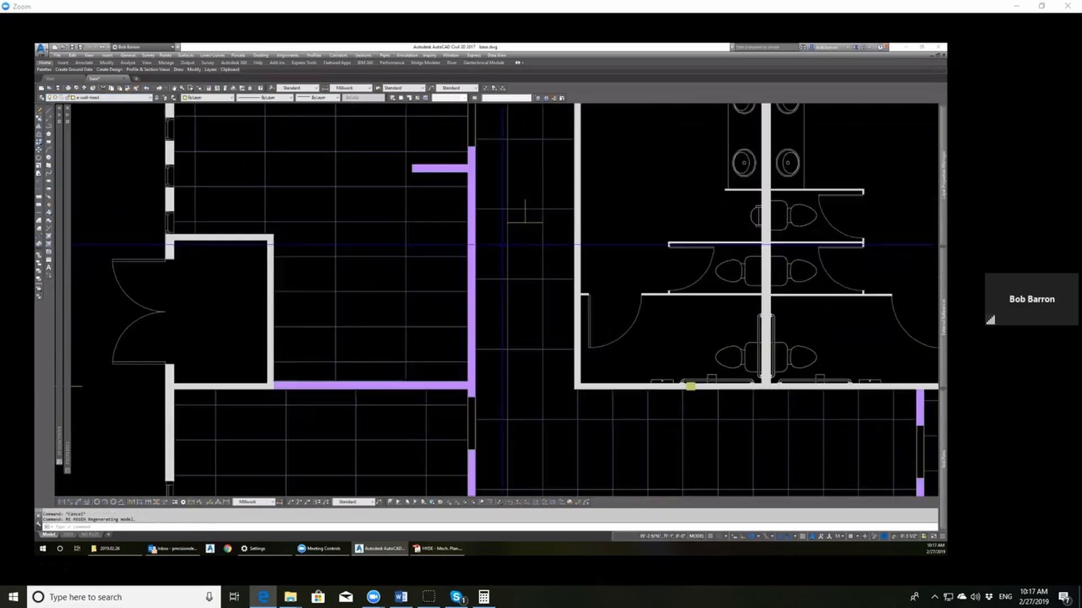
scroll(546, 216, down, 4)
scroll(581, 304, up, 4)
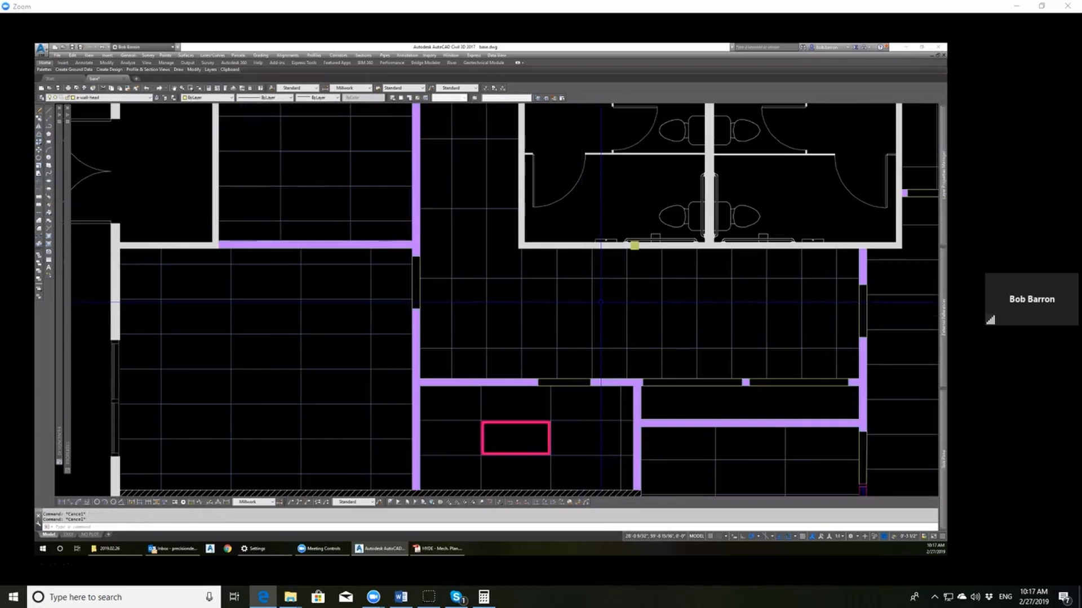
text(o)
key(Return)
text(2')
key(Return)
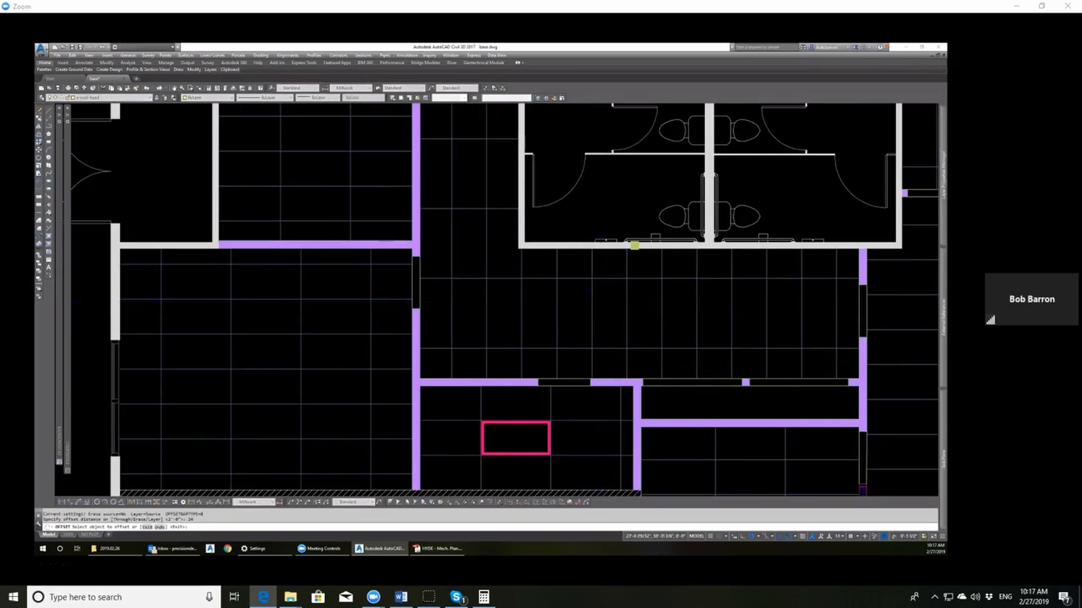
click(630, 279)
click(642, 319)
scroll(643, 320, down, 2)
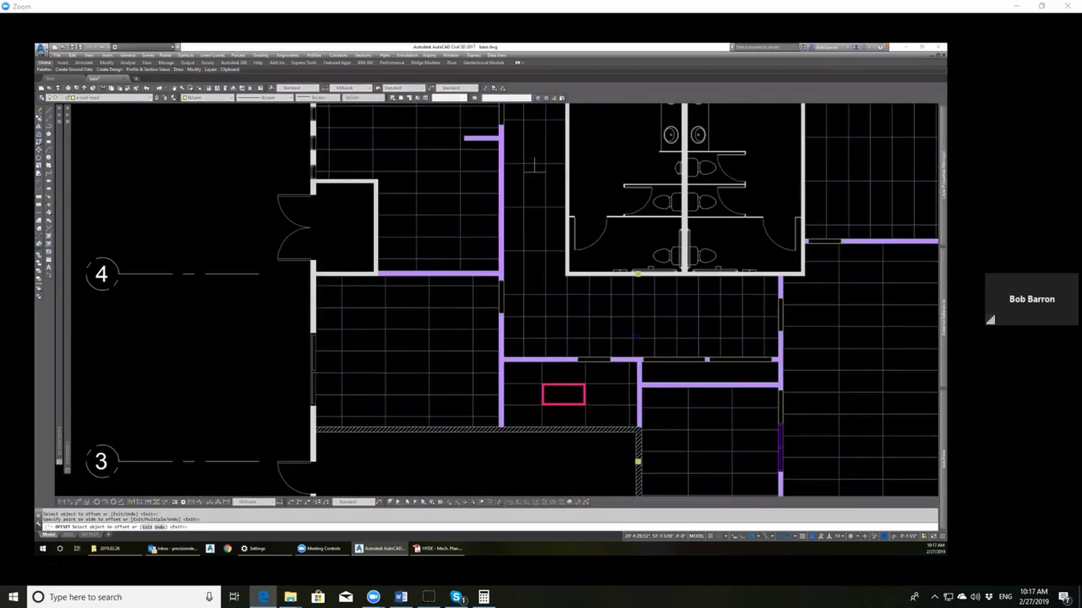
scroll(636, 336, up, 2)
key(Escape)
key(Escape)
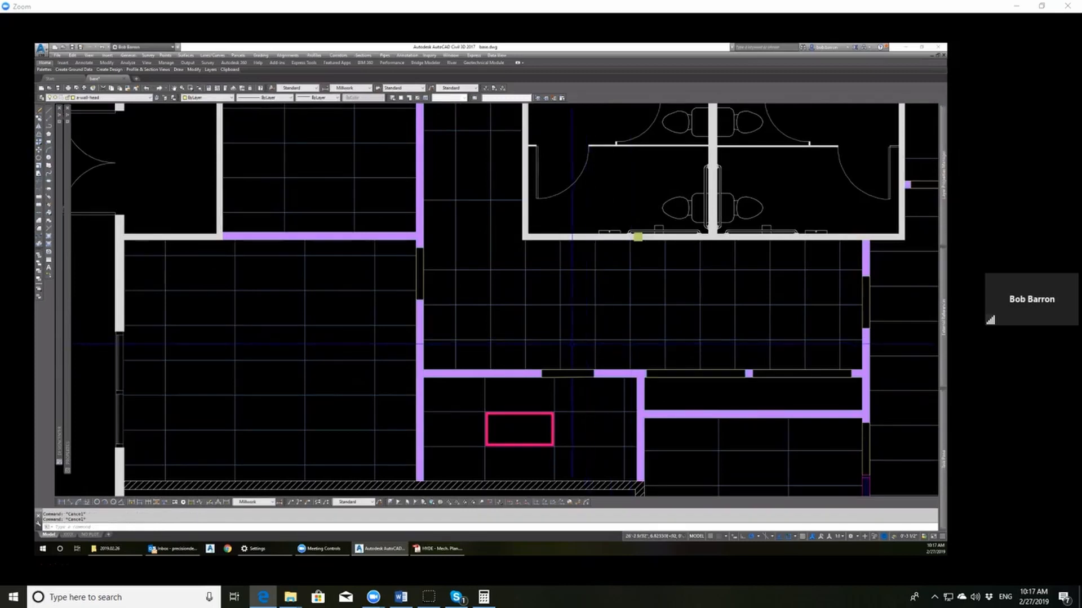
Step: Erase the five alternate vertical grid lines in the corridor south of the restrooms, starting with the one running up the west corridor
click(491, 333)
click(560, 323)
click(557, 323)
click(637, 323)
click(628, 325)
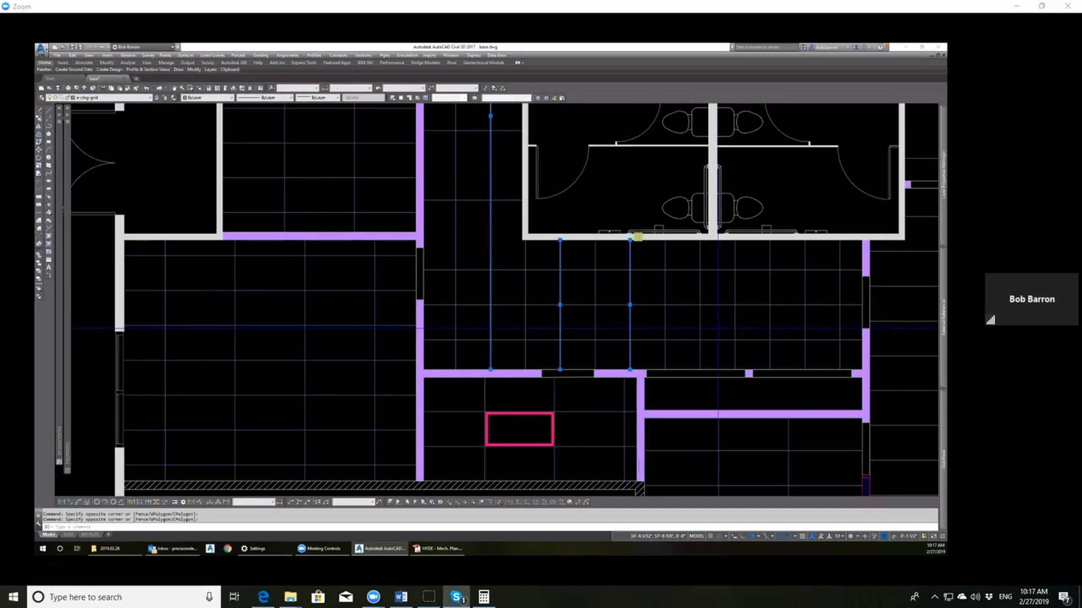
click(707, 324)
click(697, 321)
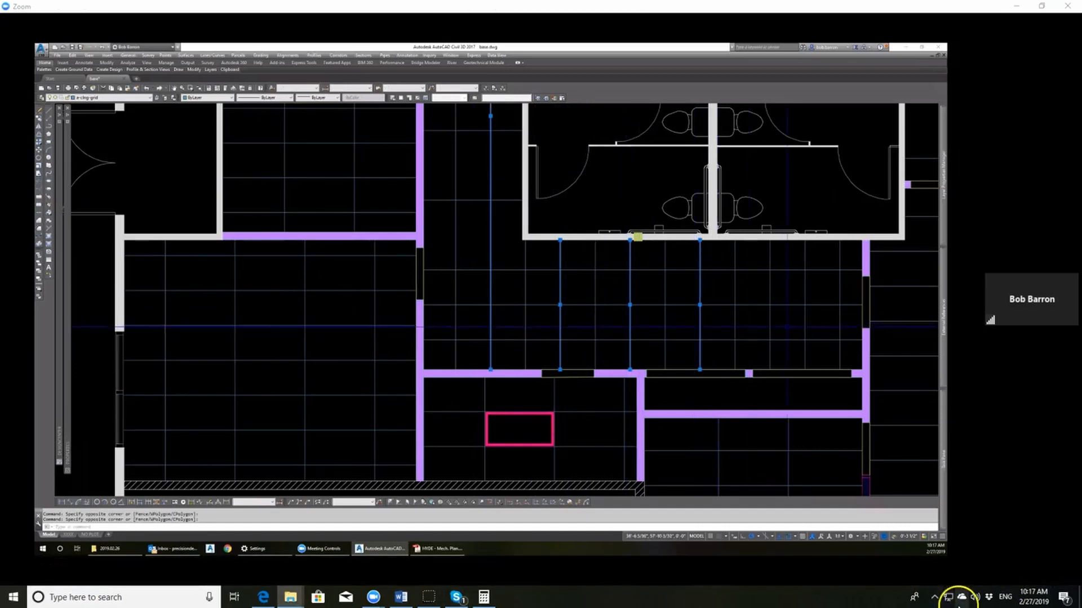
click(780, 325)
click(762, 322)
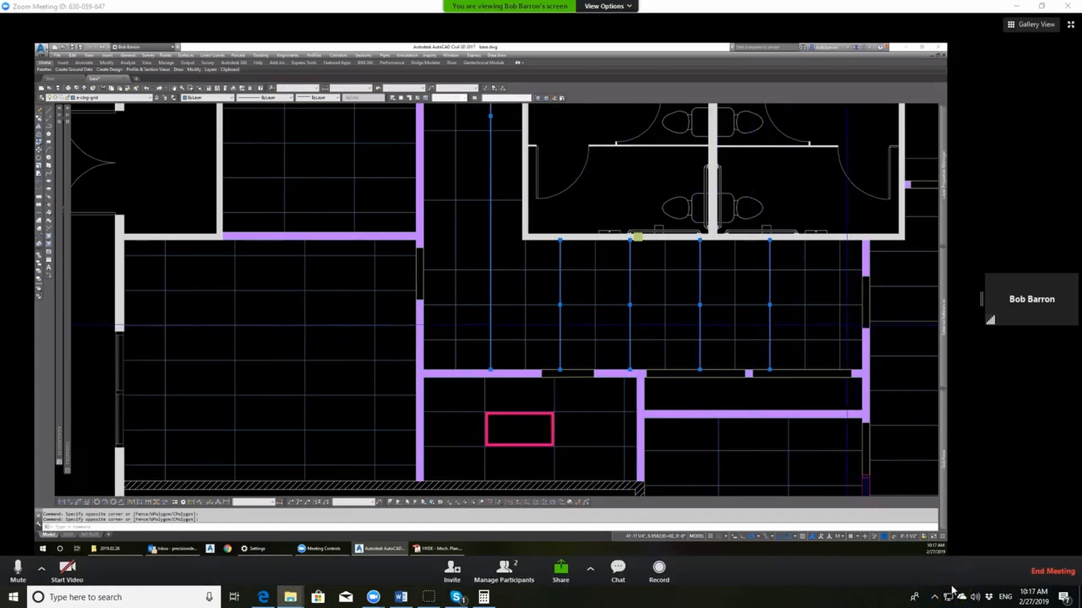
key(Delete)
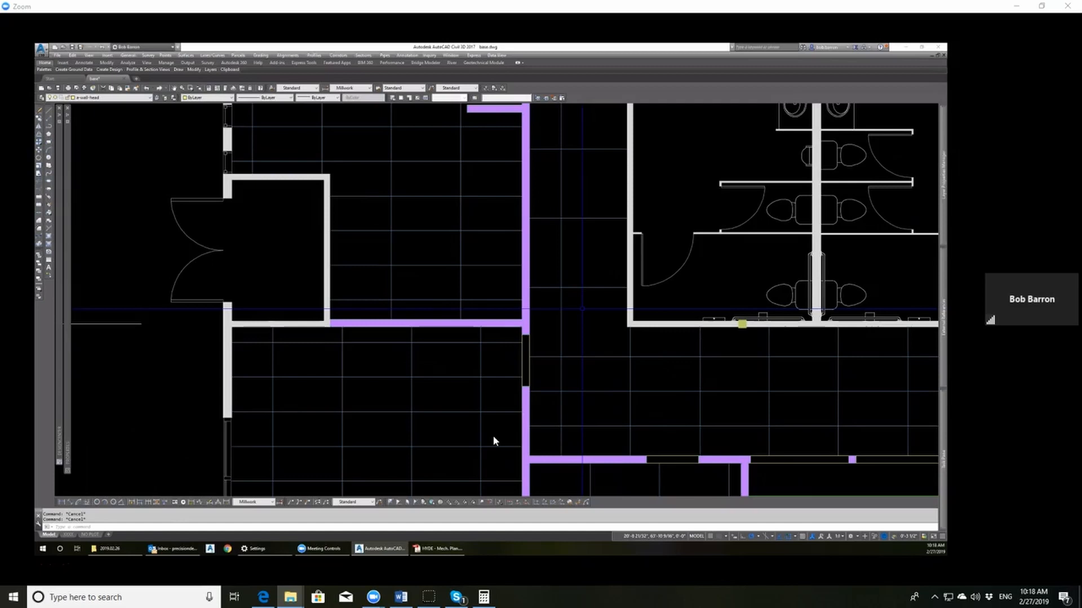
text(o)
key(Return)
key(Escape)
key(Escape)
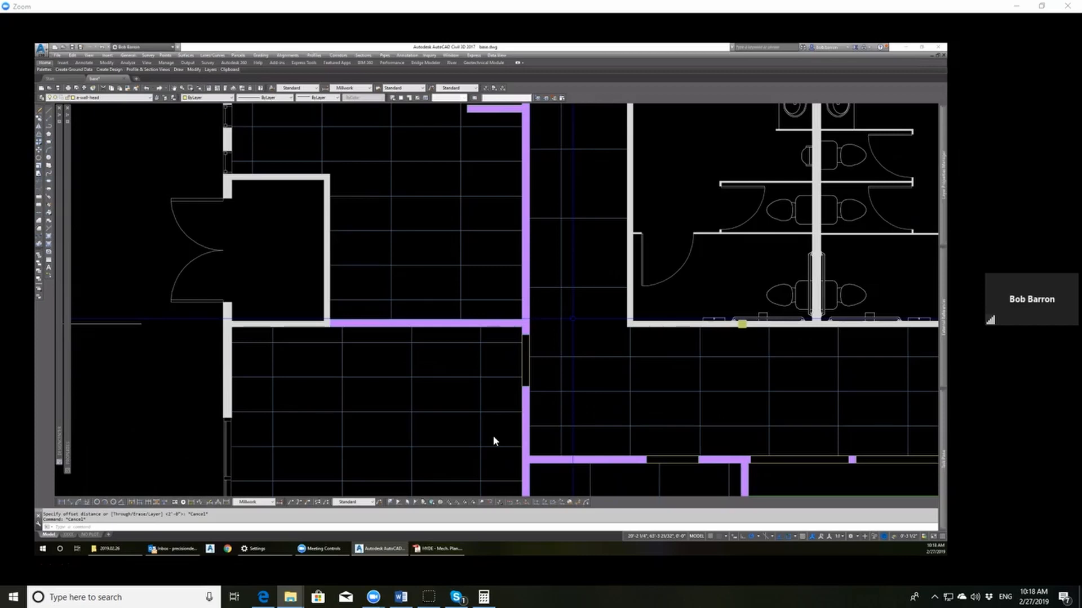
key(Escape)
text(o)
key(Return)
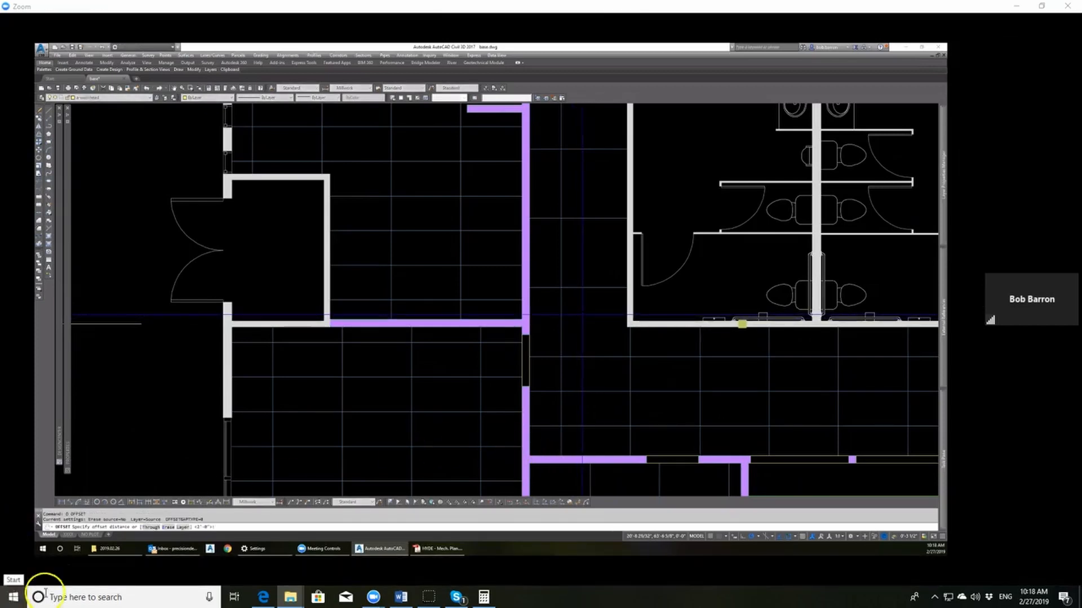
key(Escape)
key(Escape)
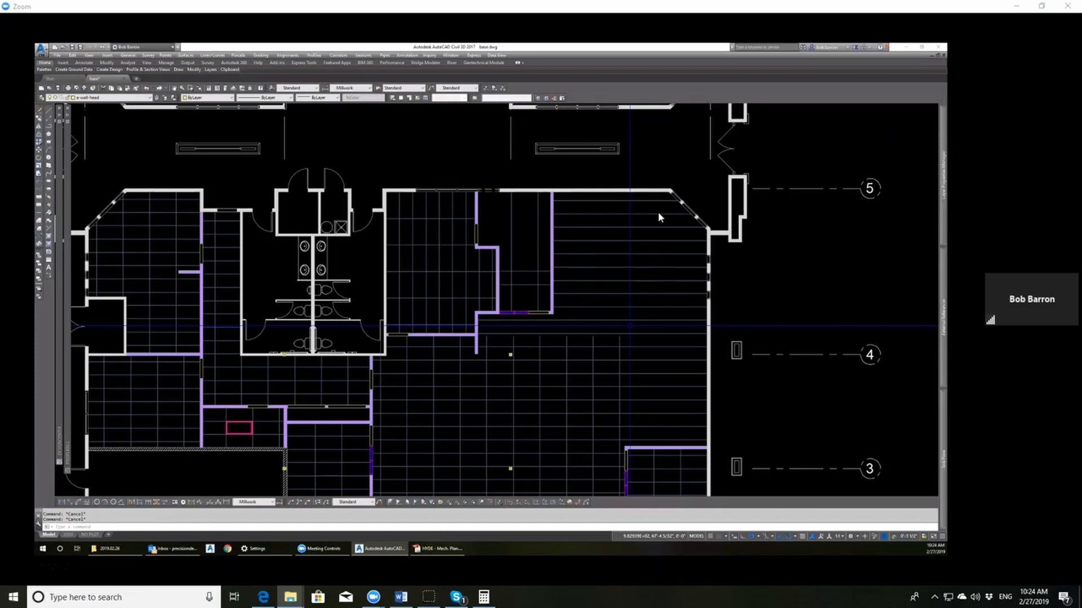
Step: Extend the large open office's five short vertical grid lines north past the wall of the small room above
scroll(659, 217, down, 5)
scroll(659, 216, up, 5)
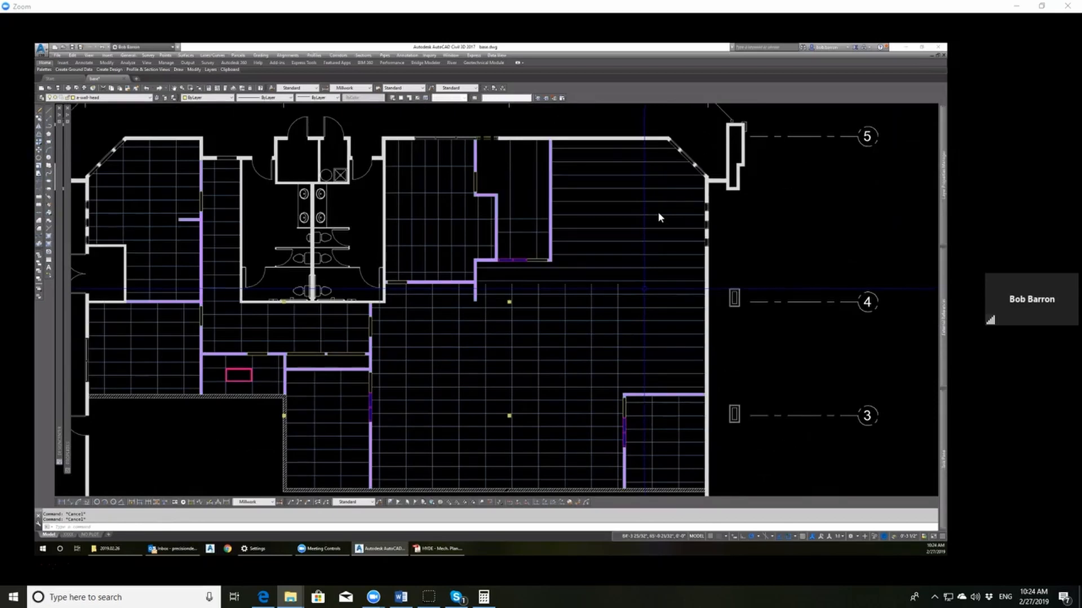
text(ex)
key(Return)
key(Return)
click(644, 289)
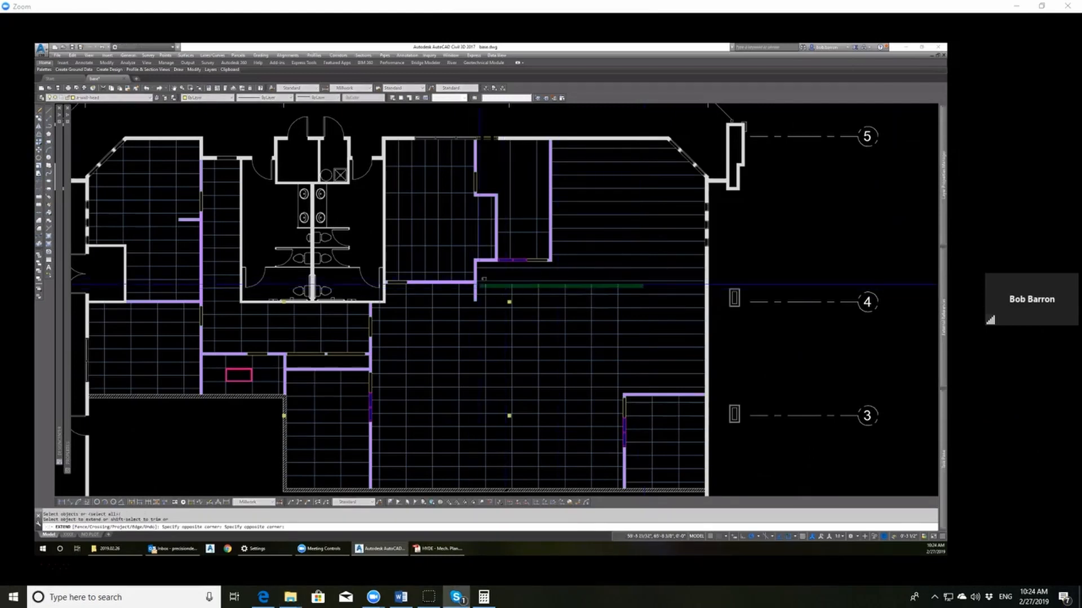
click(483, 279)
click(624, 287)
click(473, 282)
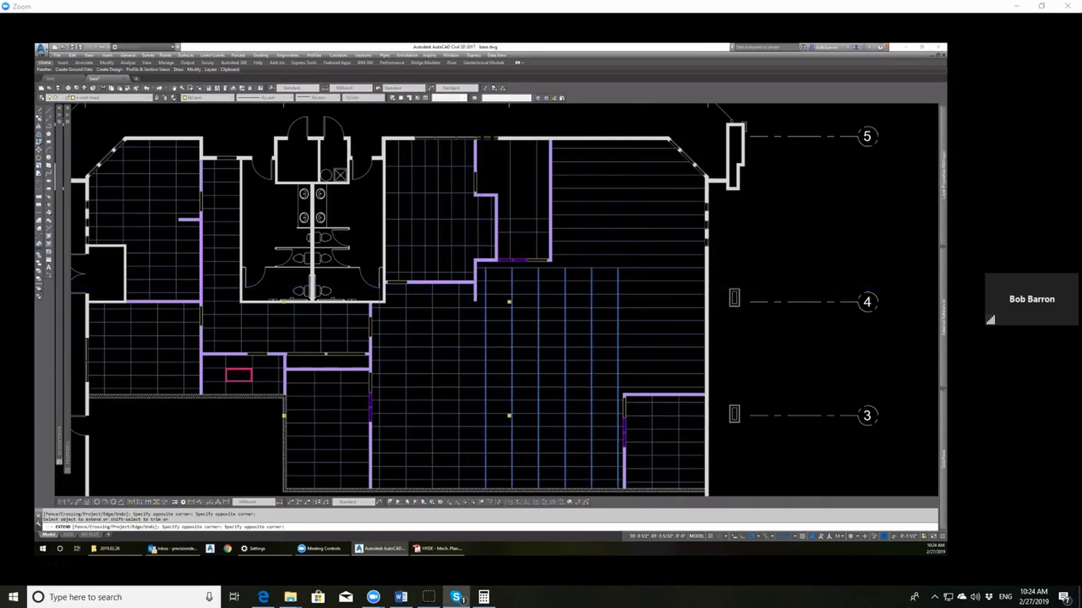
click(481, 274)
click(483, 273)
click(630, 262)
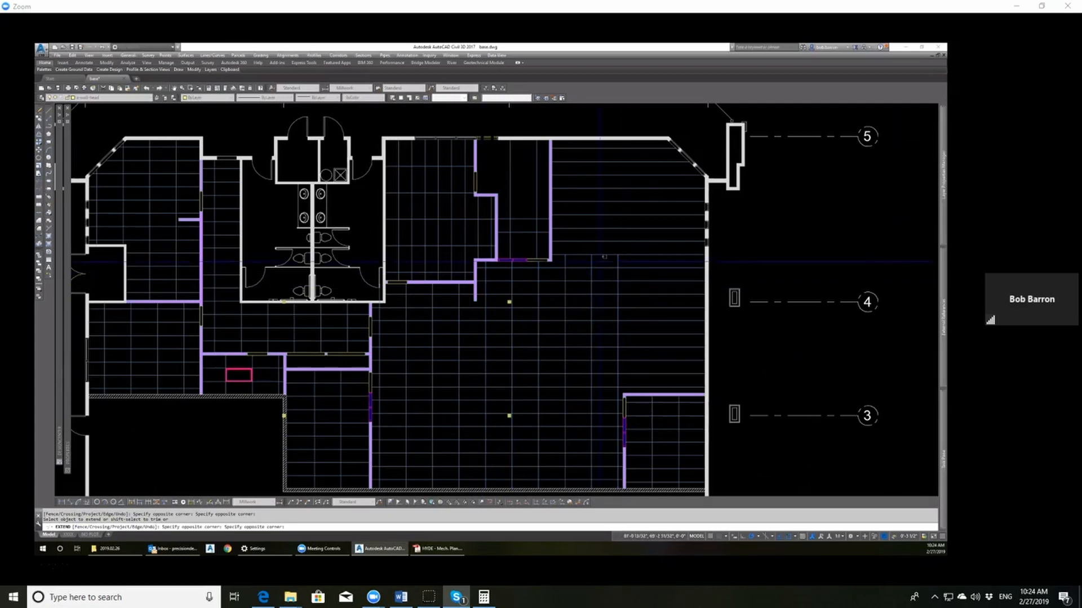
Step: Extend the three easternmost vertical grid lines further north, across the horizontal lines east of the small room
click(563, 261)
click(631, 248)
click(563, 248)
click(629, 235)
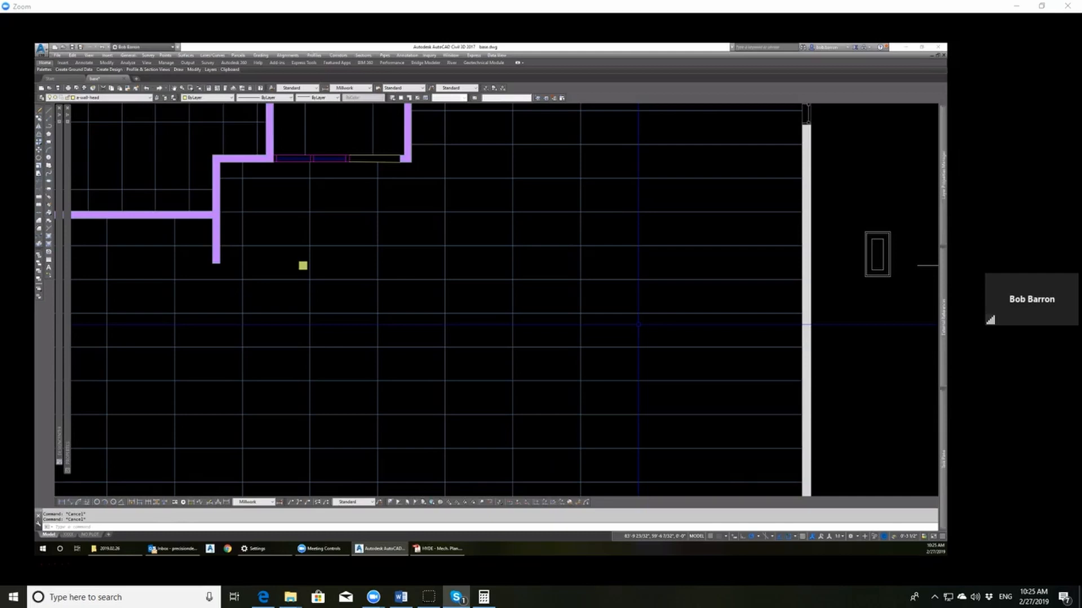
Step: Offset the open office's easternmost vertical grid line three times toward the east wall, using the spacing of two adjacent vertical lines
scroll(635, 330, down, 2)
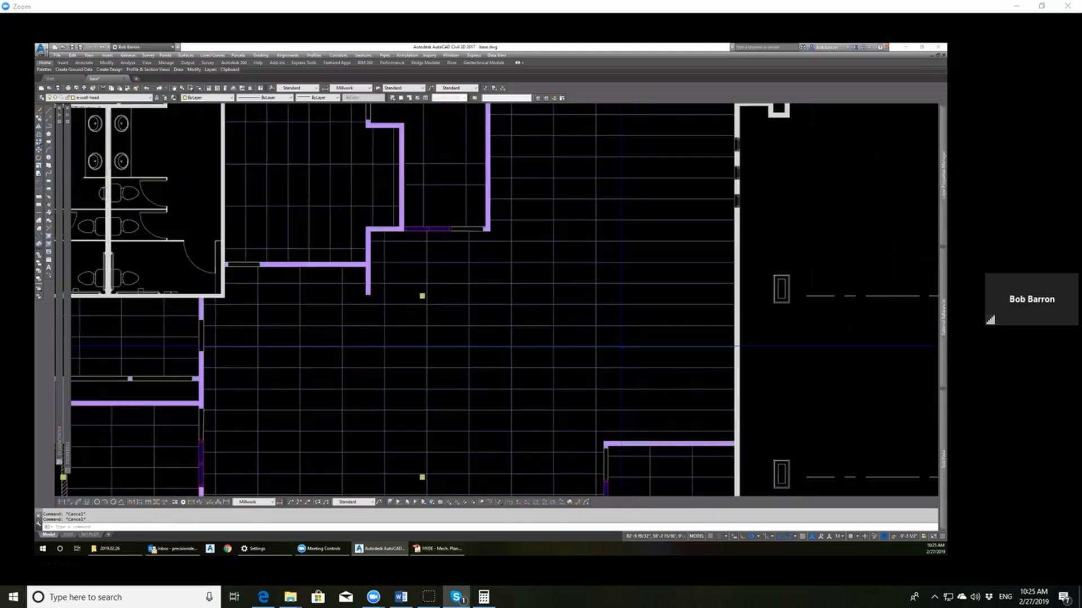
scroll(622, 357, up, 2)
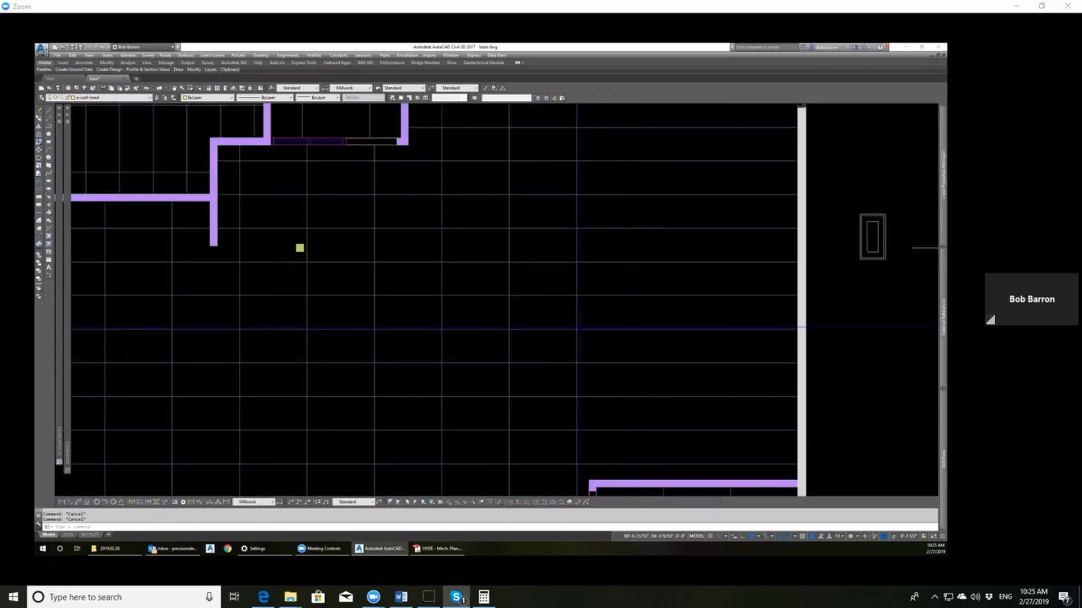
scroll(622, 358, down, 4)
scroll(586, 336, up, 2)
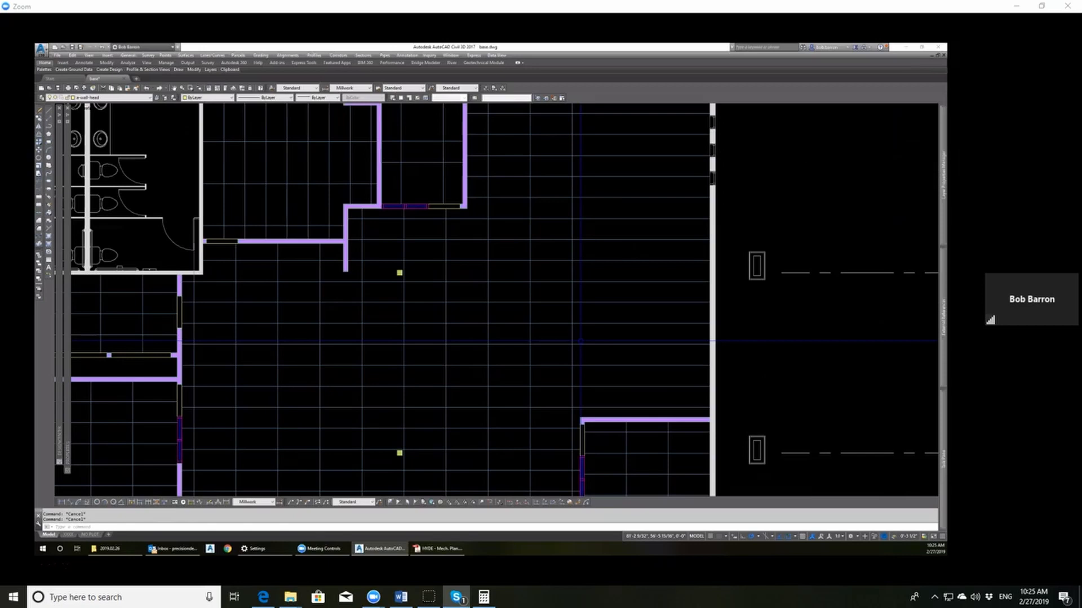
text(o)
key(Return)
click(572, 344)
click(529, 345)
click(572, 340)
click(600, 336)
click(614, 332)
click(637, 338)
click(657, 346)
click(678, 355)
key(Escape)
key(Escape)
Step: Shorten the westernmost of the open office's three new vertical grid lines so it stops at the southeast room's north wall
scroll(676, 442, up, 5)
scroll(679, 334, down, 3)
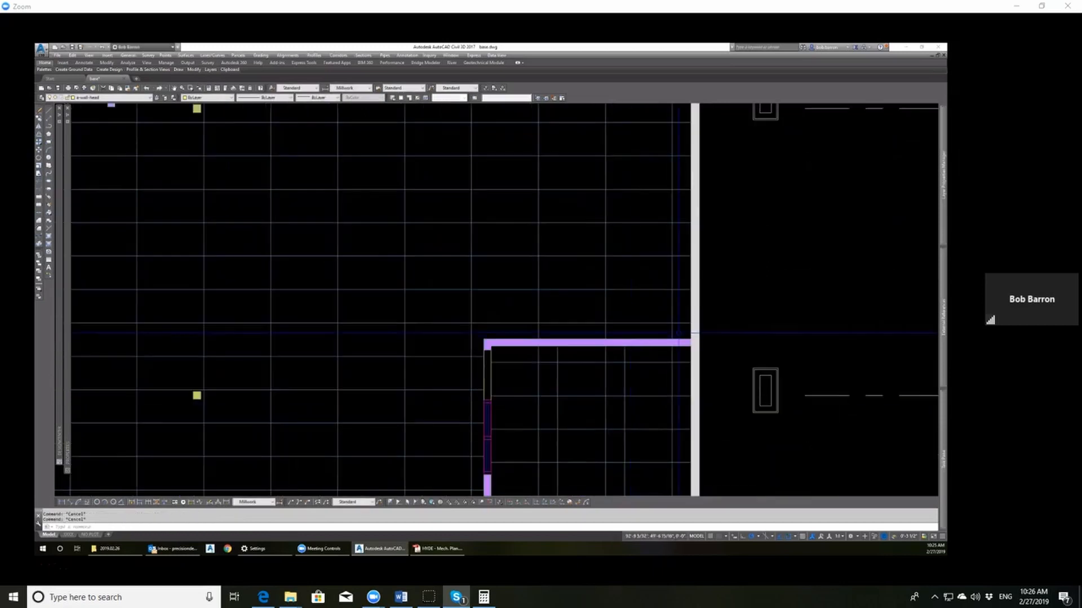
click(679, 333)
click(537, 325)
scroll(584, 259, down, 3)
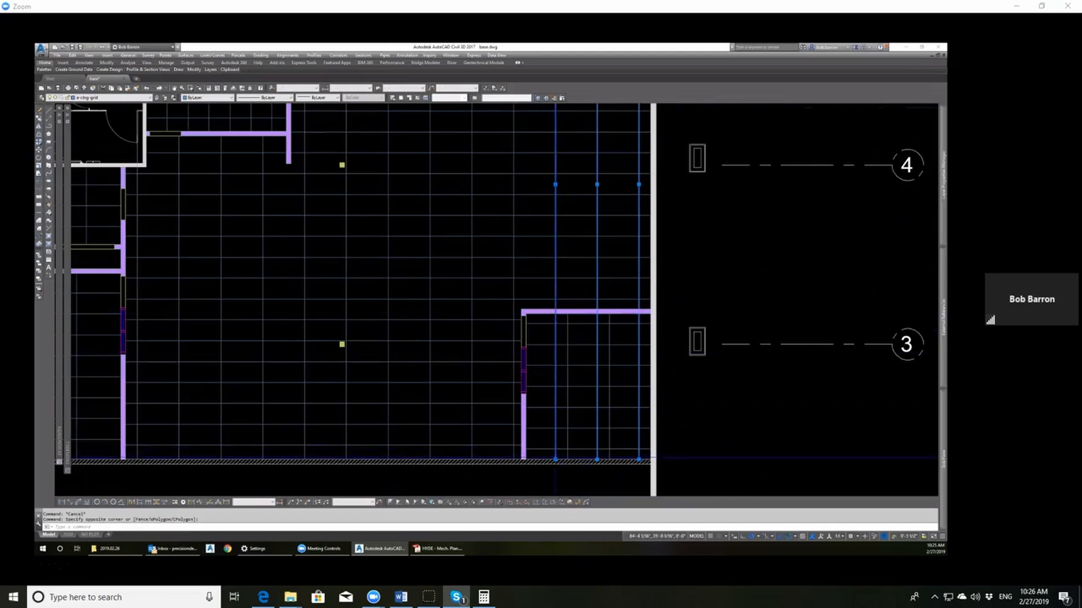
click(554, 459)
scroll(539, 326, up, 5)
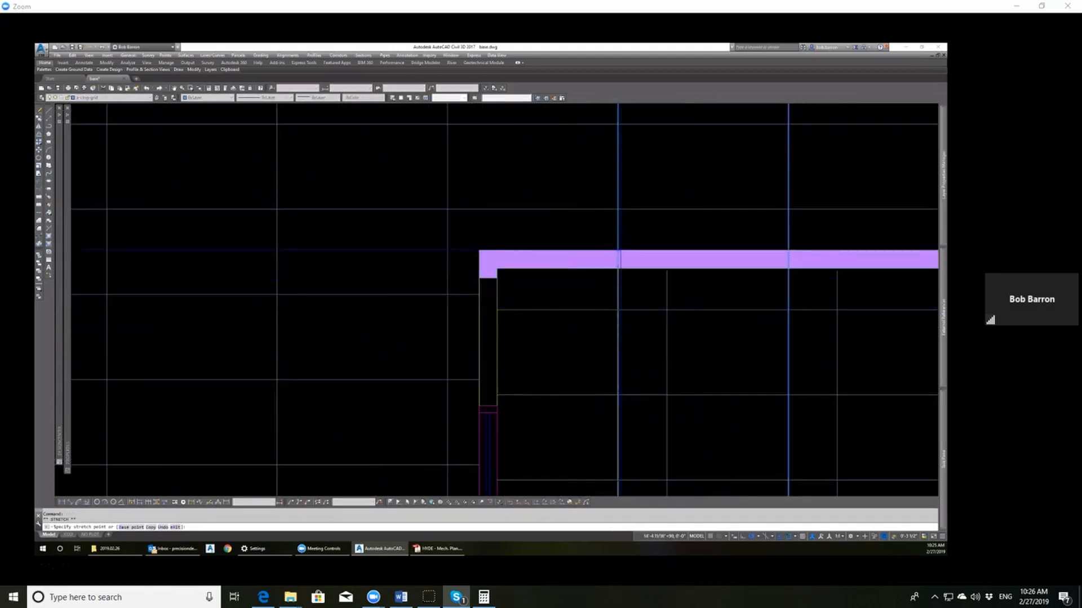
key(Escape)
key(Escape)
scroll(584, 251, down, 5)
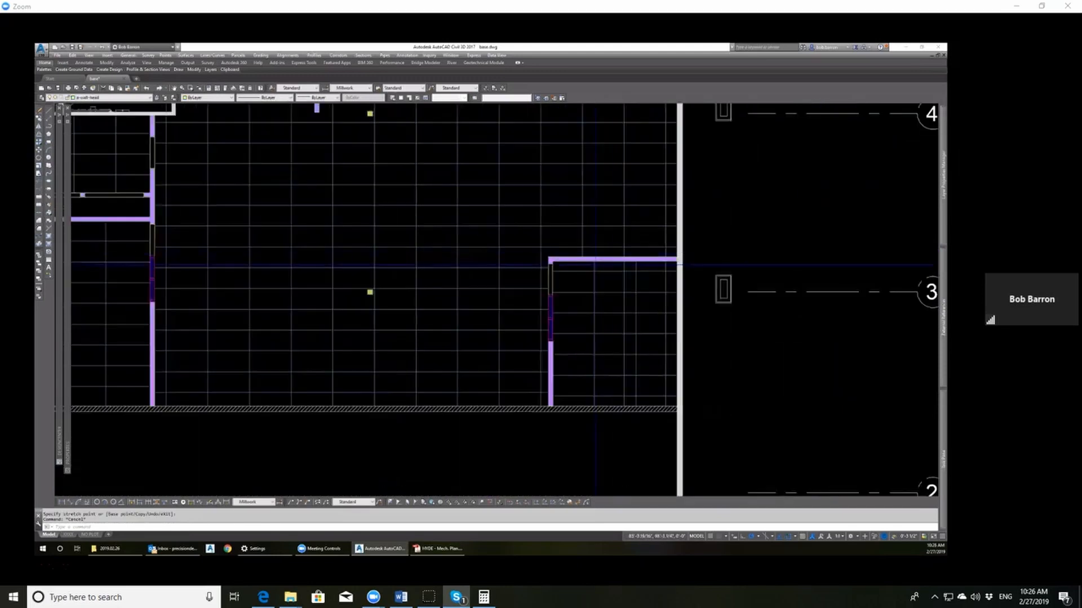
Step: Shorten the middle one of the three new vertical grid lines to end at the southeast room's north wall
scroll(648, 251, up, 4)
click(648, 251)
scroll(569, 248, down, 5)
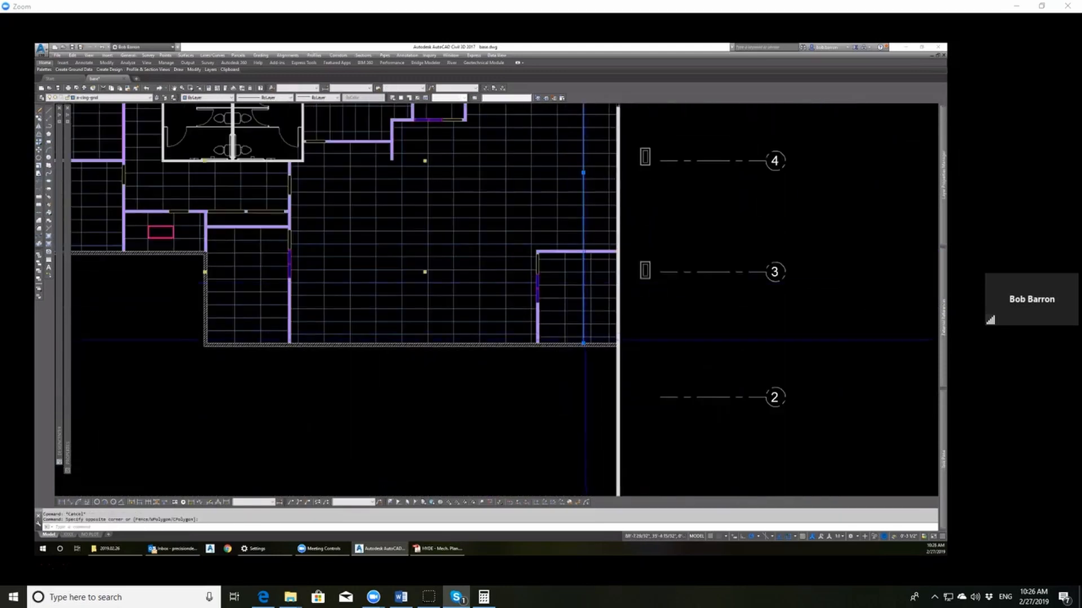
scroll(592, 236, up, 8)
key(Escape)
scroll(528, 282, down, 4)
scroll(587, 291, up, 2)
key(Escape)
Step: Shorten the easternmost vertical grid line beside the east wall to end at the southeast room's north wall
click(600, 285)
click(580, 285)
scroll(535, 257, down, 3)
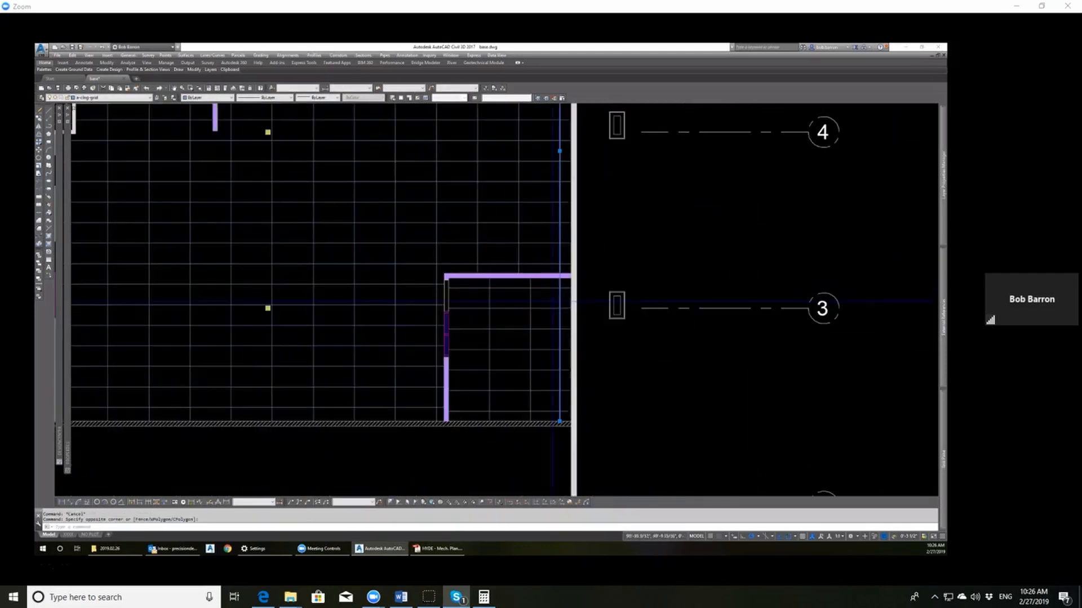
click(560, 420)
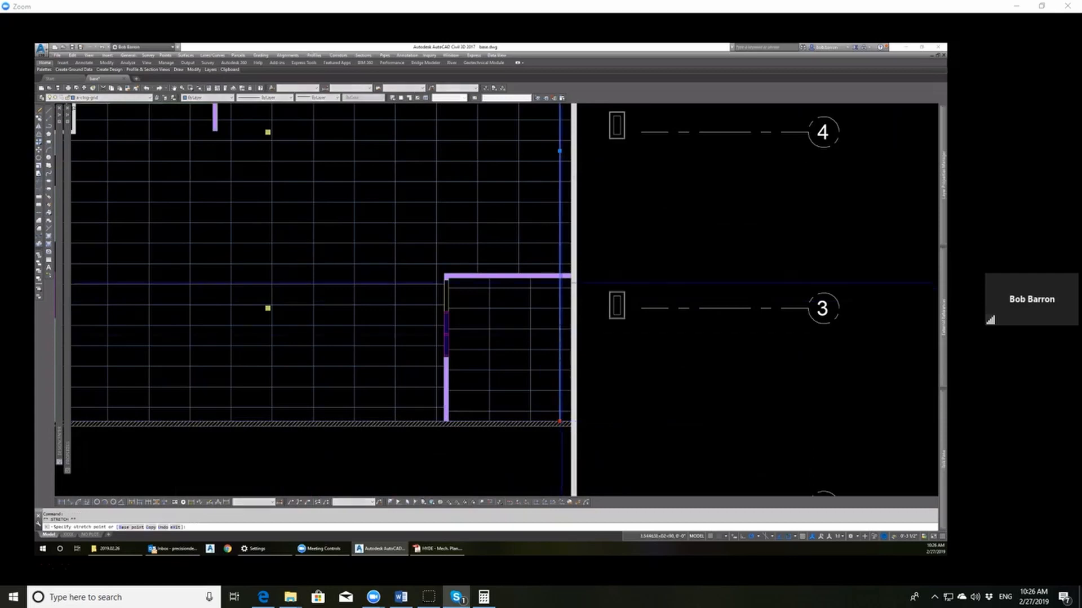
scroll(565, 264, up, 4)
key(Escape)
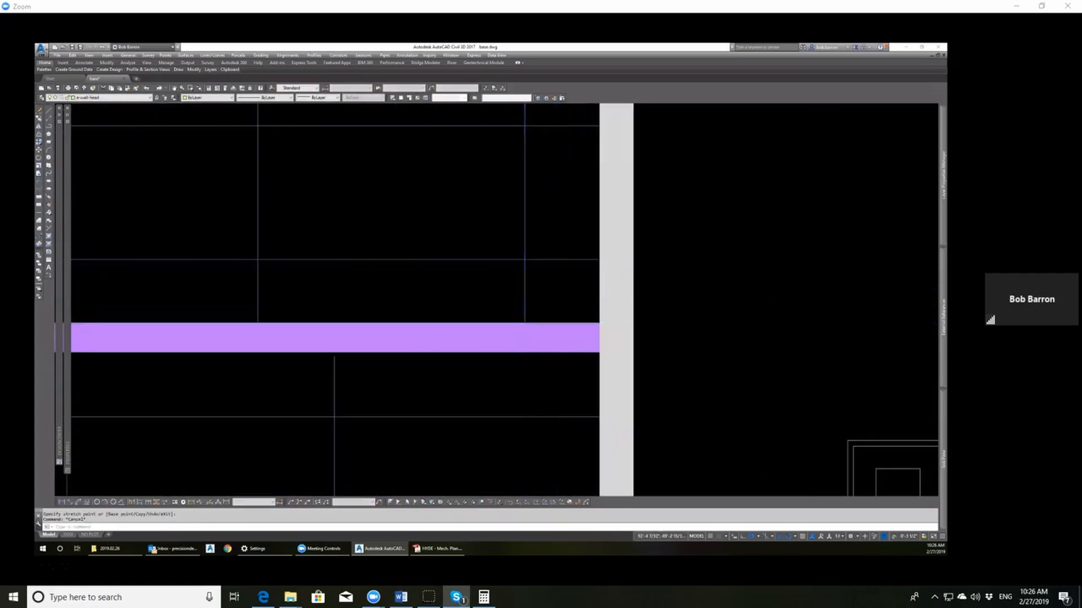
scroll(564, 339, down, 4)
scroll(602, 341, down, 4)
key(Escape)
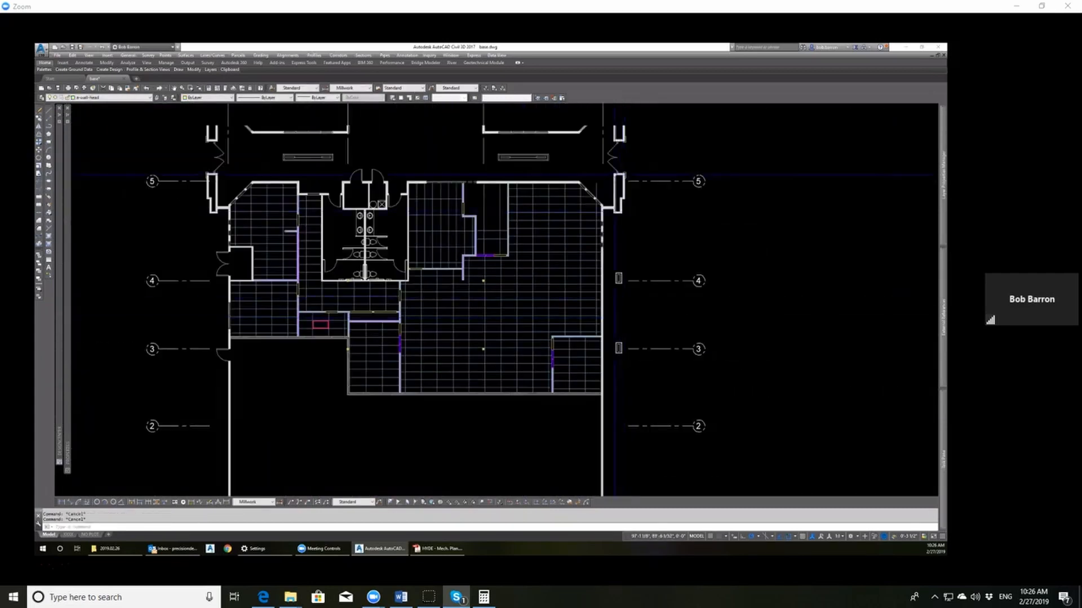
Step: Shorten the north end of the easternmost vertical grid line to the inner face of the angled northeast wall
scroll(594, 192, up, 4)
click(582, 191)
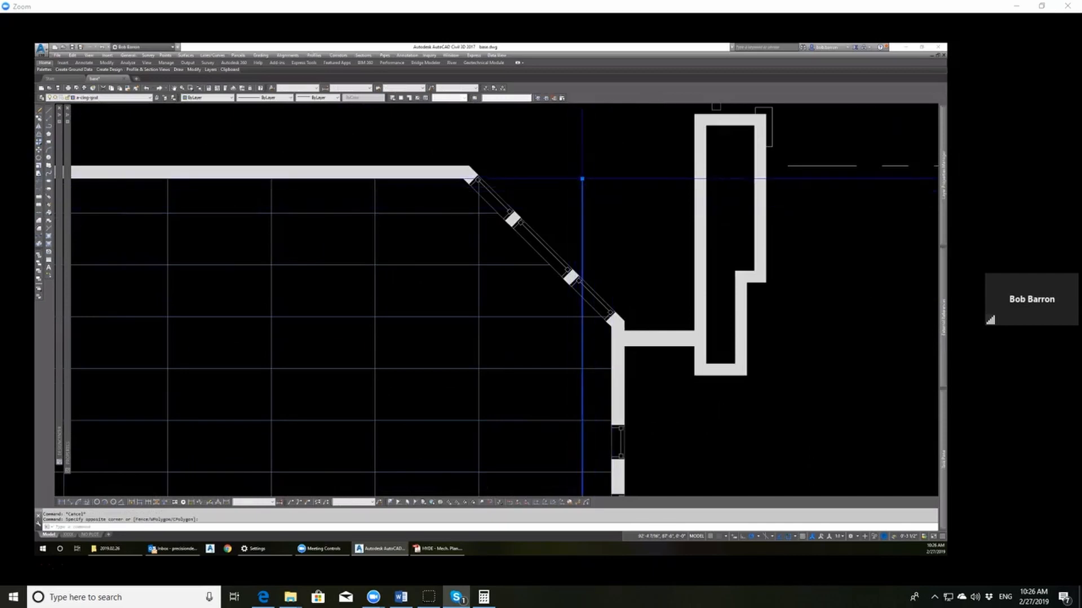
click(582, 179)
scroll(569, 225, up, 3)
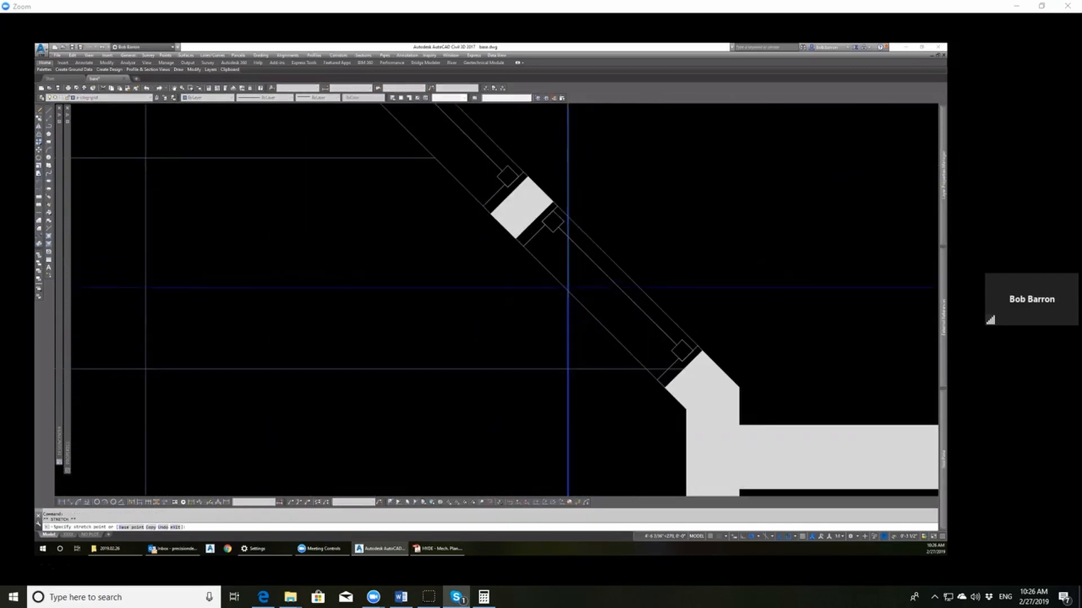
key(Escape)
key(Escape)
Step: Pull the east end of the horizontal grid line near the angled wall's lower corner back to the wall's inner face
scroll(568, 369, down, 4)
scroll(514, 379, up, 4)
click(499, 379)
click(476, 341)
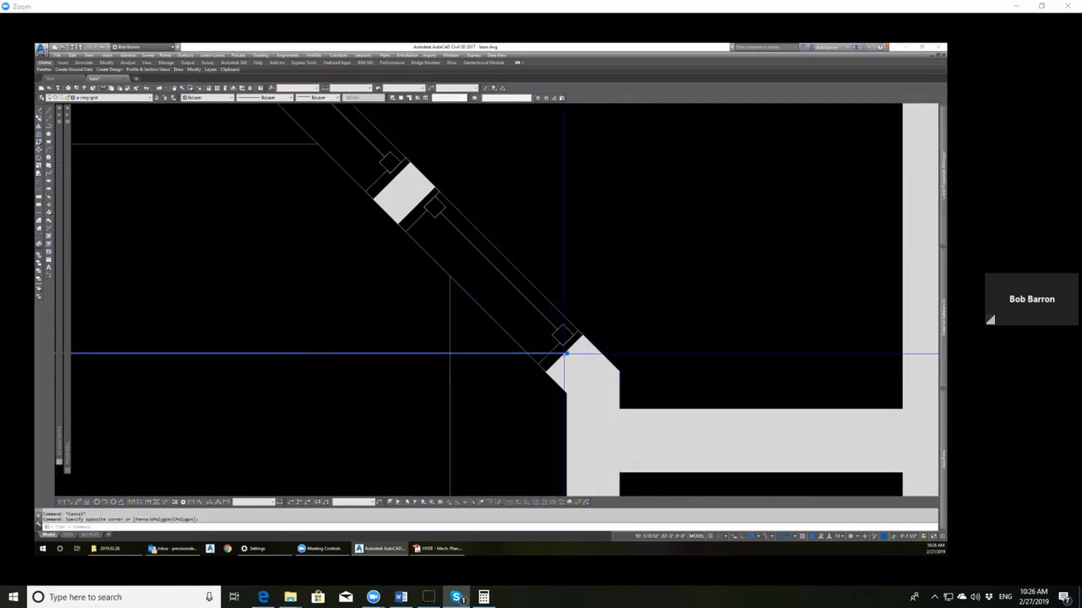
click(566, 353)
key(Escape)
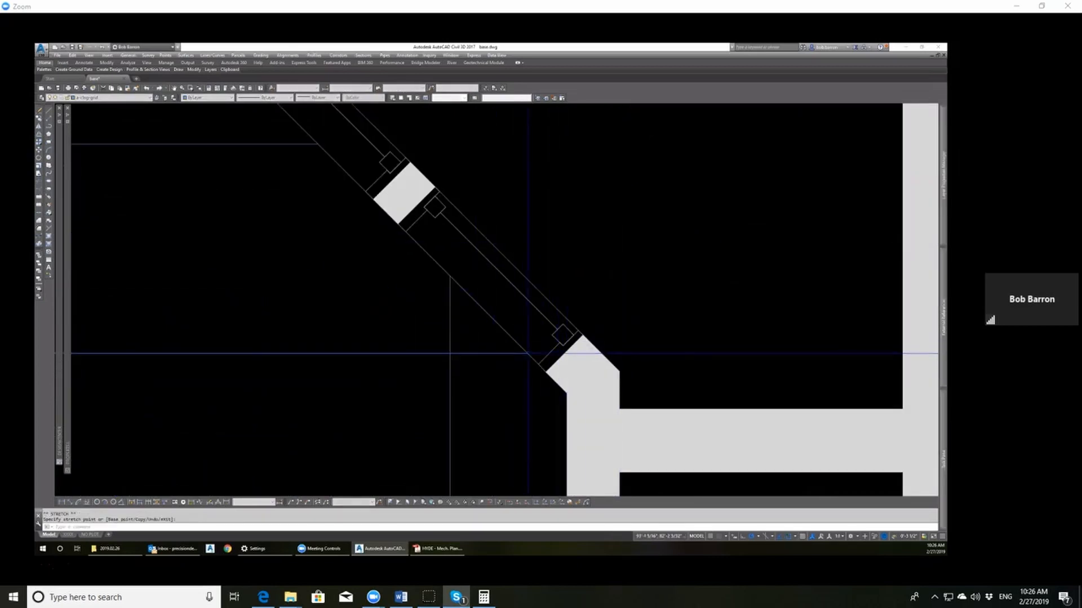
scroll(609, 231, down, 3)
scroll(608, 231, down, 4)
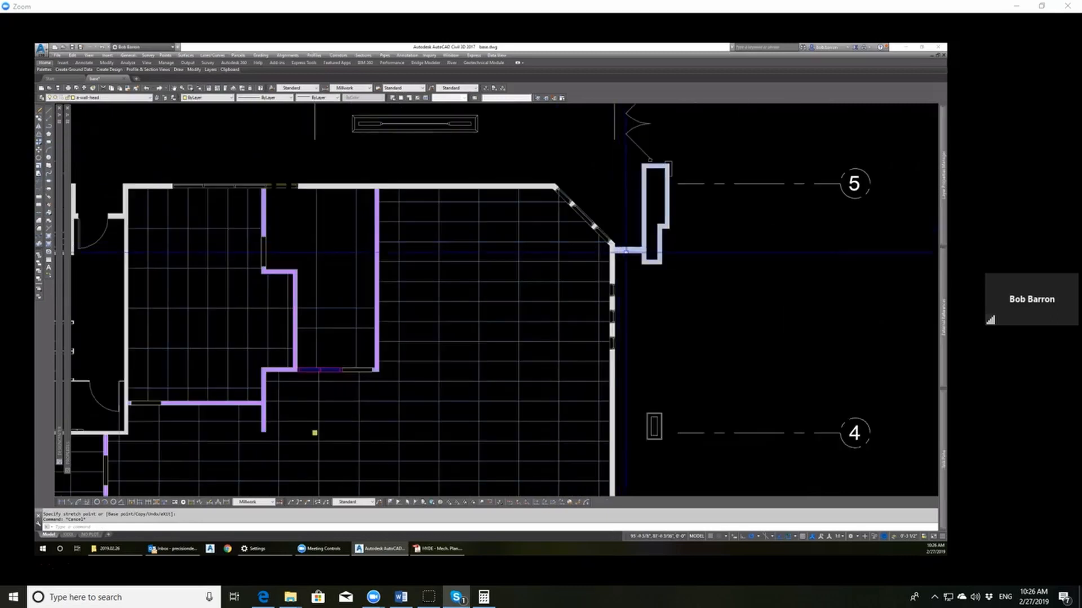
Step: Shorten the vertical grid line at the angled wall's upper corner to the wall's inner face
scroll(600, 233, up, 5)
click(603, 206)
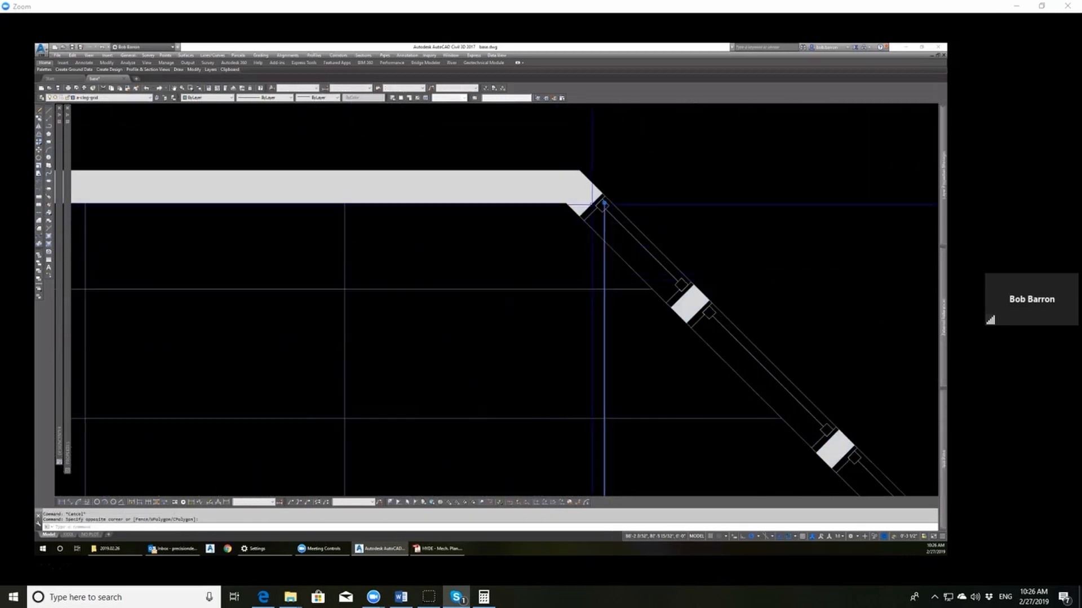
click(604, 203)
scroll(608, 244, up, 4)
click(592, 230)
key(Escape)
key(Escape)
scroll(592, 229, down, 6)
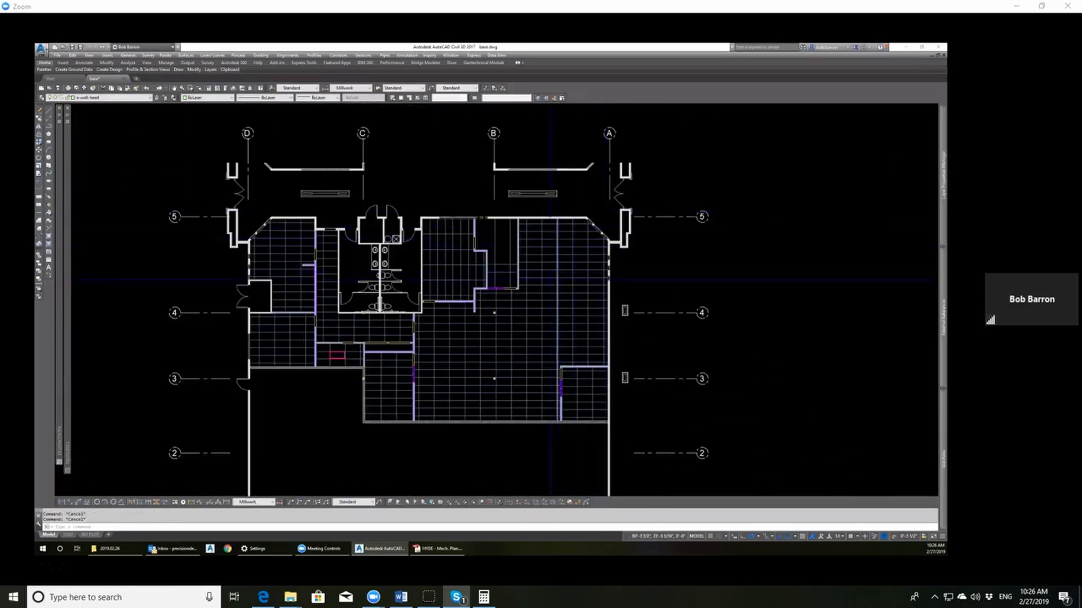
Step: Shorten the open office's westernmost vertical grid line so it ends at the outer face of the restroom's south wall
scroll(460, 360, up, 2)
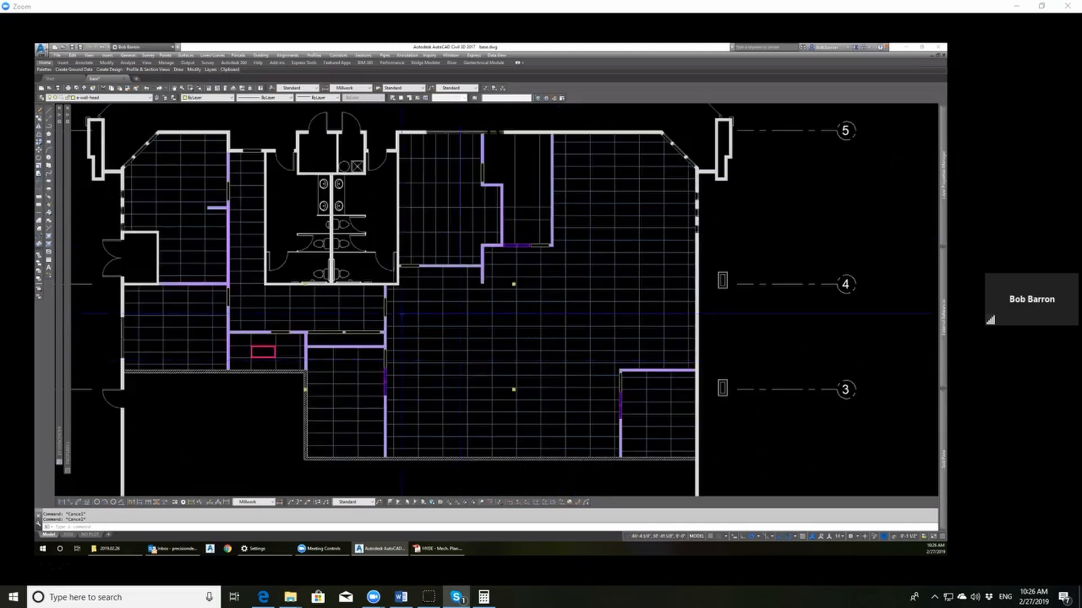
scroll(430, 244, up, 5)
click(429, 236)
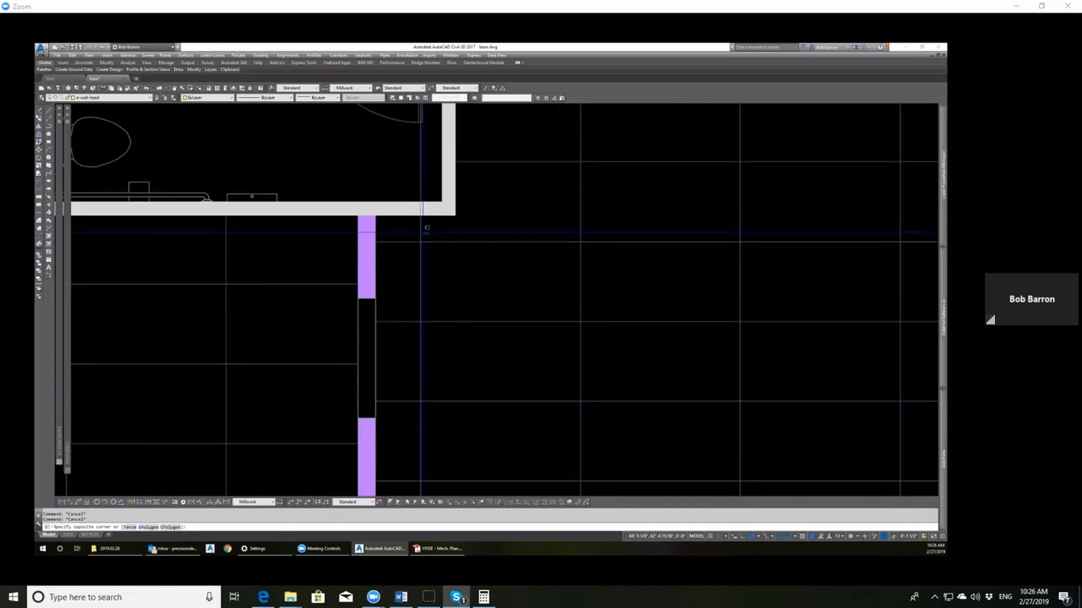
click(416, 230)
scroll(471, 252, down, 4)
scroll(452, 197, up, 4)
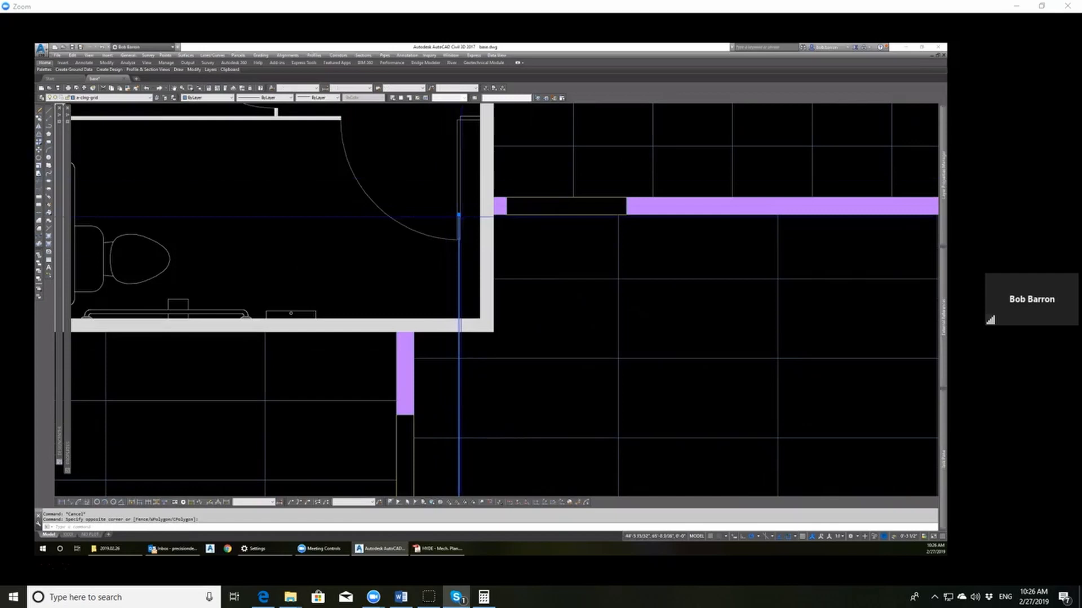
click(452, 194)
scroll(457, 270, up, 3)
scroll(450, 266, up, 3)
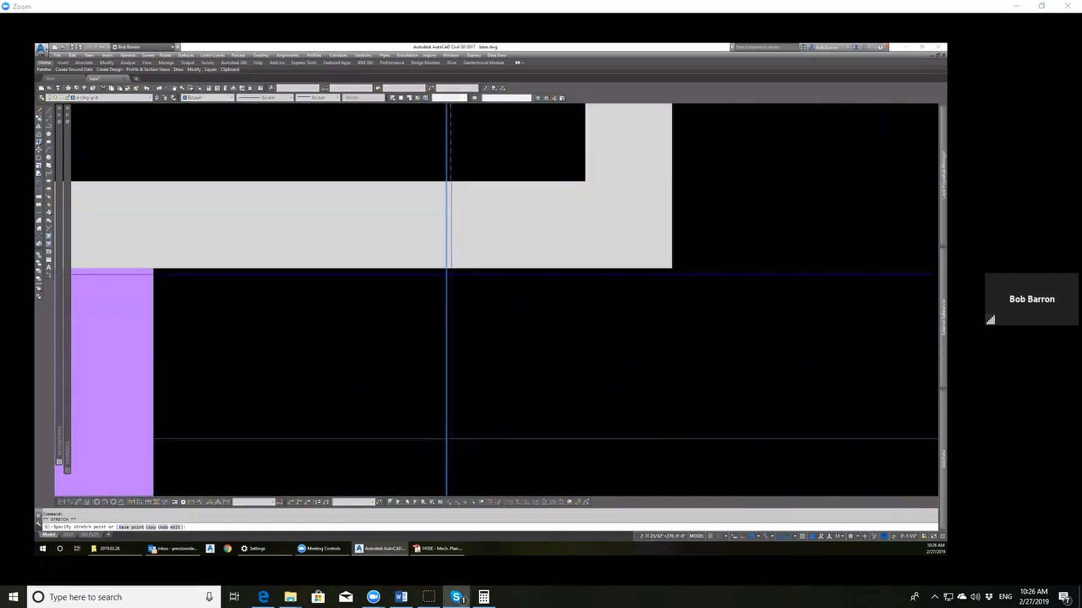
click(448, 264)
scroll(448, 263, down, 4)
scroll(447, 263, down, 5)
key(Escape)
key(Escape)
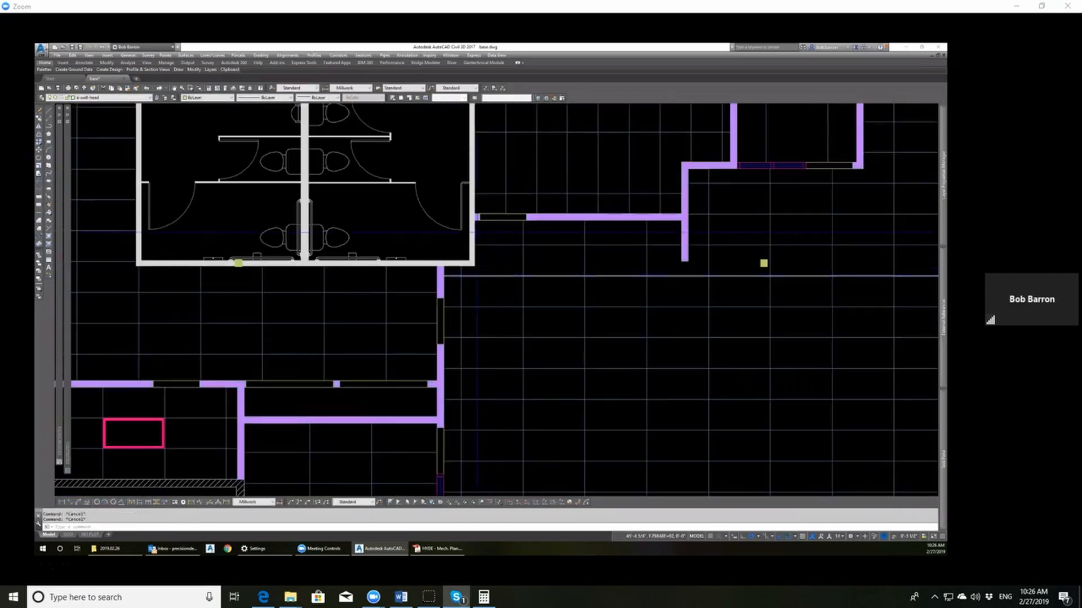
Step: Offset the horizontal grid line in the small north room repeatedly north and south to fill the room with evenly spaced lines
scroll(471, 235, down, 3)
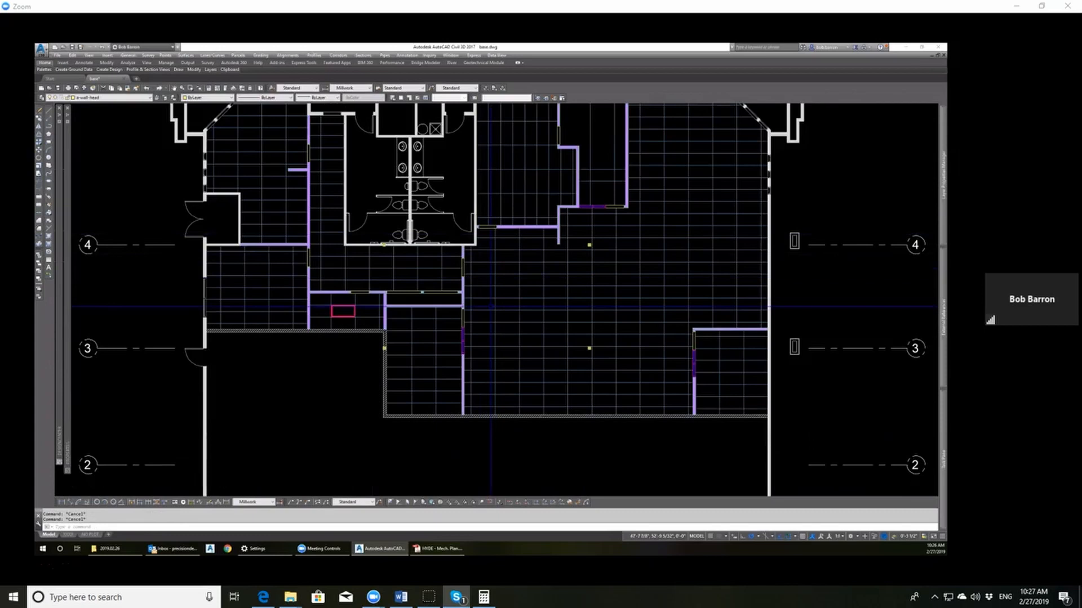
scroll(490, 307, down, 2)
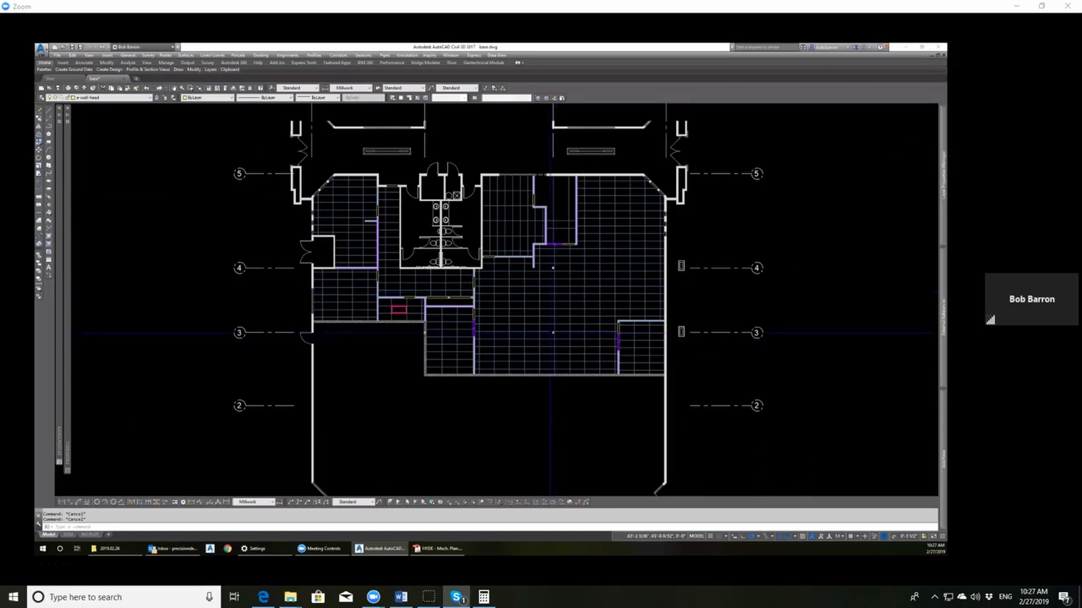
scroll(632, 186, up, 3)
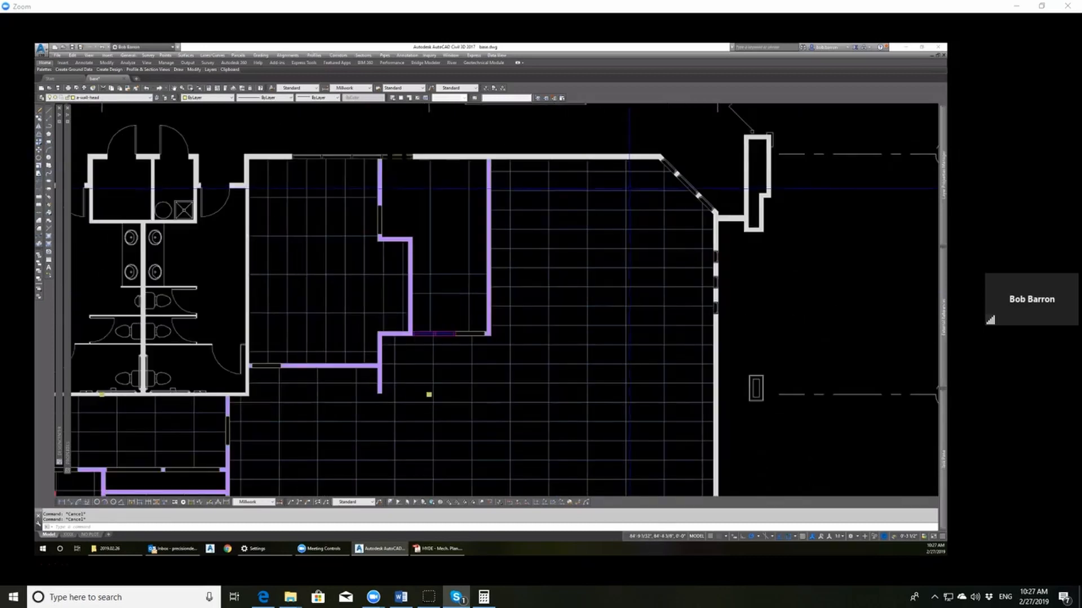
scroll(629, 188, down, 2)
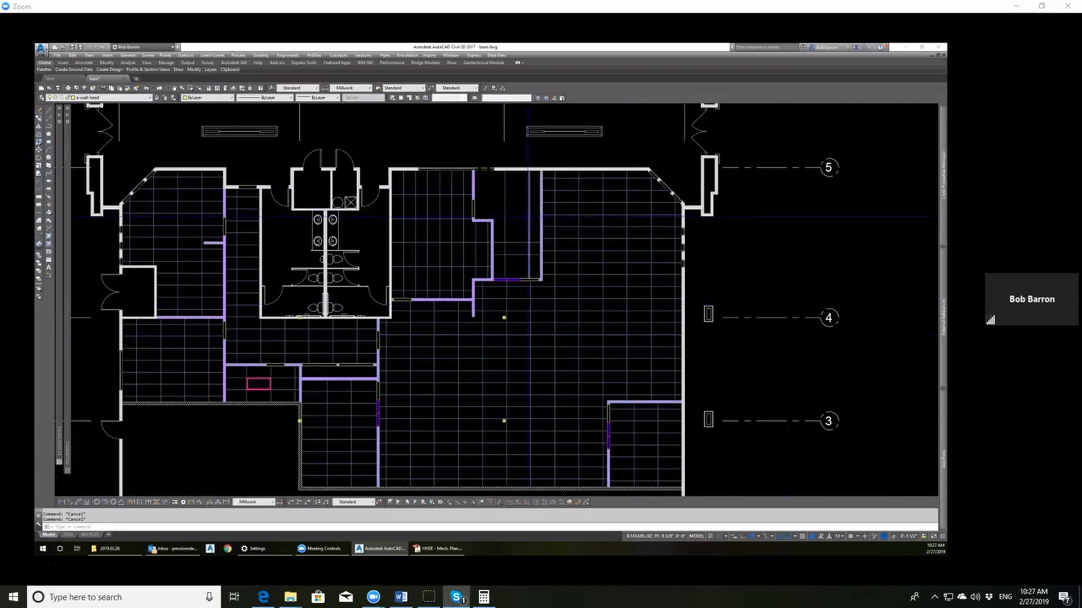
scroll(529, 217, up, 4)
text(o)
key(Return)
click(530, 315)
click(530, 277)
click(530, 281)
scroll(510, 281, down, 3)
click(506, 273)
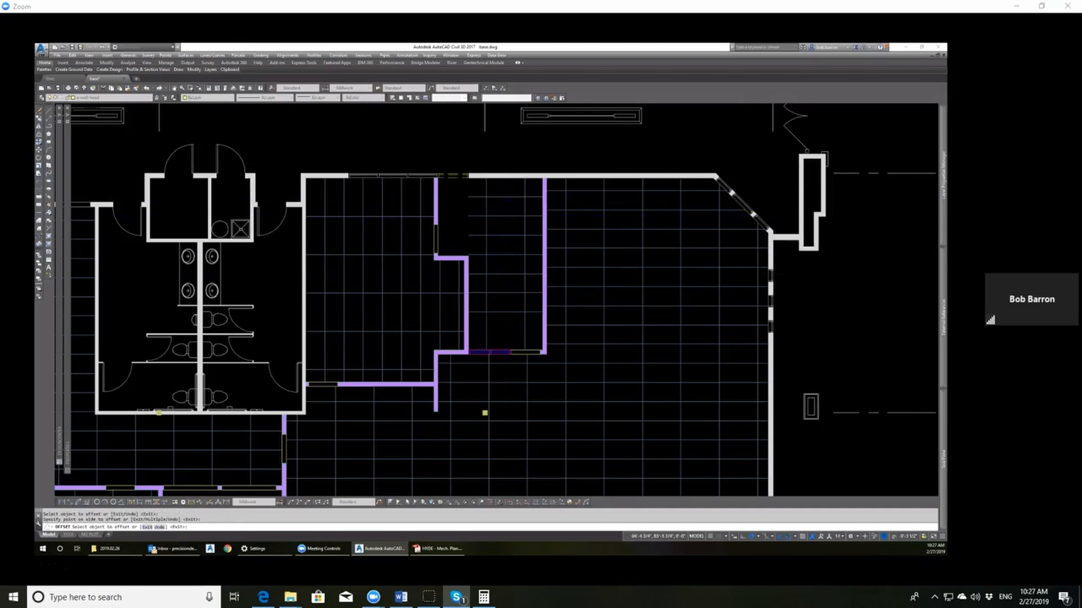
click(505, 312)
key(Escape)
key(Escape)
Step: Erase the extra horizontal grid line overlapping the glazing and door in the small north room's south wall
scroll(504, 337, up, 10)
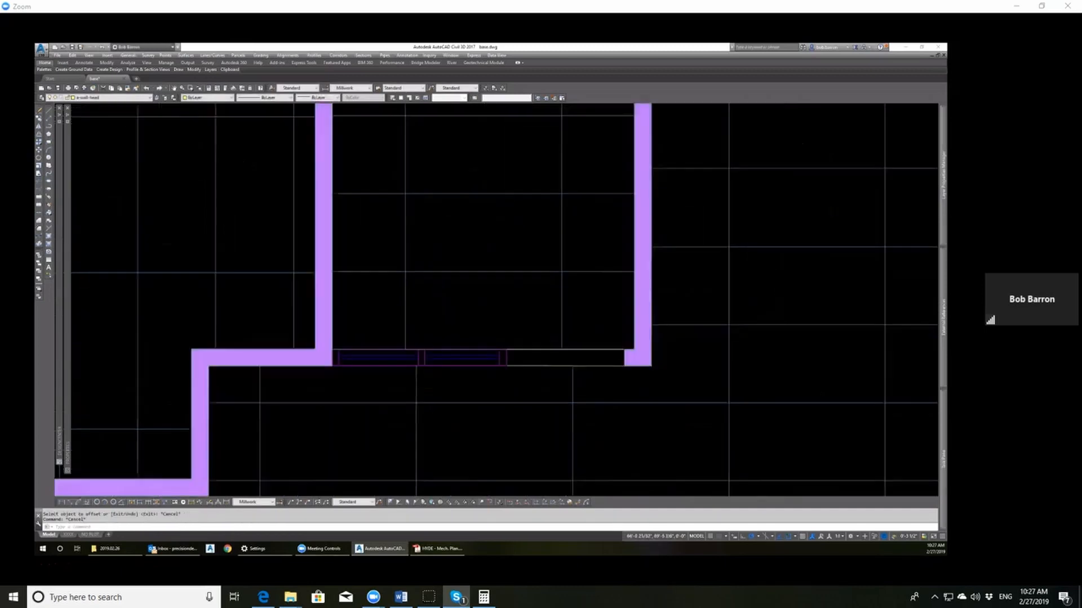
click(515, 321)
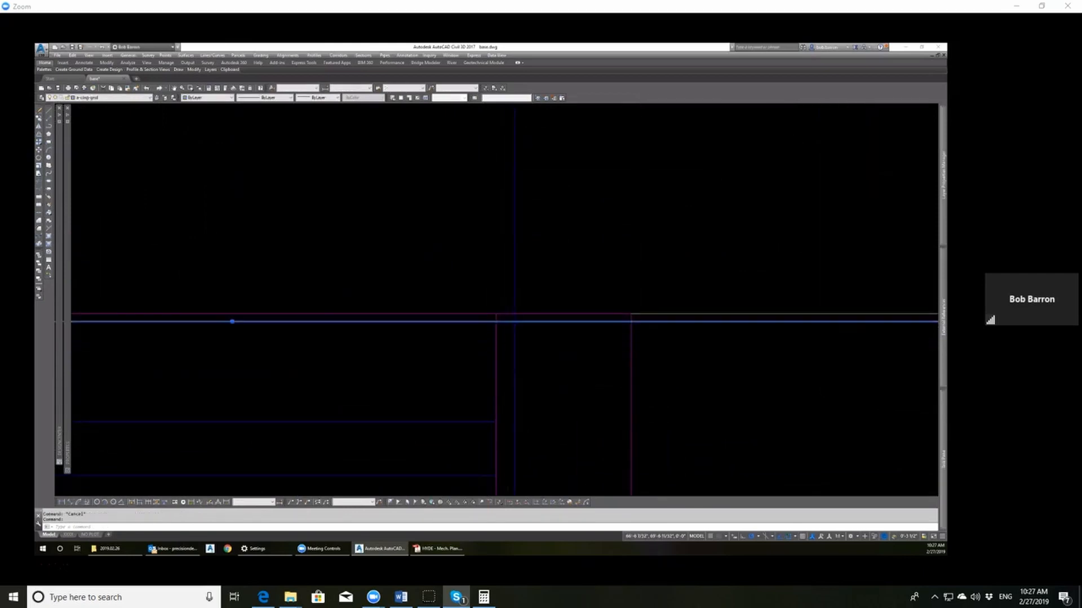
scroll(526, 343, down, 10)
key(Delete)
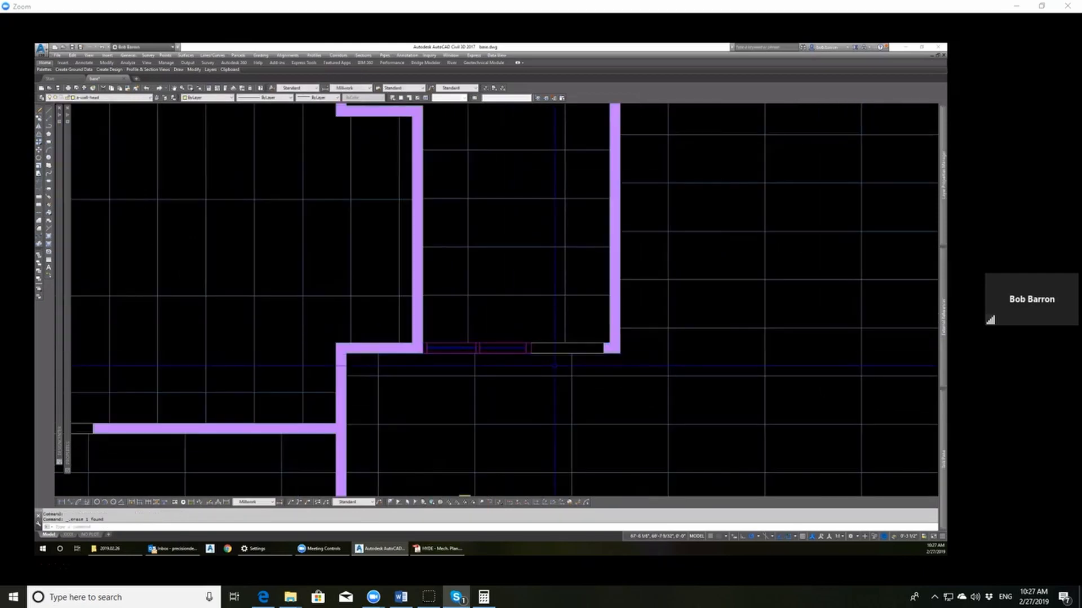
key(Escape)
key(Escape)
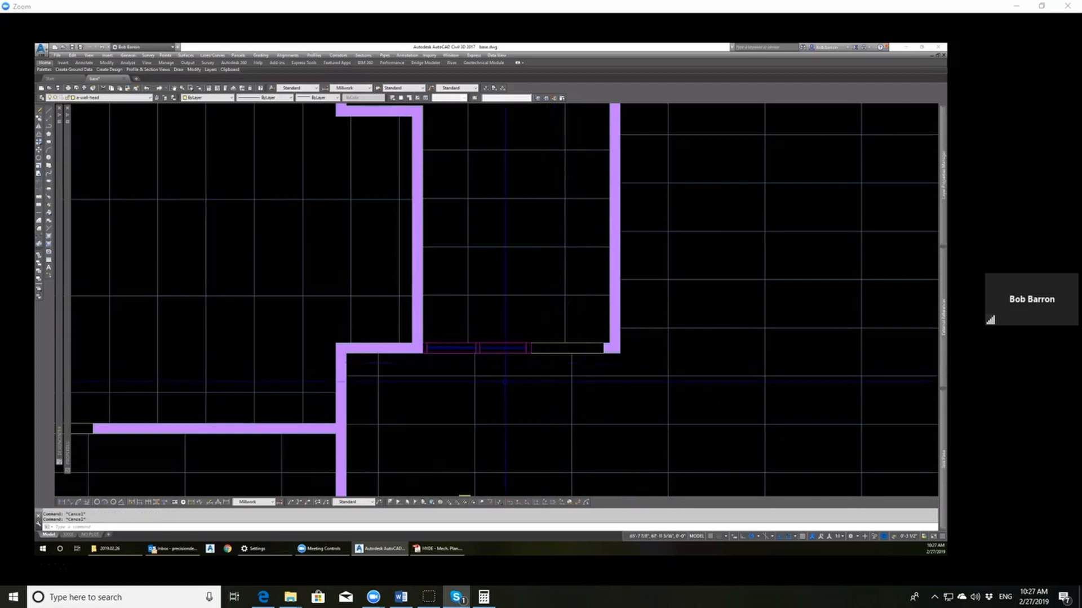
Step: Extend the horizontal grid lines in the small room's northern part west to the wall beside the door
scroll(474, 344, down, 5)
scroll(474, 361, up, 1)
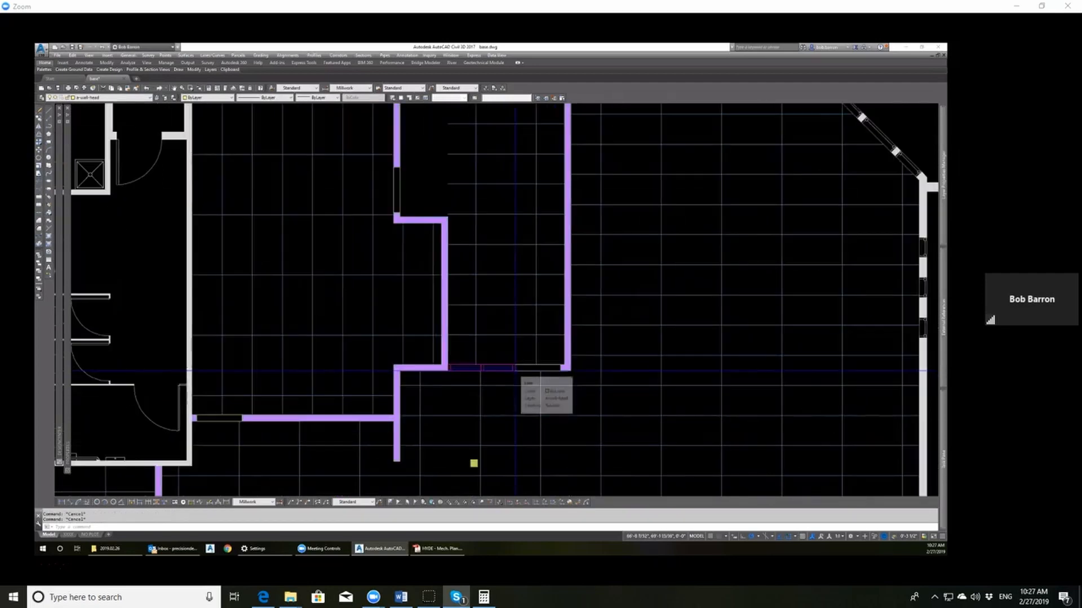
scroll(515, 371, down, 2)
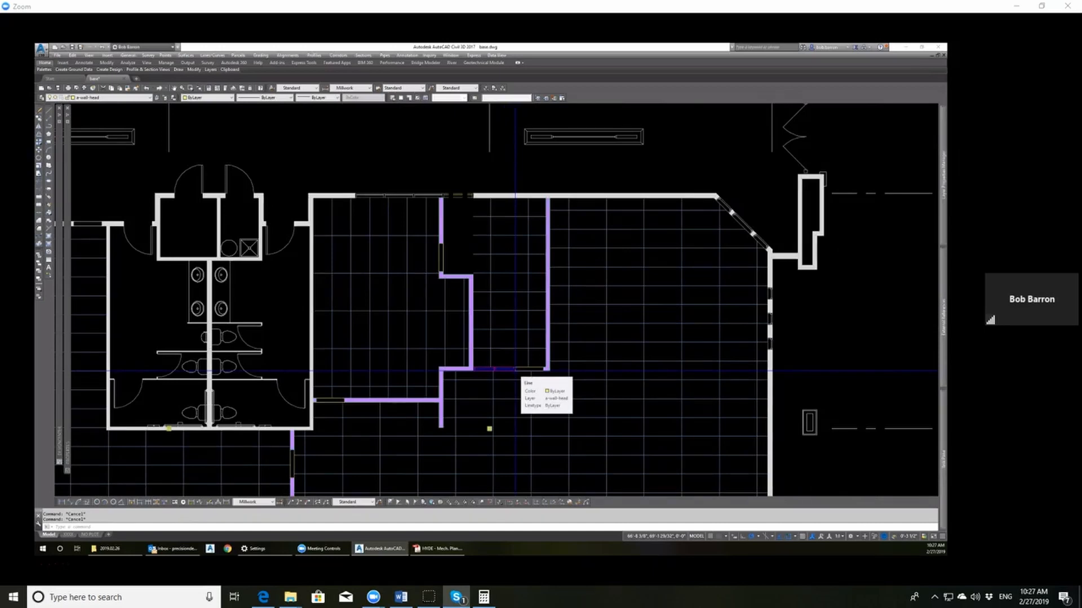
scroll(514, 248, up, 3)
key(Escape)
key(Escape)
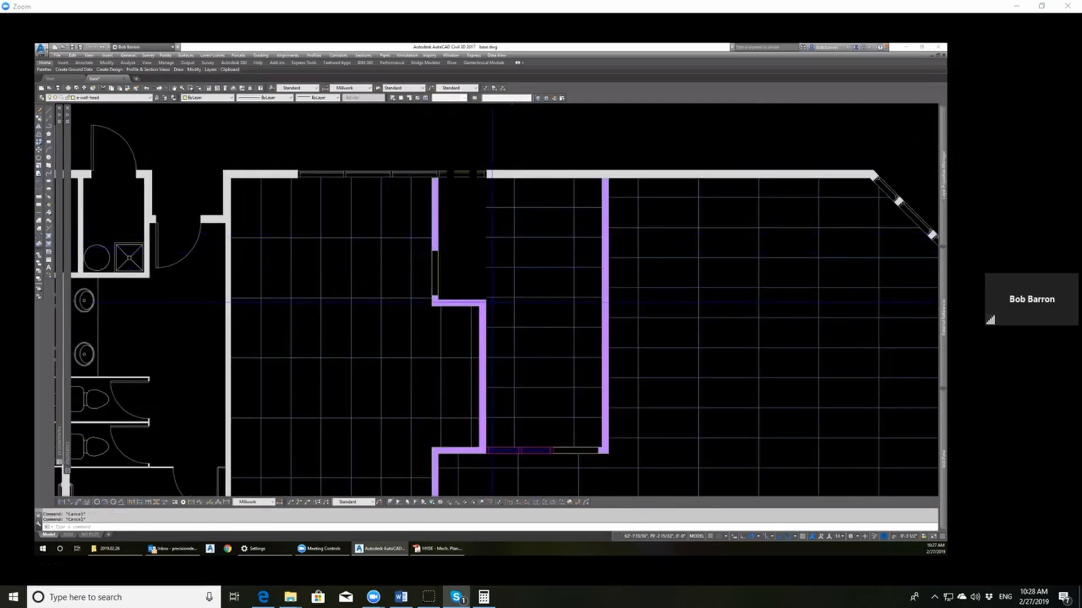
text(ex)
key(space)
key(space)
click(508, 303)
click(496, 197)
key(Escape)
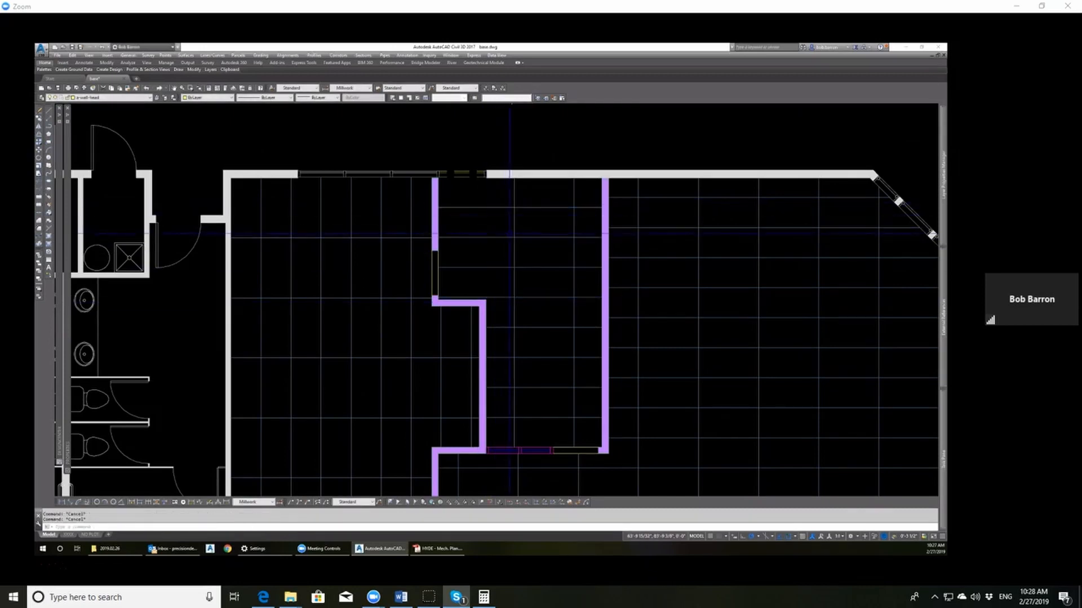
Step: Offset the small north room's western vertical grid line once to the west, matching the spacing of the existing vertical lines
text(o)
key(space)
key(space)
click(513, 223)
click(477, 221)
key(Escape)
Step: Shorten the small room's new vertical grid line so it ends at the north face of the jogged wall
click(454, 237)
scroll(454, 330, up, 2)
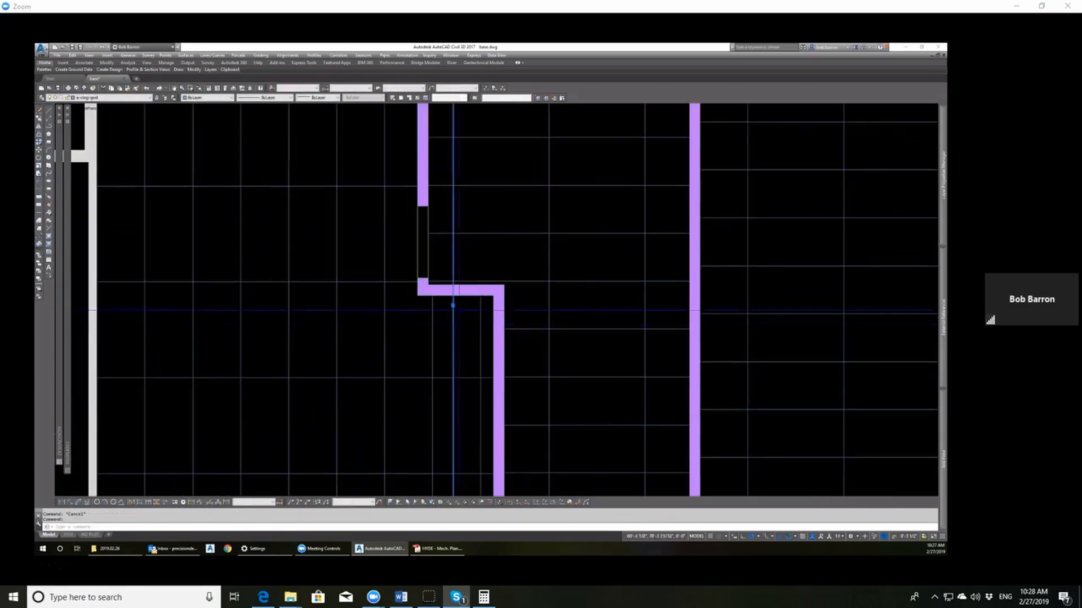
scroll(480, 325, down, 4)
scroll(479, 330, up, 2)
click(462, 393)
scroll(462, 177, up, 6)
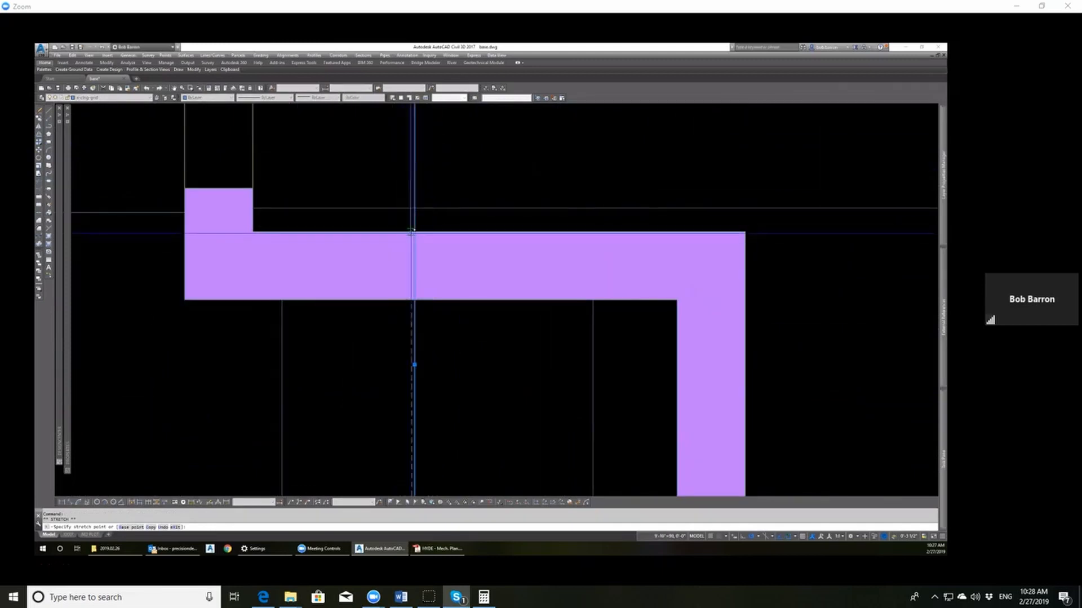
key(Escape)
key(Escape)
scroll(551, 246, down, 6)
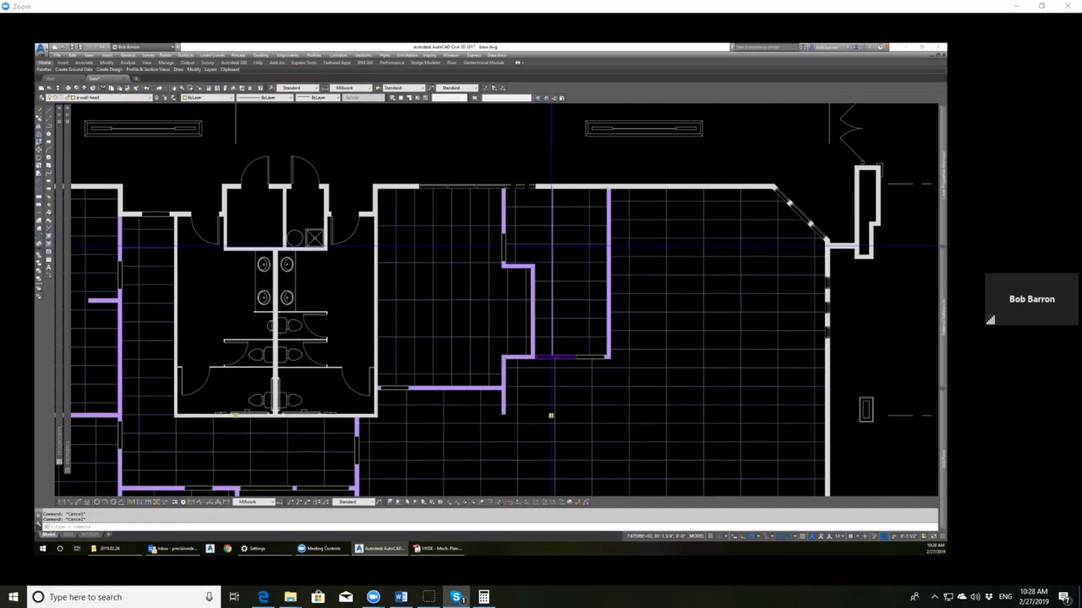
scroll(572, 182, down, 2)
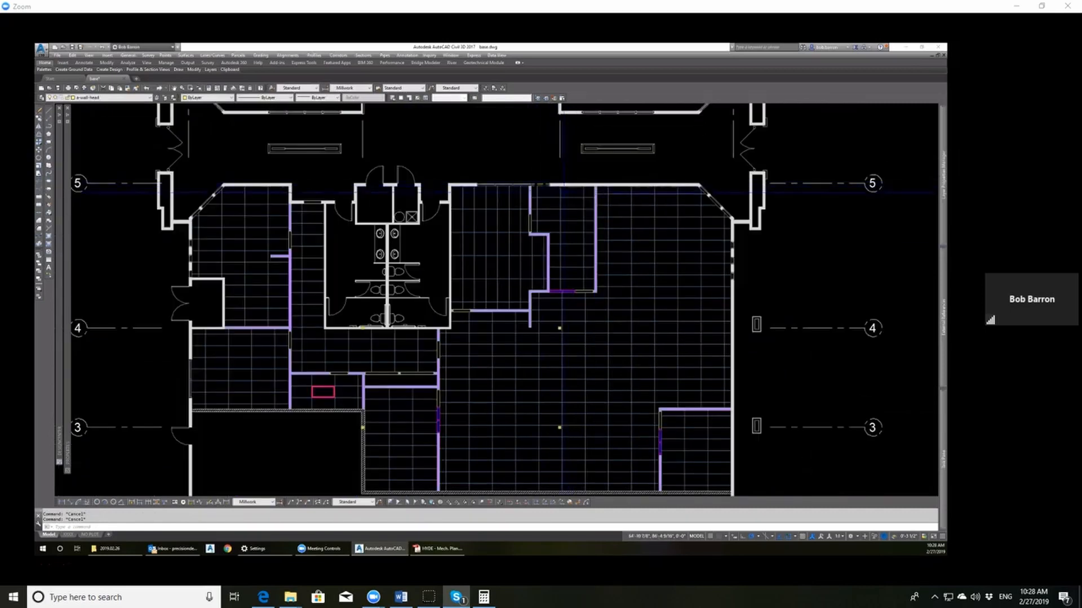
scroll(571, 184, up, 2)
scroll(579, 213, down, 2)
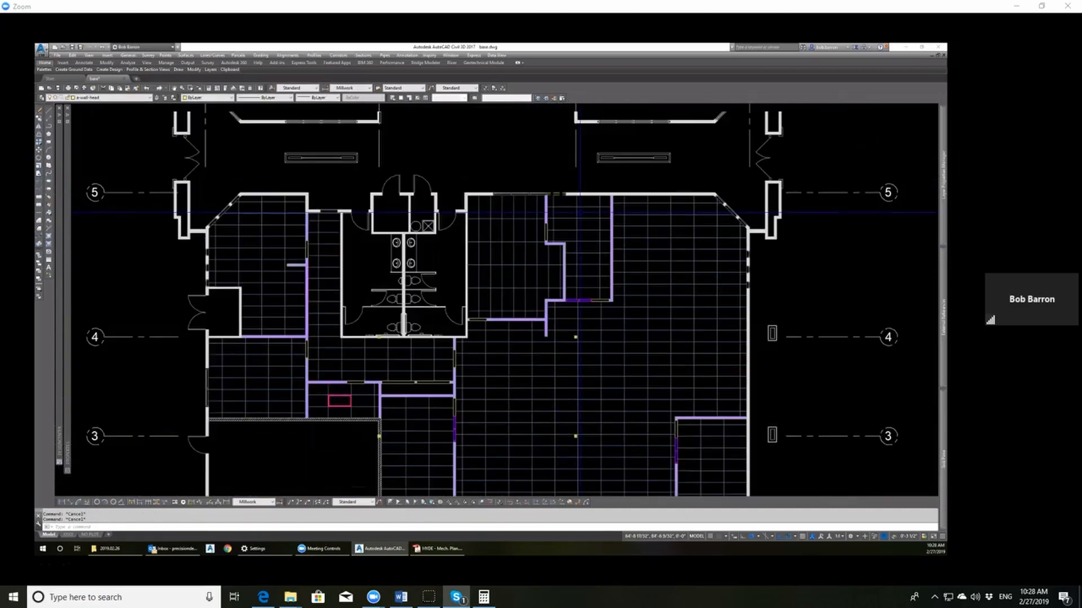